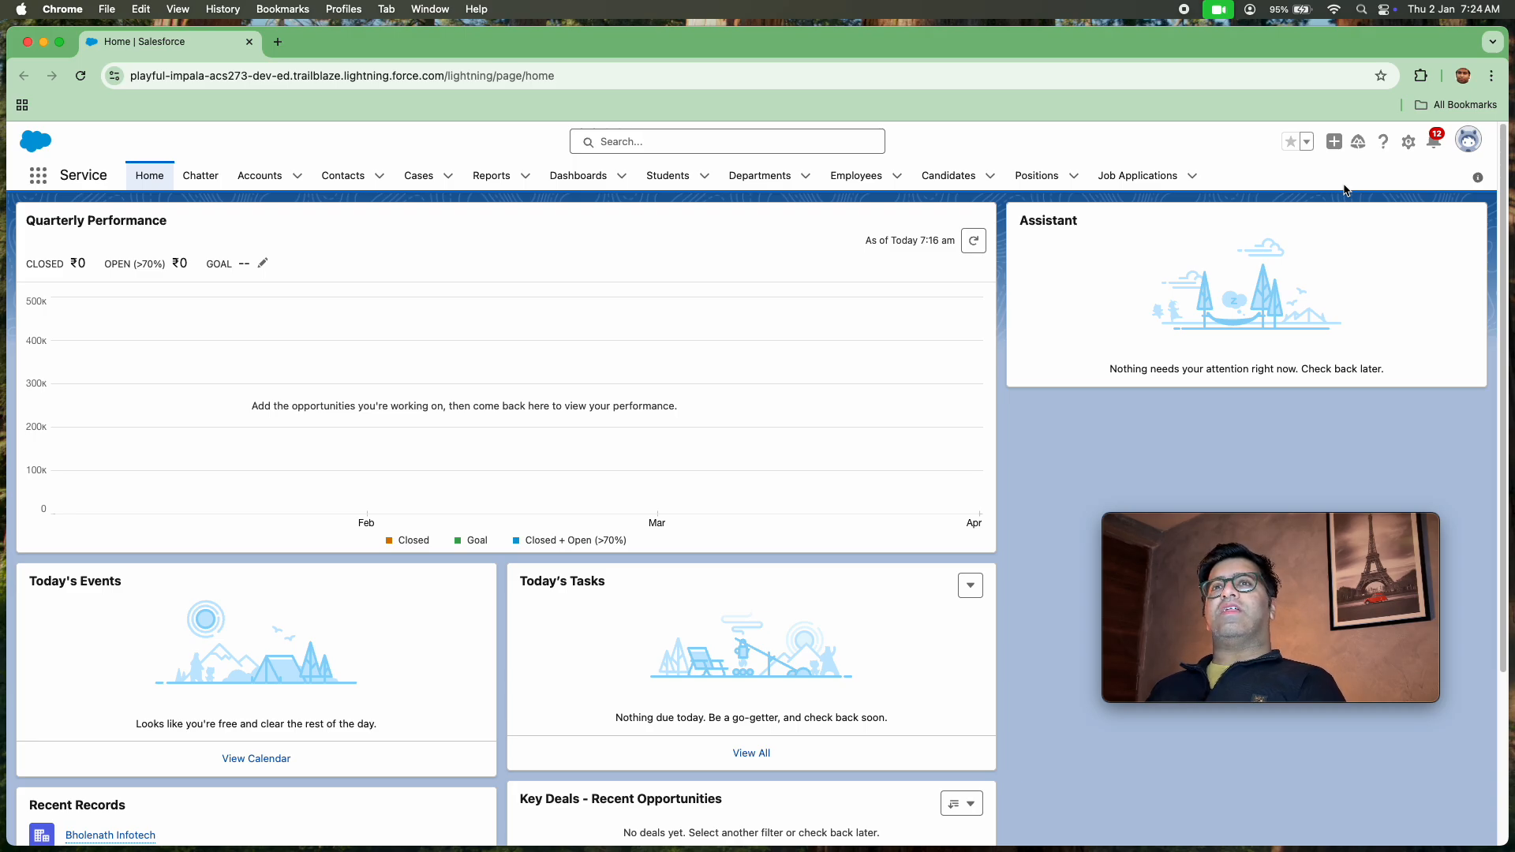
Open Salesforce Setup, search the setup pages for "PROCESS BUIL" and open Process Builder
left_click(1409, 144)
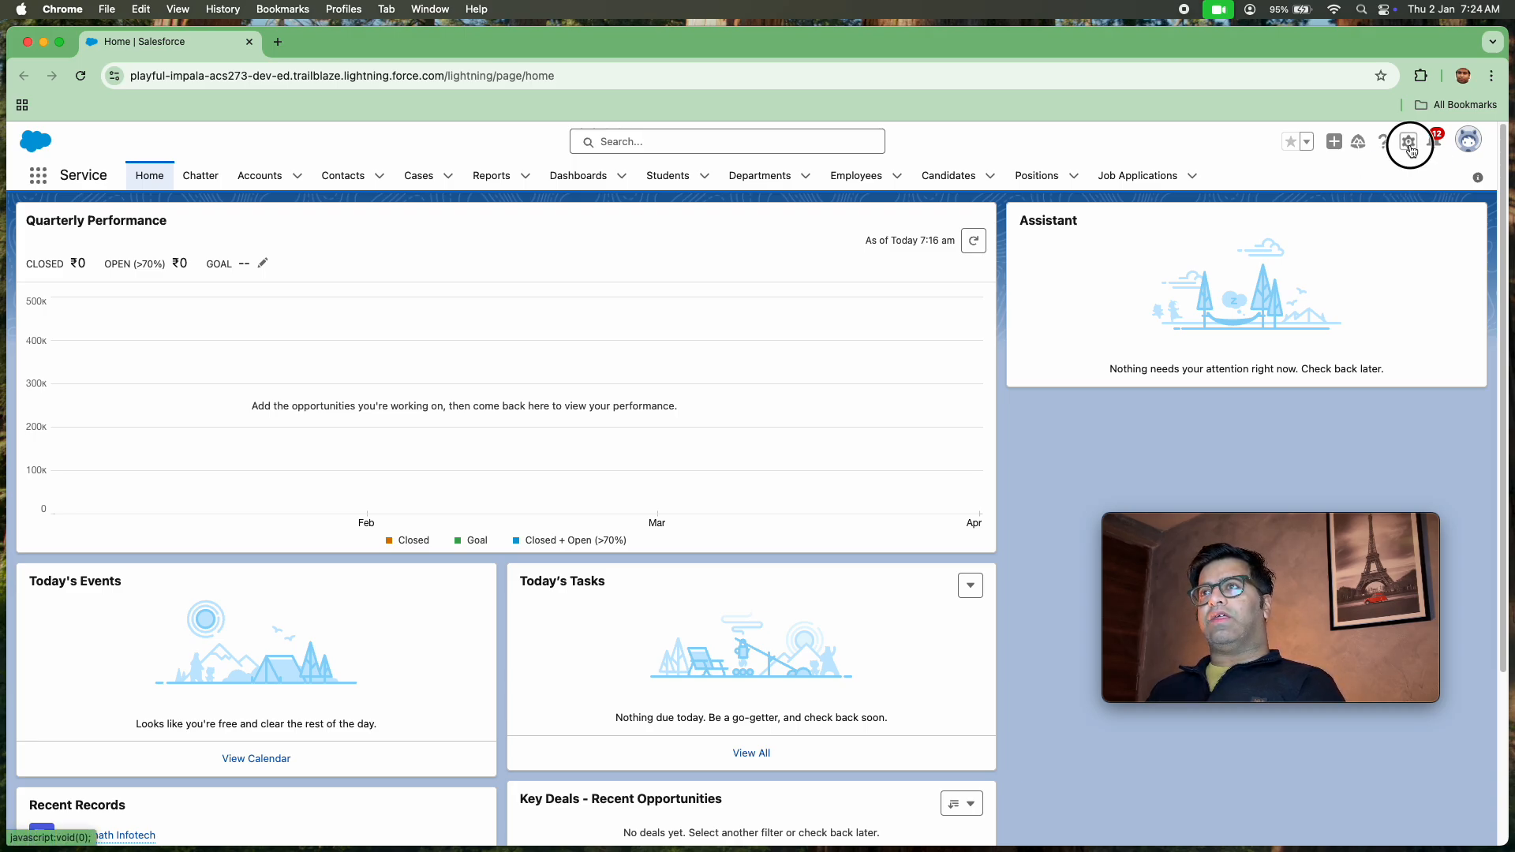
left_click(1369, 224)
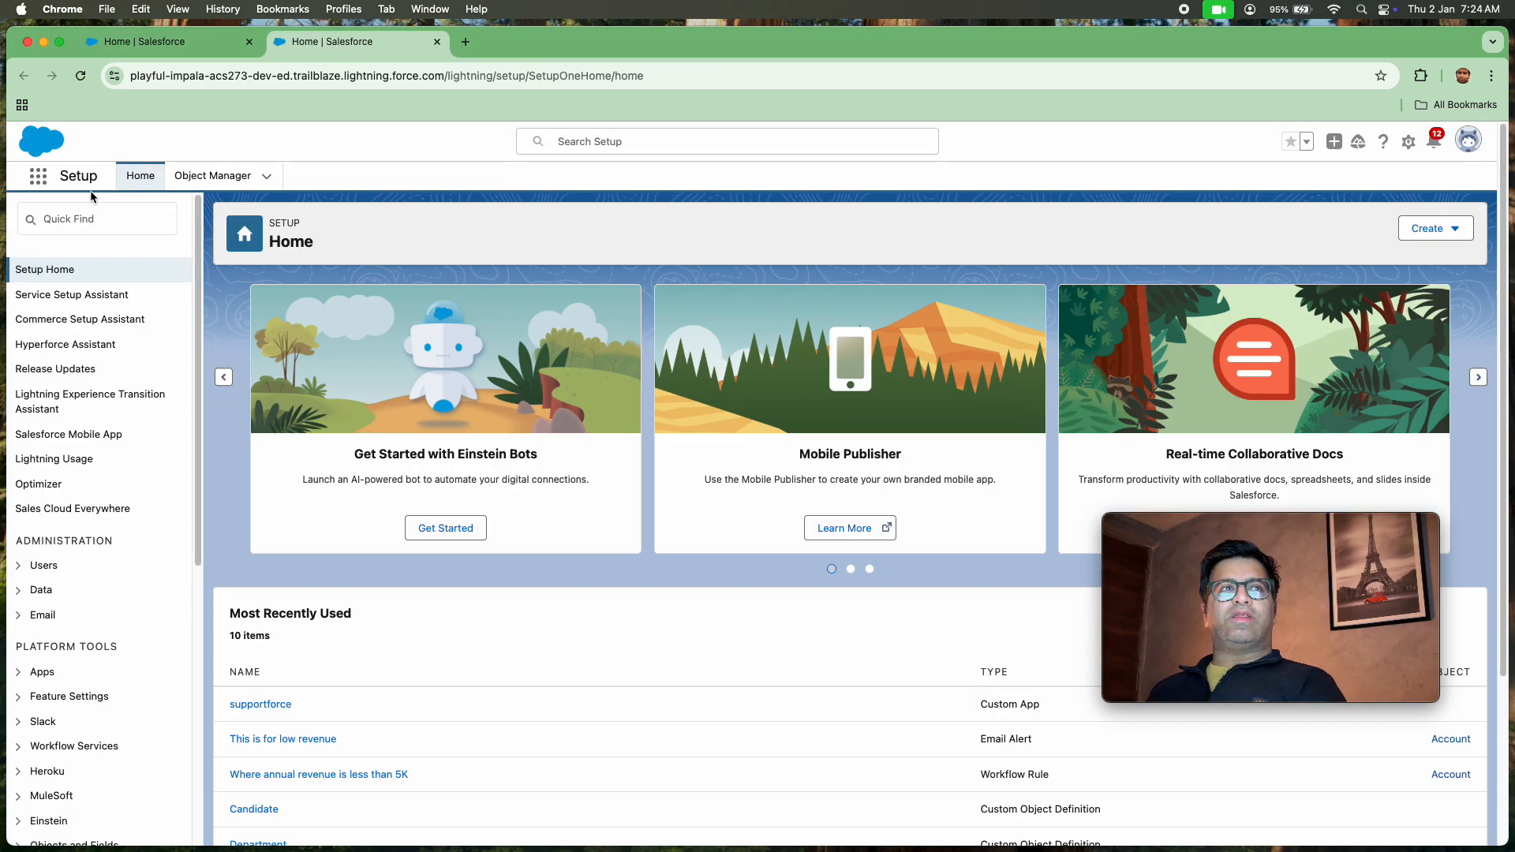
left_click(142, 213)
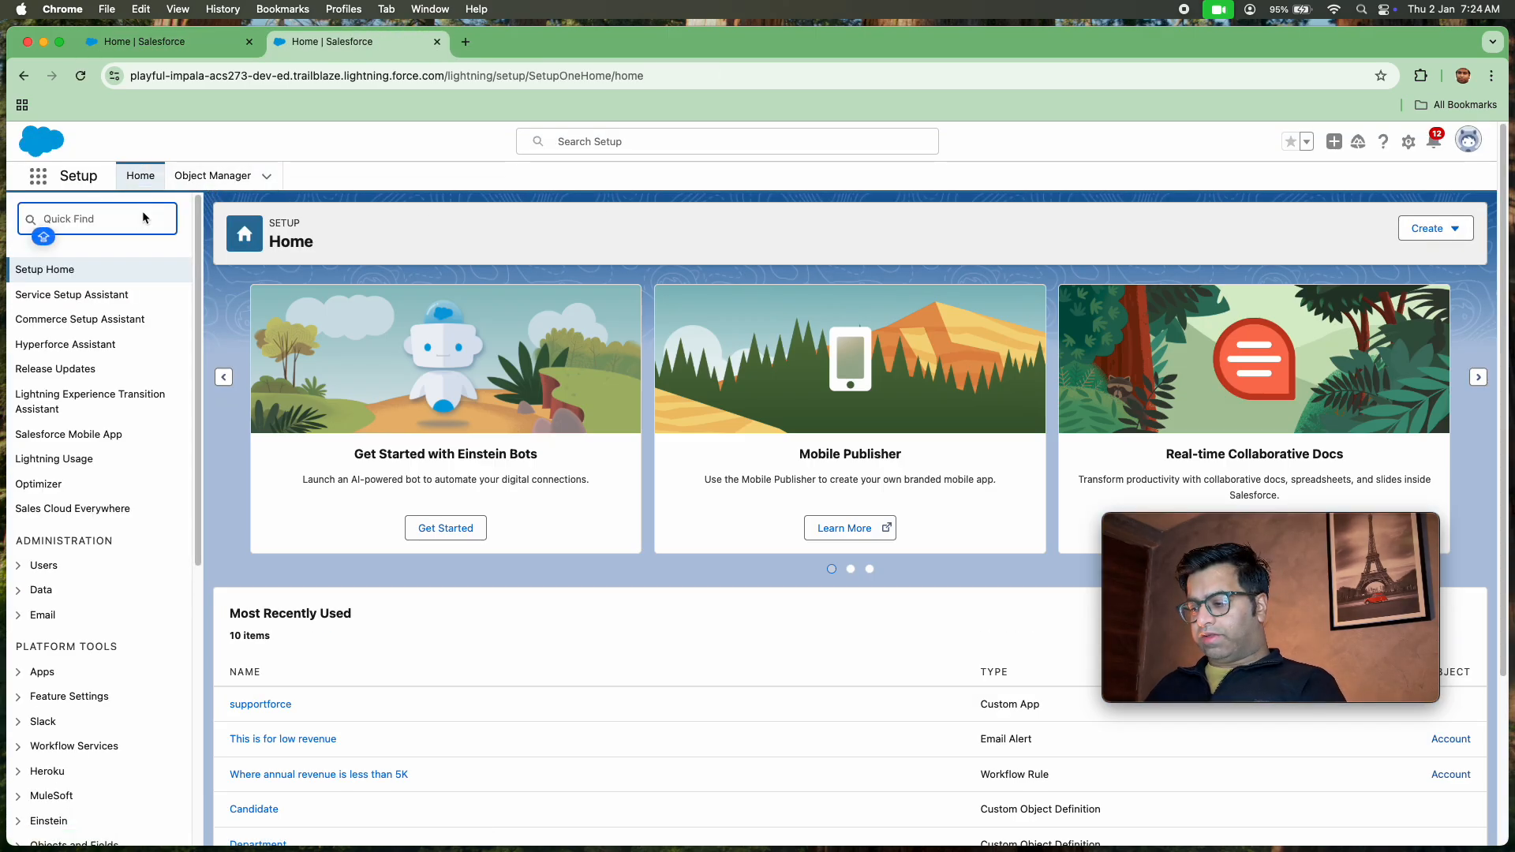
type("PROCESS")
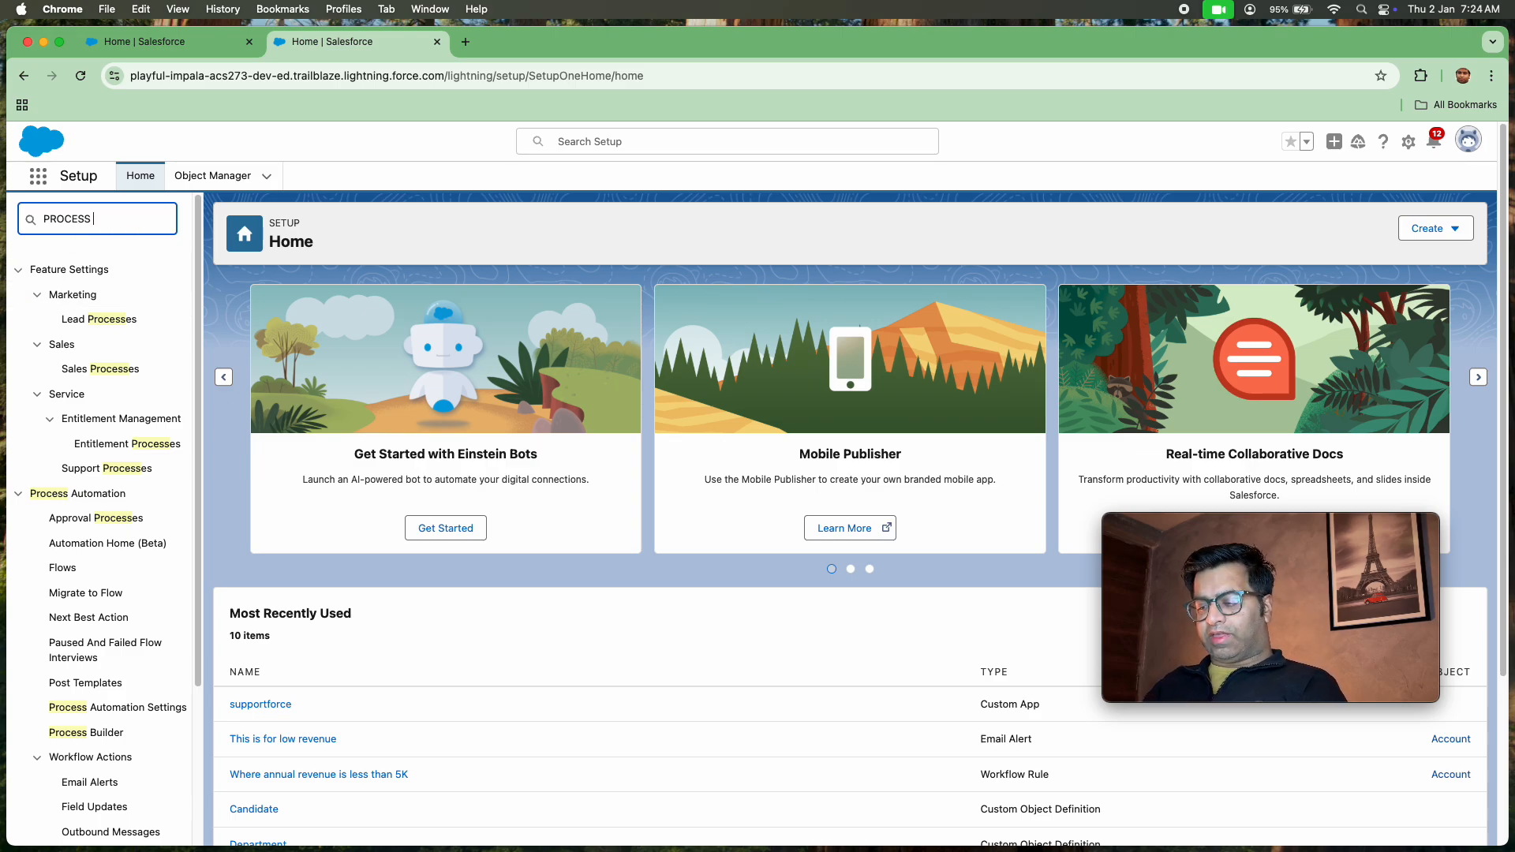
type("BUIL")
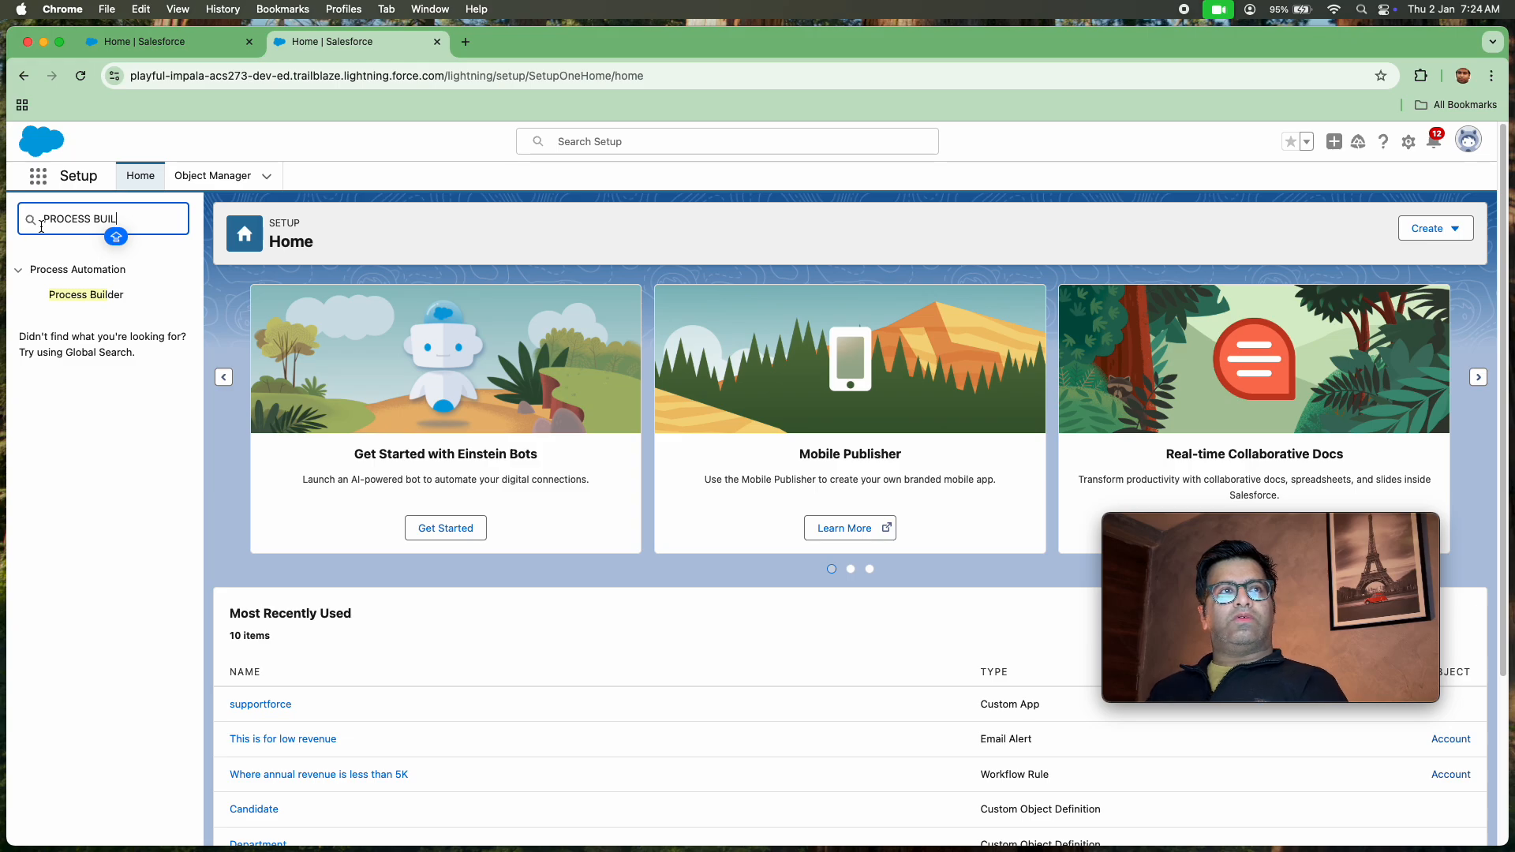
left_click(89, 299)
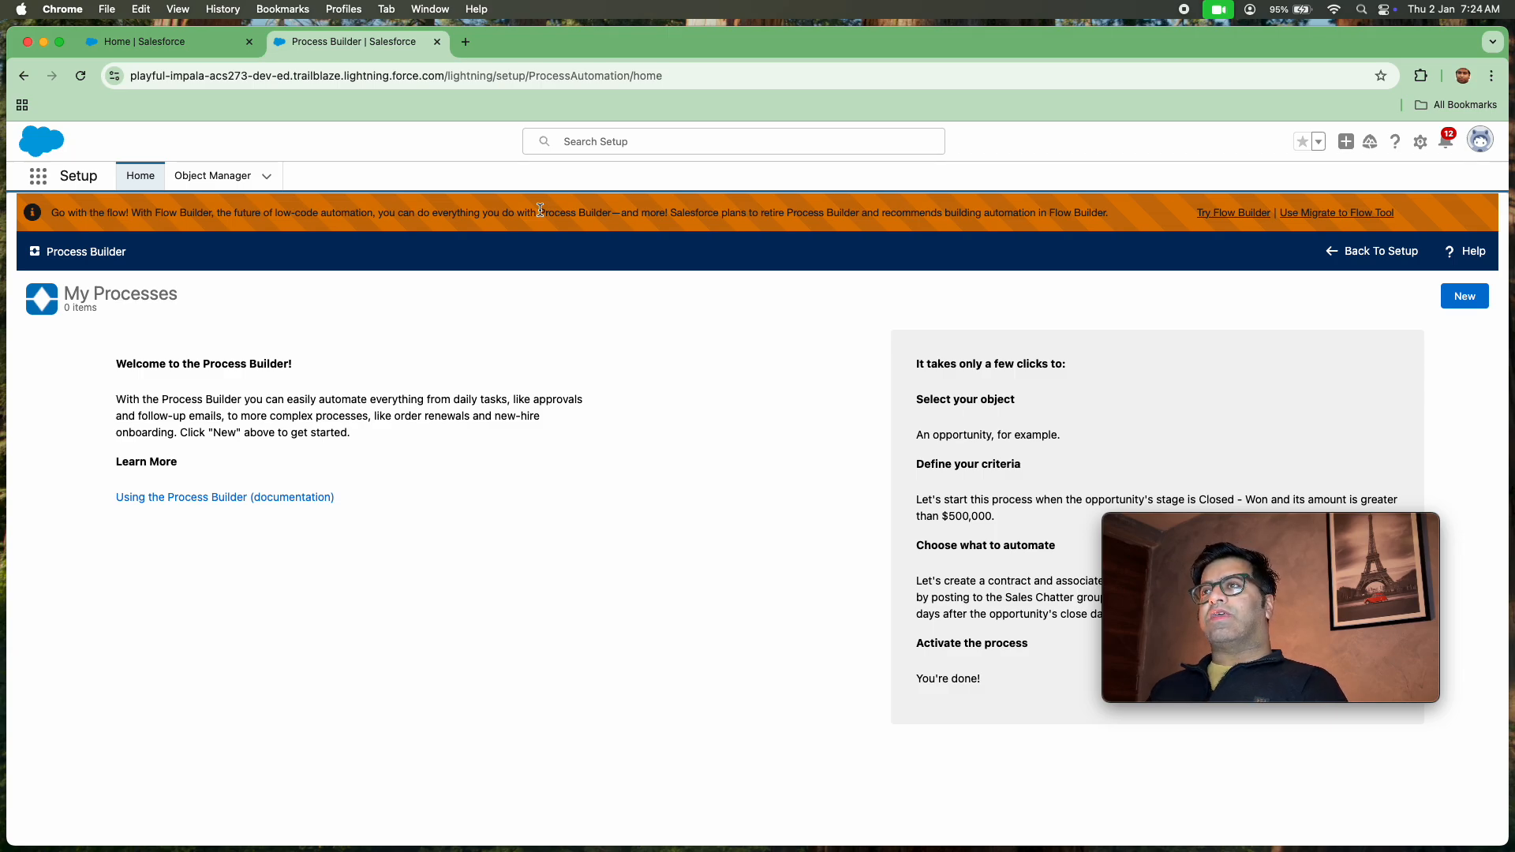
Start a new process, continuing in Process Builder, and name it "Create Contract with Status closed won" with the API name filled automatically
left_click(1463, 298)
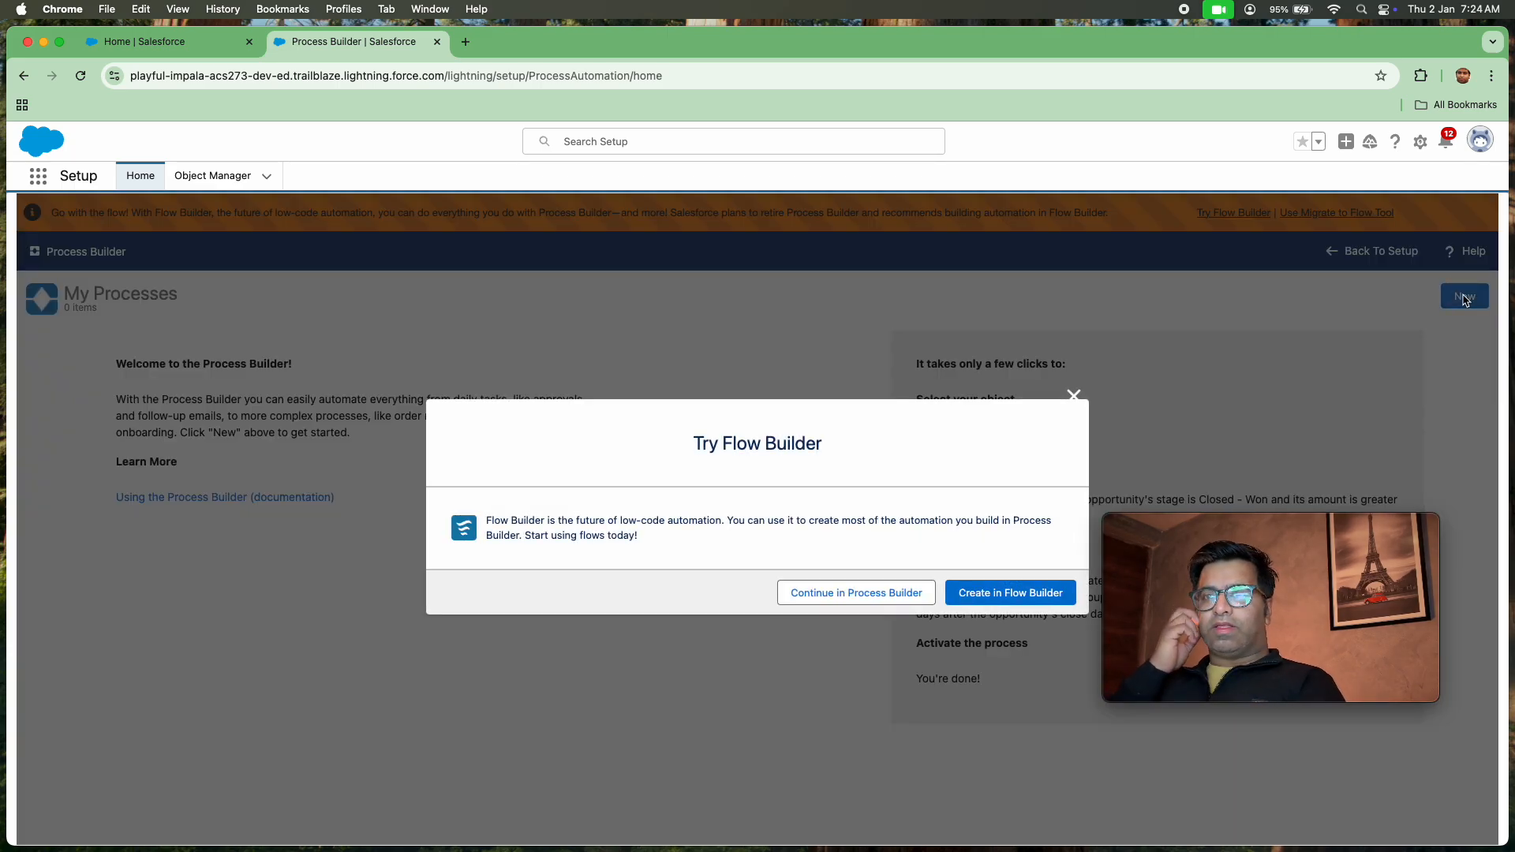
left_click(894, 595)
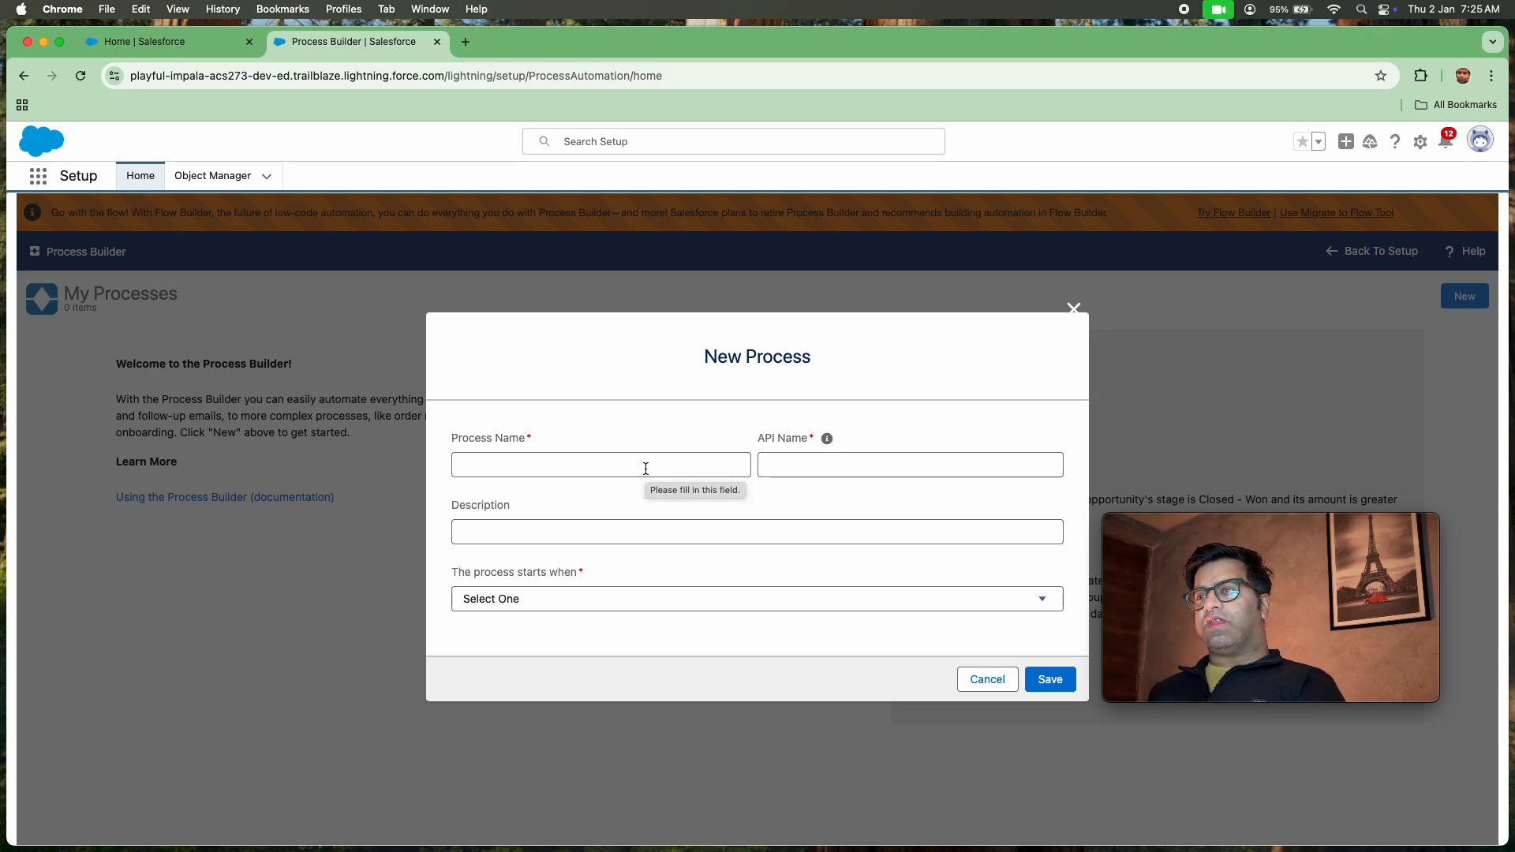
left_click(645, 469)
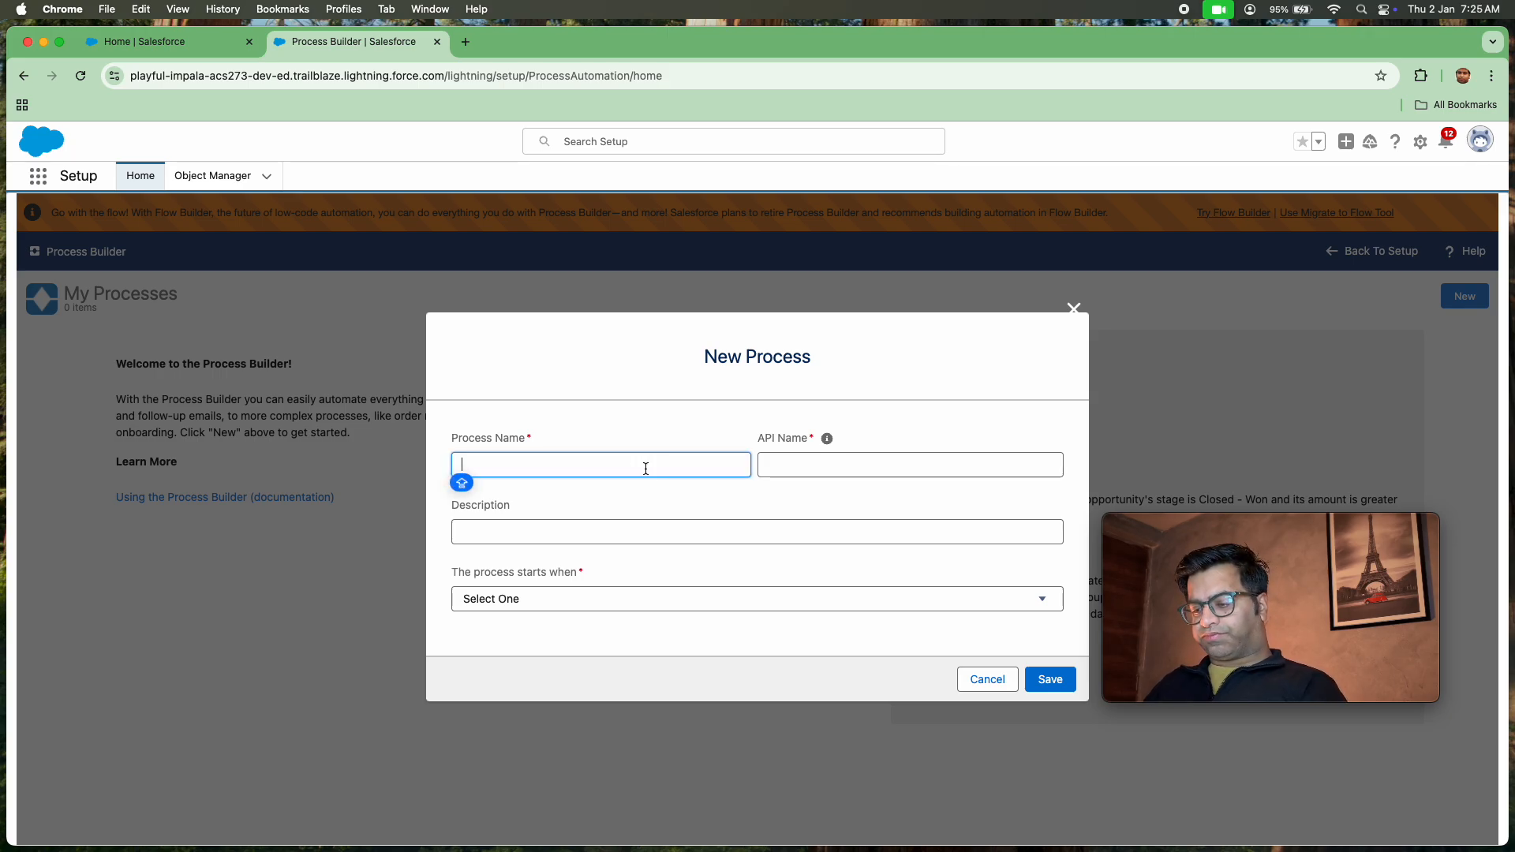
type("CRFEATE")
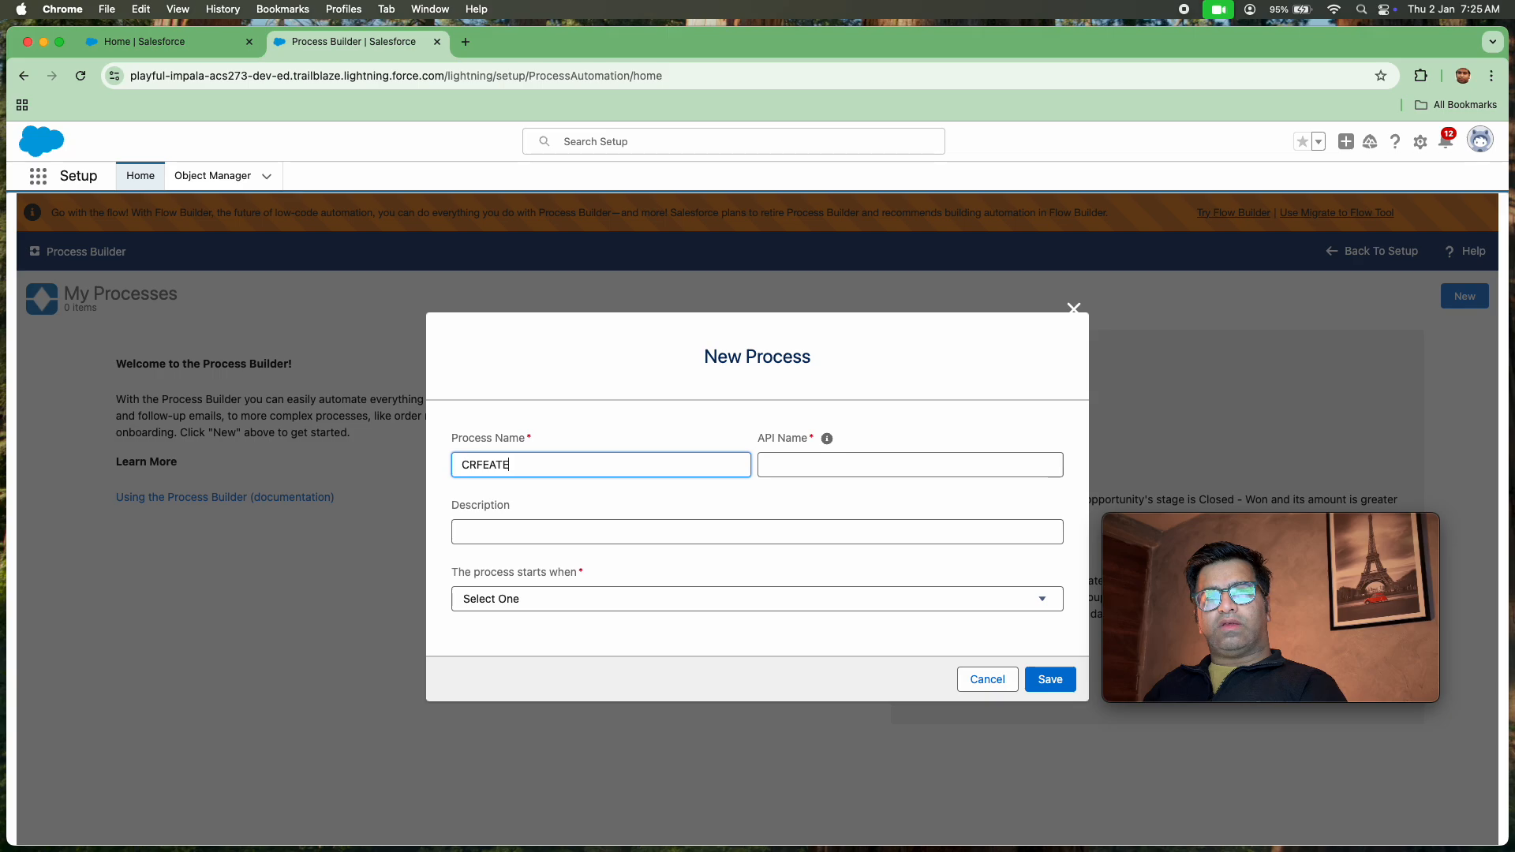
key("BackSpace")
key("BackSpace")
key("BackSpace")
key("BackSpace")
key("BackSpace")
key("BackSpace")
key("BackSpace")
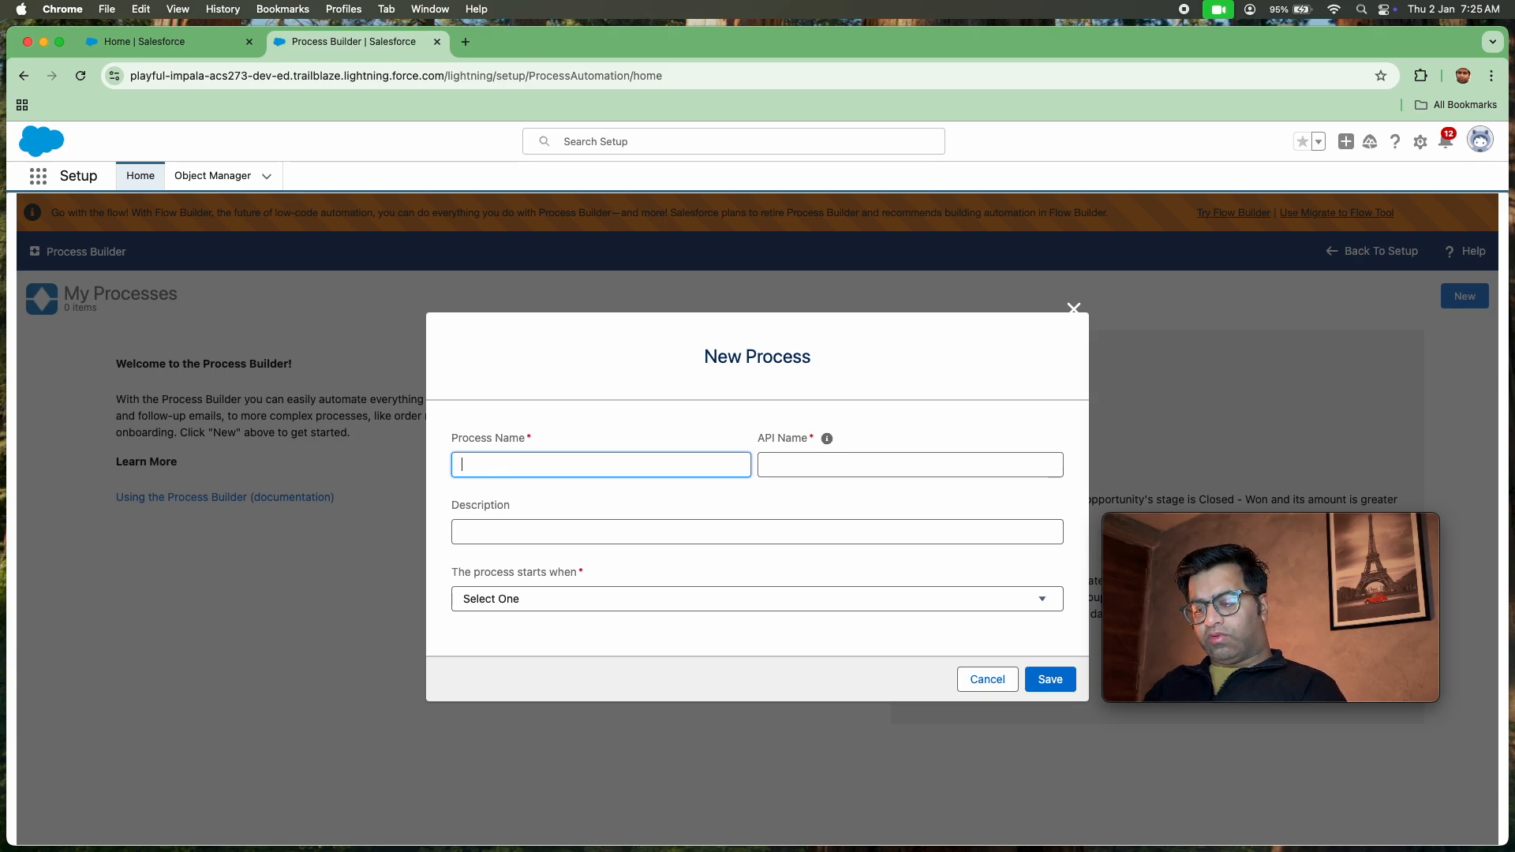
type("Crerat")
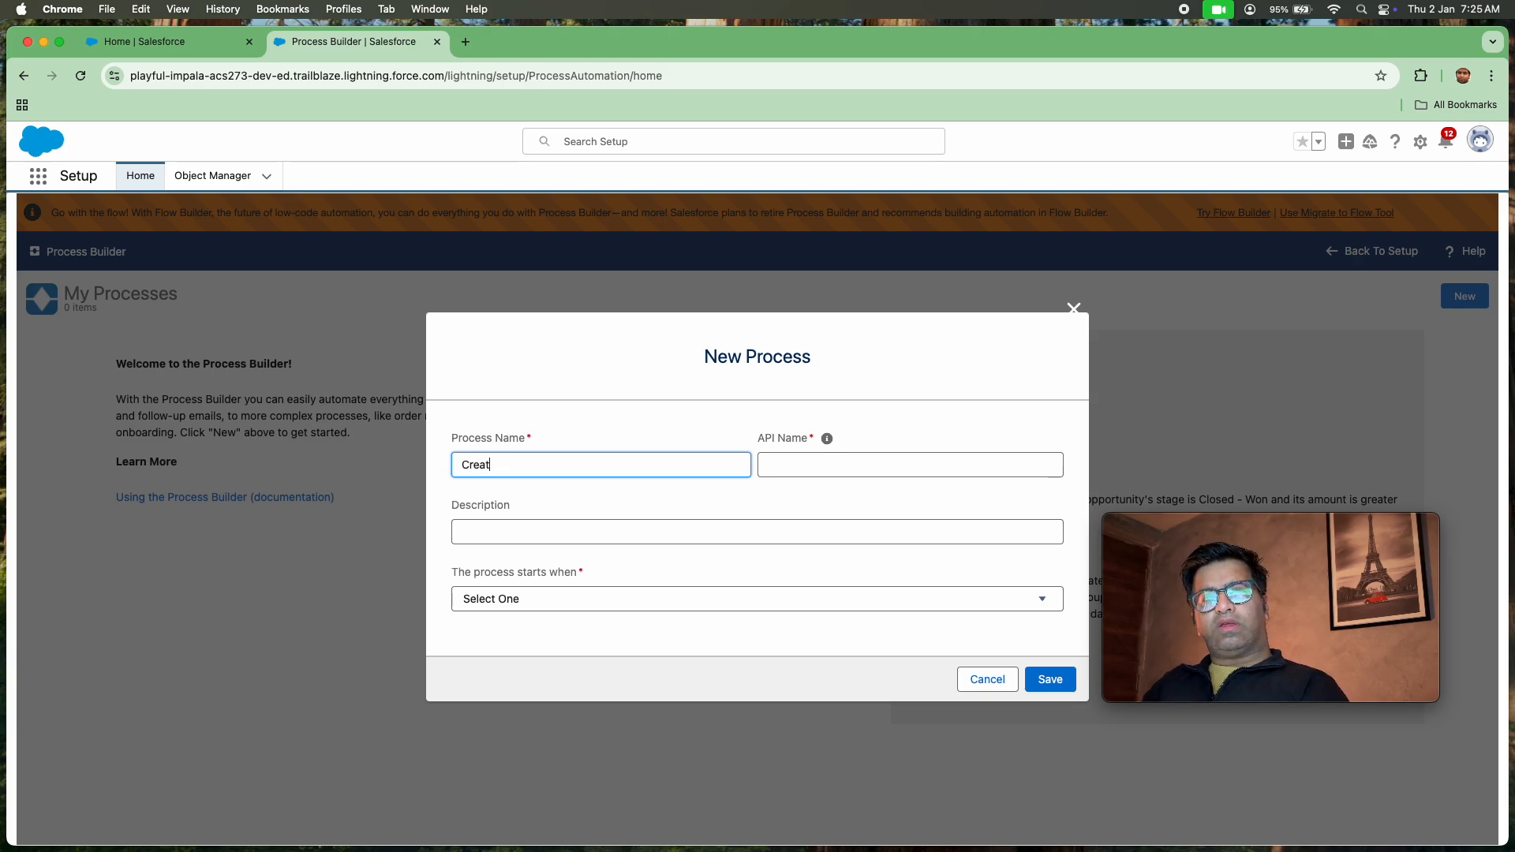
type("e Conf")
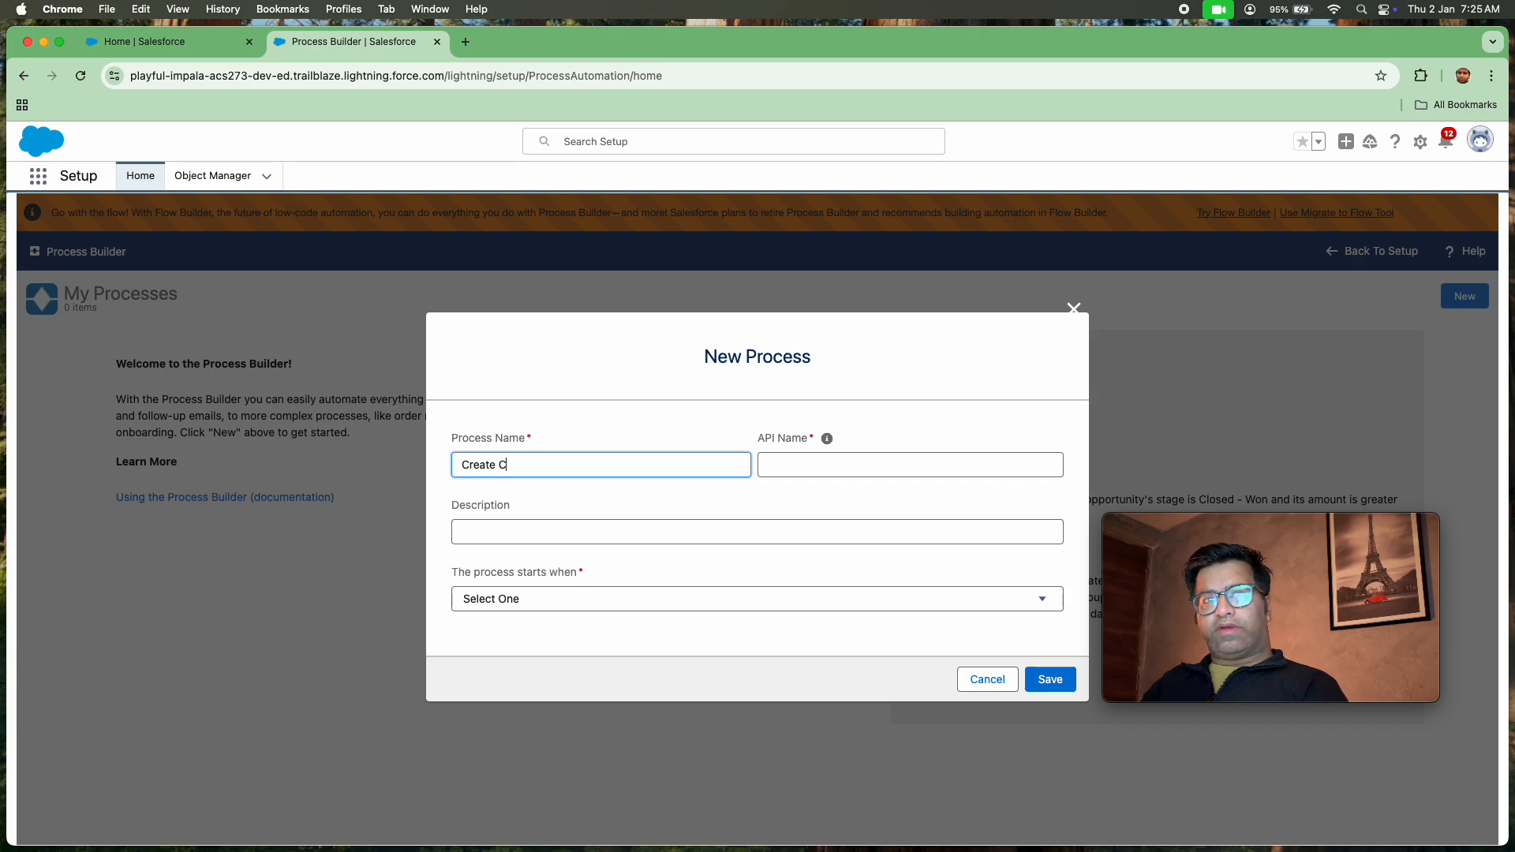
key("BackSpace")
type("tr")
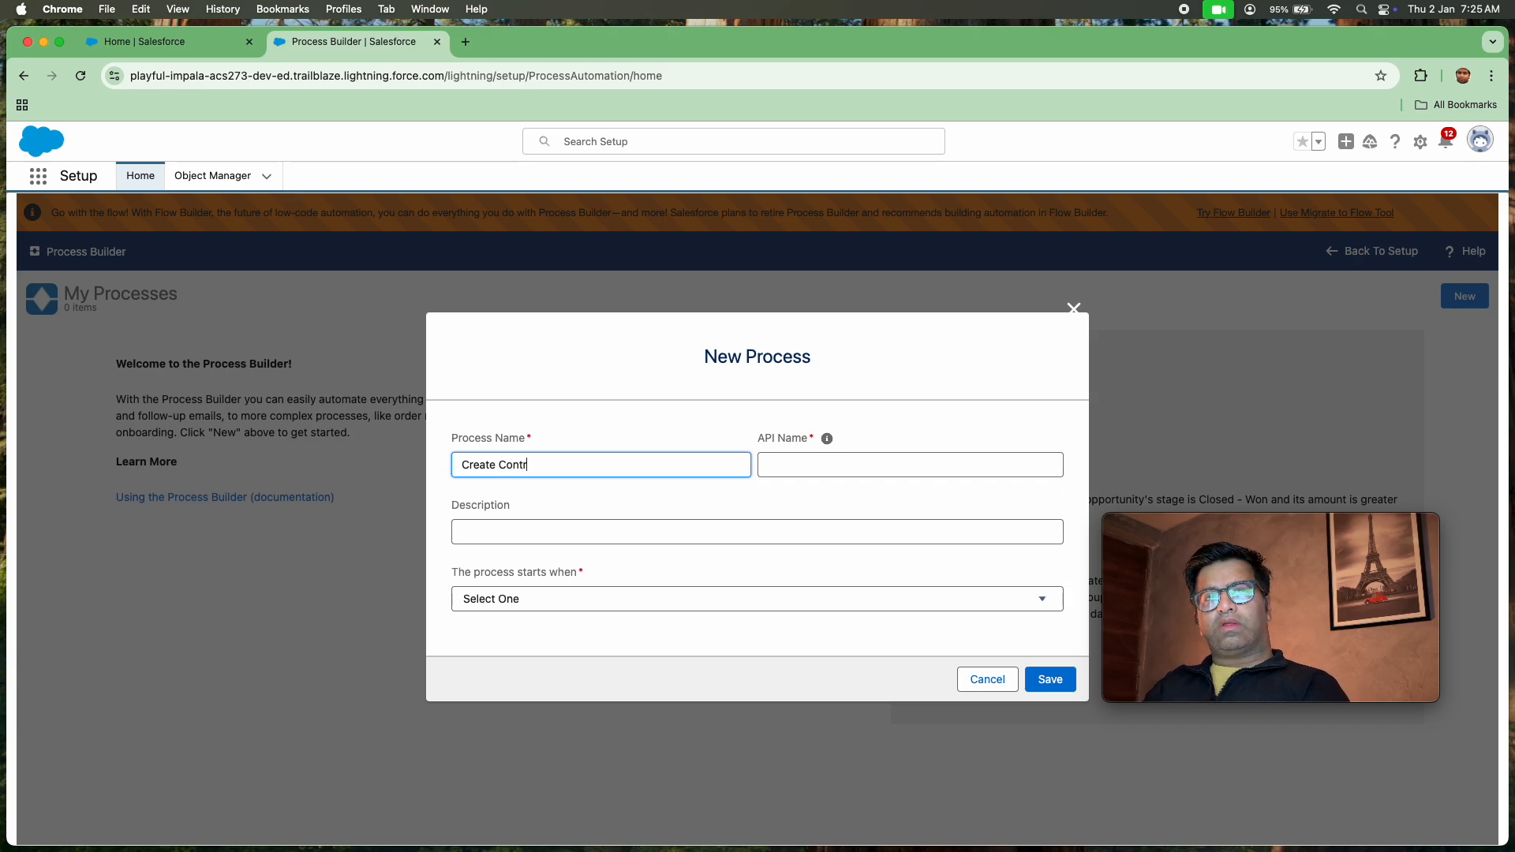
type("act with ")
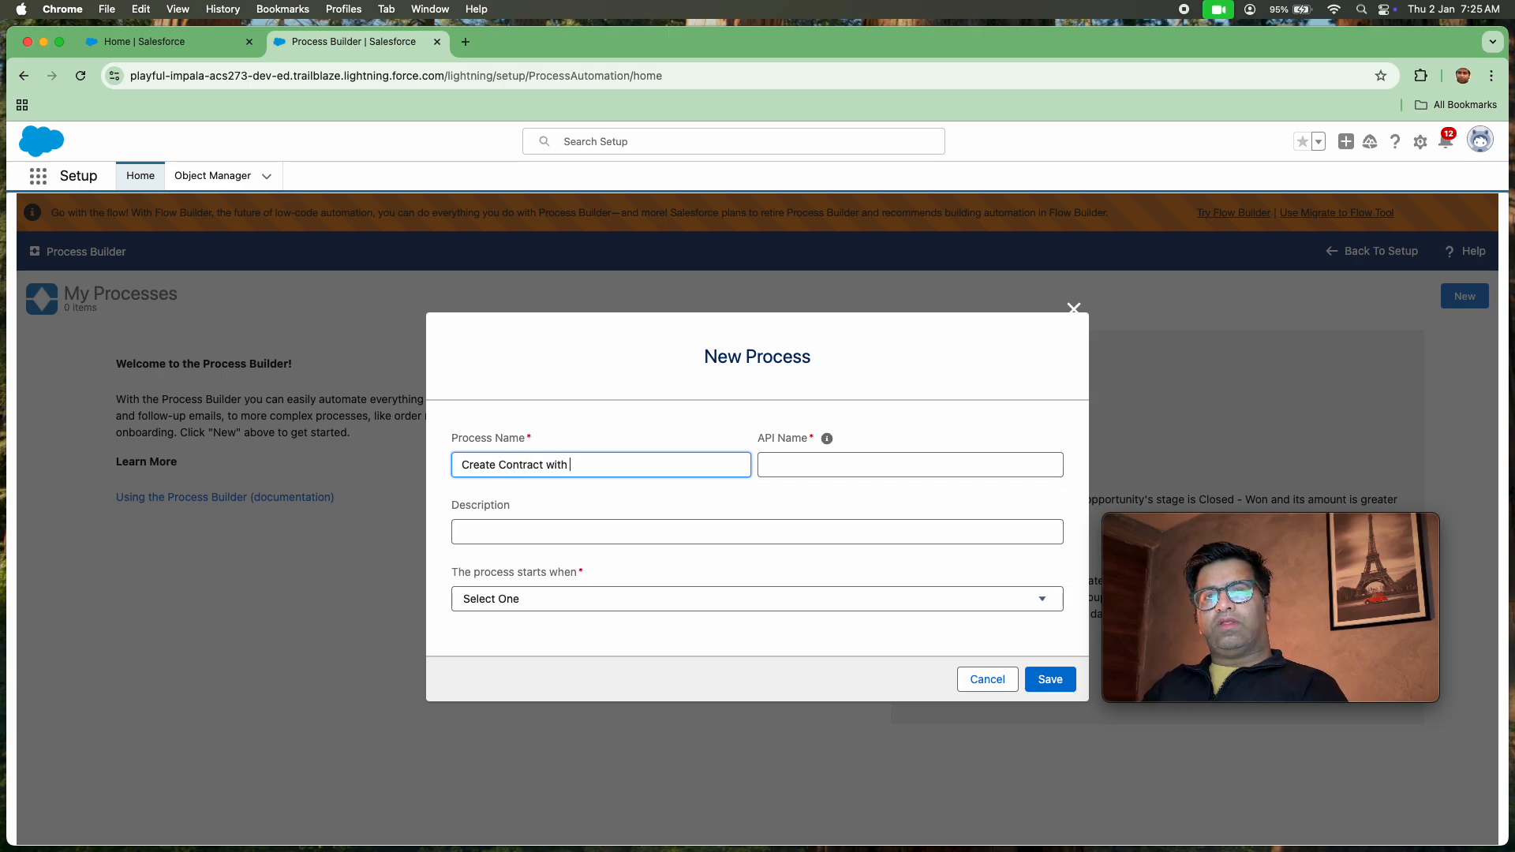
type("Stat")
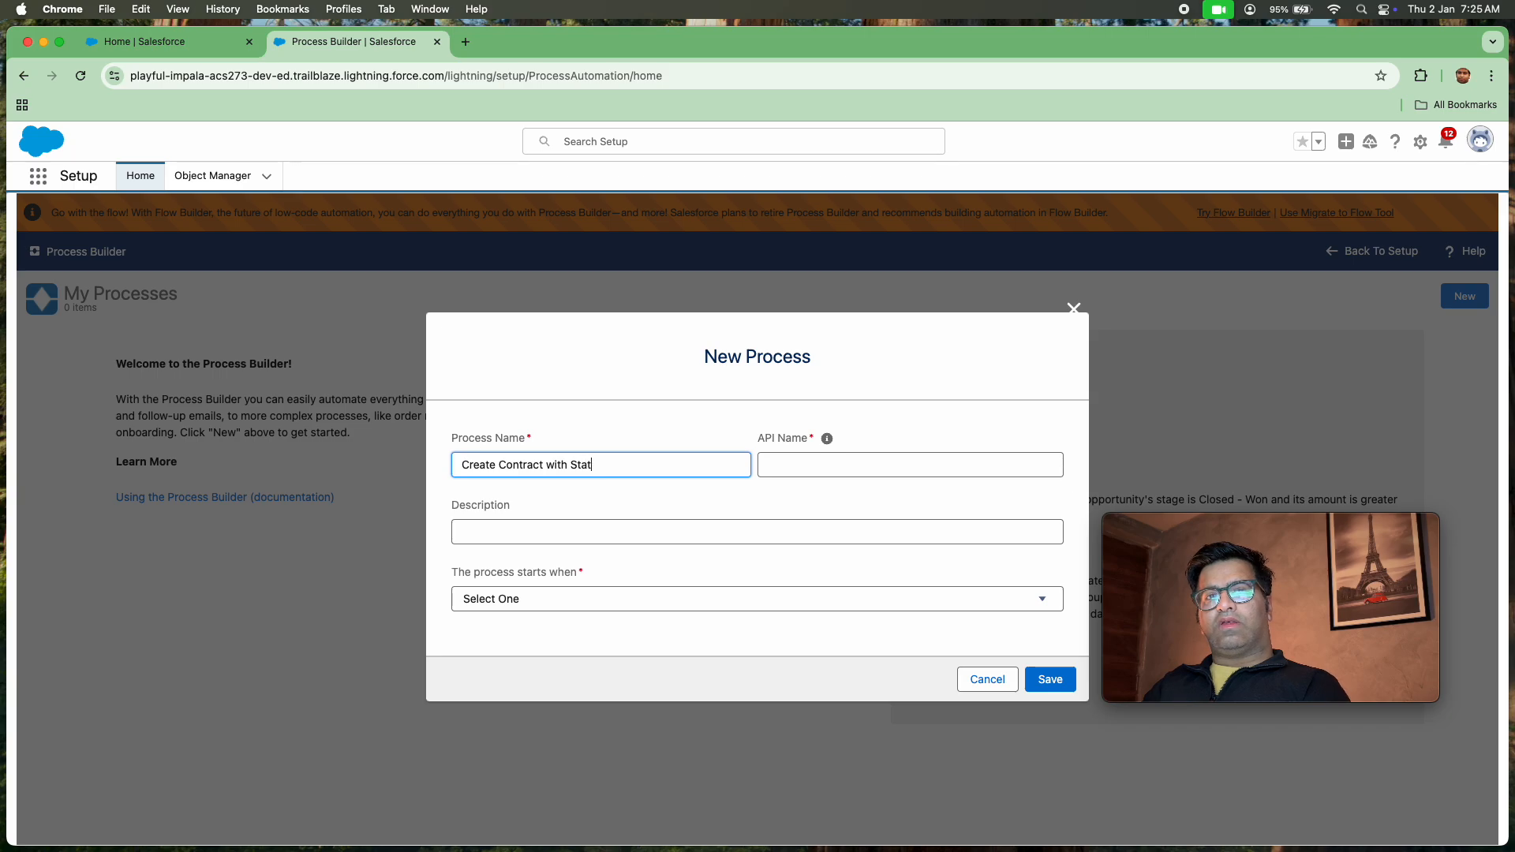
type("us clos")
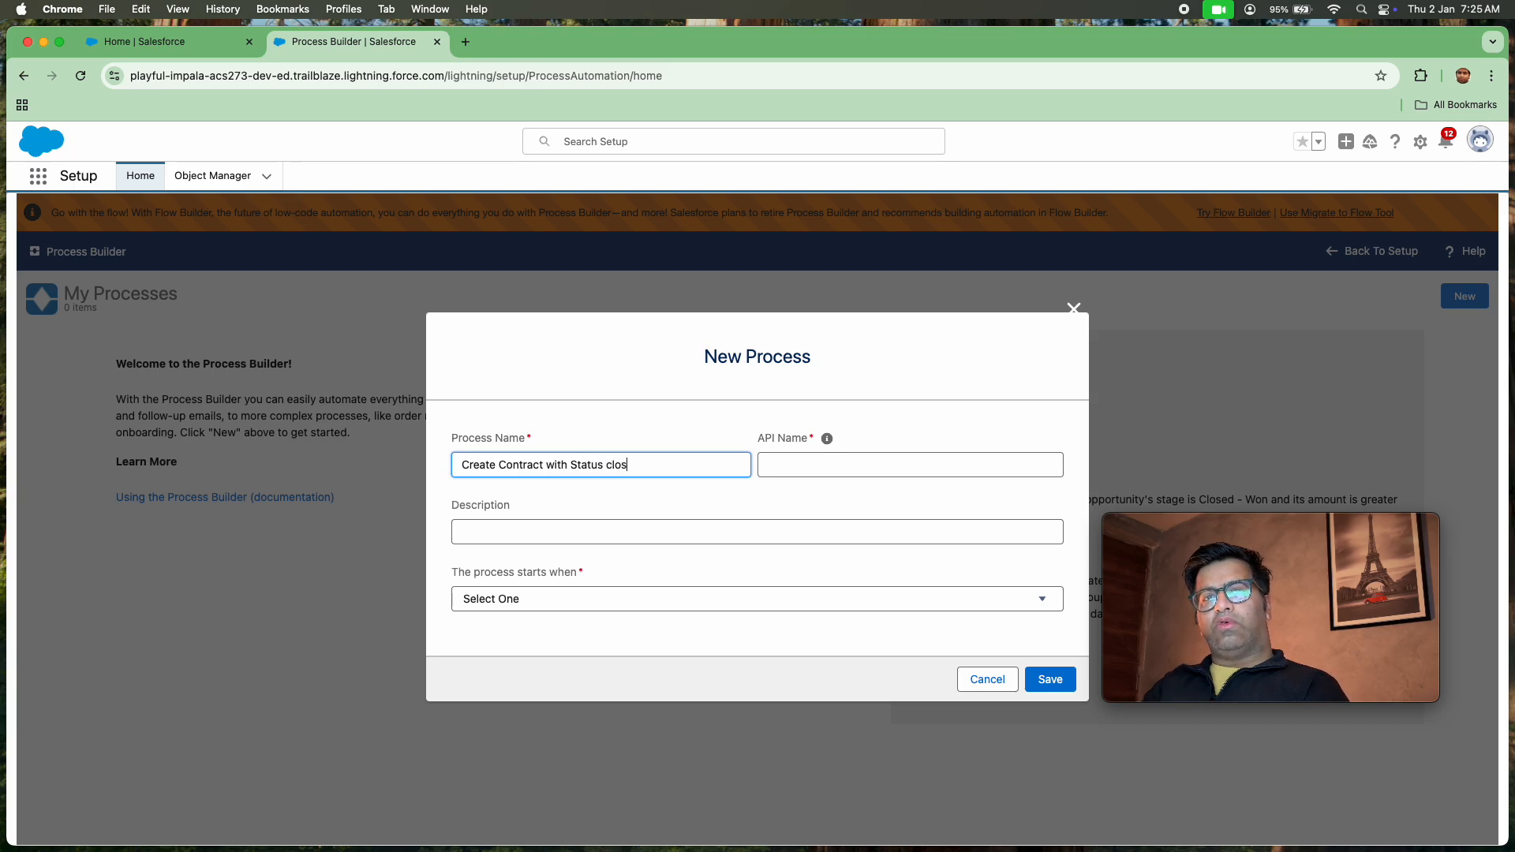
type("ed won")
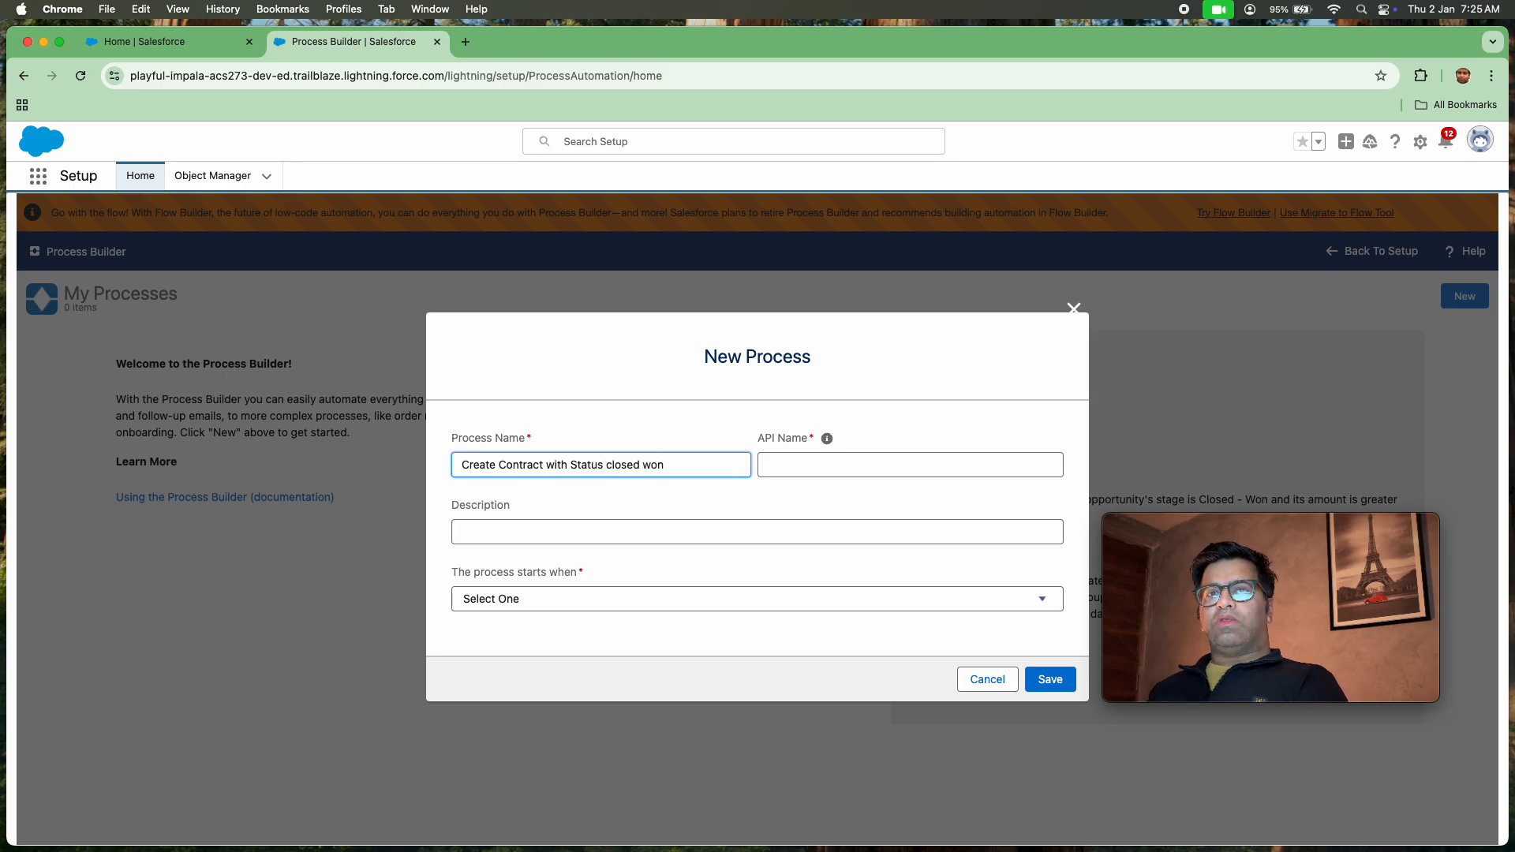
left_click(636, 393)
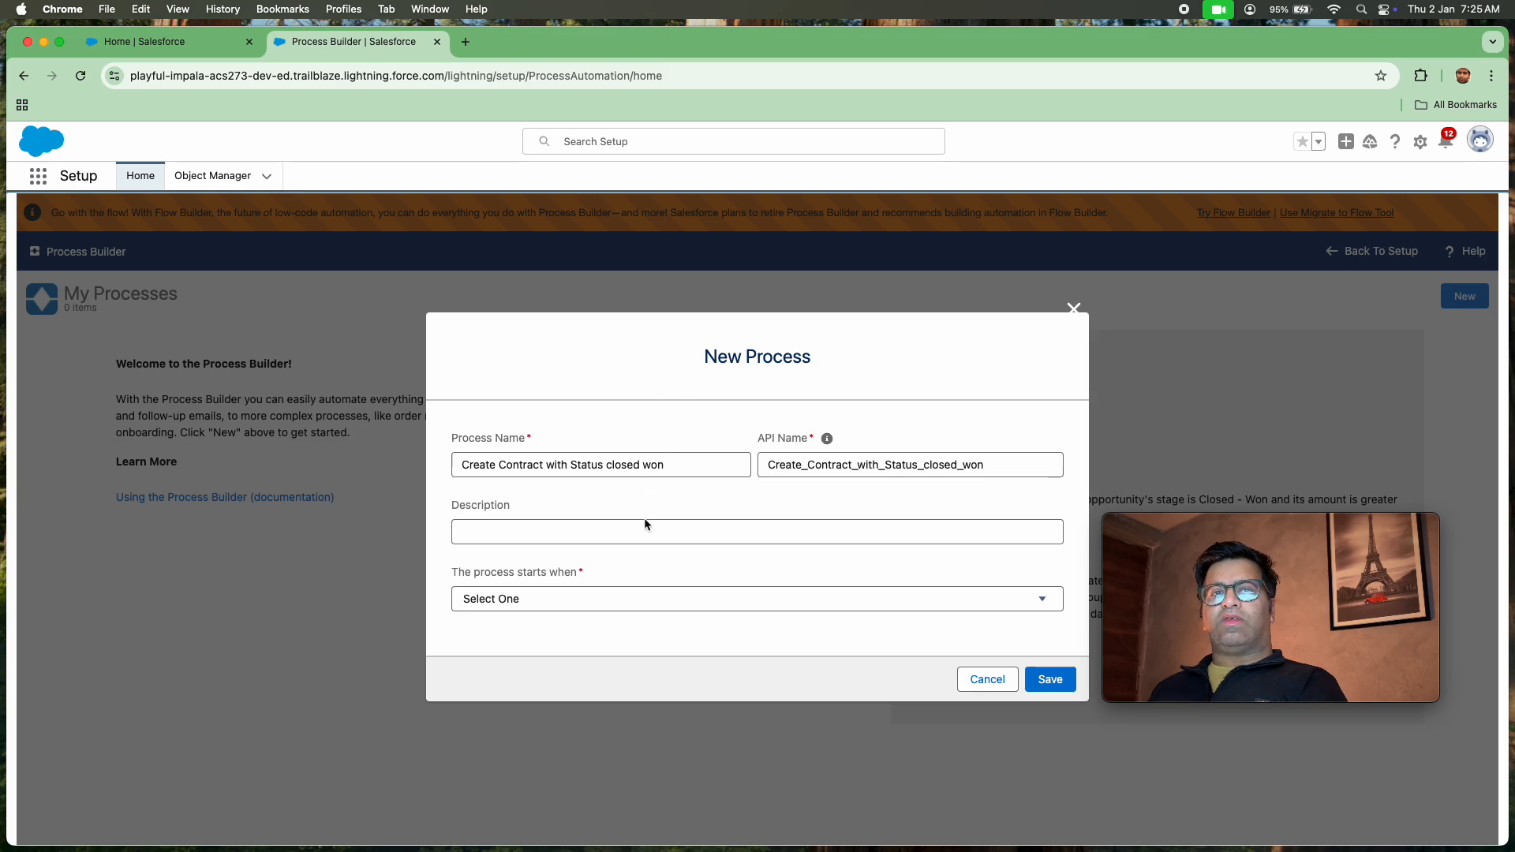
Set the new process to start when a record changes and save it
left_click(598, 597)
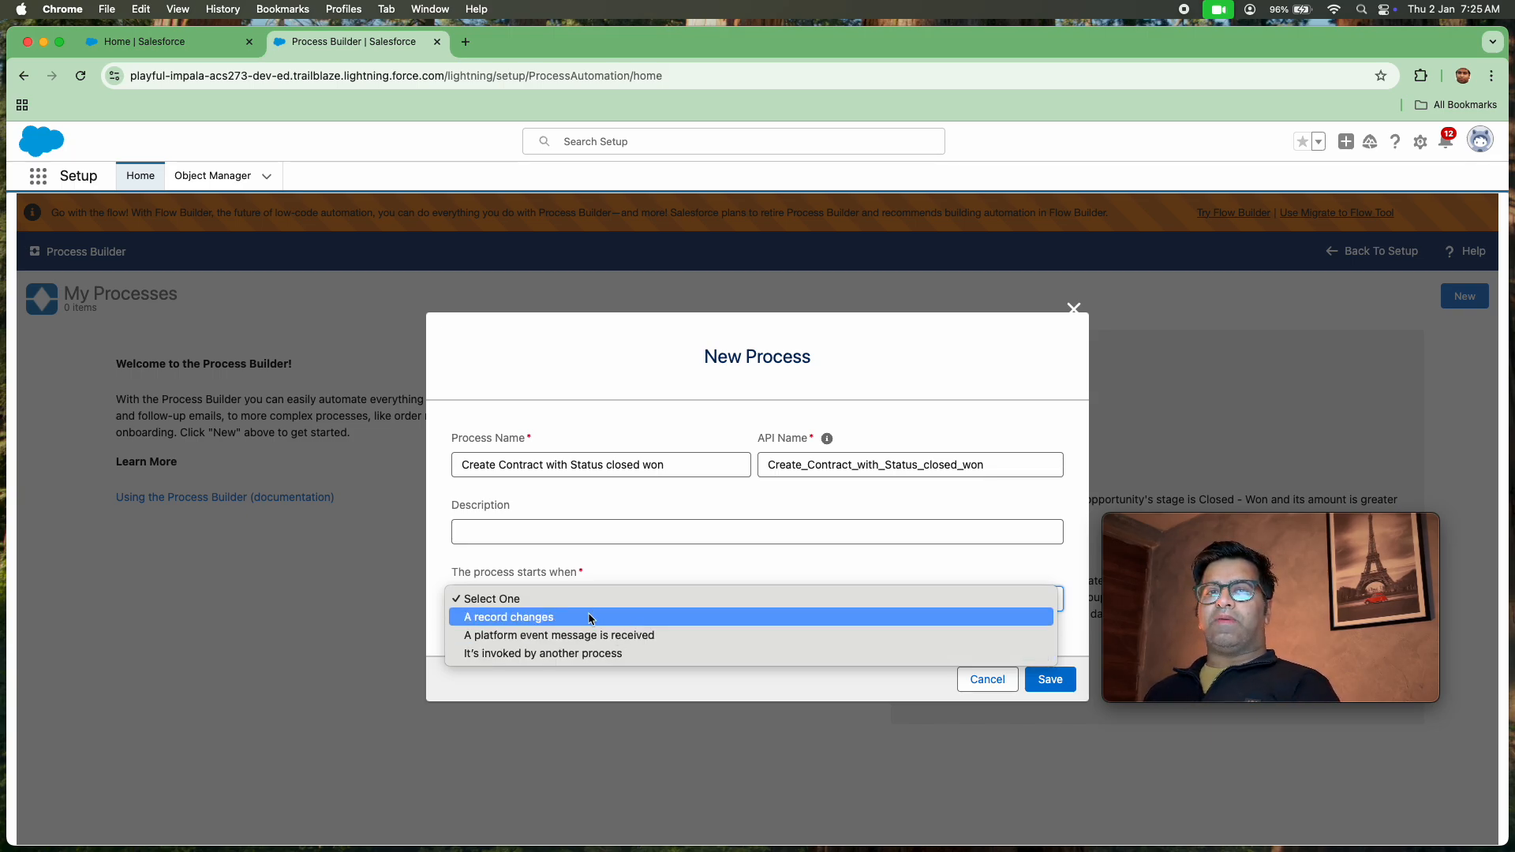
left_click(589, 617)
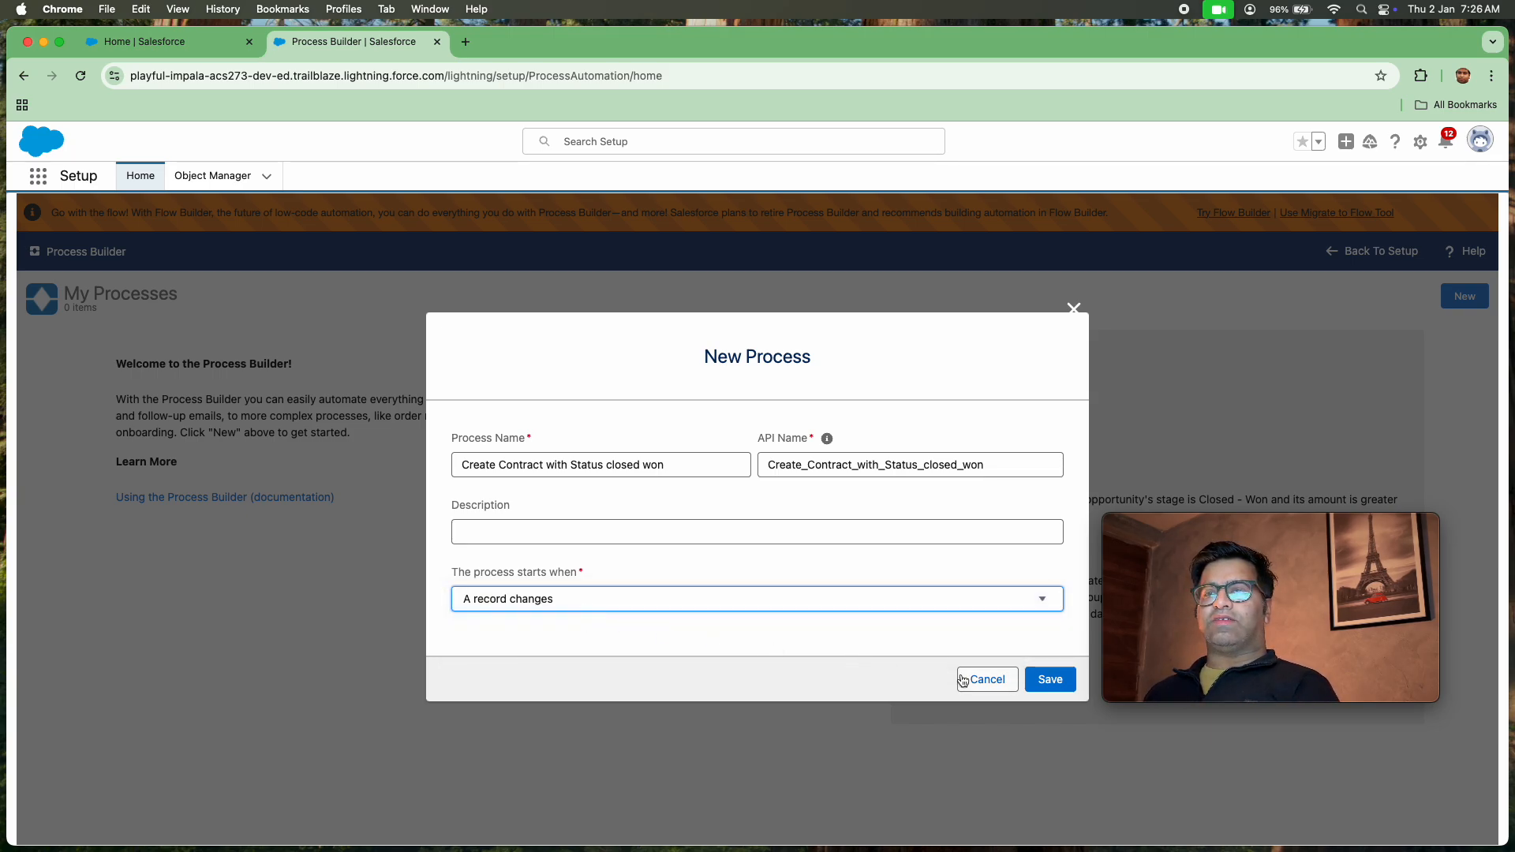
left_click(1064, 685)
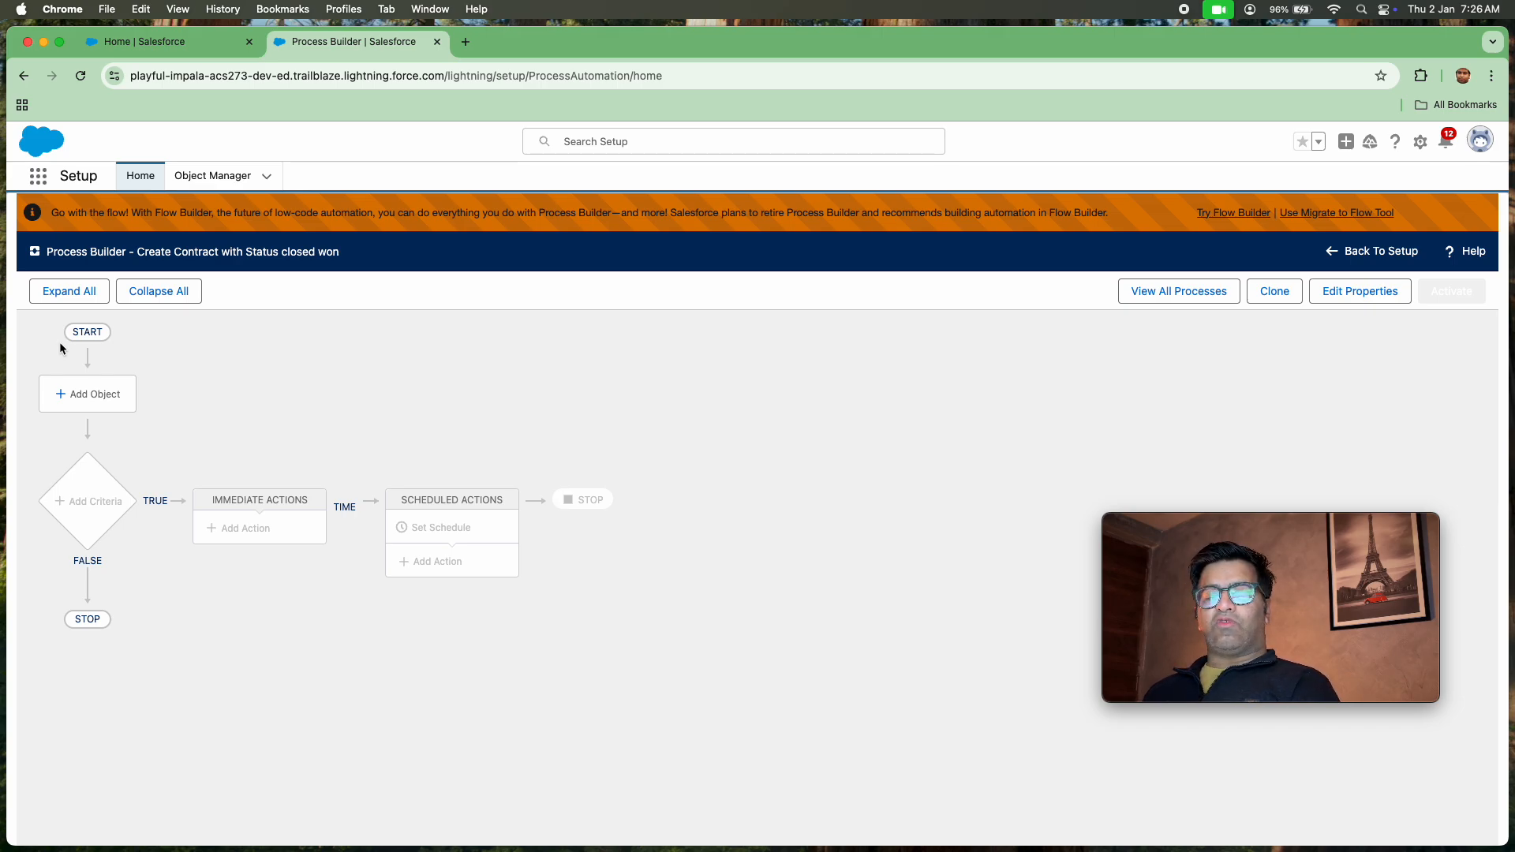
Open the process's object settings and set it to start when a record is created or edited
left_click(79, 398)
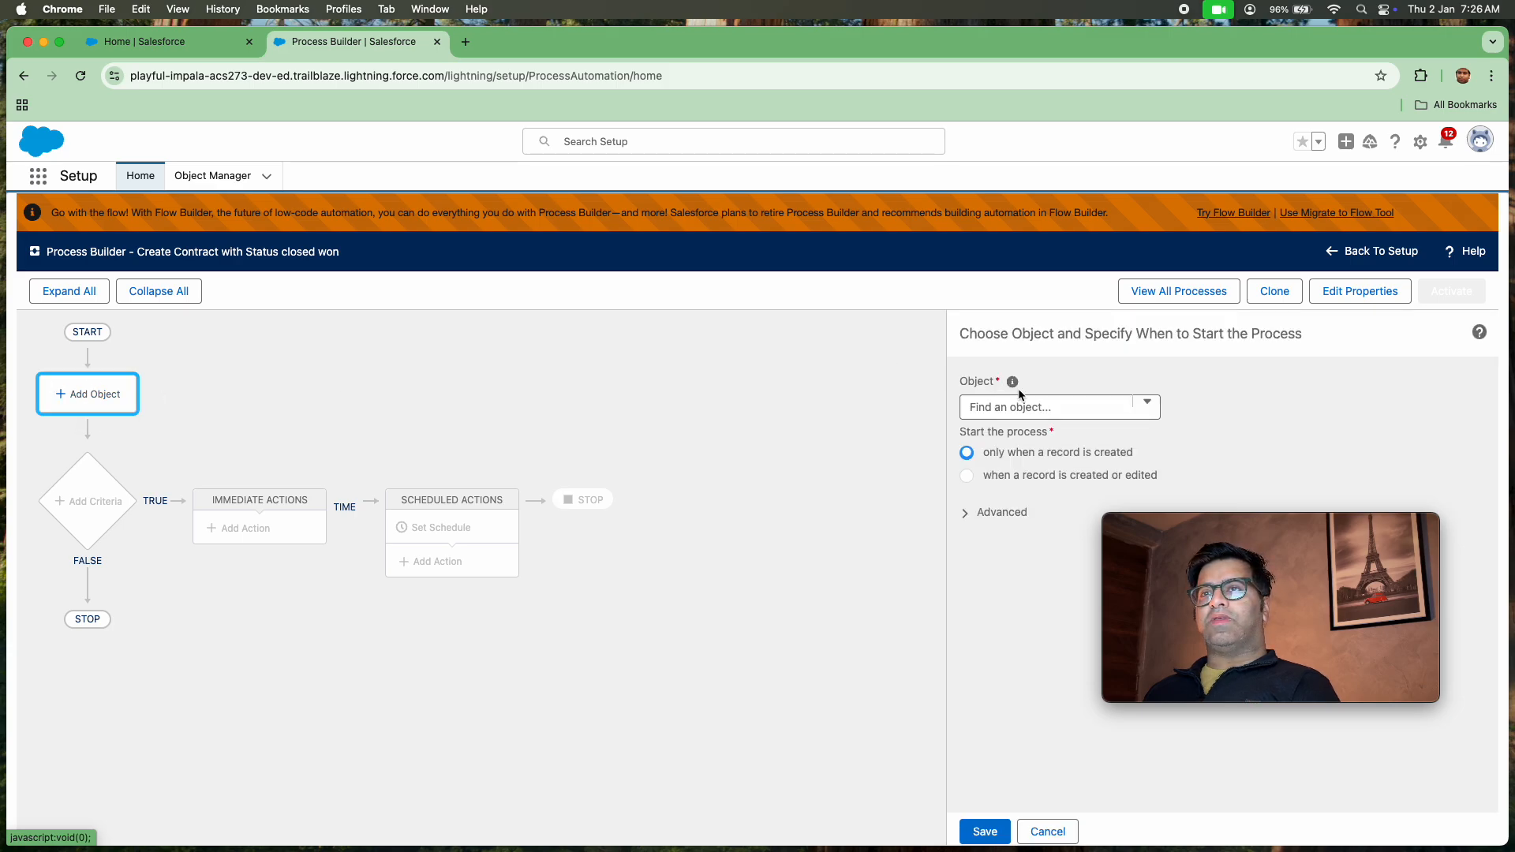
left_click(967, 475)
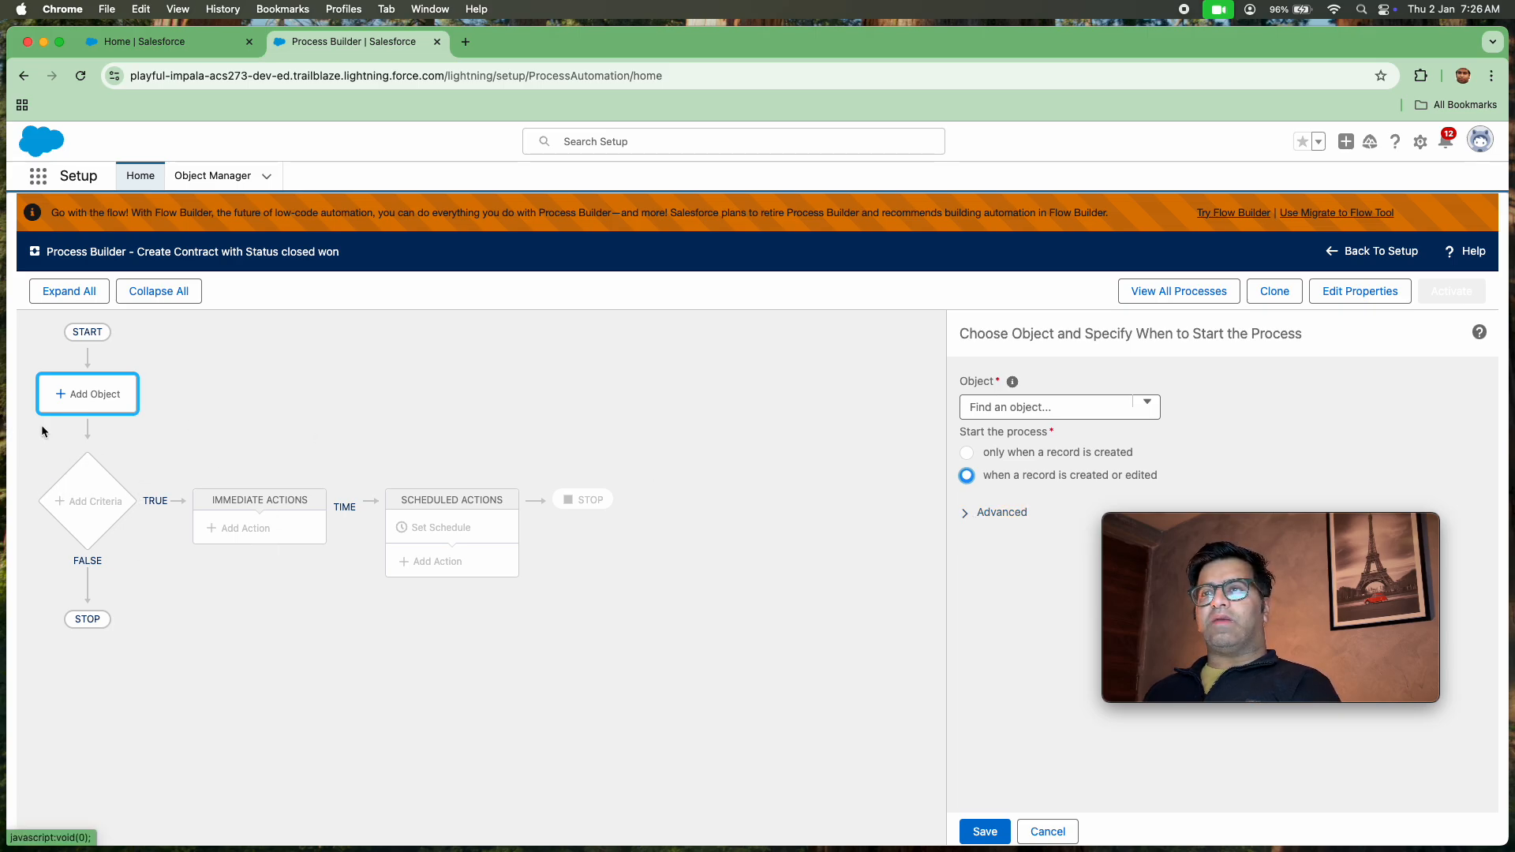
left_click_drag(1265, 532, 1272, 635)
Try the advanced recursion option that lets the process evaluate a record multiple times in a single save operation
left_click(964, 514)
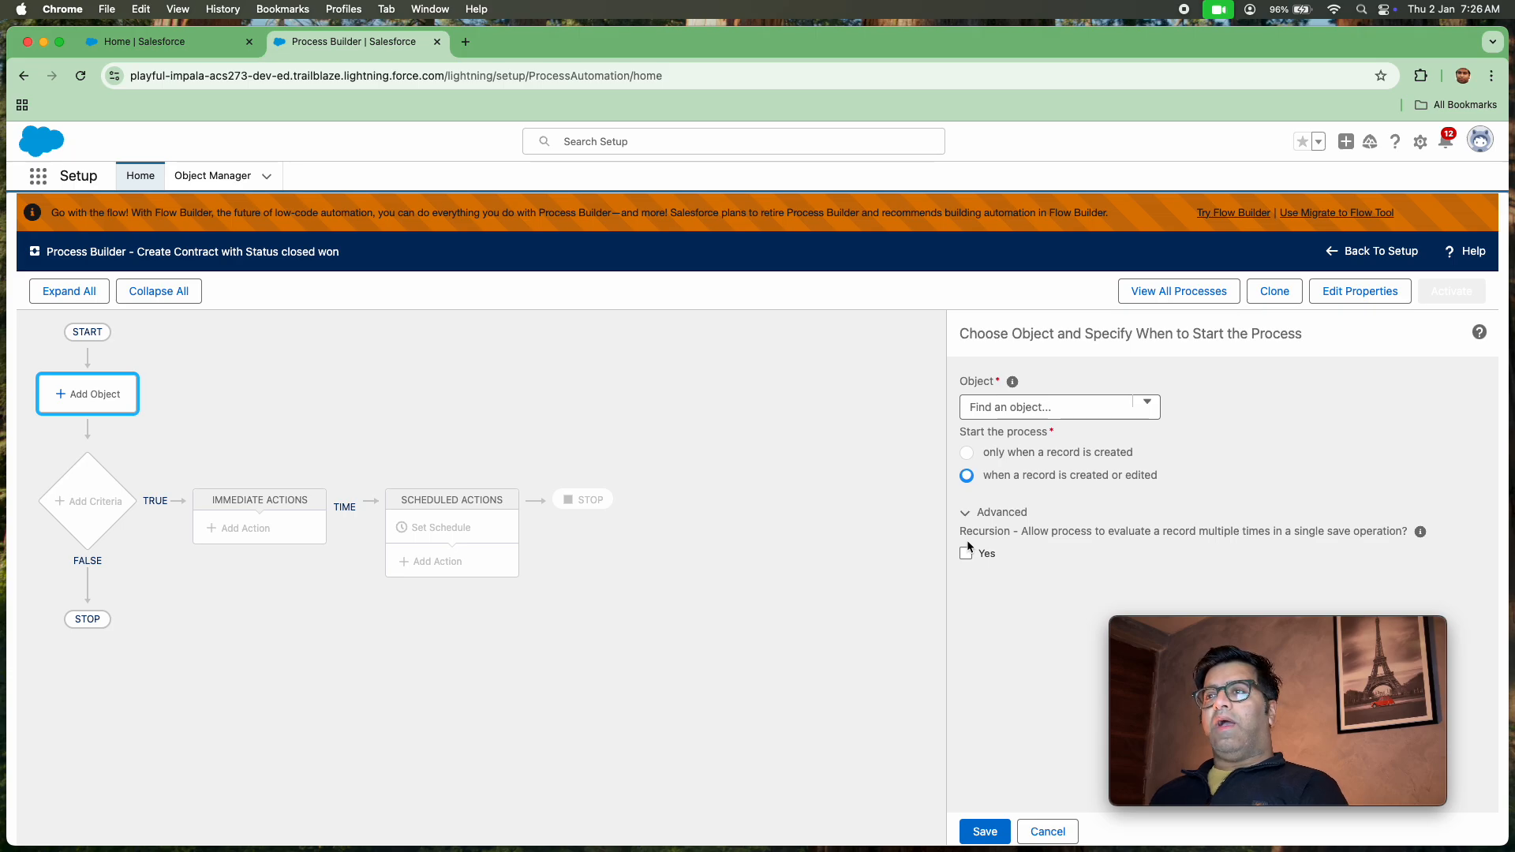
left_click(966, 553)
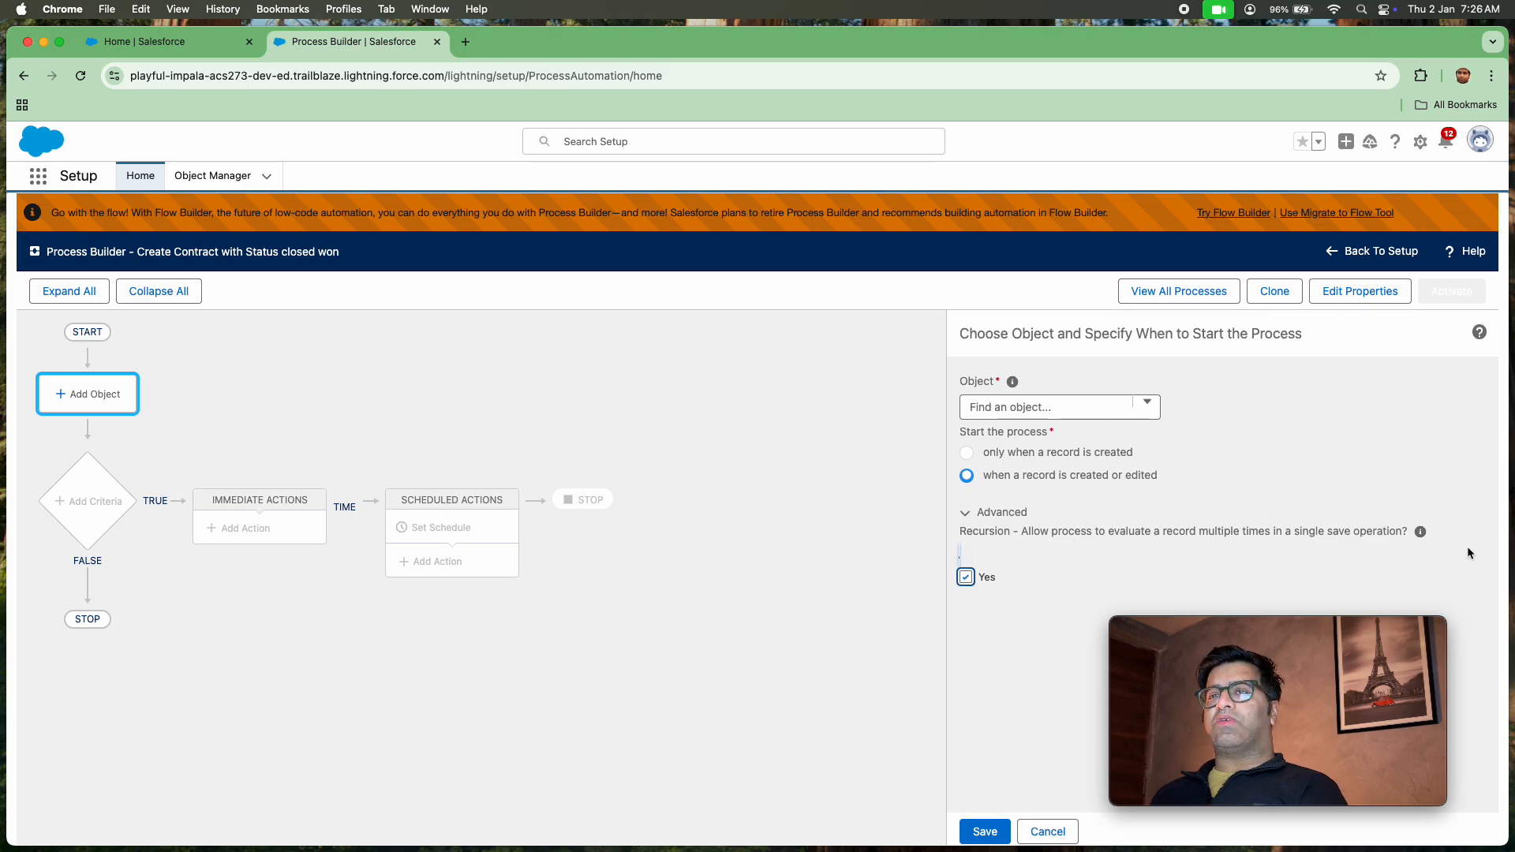
mouse_move(1423, 538)
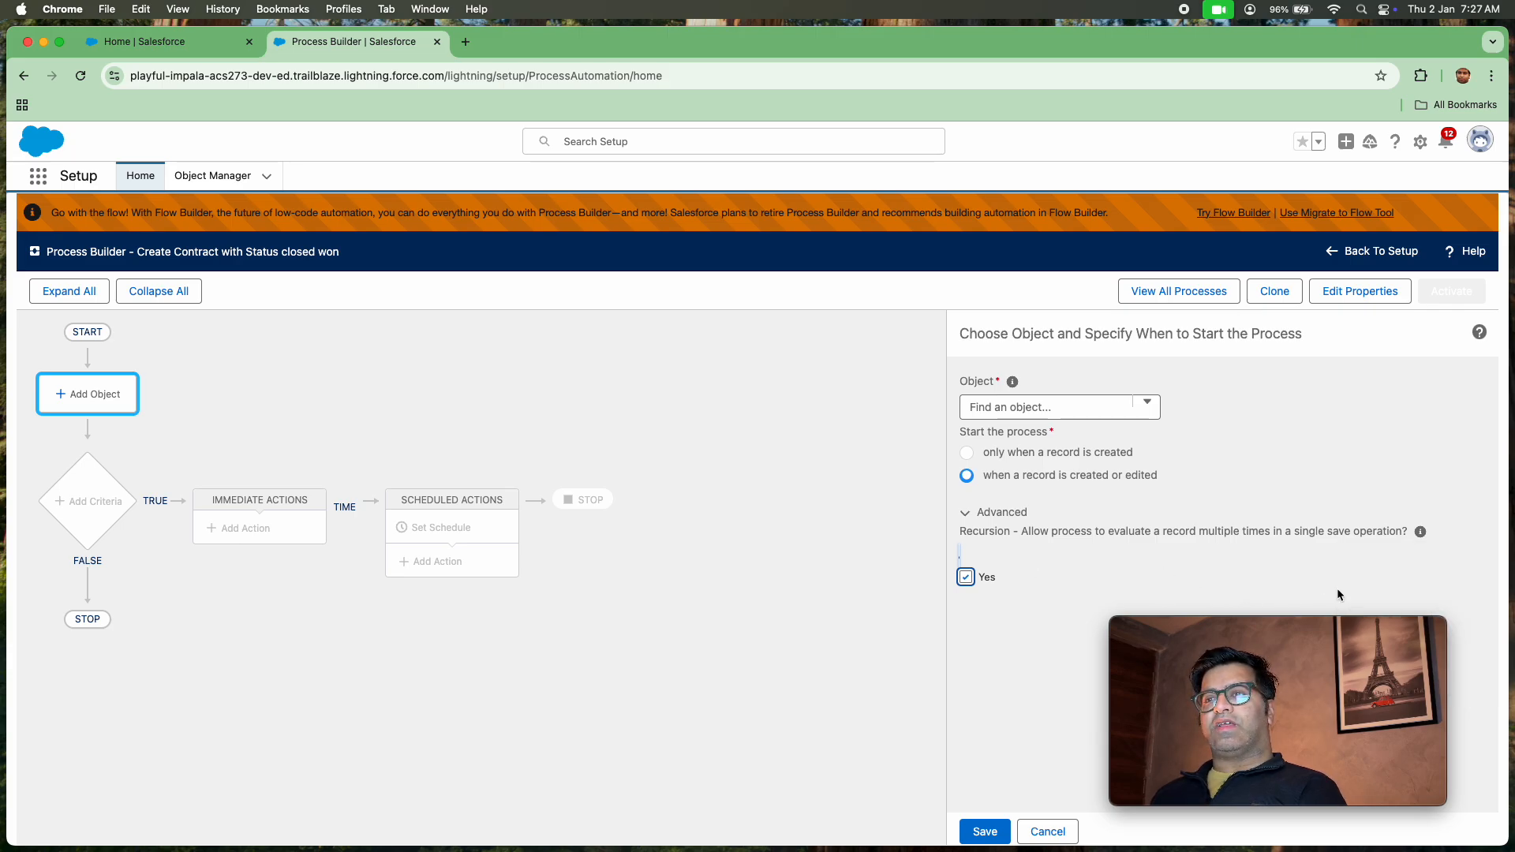
mouse_move(1422, 533)
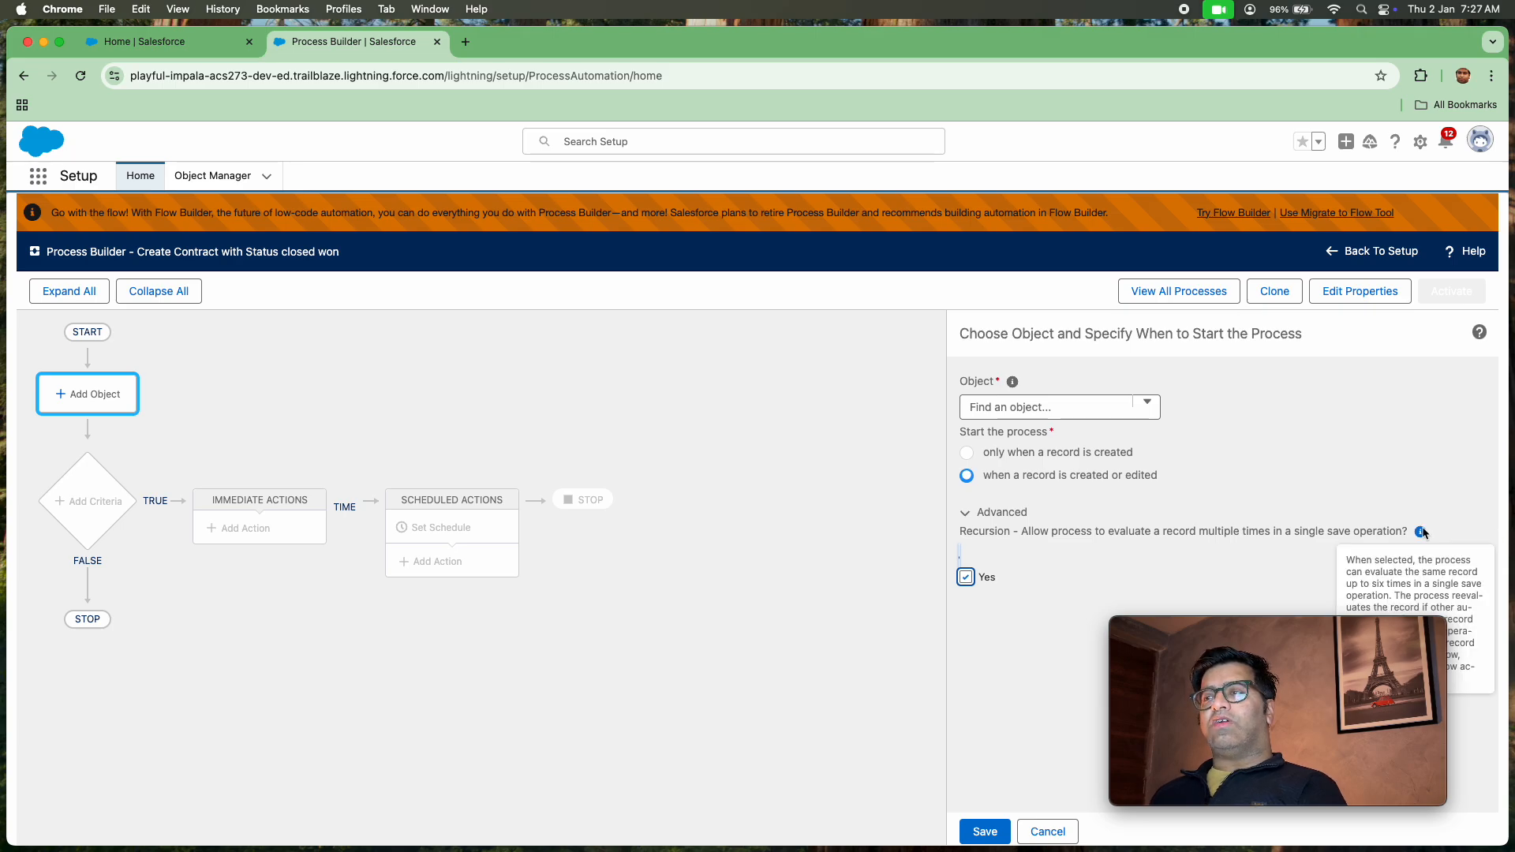
left_click(968, 582)
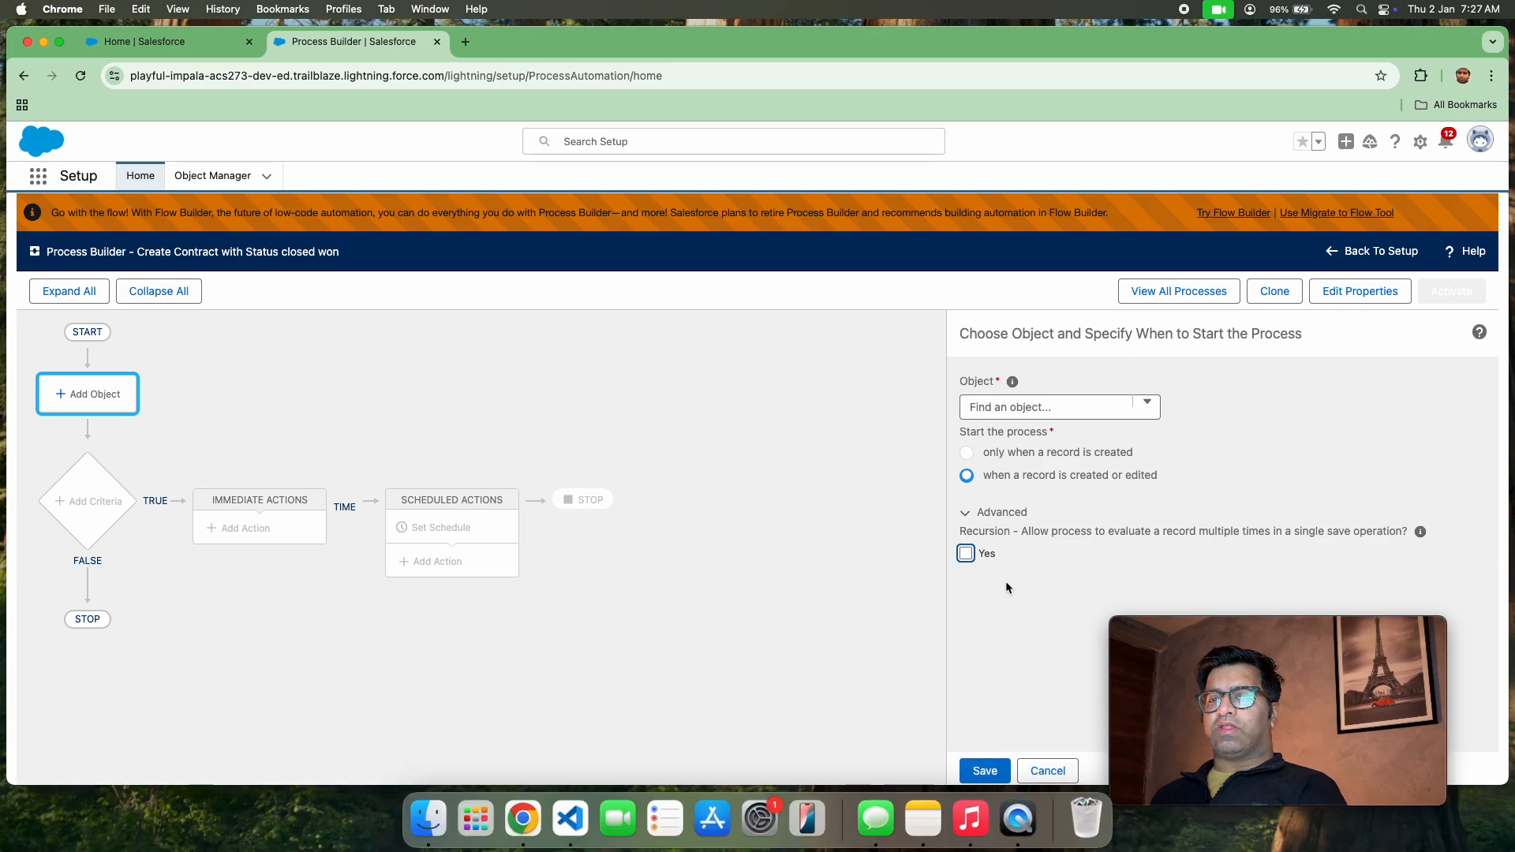
Choose Opportunity as the object that starts the process and save the object settings
left_click(984, 777)
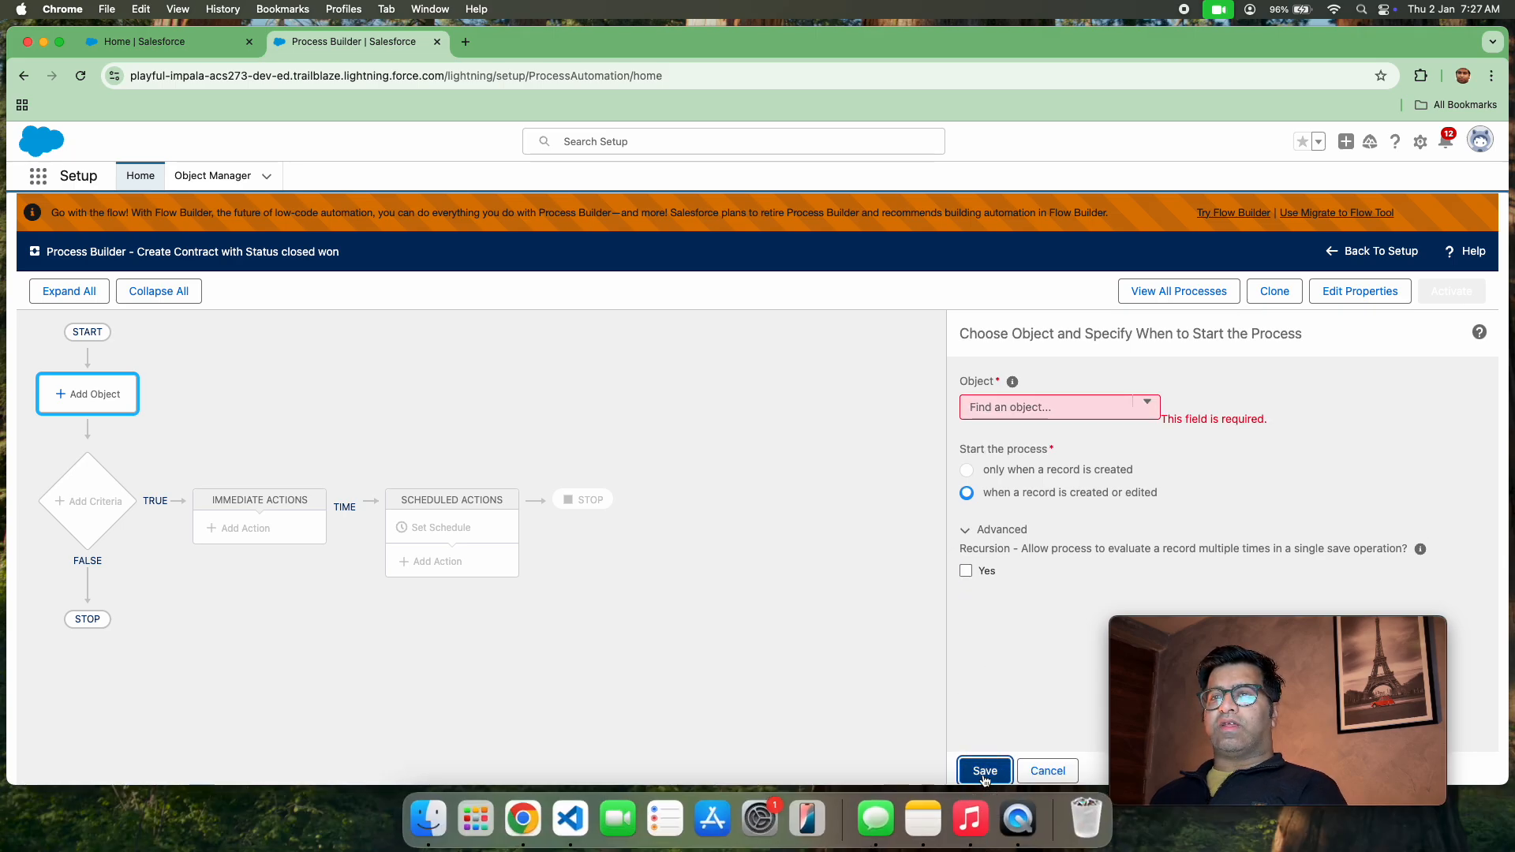
left_click(1075, 407)
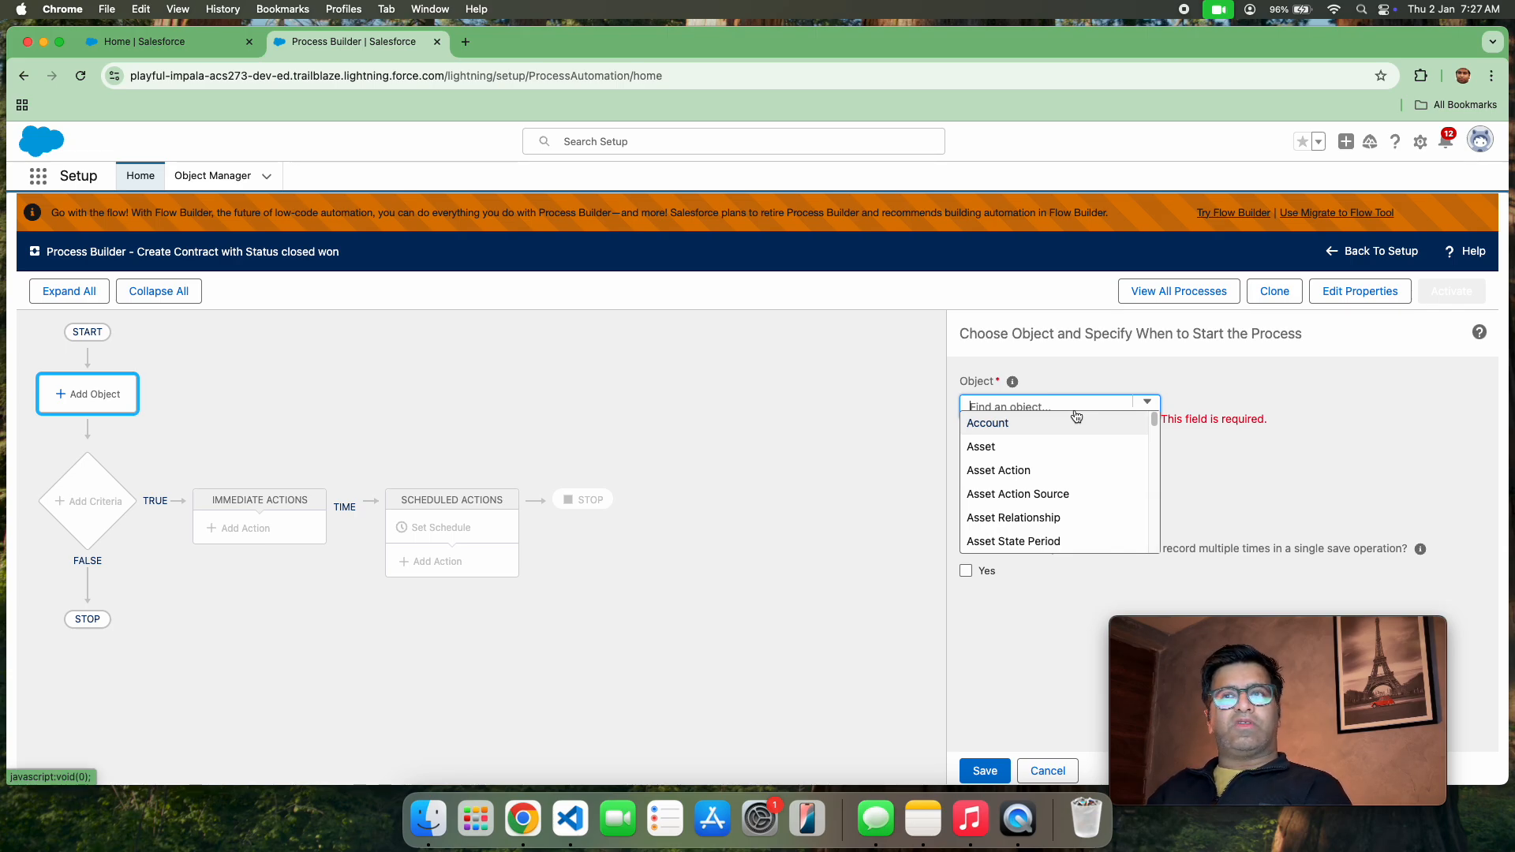
type("oppo")
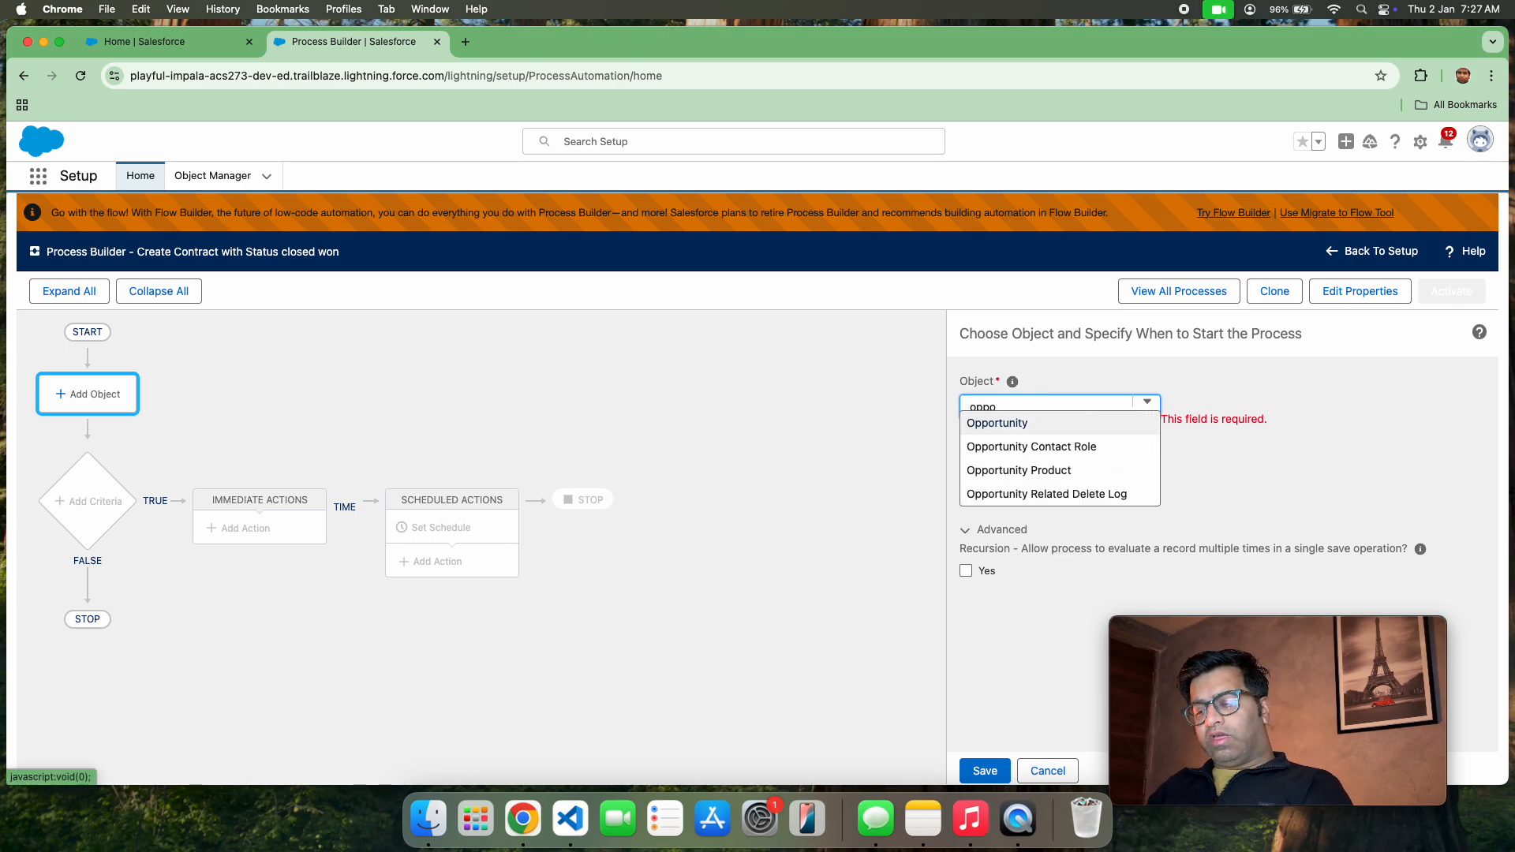
type("rt")
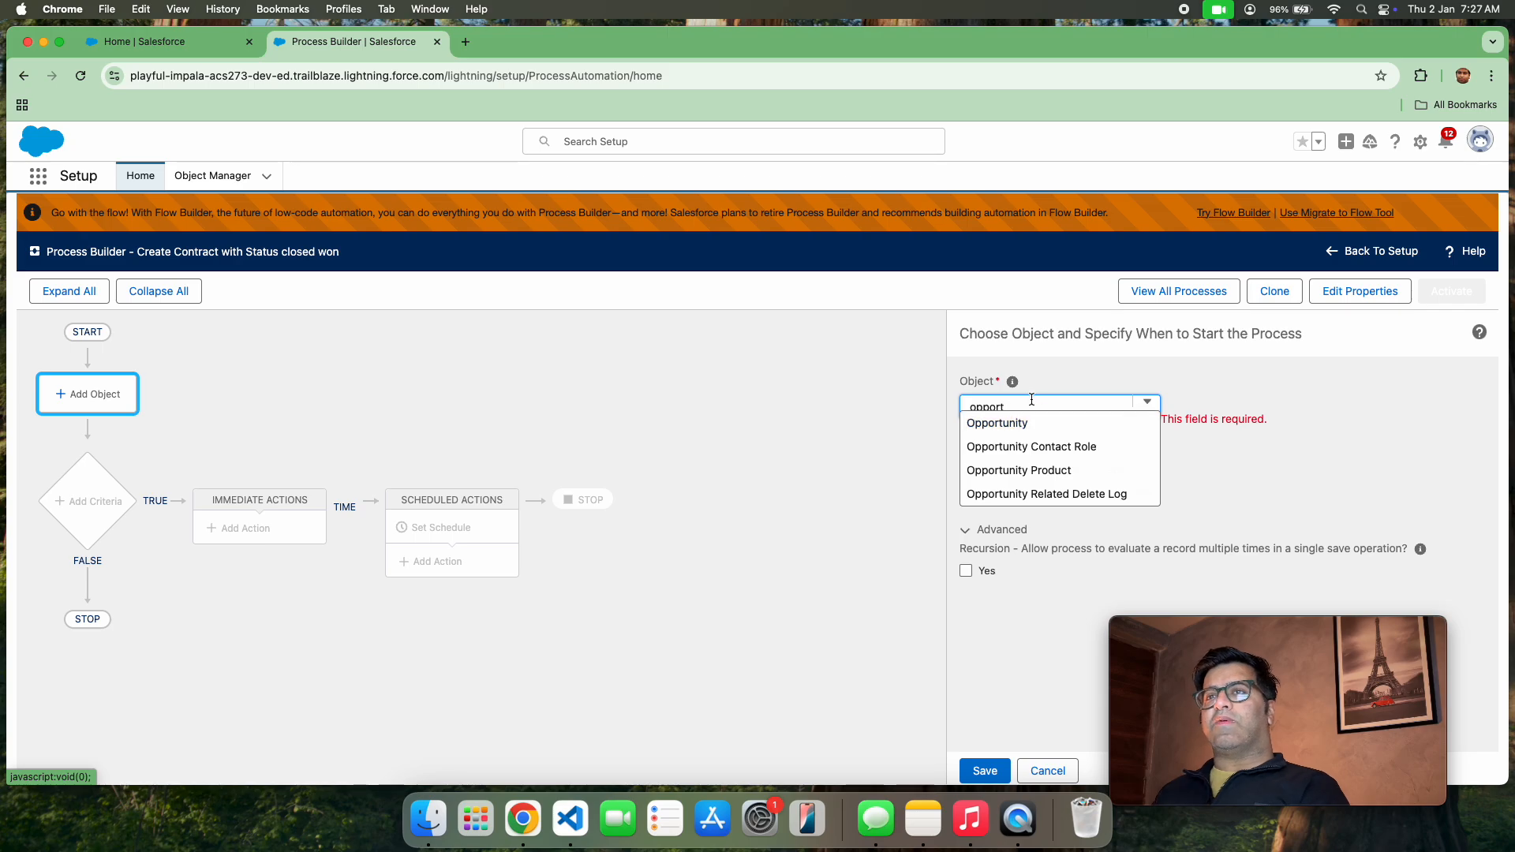
left_click(1030, 423)
left_click(989, 773)
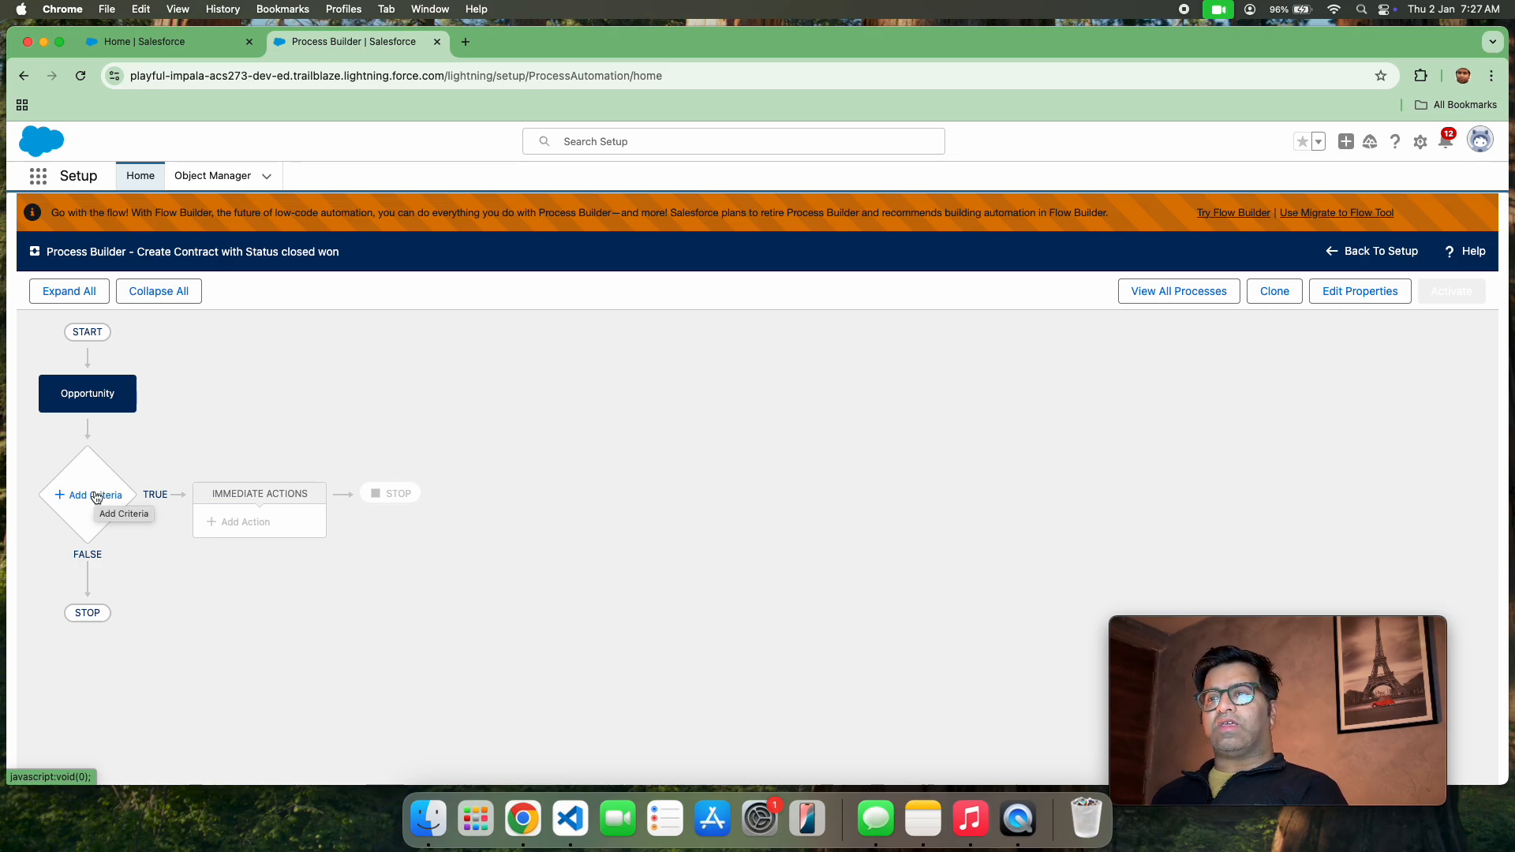
Add a criteria node to the process and name it "Where stage equals closed won"
left_click(96, 497)
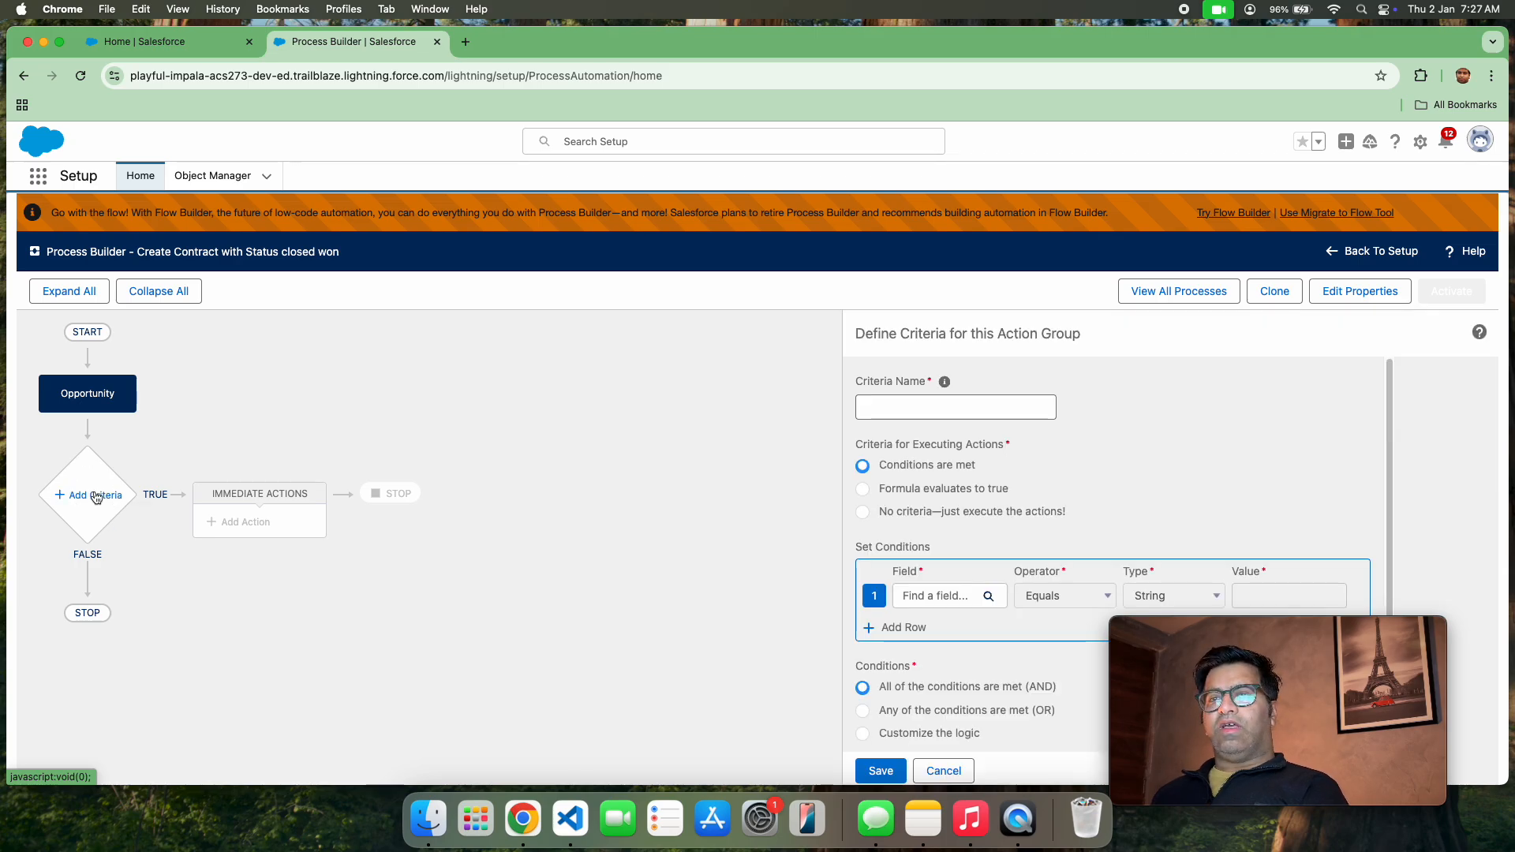
left_click(936, 415)
type("Wher")
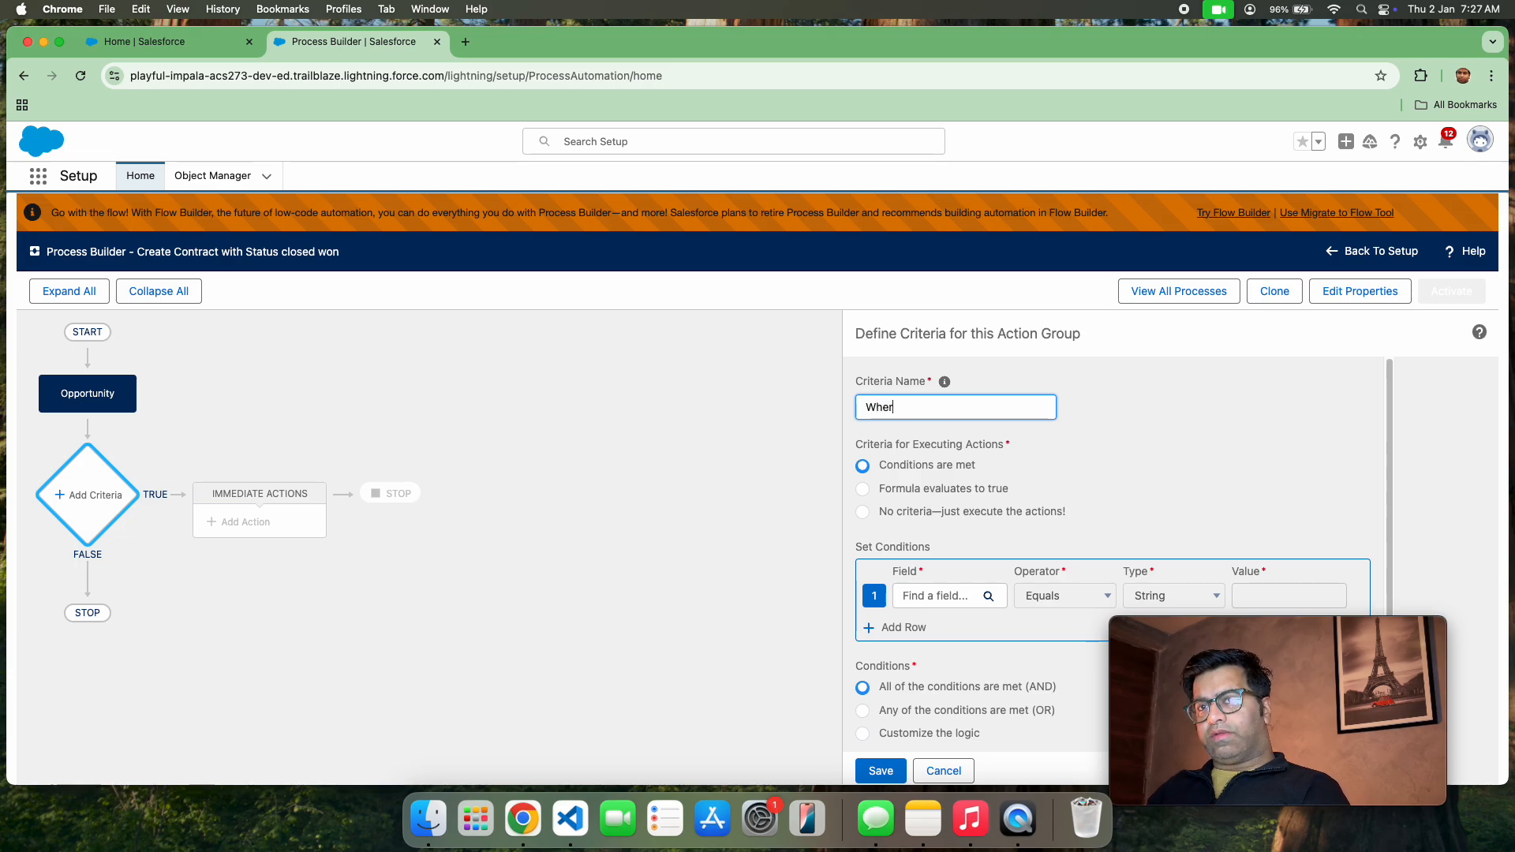
type("e stag")
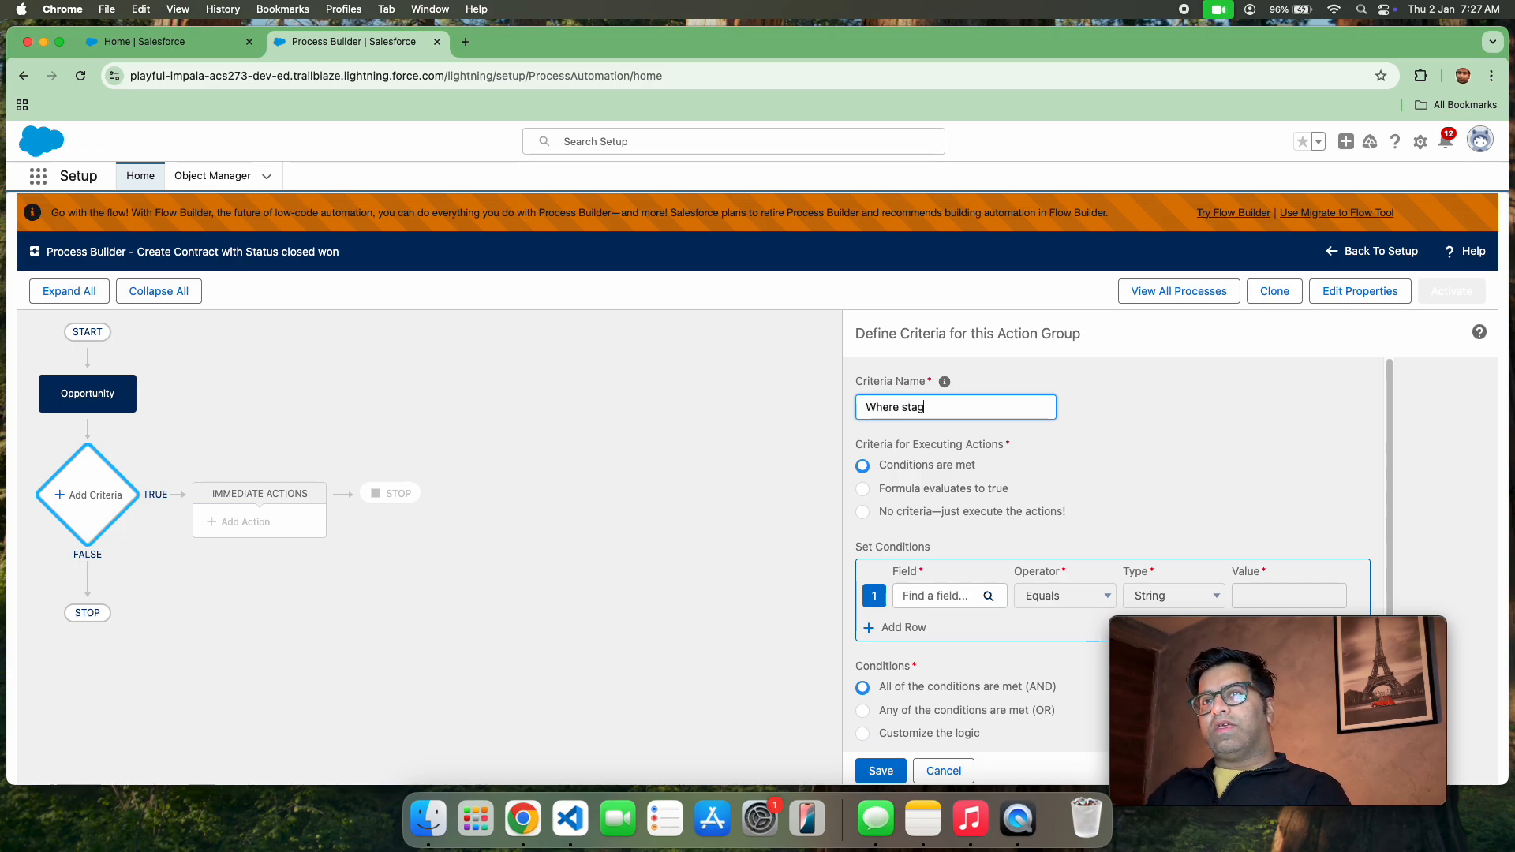
type("e eaqua")
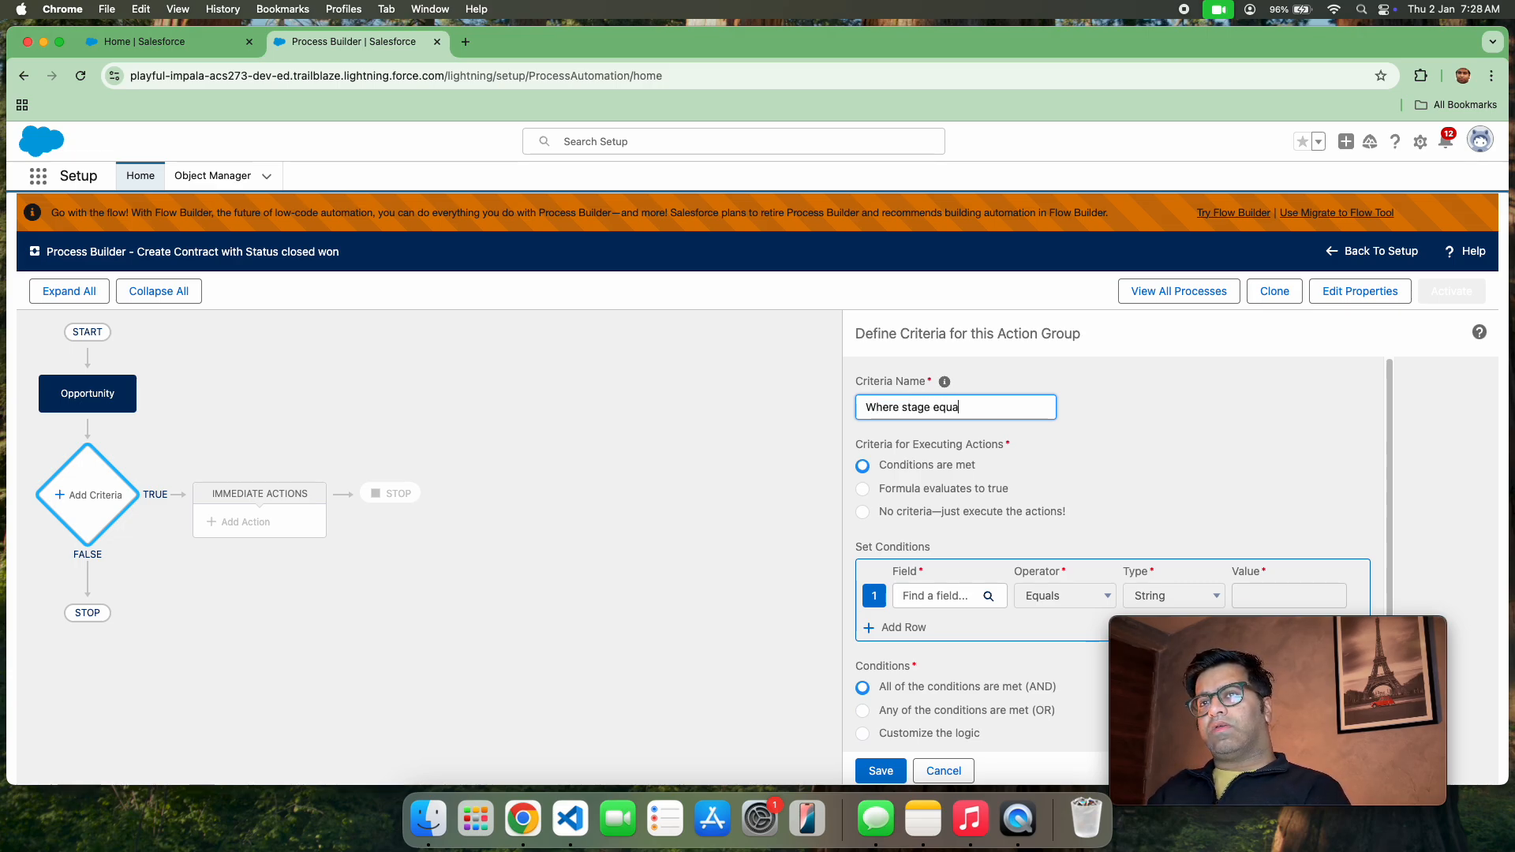
type("ls closed won")
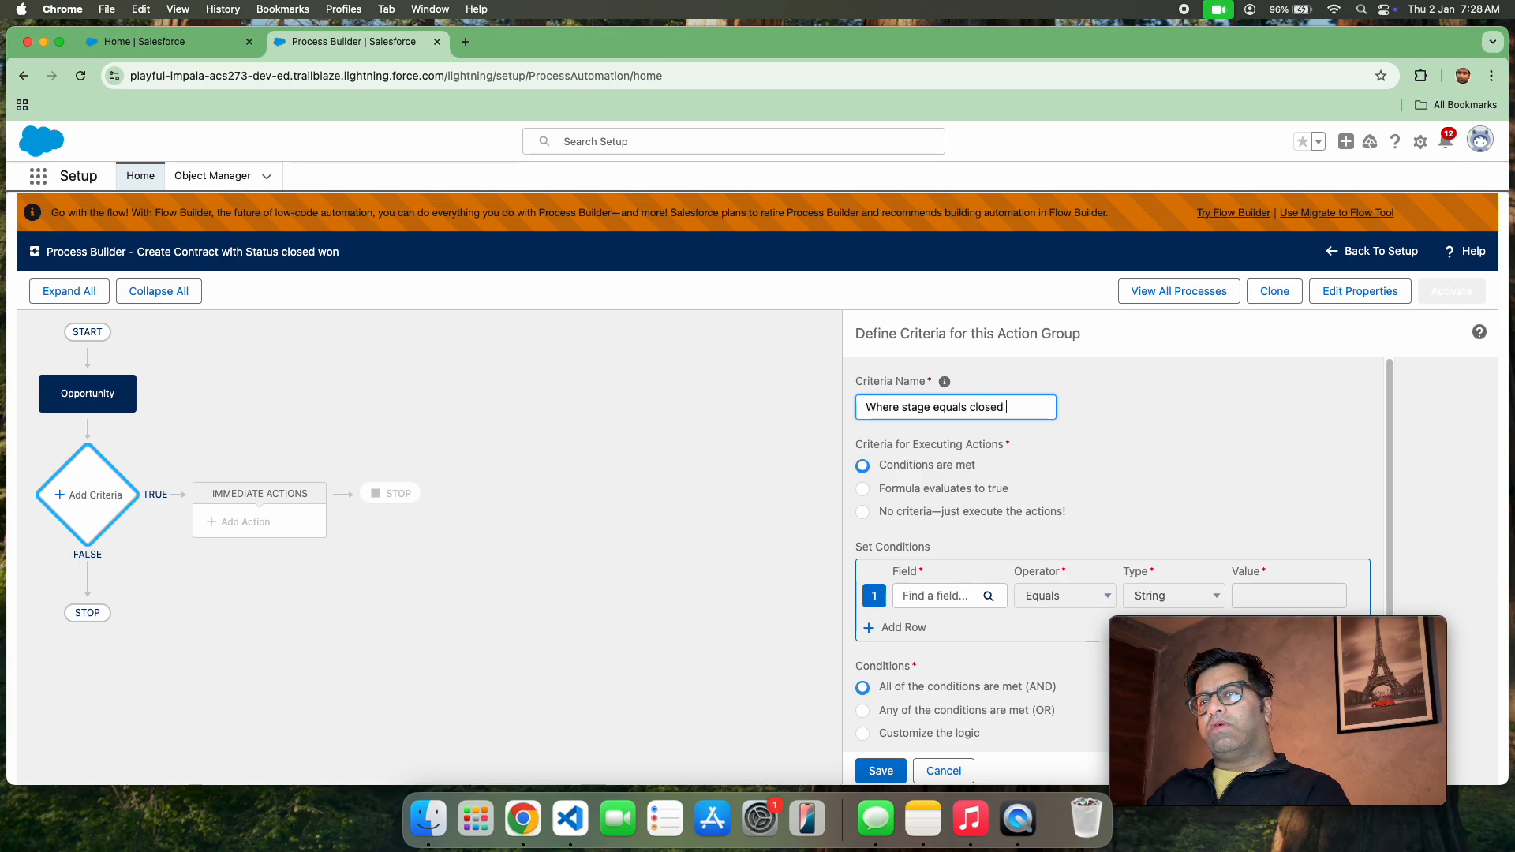
Try the formula and no-criteria options for executing the actions and return to "Conditions are met"
left_click(867, 490)
left_click(868, 465)
left_click(864, 489)
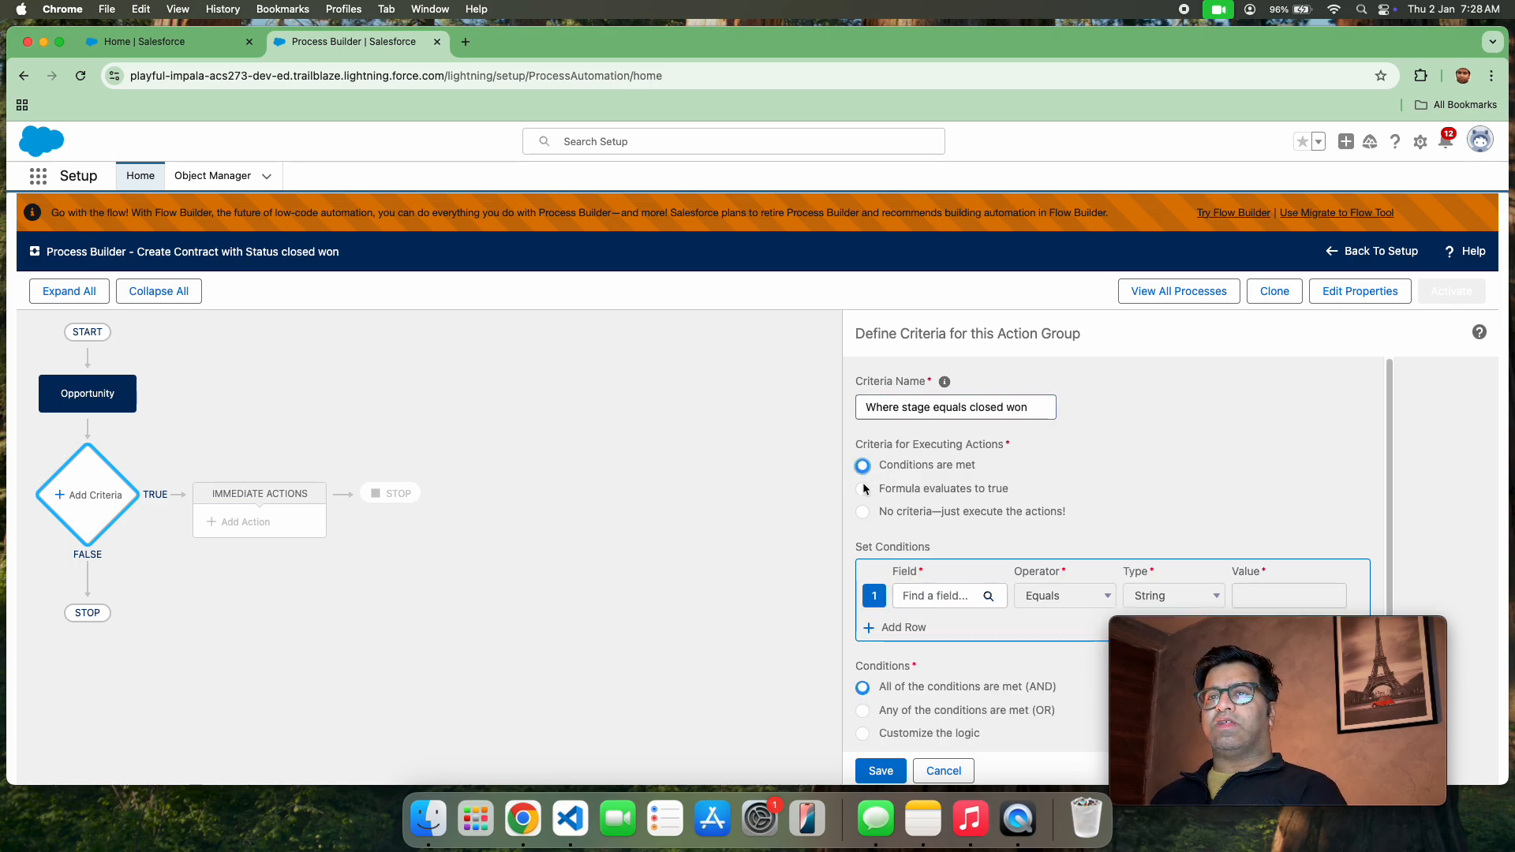
left_click(864, 514)
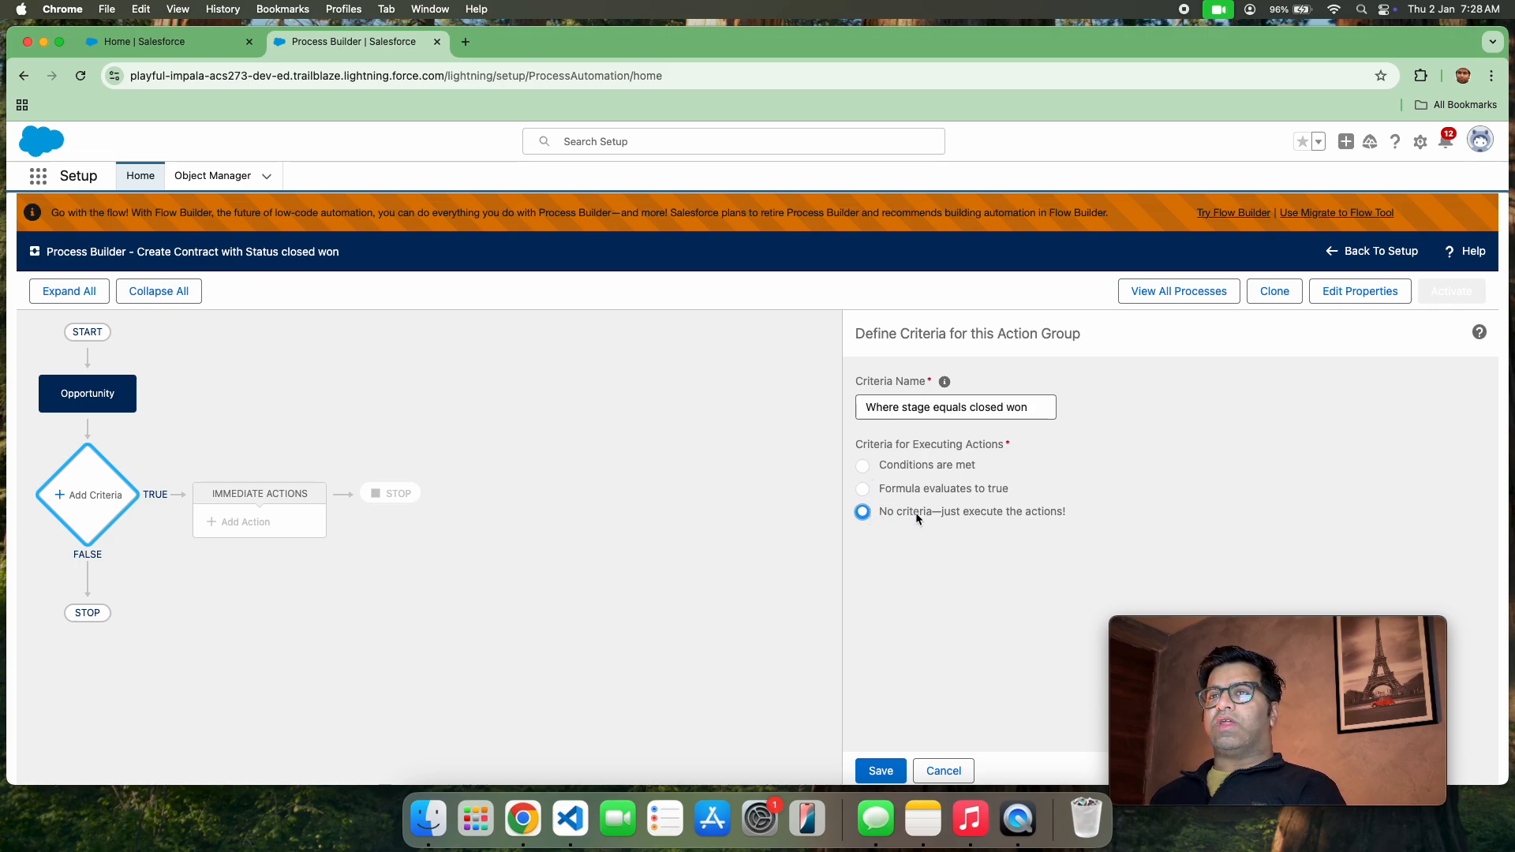
left_click(861, 466)
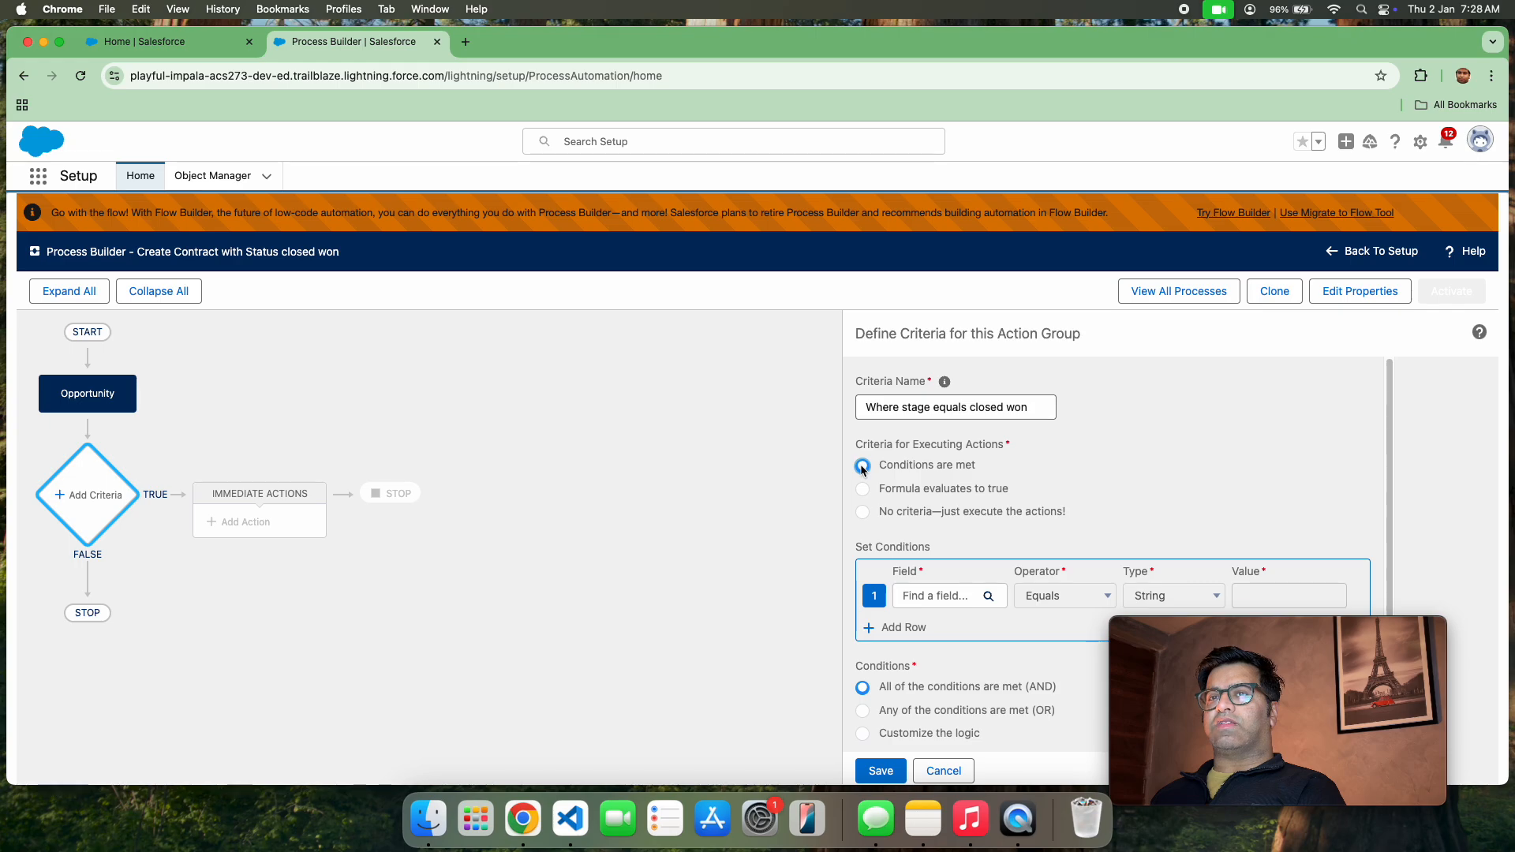
Choose the Opportunity Stage field for the first condition of the criteria
left_click(973, 602)
left_click(683, 421)
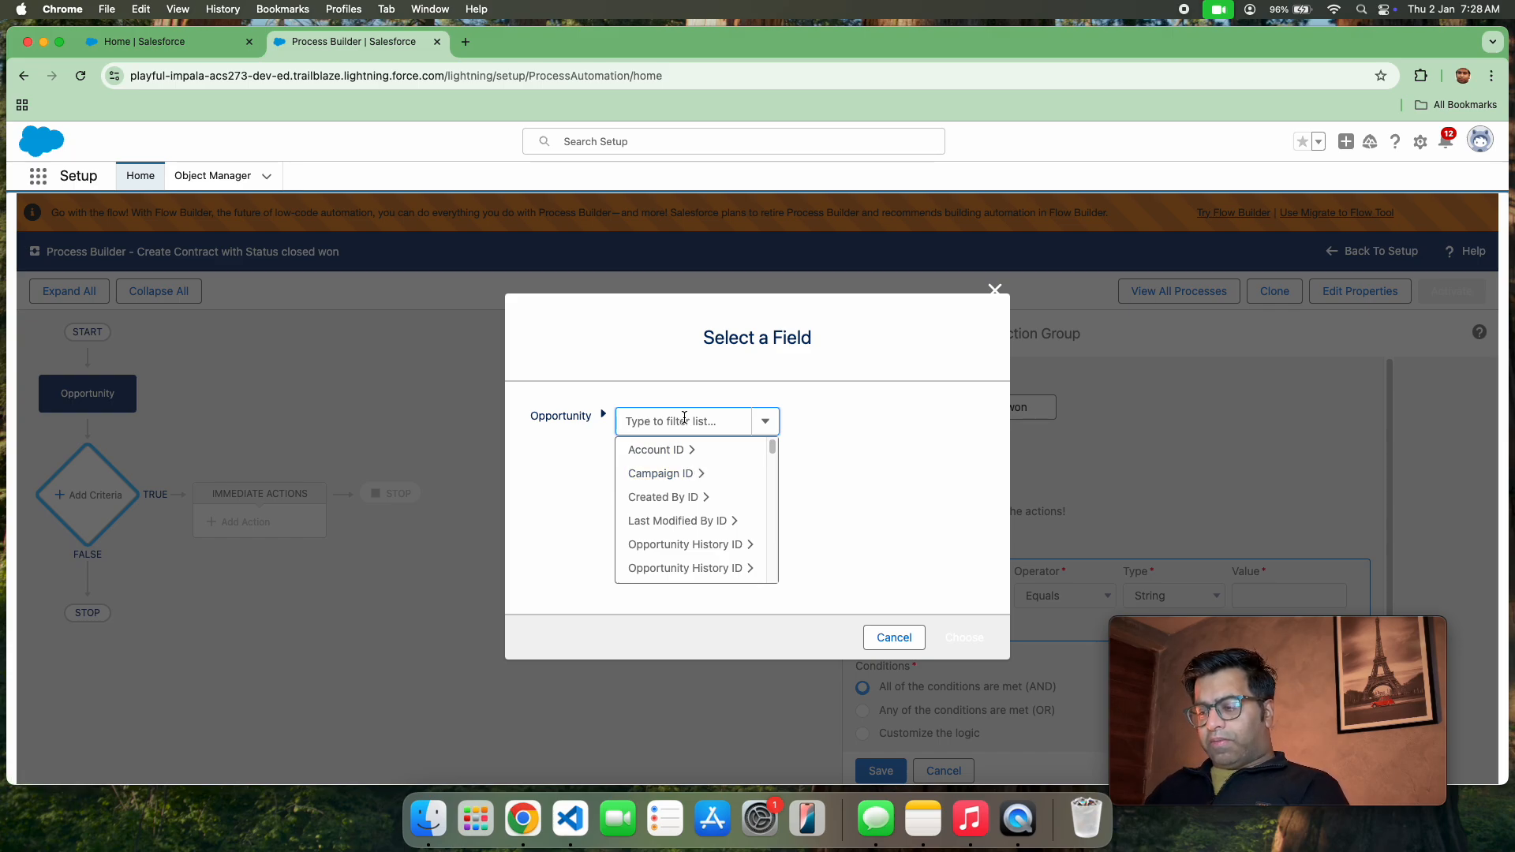
type("opp")
key("BackSpace")
key("BackSpace")
key("BackSpace")
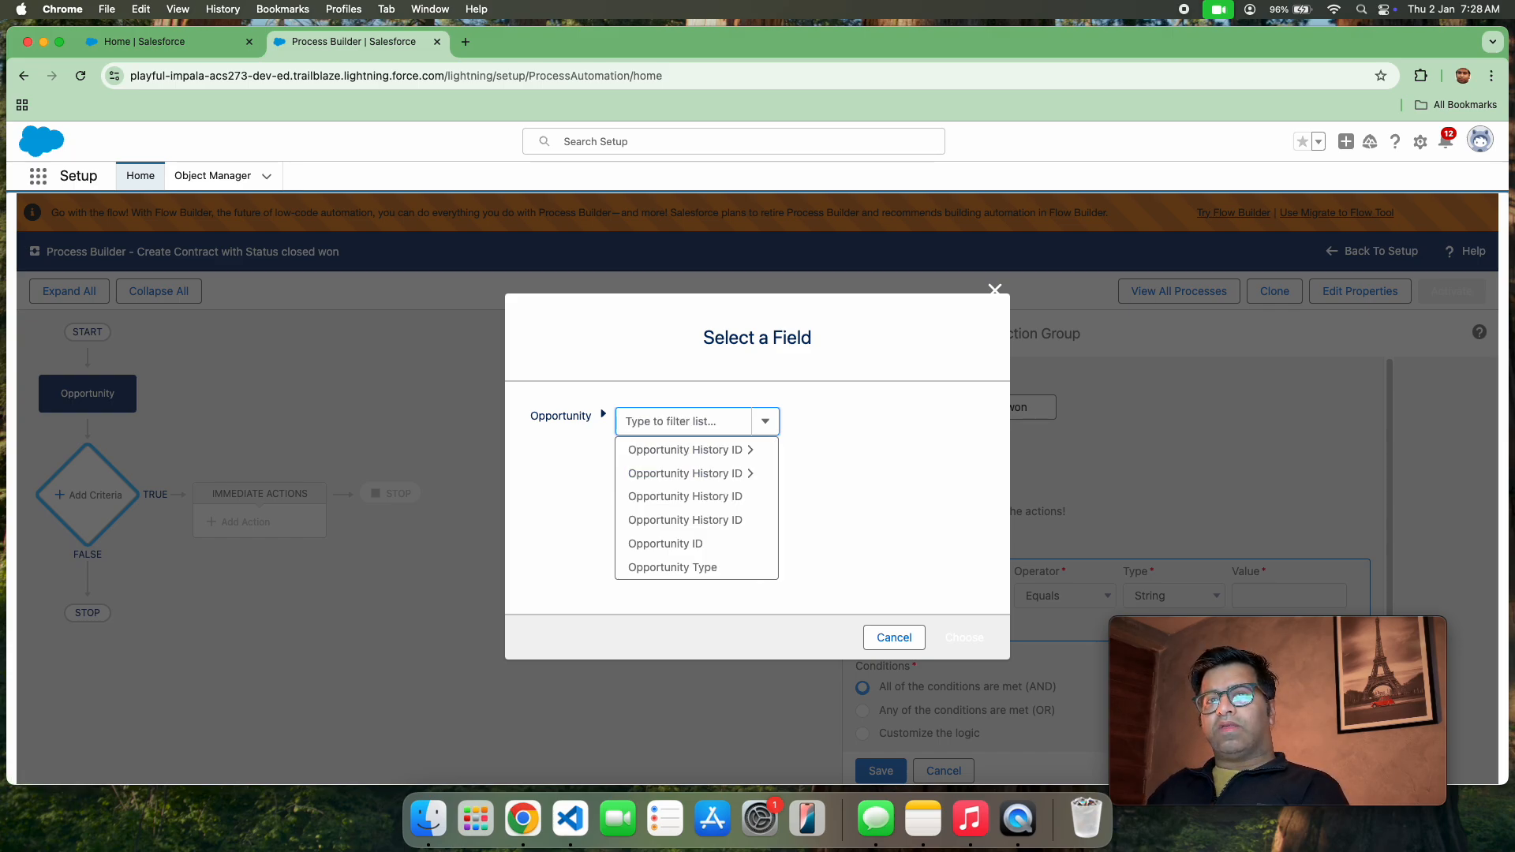
type("stage")
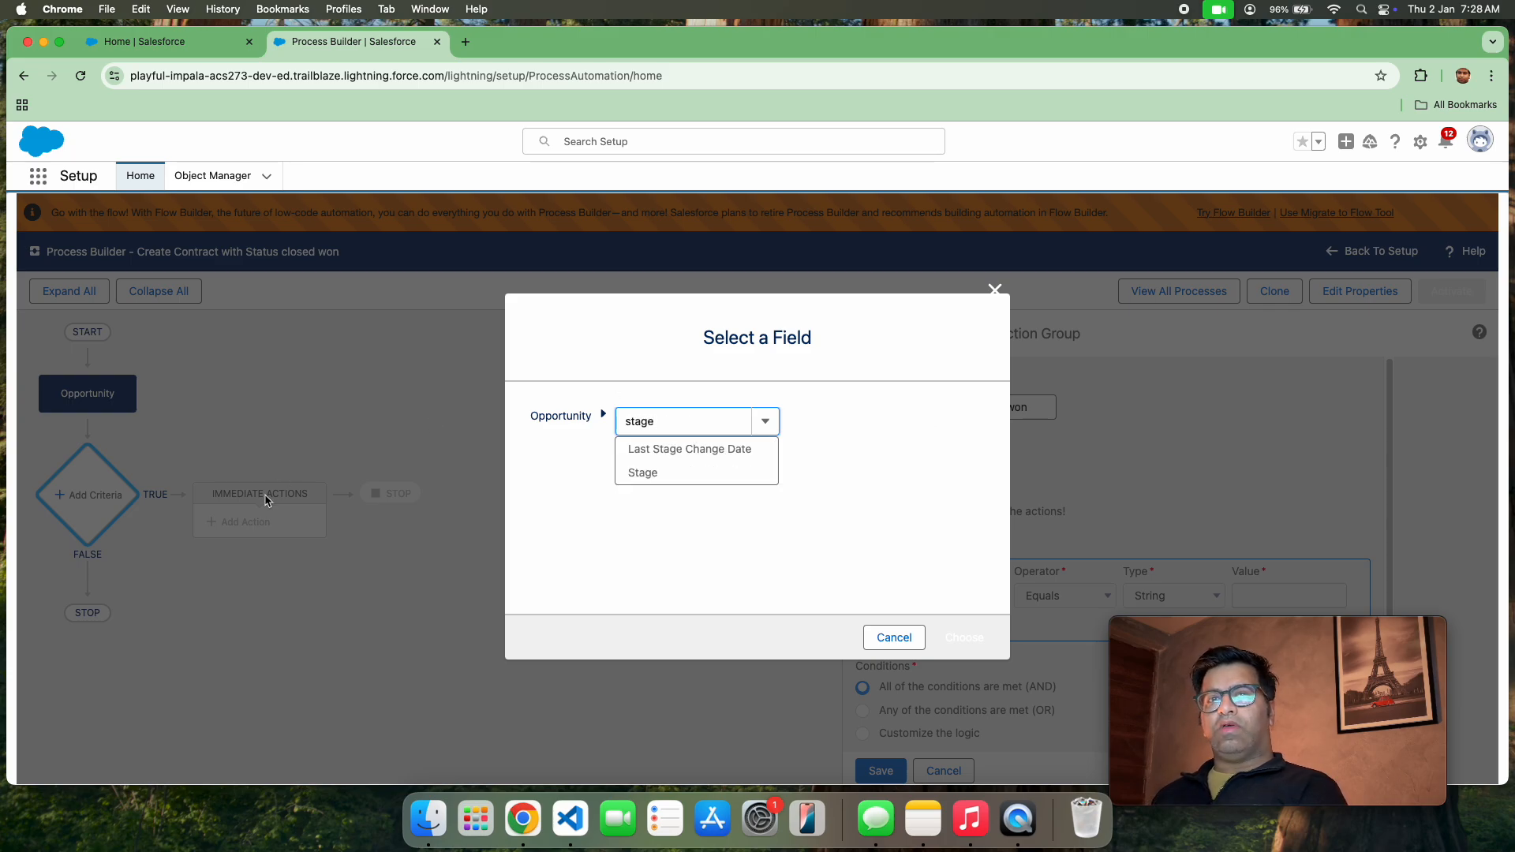
left_click(620, 472)
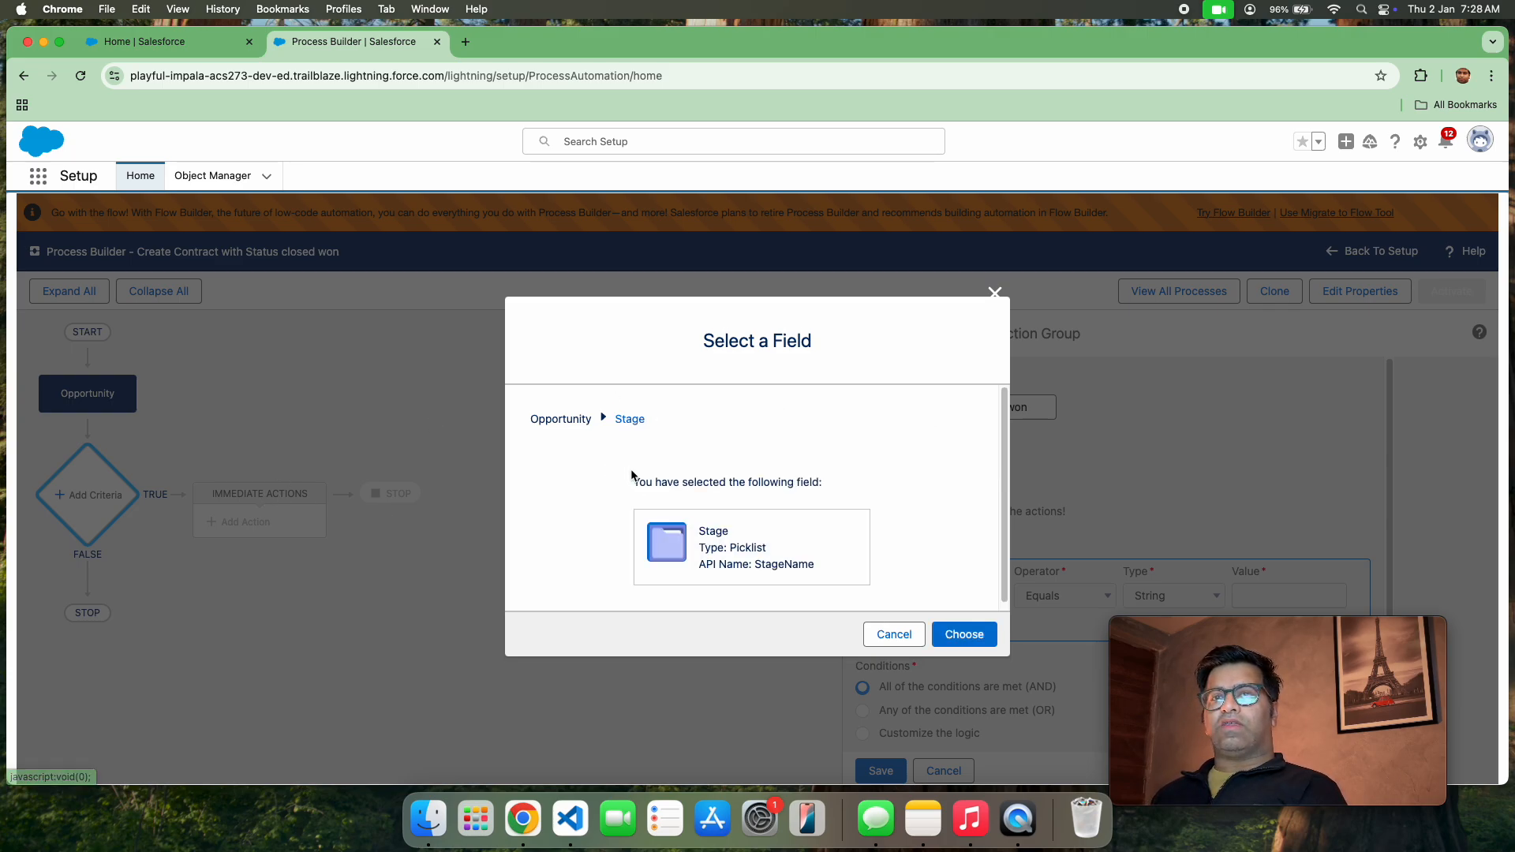
left_click(978, 636)
Keep the Stage condition's type as Picklist and set its value to Closed Won
left_click(1167, 597)
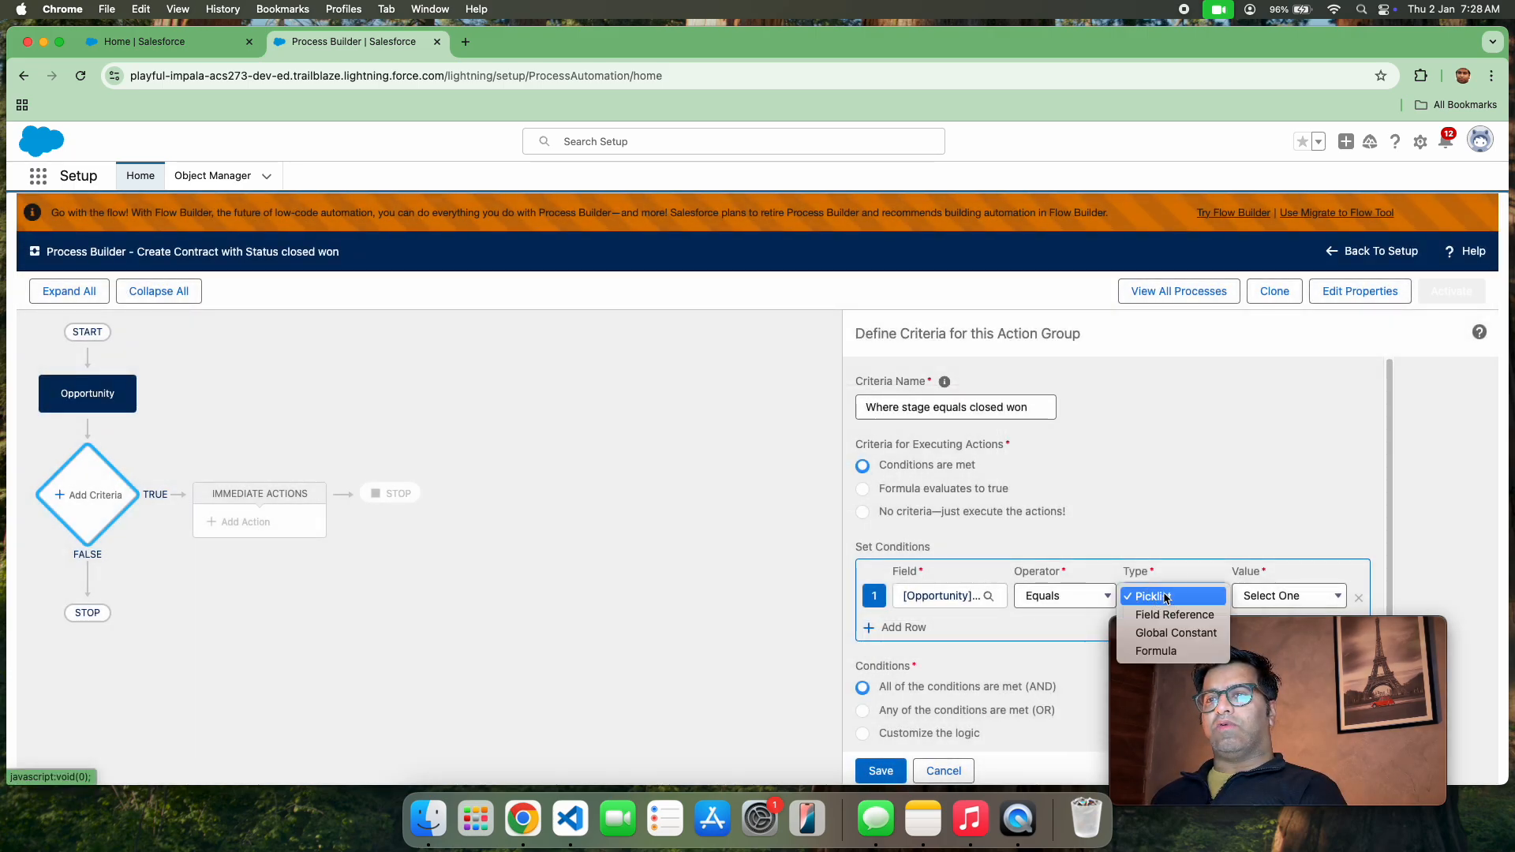
left_click(1258, 597)
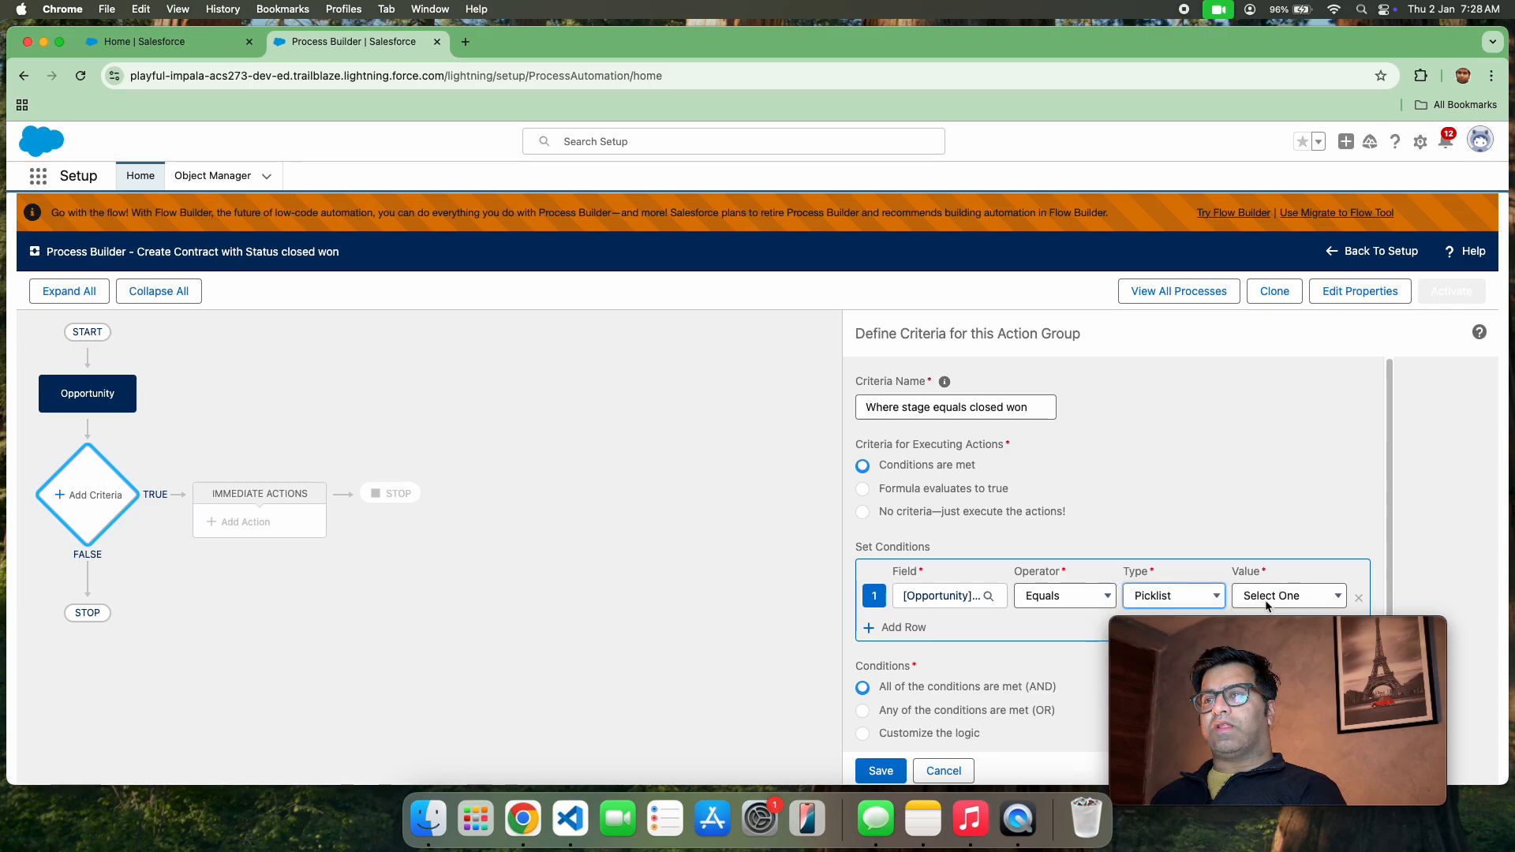
left_click(1258, 595)
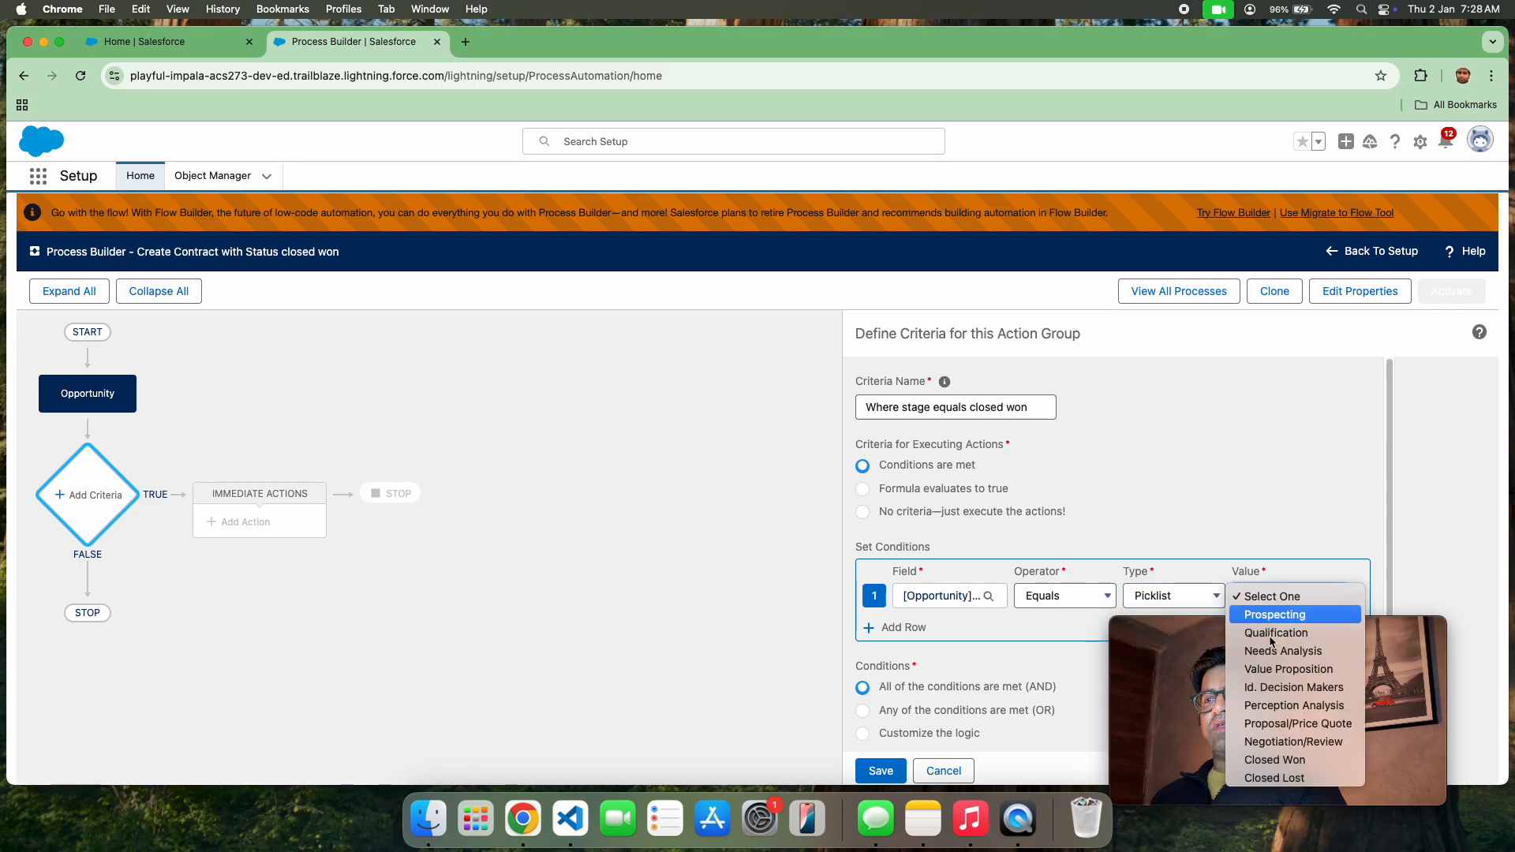
left_click(1274, 762)
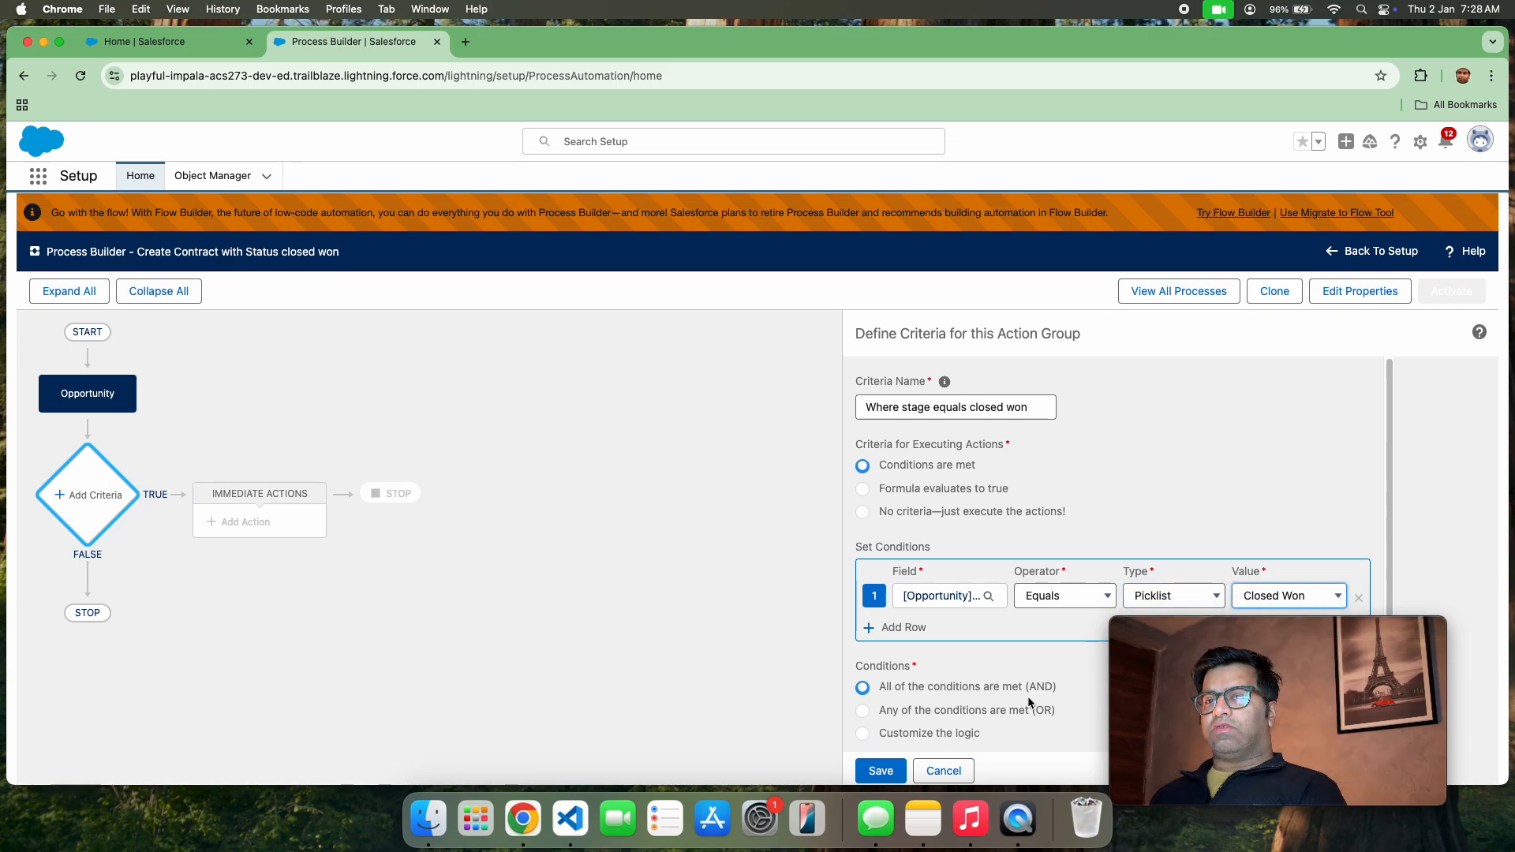
scroll(1028, 702, "down", 1)
mouse_move(1353, 625)
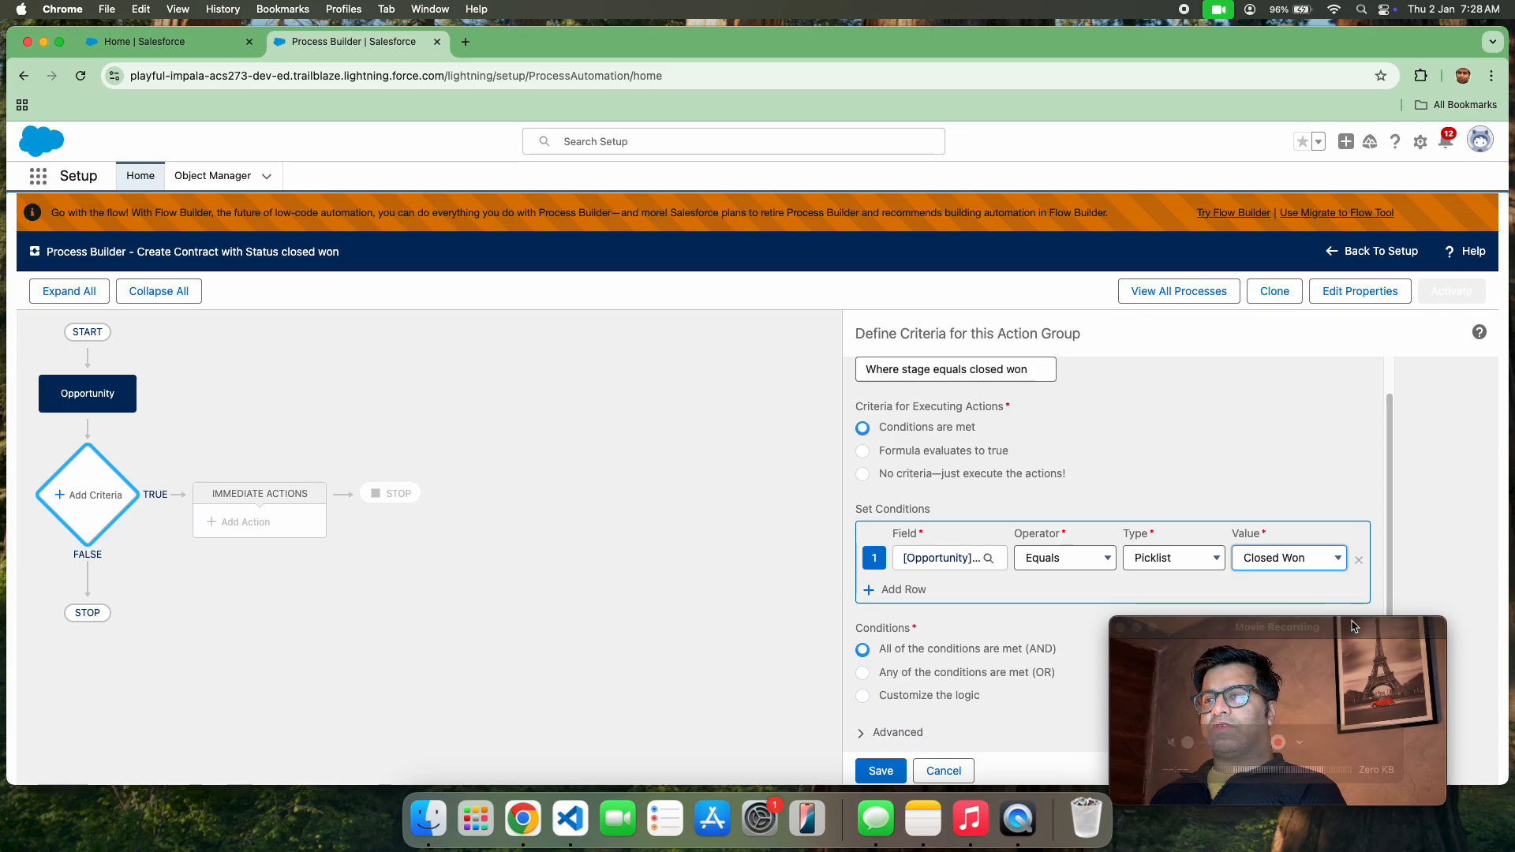
left_click_drag(1352, 626, 1407, 168)
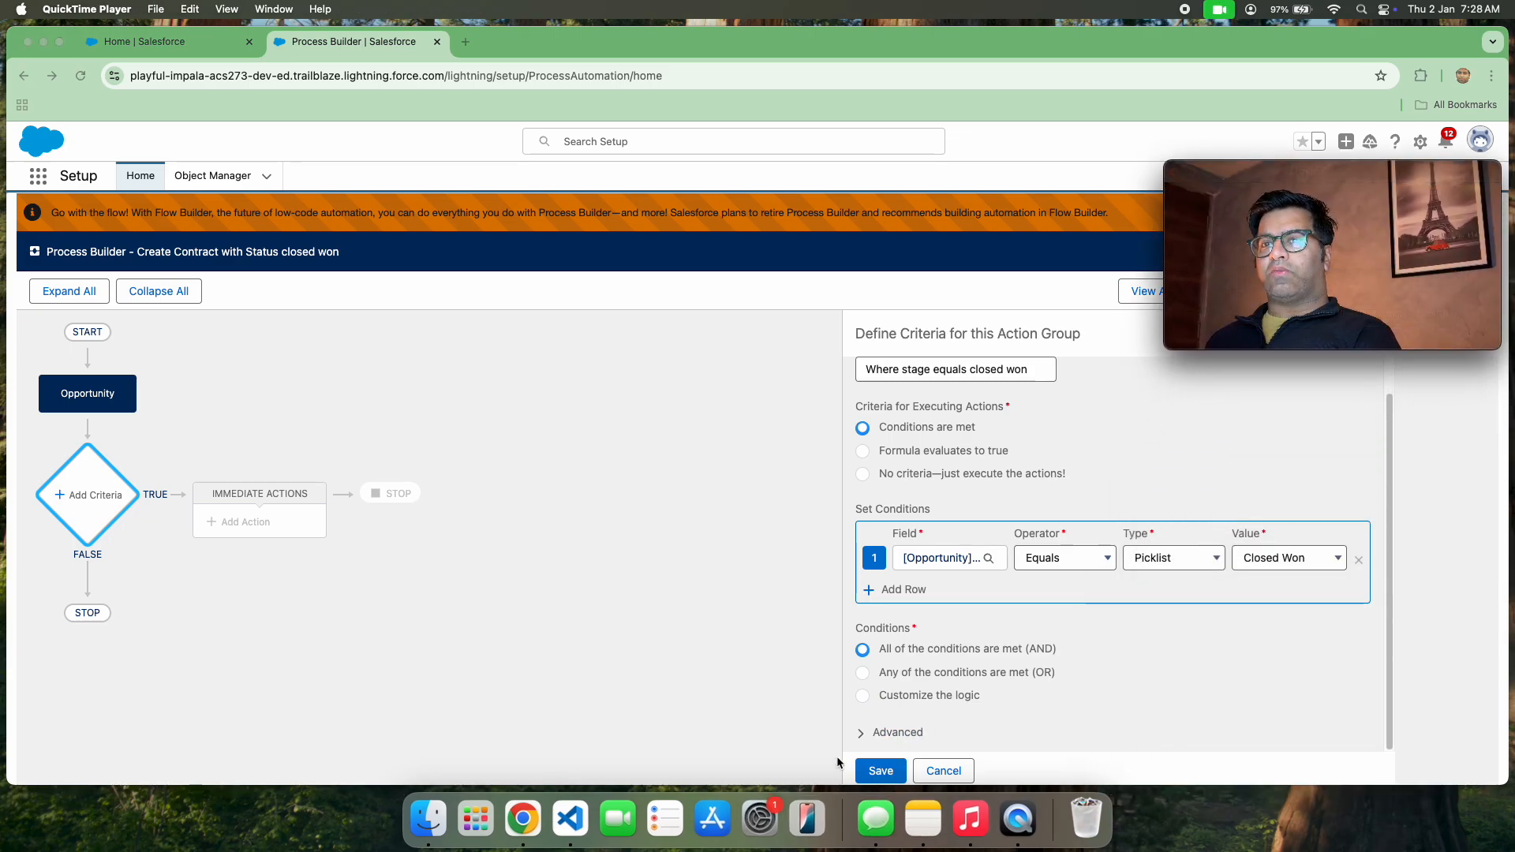
left_click(1032, 694)
scroll(1034, 697, "up", 1)
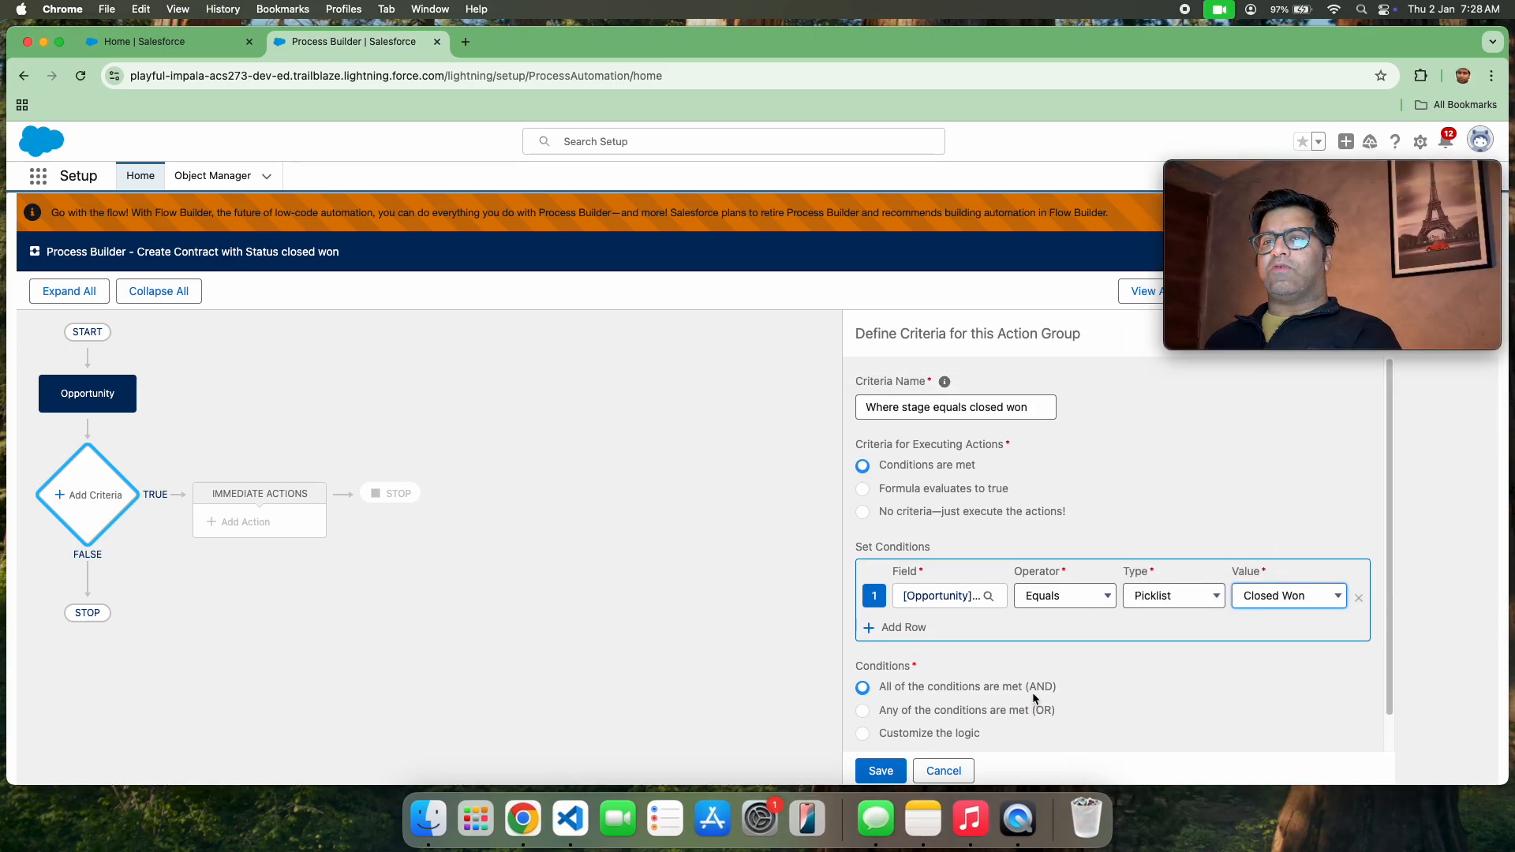
Enable the advanced option to execute the actions only when specified changes are made to the record, and save the criteria
scroll(1034, 697, "down", 1)
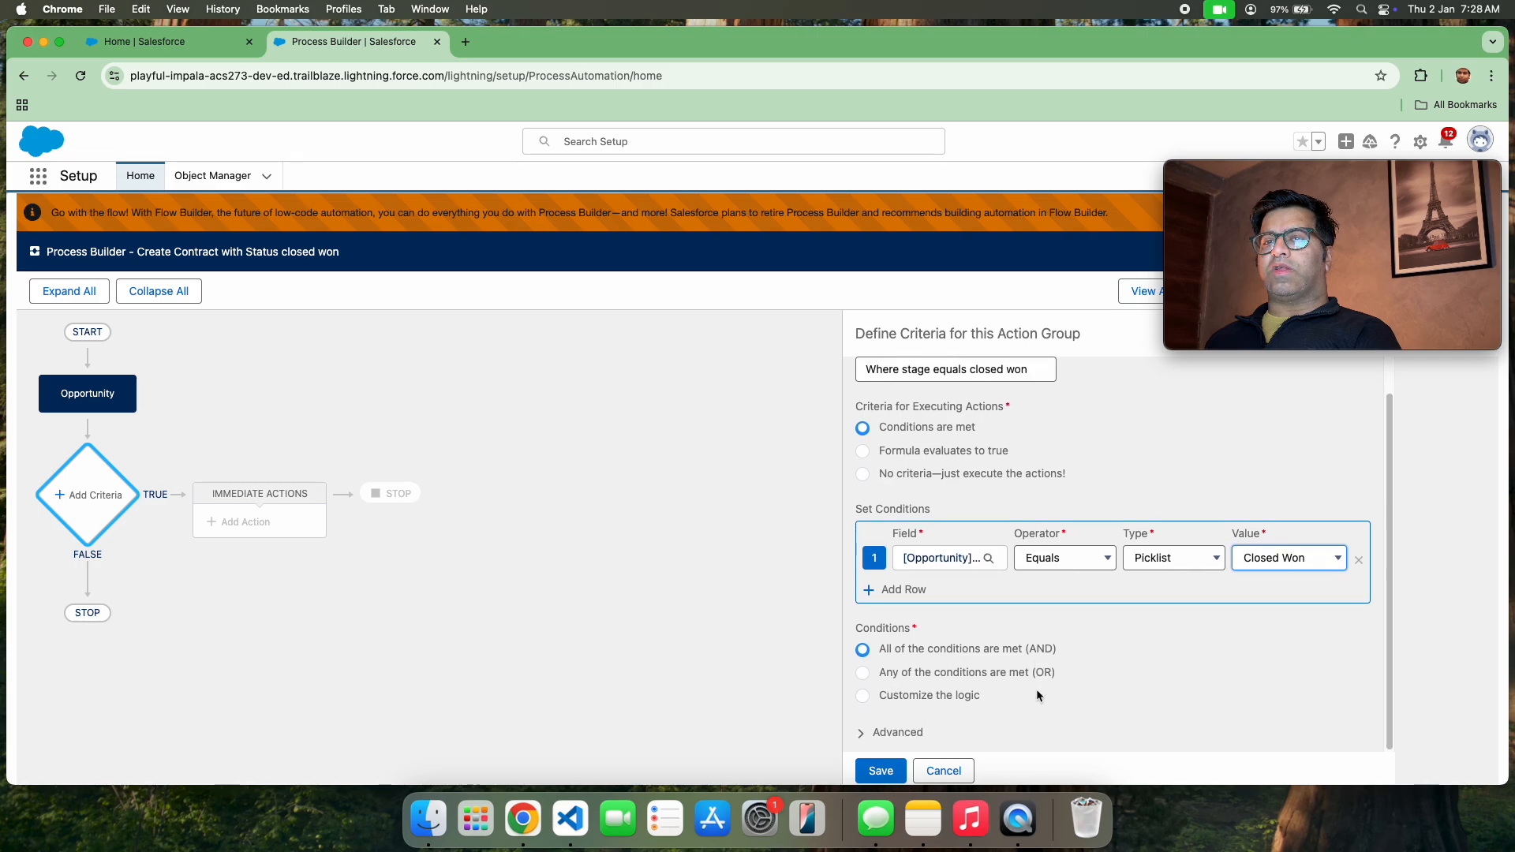
left_click(860, 732)
scroll(957, 718, "down", 1)
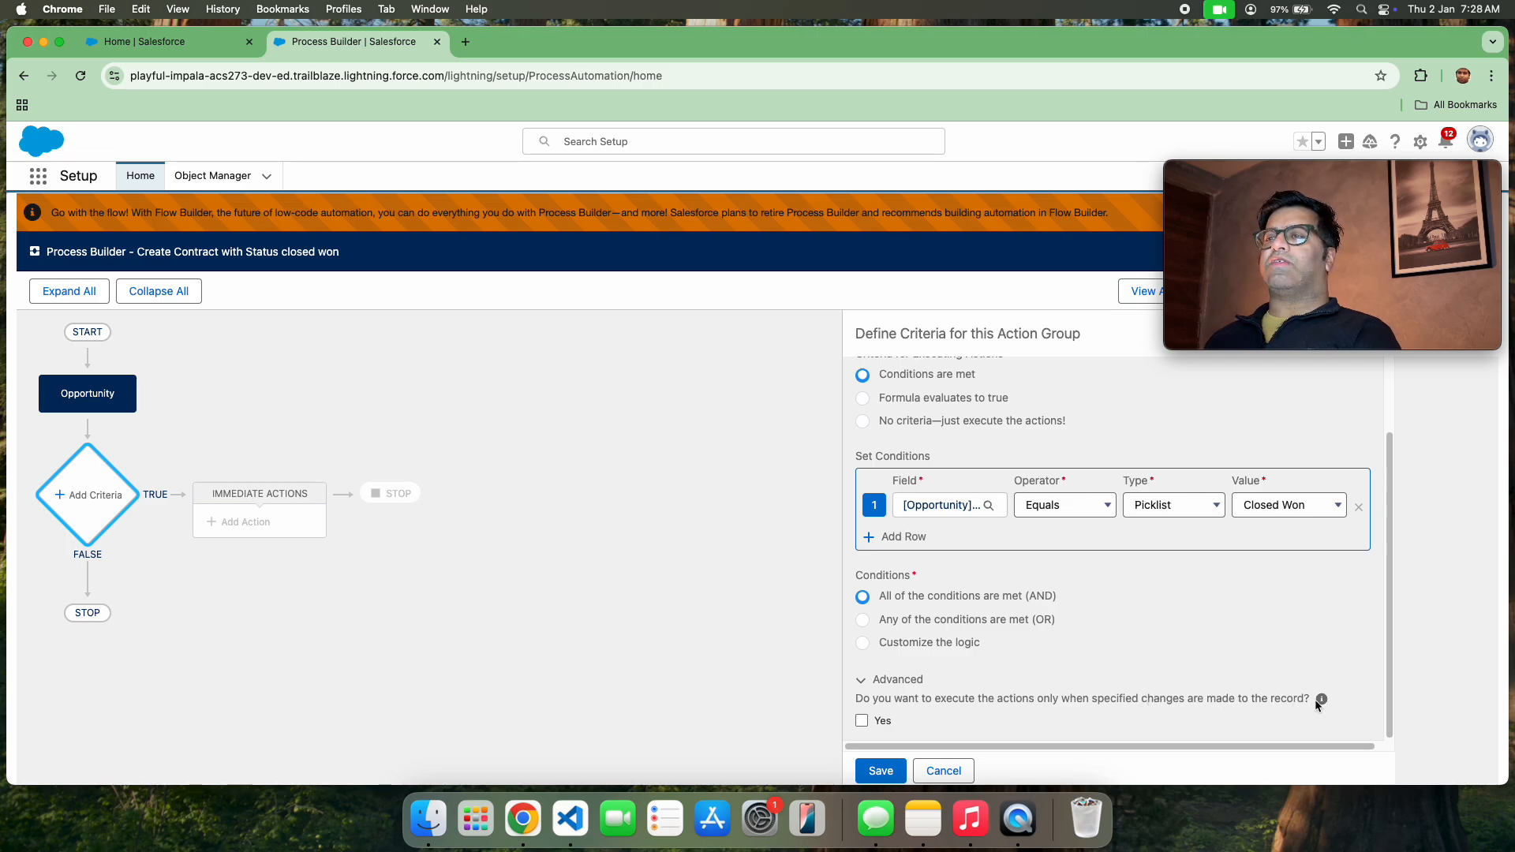
scroll(1314, 699, "right", 1)
mouse_move(1313, 702)
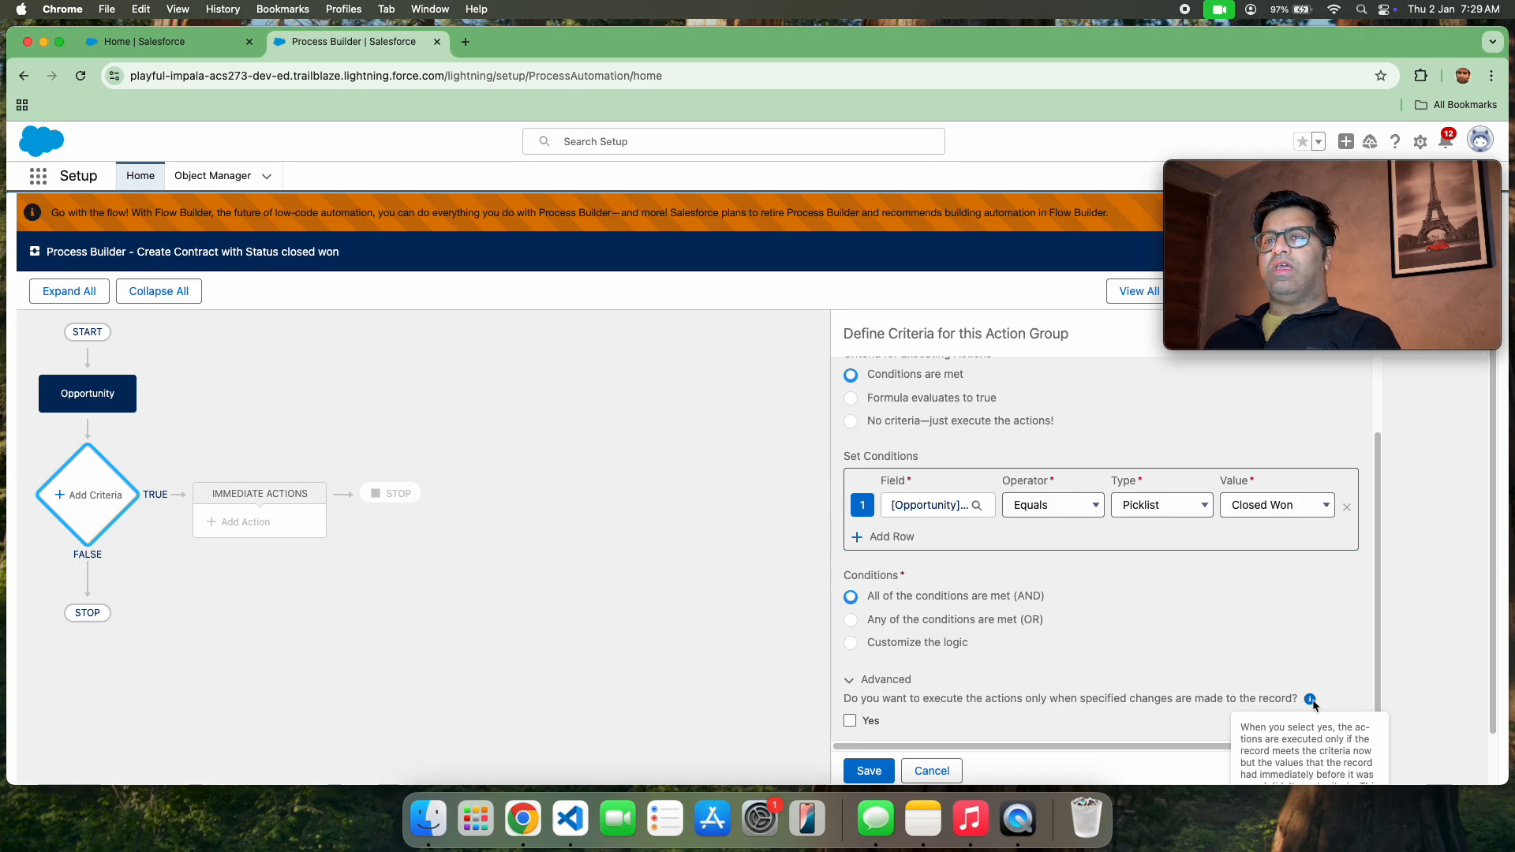
left_click(856, 723)
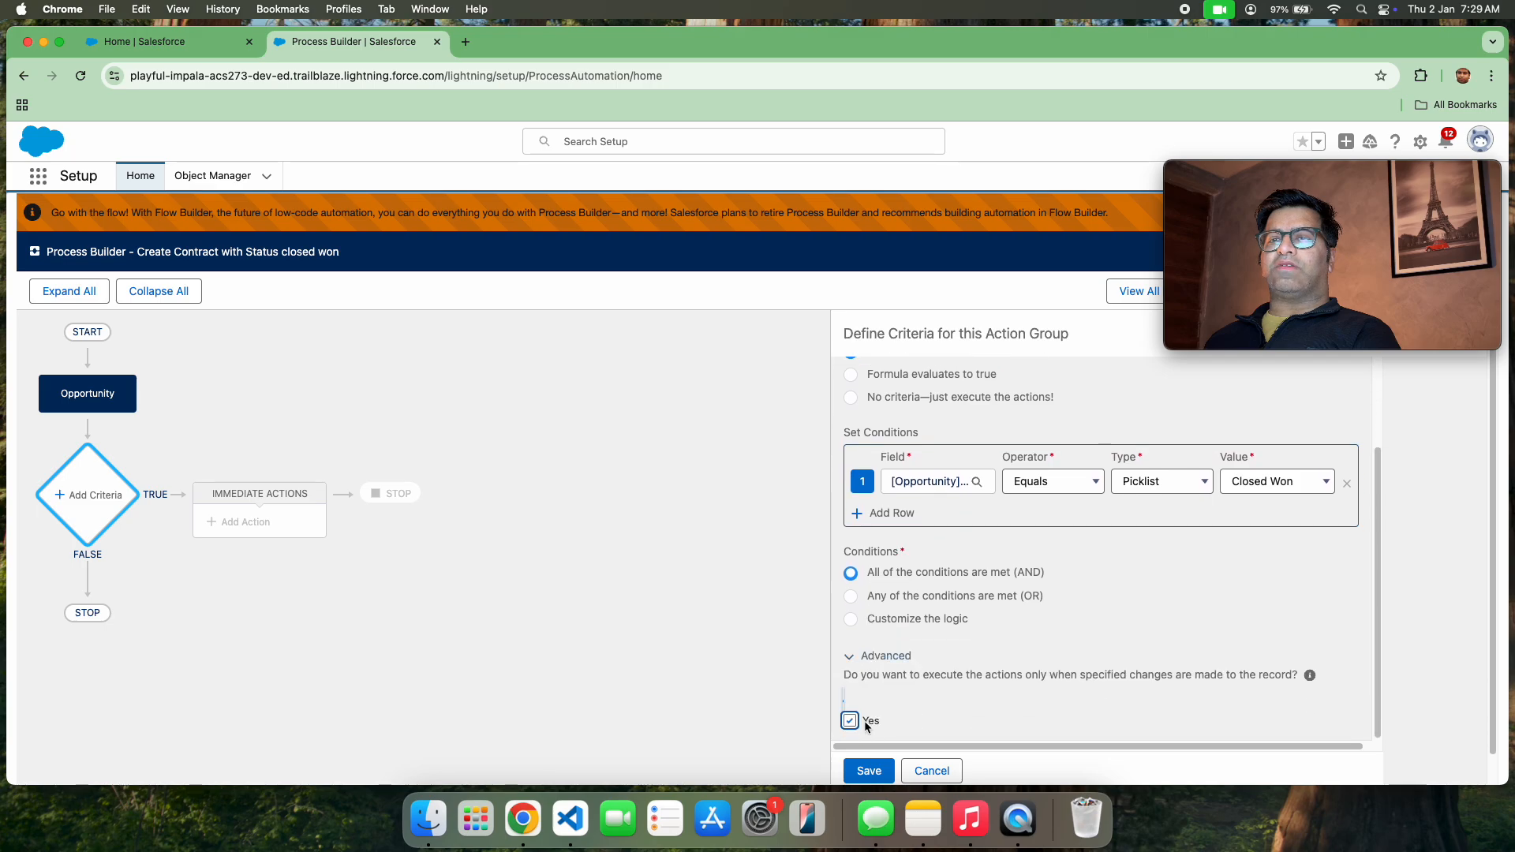
left_click(871, 771)
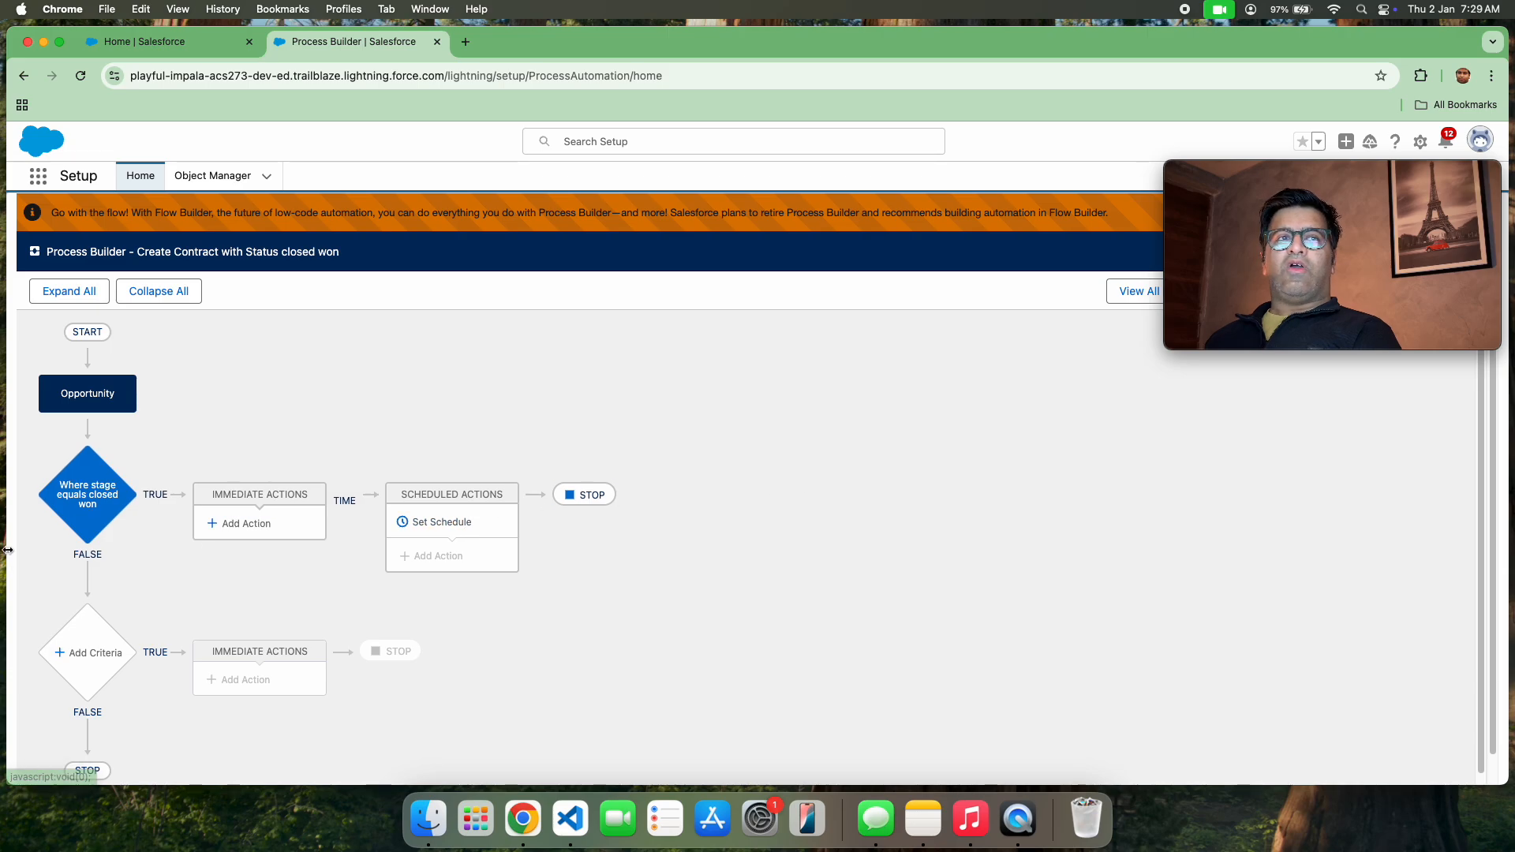
left_click(85, 491)
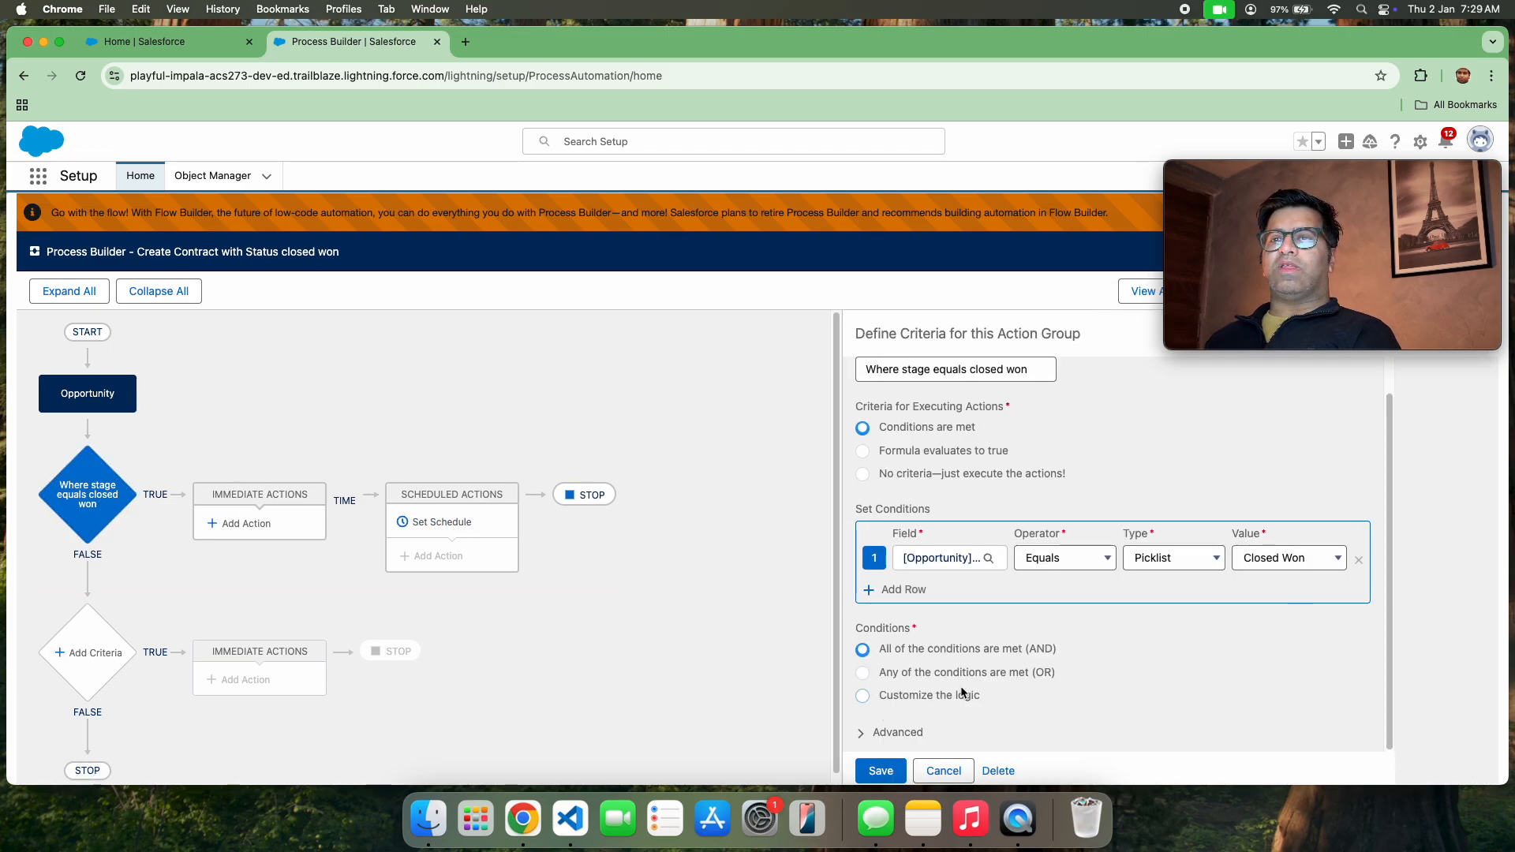
left_click(880, 772)
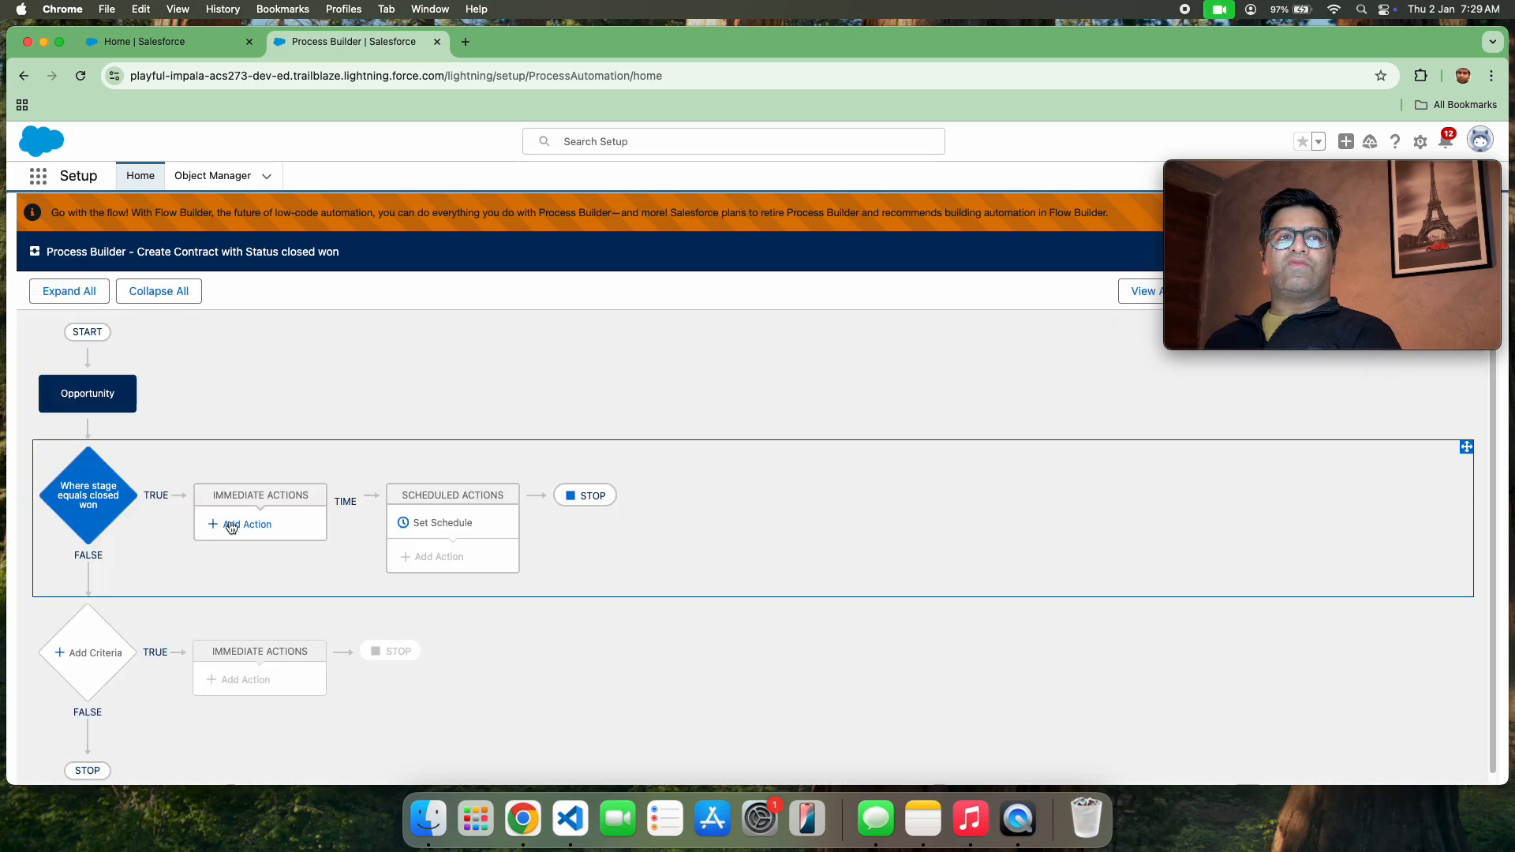
Add an immediate action of type Create a Record to the closed won criteria, named "Create contract record"
left_click(231, 527)
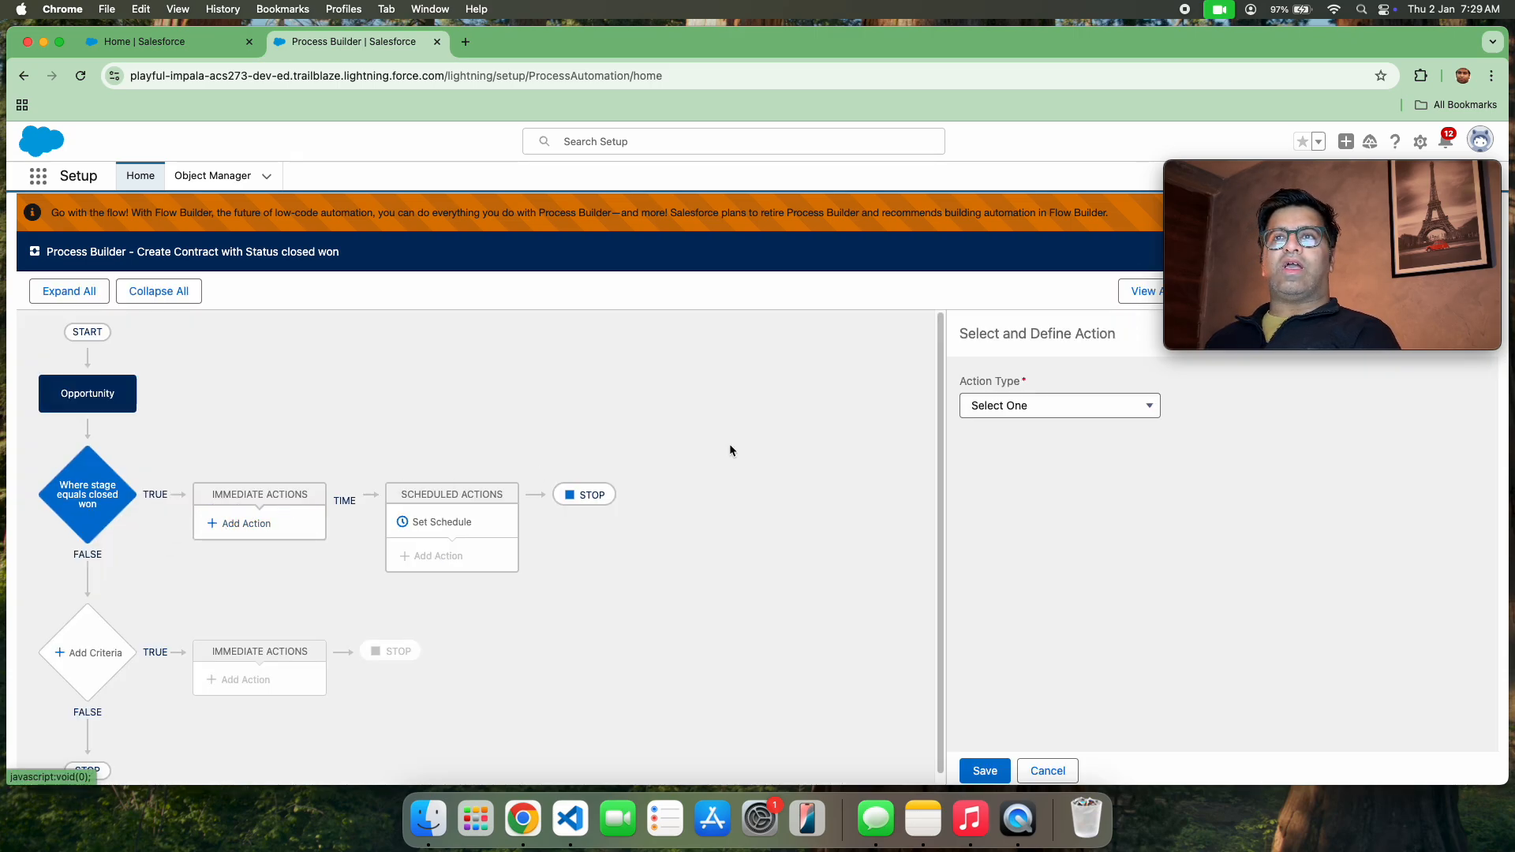
left_click(1115, 405)
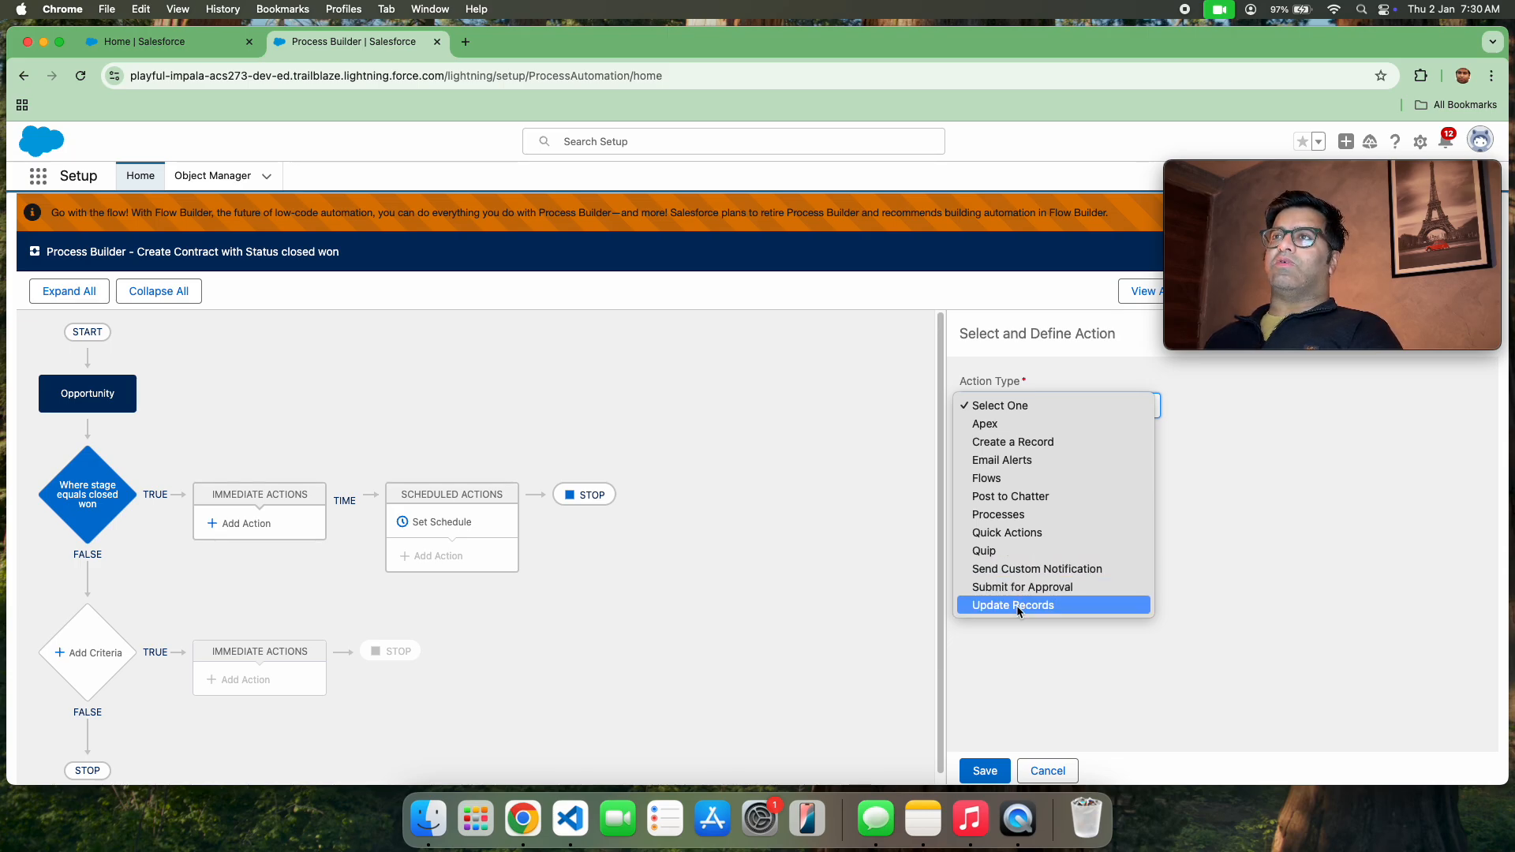
left_click(1023, 443)
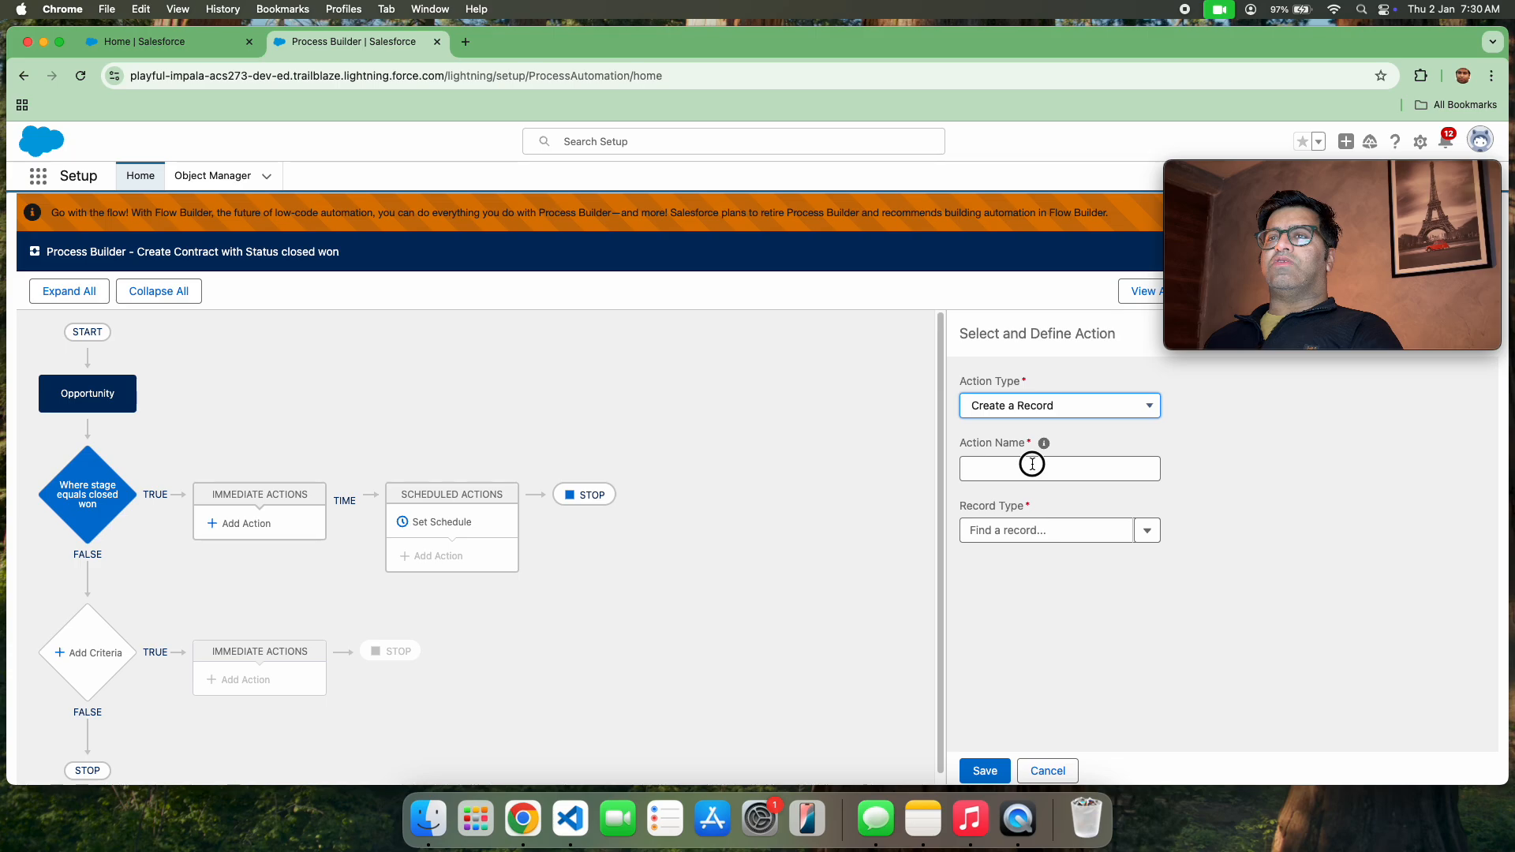
left_click(1033, 466)
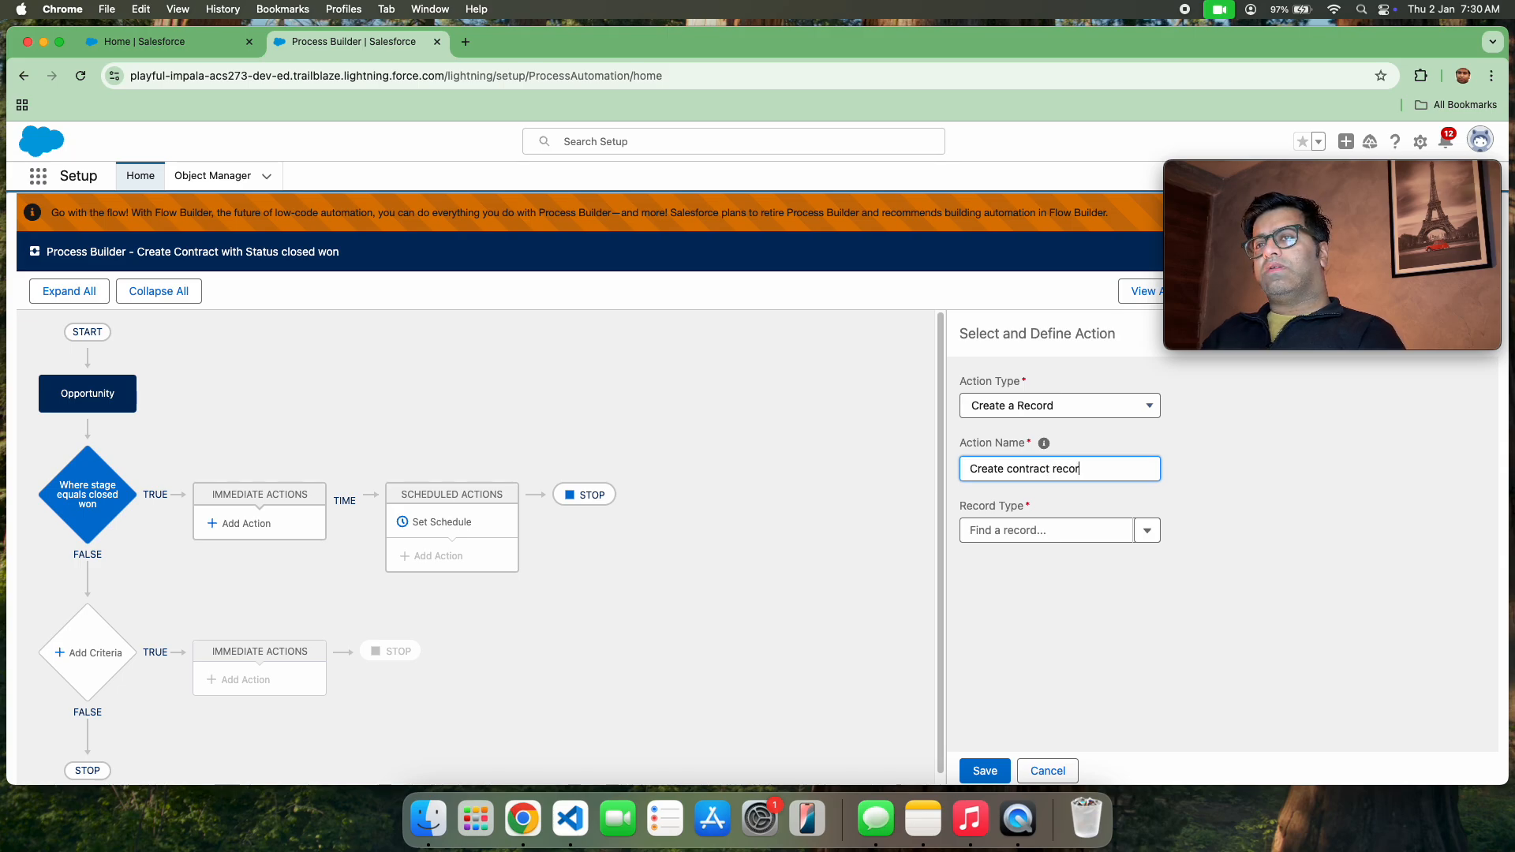
Set the action's record type to Contract and the new contract's Status to Draft
left_click(1097, 529)
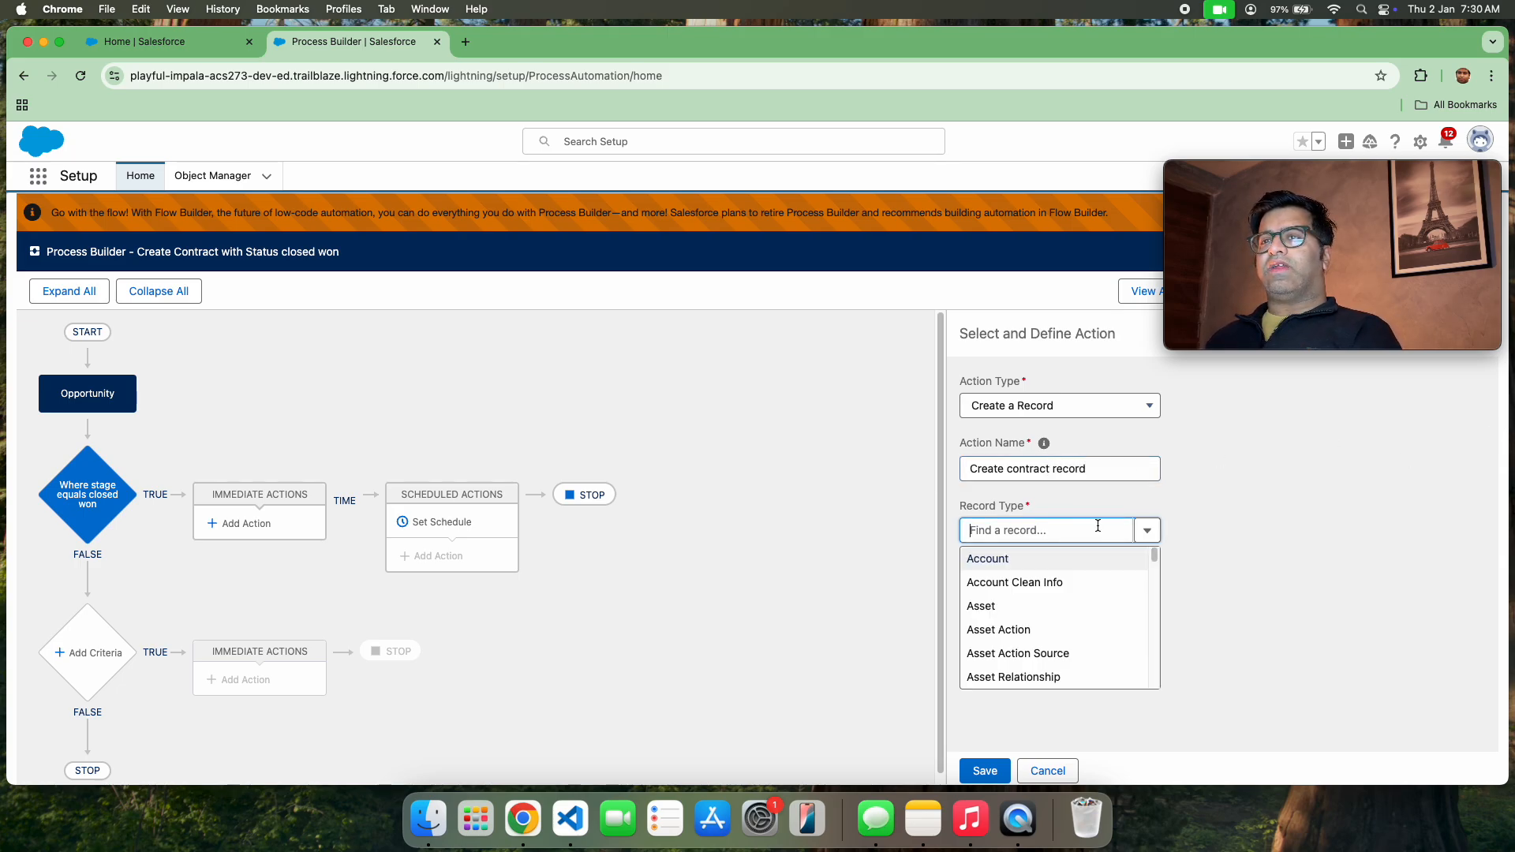
type("co")
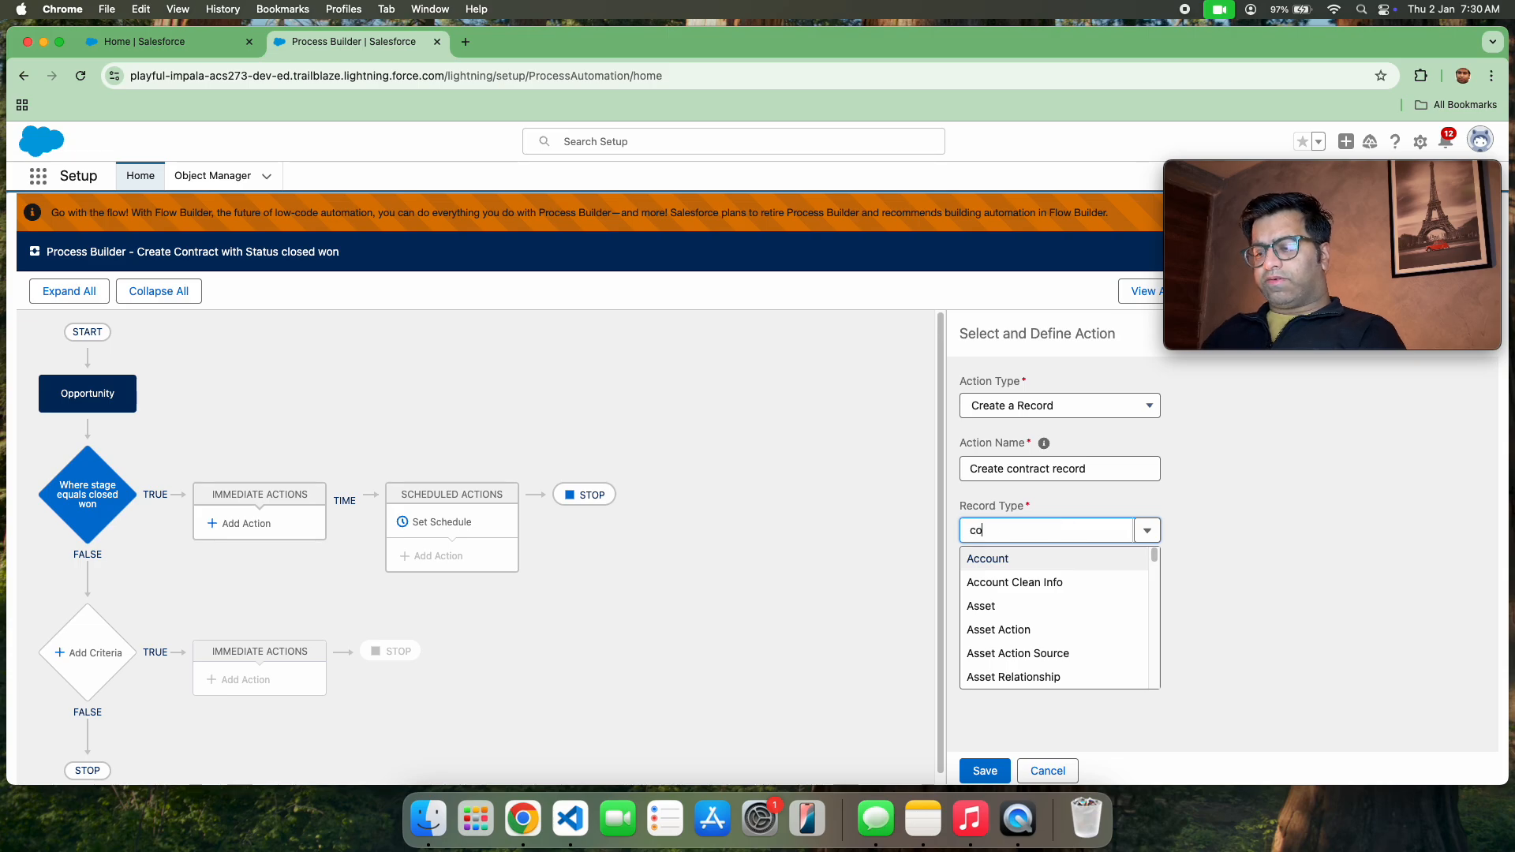
type("ntra")
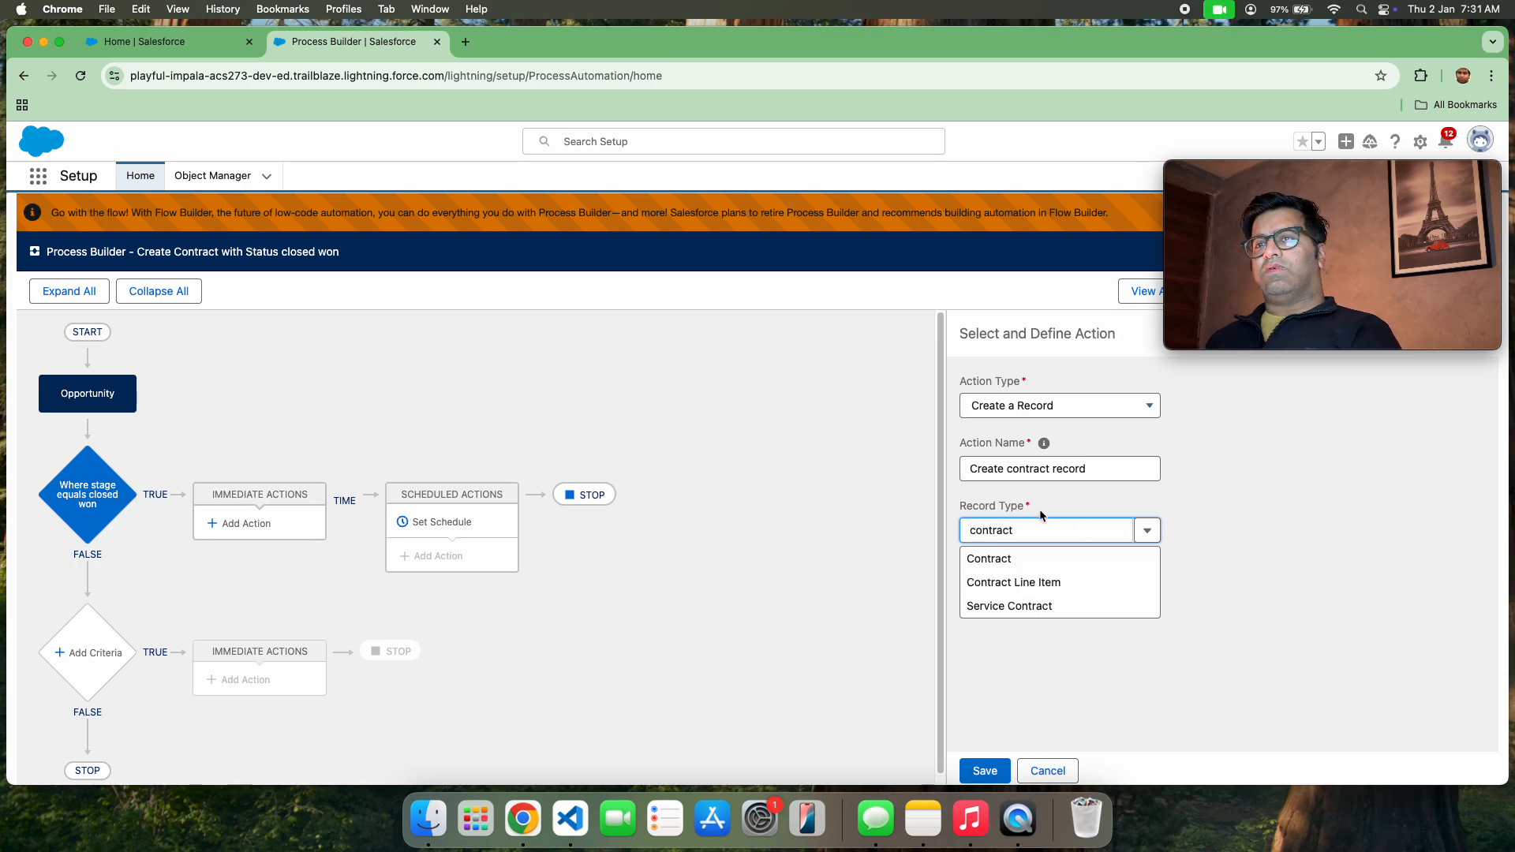
type("ct")
left_click(1052, 556)
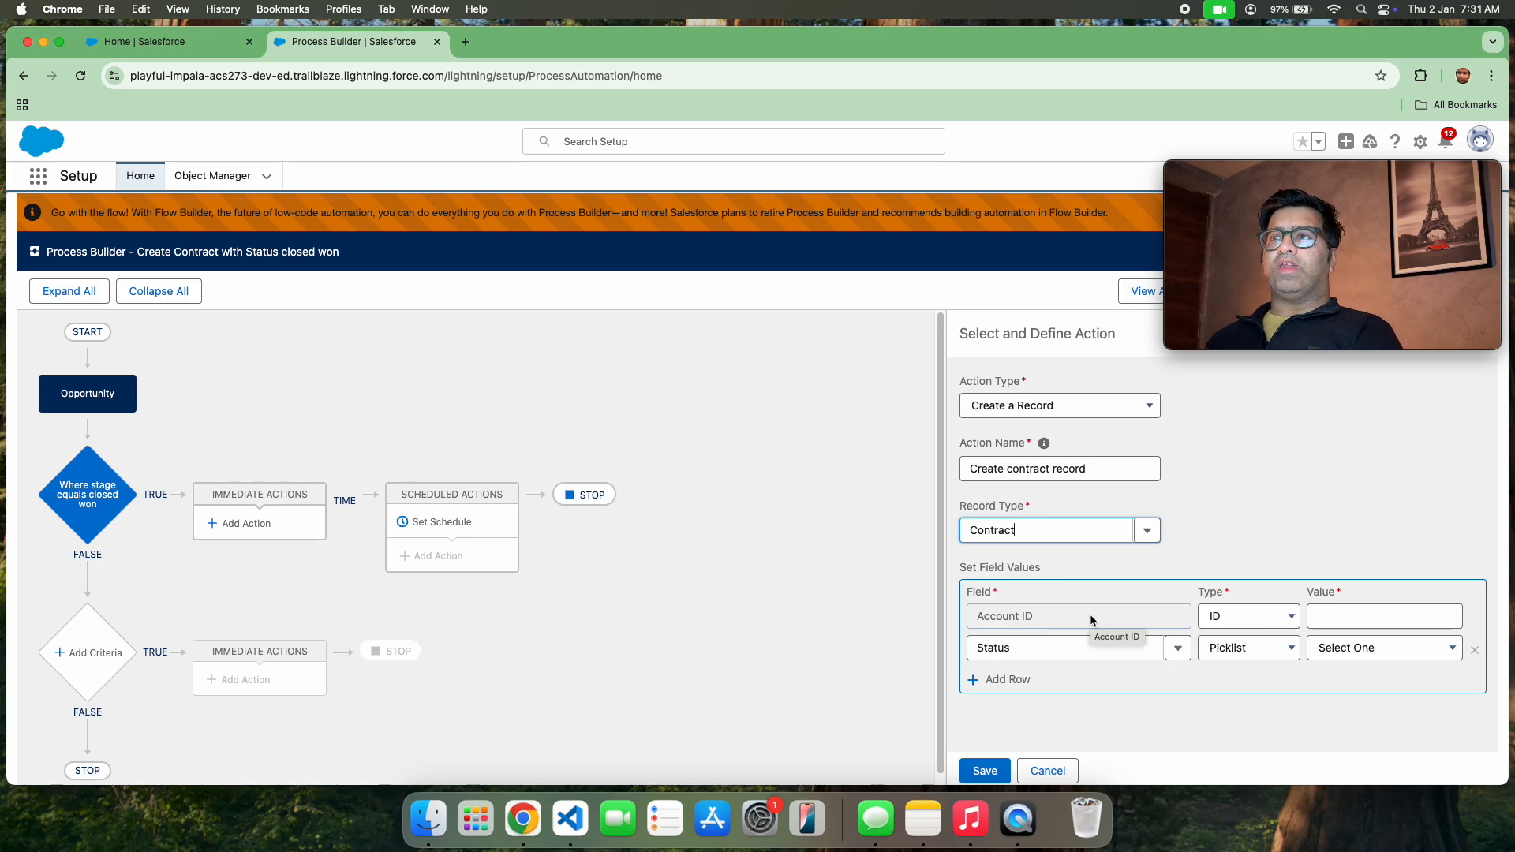
left_click(1310, 649)
left_click(1331, 703)
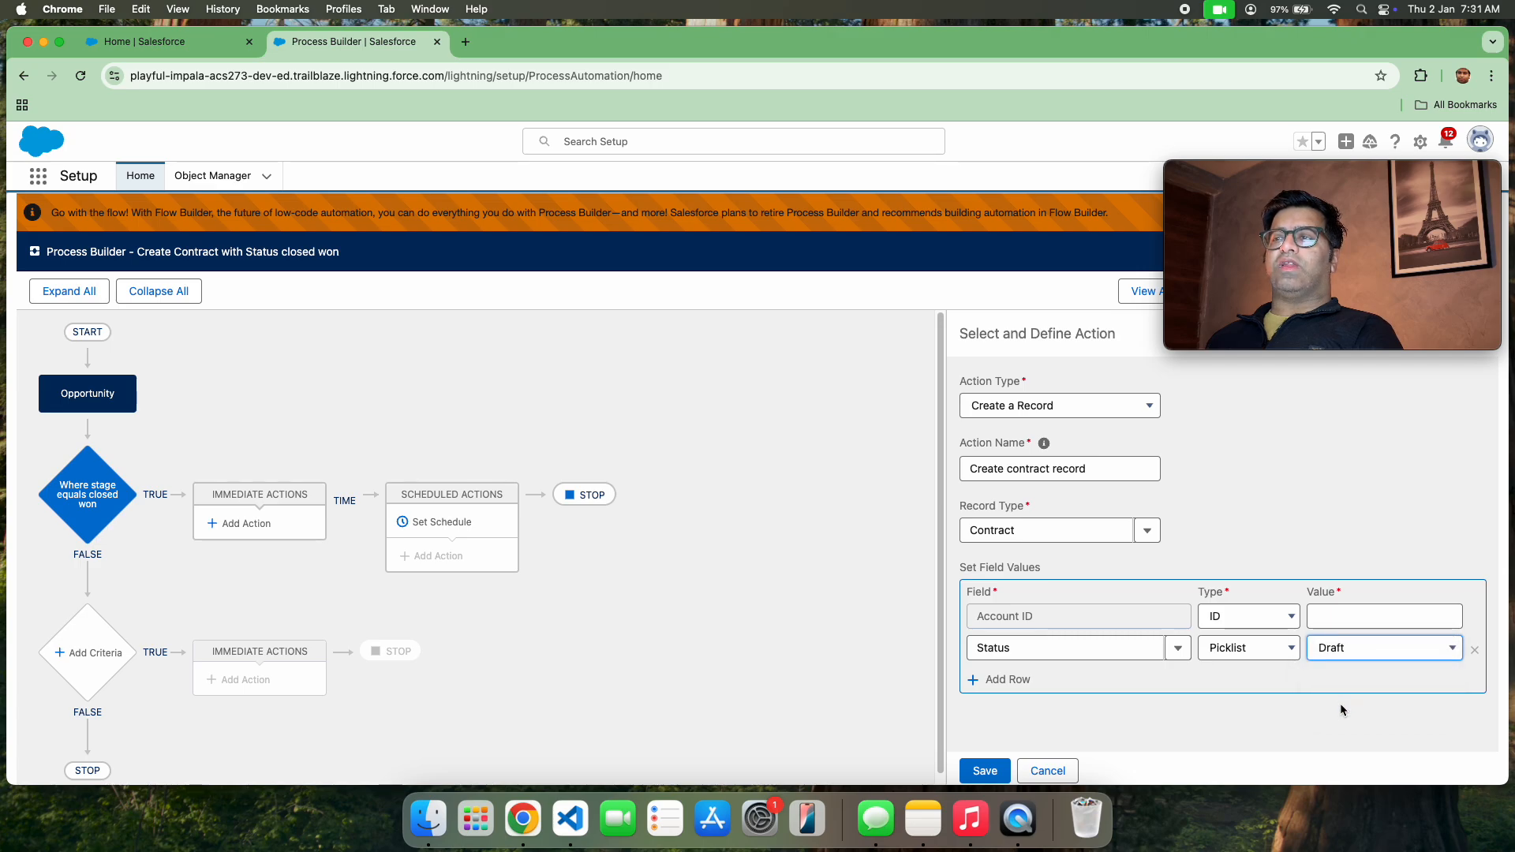
Set the contract's Account ID by field reference to the Opportunity's Account ID field and save the action
left_click(1228, 619)
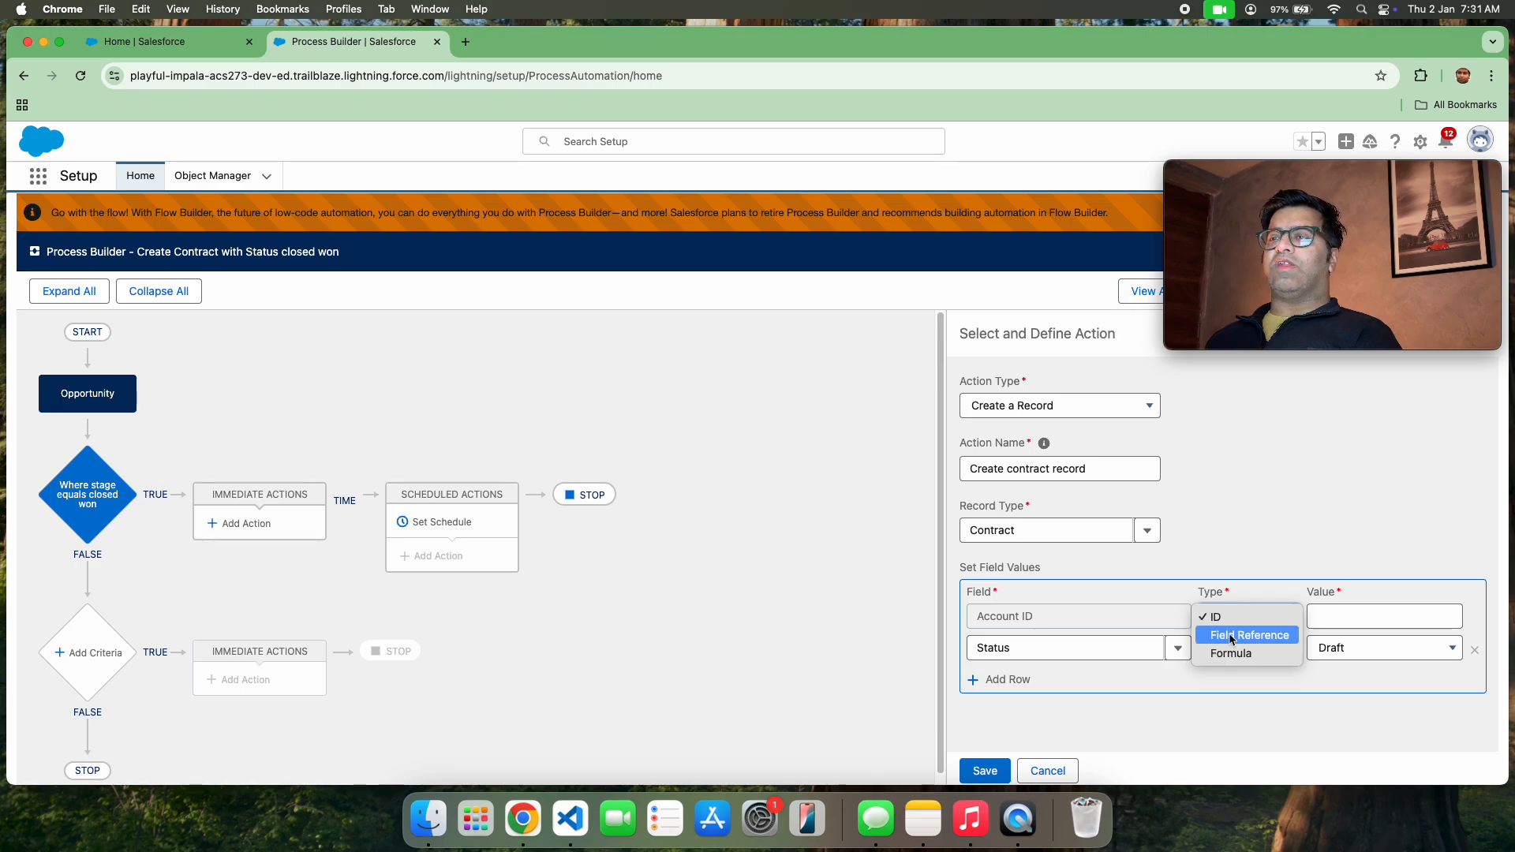
left_click(1230, 635)
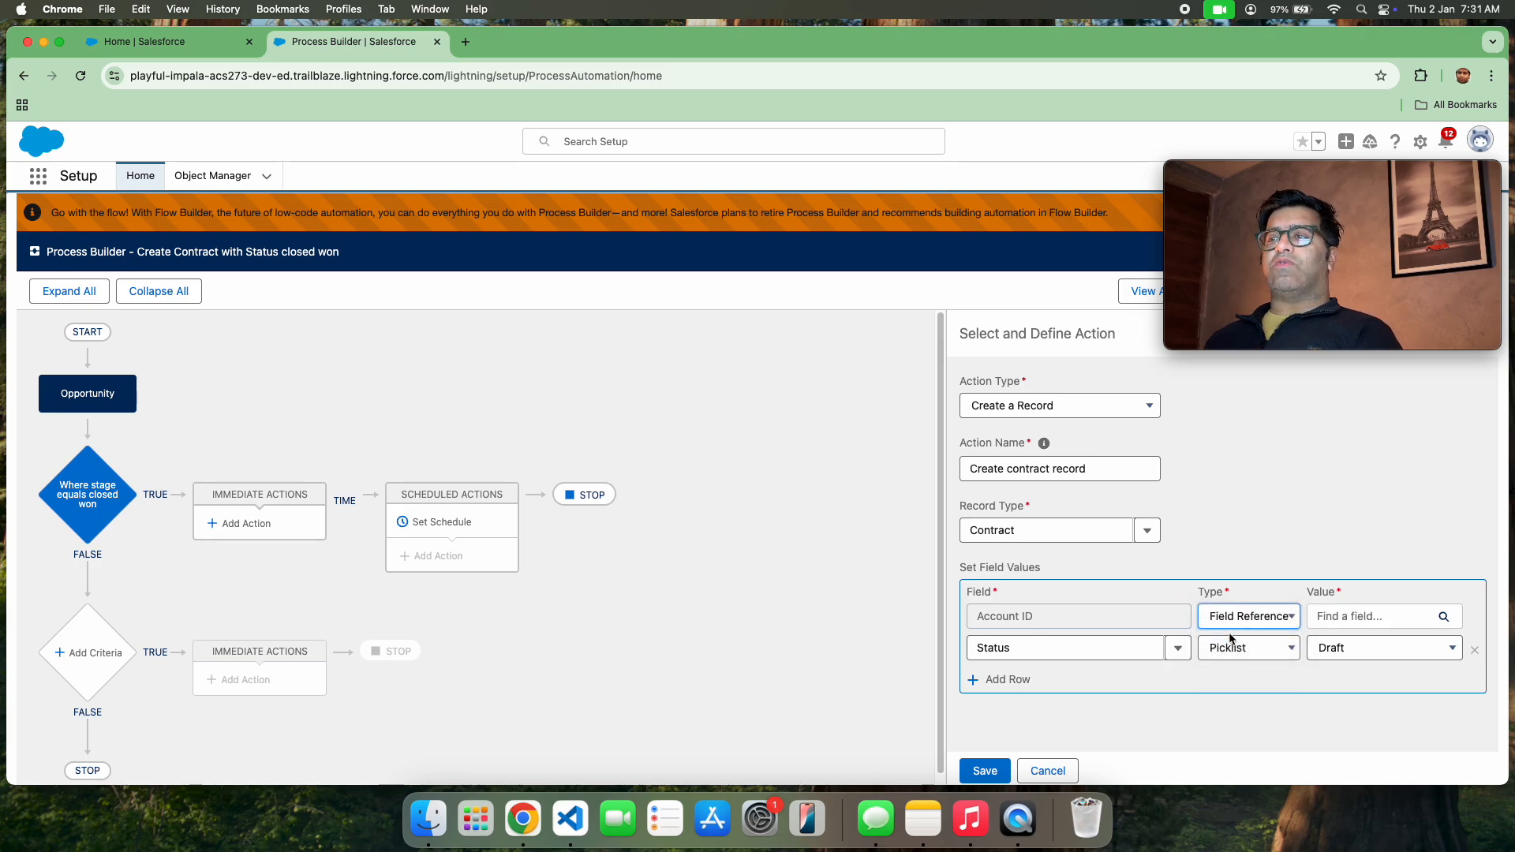
left_click(1358, 616)
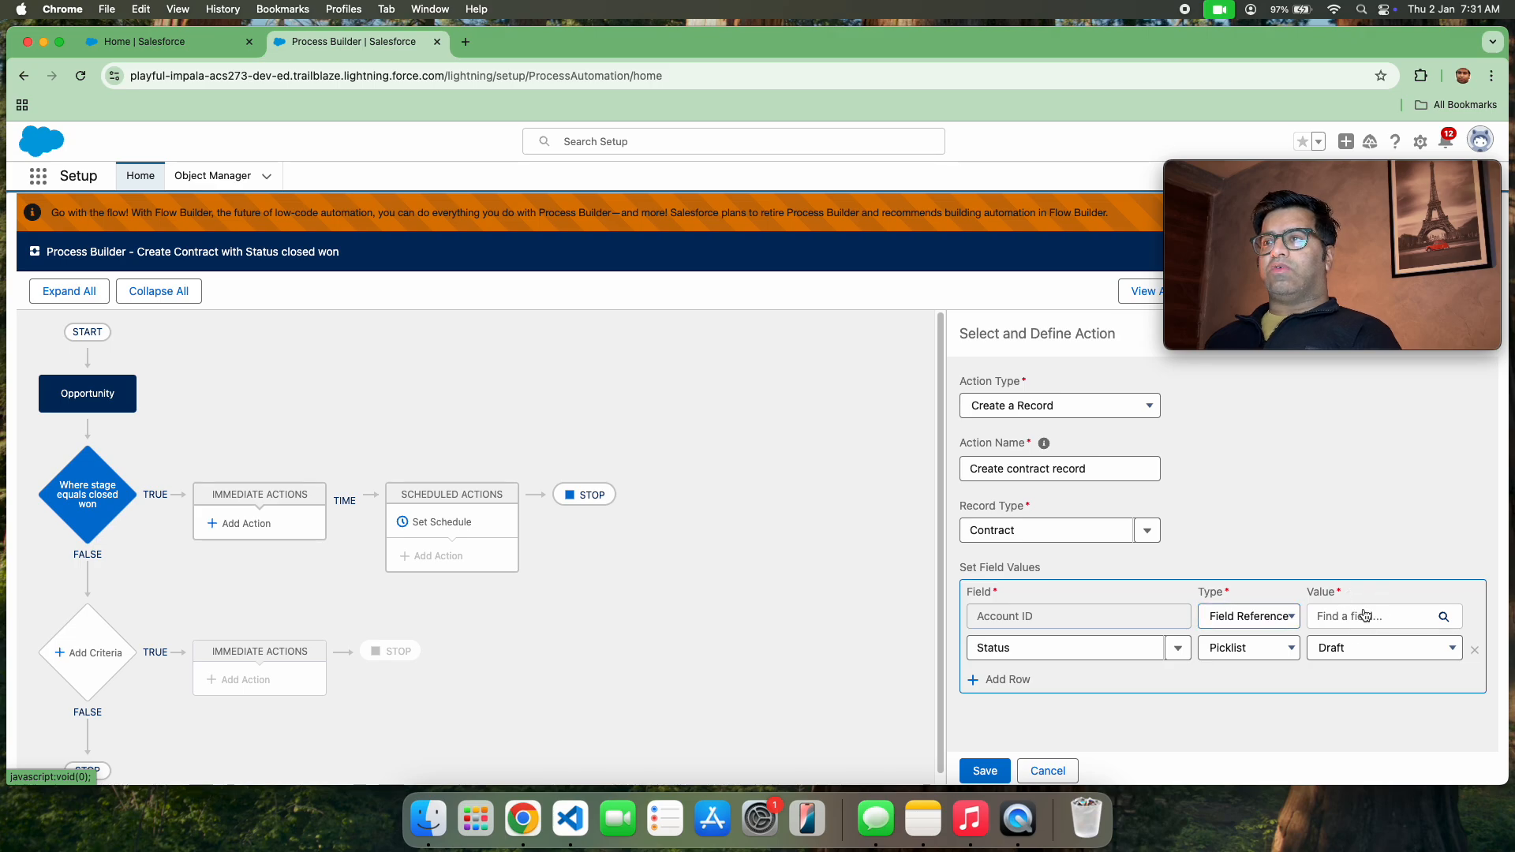
left_click(679, 409)
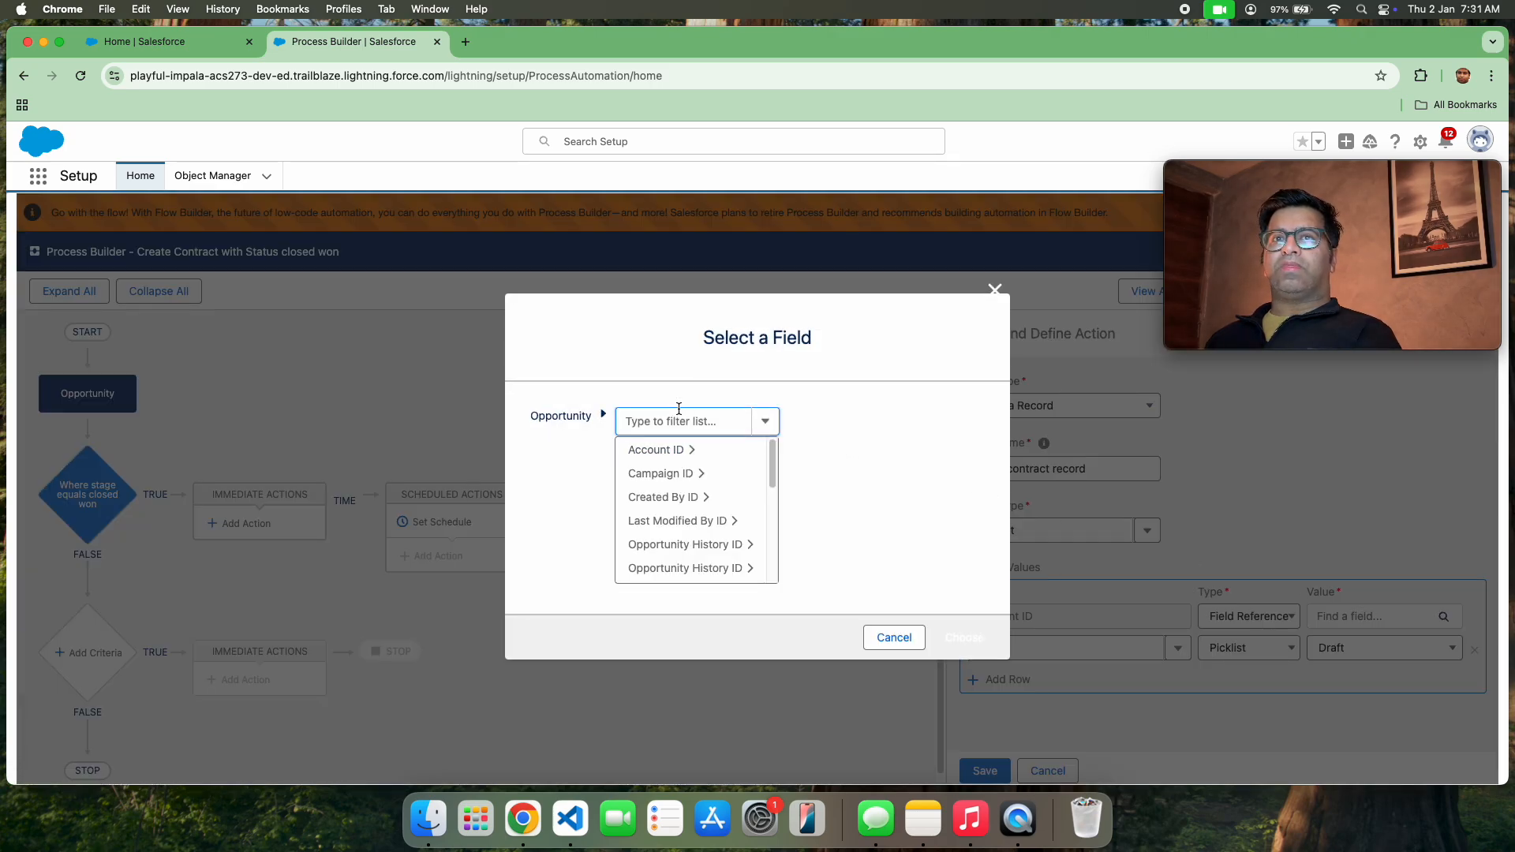
type("Oppor")
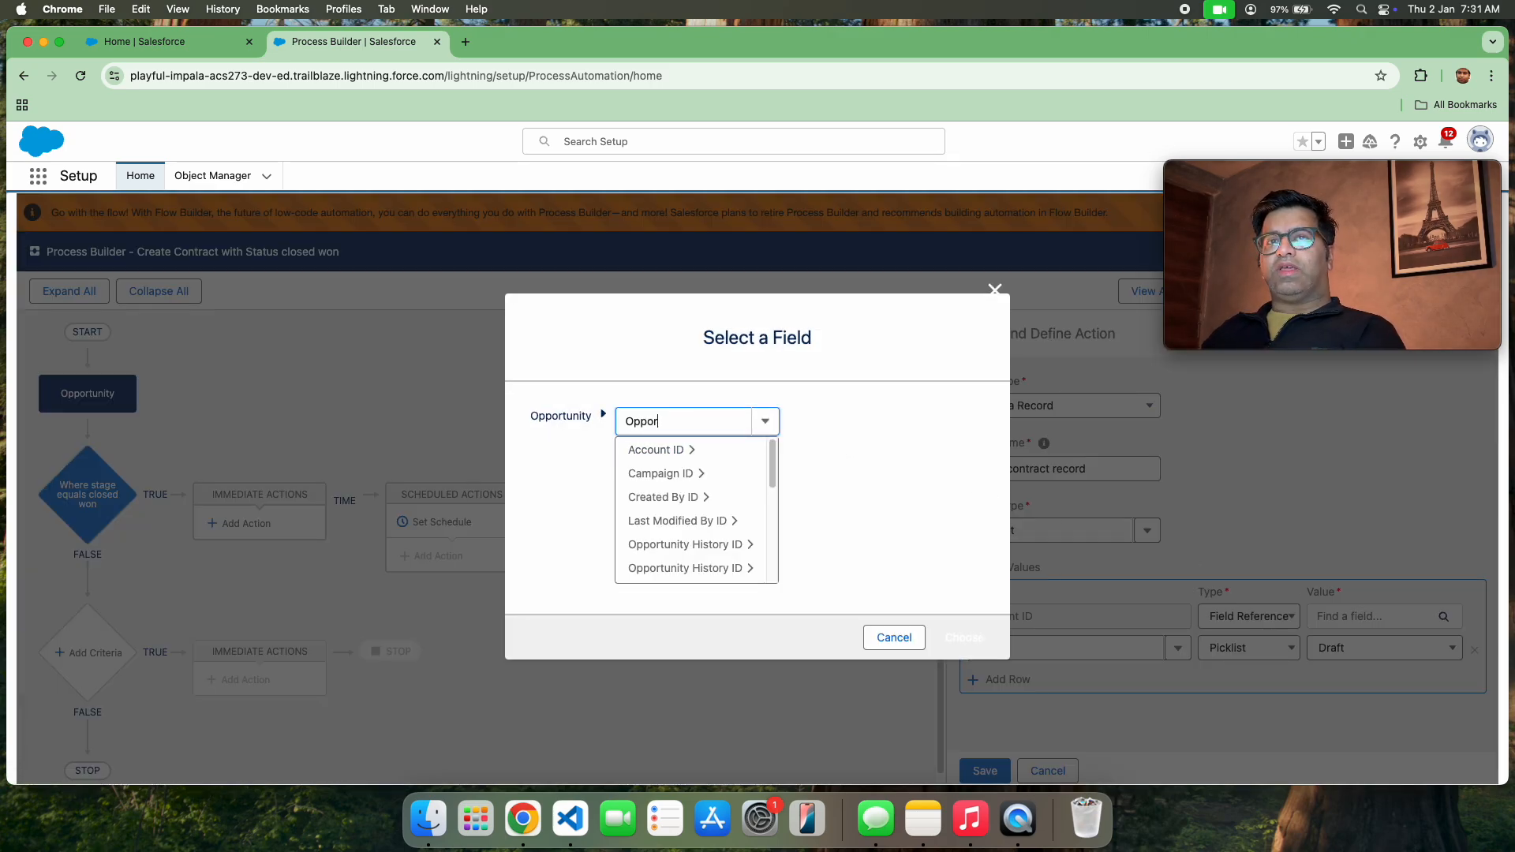
type("t")
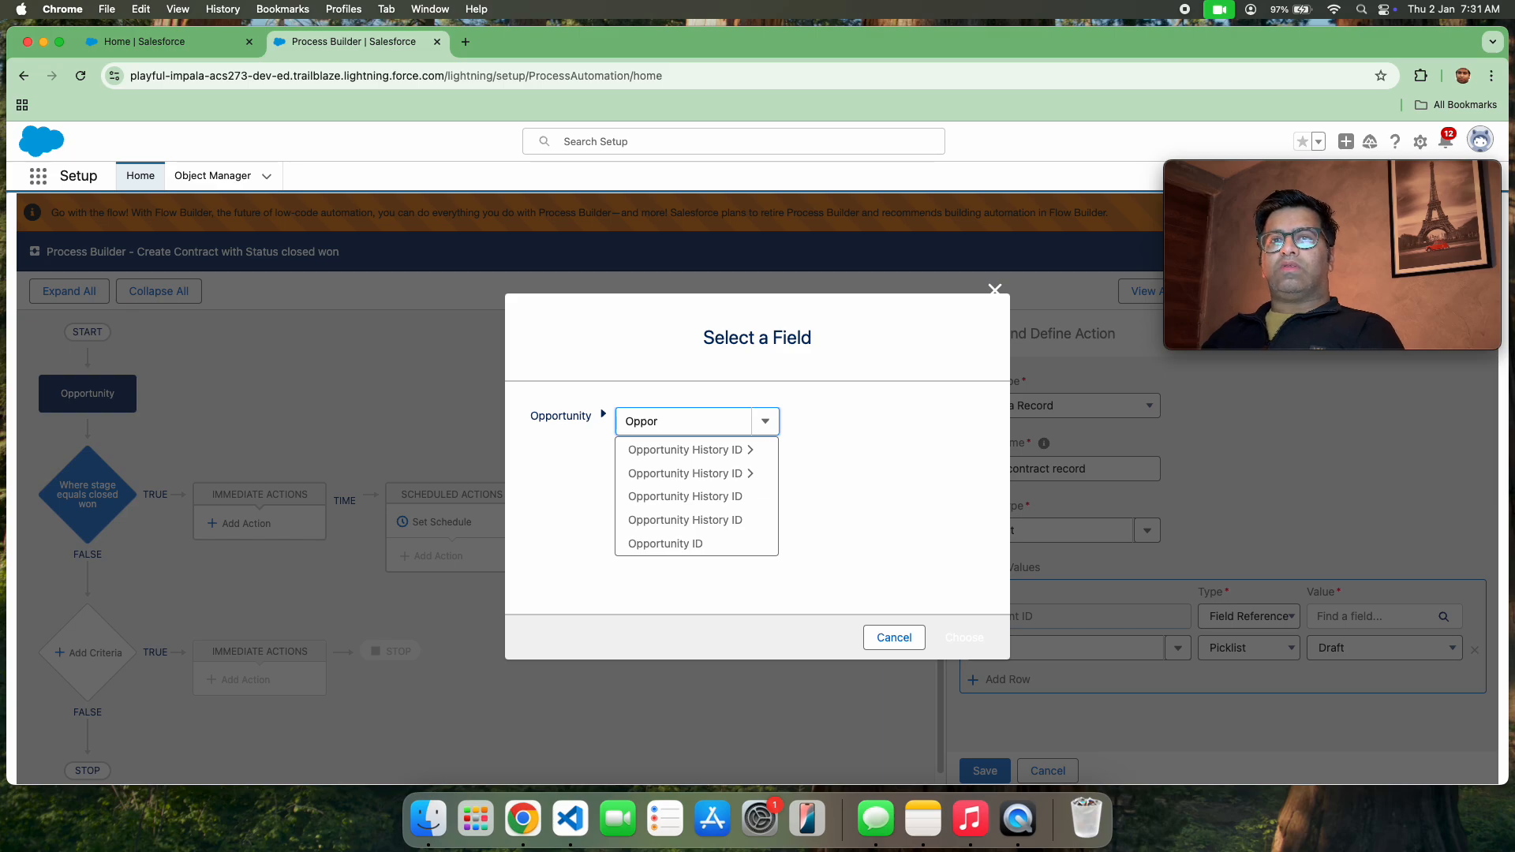
key("BackSpace")
type("acc")
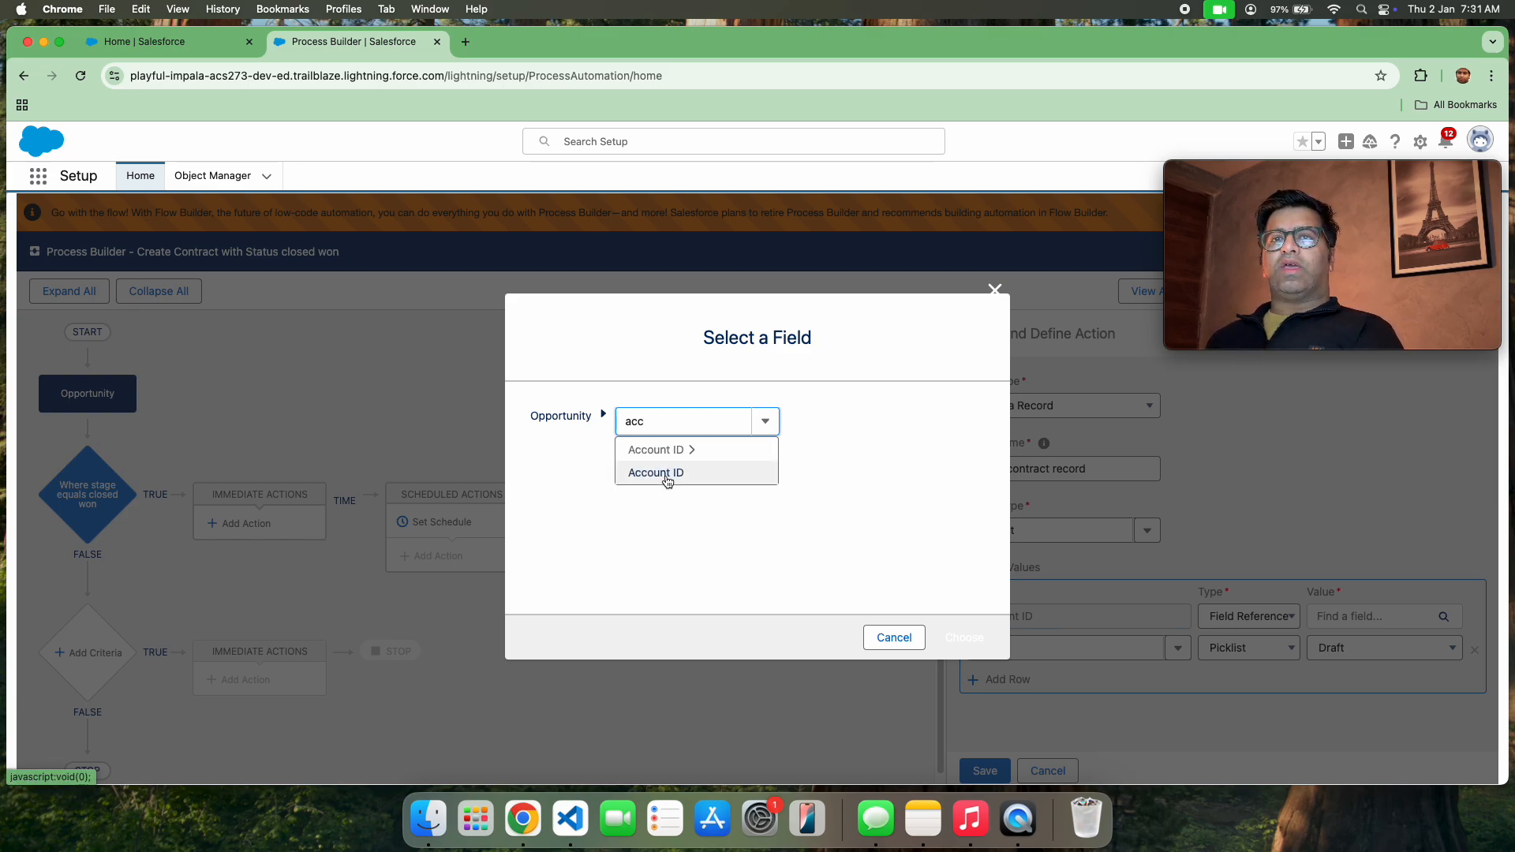
left_click(666, 474)
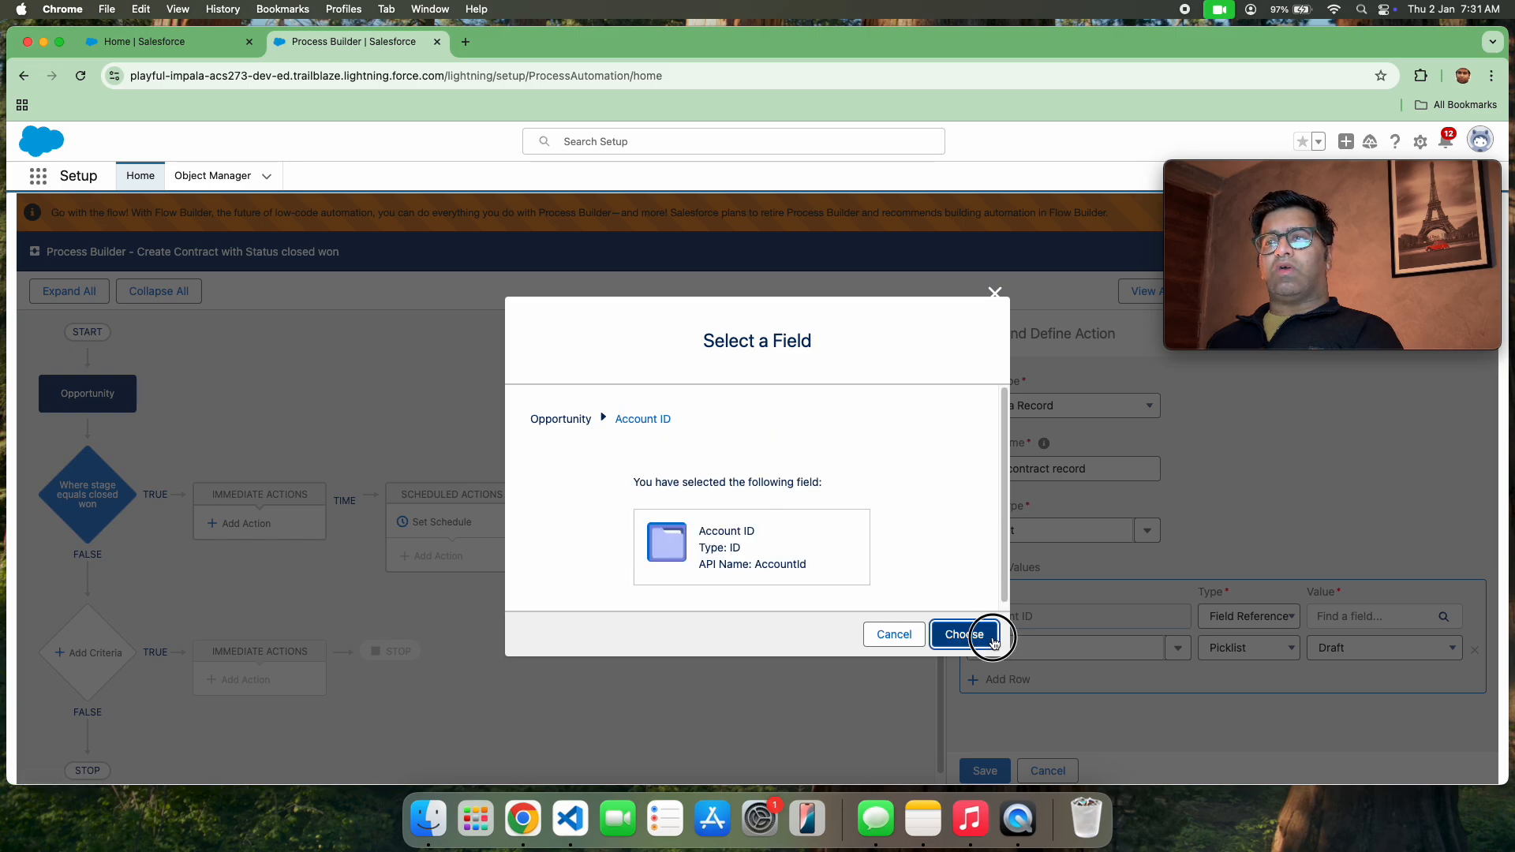
left_click(964, 636)
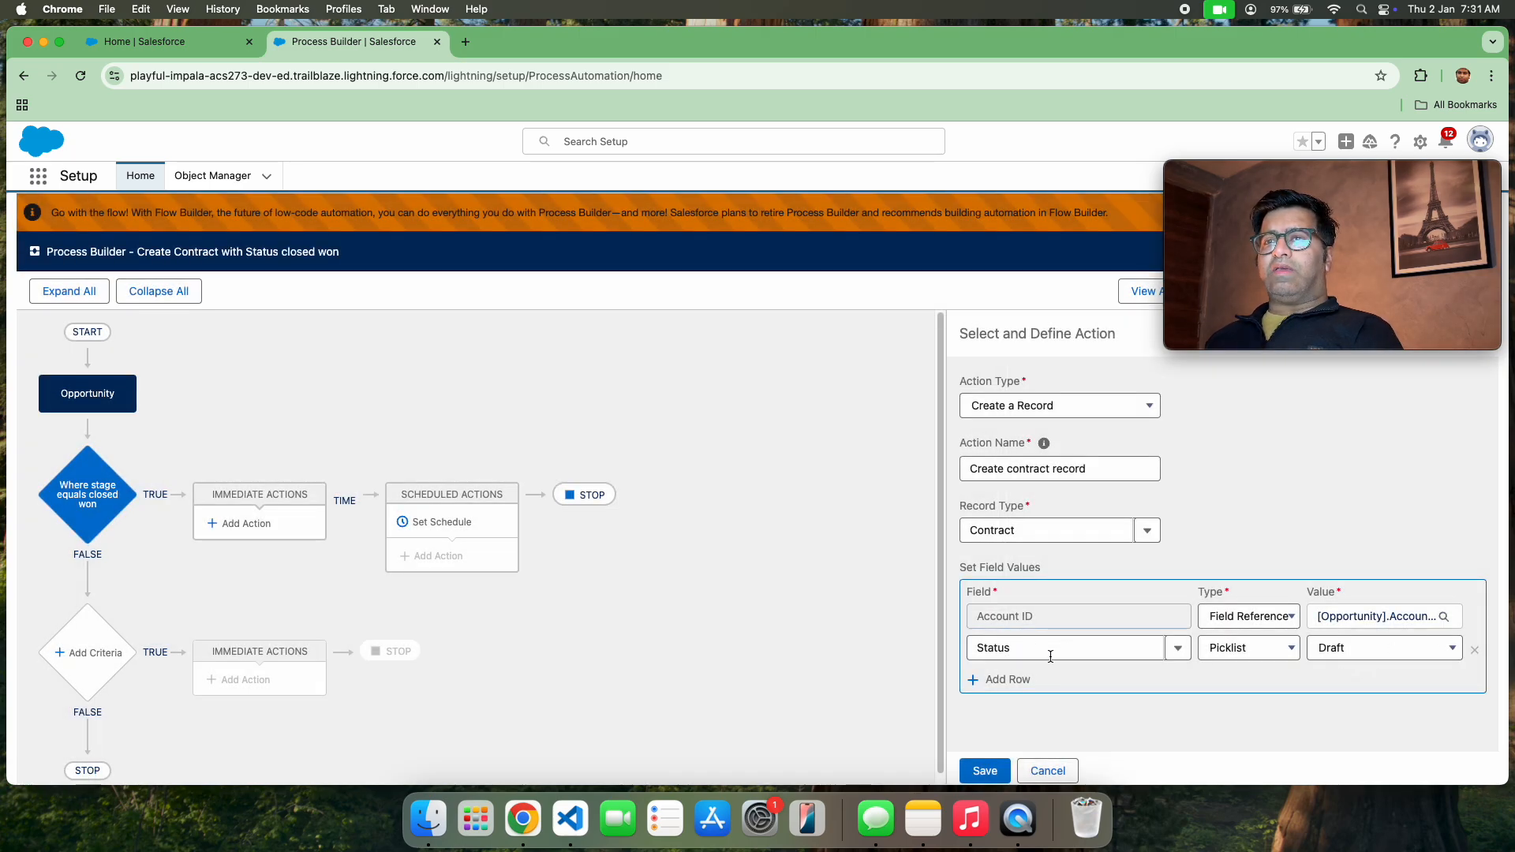
left_click(994, 772)
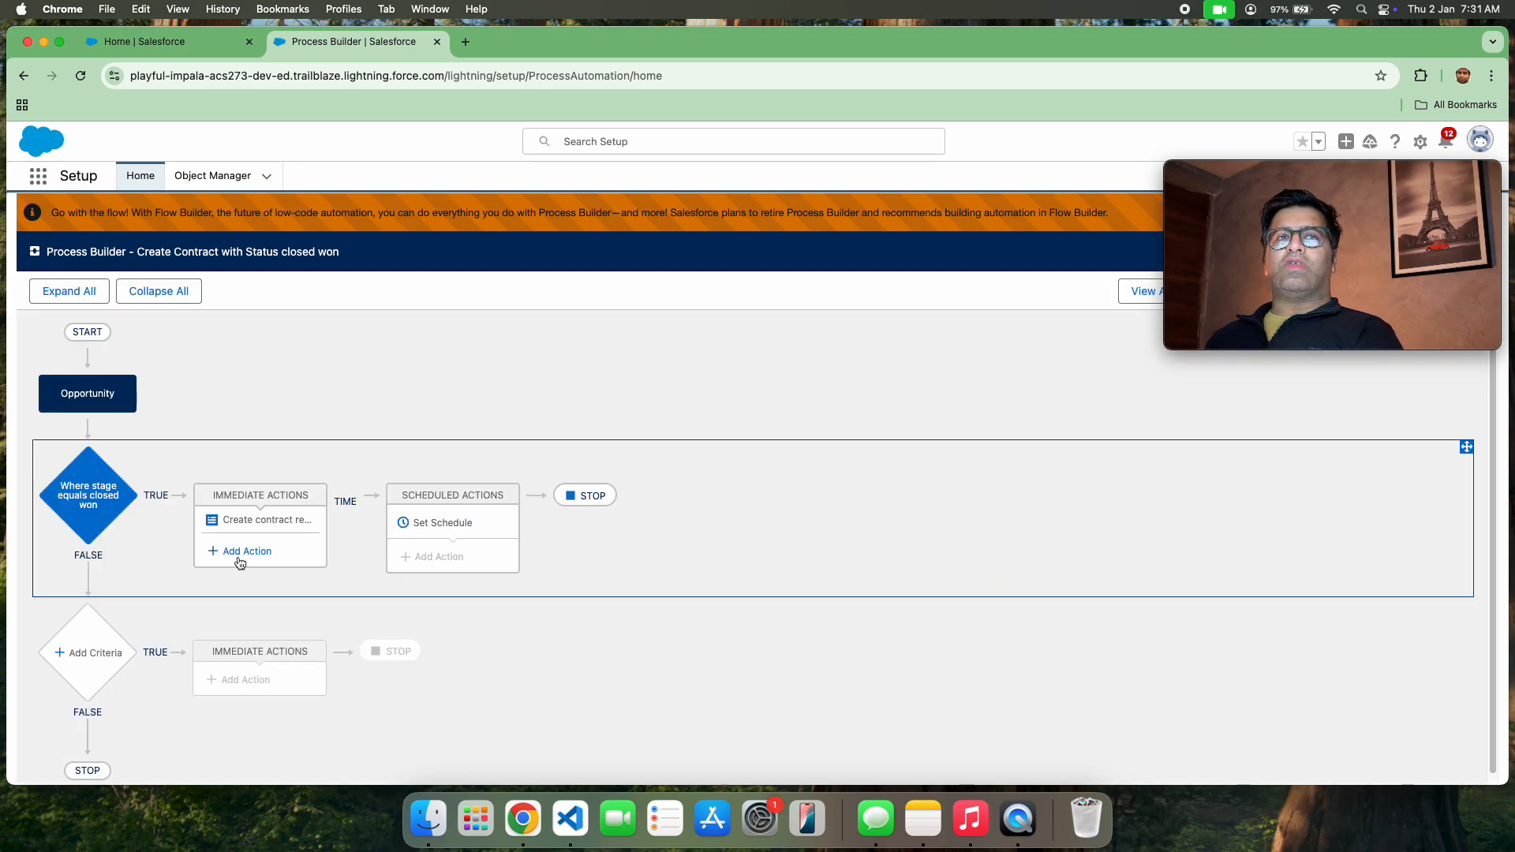
left_click(251, 525)
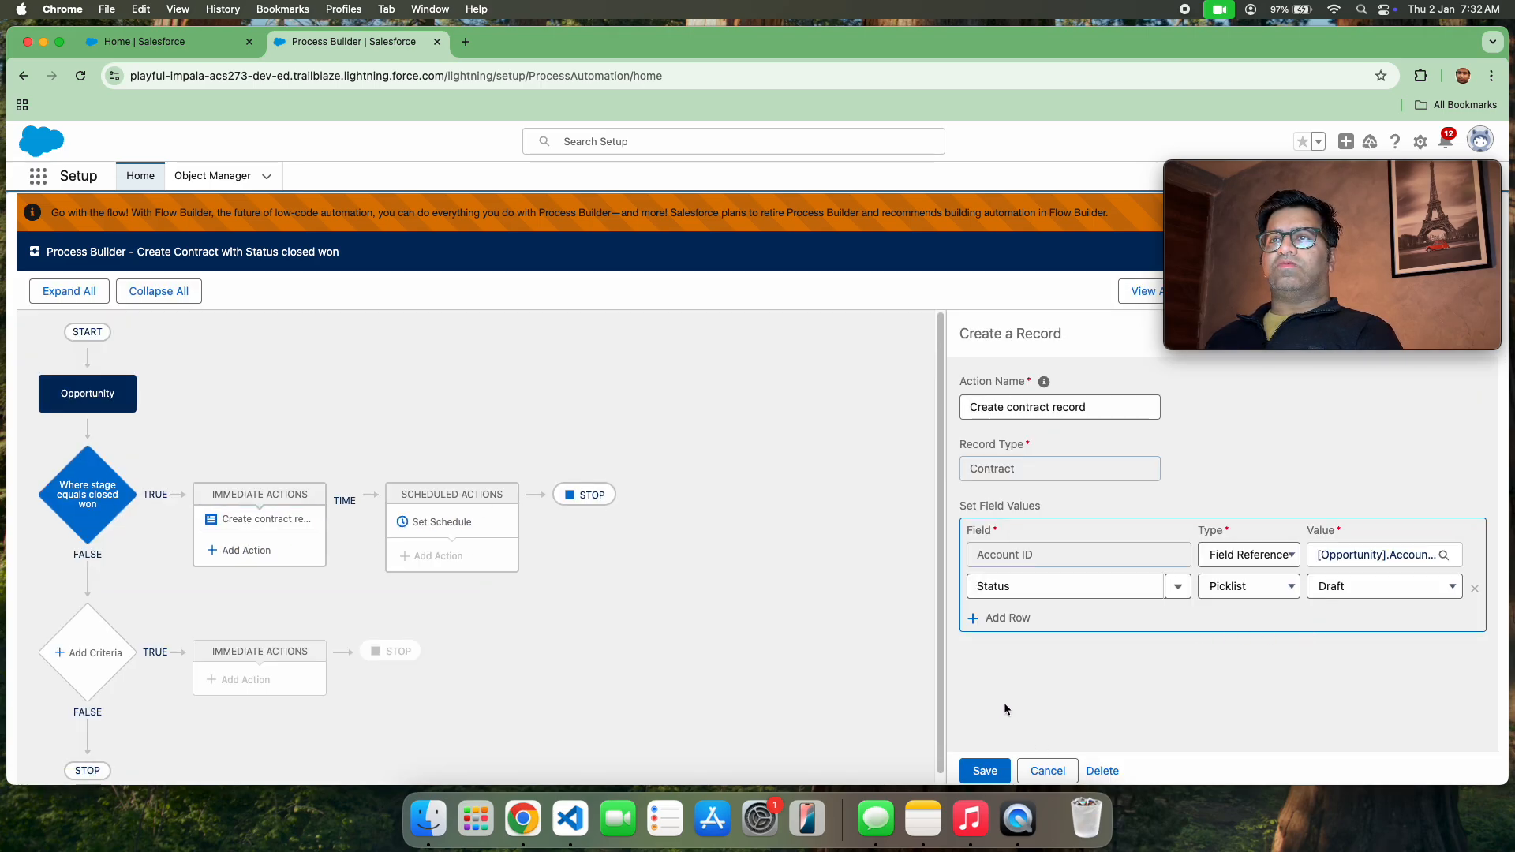
Activate the closed won contract process and confirm the version activation
left_click_drag(1310, 178, 873, 160)
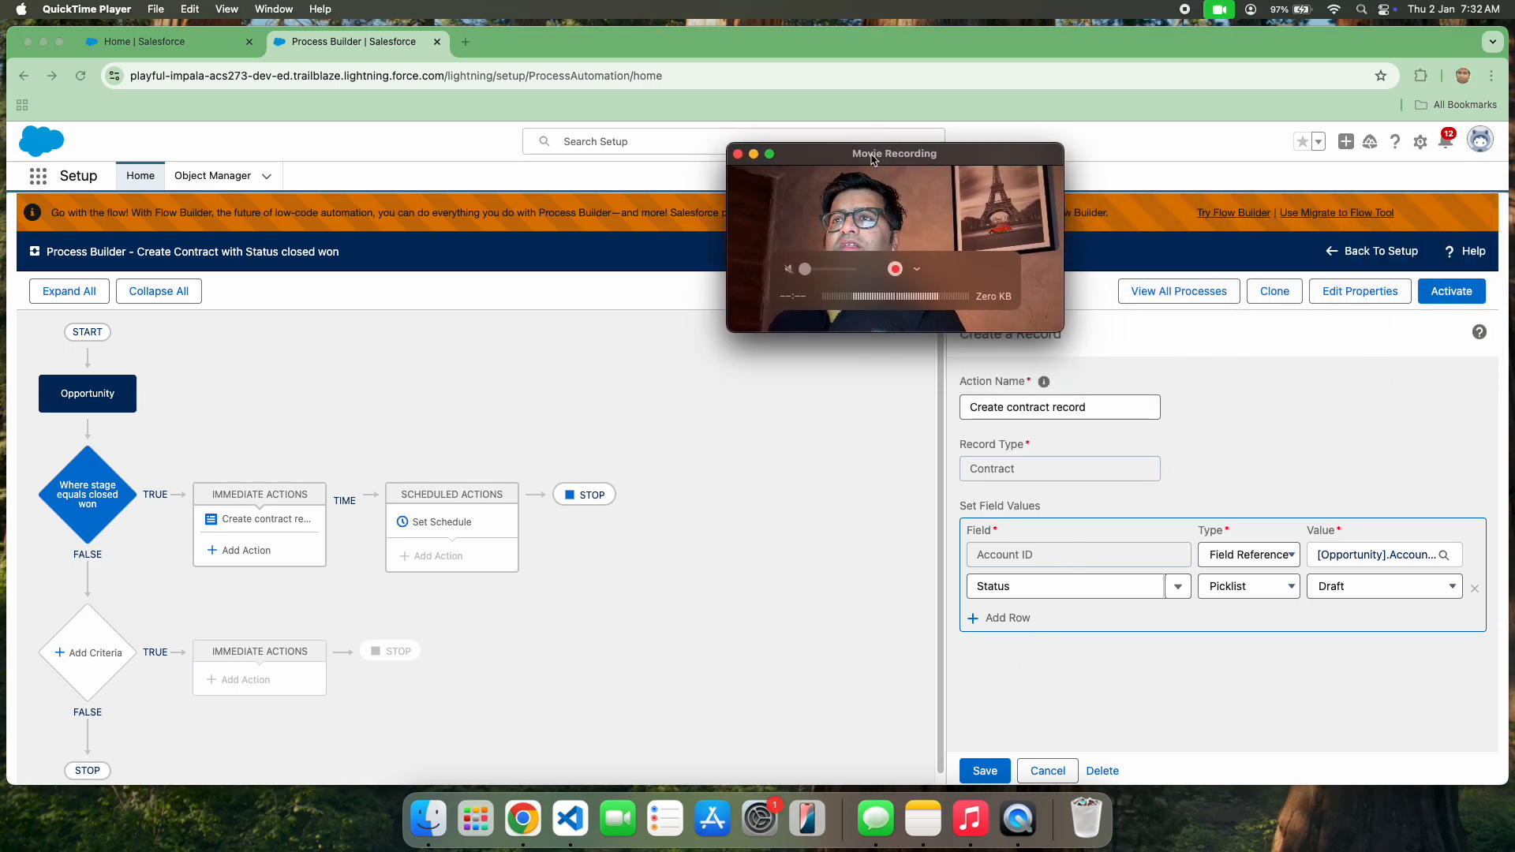
left_click(1461, 296)
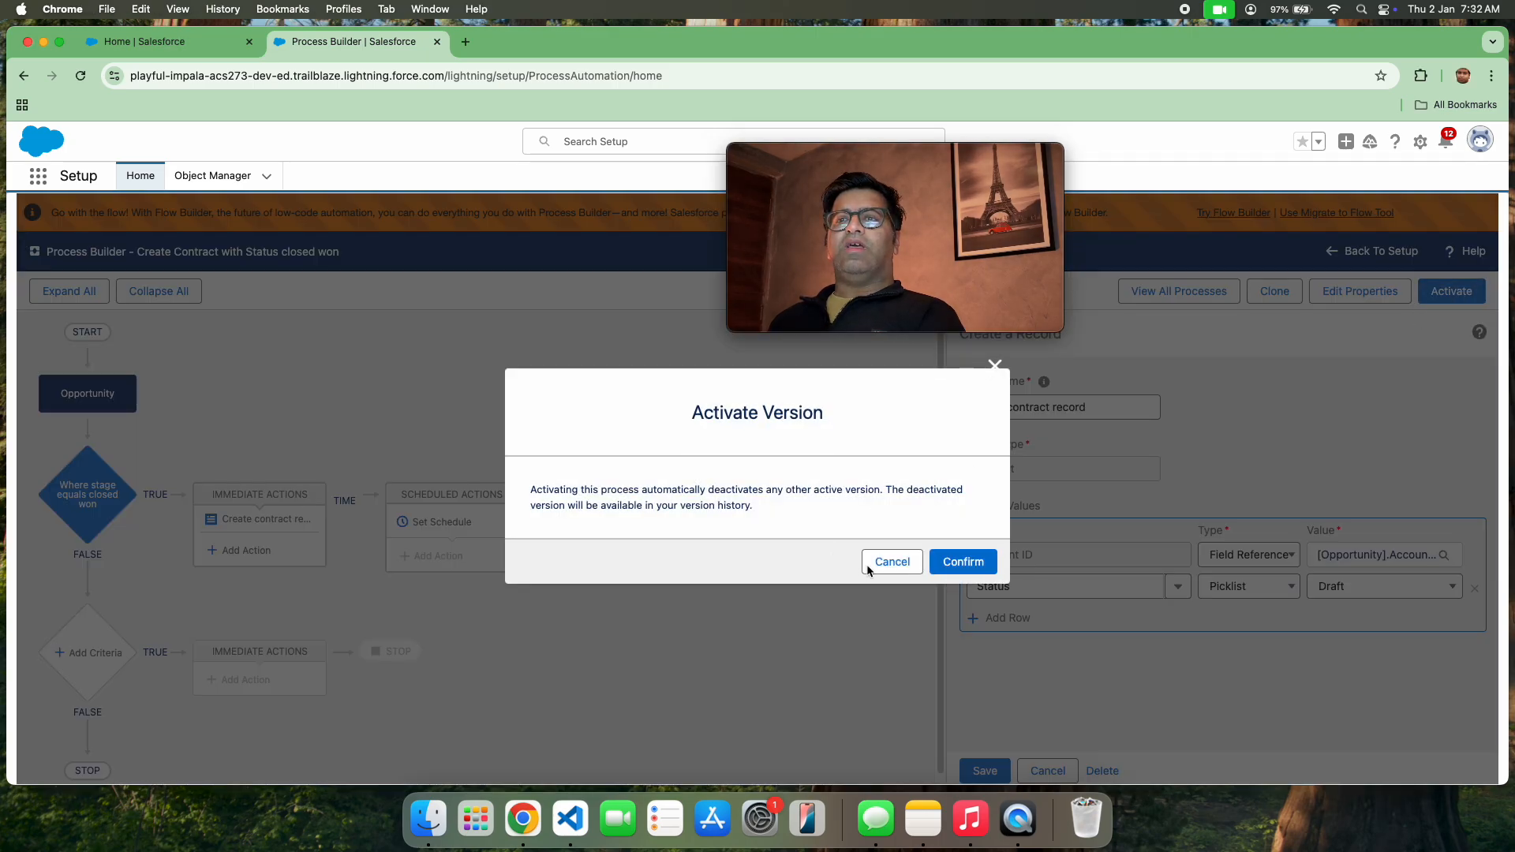
left_click(951, 562)
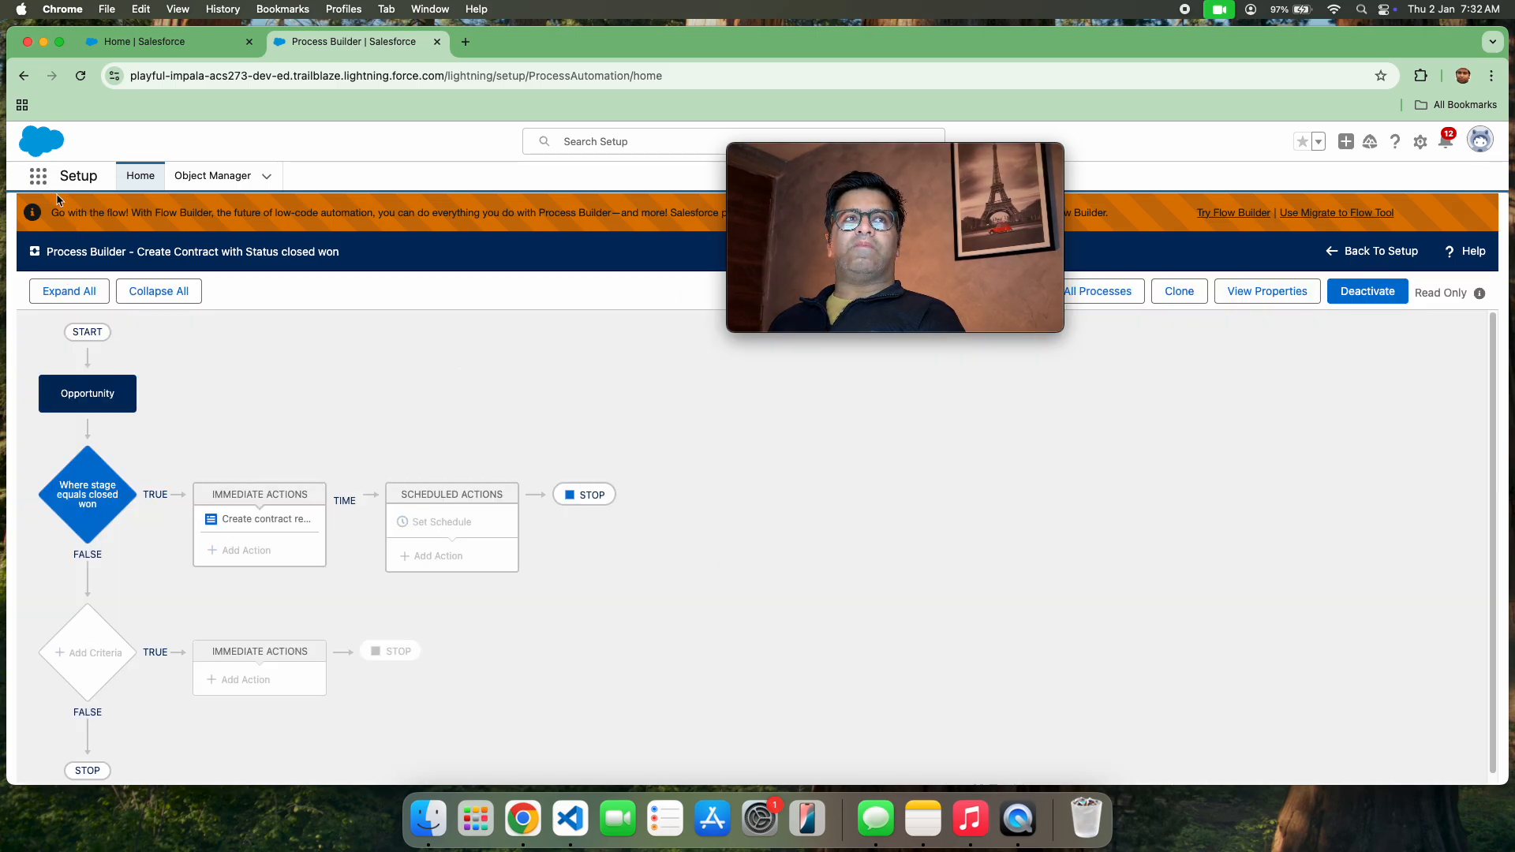
left_click(37, 177)
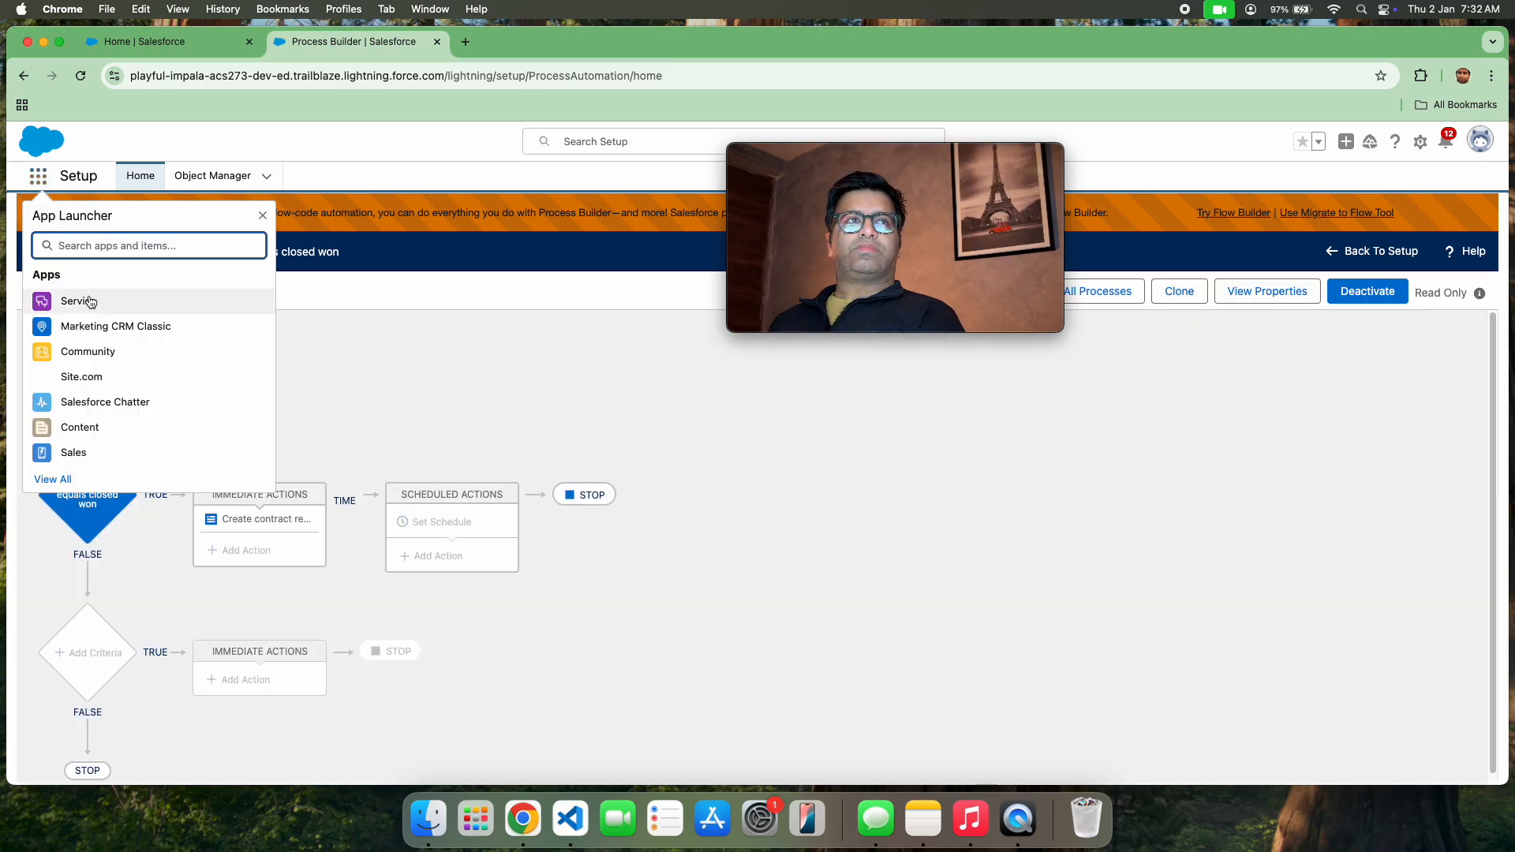
left_click(97, 300)
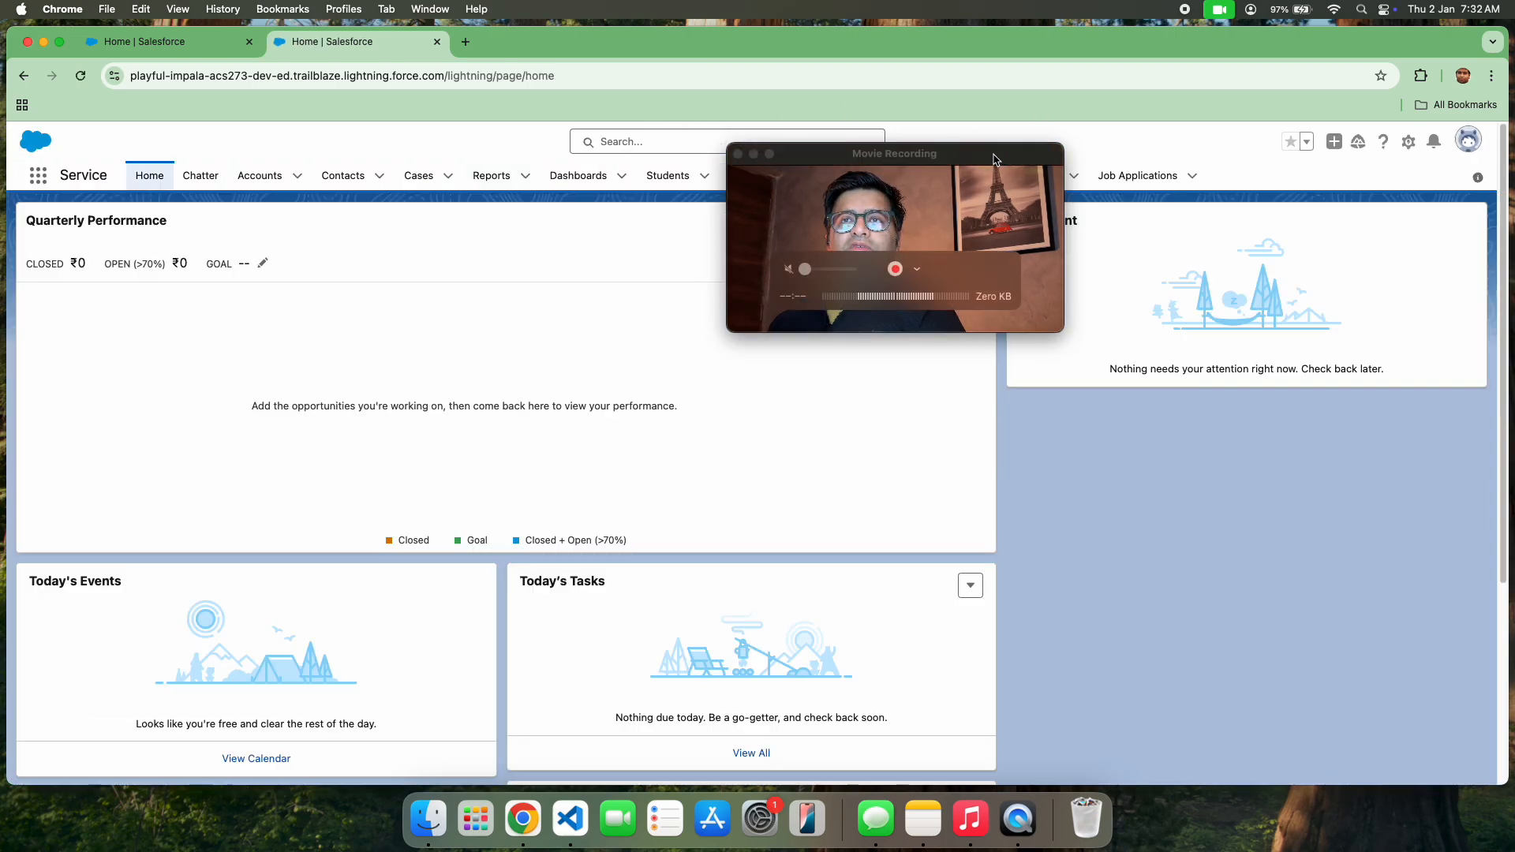
left_click_drag(1001, 162, 1375, 427)
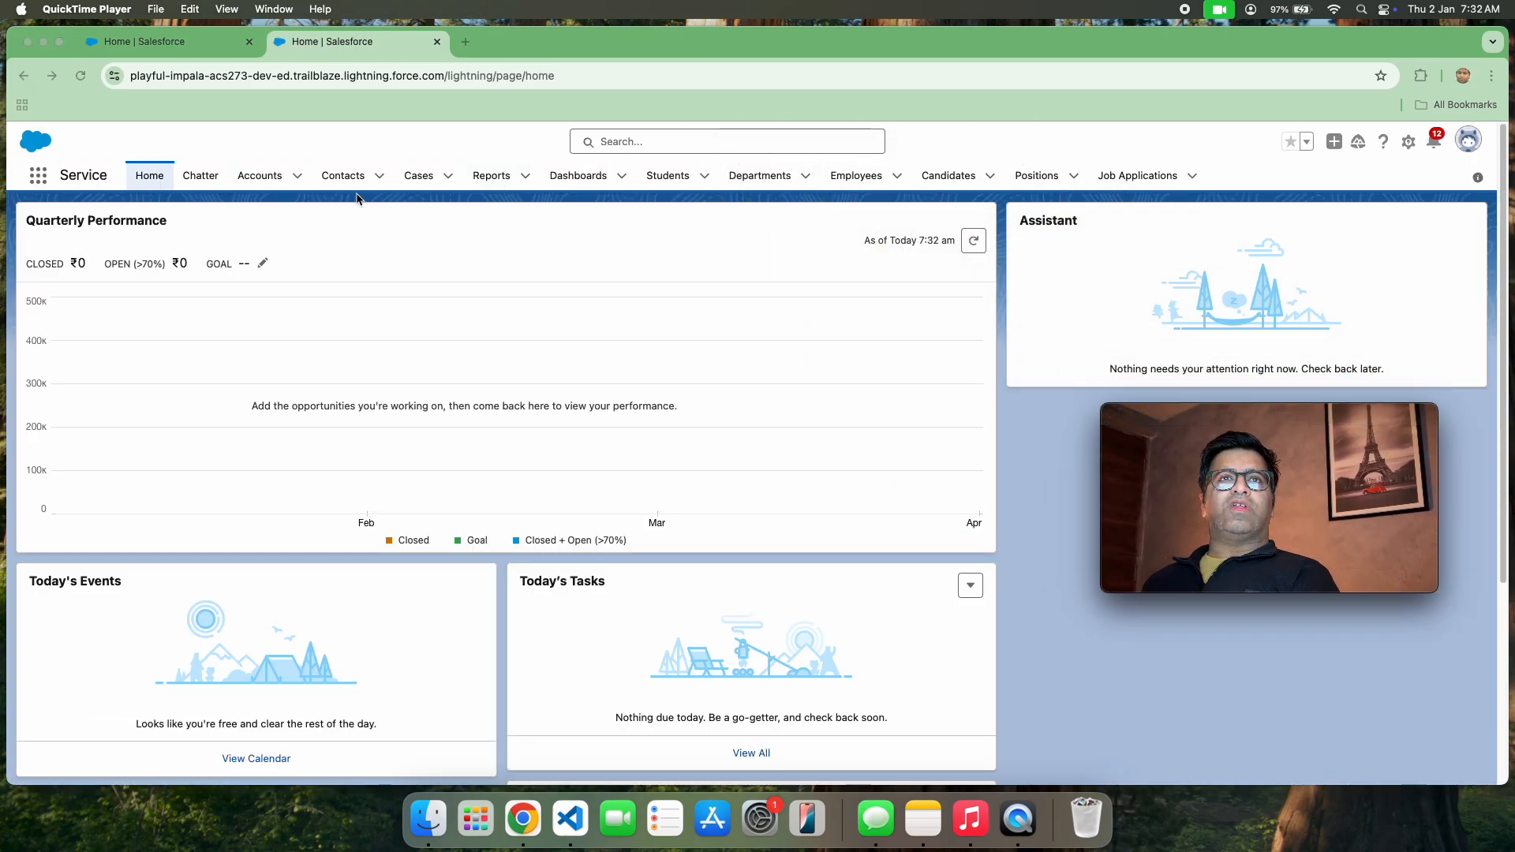
Switch to the Marketing CRM Classic app and open its Opportunities list
left_click(38, 178)
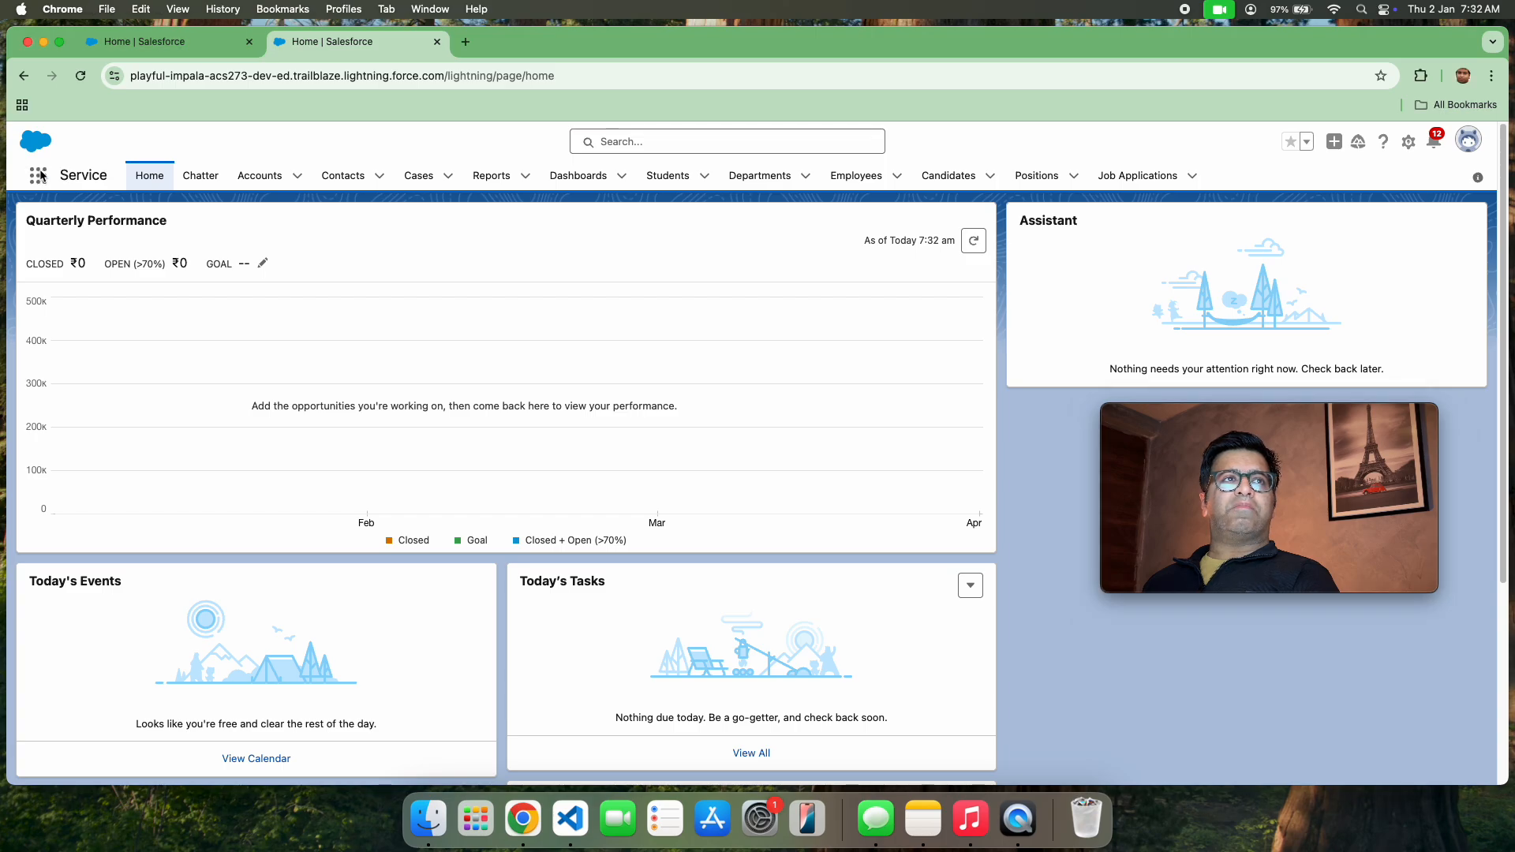
left_click(38, 180)
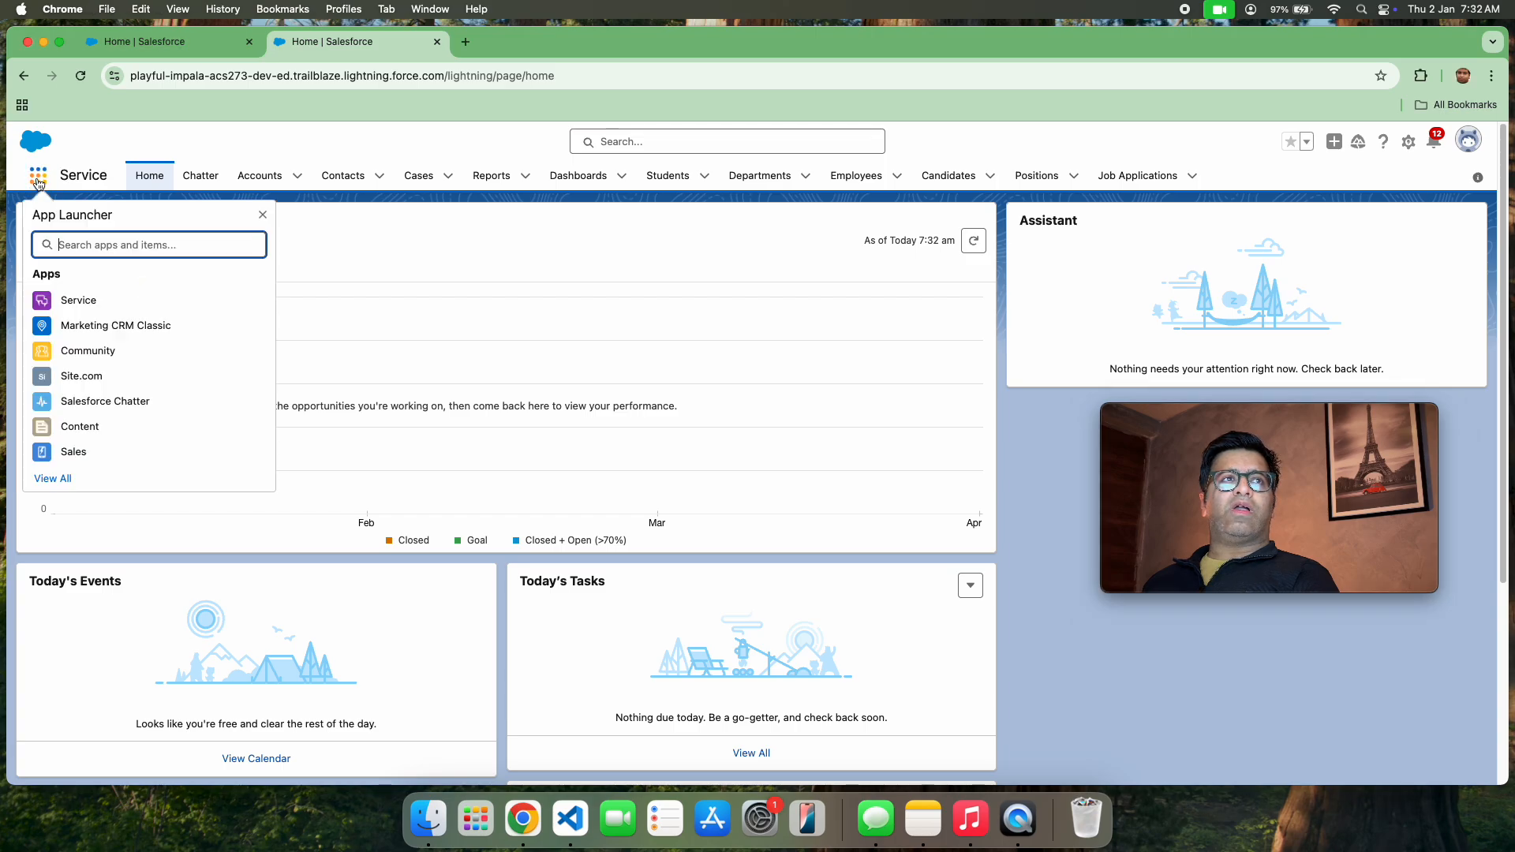
left_click(55, 327)
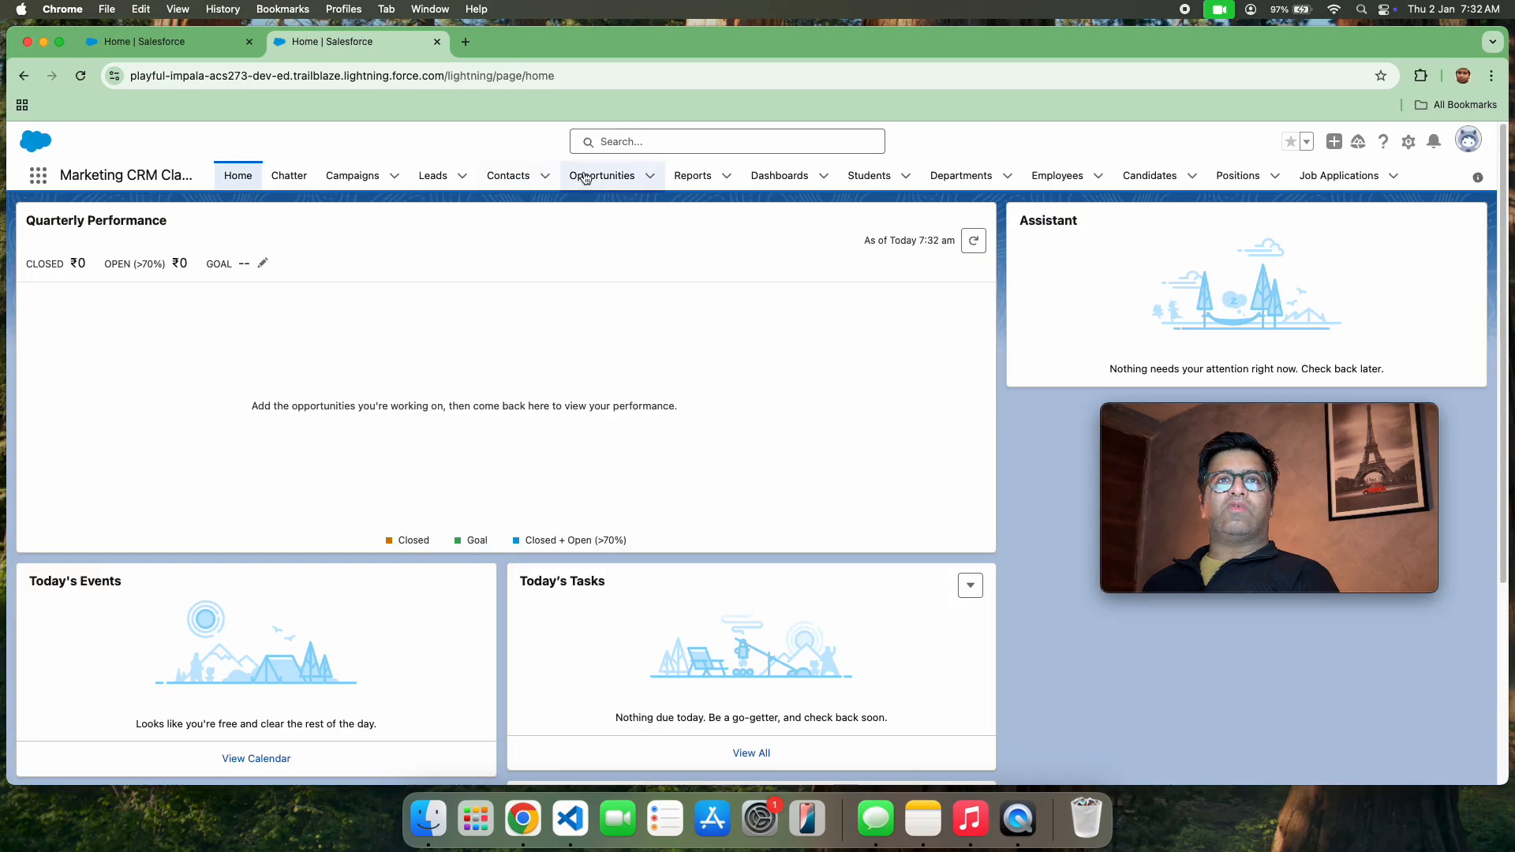
left_click(586, 177)
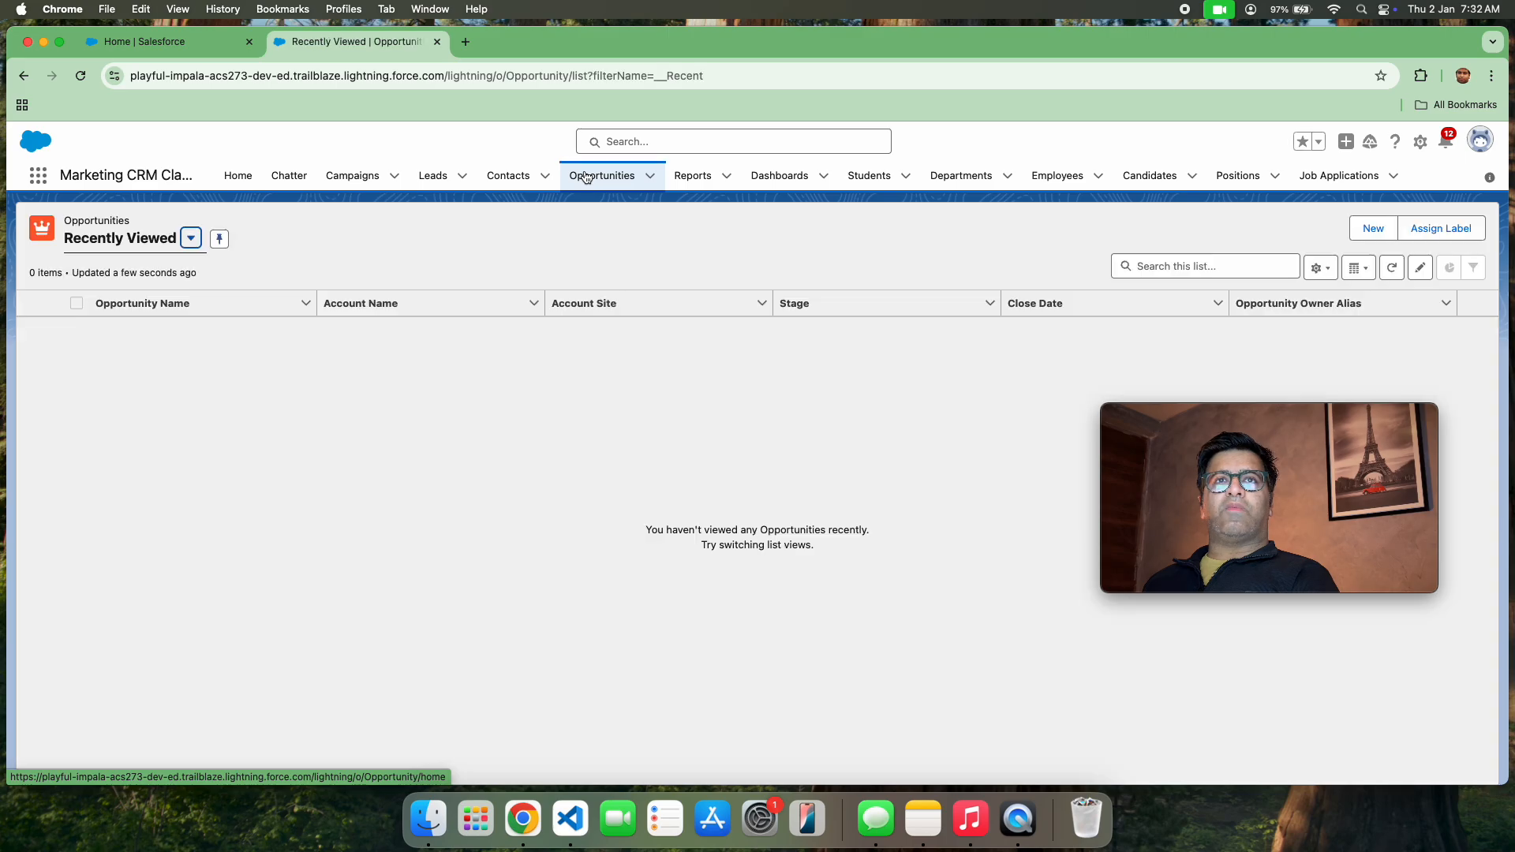
Start a new opportunity named "100 macbooks" and assign it to the account Testing for New Year
left_click(1377, 228)
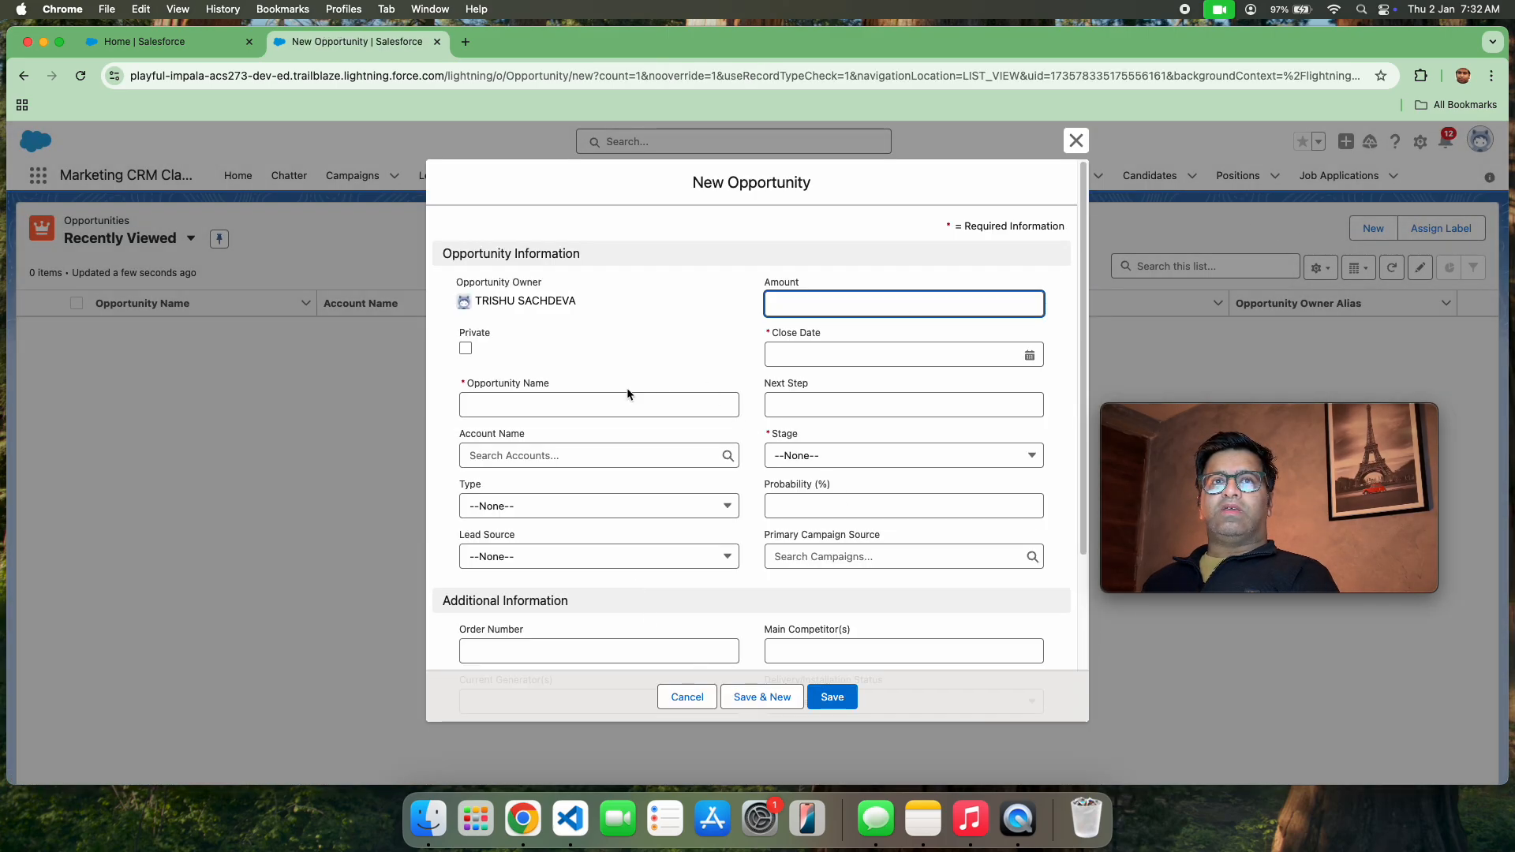
left_click(609, 396)
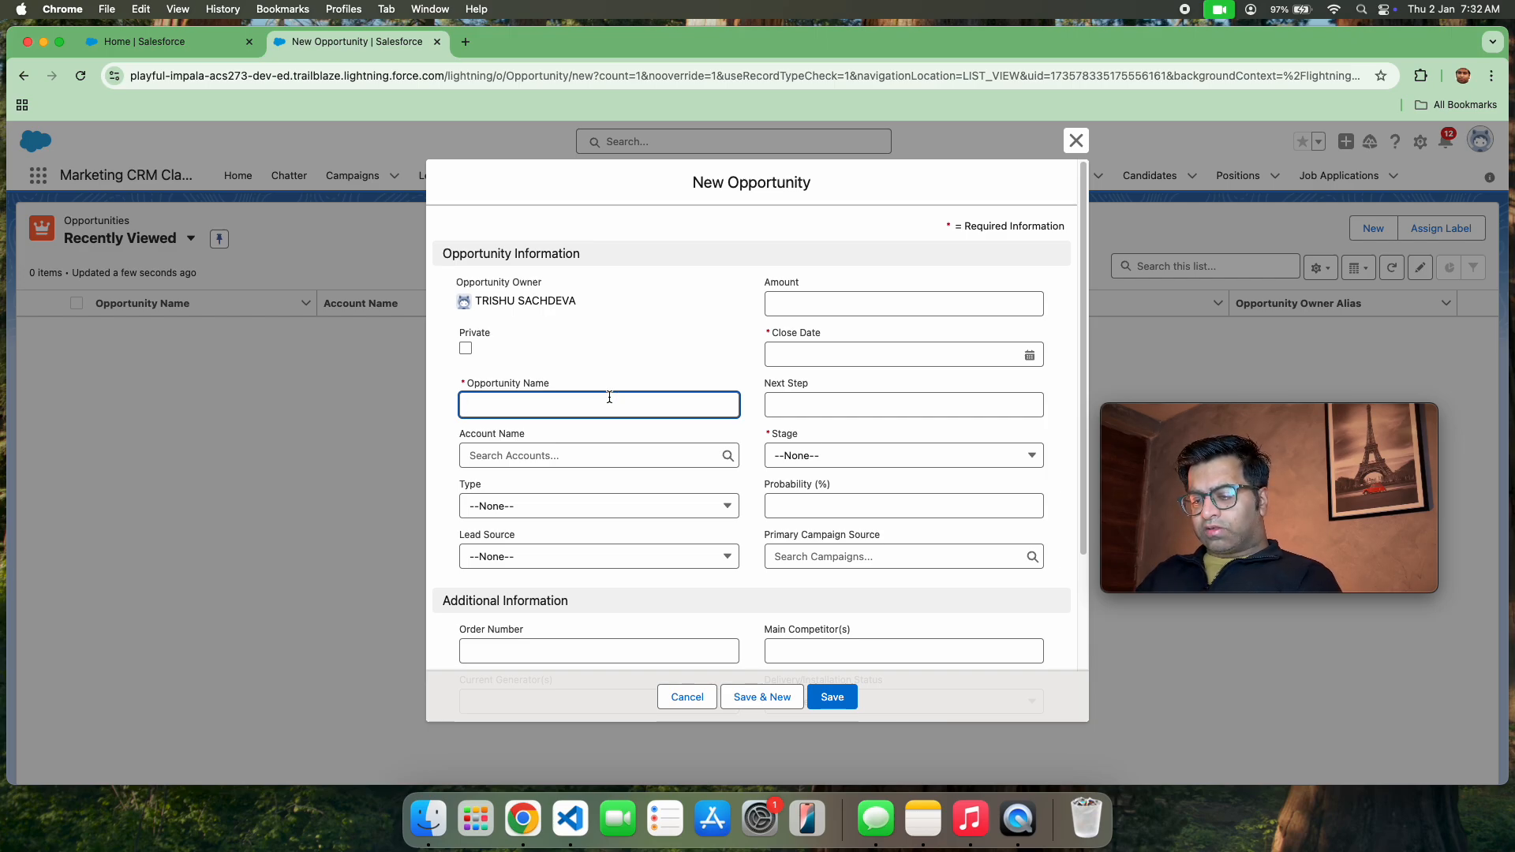
type("100 macbooks")
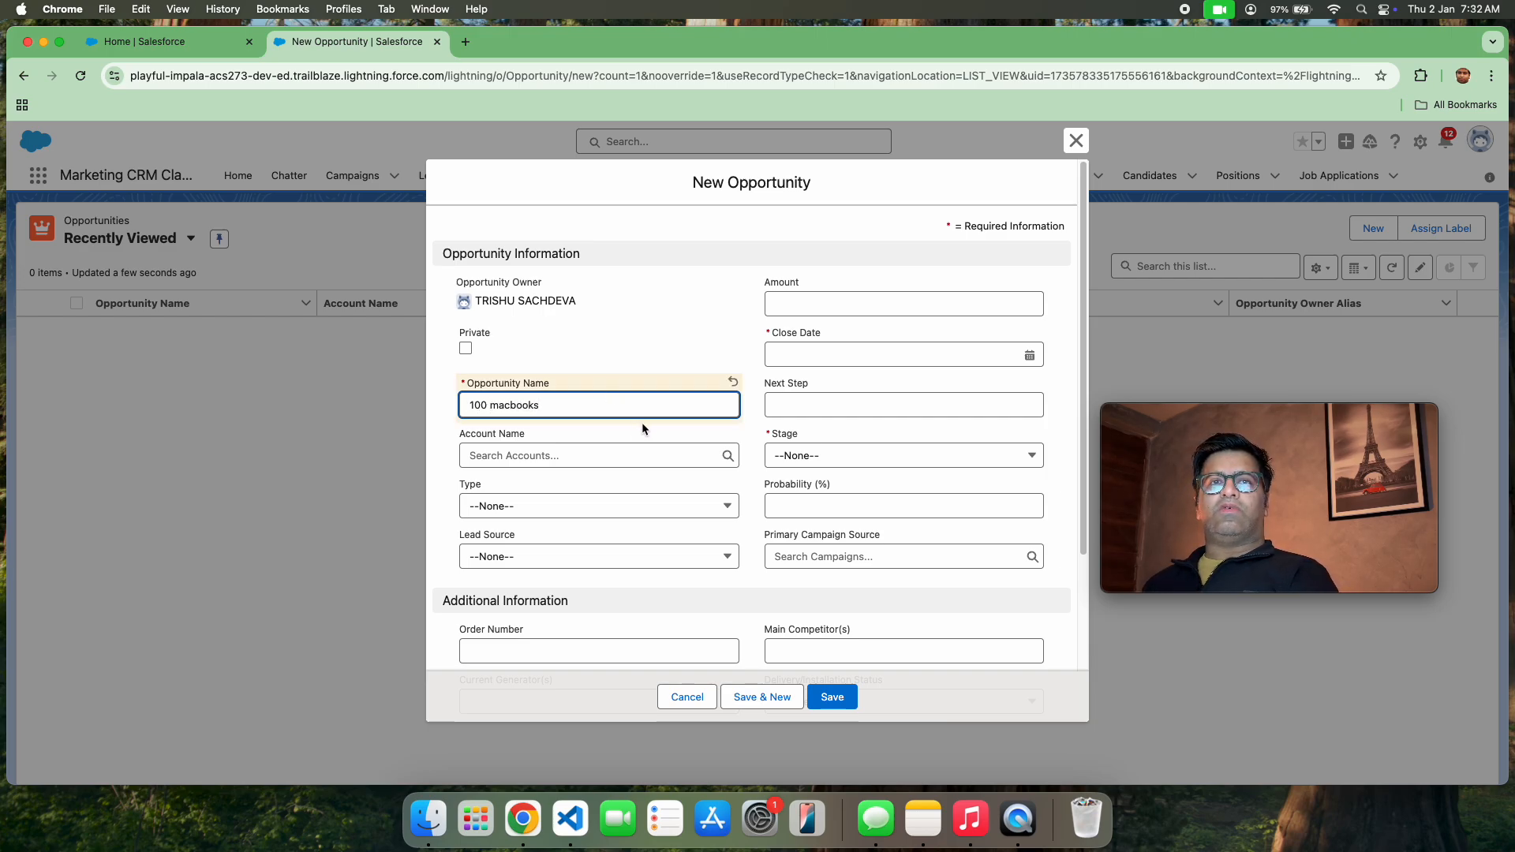
left_click(640, 443)
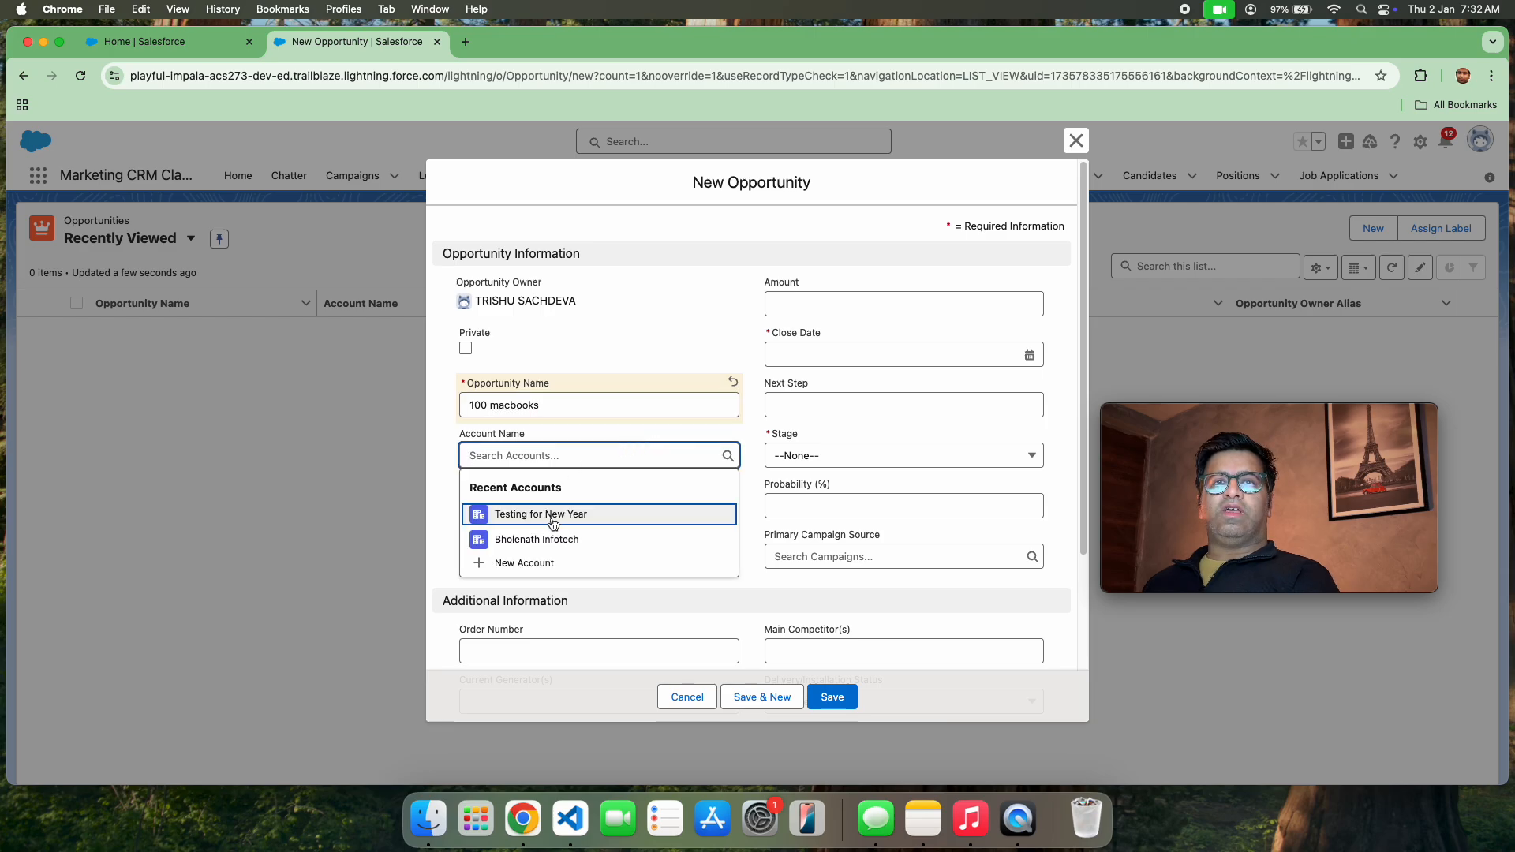
left_click(554, 518)
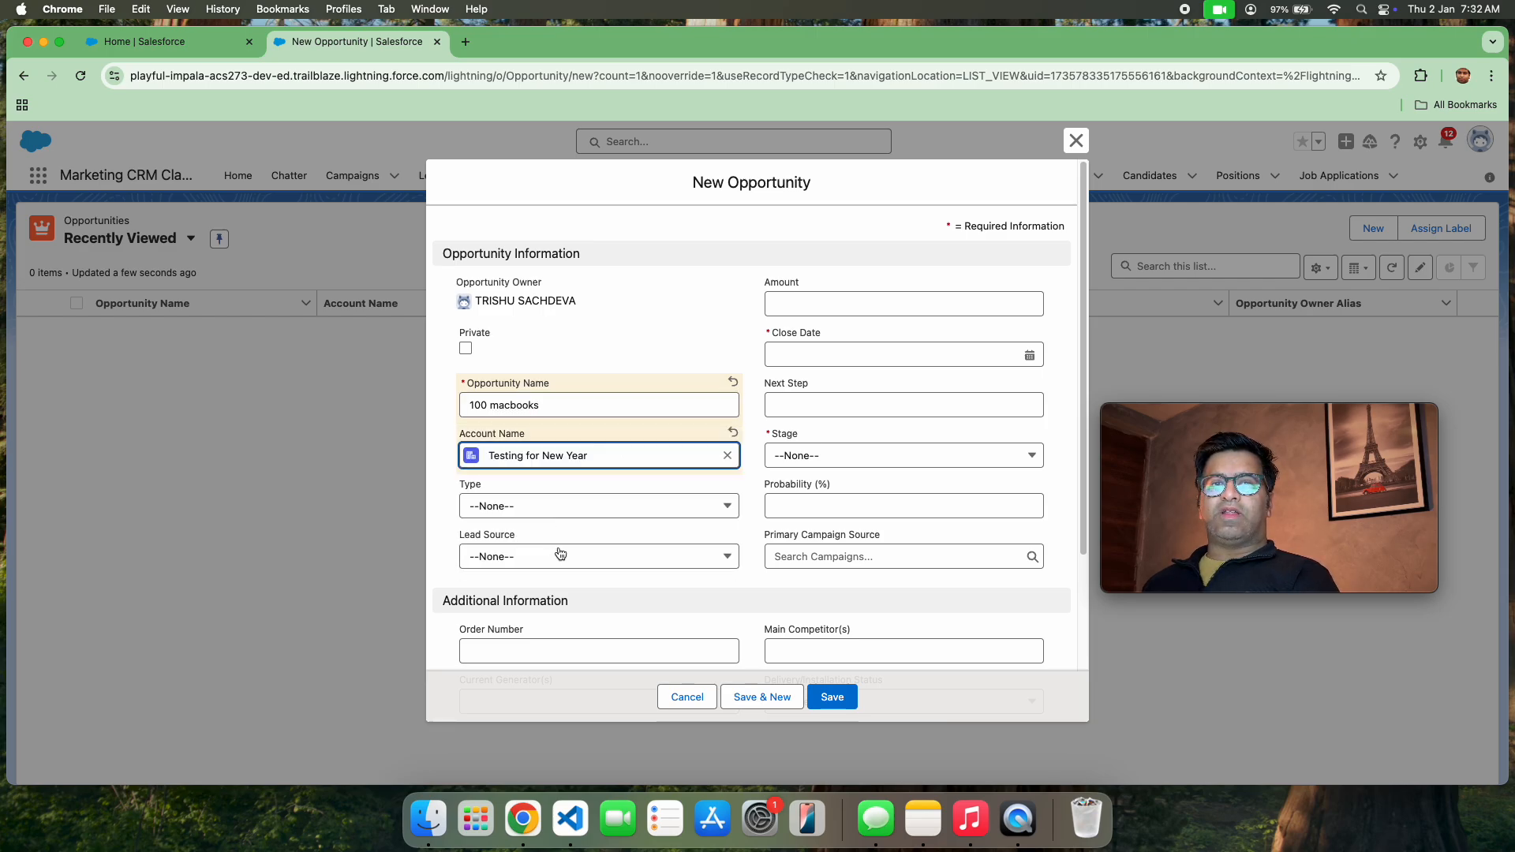
Set the new opportunity's stage to Needs Analysis and its close date to 22/01/2025, and save the record
scroll(606, 544, "down", 3)
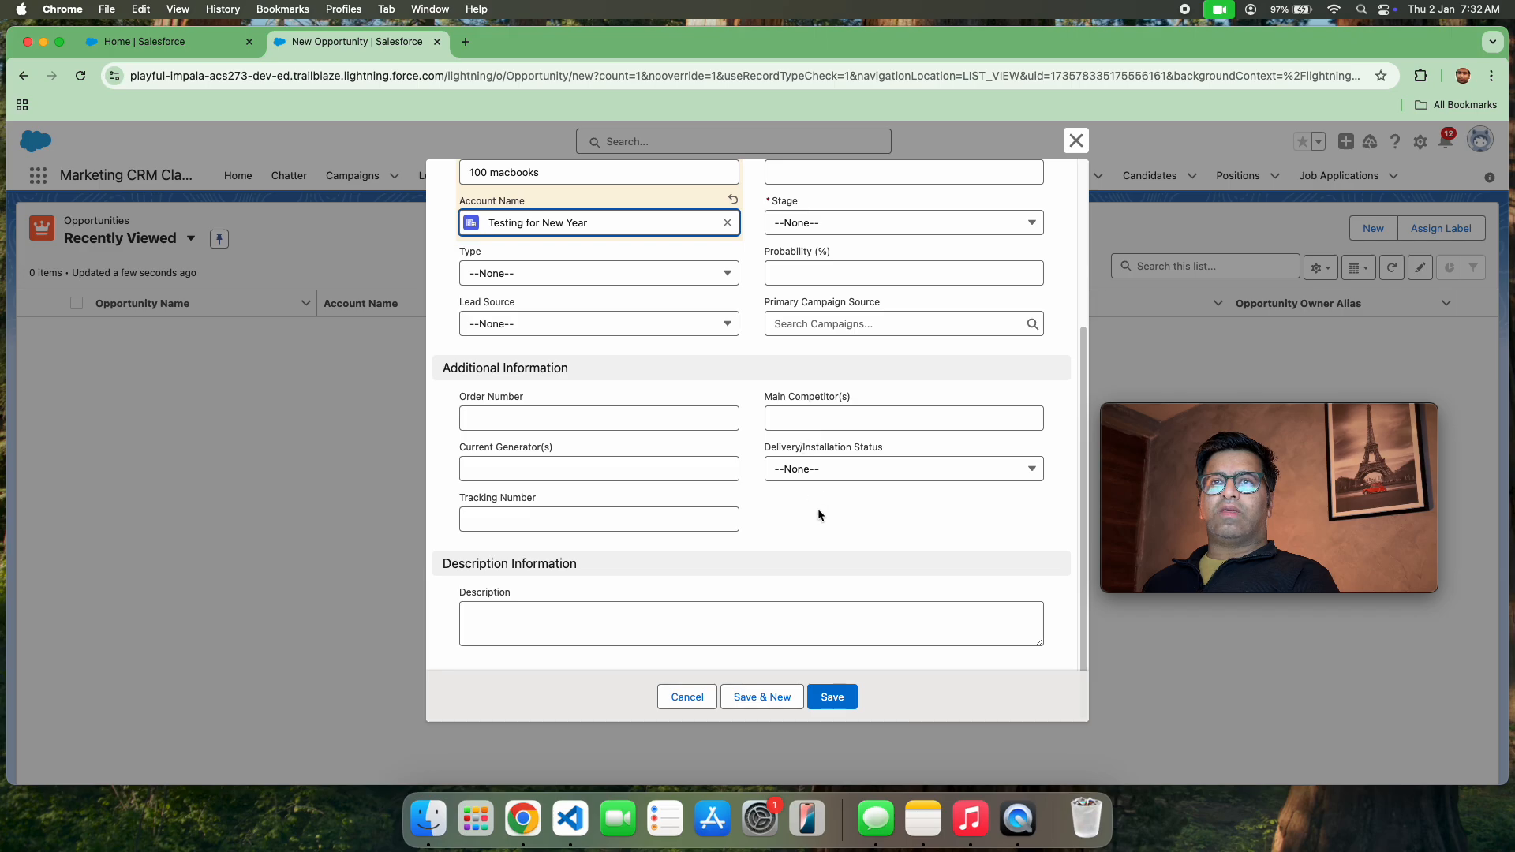
left_click(881, 223)
left_click(840, 332)
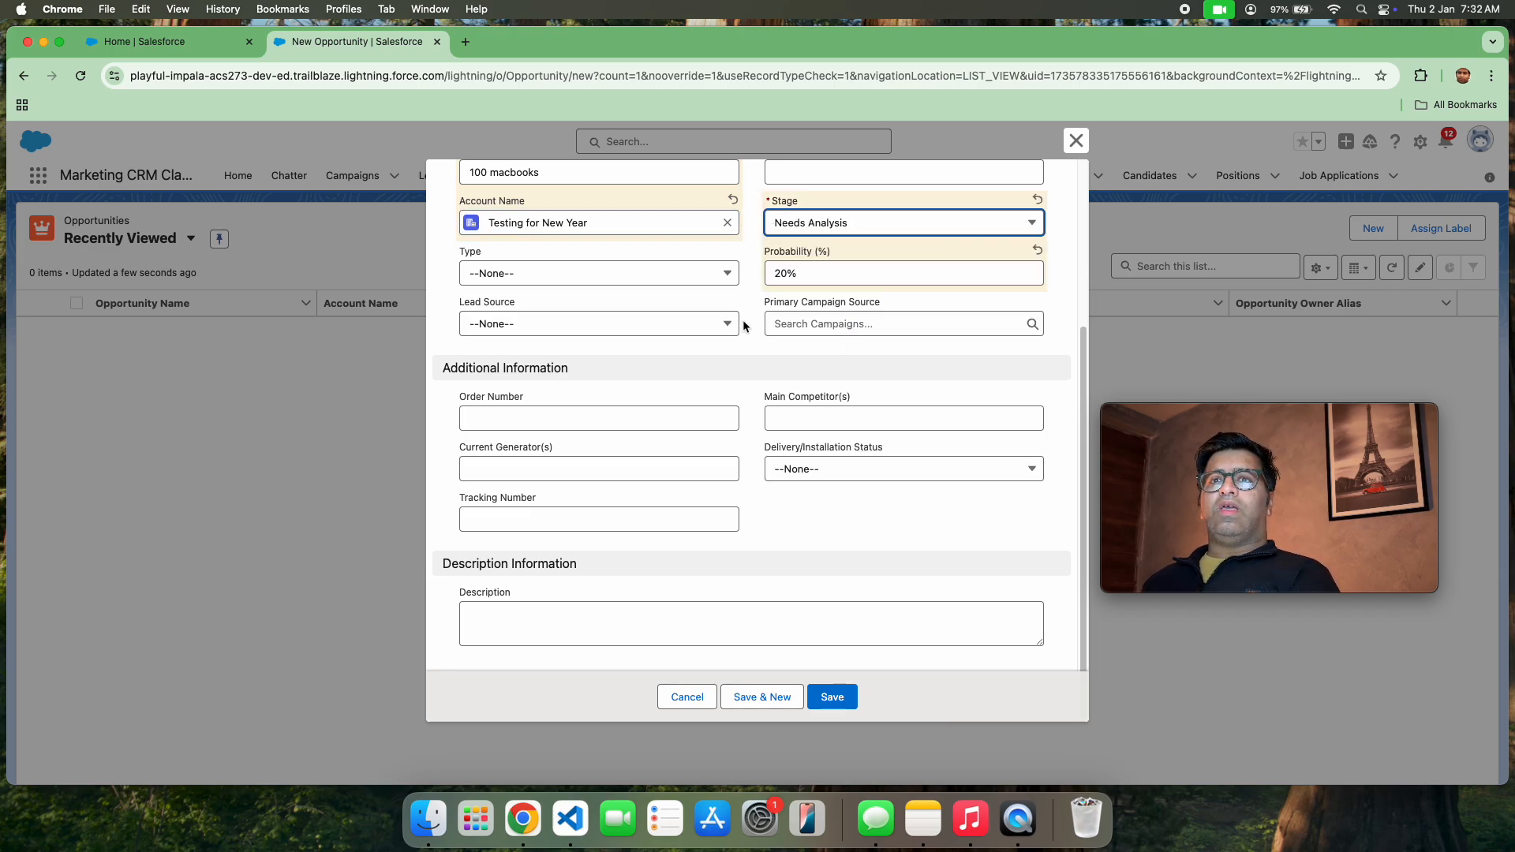
left_click(826, 696)
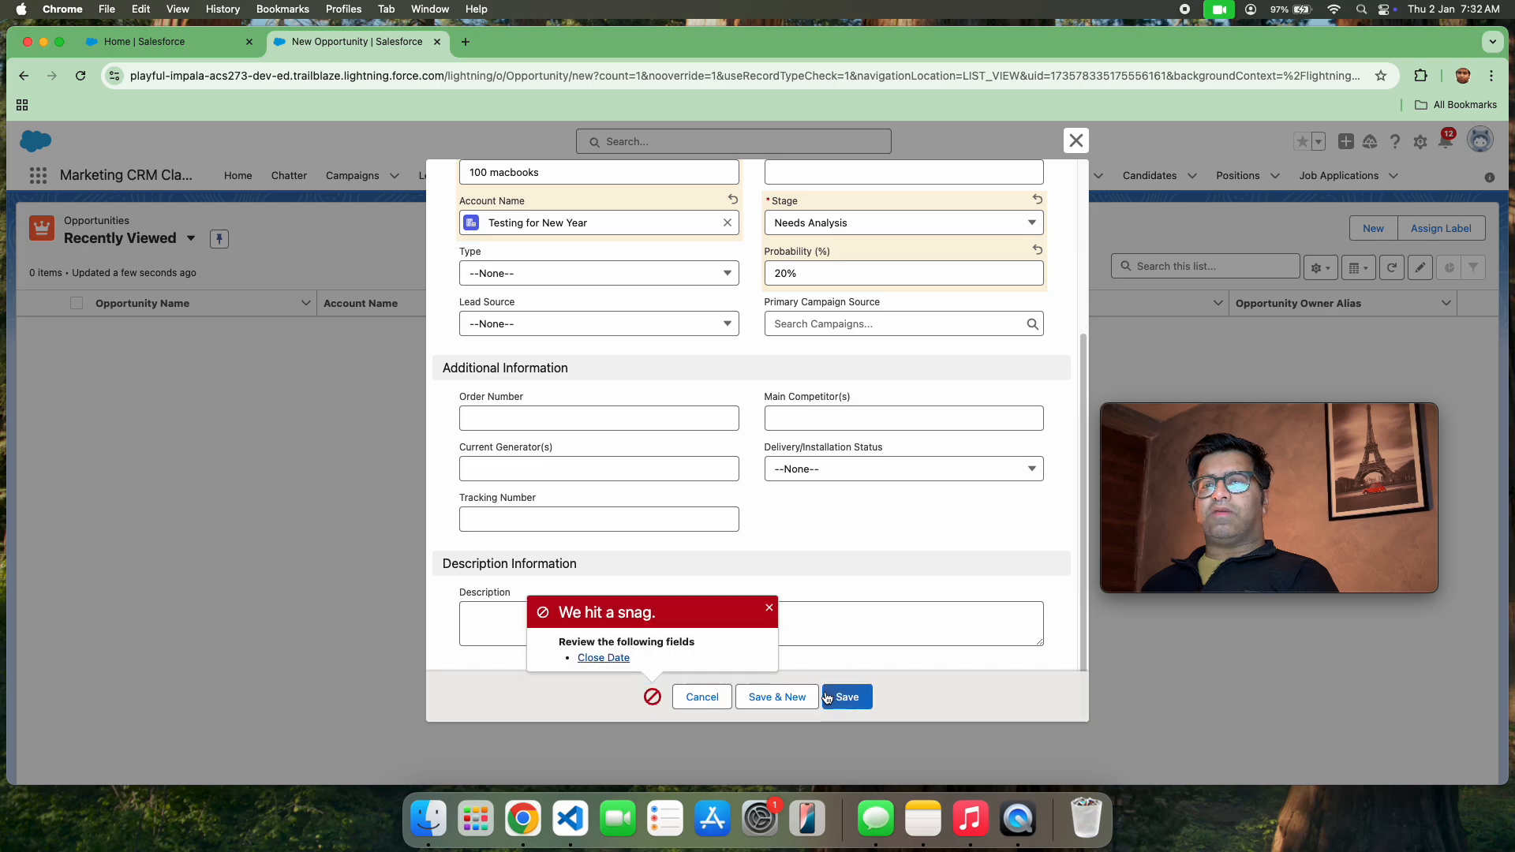
scroll(920, 366, "up", 5)
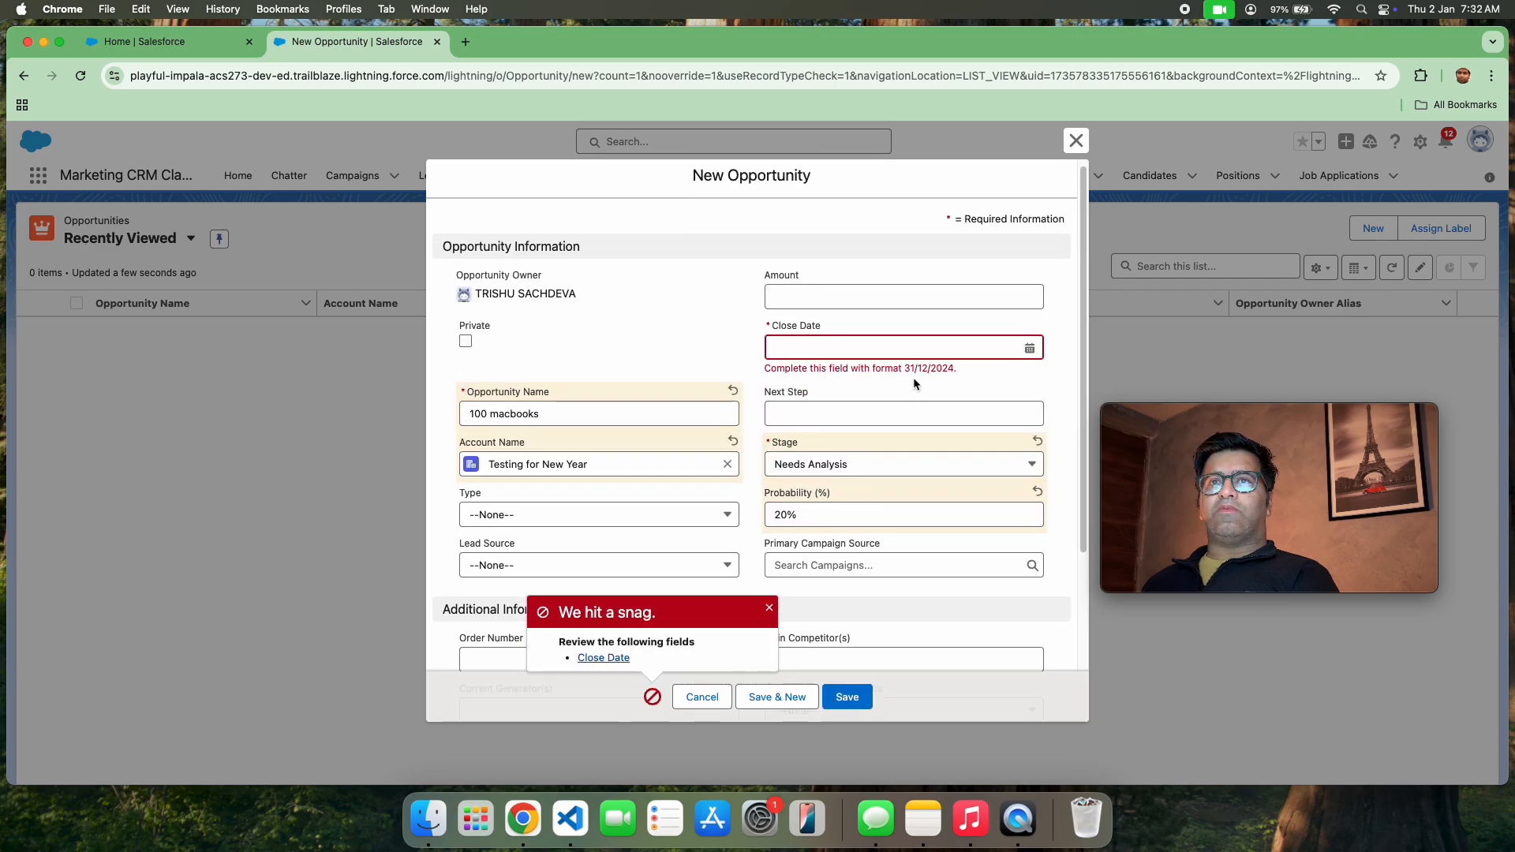
left_click(871, 355)
left_click(935, 547)
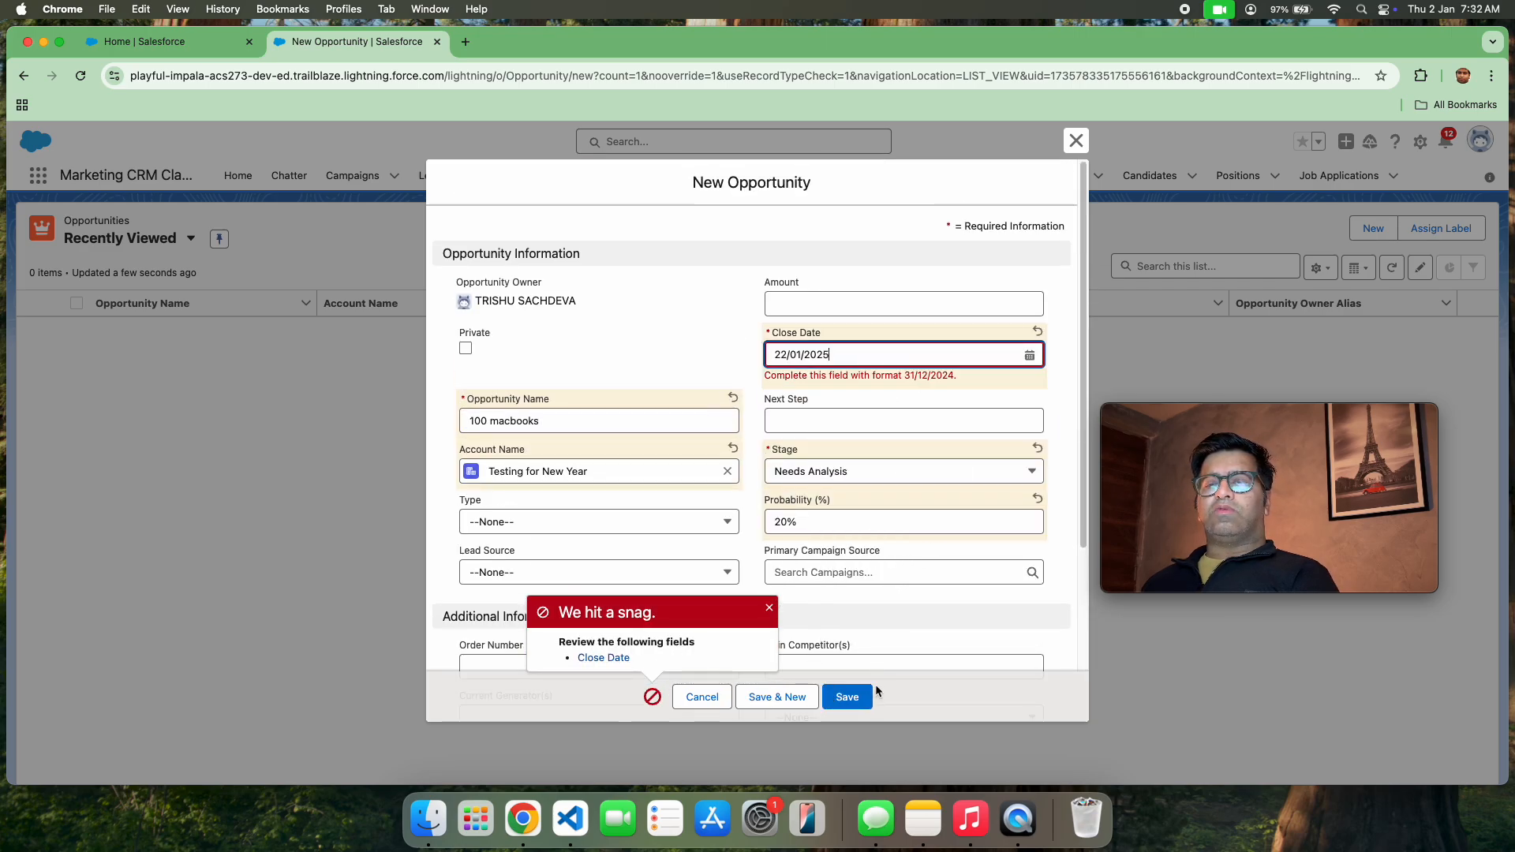
left_click(848, 697)
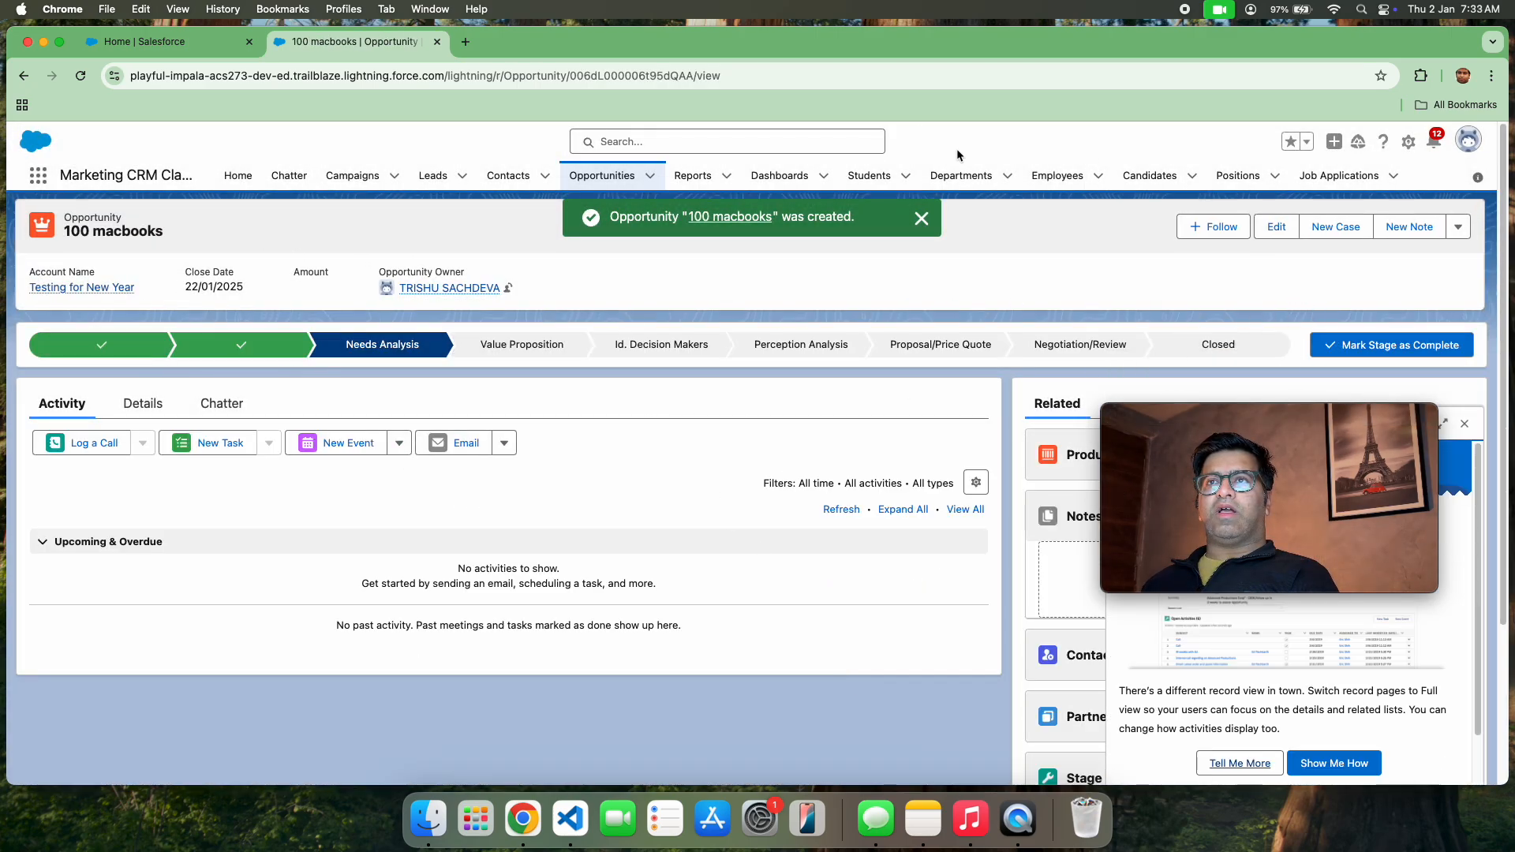
Close the 100 macbooks opportunity with the stage Closed Won and save the change
left_click(1218, 345)
left_click(1371, 346)
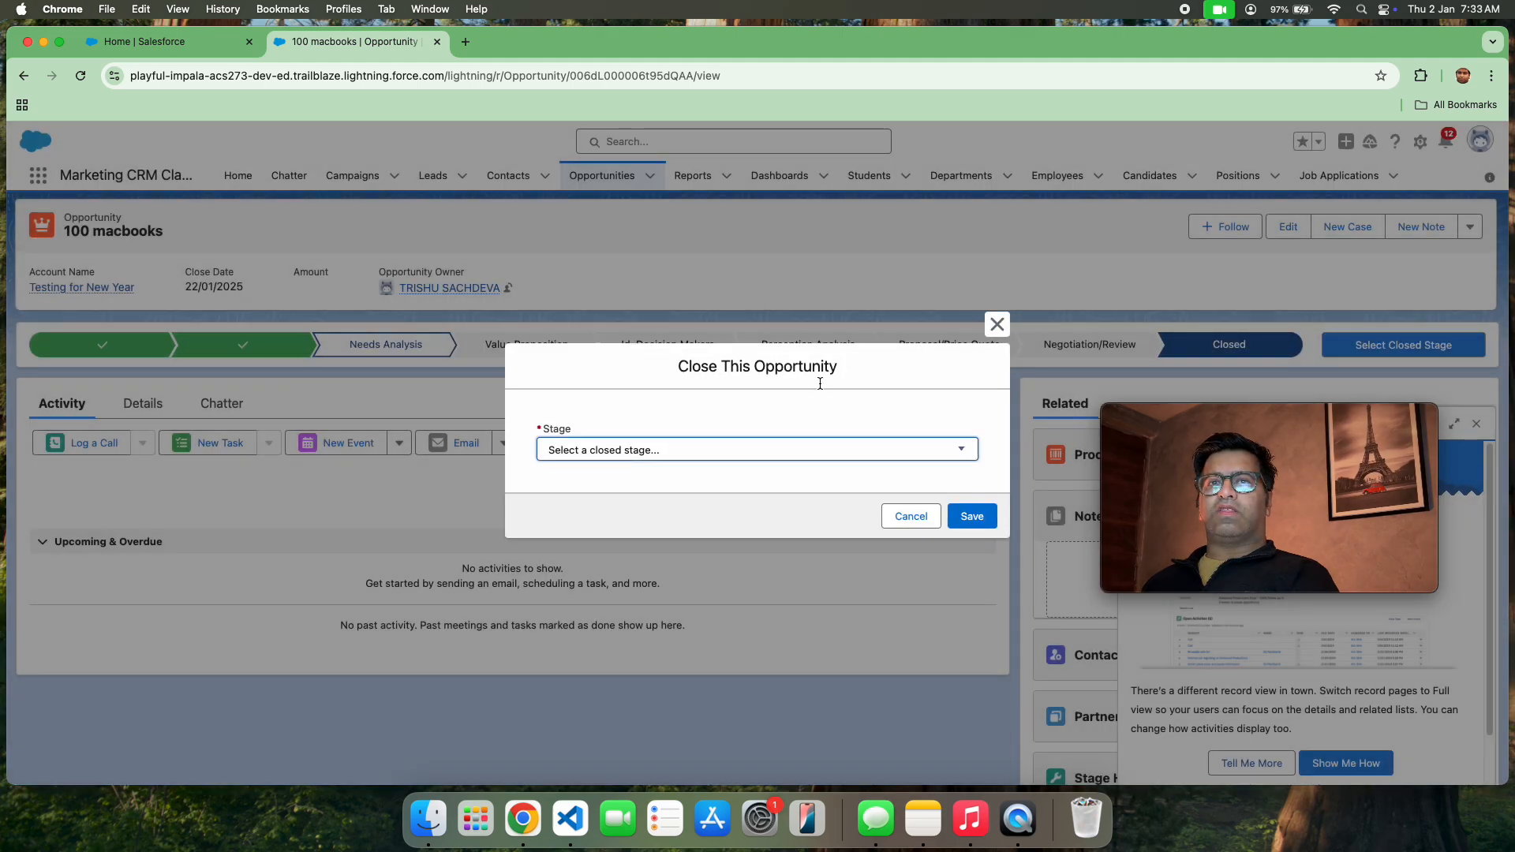
left_click(801, 448)
left_click(771, 466)
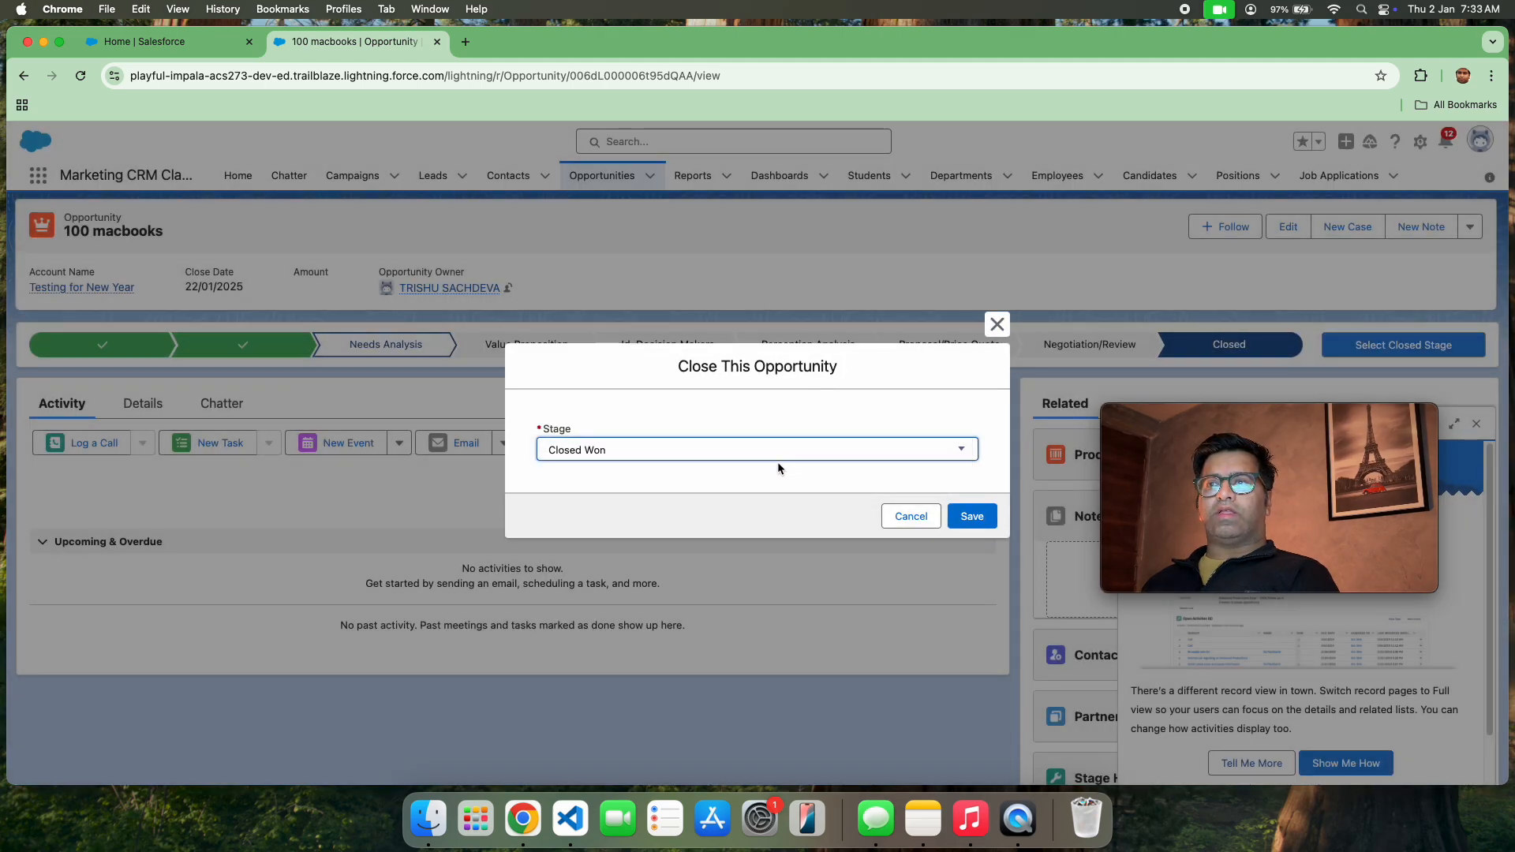
left_click(967, 520)
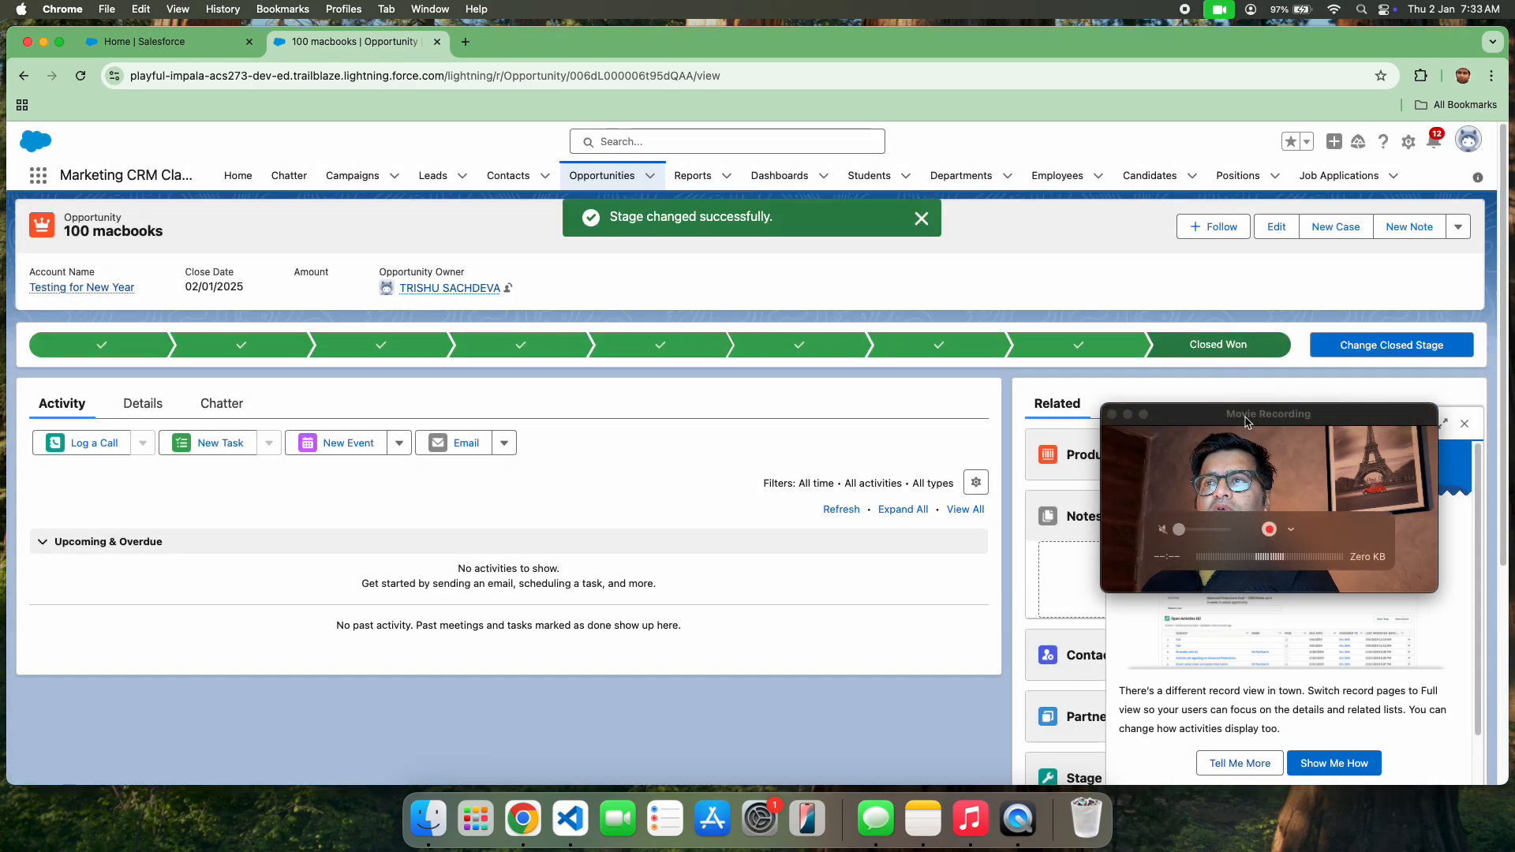
Dismiss the record page settings prompt and look over the 100 macbooks opportunity's related lists
left_click_drag(1262, 489, 654, 434)
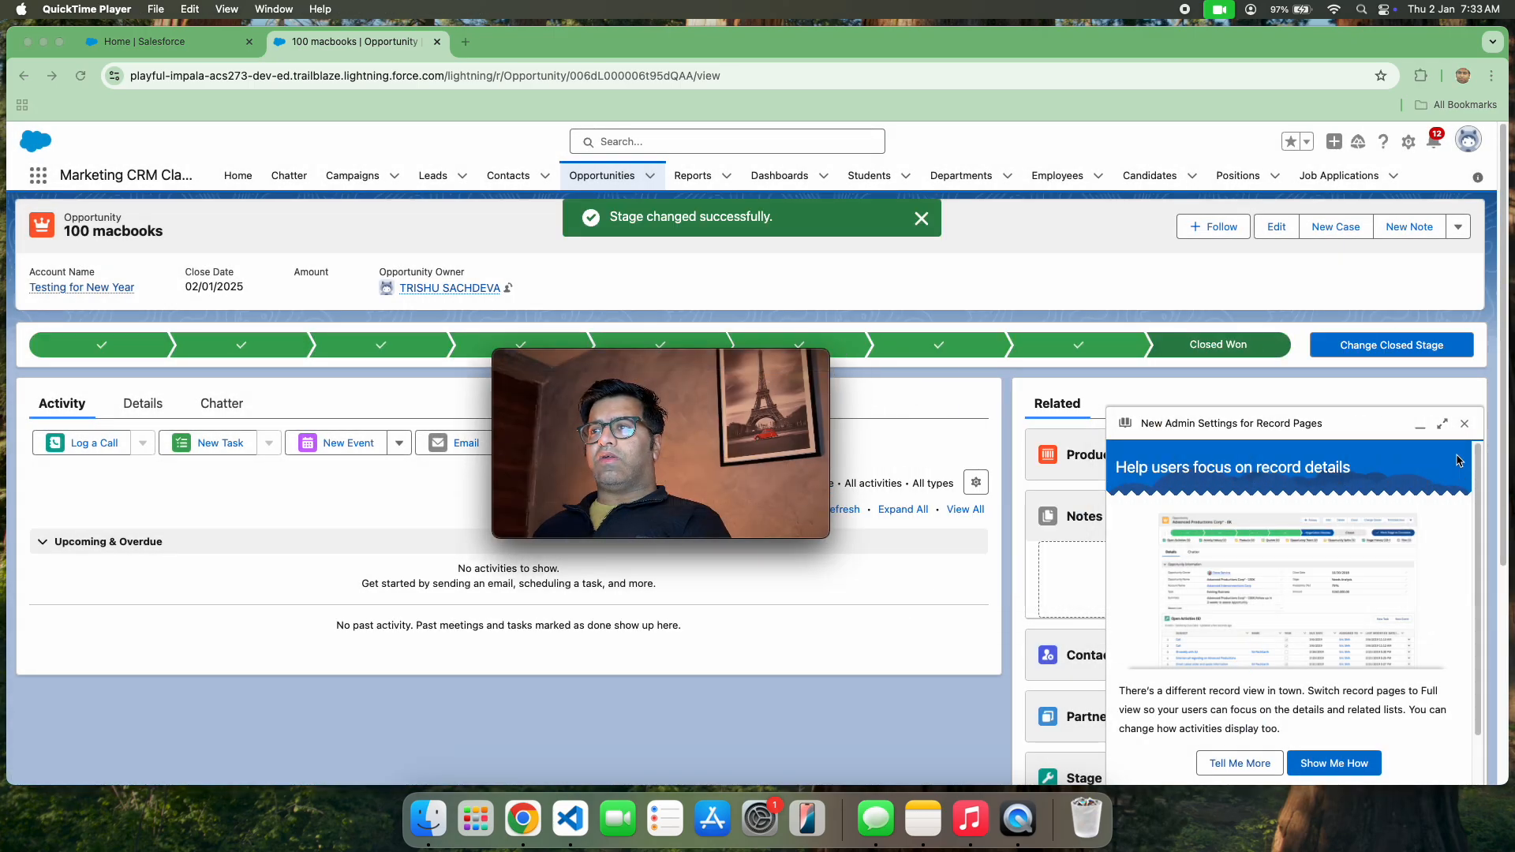
left_click(1463, 430)
left_click(1464, 426)
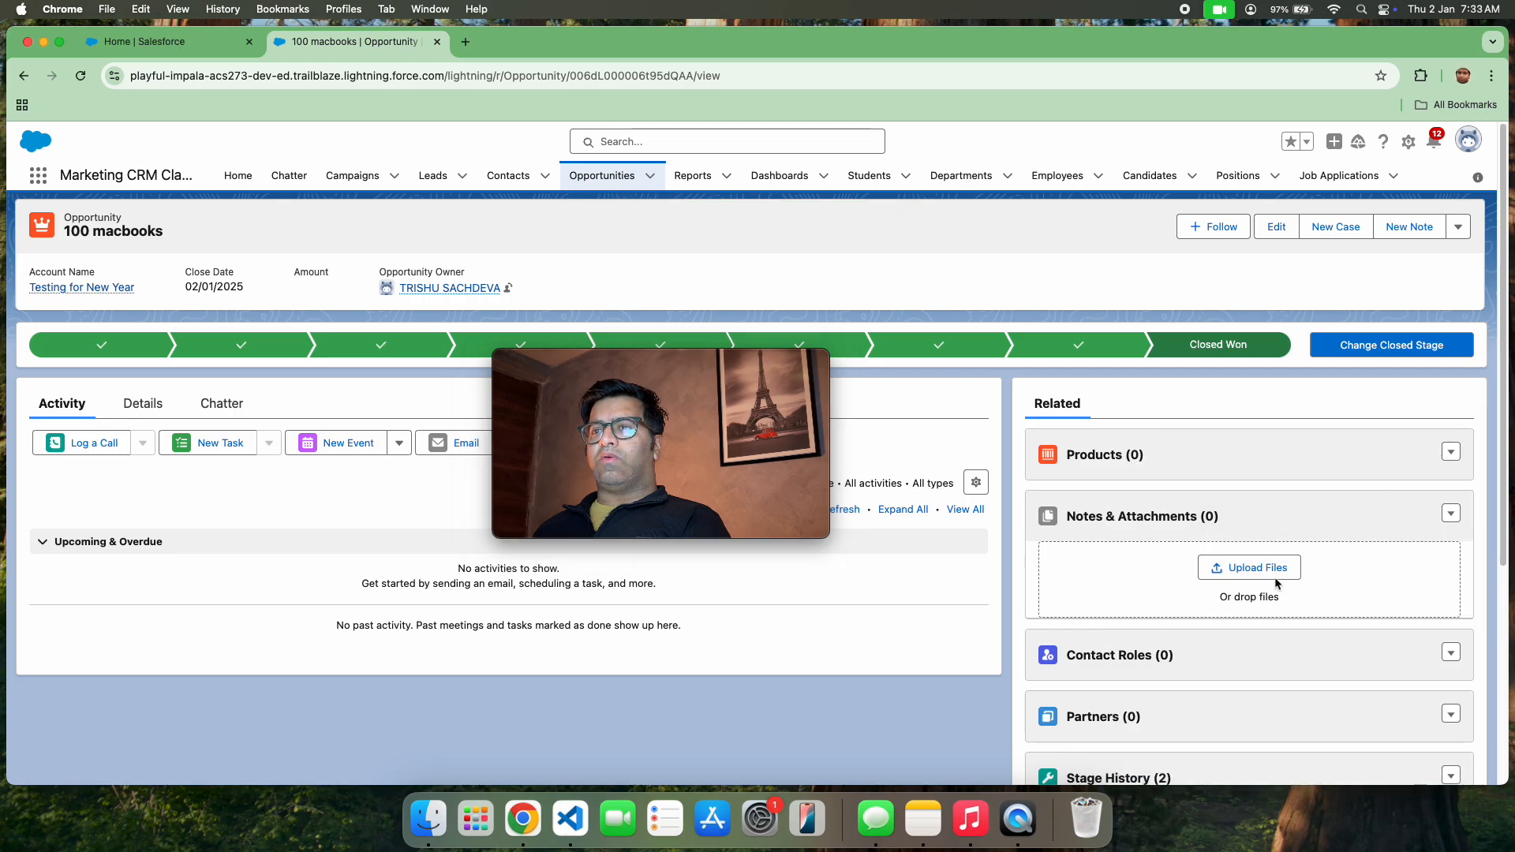
scroll(1252, 603, "down", 5)
scroll(1255, 606, "up", 5)
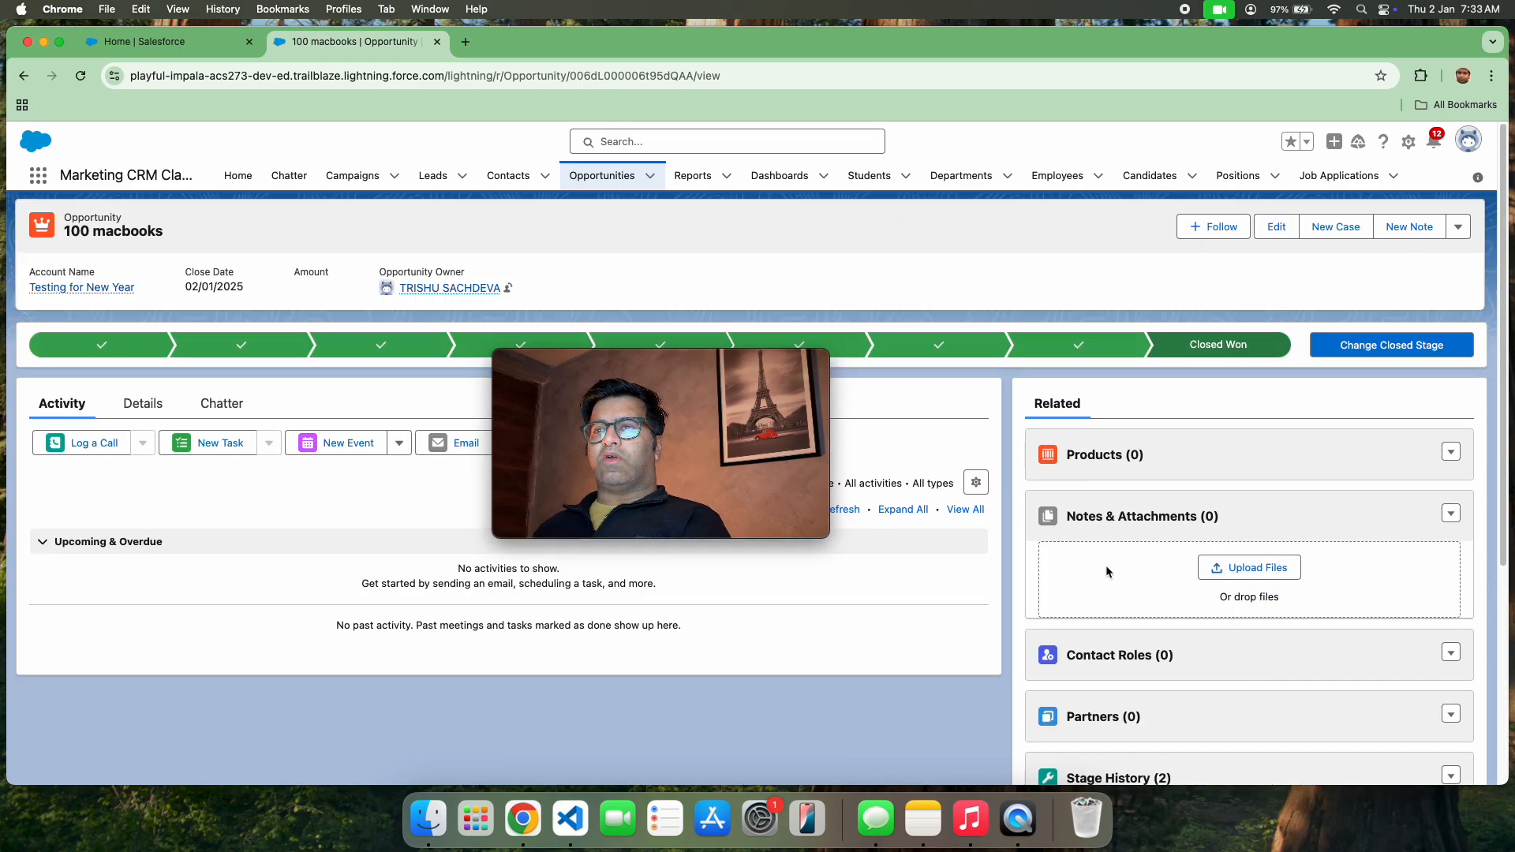
Find the Contracts object by searching for "contra" and display its All Contracts list view
left_click(38, 175)
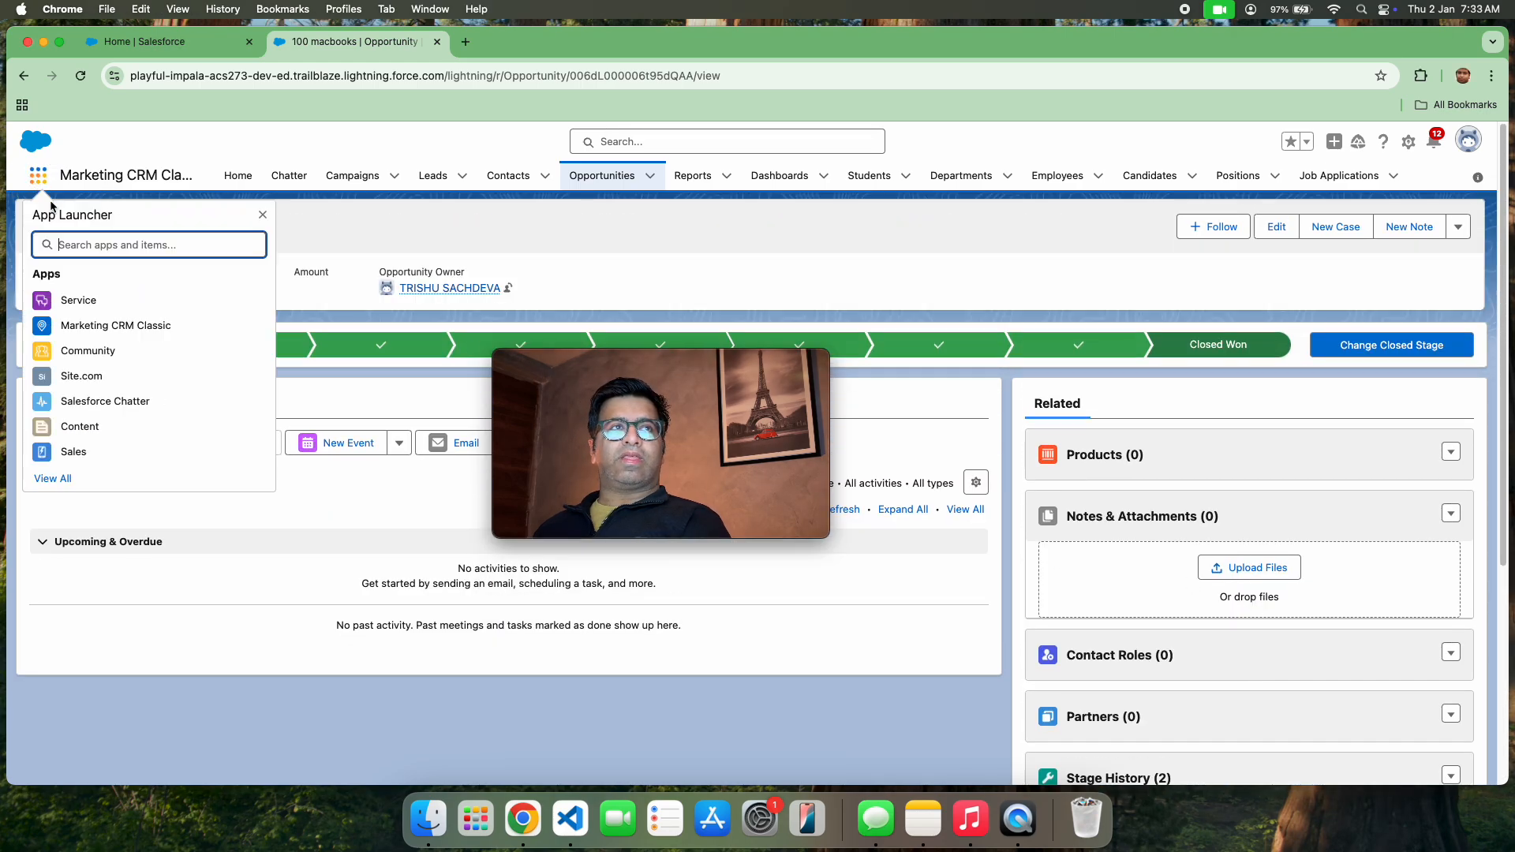
type("co")
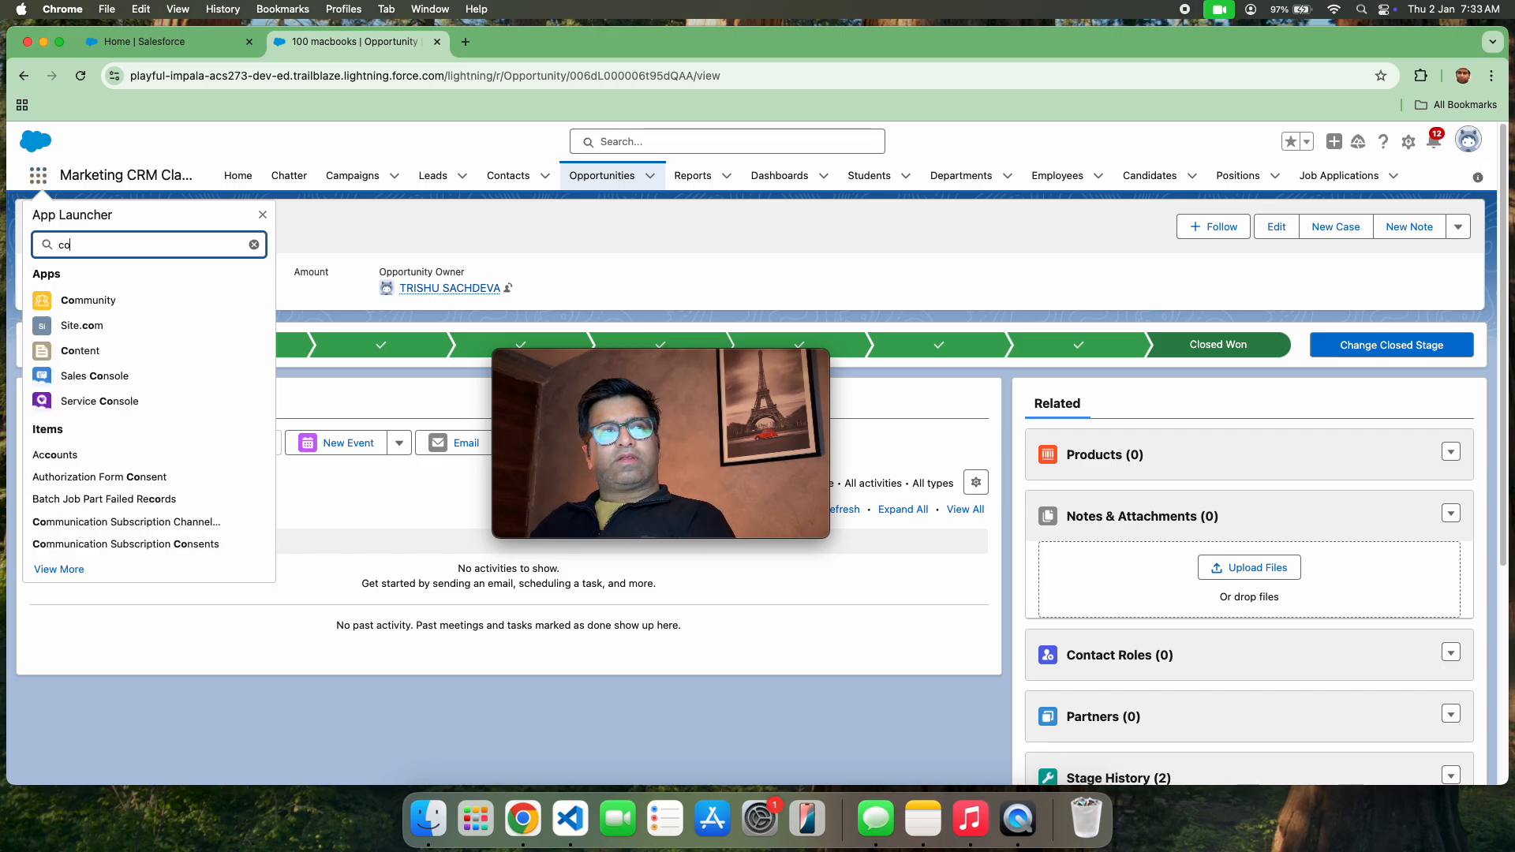
type("ntr")
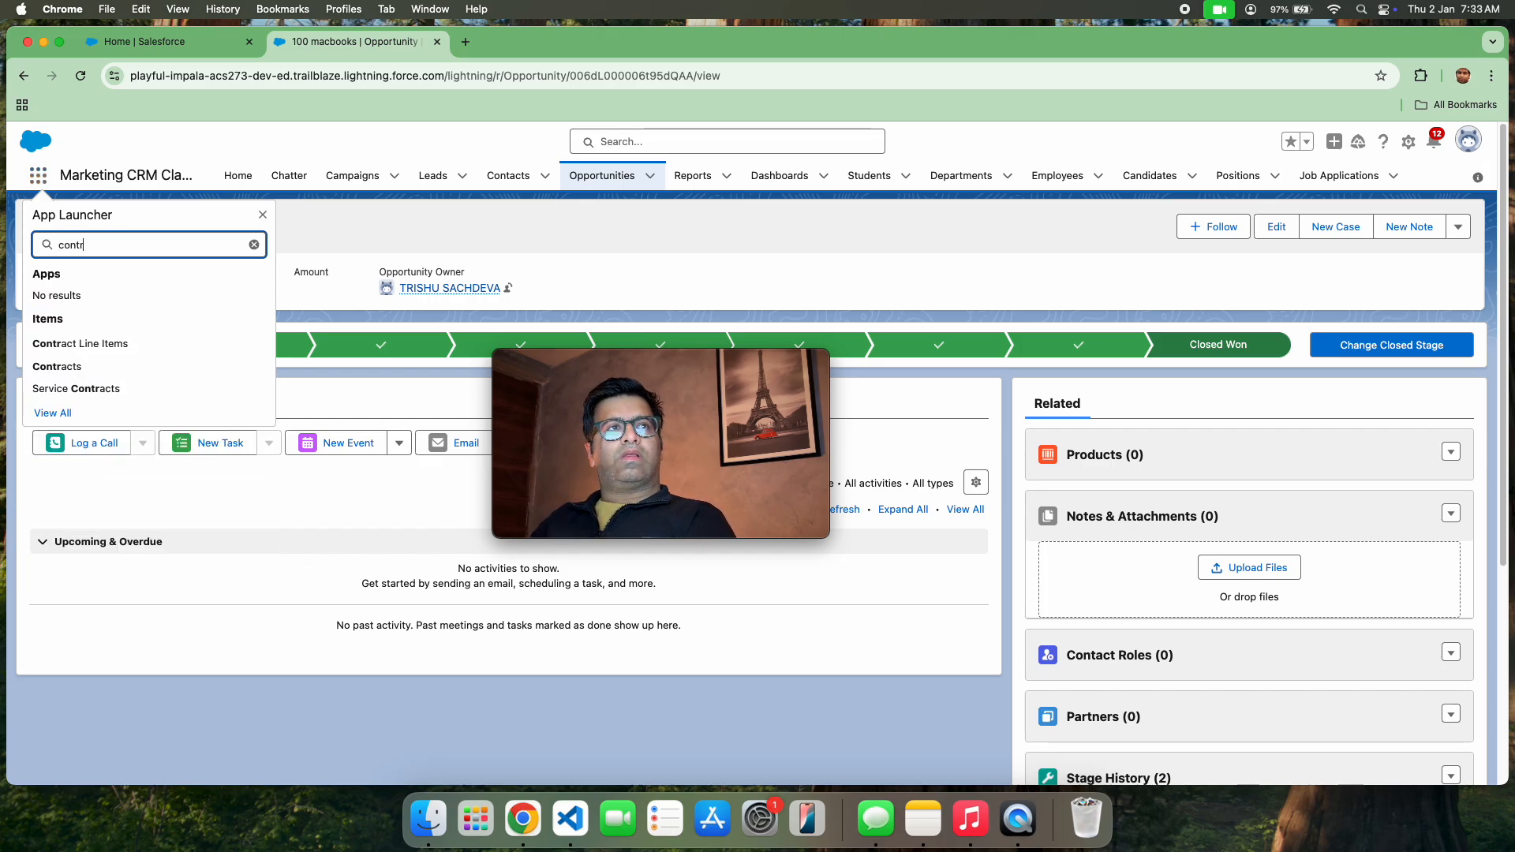
type("a")
left_click(66, 366)
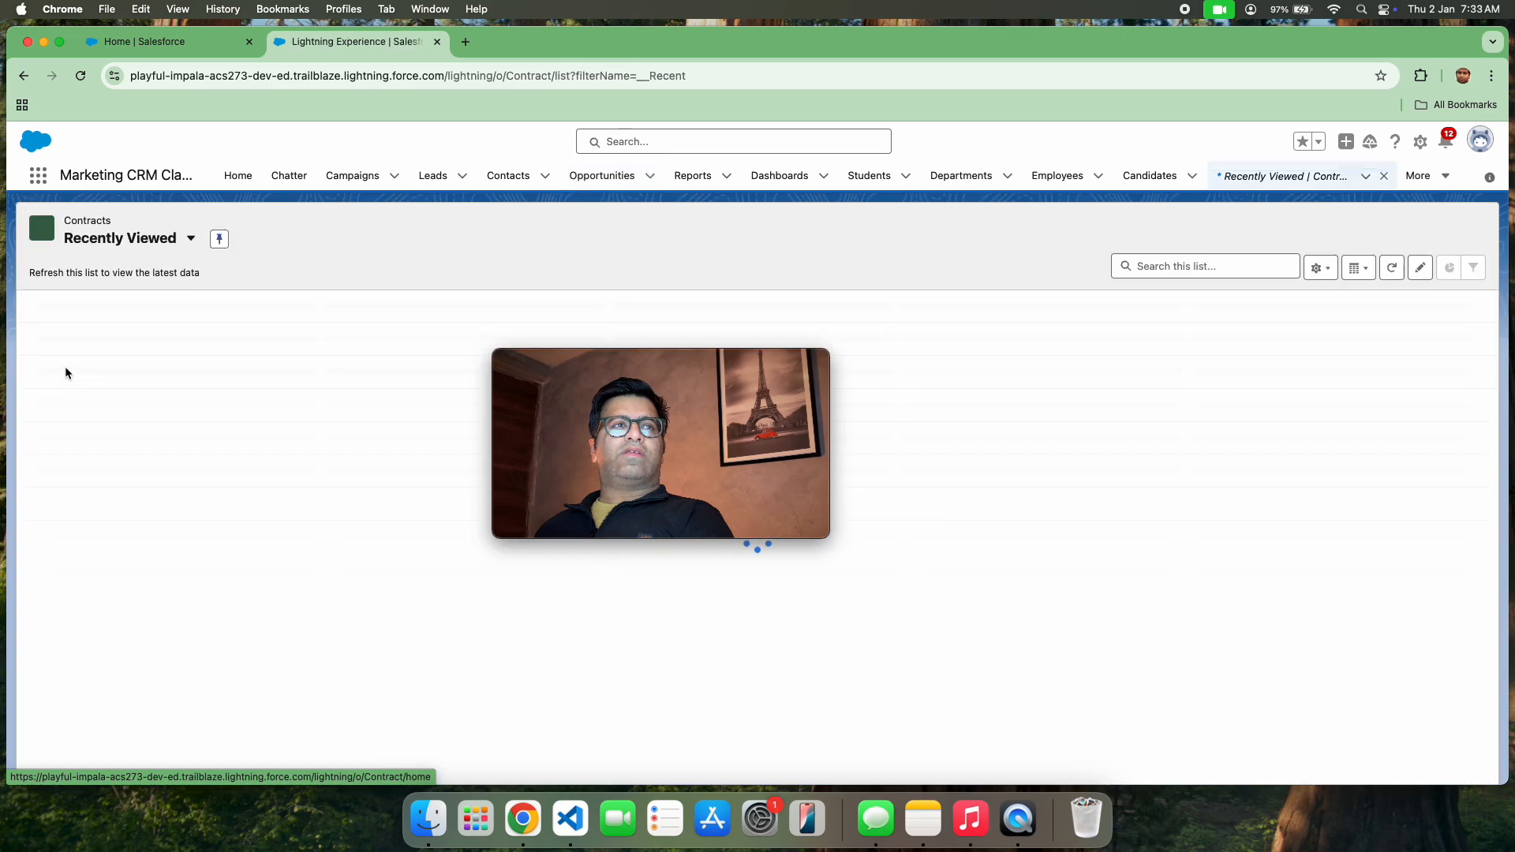
left_click(188, 245)
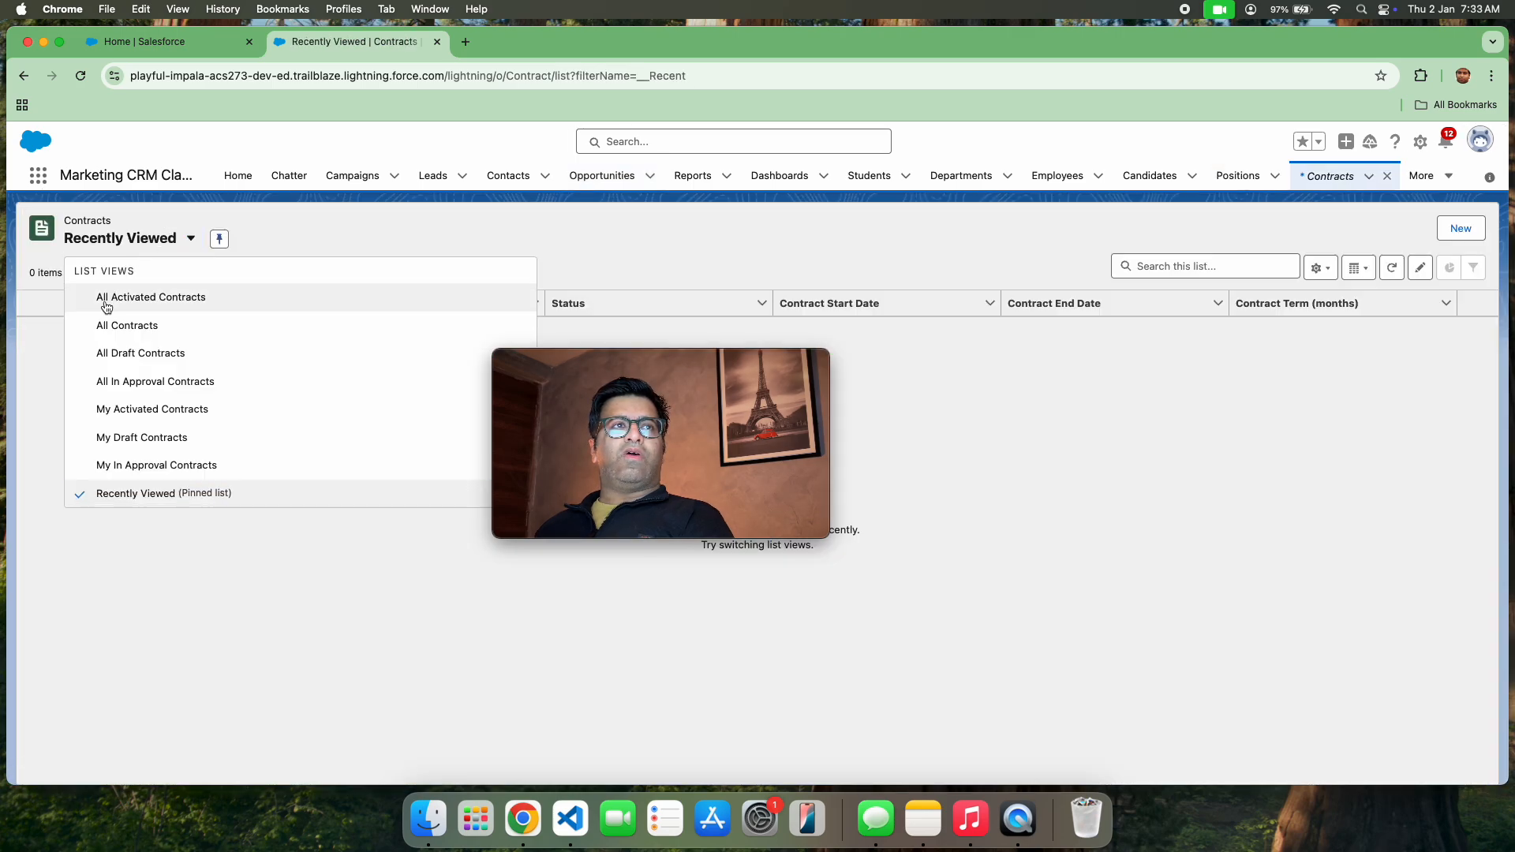
left_click(118, 327)
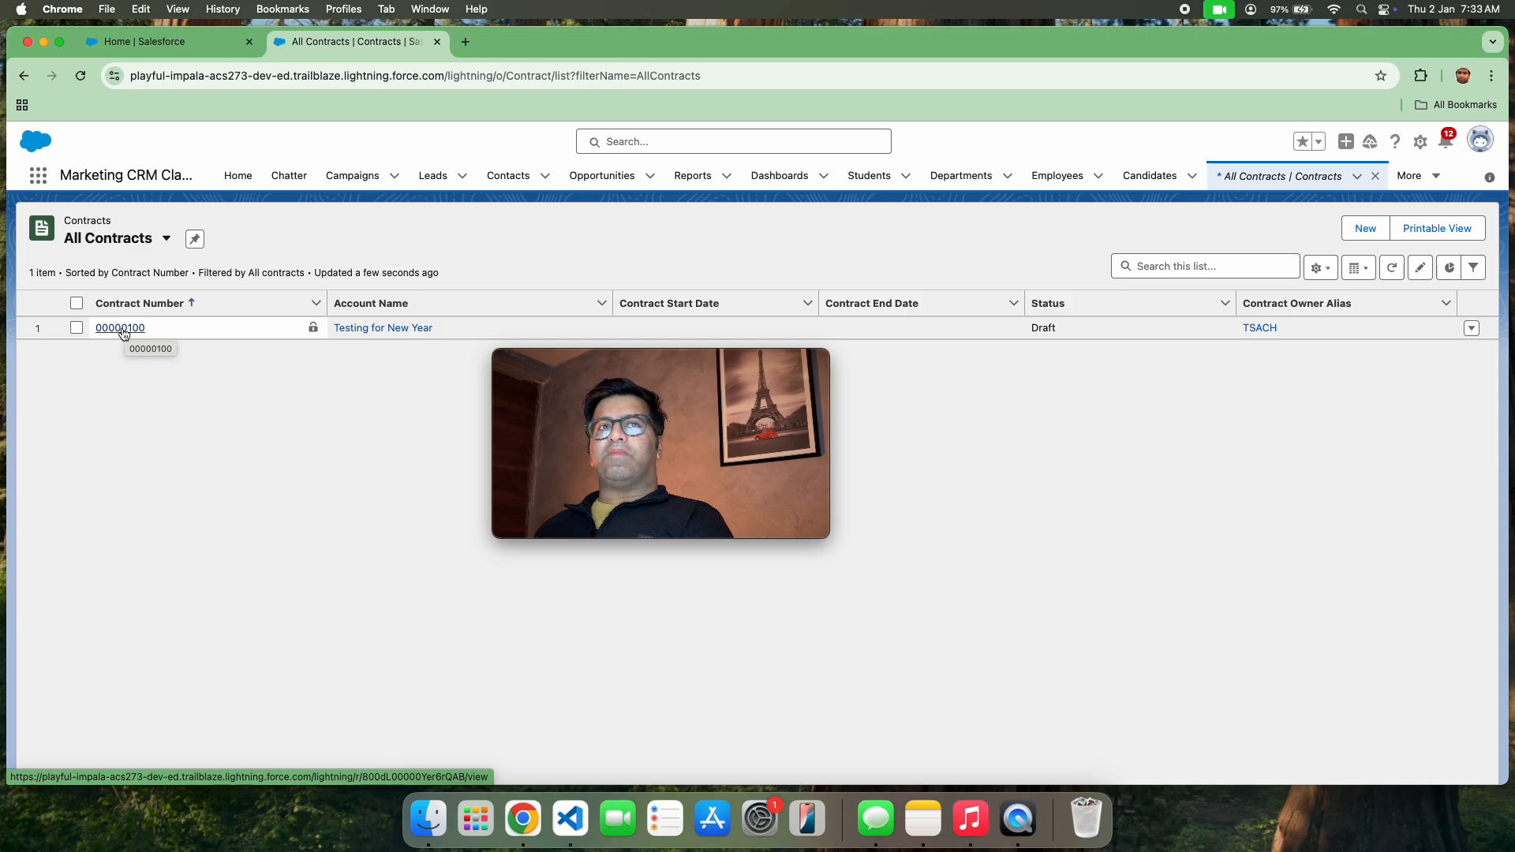
Open the draft contract of the account Testing for New Year and review its detail fields
left_click(124, 328)
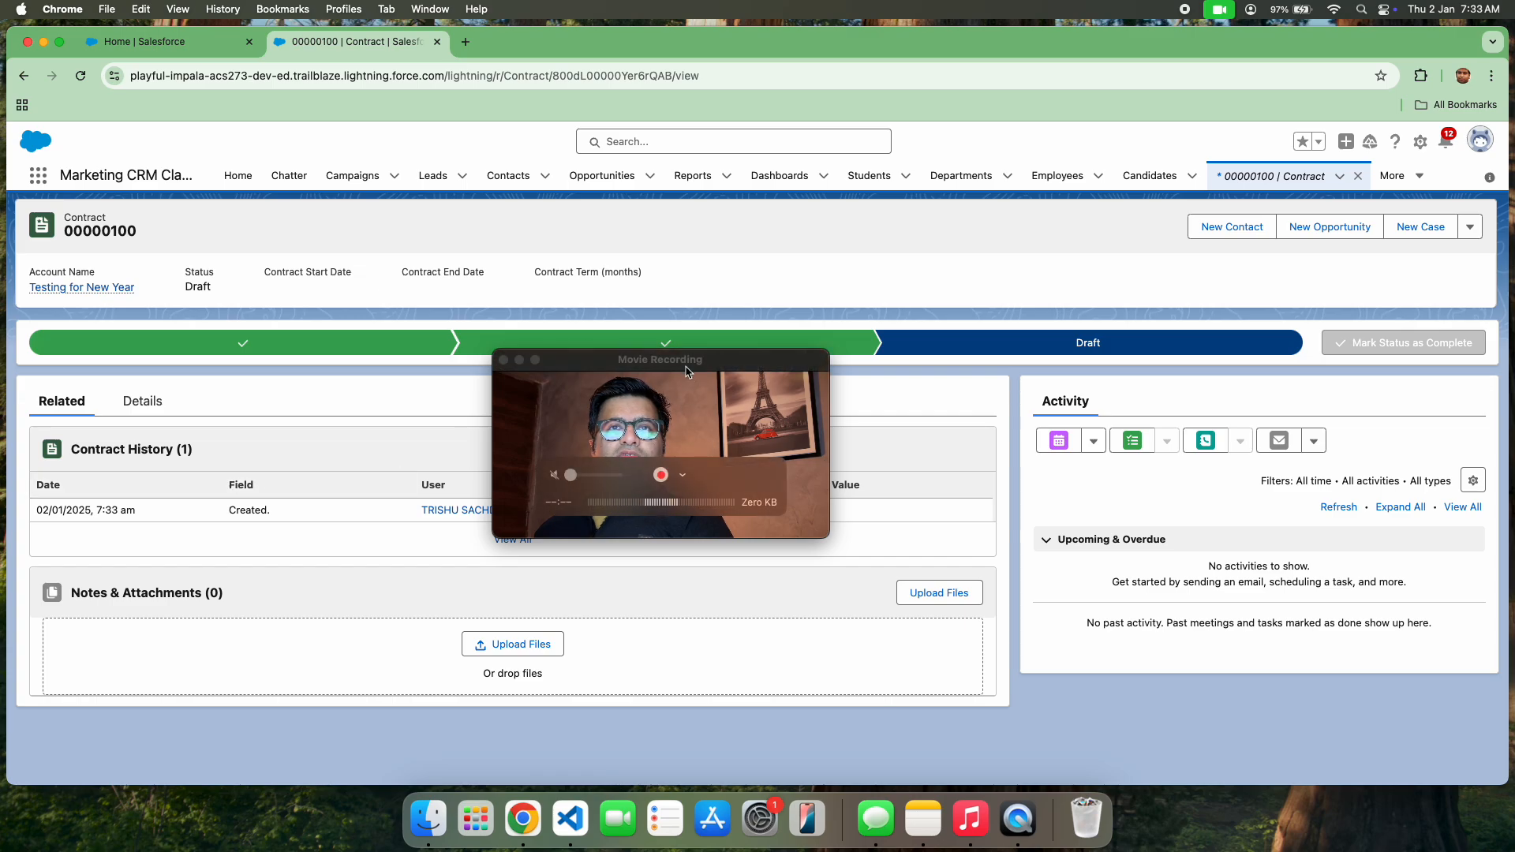
left_click_drag(686, 362, 1290, 426)
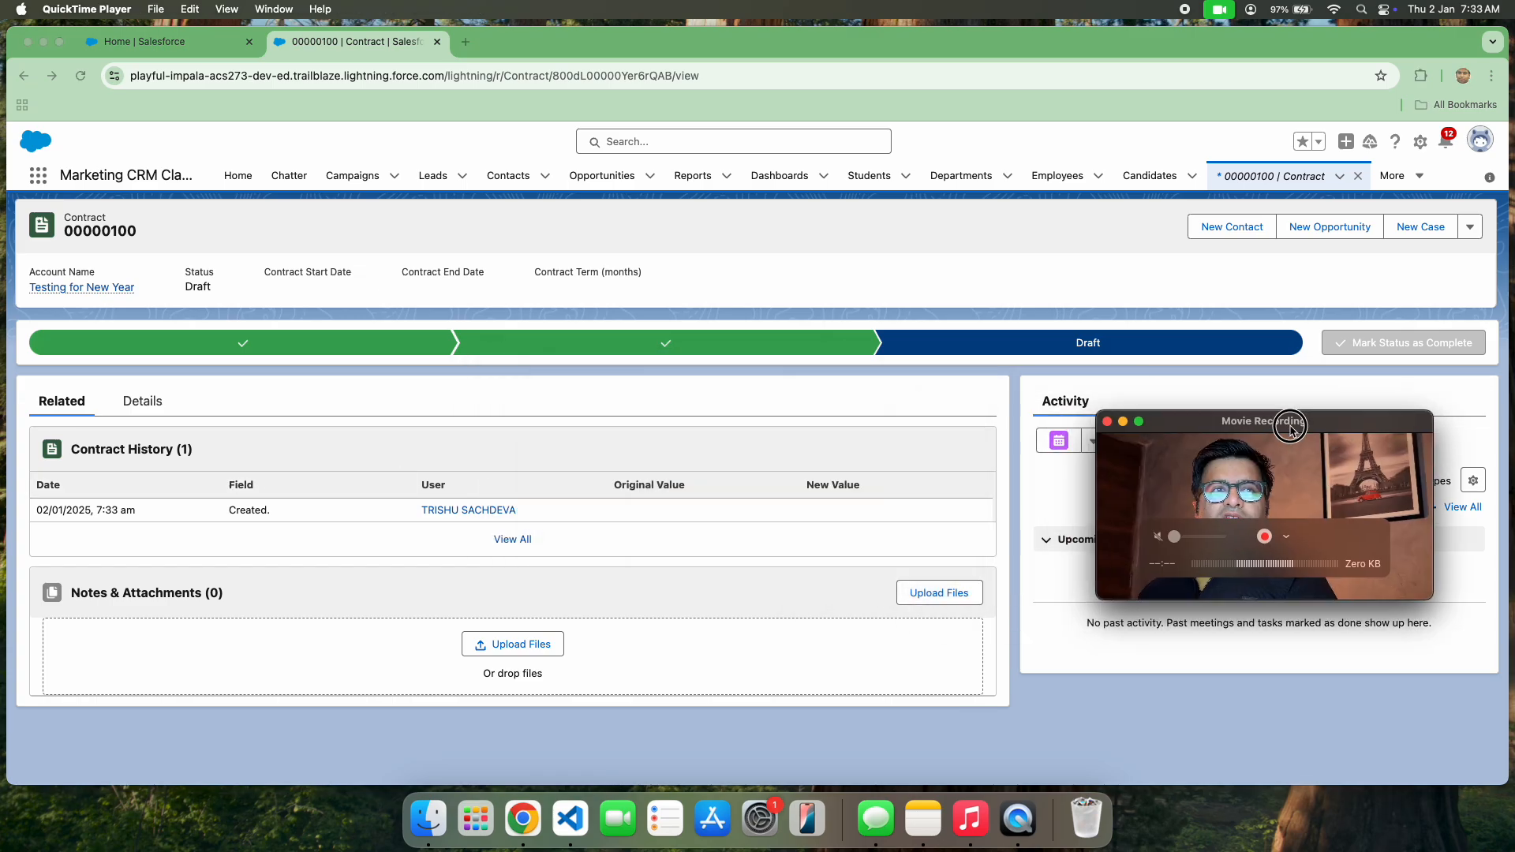
left_click(148, 404)
left_click(149, 404)
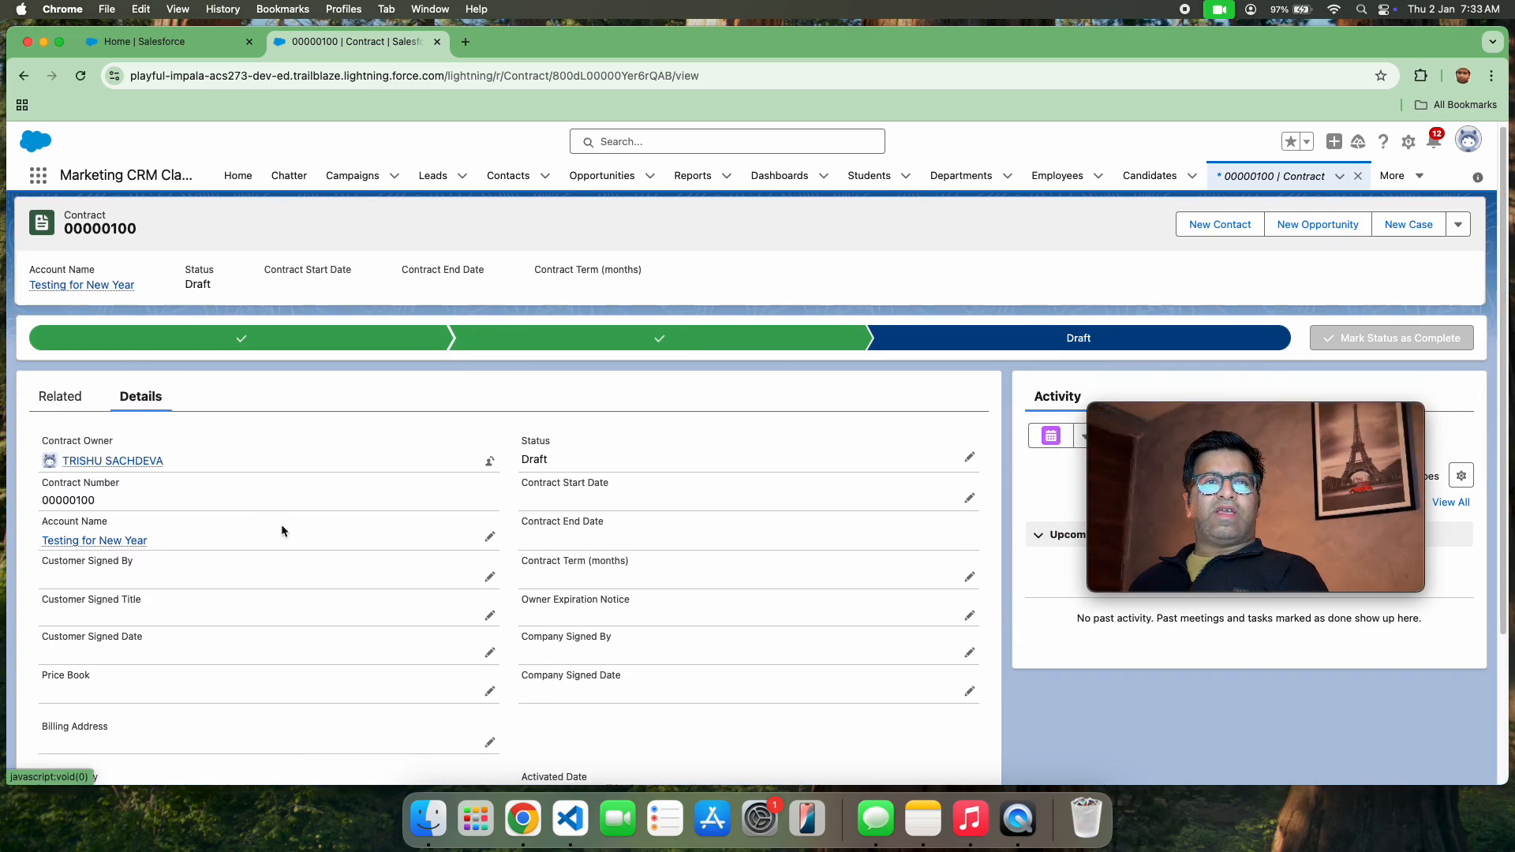
scroll(277, 521, "down", 2)
mouse_move(118, 455)
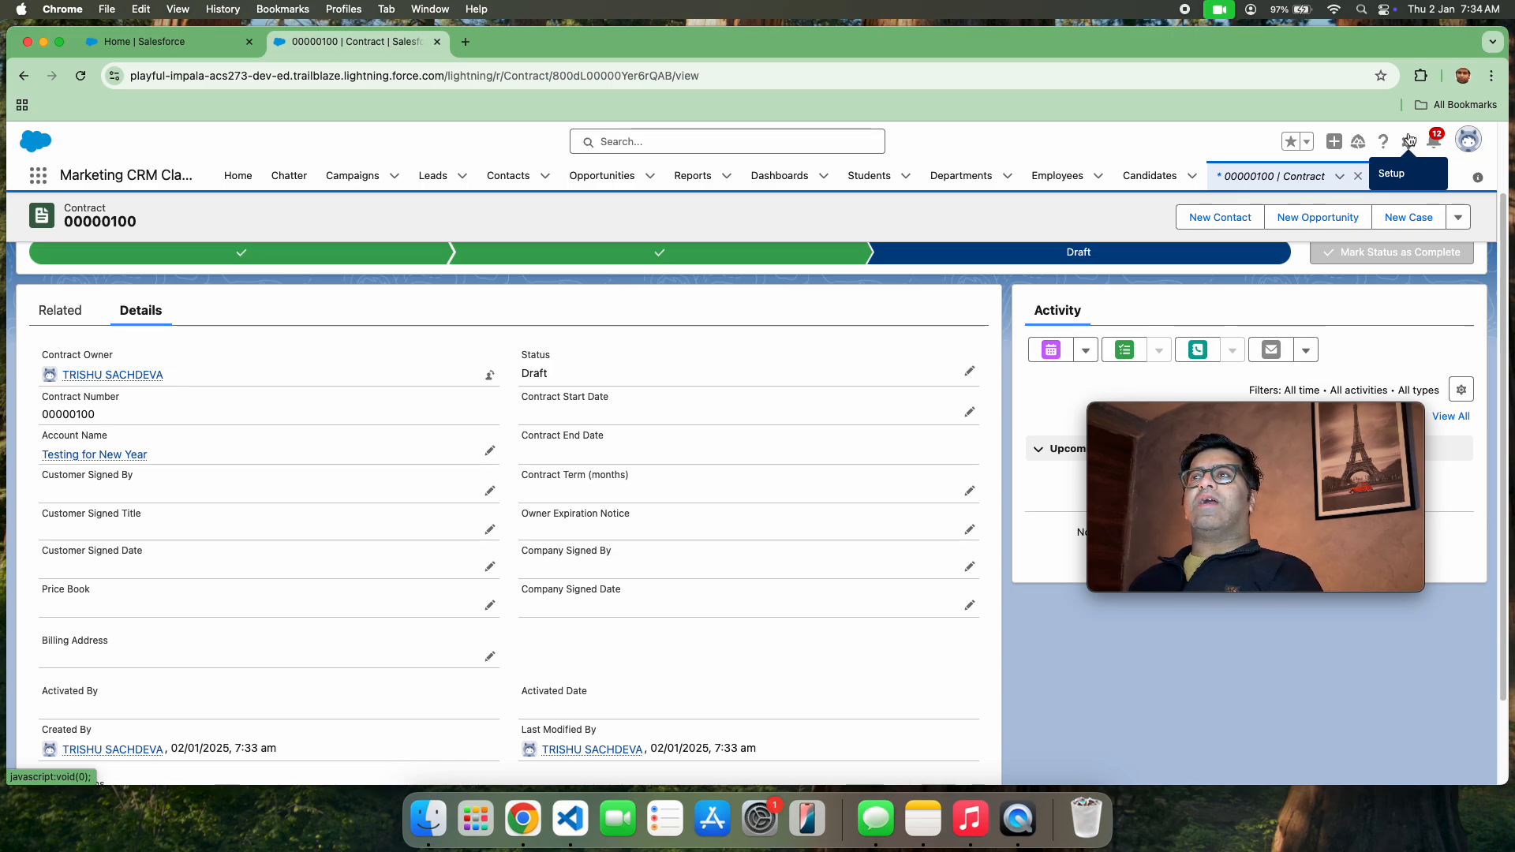
Open Setup in a new browser tab, switch to the Service app there, and open the Testing for New Year account
left_click(1407, 144)
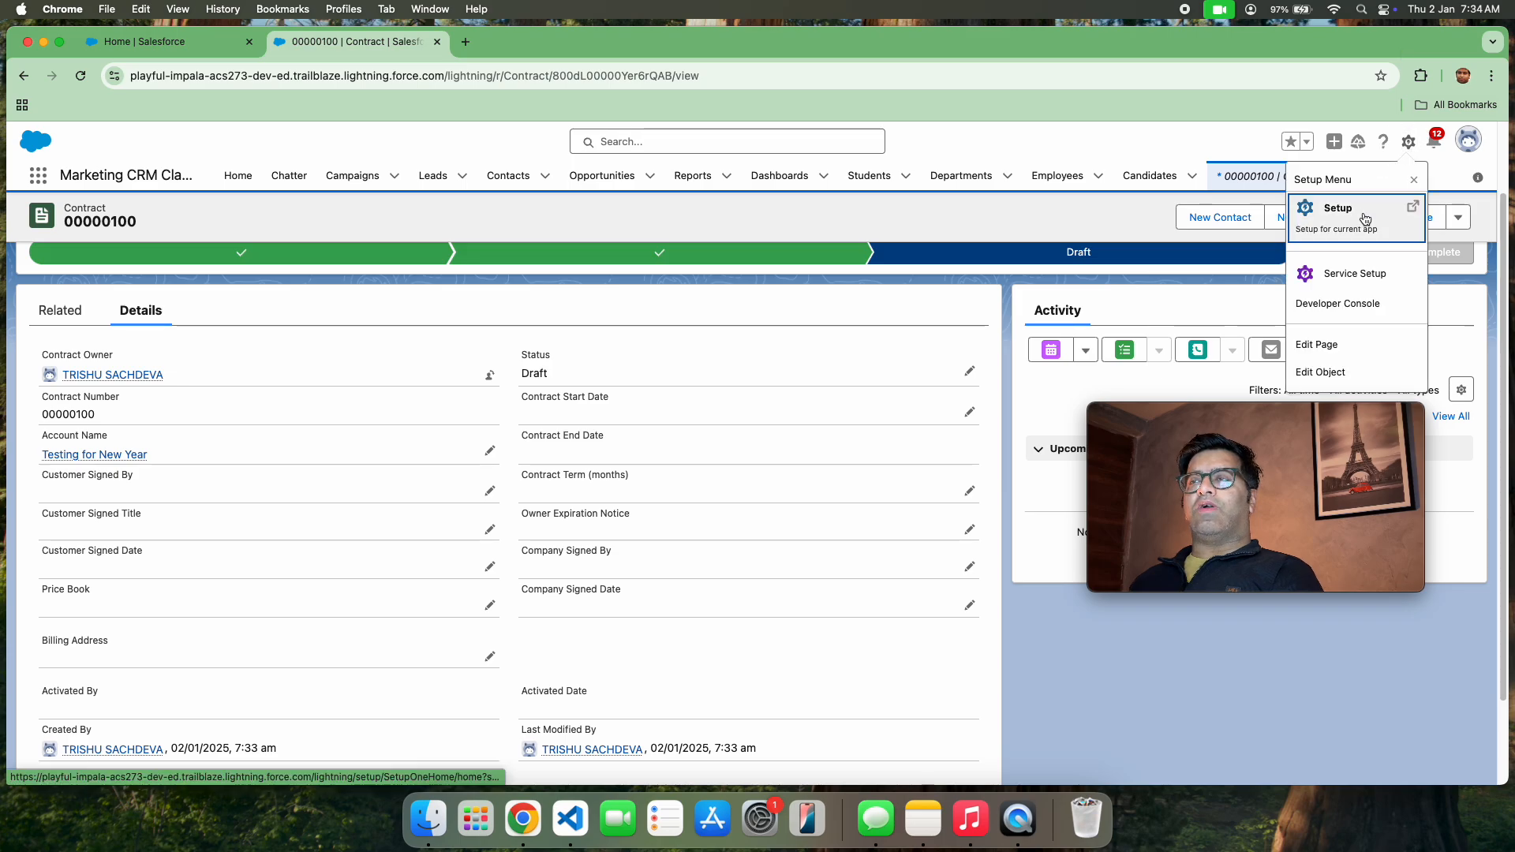
left_click(1364, 218)
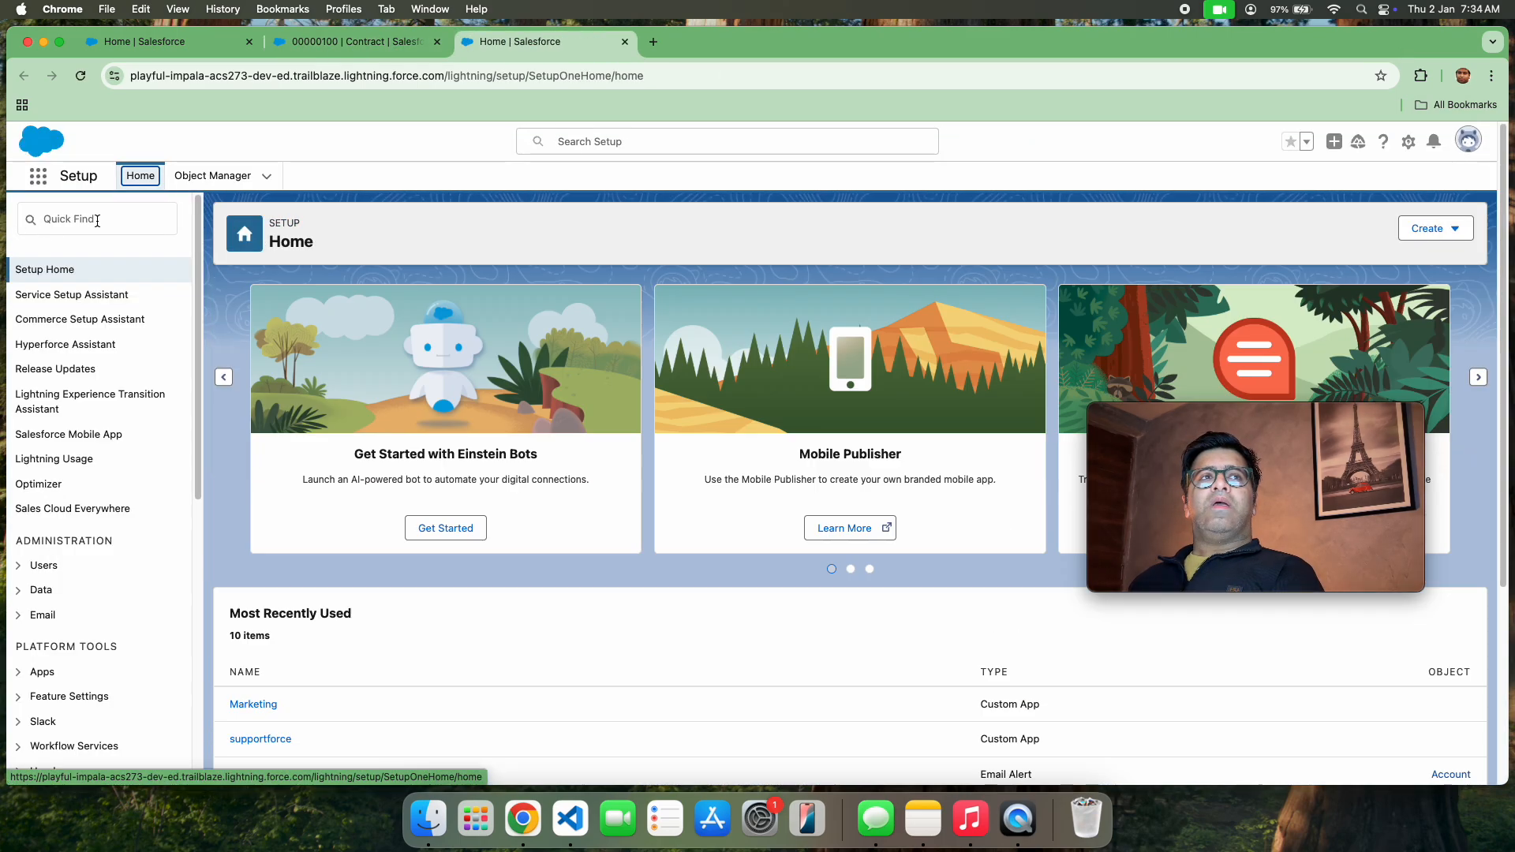
left_click(99, 220)
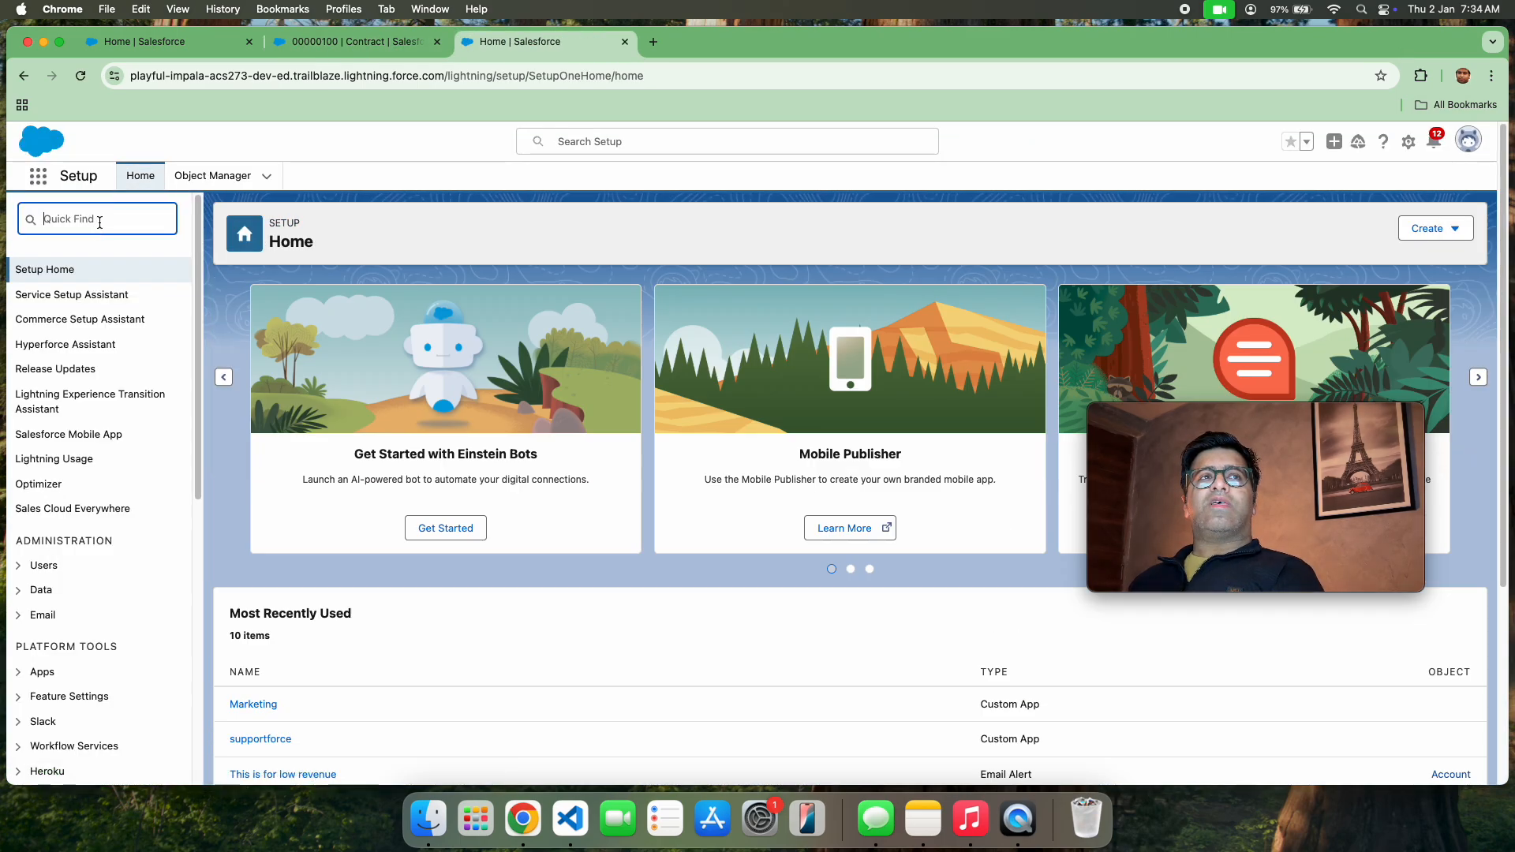
left_click(38, 176)
left_click(81, 305)
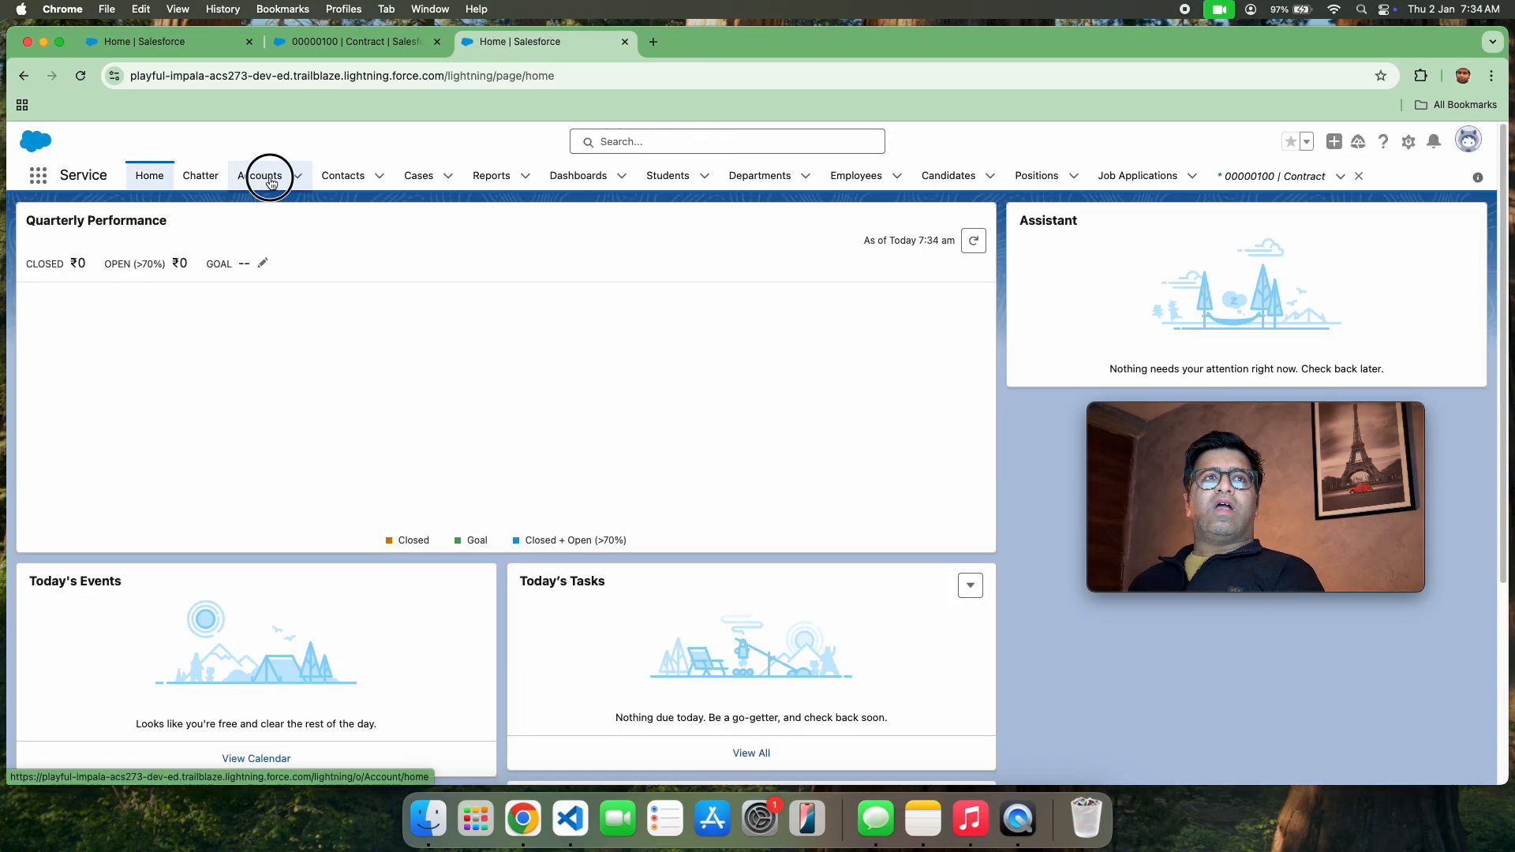
left_click(270, 179)
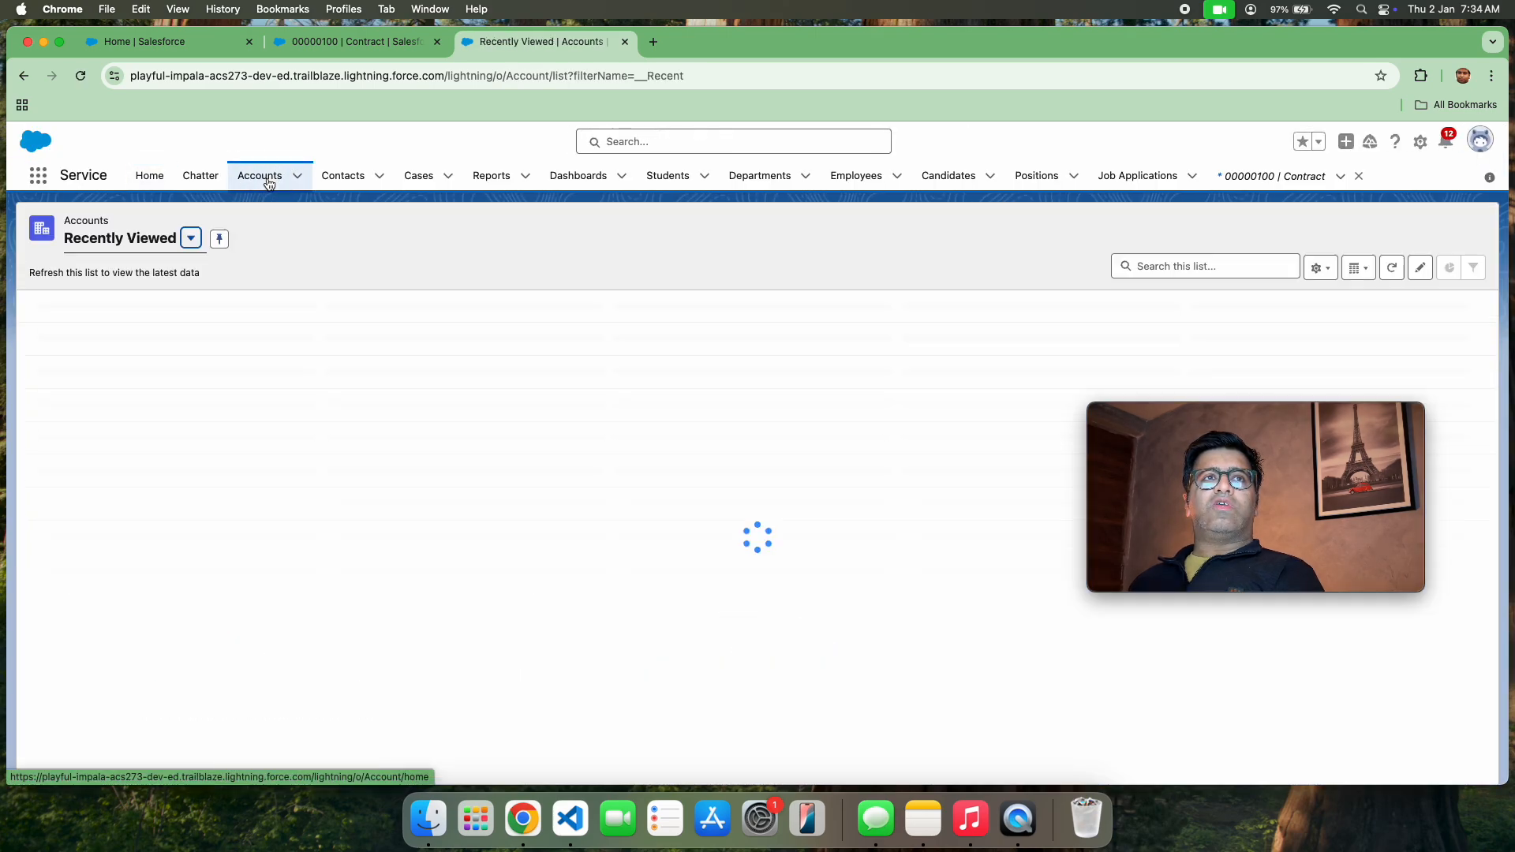
left_click(146, 327)
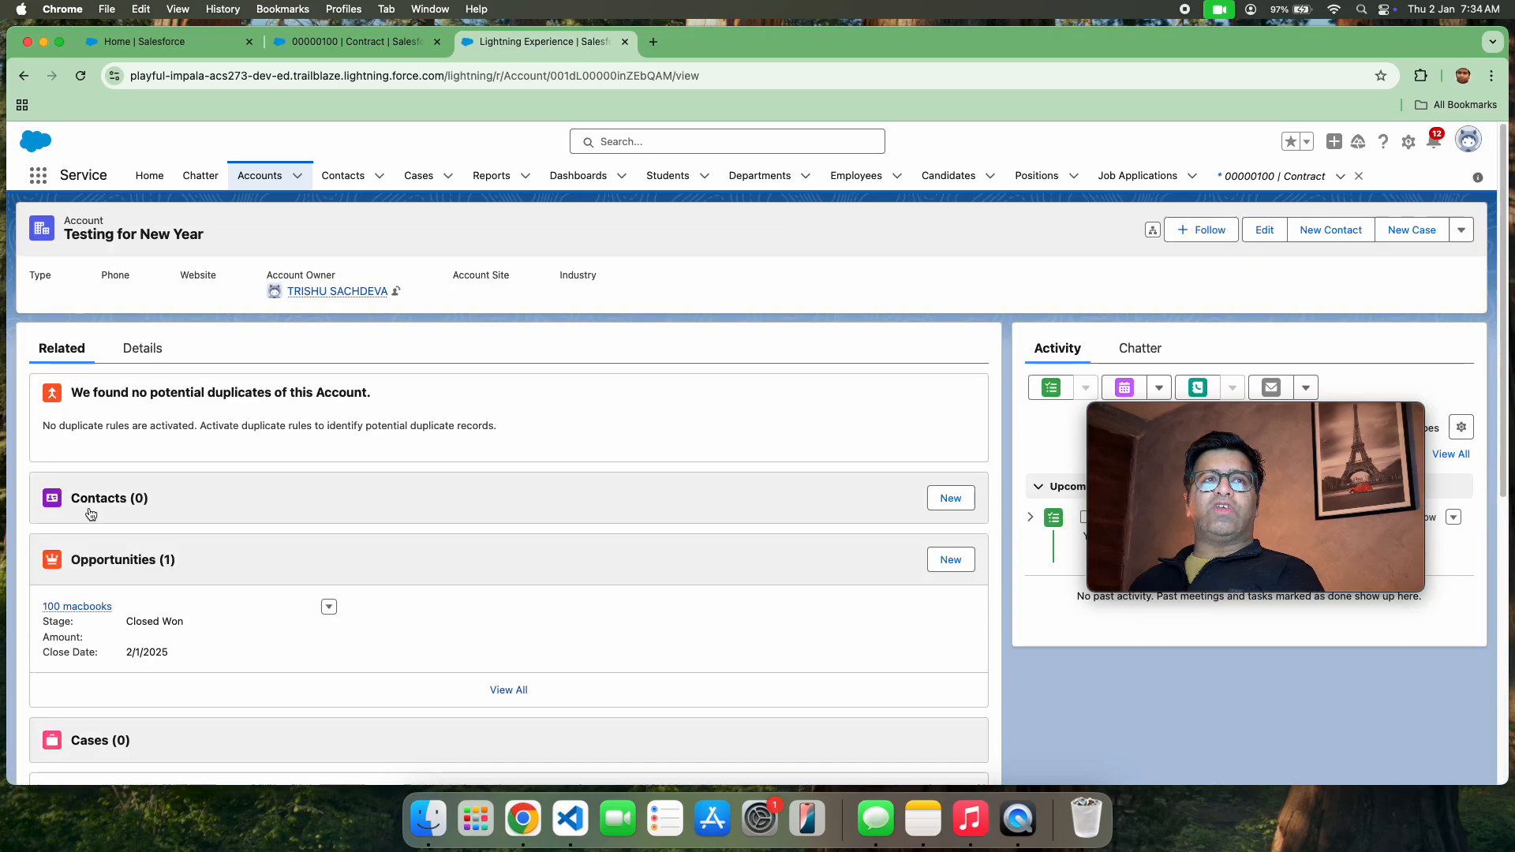
Review the account's related records and details, and open the Number of Locations field for editing
scroll(128, 509, "down", 5)
scroll(128, 509, "up", 5)
left_click(132, 354)
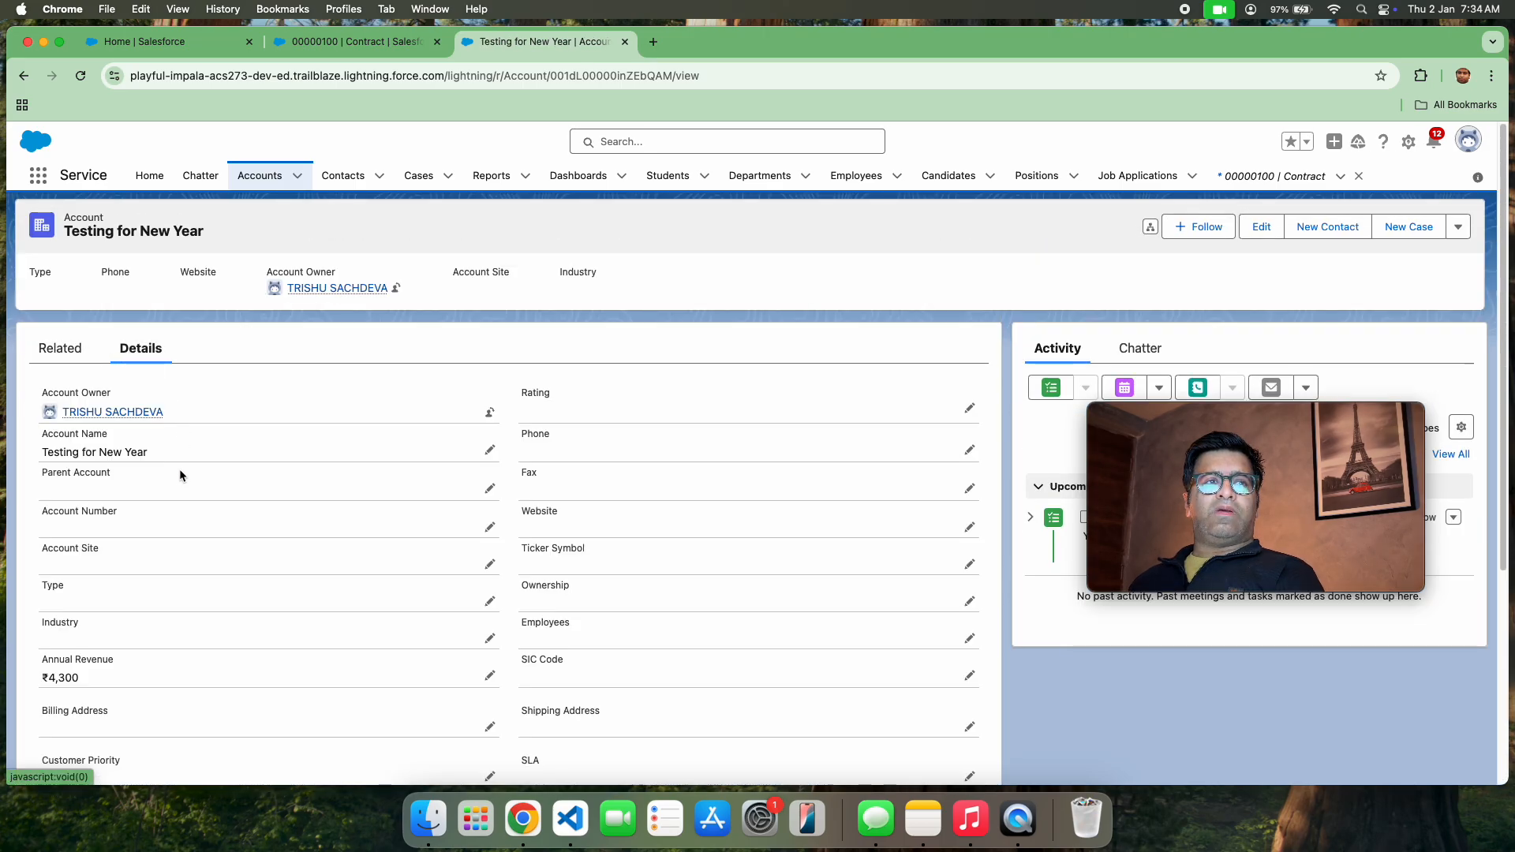
scroll(165, 512, "down", 5)
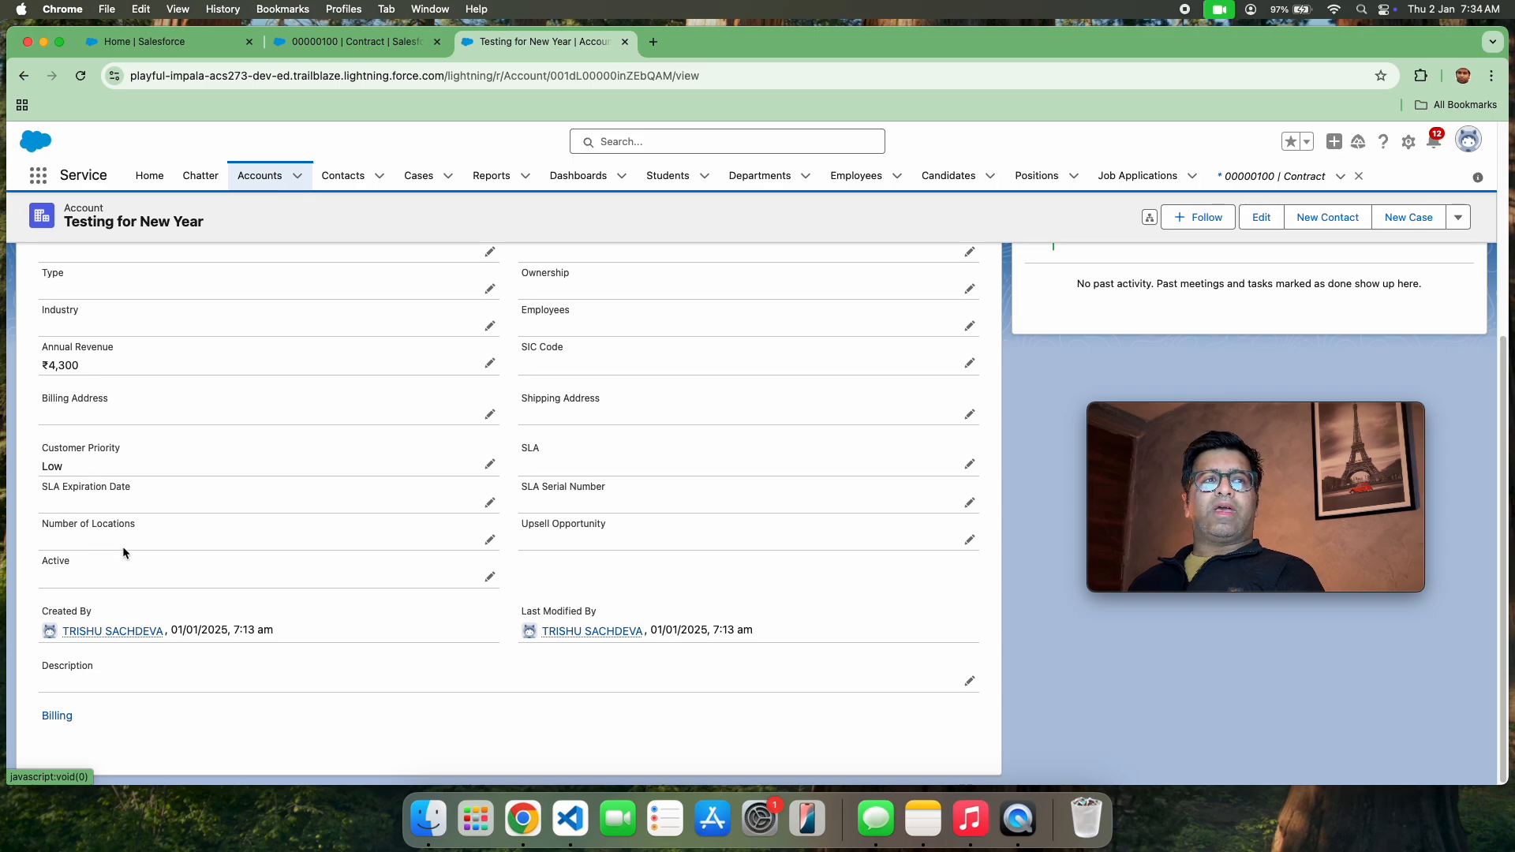
double_click(98, 540)
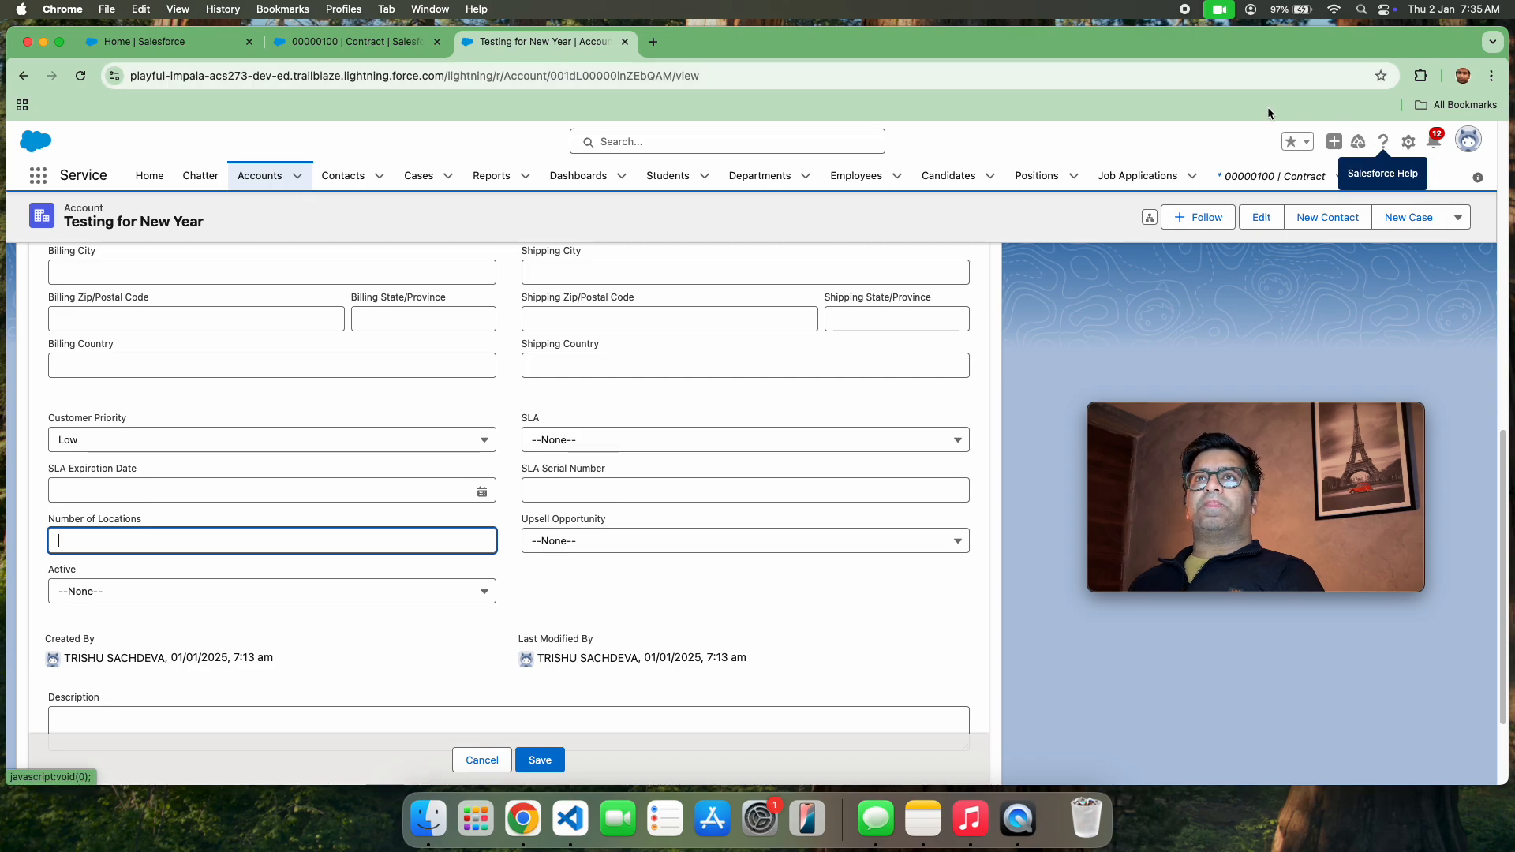
Search Google in a new browser tab for "invocable method in apex"
left_click(656, 41)
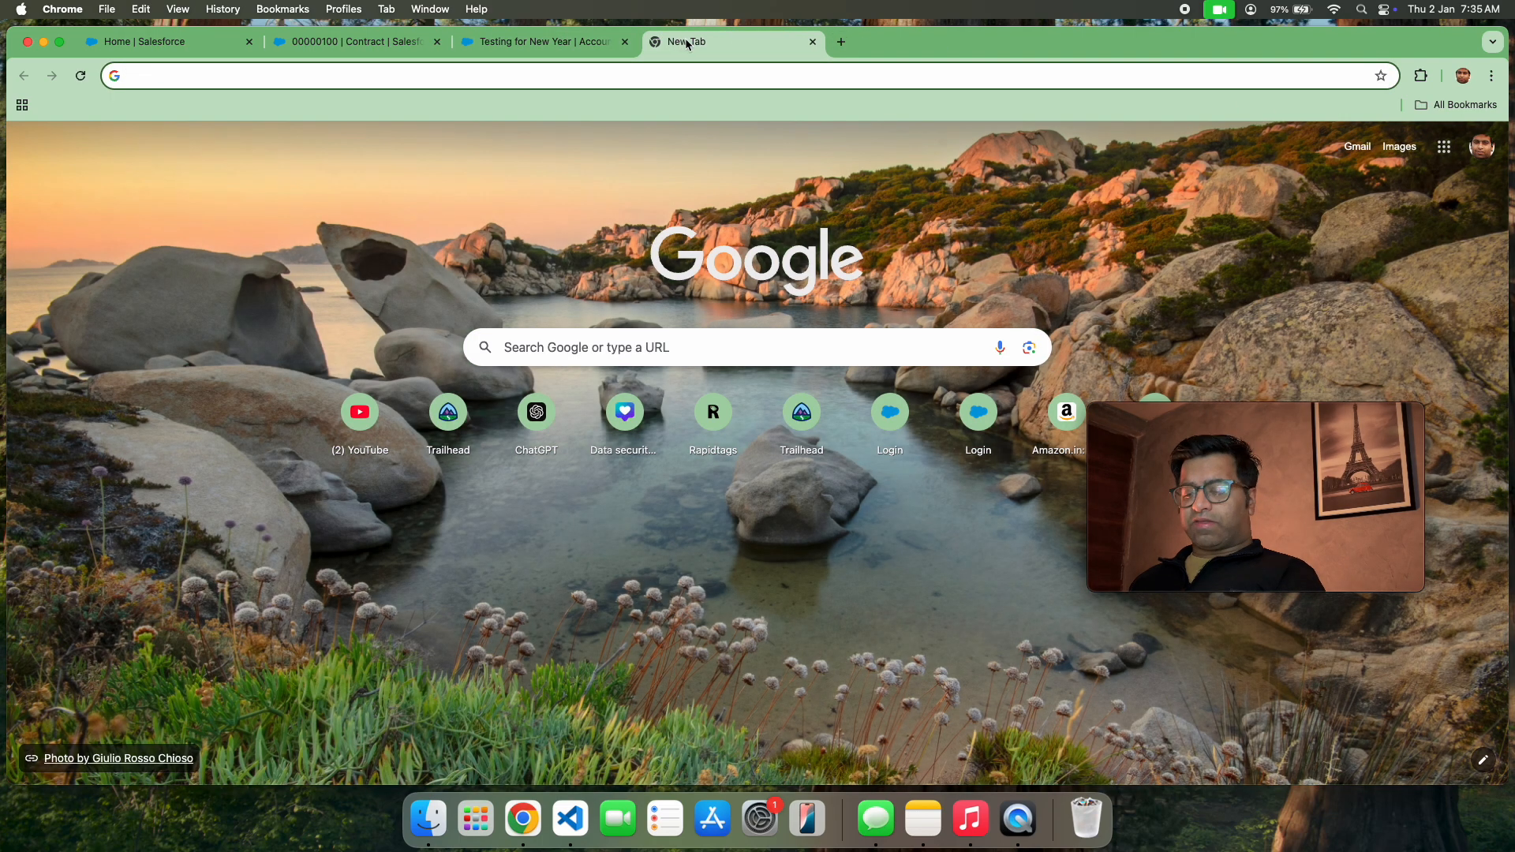
type("ionv")
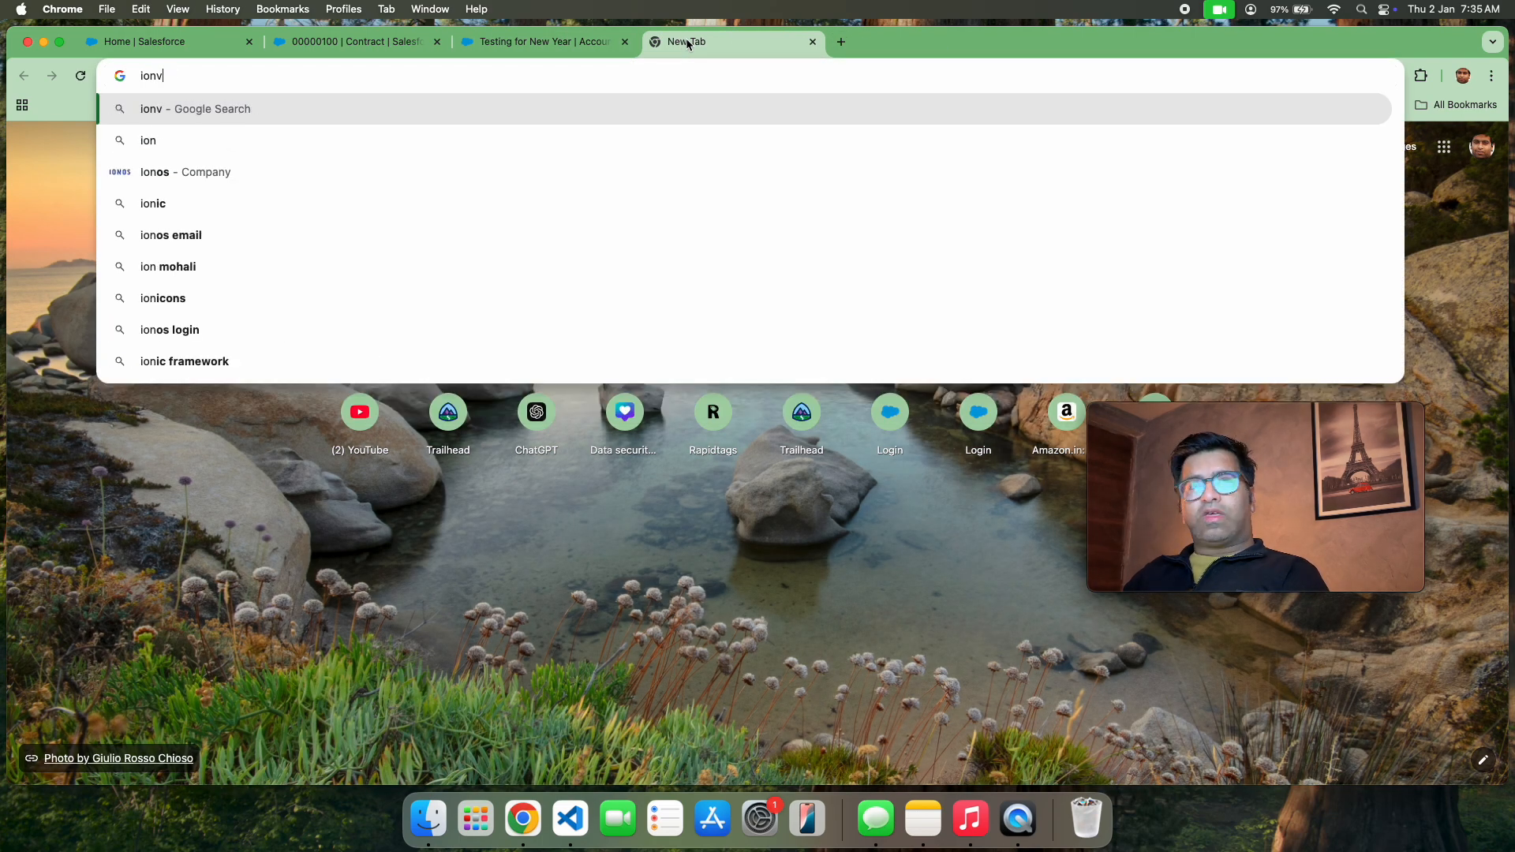
key("BackSpace")
key("BackSpace")
key("BackSpace")
type("n")
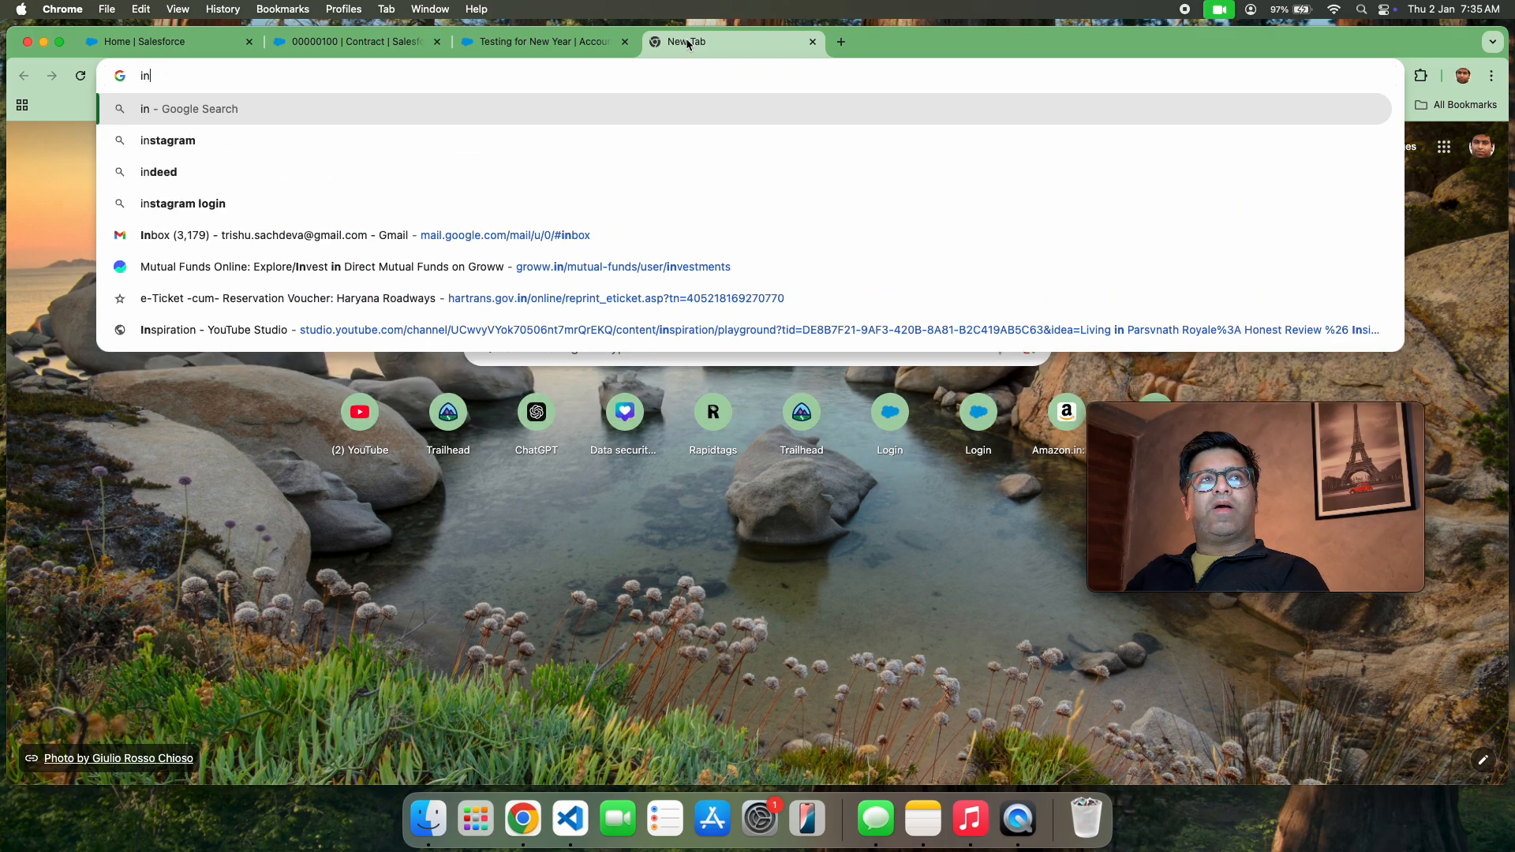
type("vocable methoi")
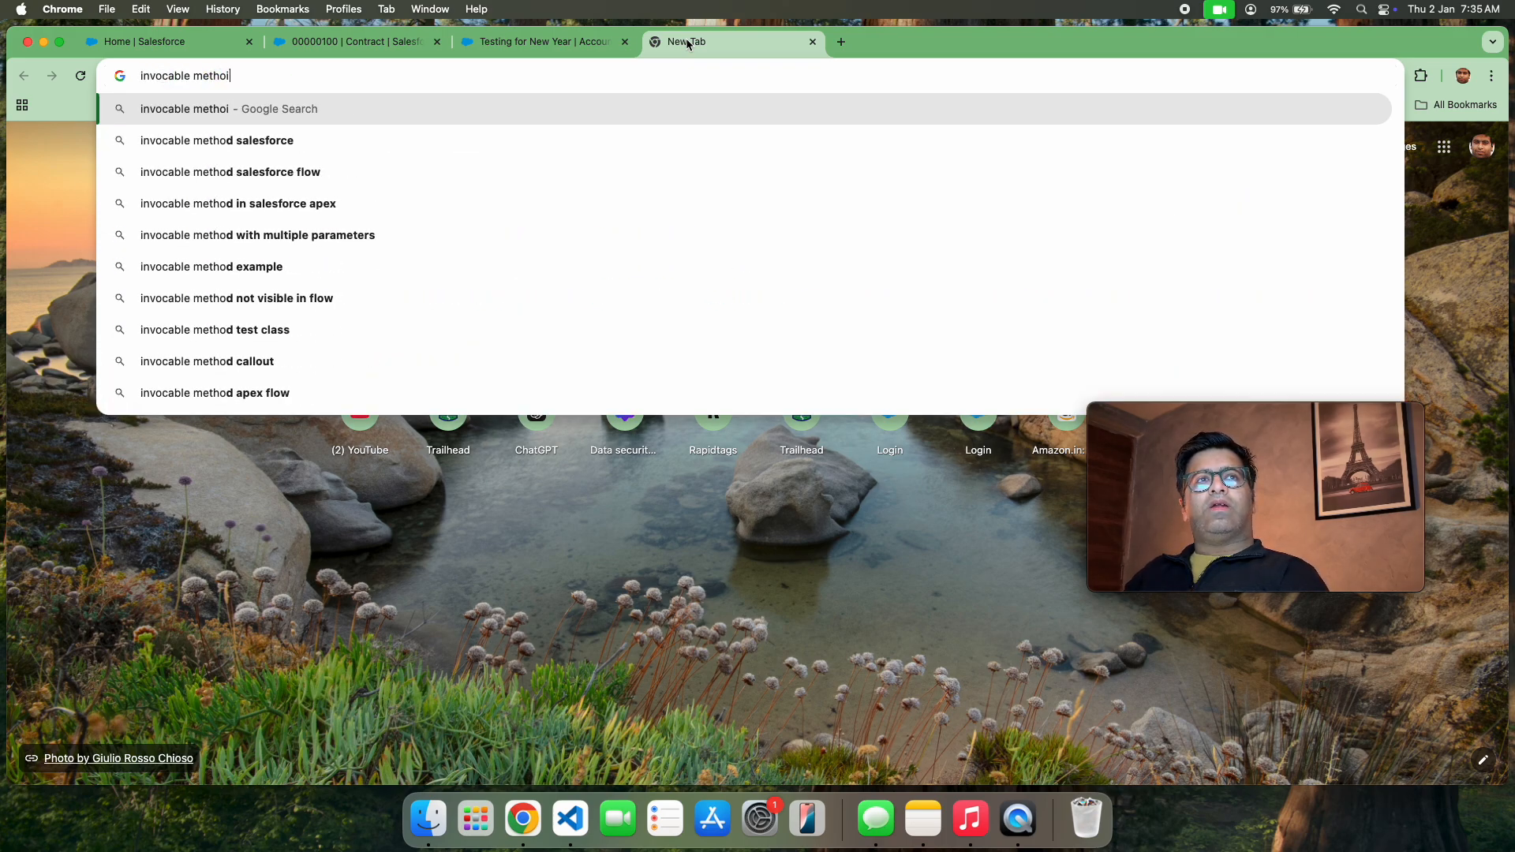
key("BackSpace")
type("d in")
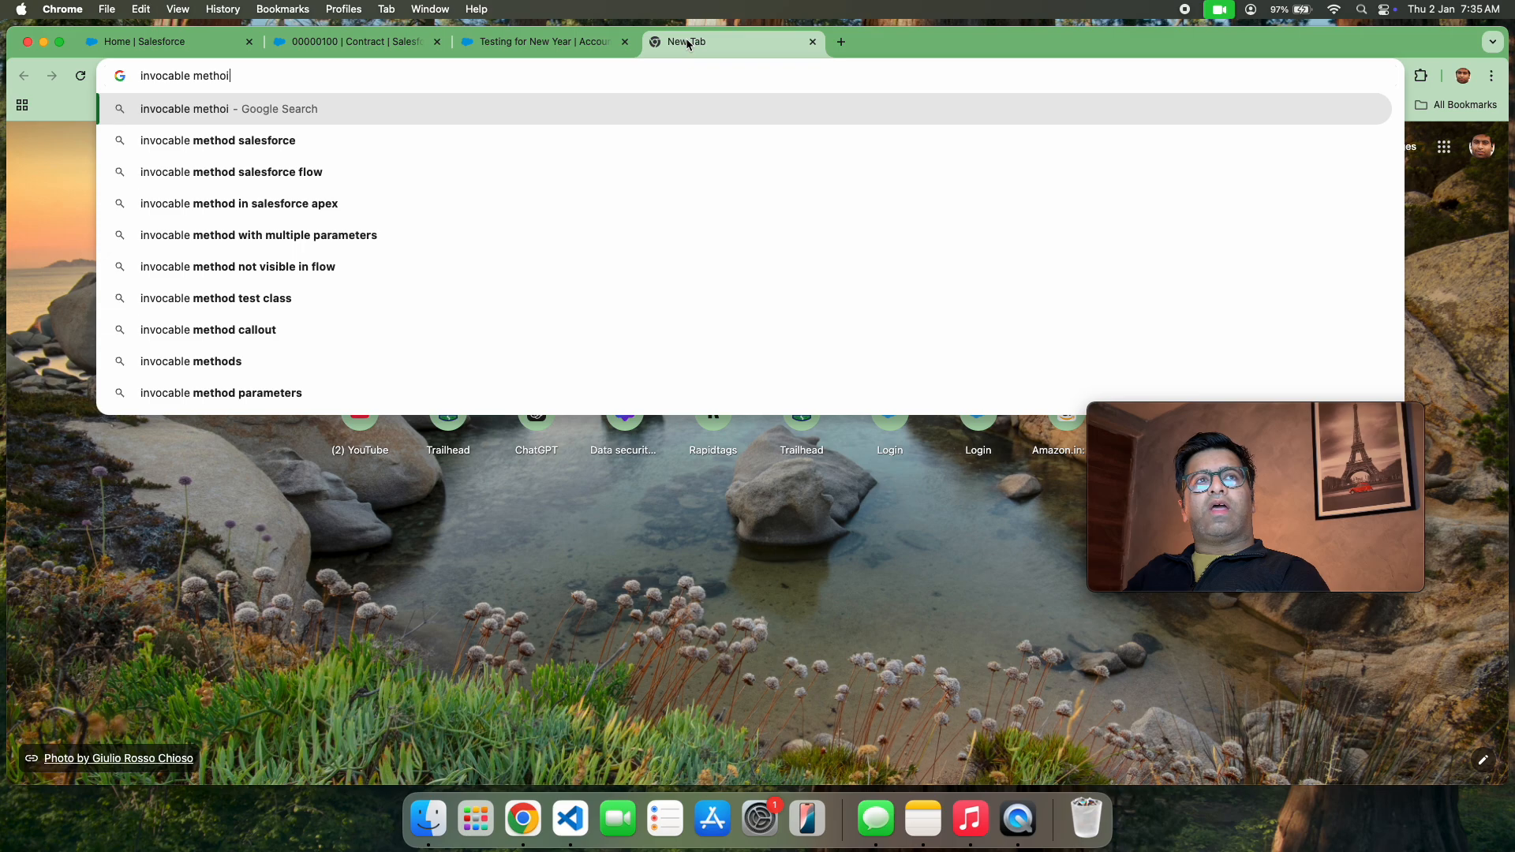
type(" apex")
key("Return")
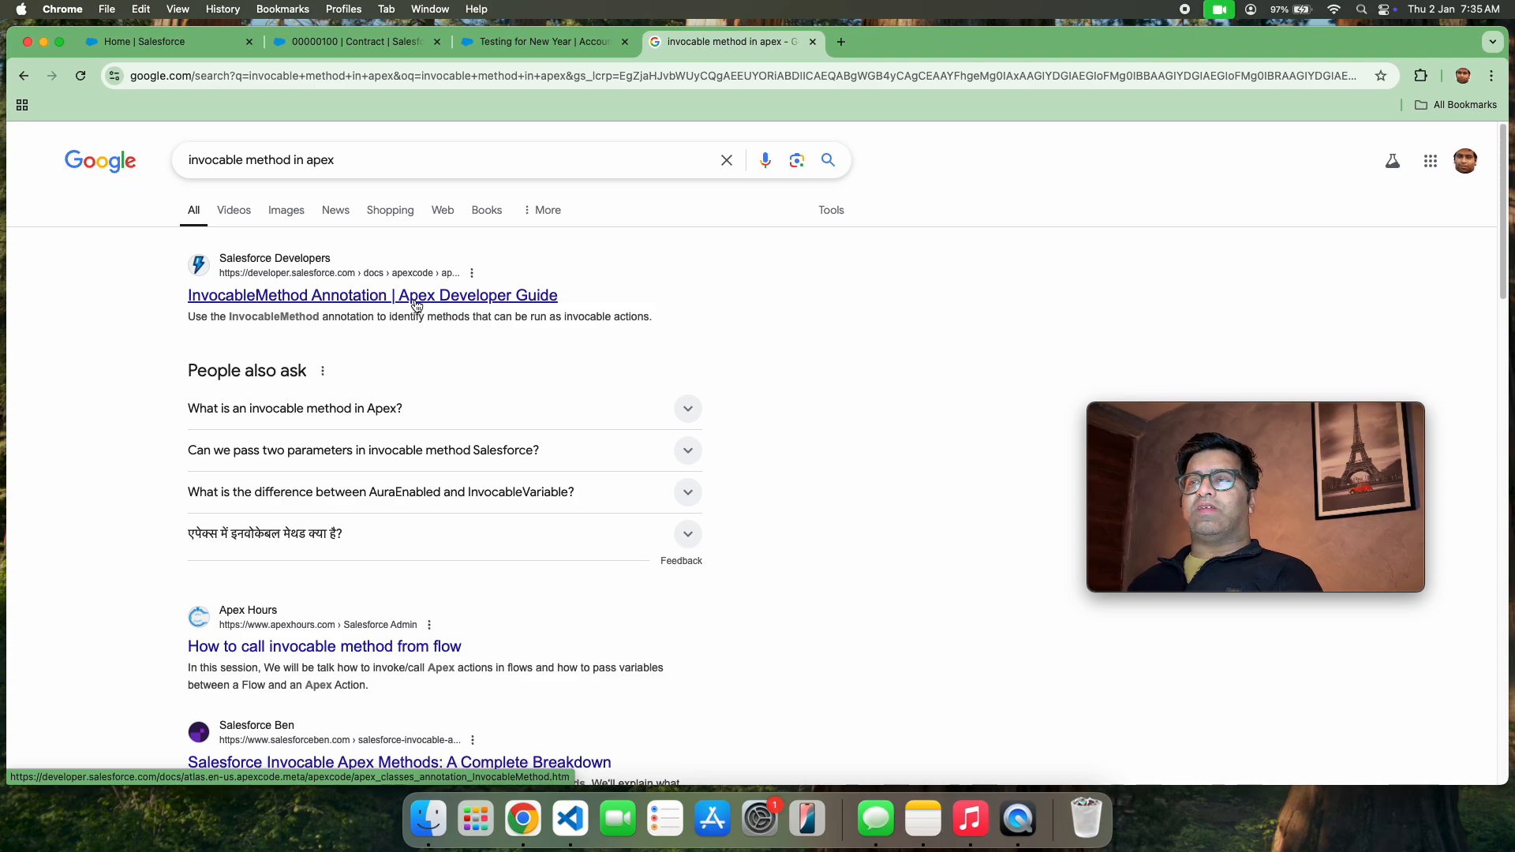
Open the InvocableMethod Annotation page of the Apex Developer Guide and examine its code sample with primitive data types
left_click(415, 304)
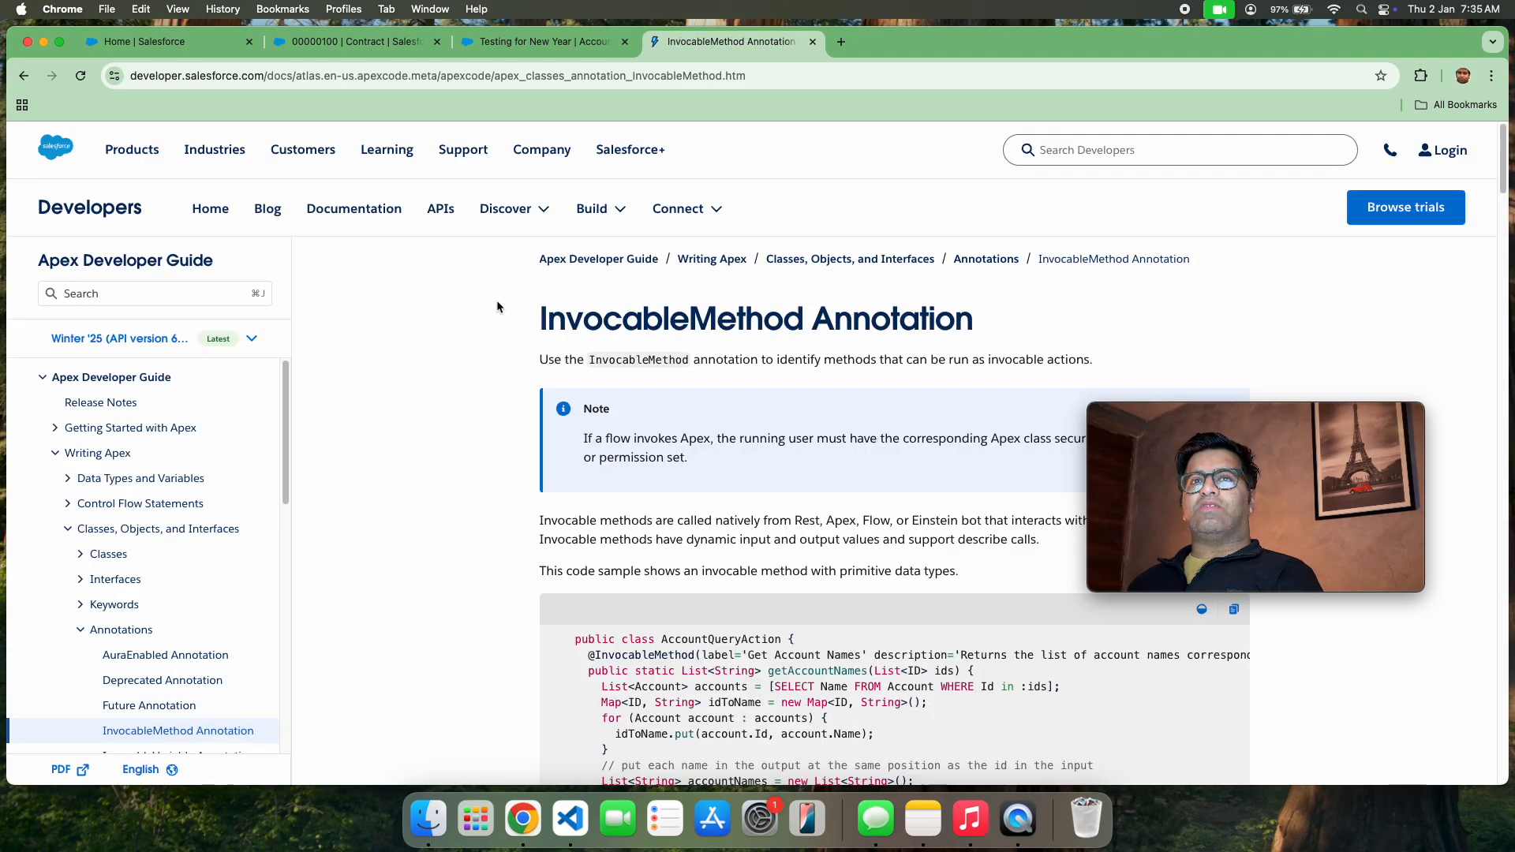
scroll(658, 468, "down", 5)
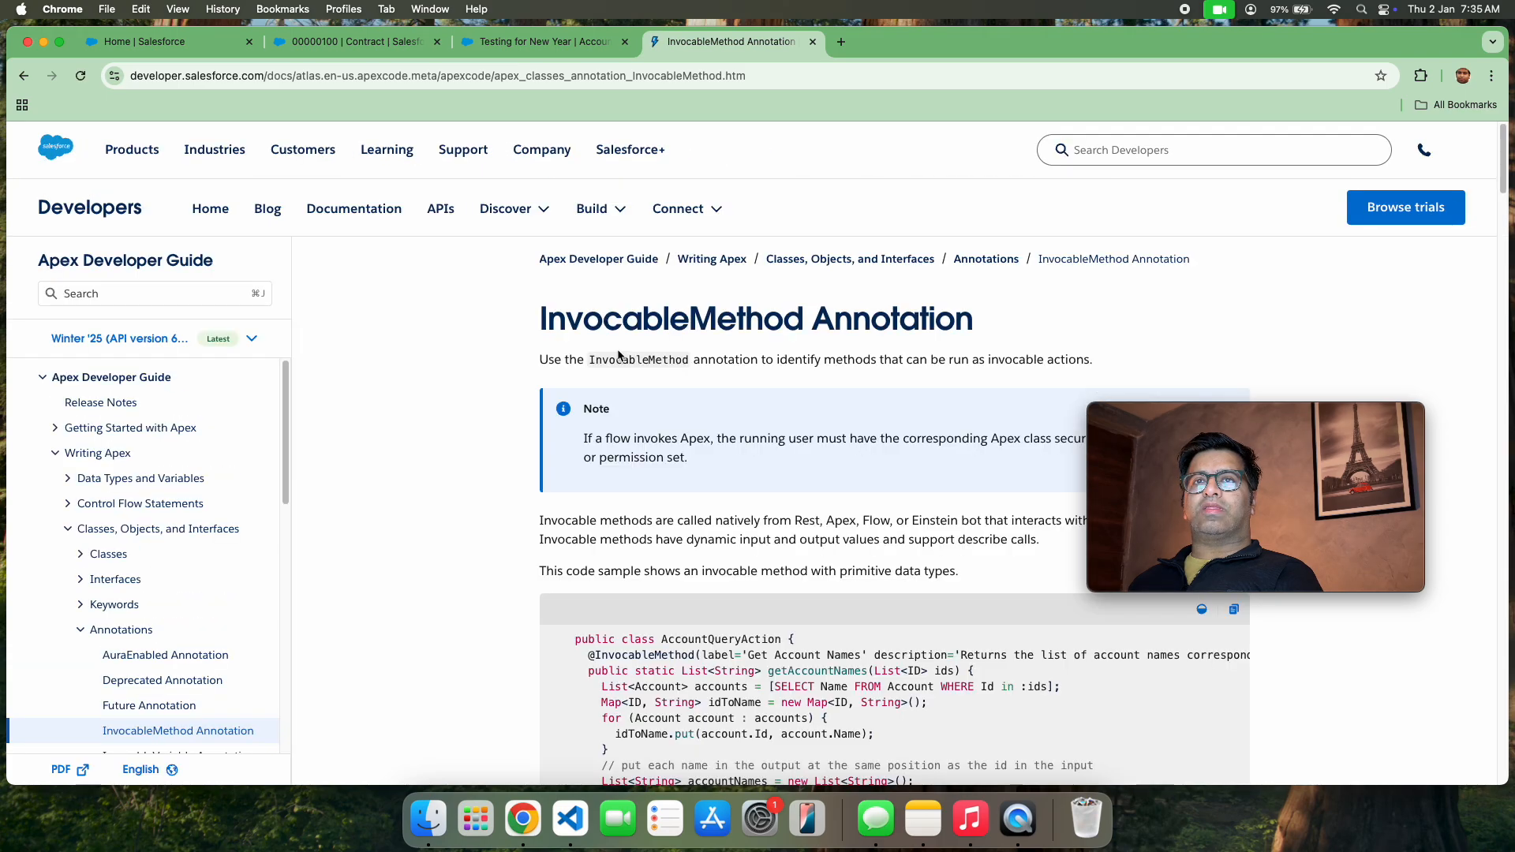
scroll(603, 629, "down", 5)
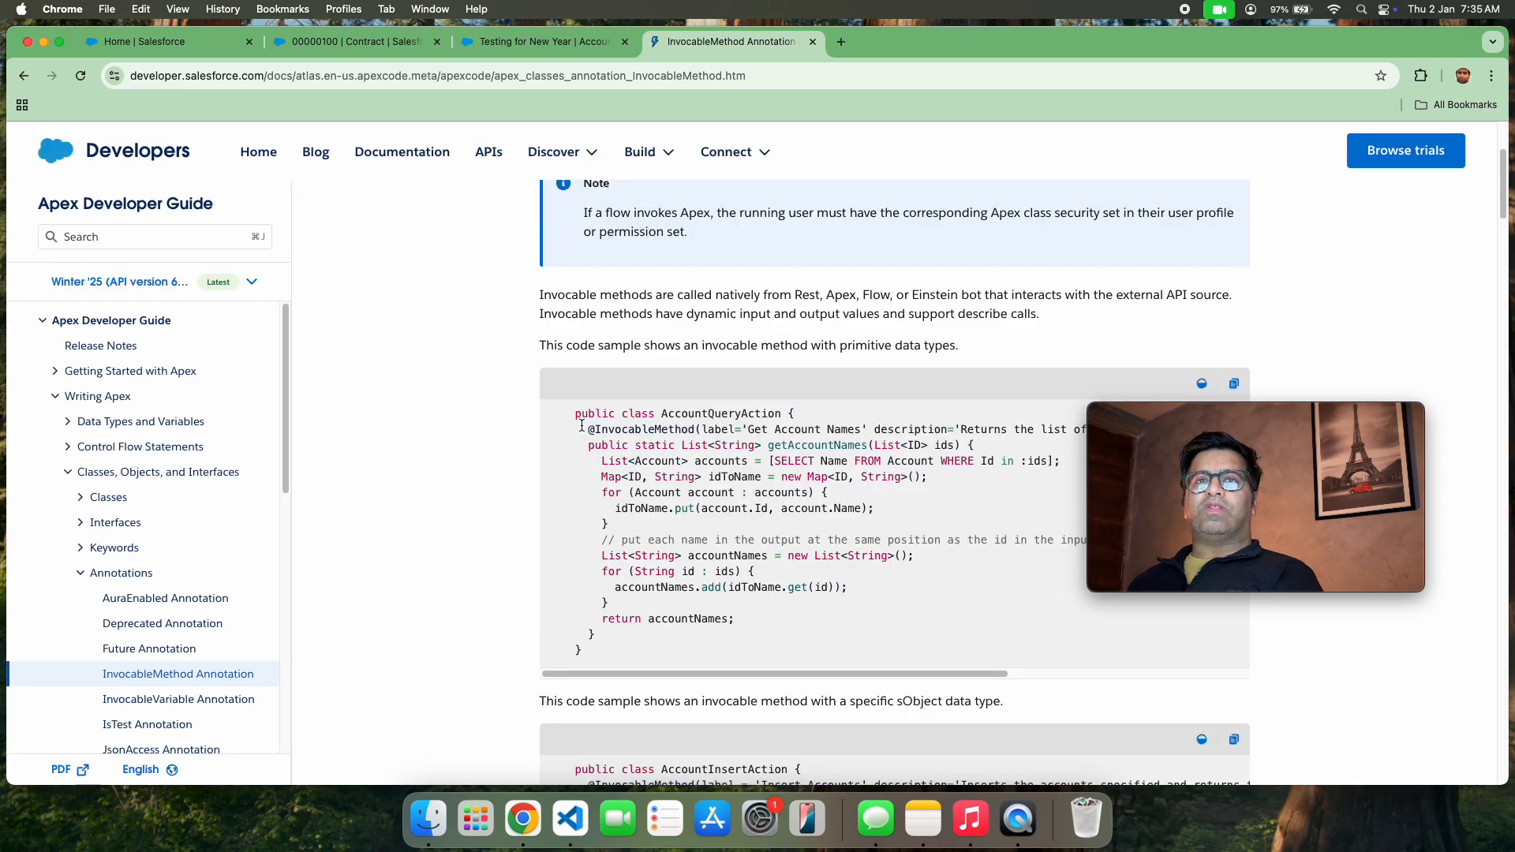
left_click_drag(581, 427, 696, 427)
key("super+c")
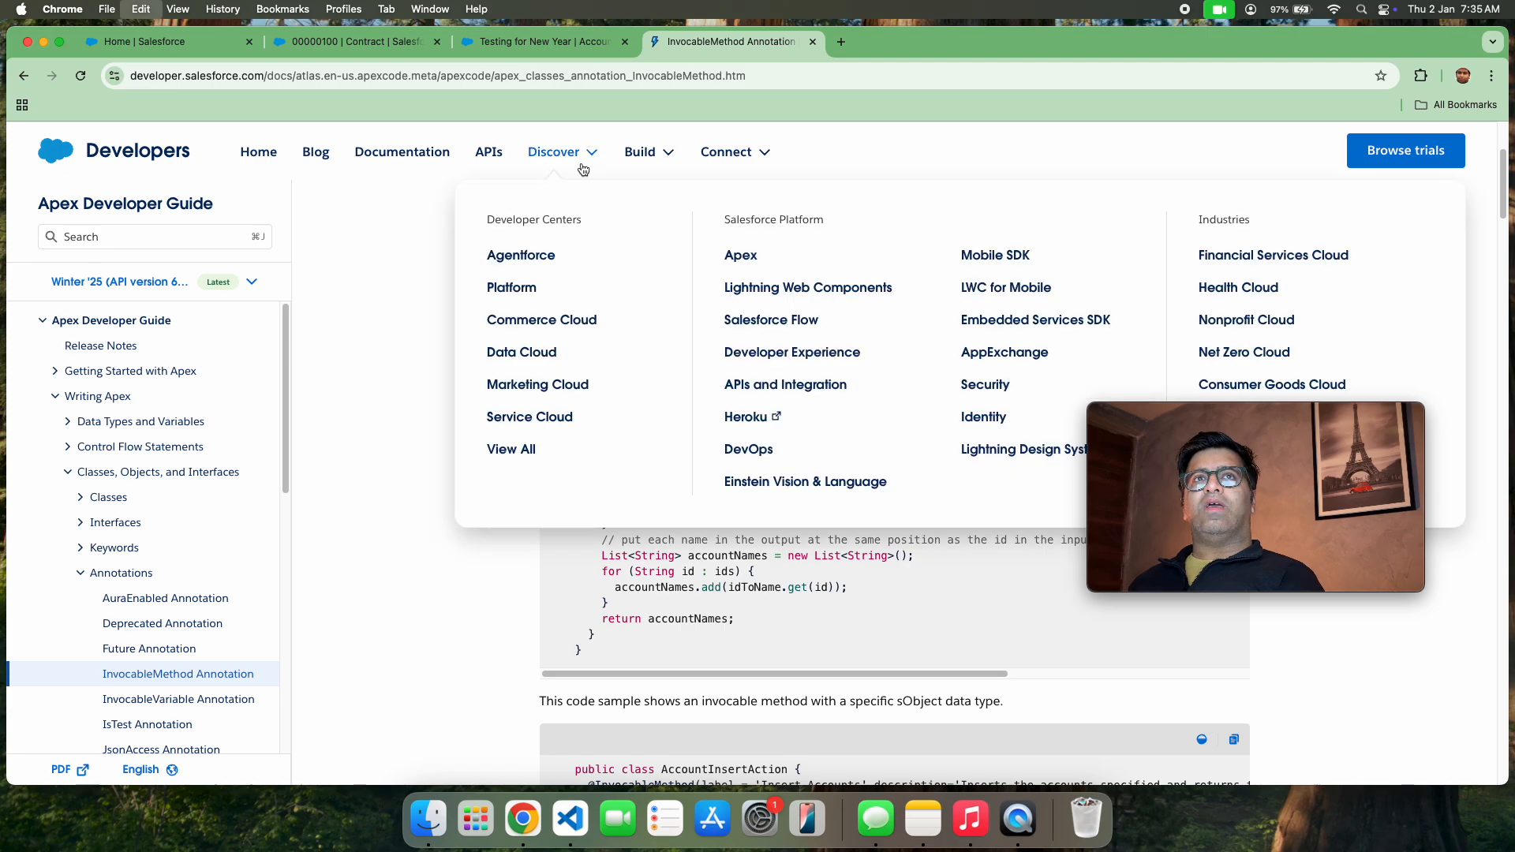
Return to the Testing for New Year account and open Setup in a new browser tab
left_click(501, 44)
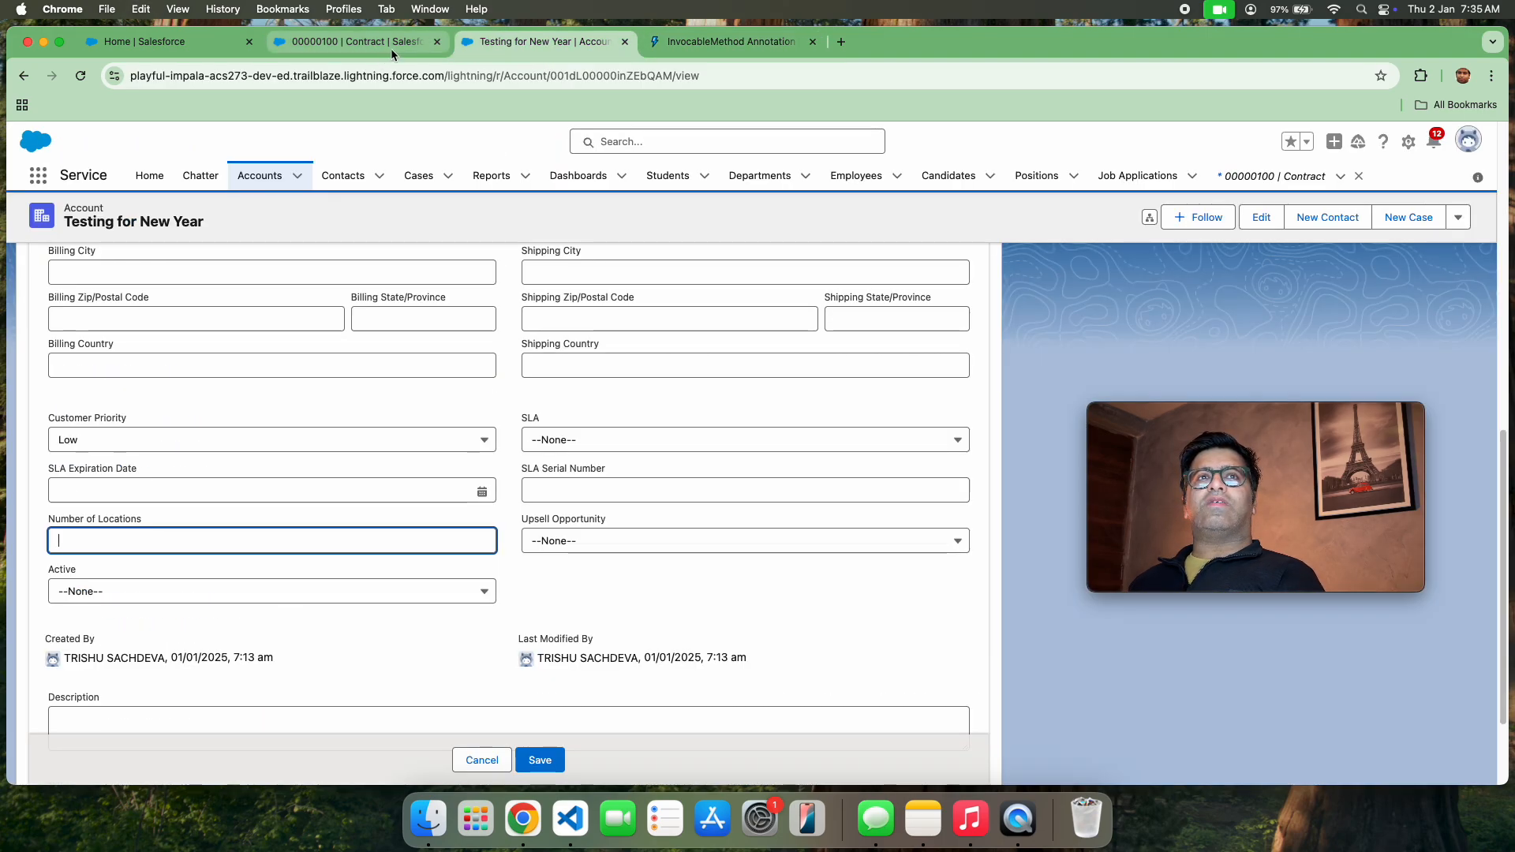
left_click(1409, 142)
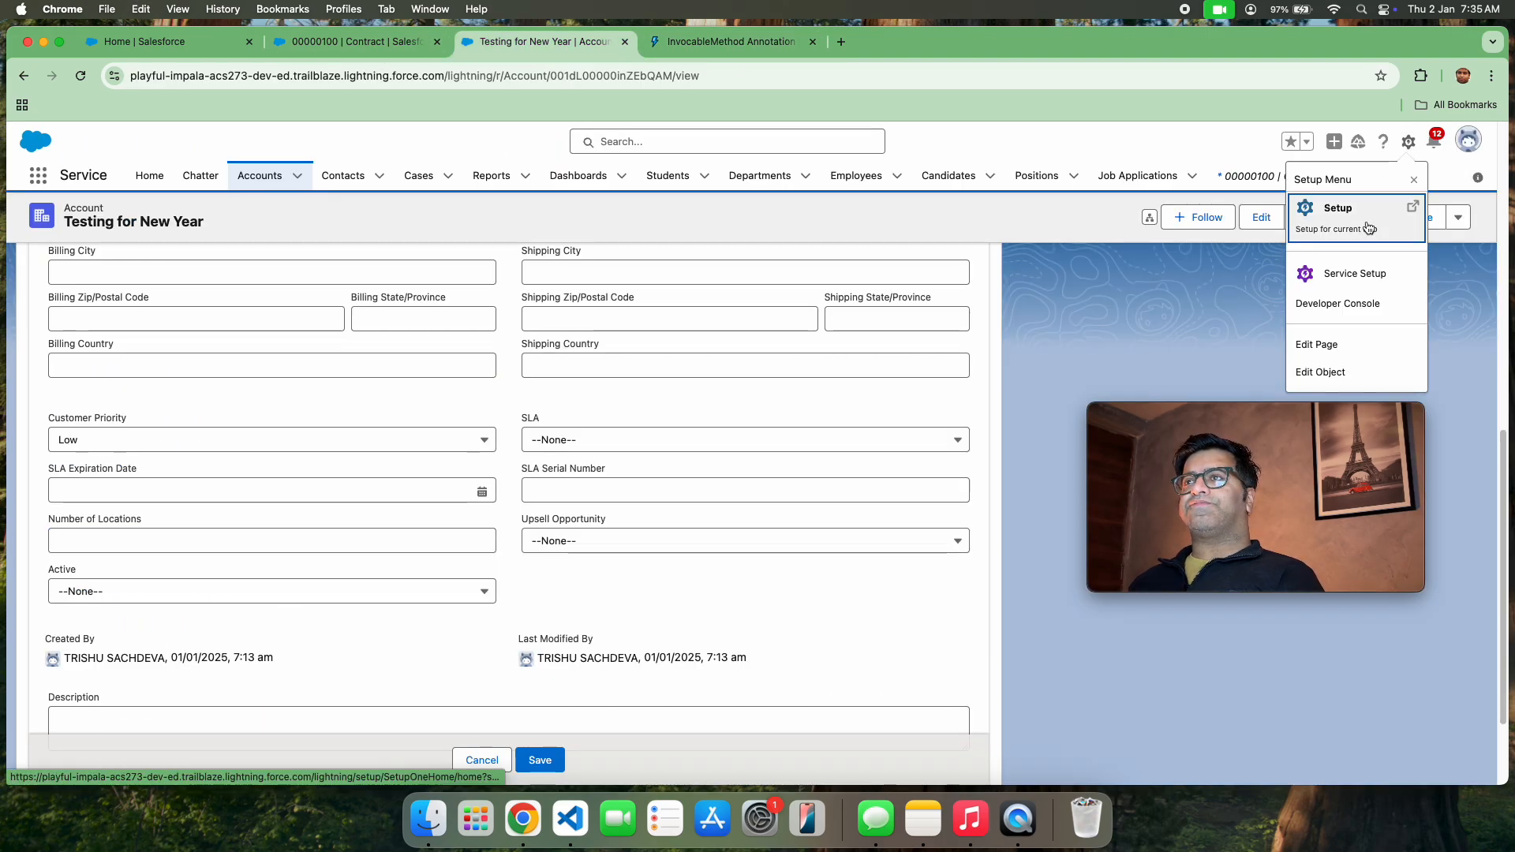
left_click(1366, 215)
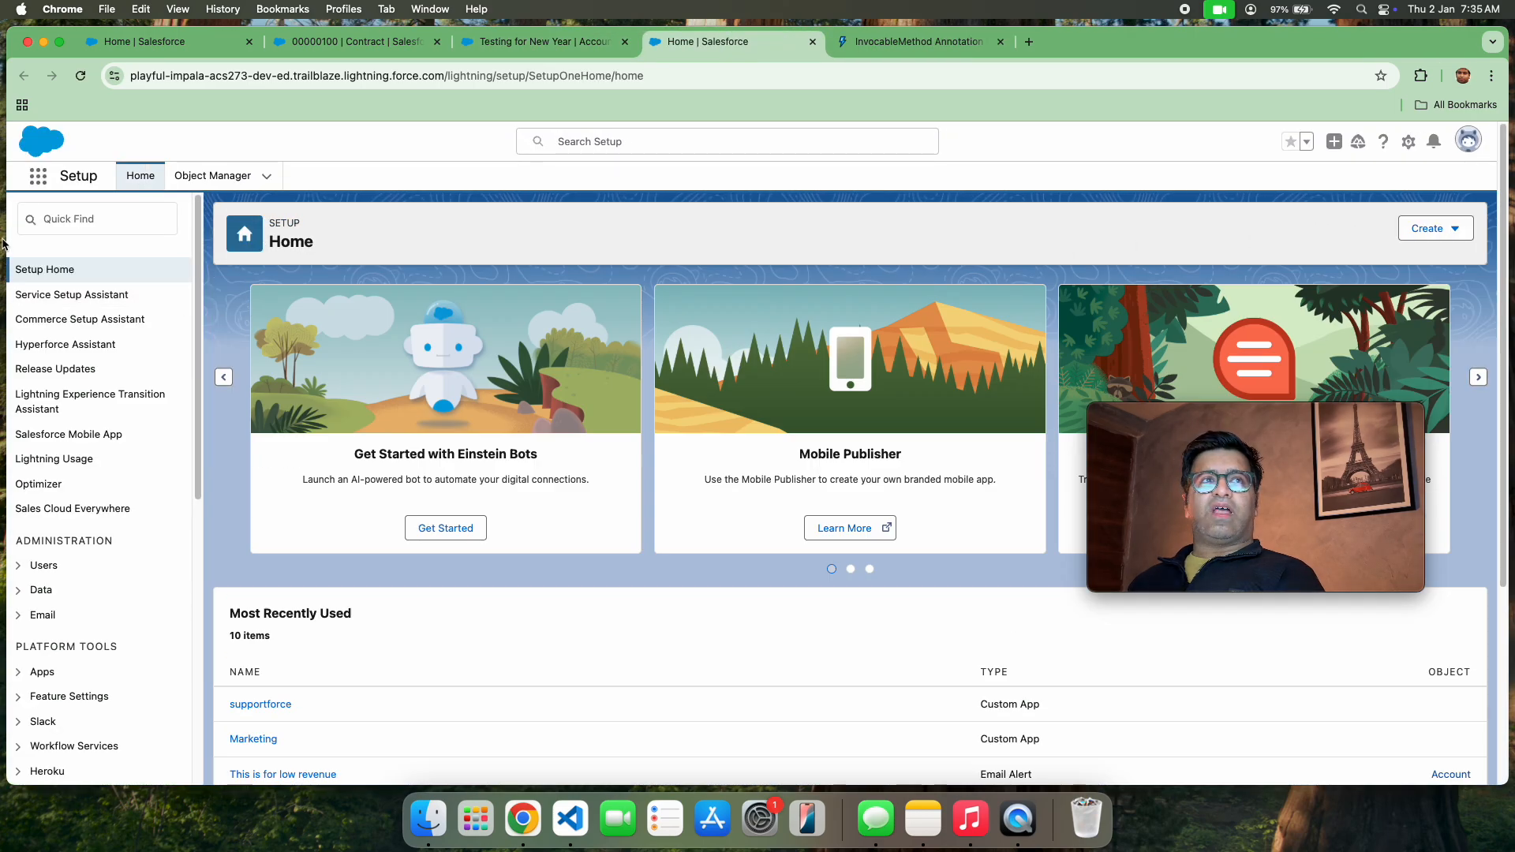
Find the Apex Classes page in Setup and start a new Apex class
left_click(87, 227)
type("apex cx")
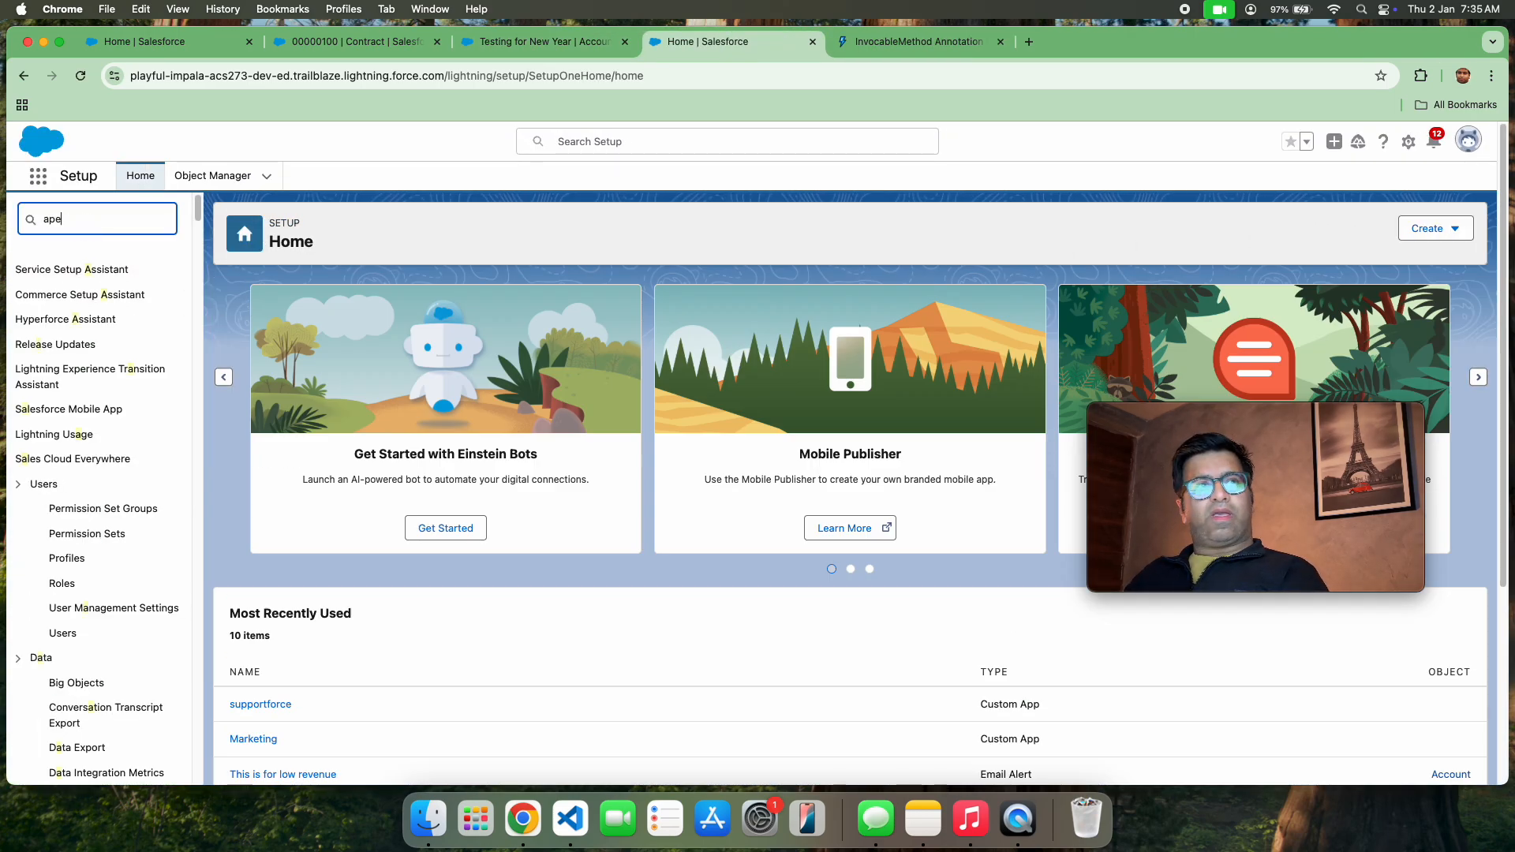
key("BackSpace")
type("lasse")
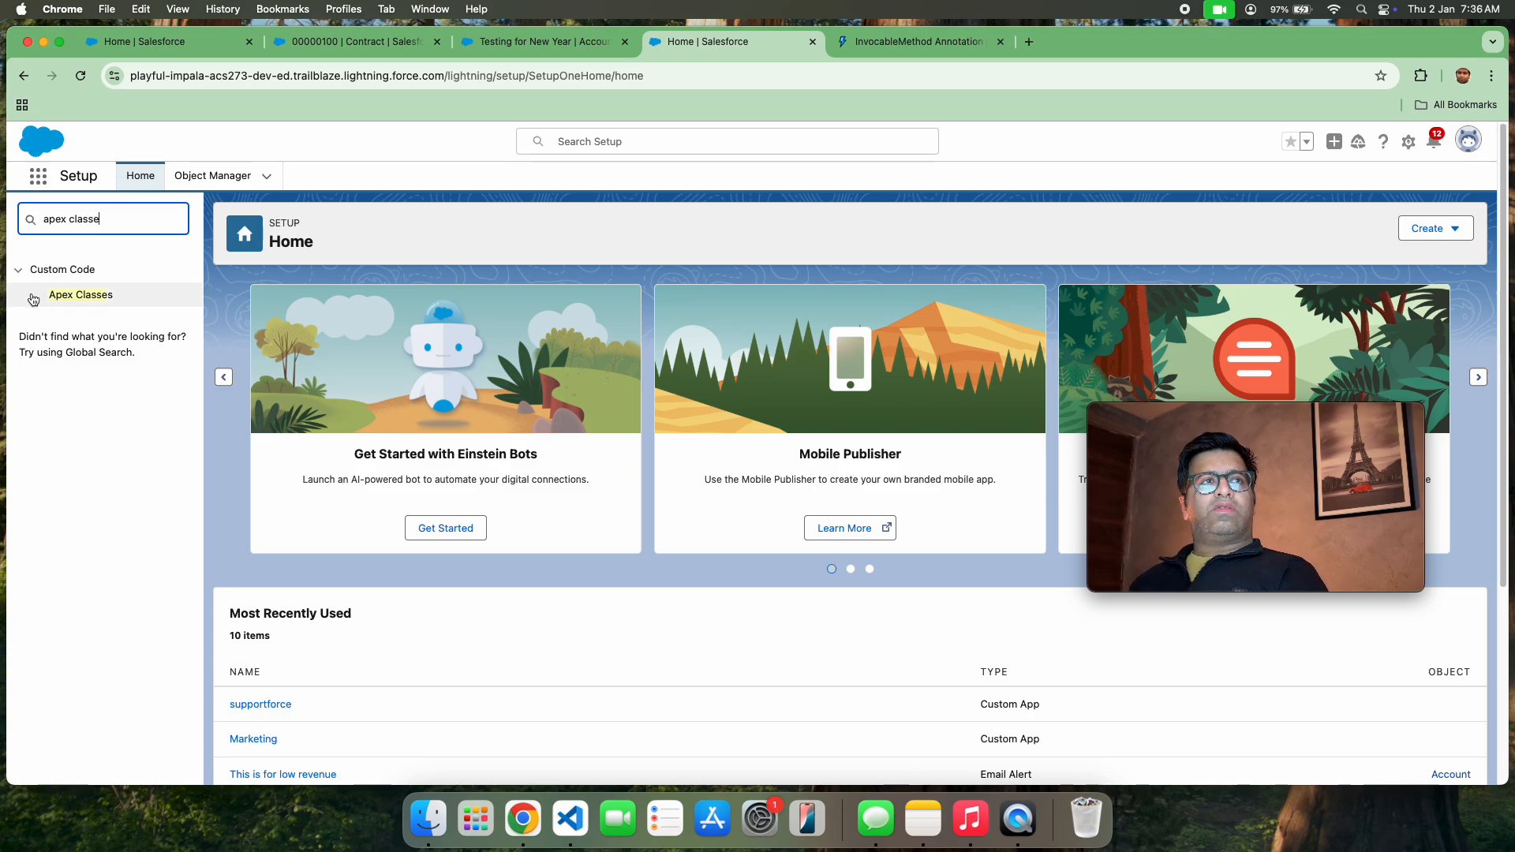
left_click(83, 298)
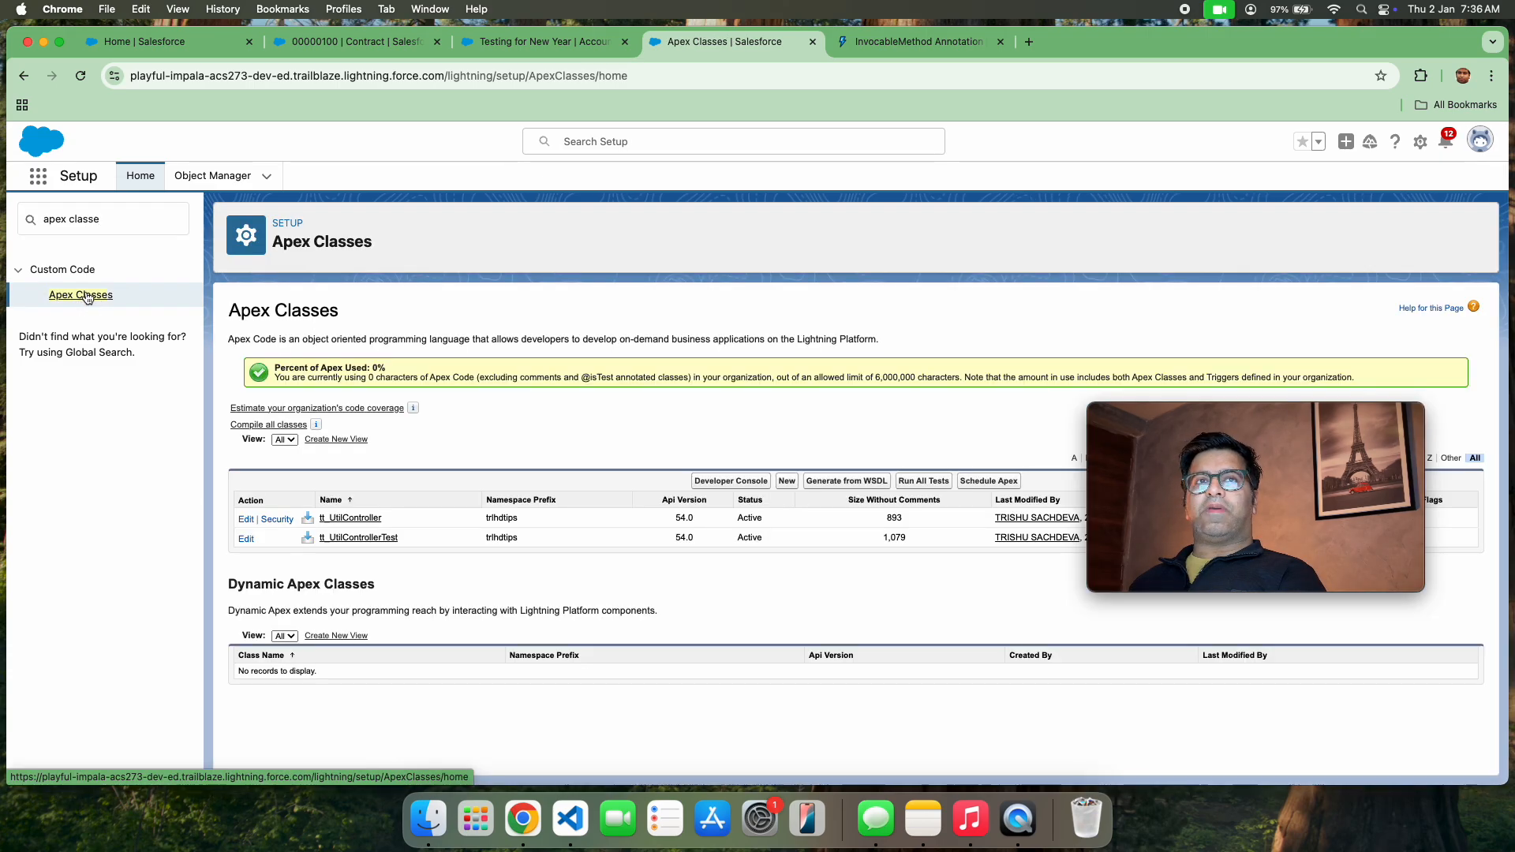
left_click(791, 481)
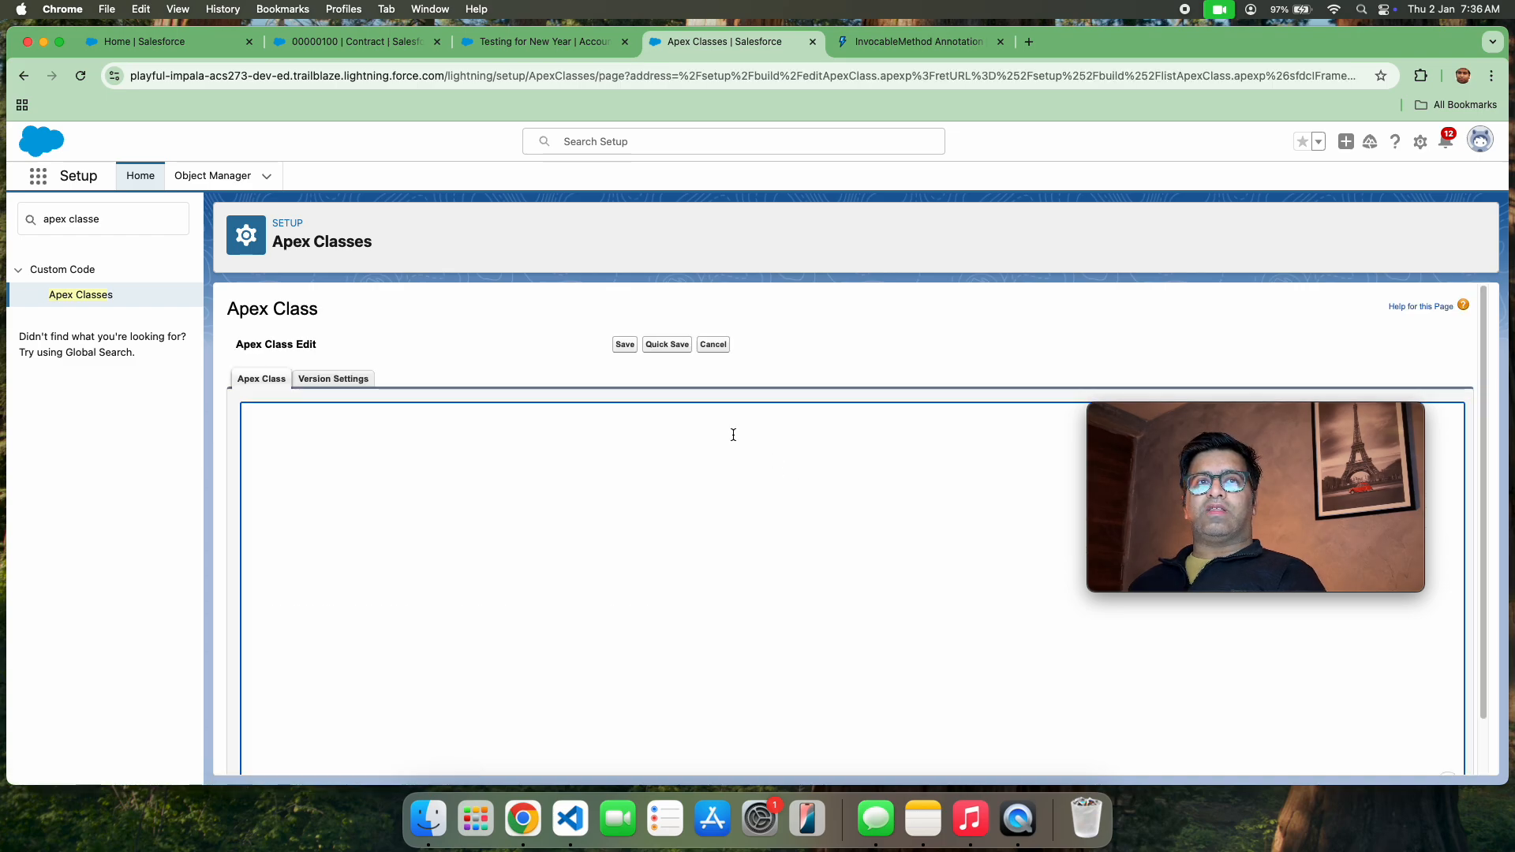
Declare an empty public class named createContactWithProcessBuilder, with its opening and closing braces
type("pu")
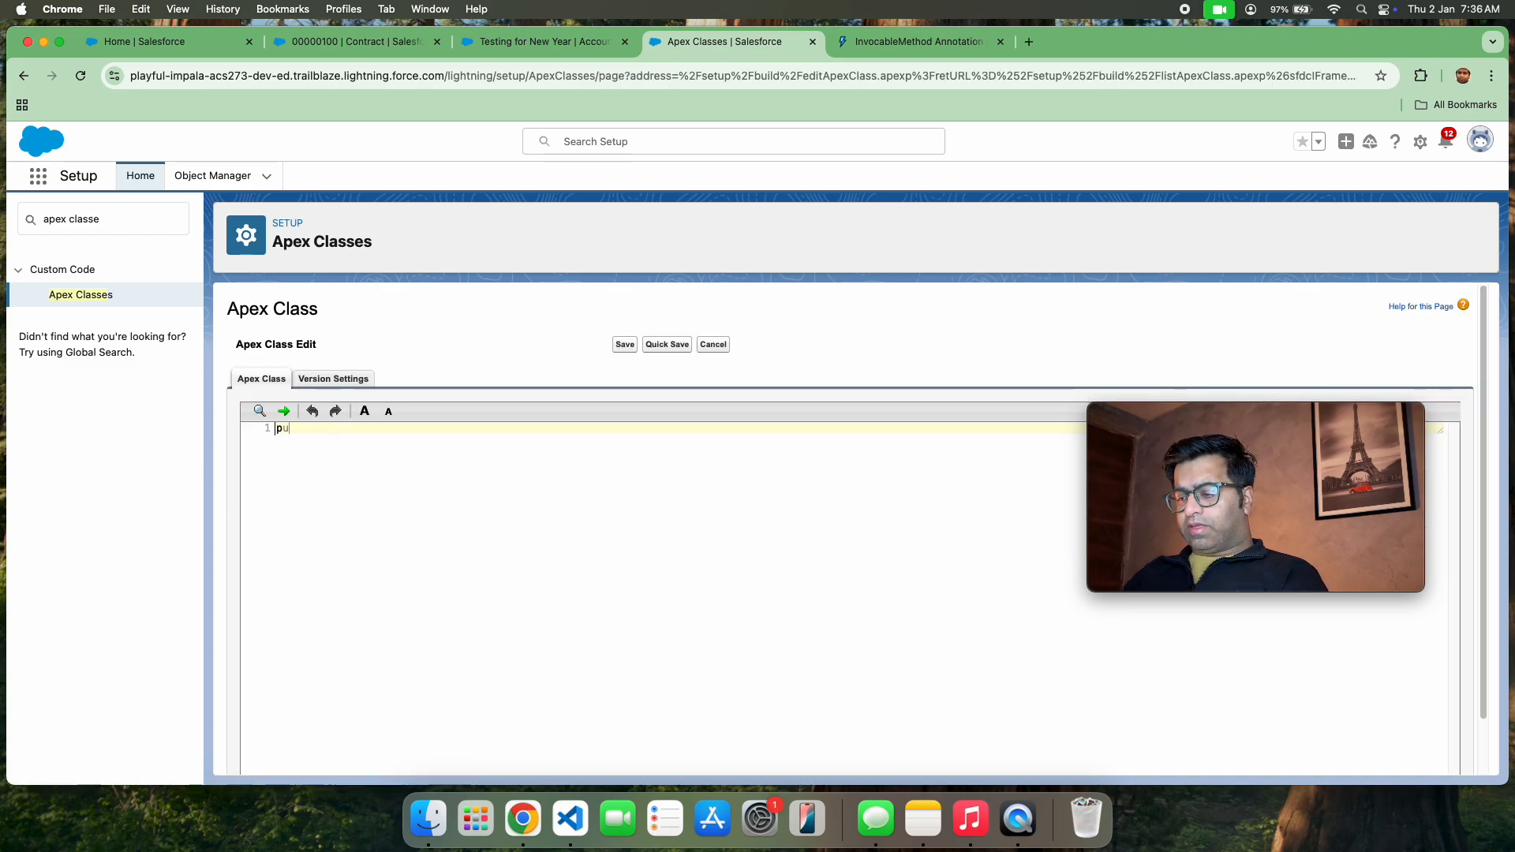
type("blic class")
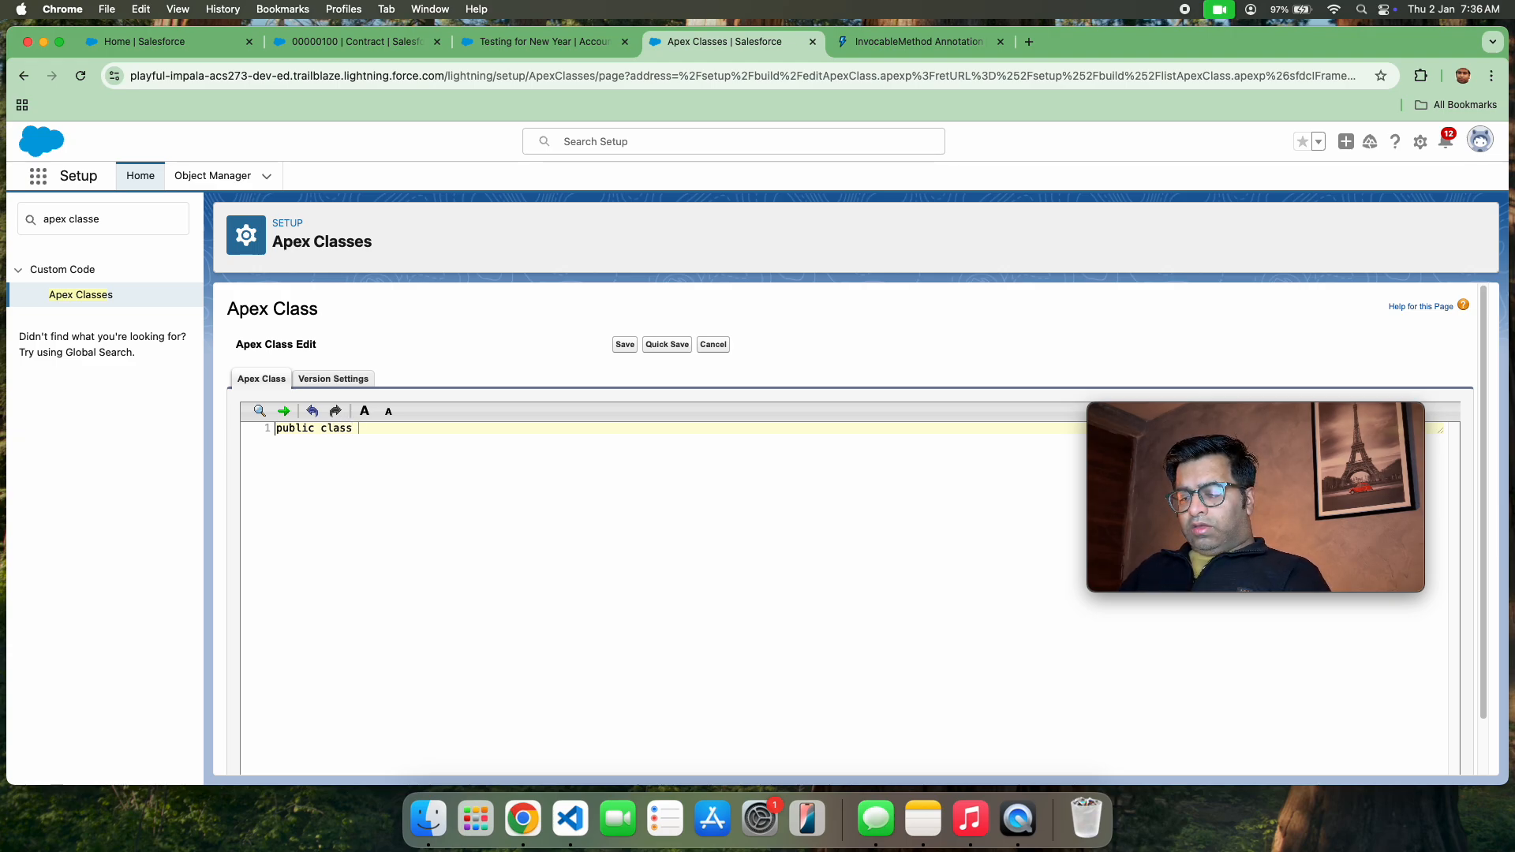
type(" create")
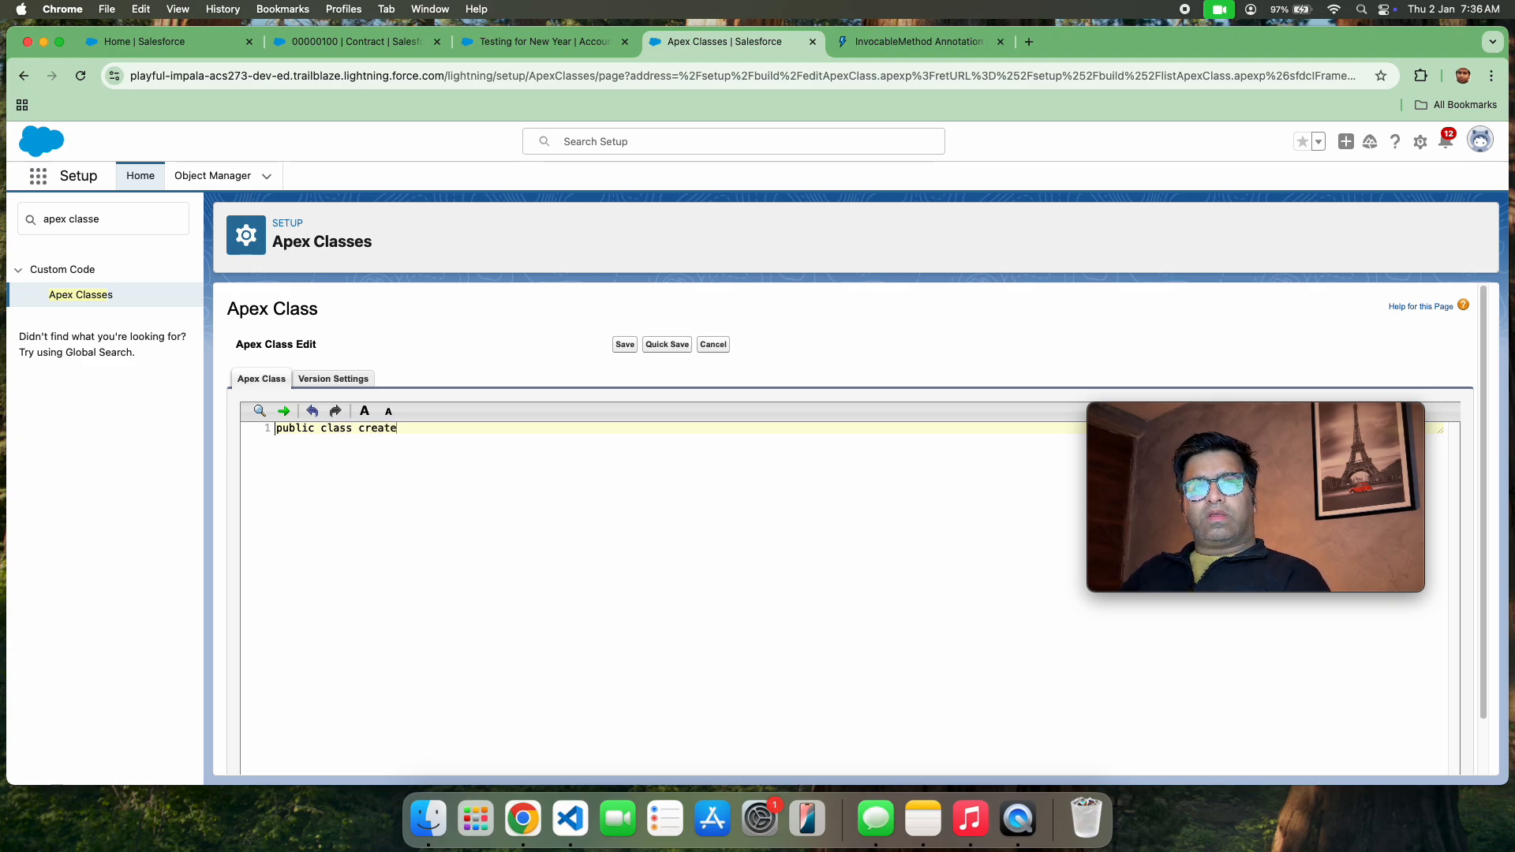
type("con")
key("BackSpace")
key("BackSpace")
key("BackSpace")
type("C")
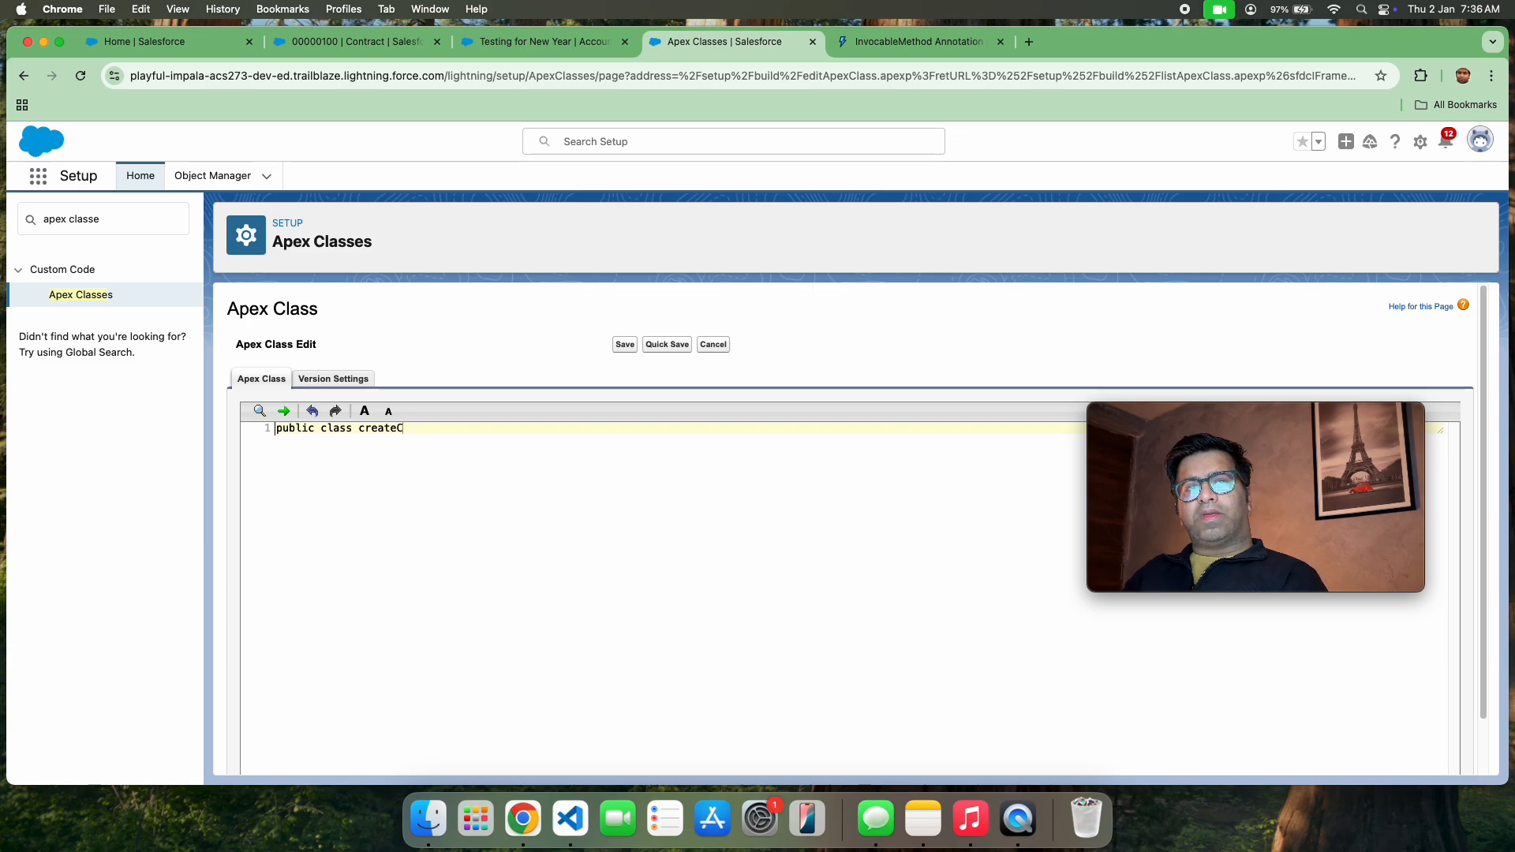
type("ontact")
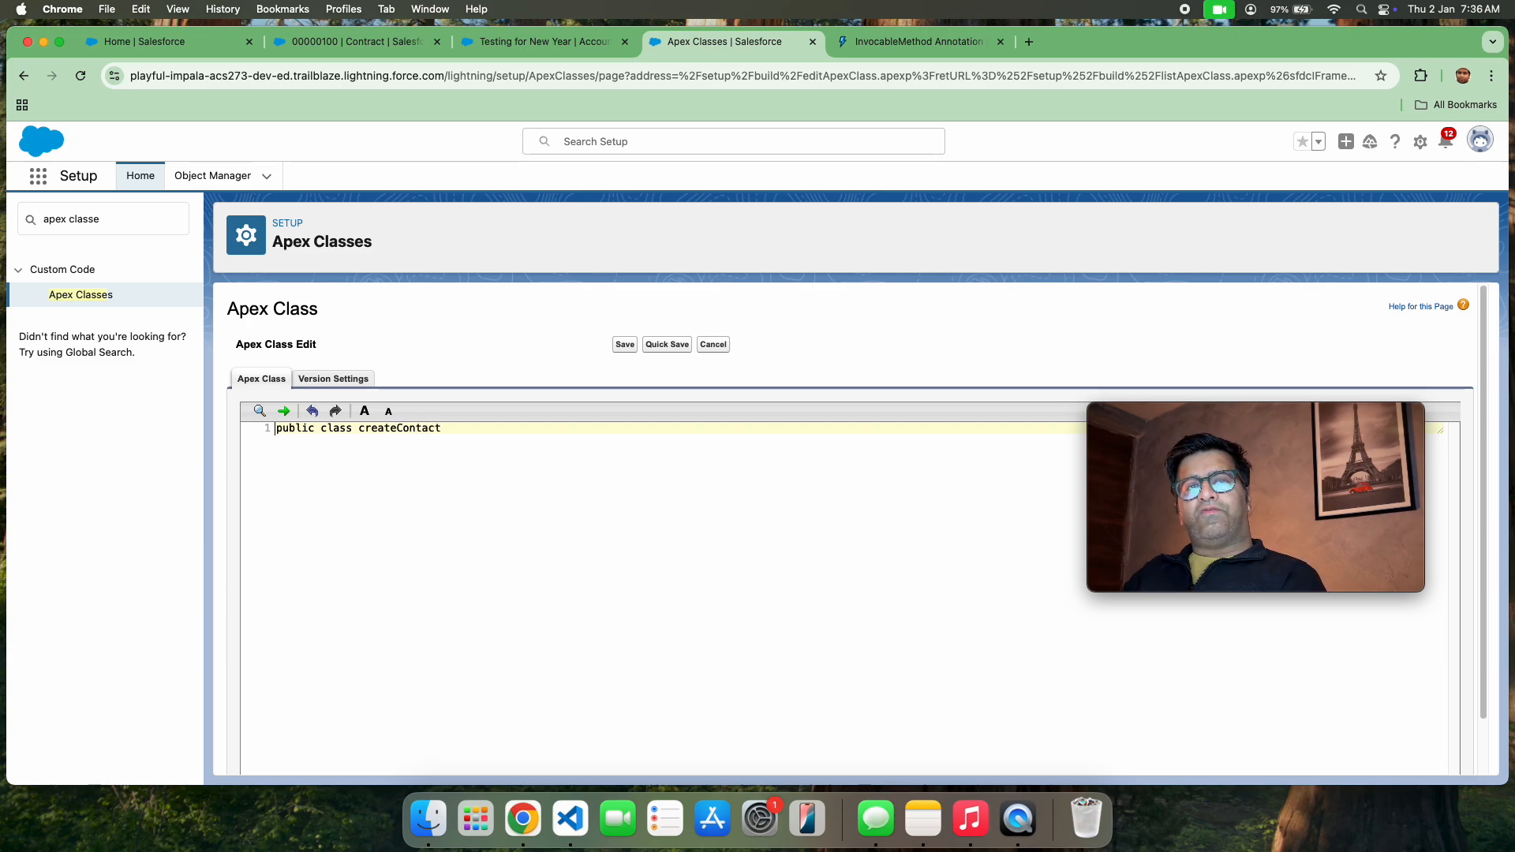
type("With")
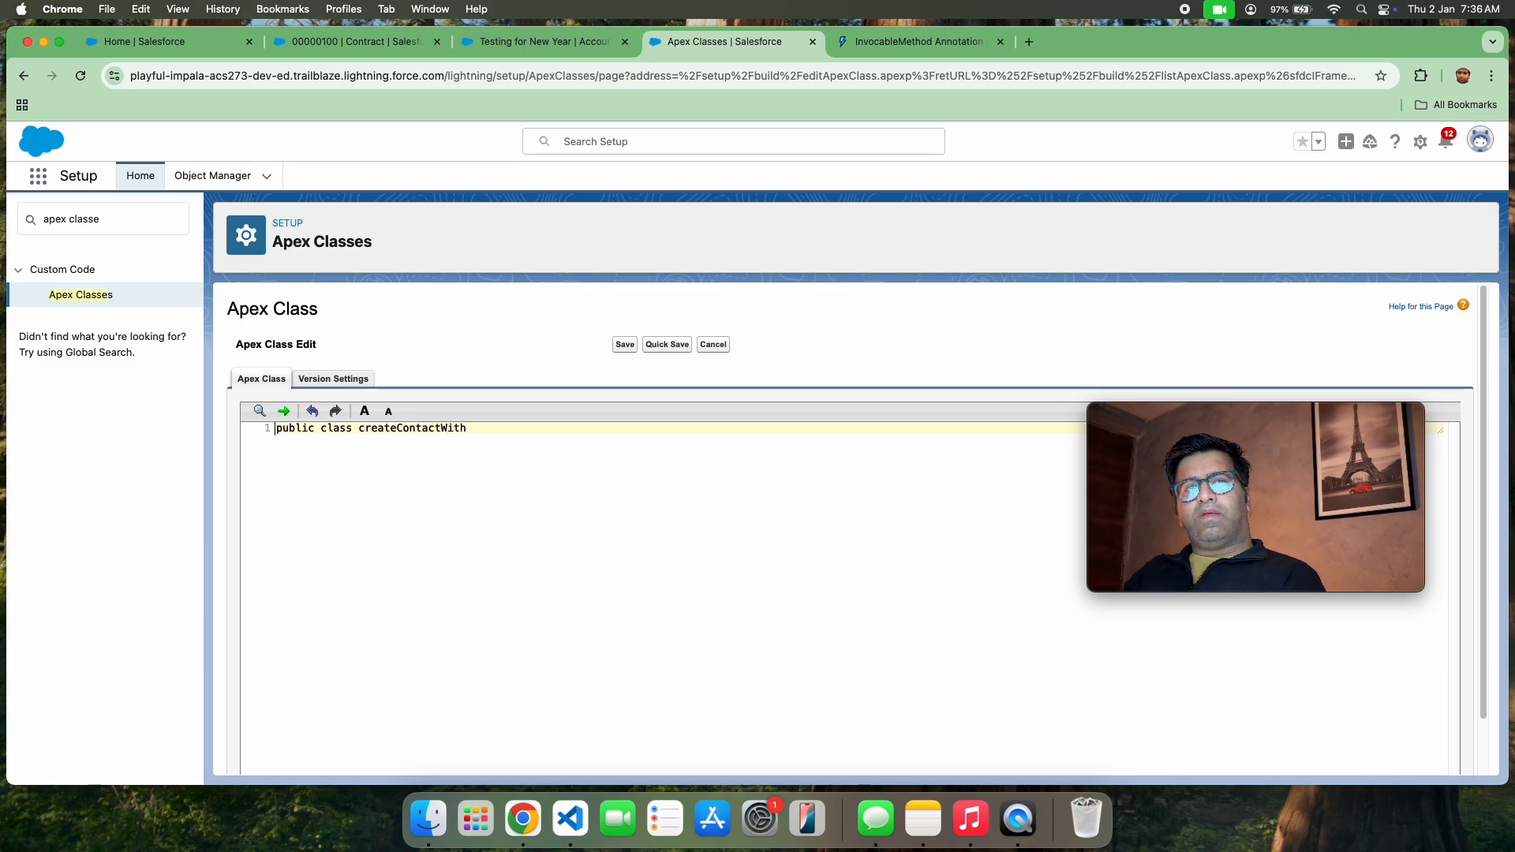
type("Procee")
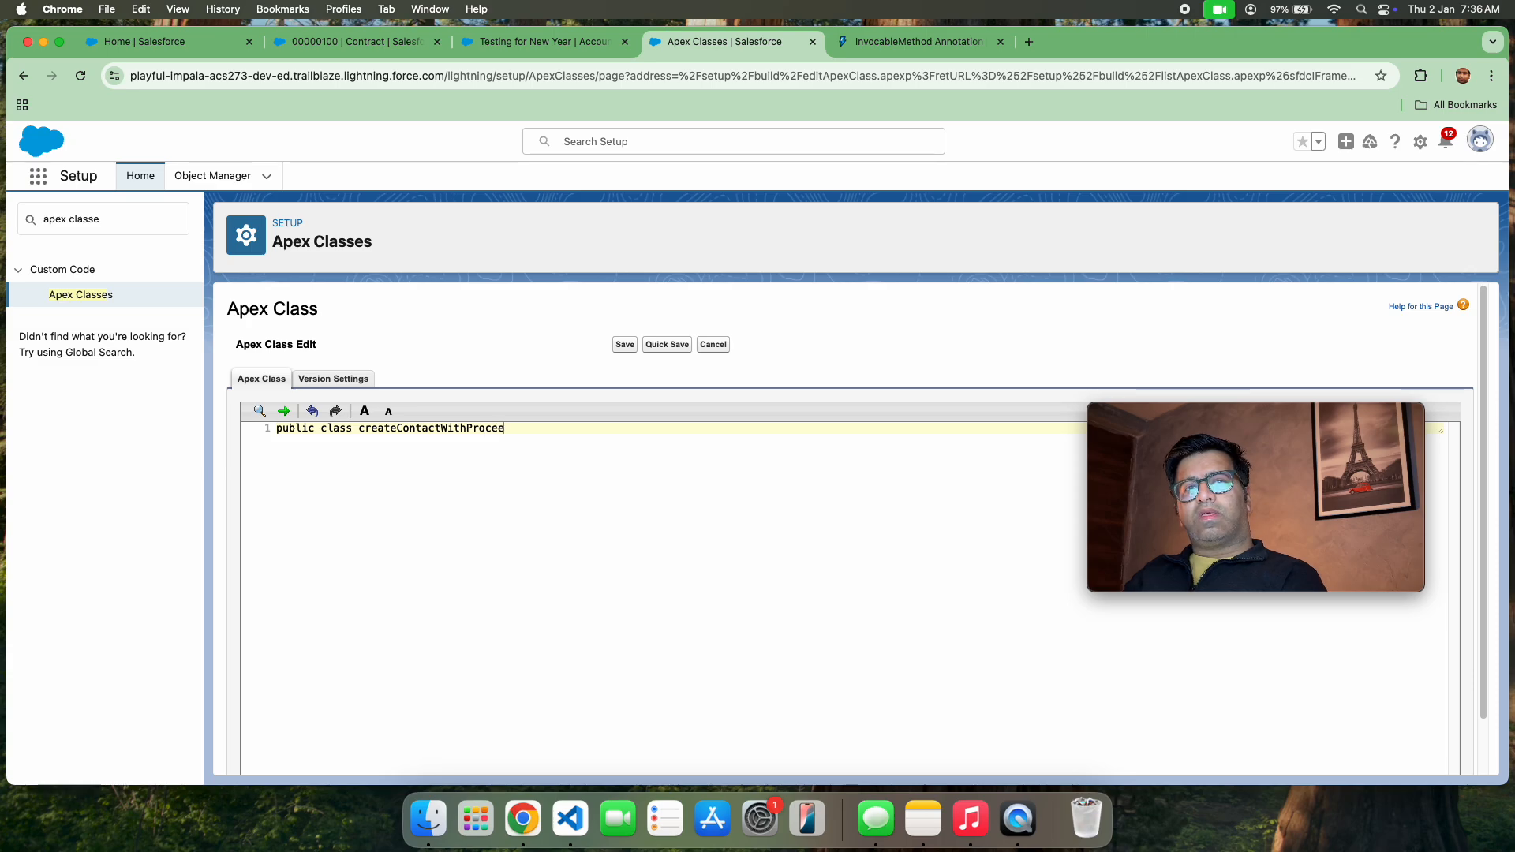
key("BackSpace")
type("ssBuilder{")
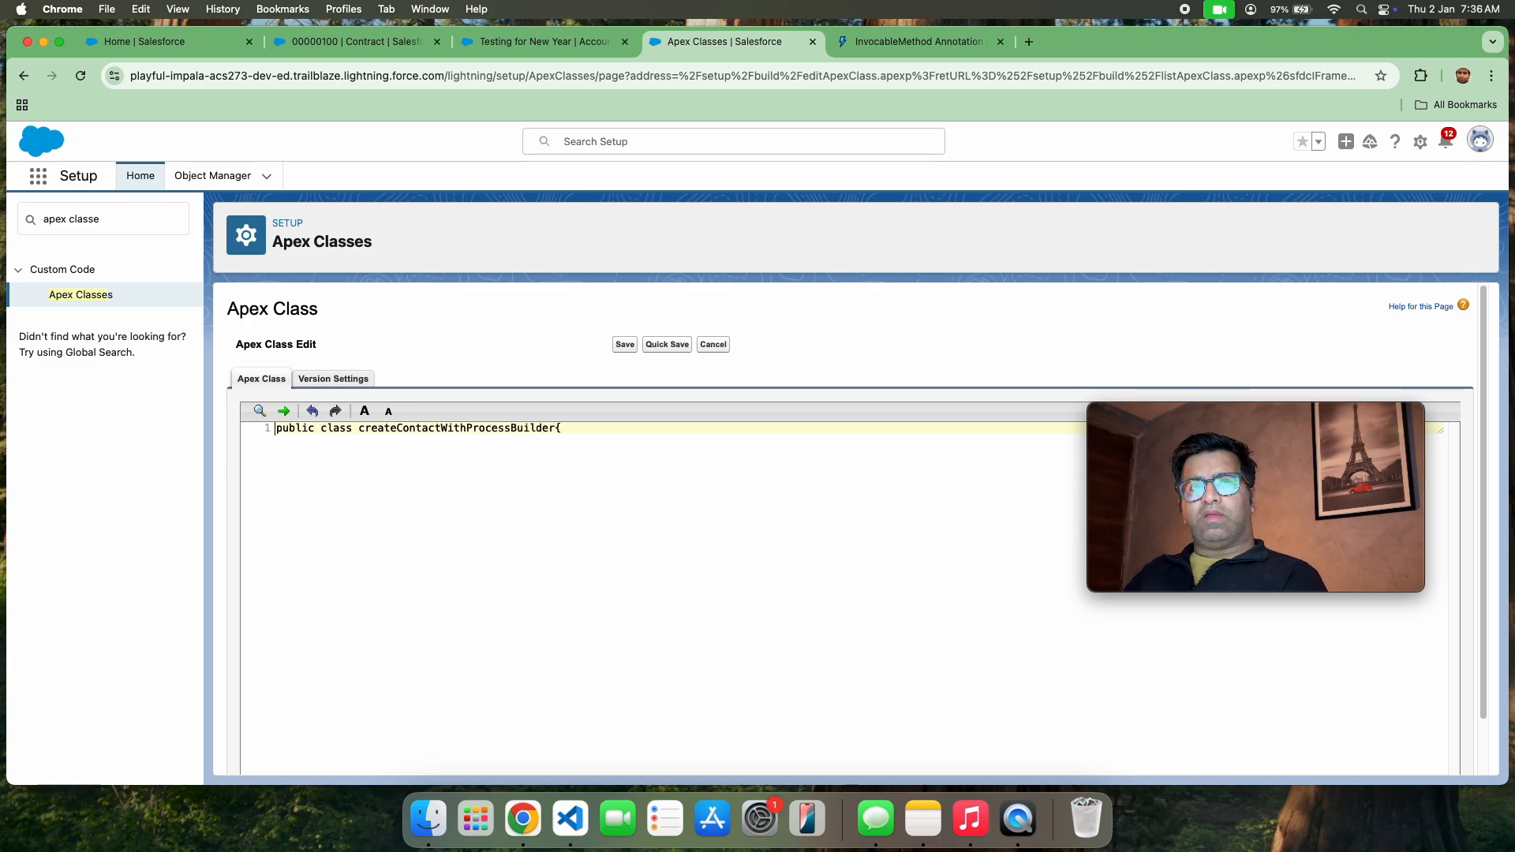
key("Return")
type("}")
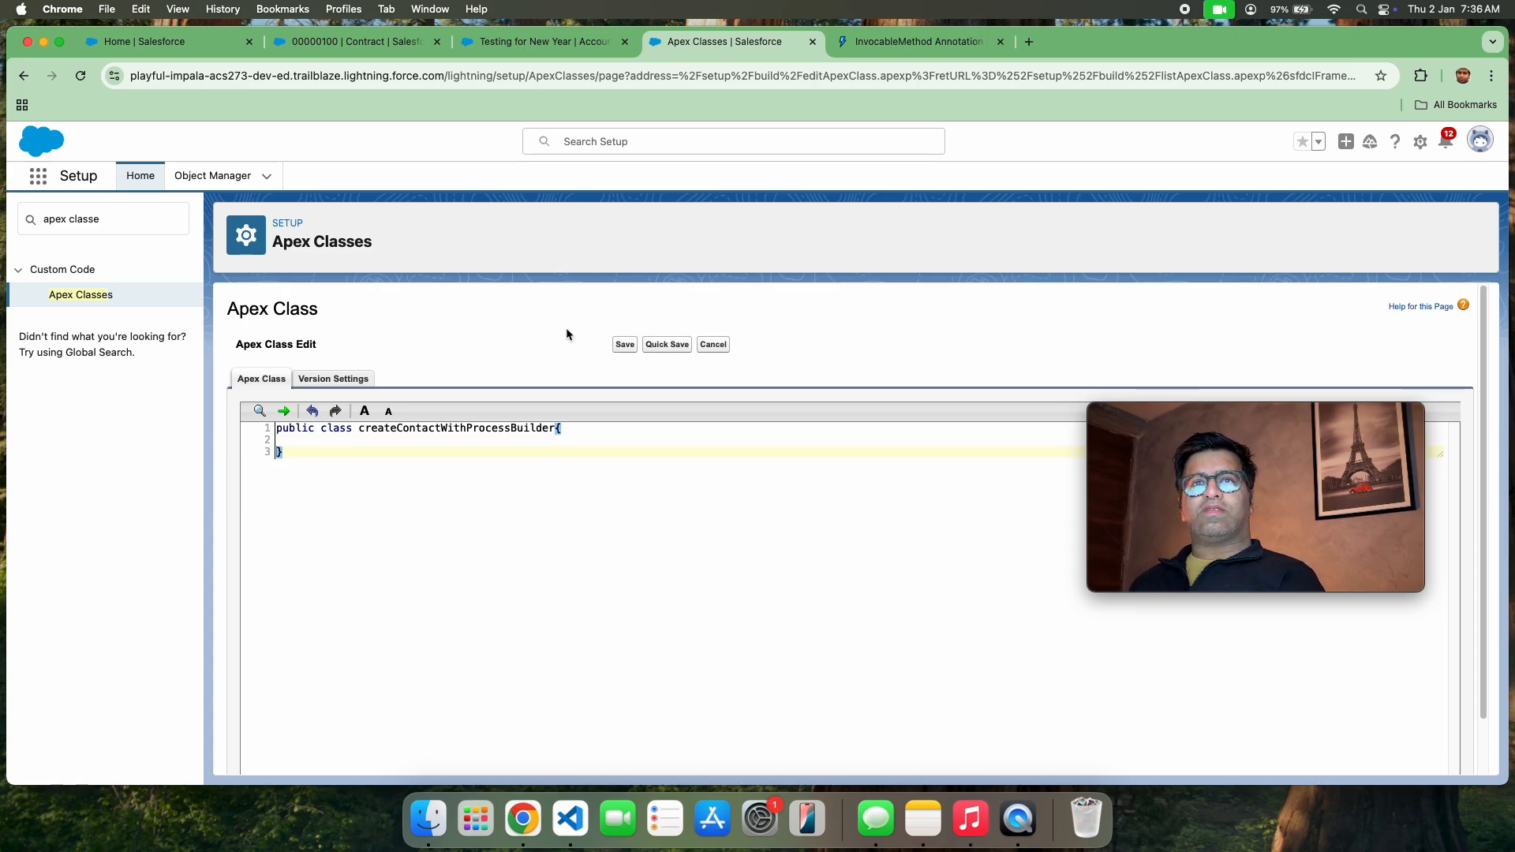
left_click(486, 440)
key("Return")
key("Return")
key("Return")
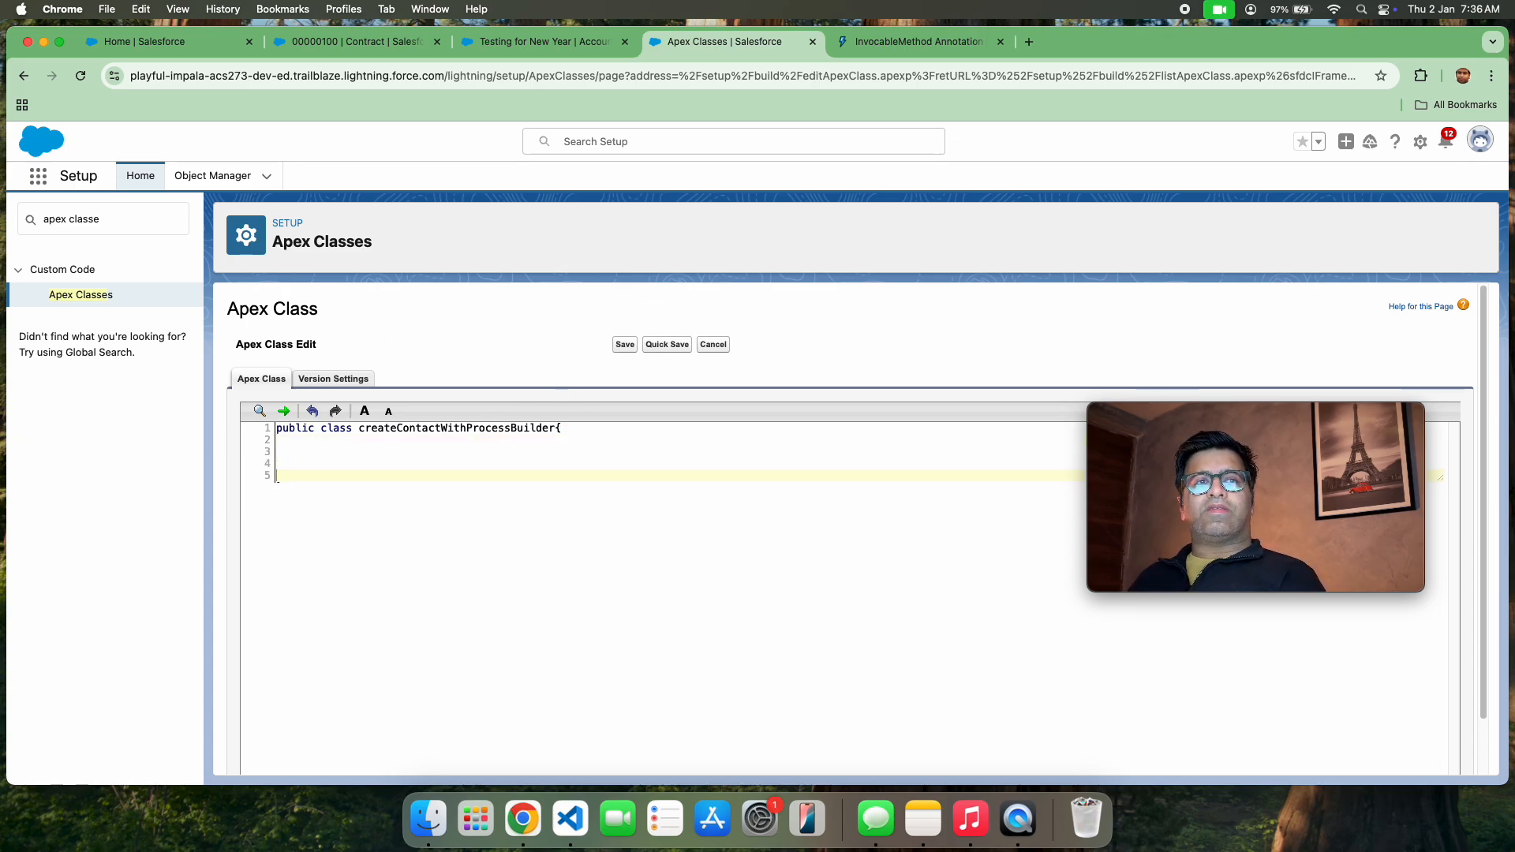
key("Up")
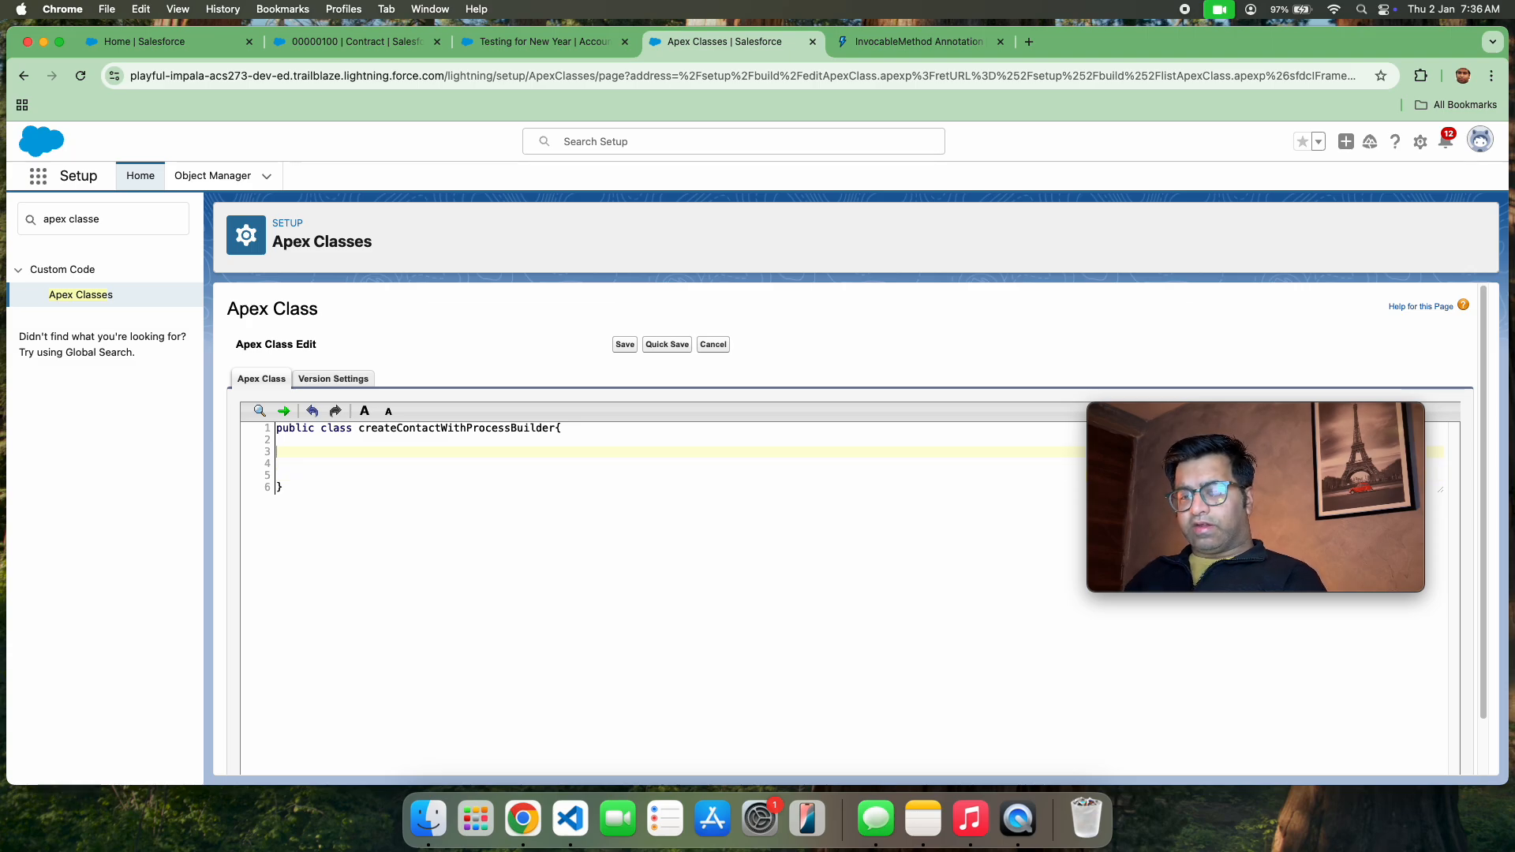
key("super+v")
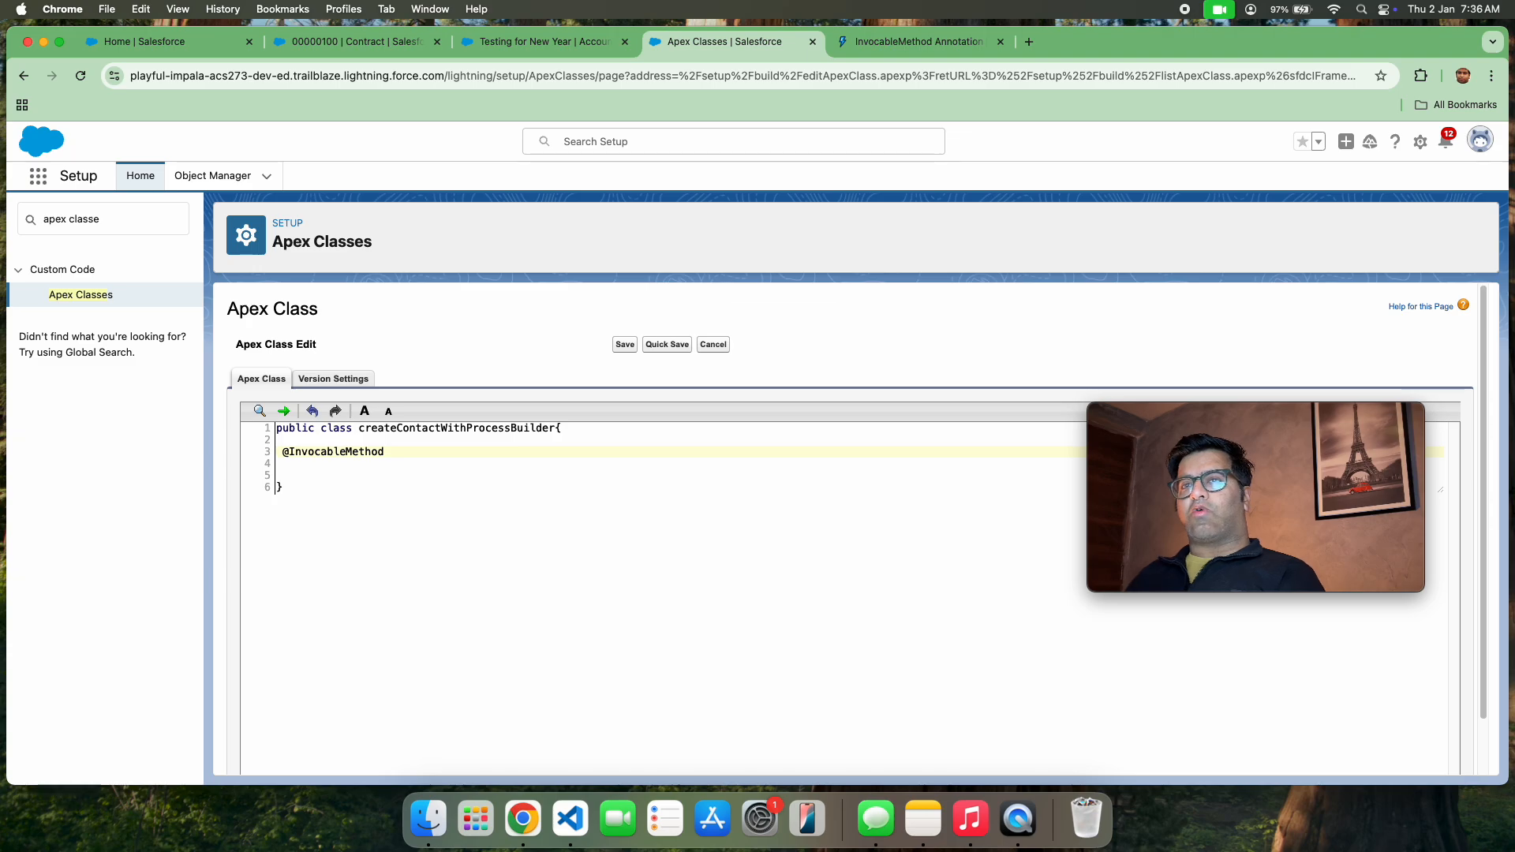
key("Return")
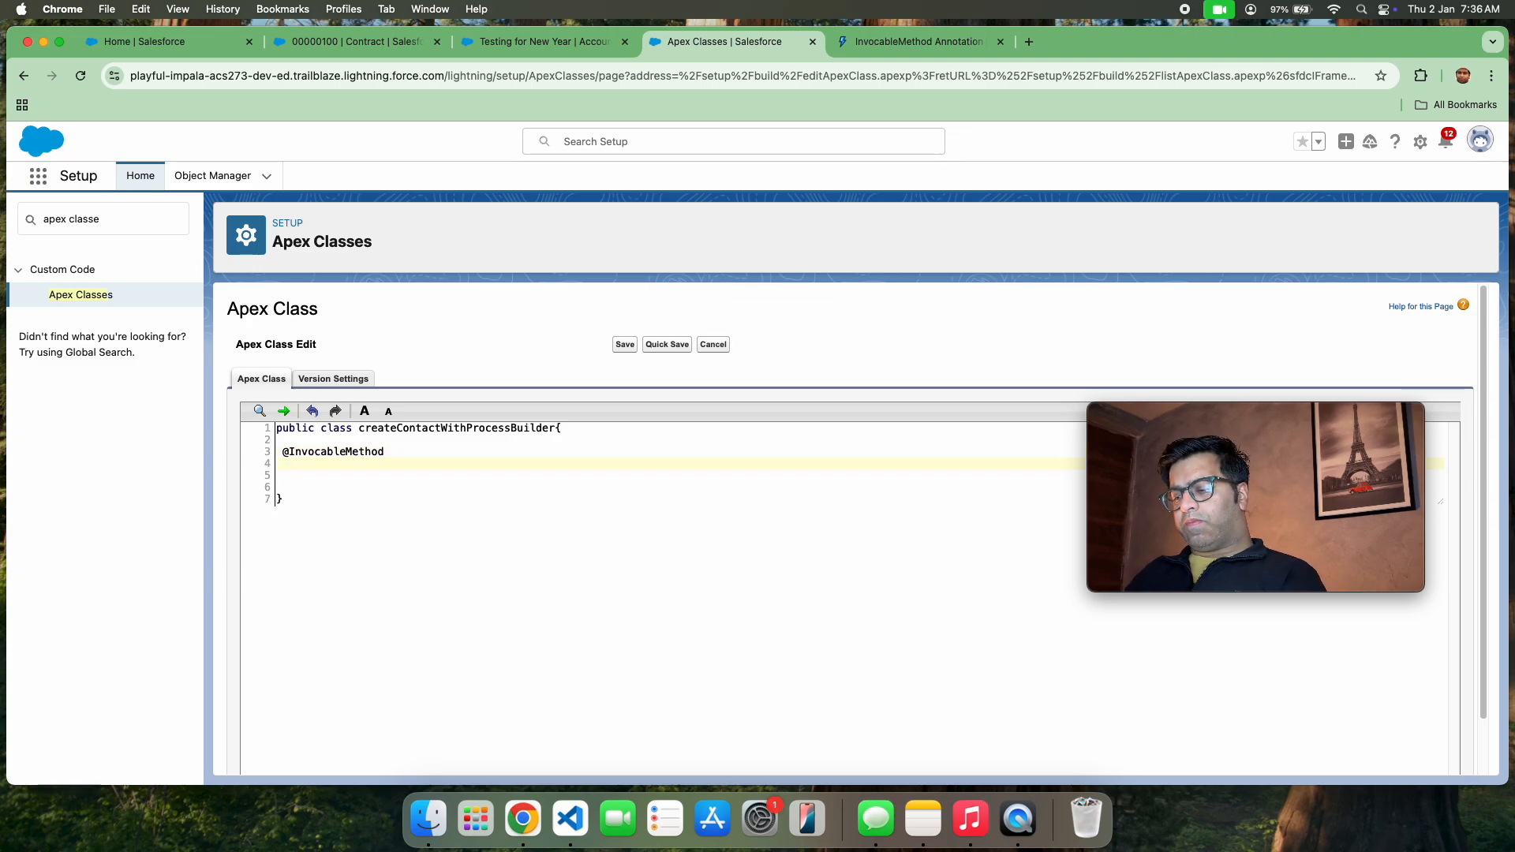
Write the signature of a public static void method named Methodone with empty parentheses below the annotation
type("public s")
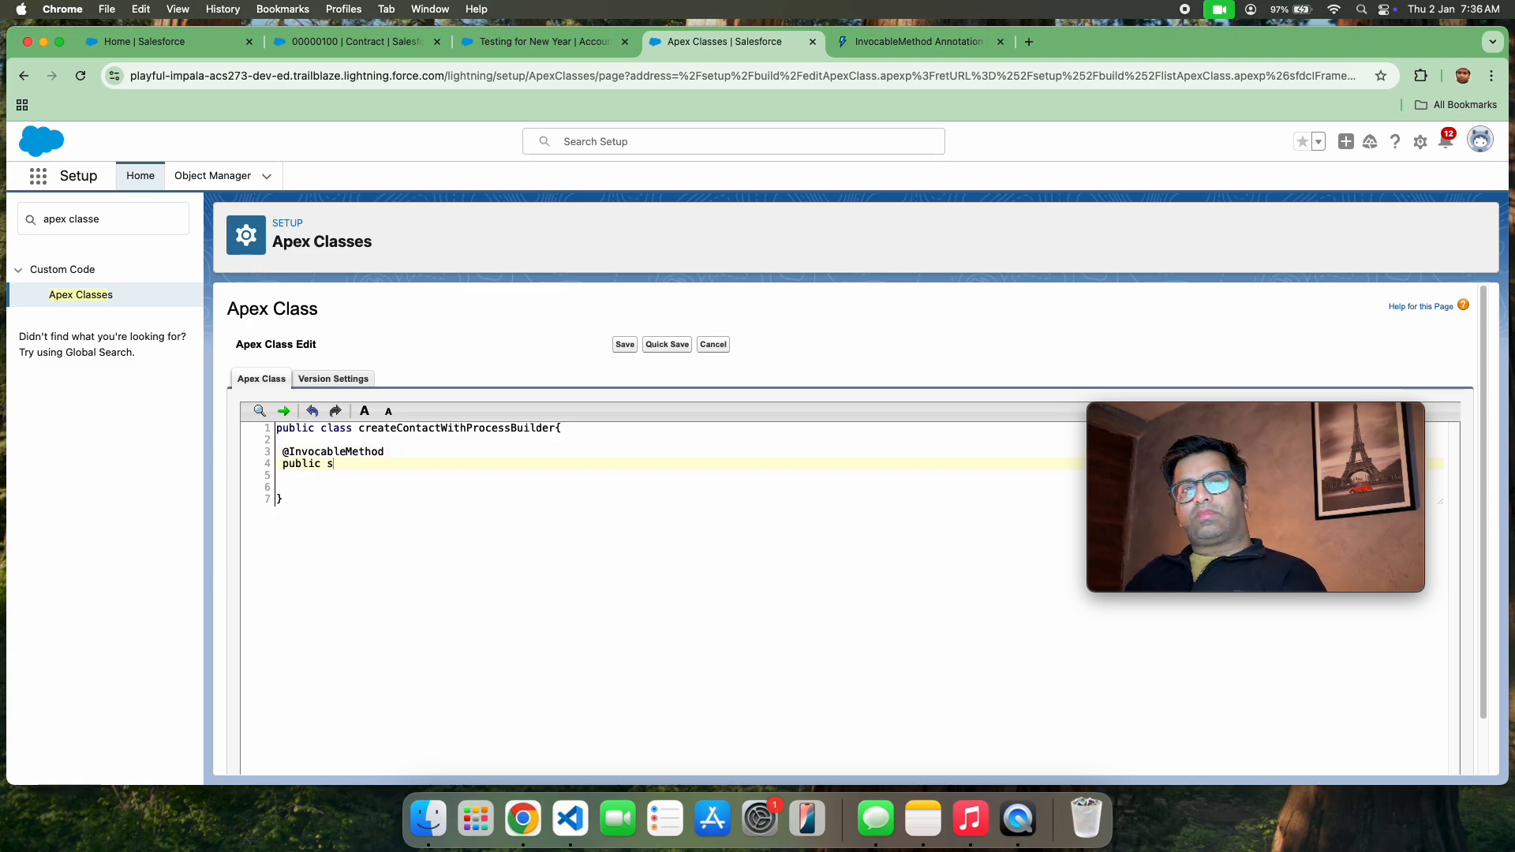
type("tati")
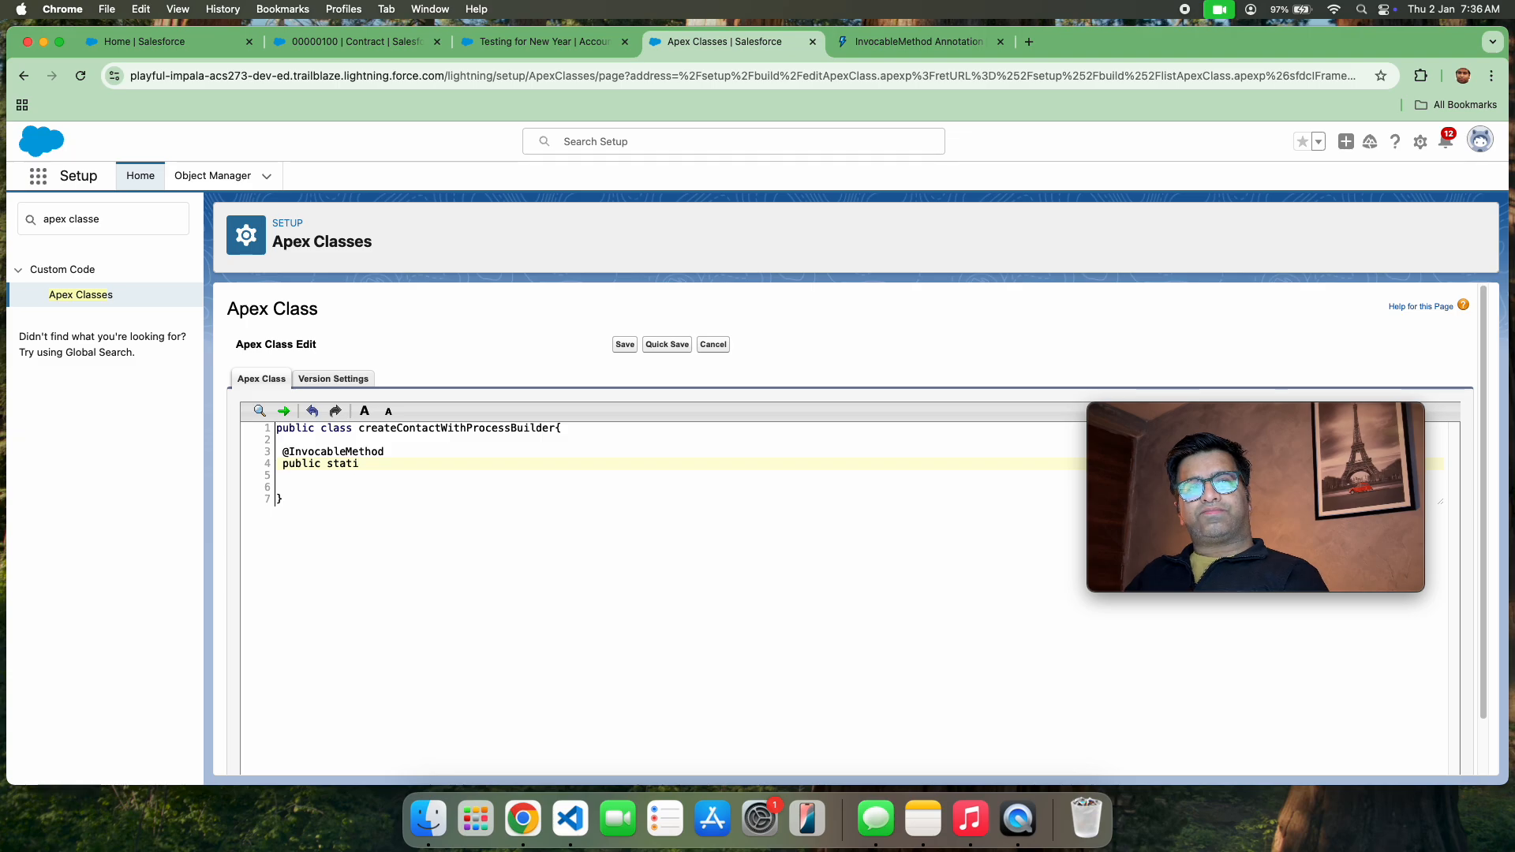
type("c")
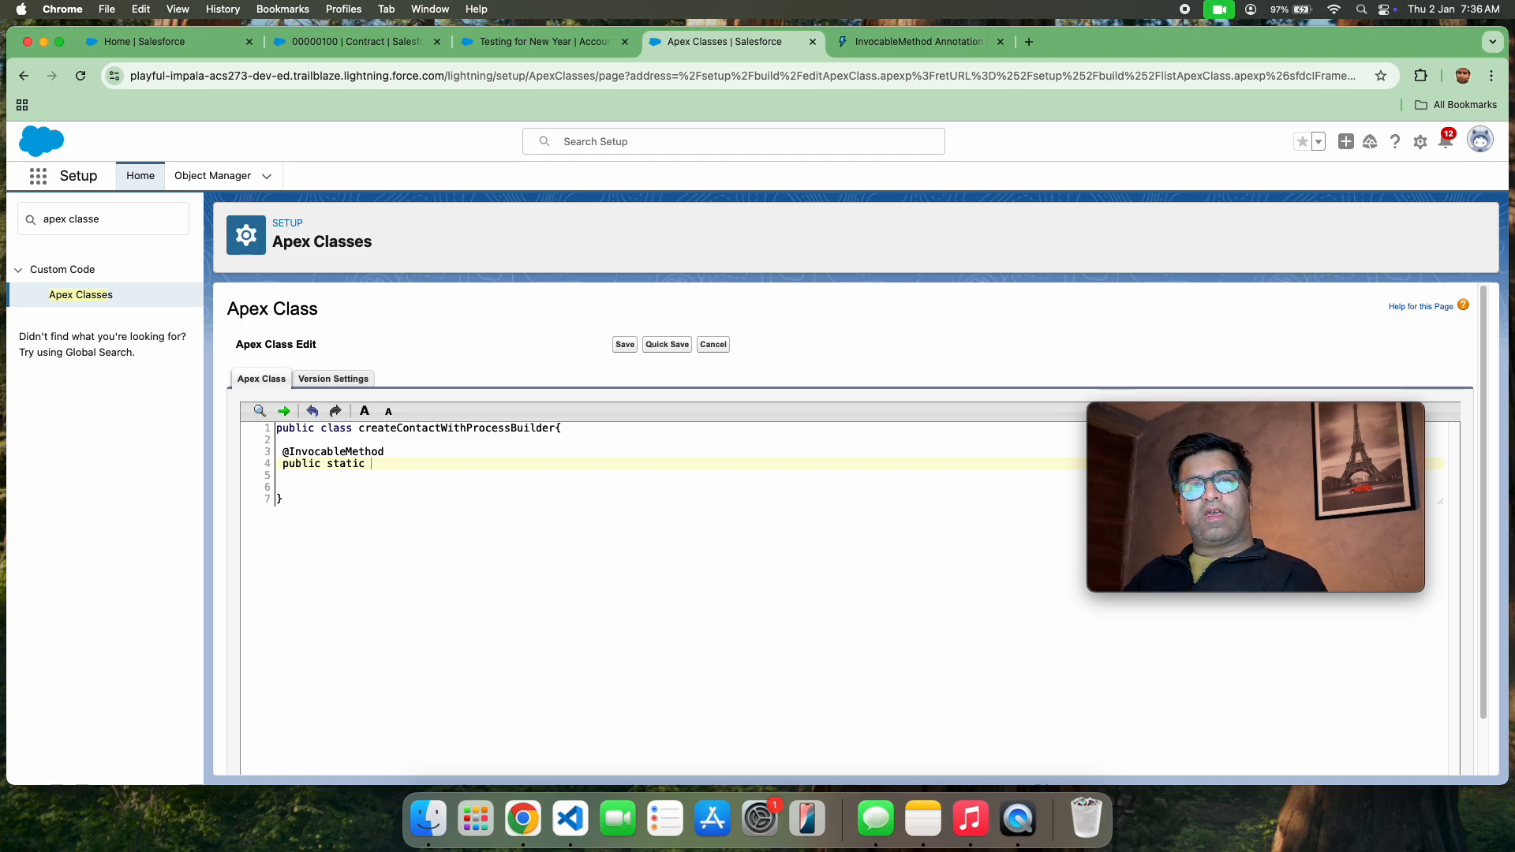
type("void ")
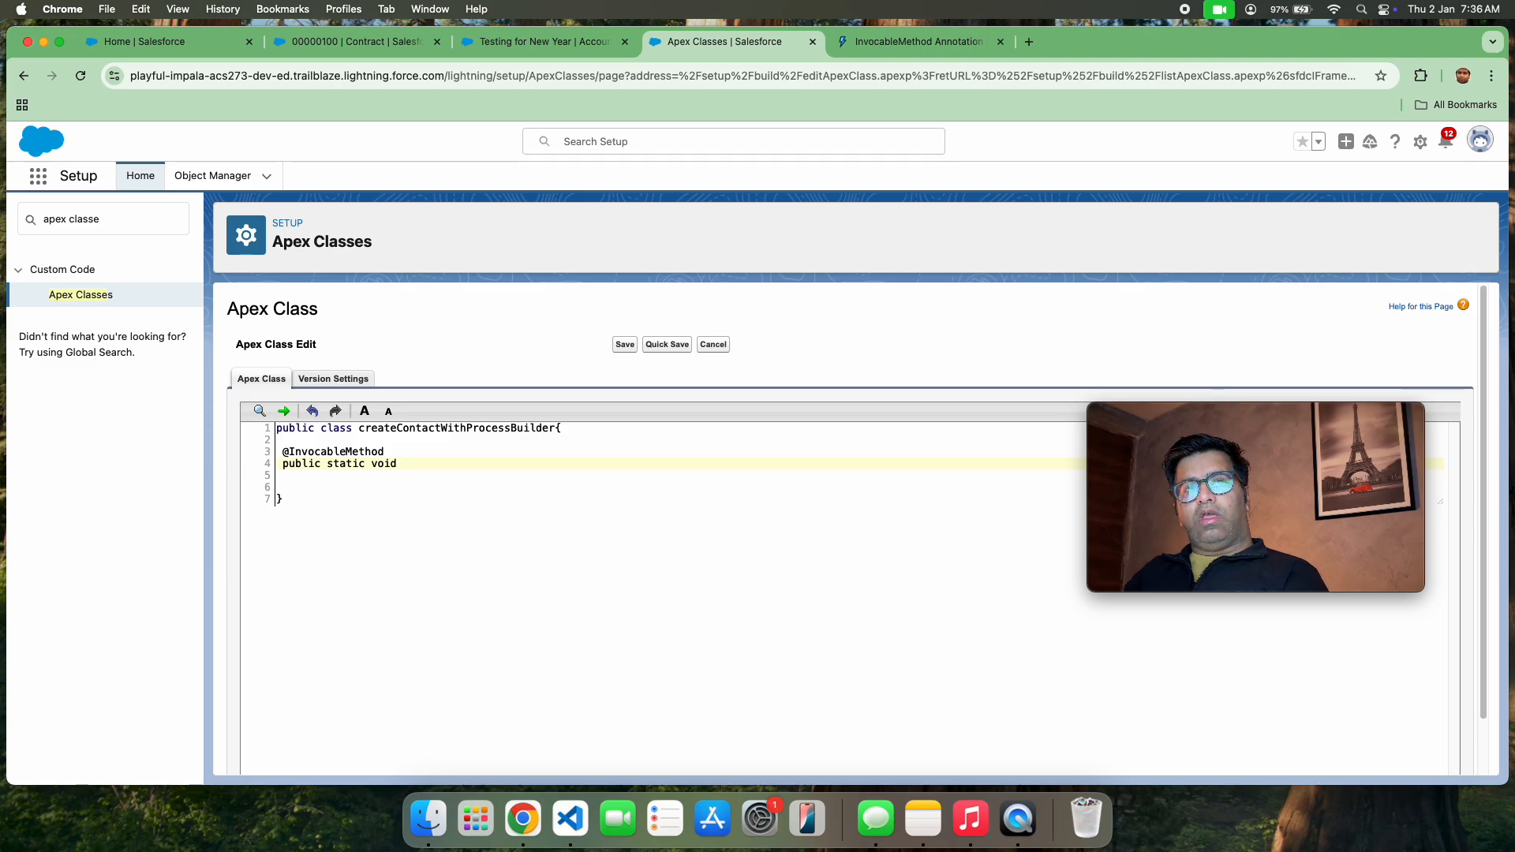
type("met")
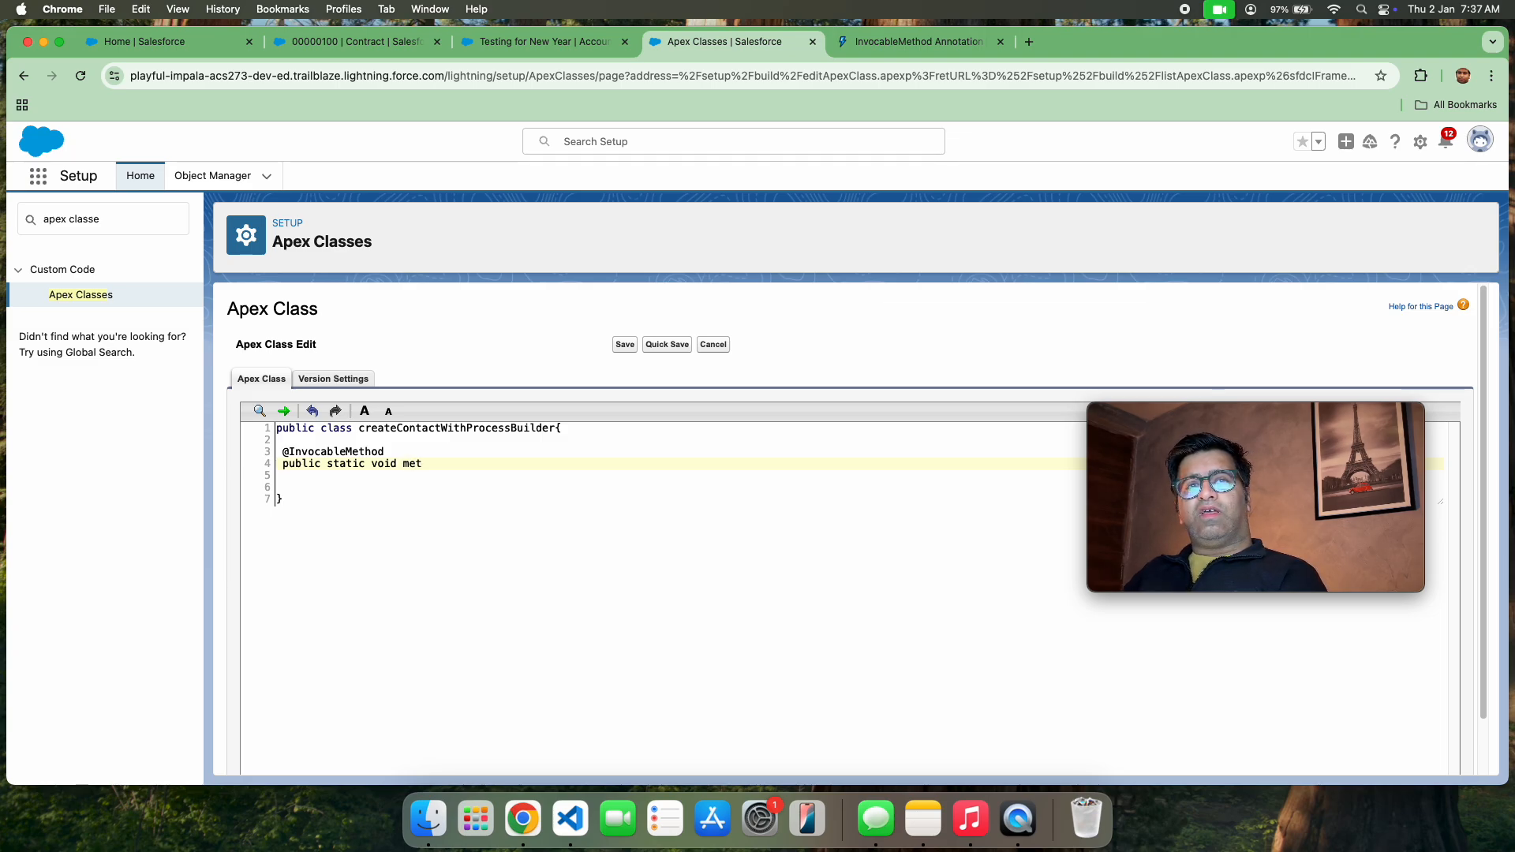
key("BackSpace")
key("BackSpace")
key("BackSpace")
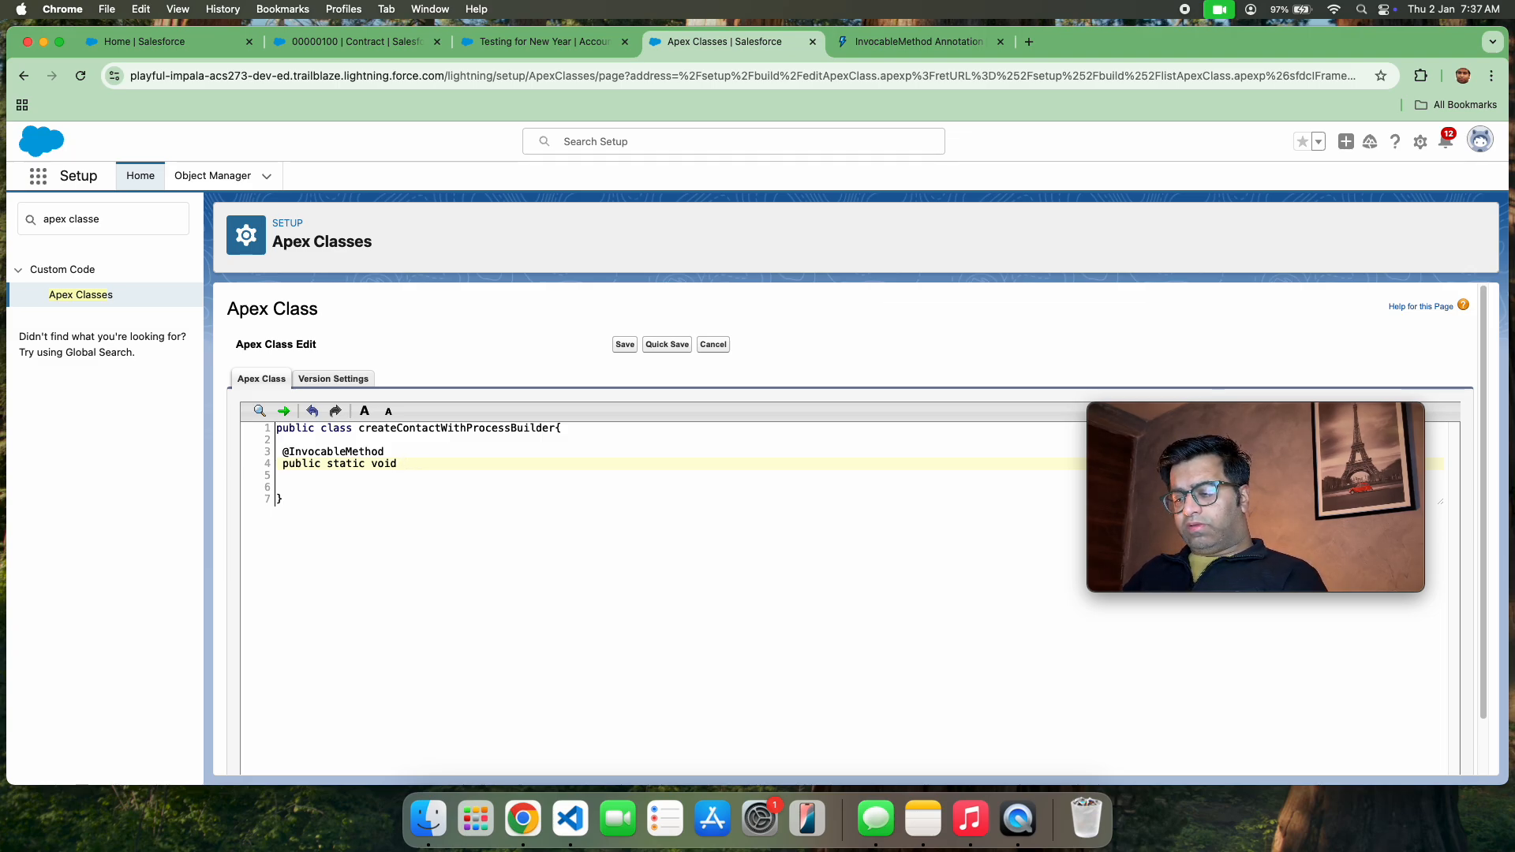
type("Method")
key("BackSpace")
key("BackSpace")
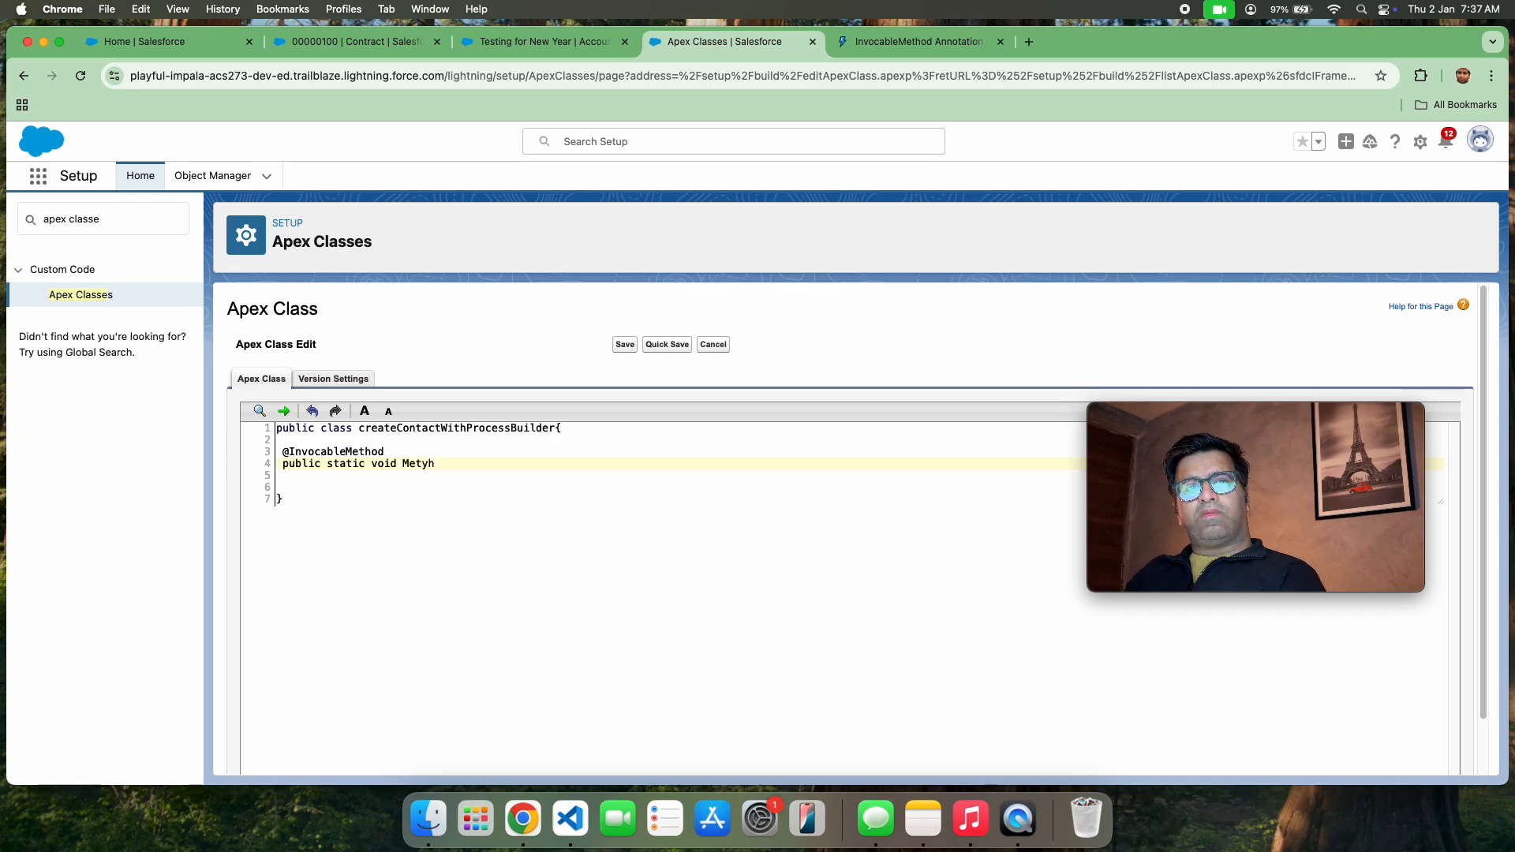
type("j")
key("BackSpace")
type("o")
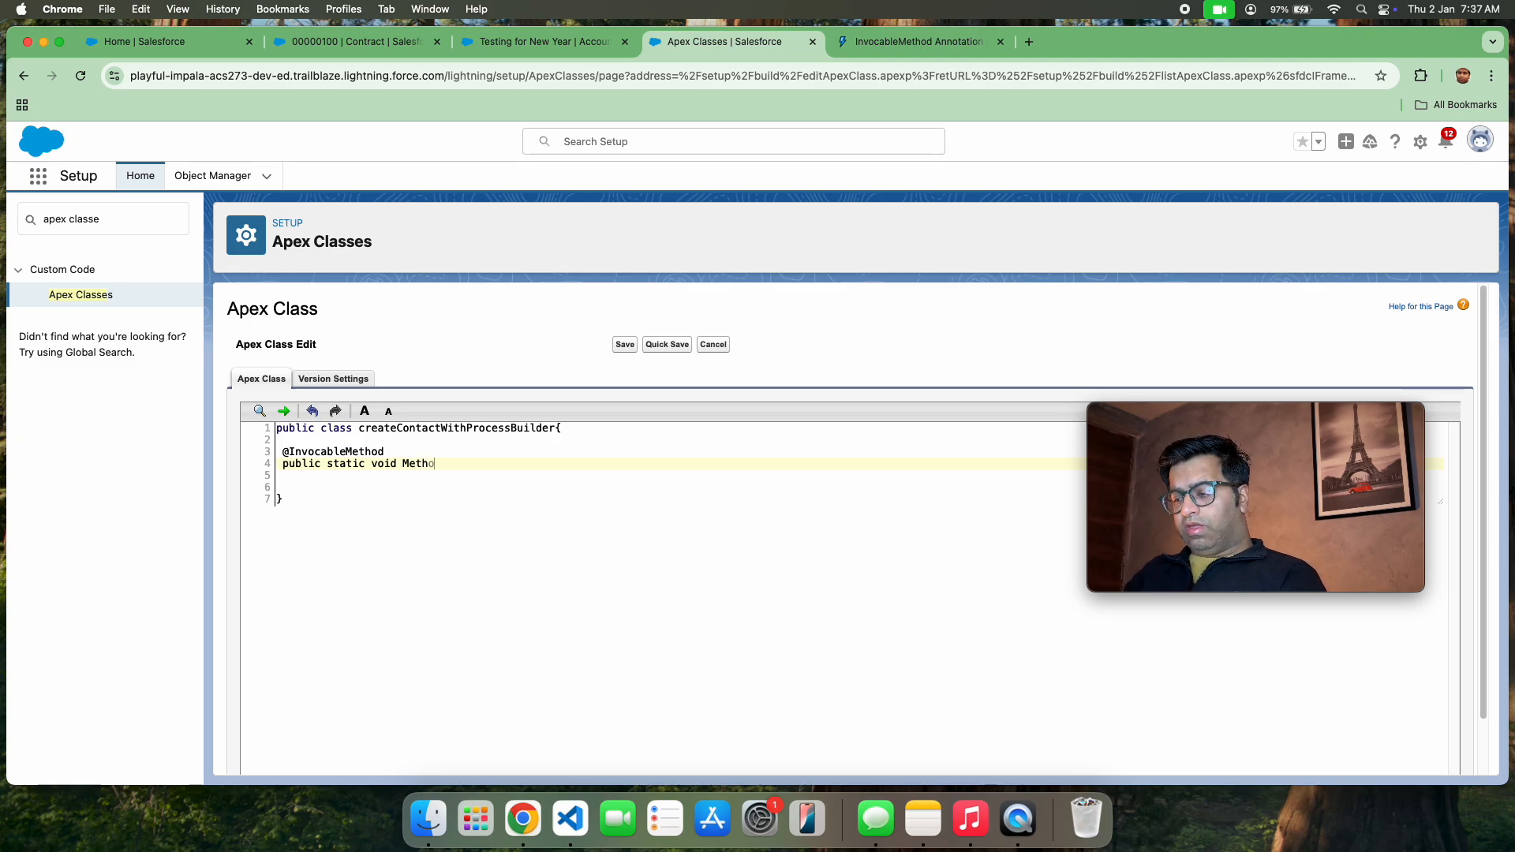
type("done")
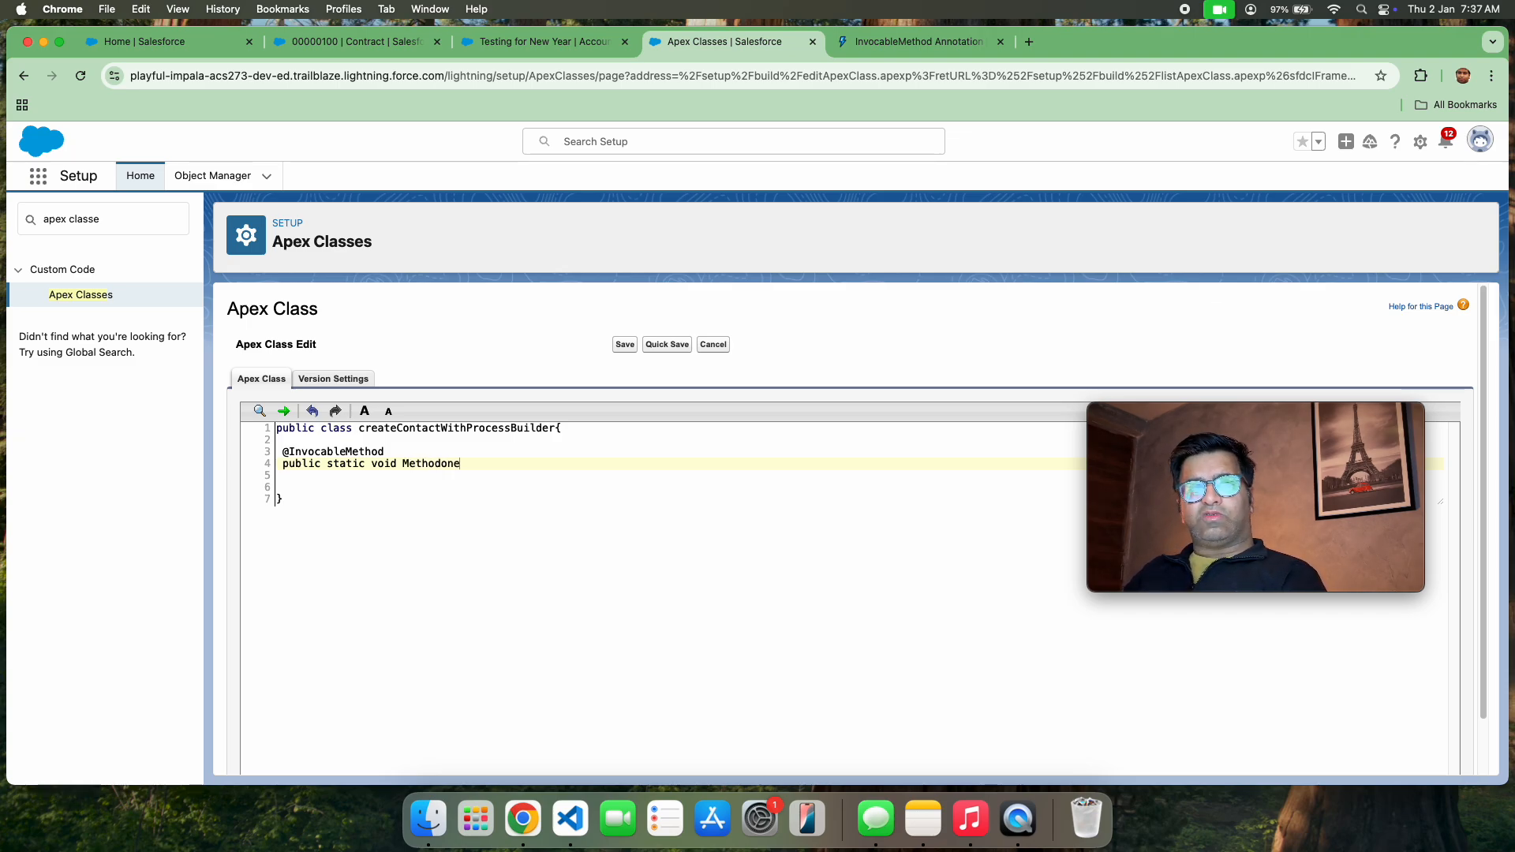
type("()")
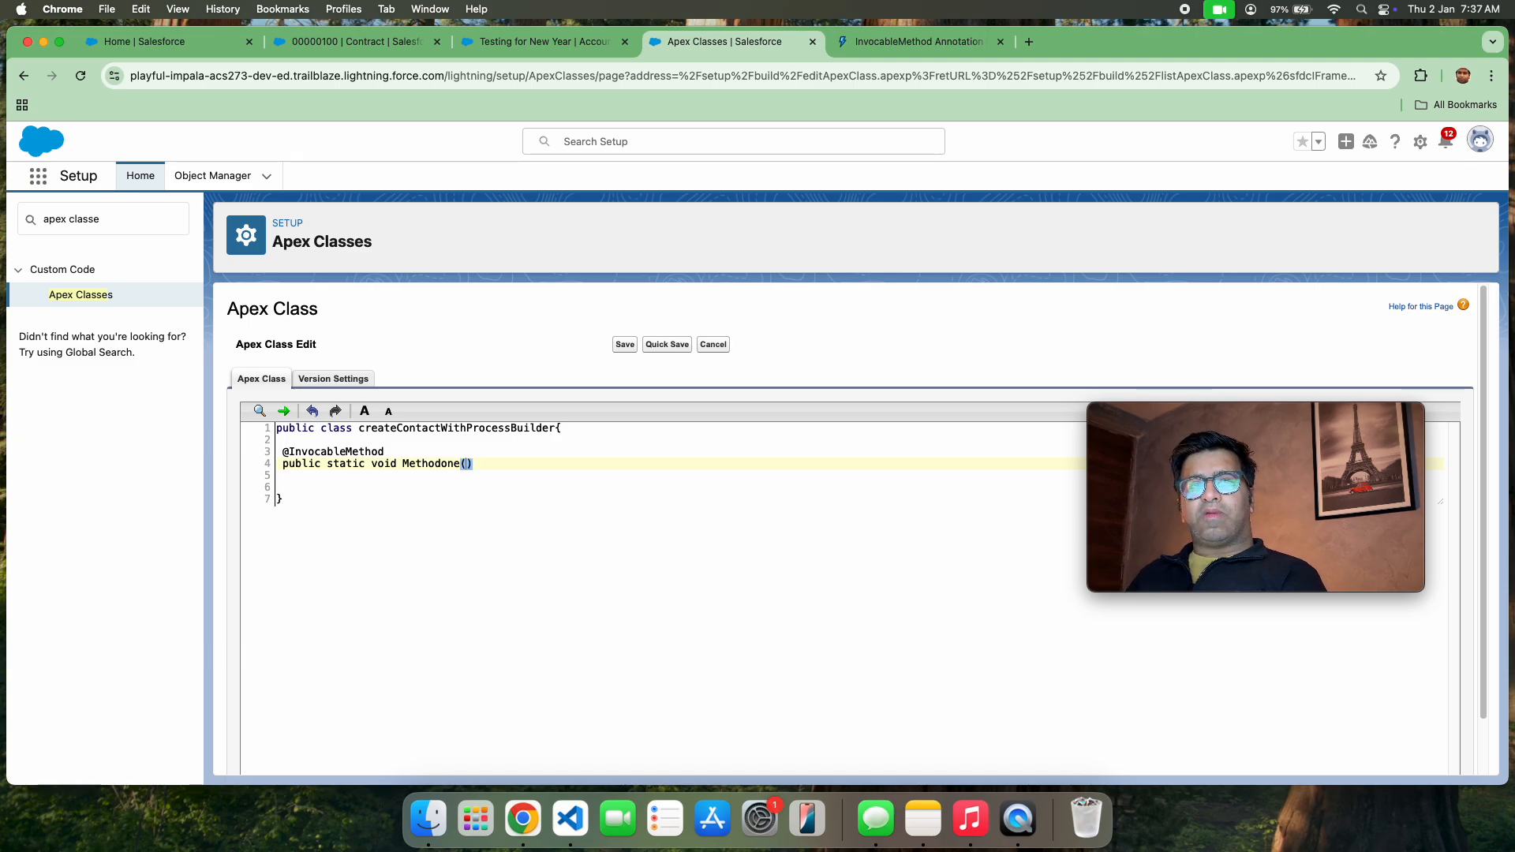
type("{")
Give the Methodone method an empty body of blank lines enclosed in braces
key("Return")
key("Return")
key("Return")
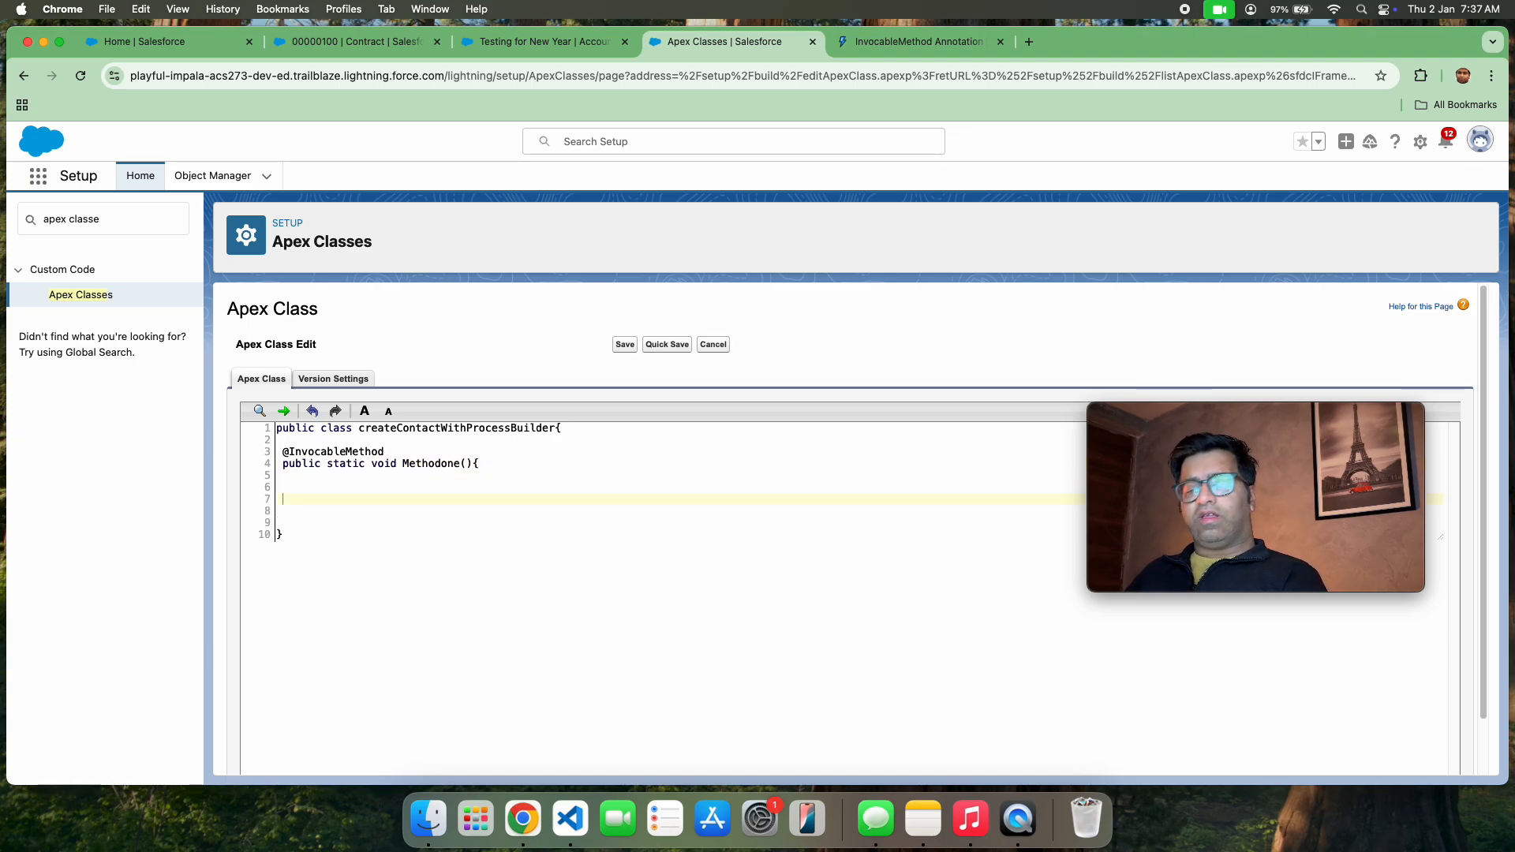
type("}")
Add the parameter List<Account> accountlist between the parentheses of the Methodone method
left_click(282, 464)
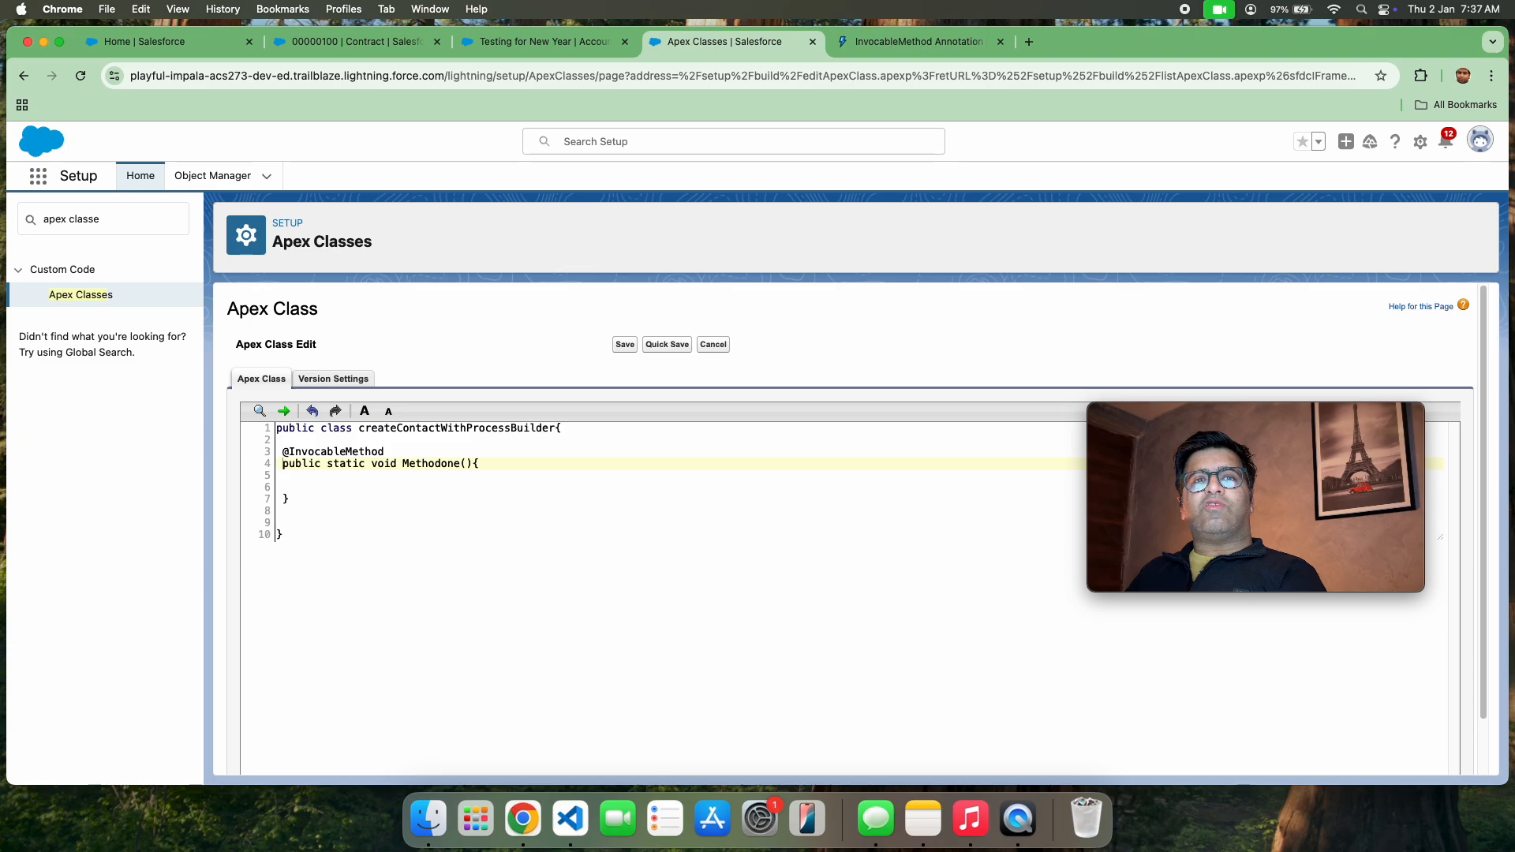
left_click(467, 465)
left_click(466, 464)
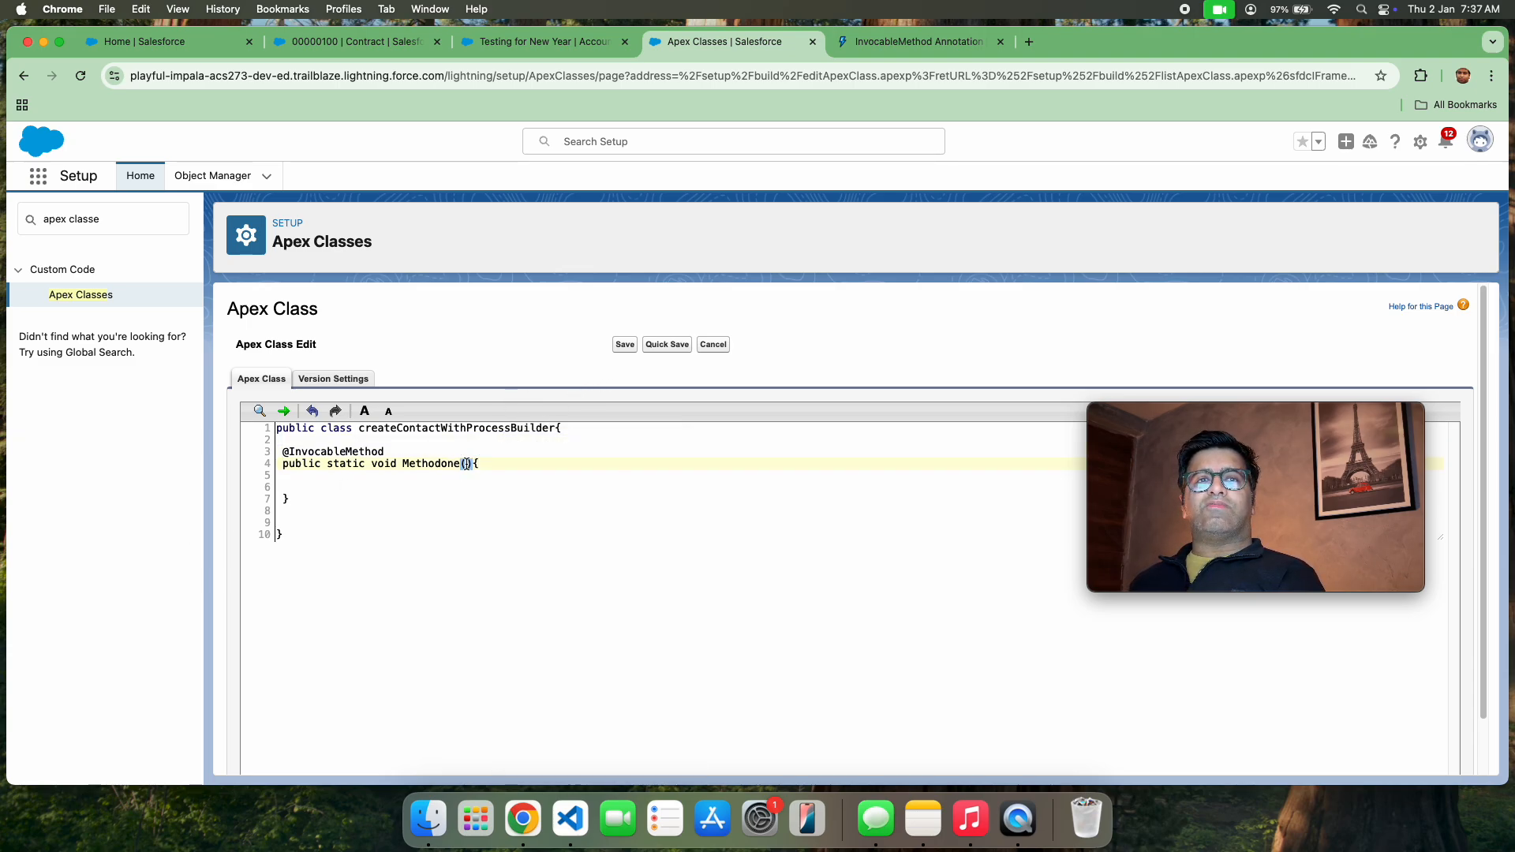
type("List<")
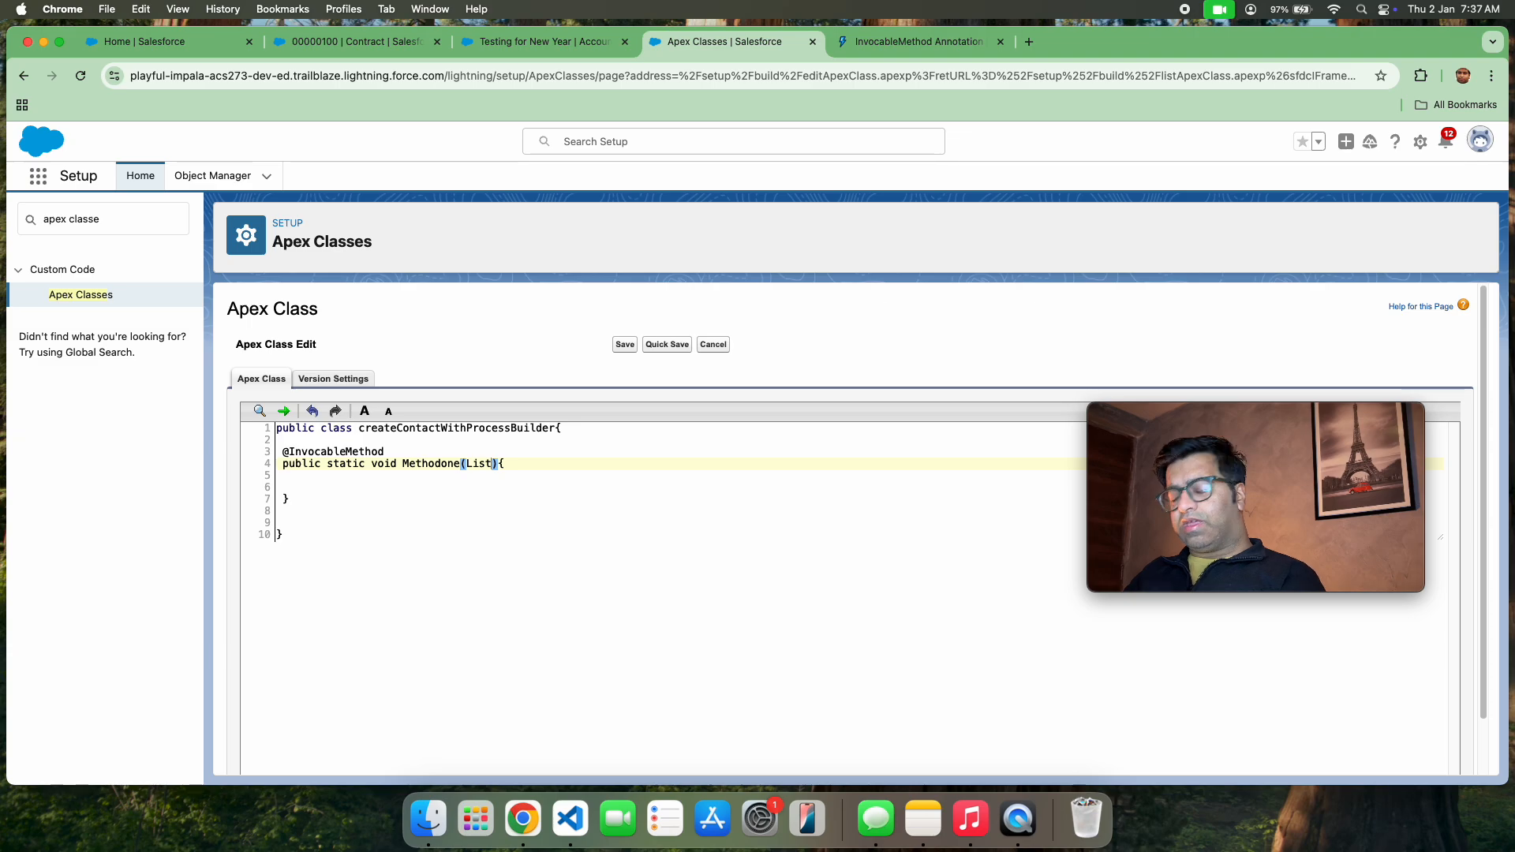
type("Account")
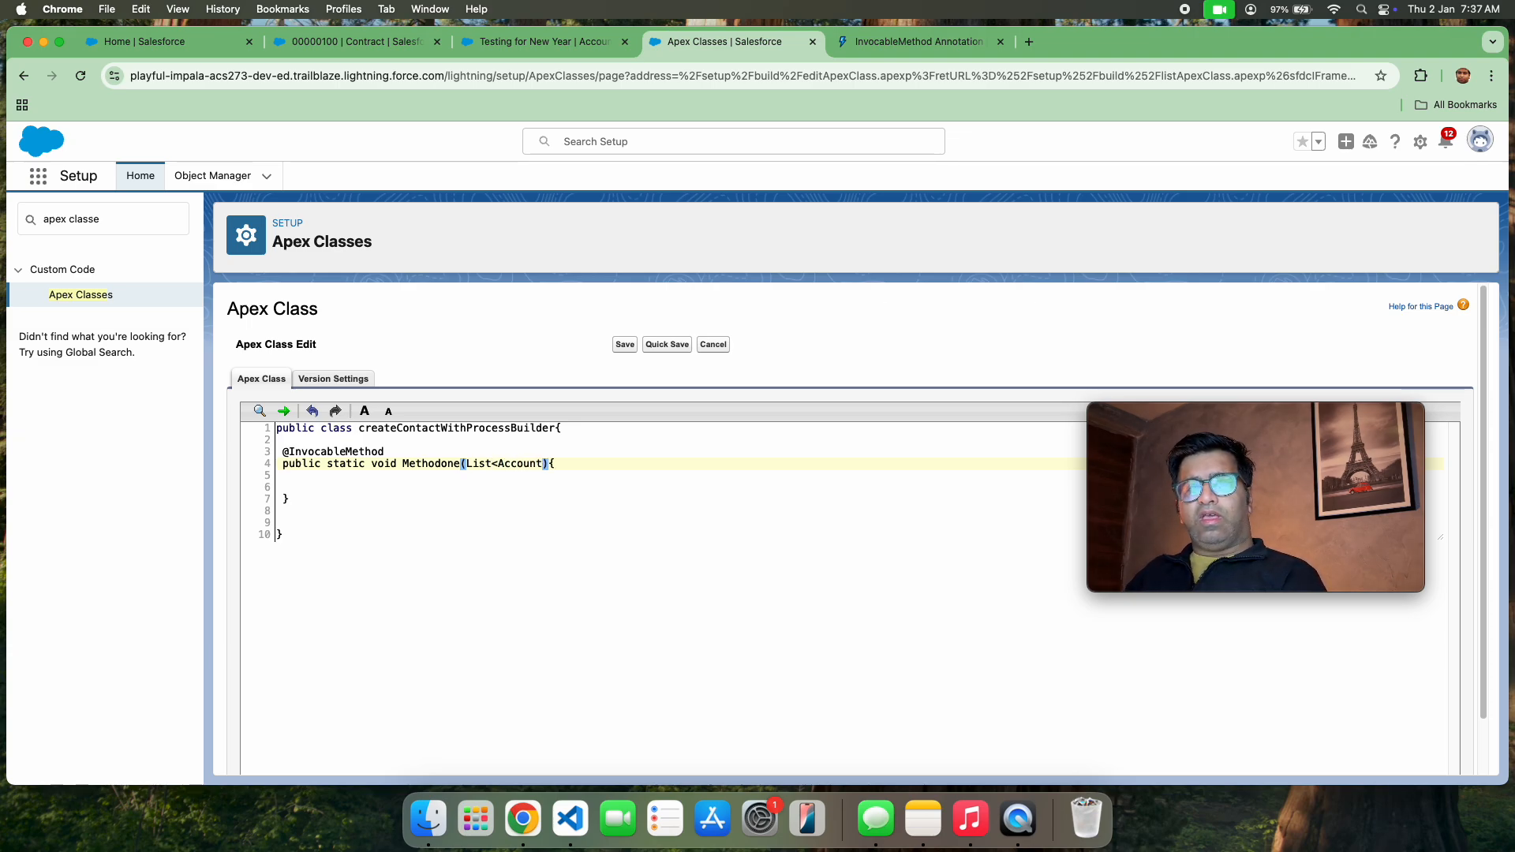
type("> acco")
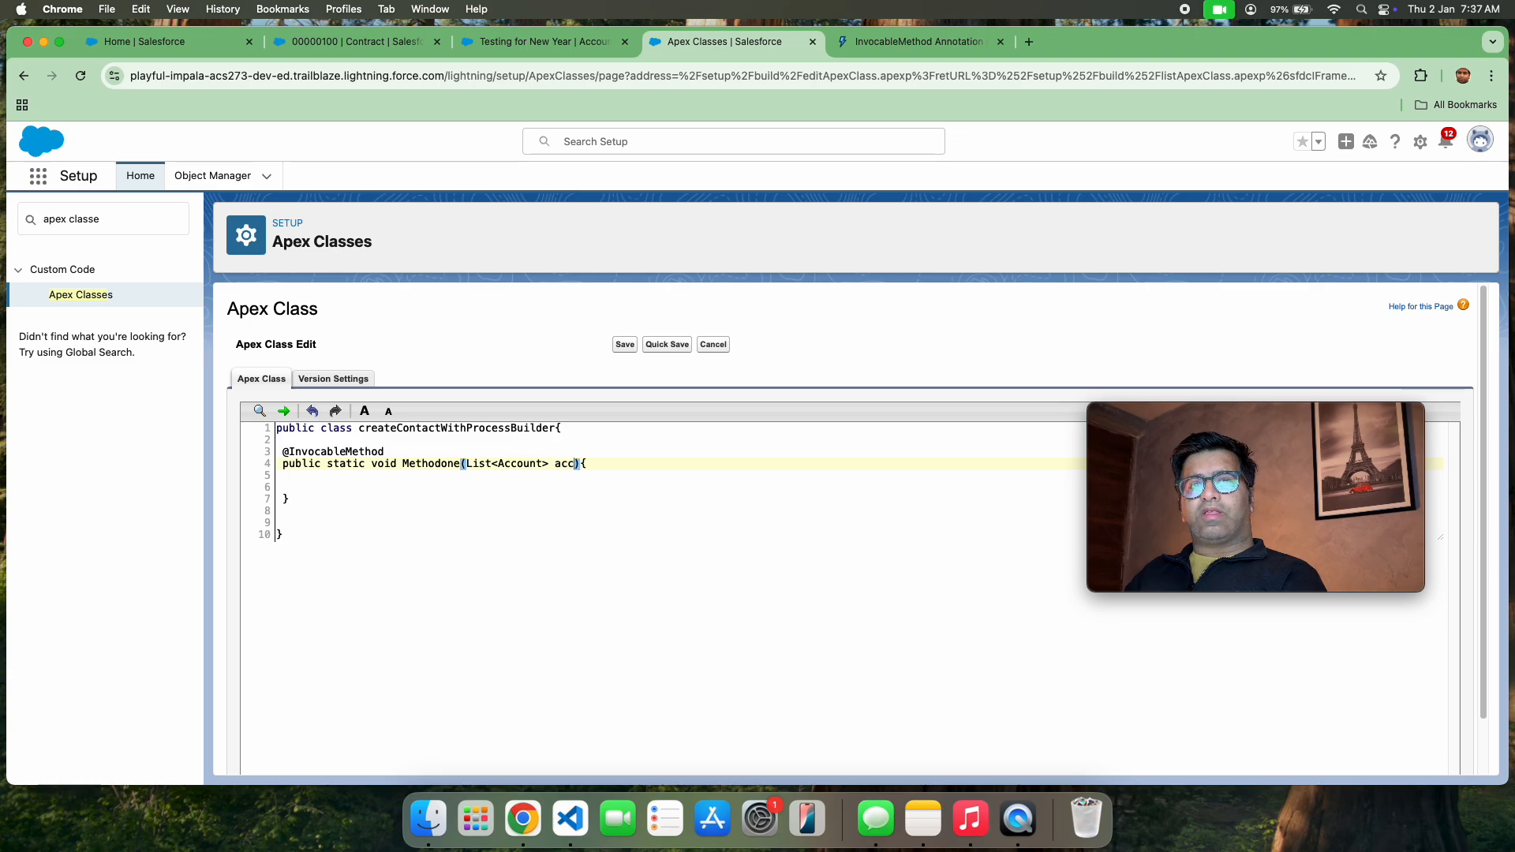
type("untlist")
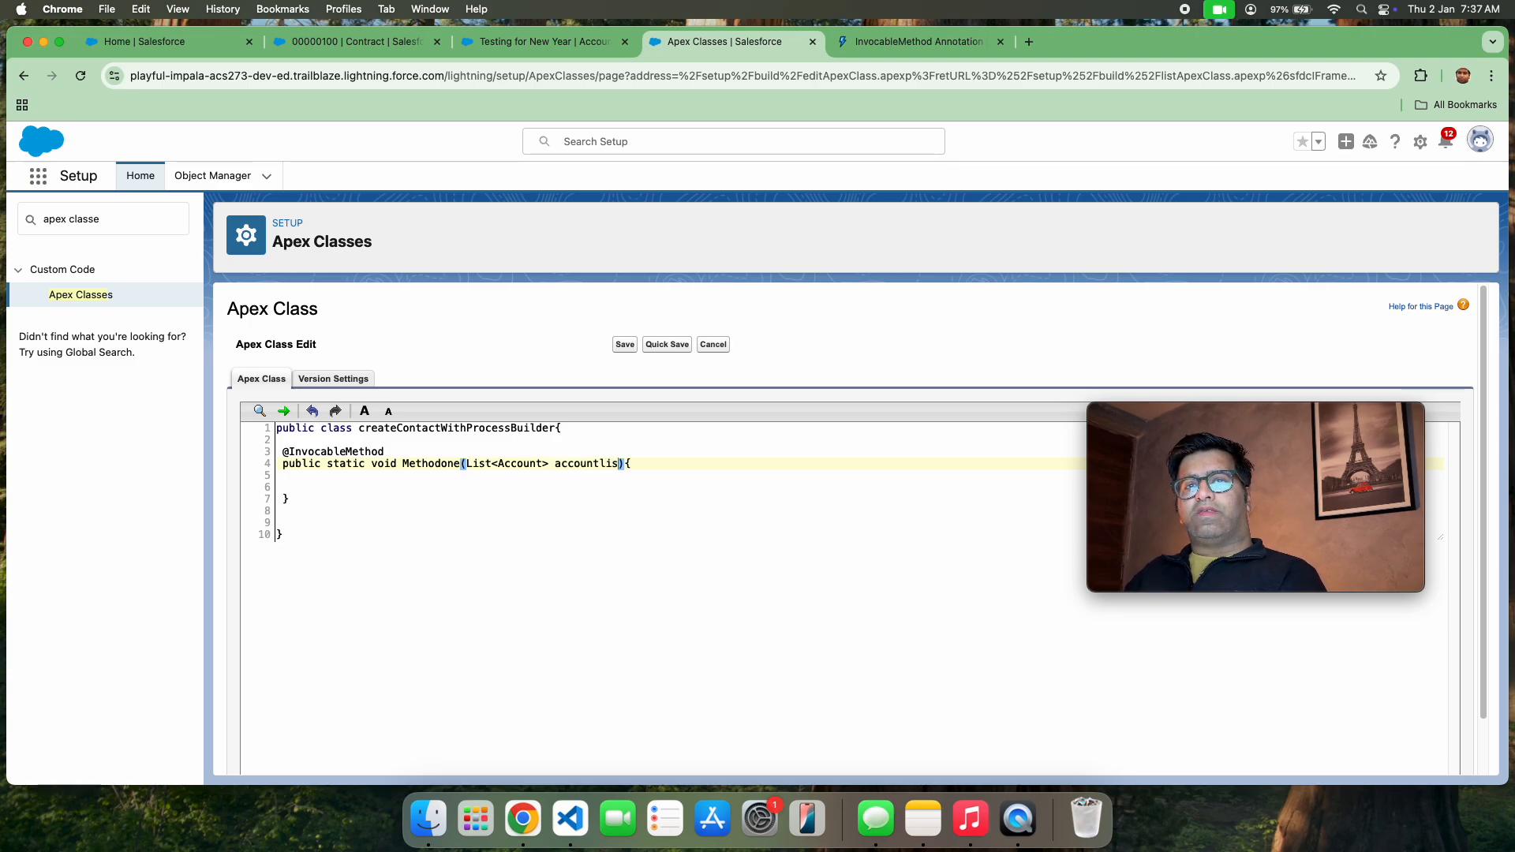
left_click(674, 344)
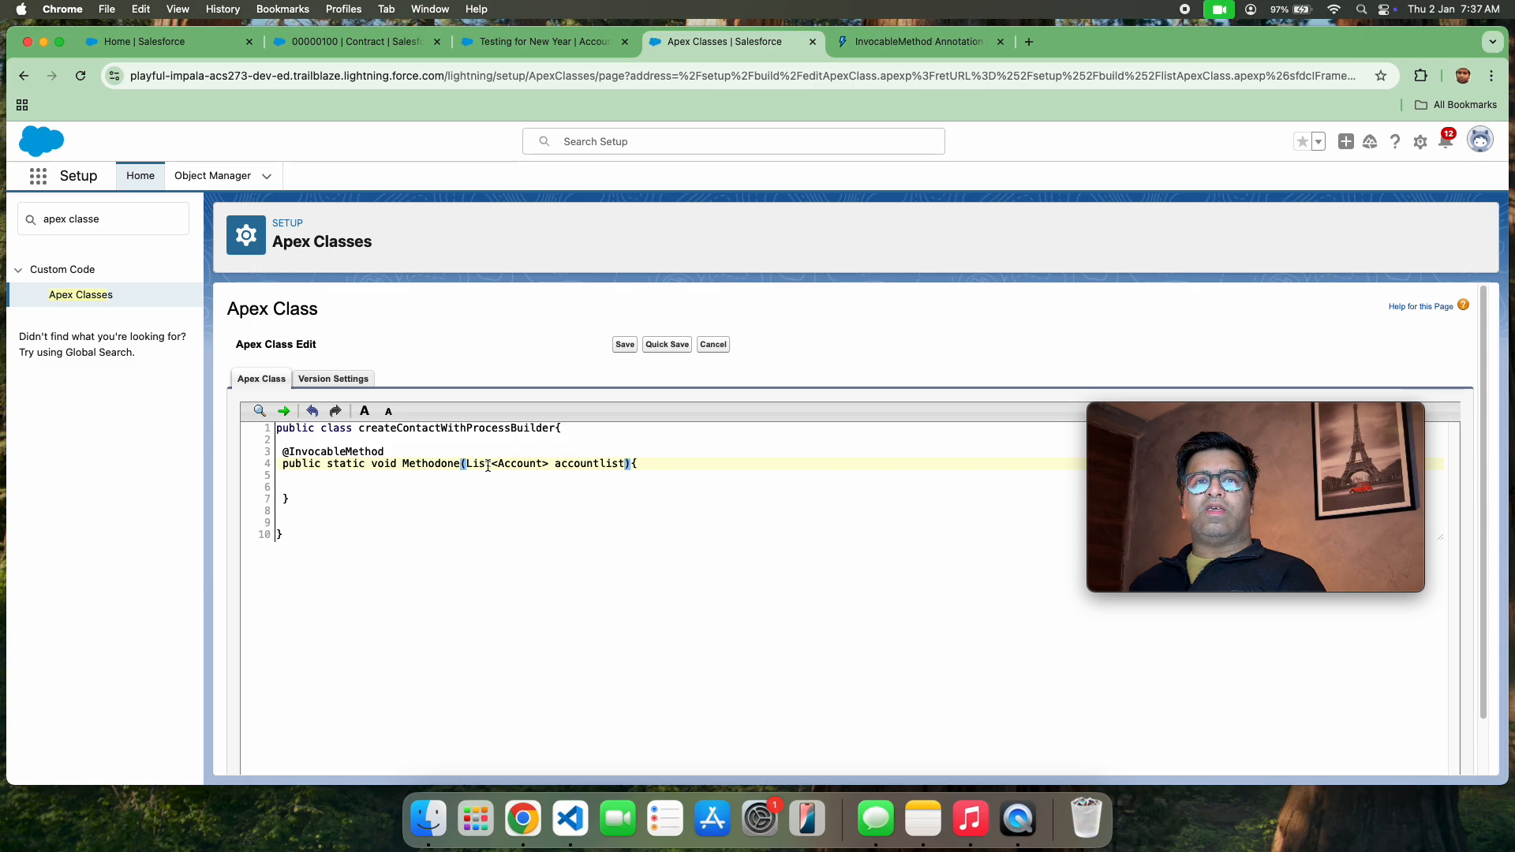
Save the createContactWithProcessBuilder class with Quick Save, keeping it open in the editor
double_click(594, 464)
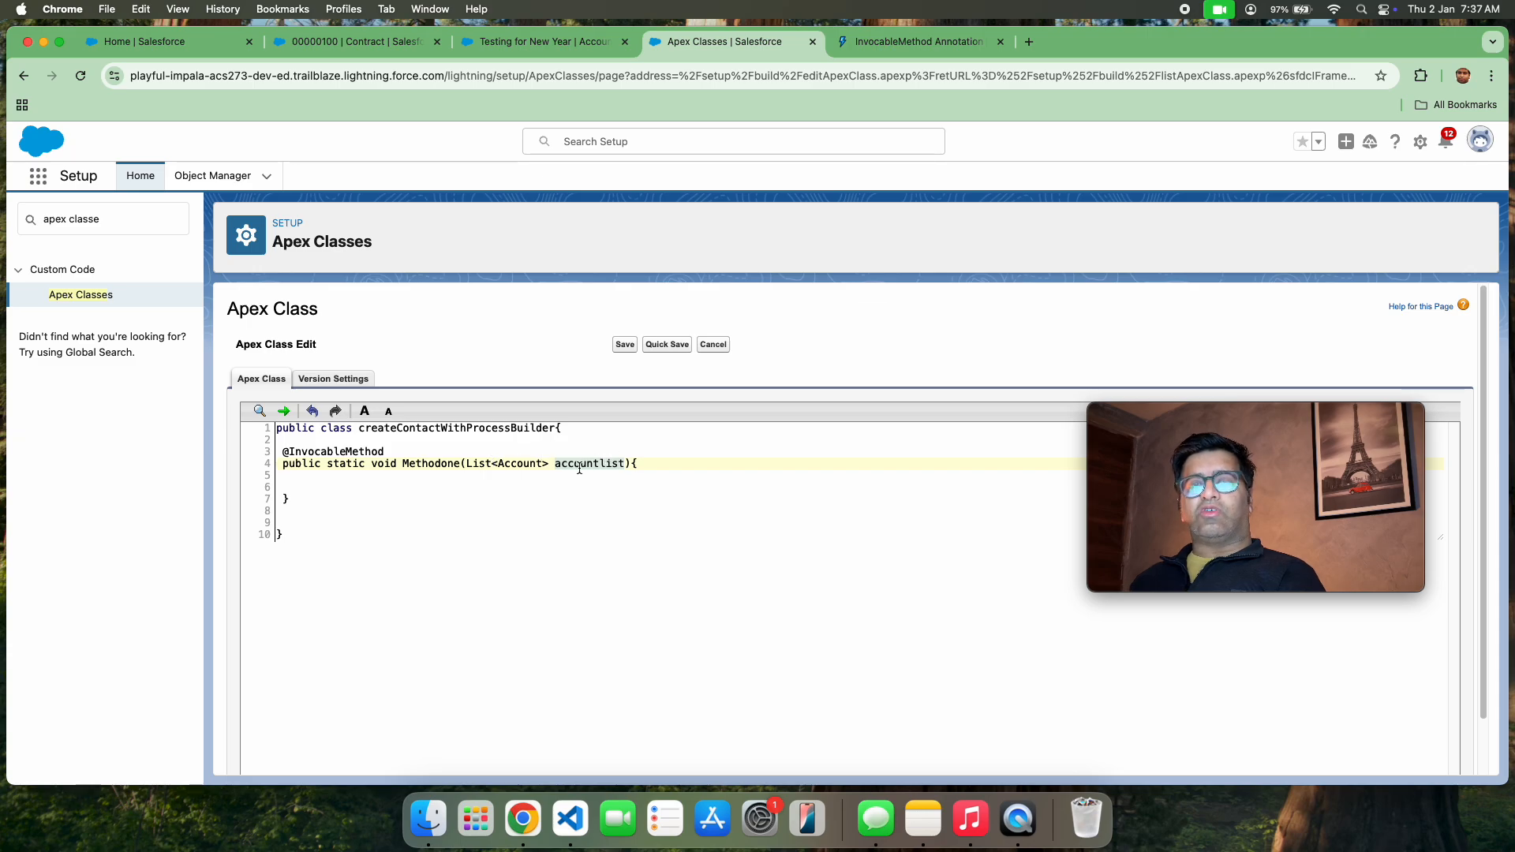
left_click(658, 344)
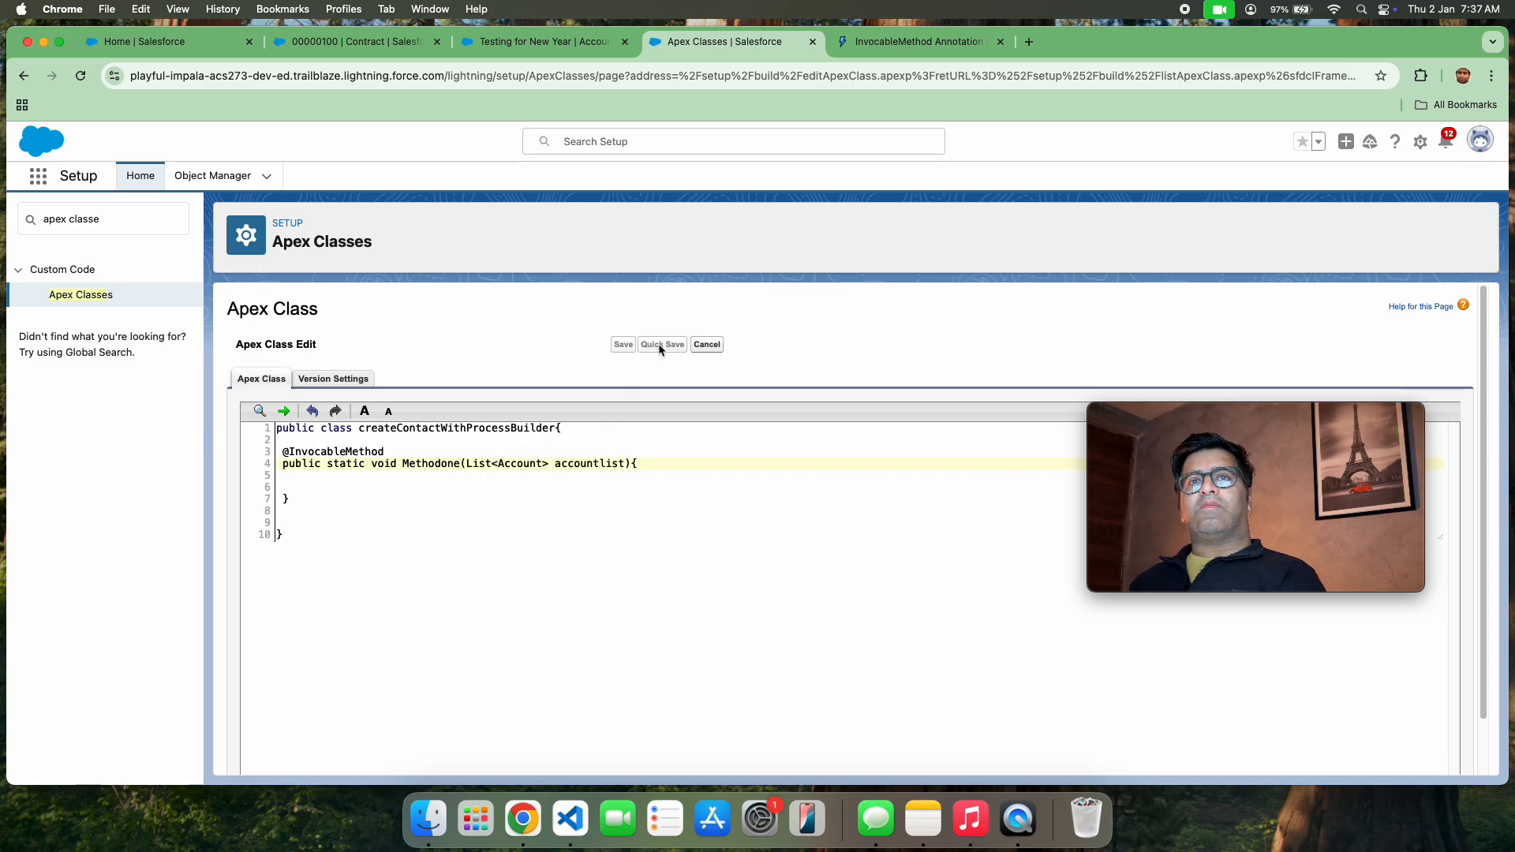
Open Setup in its own browser tab from the Testing for New Year account page and close the account's tab
left_click(552, 44)
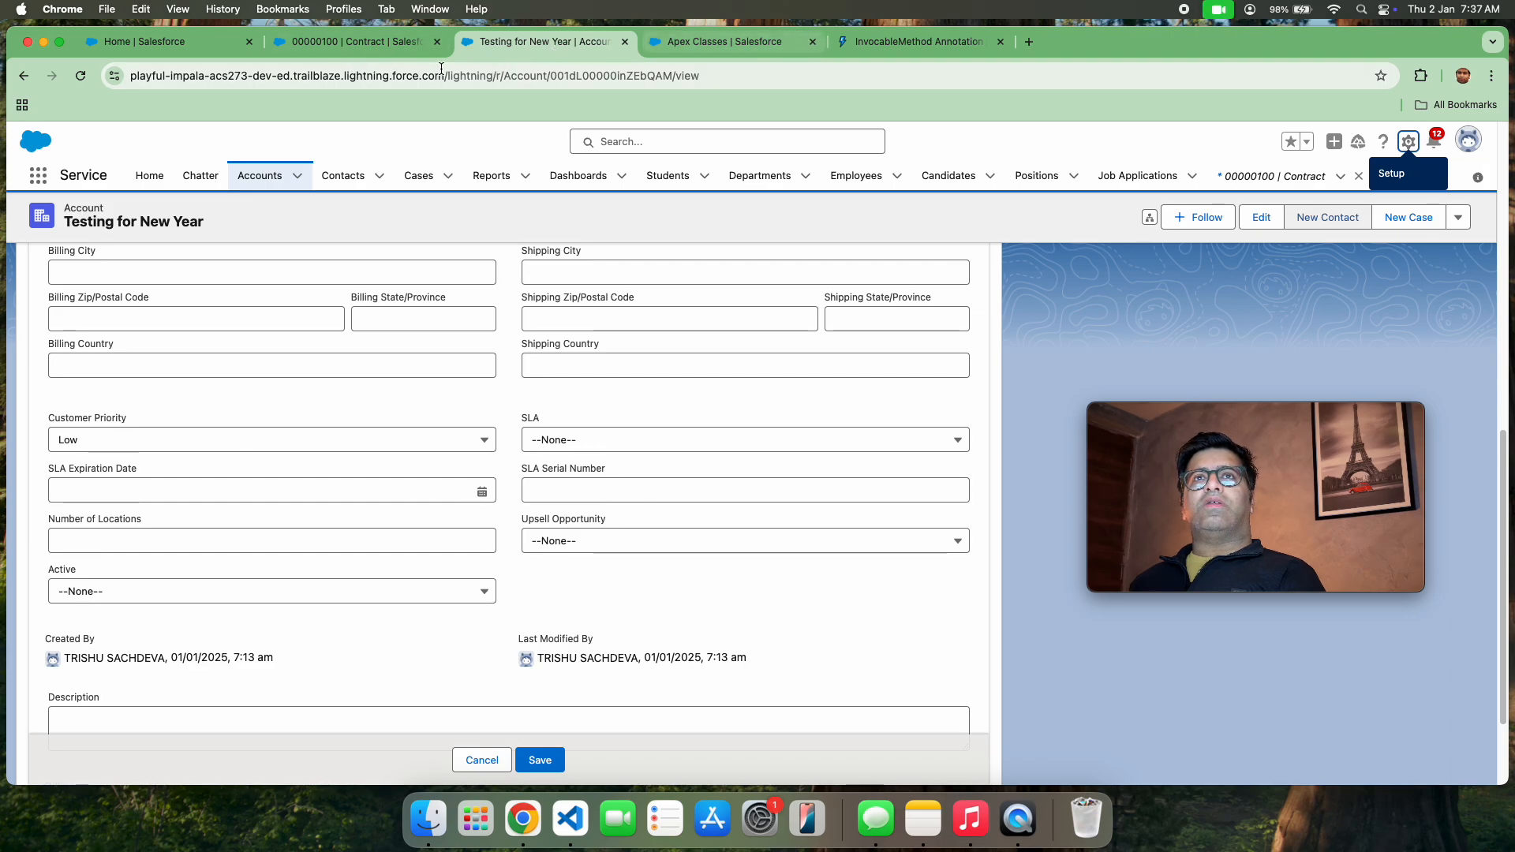
left_click(1408, 143)
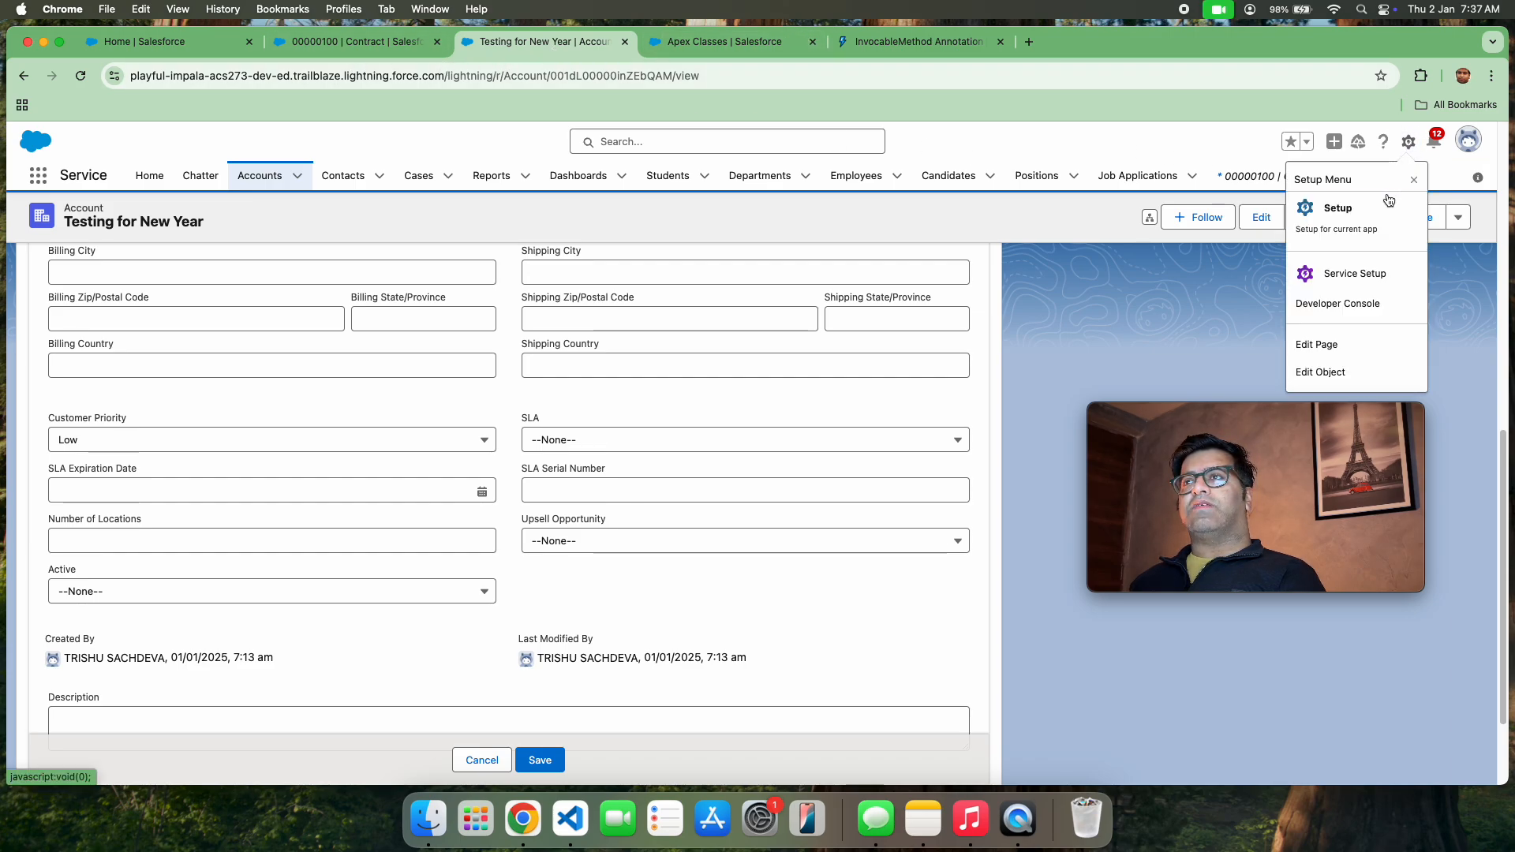
left_click(1374, 215)
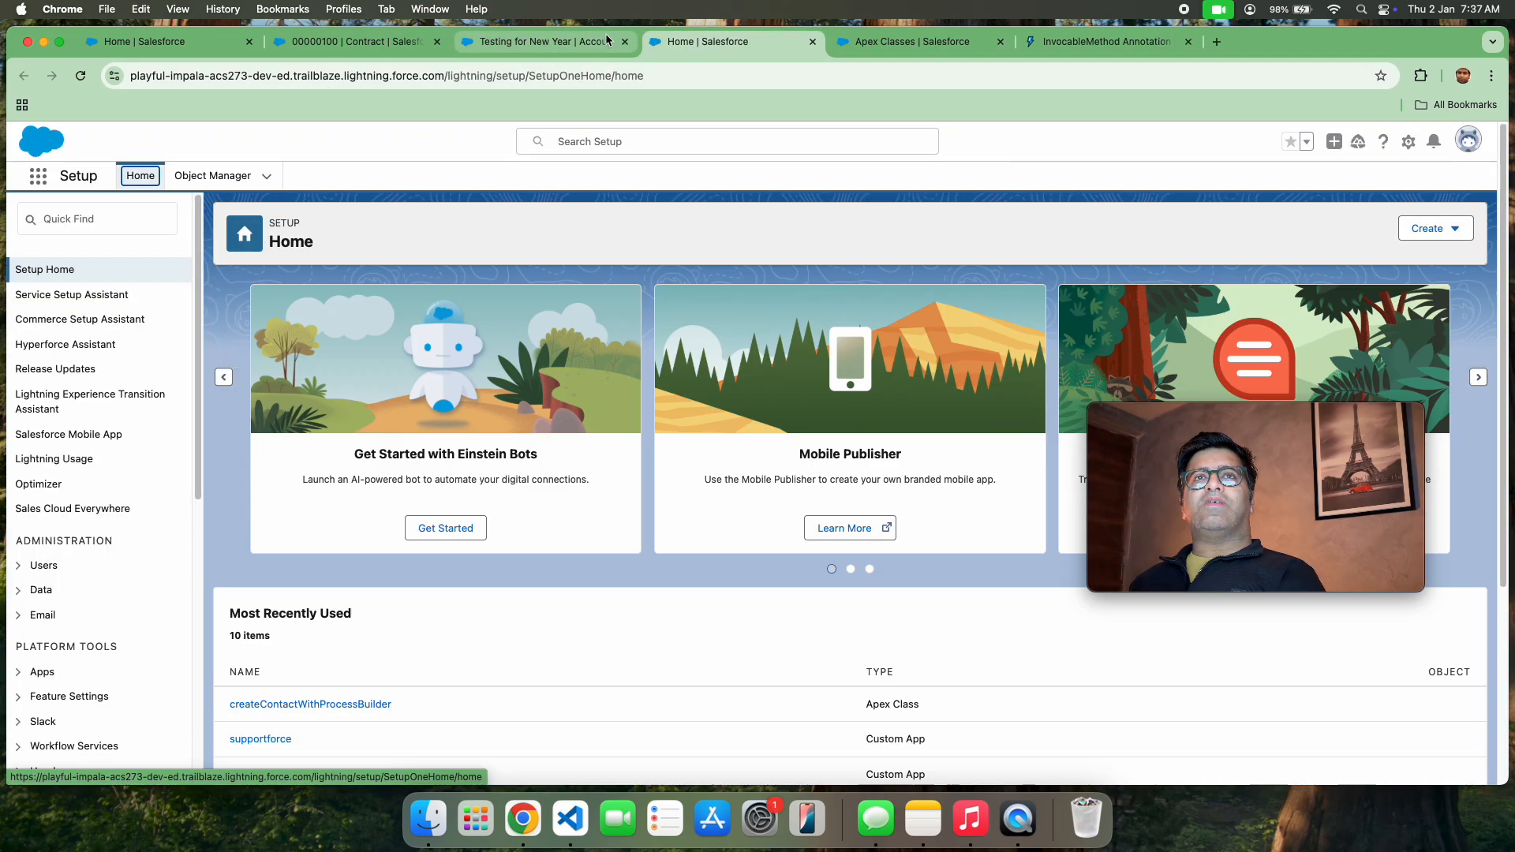
left_click(611, 43)
left_click(624, 43)
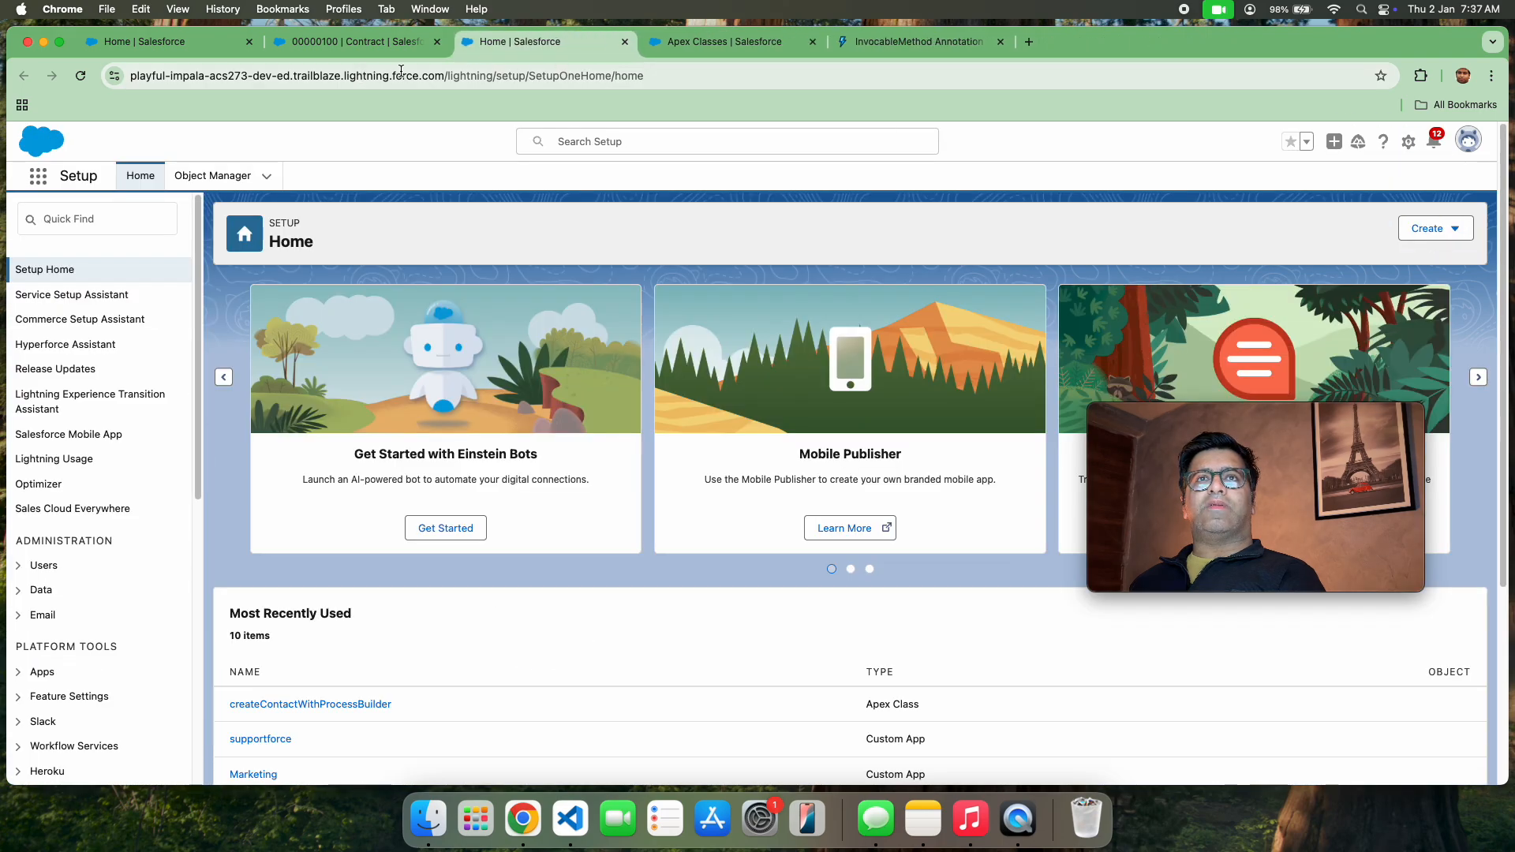
Search Setup for "process bui" and open Process Builder
left_click(74, 220)
type("p")
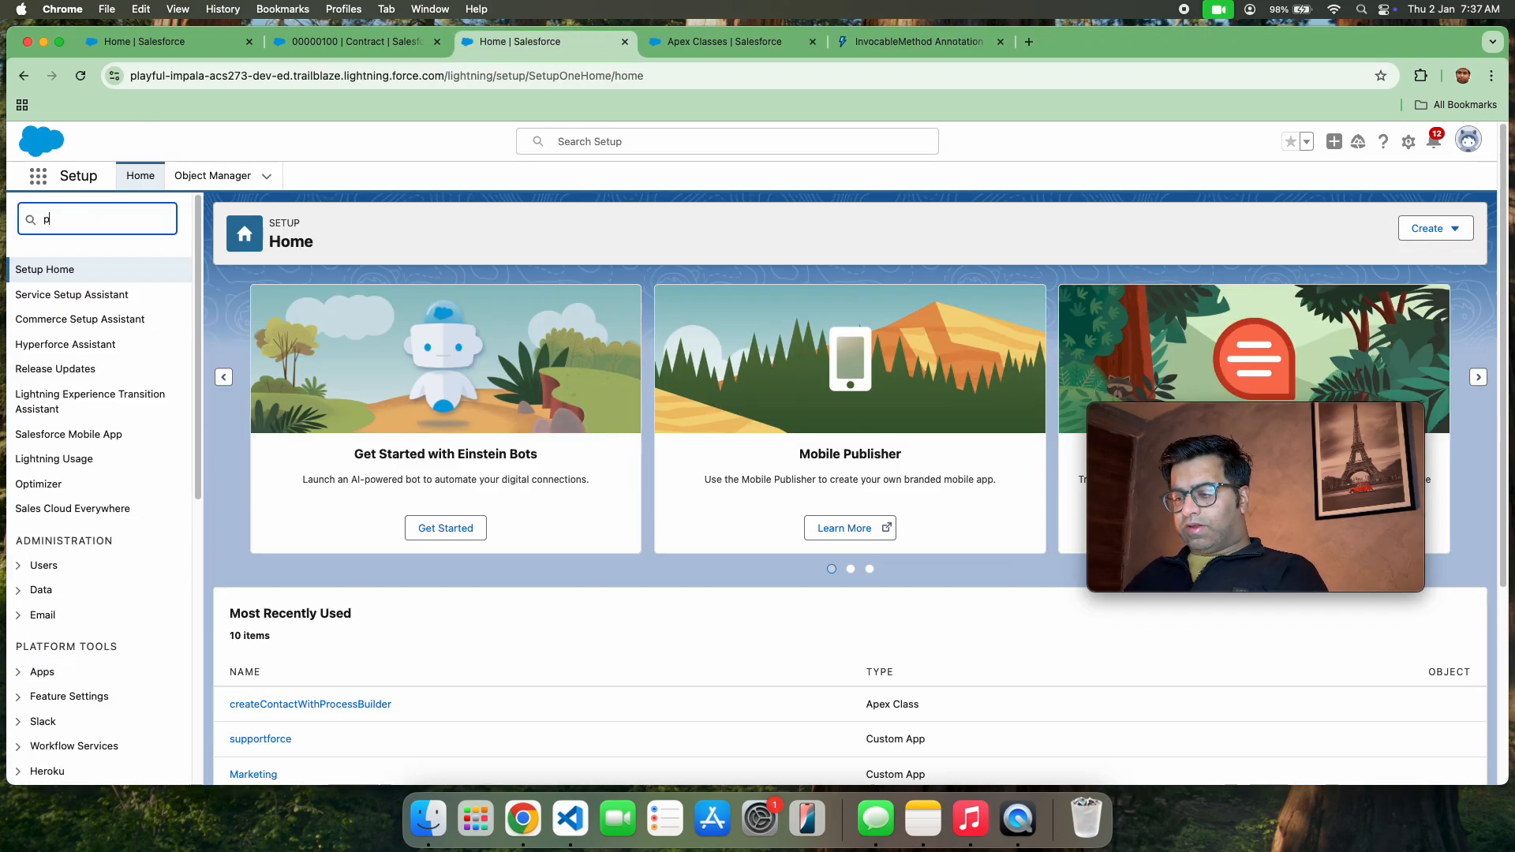
type("rocess ")
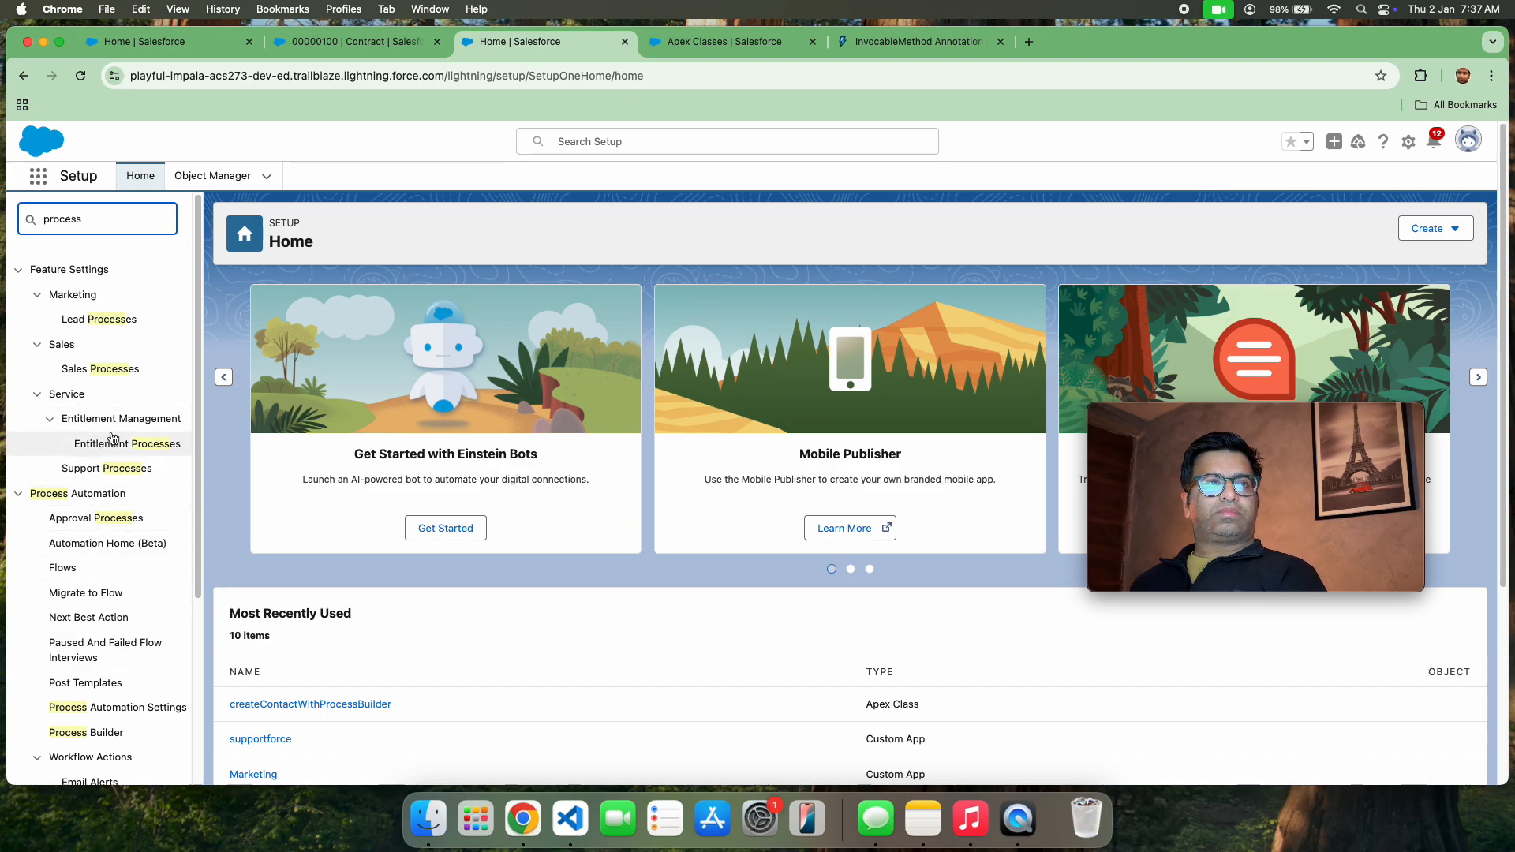
type("bu")
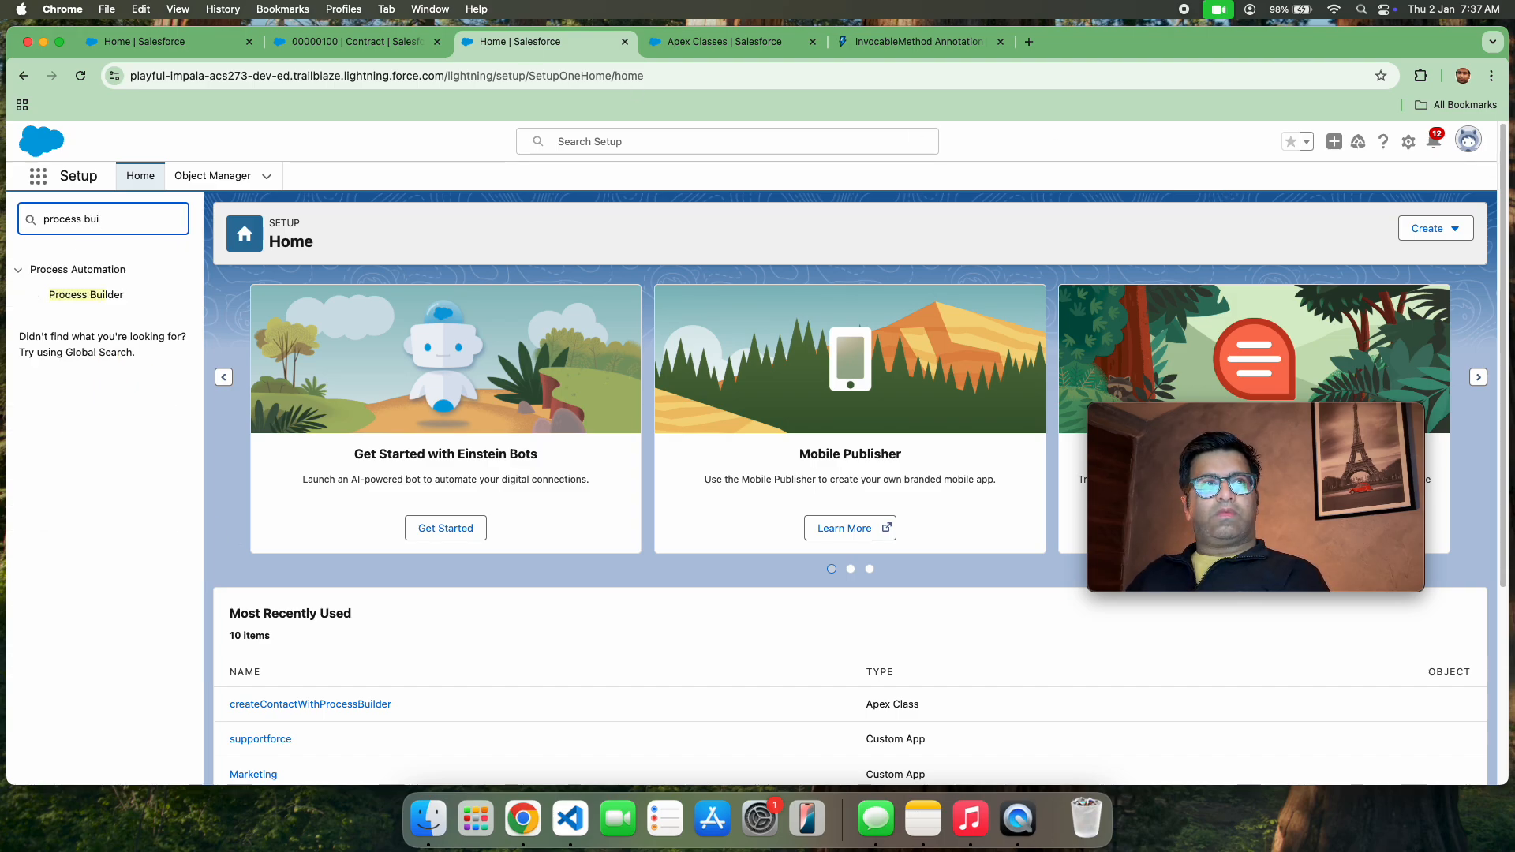
type("i")
left_click(101, 294)
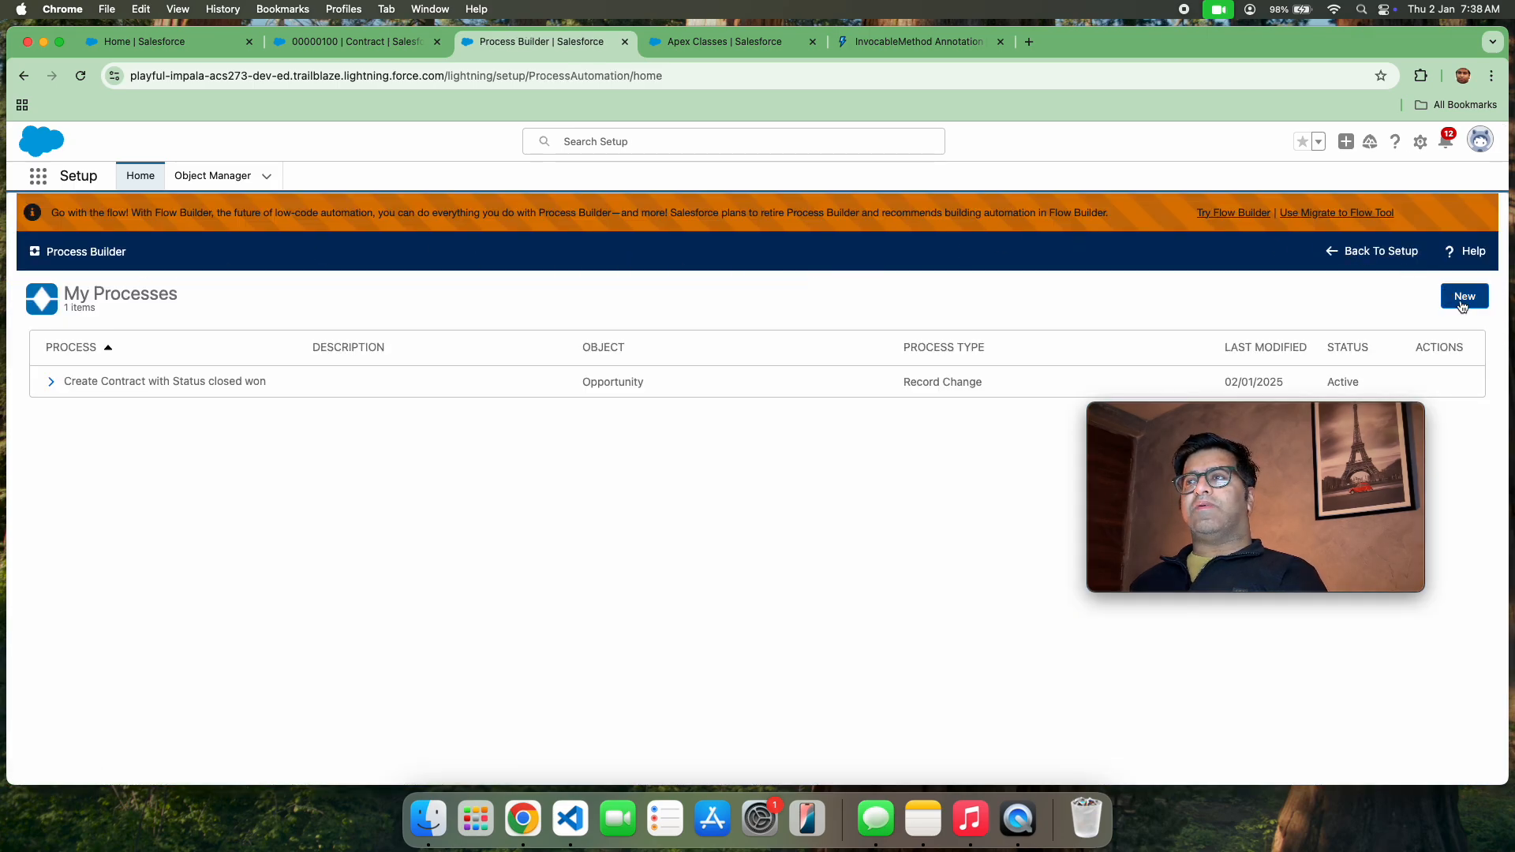
Create a new process in Process Builder named "Create contact through NOL" that starts when a record changes
left_click(1464, 300)
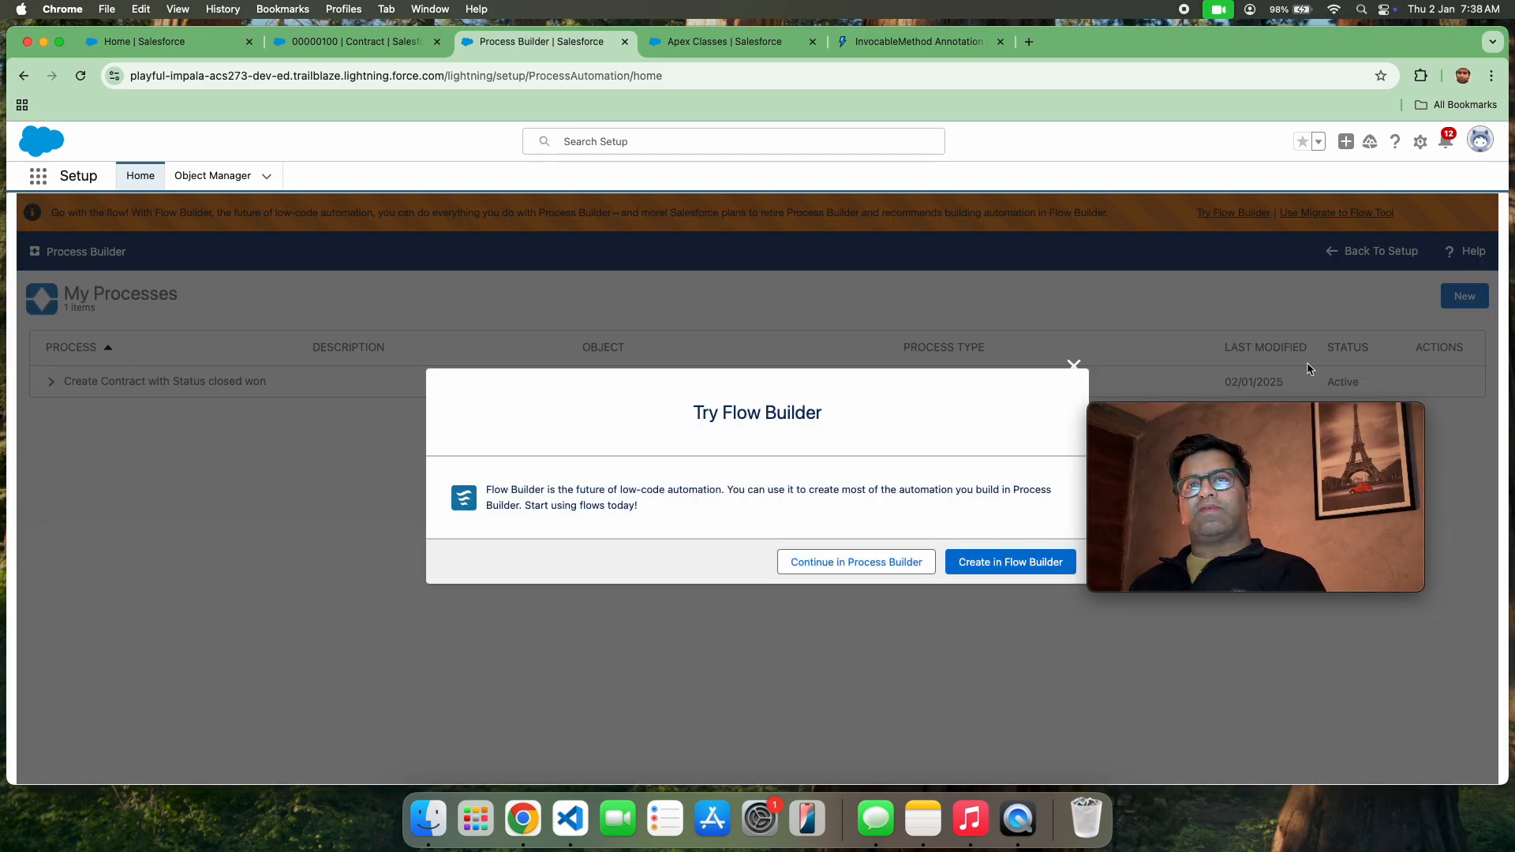
left_click(904, 562)
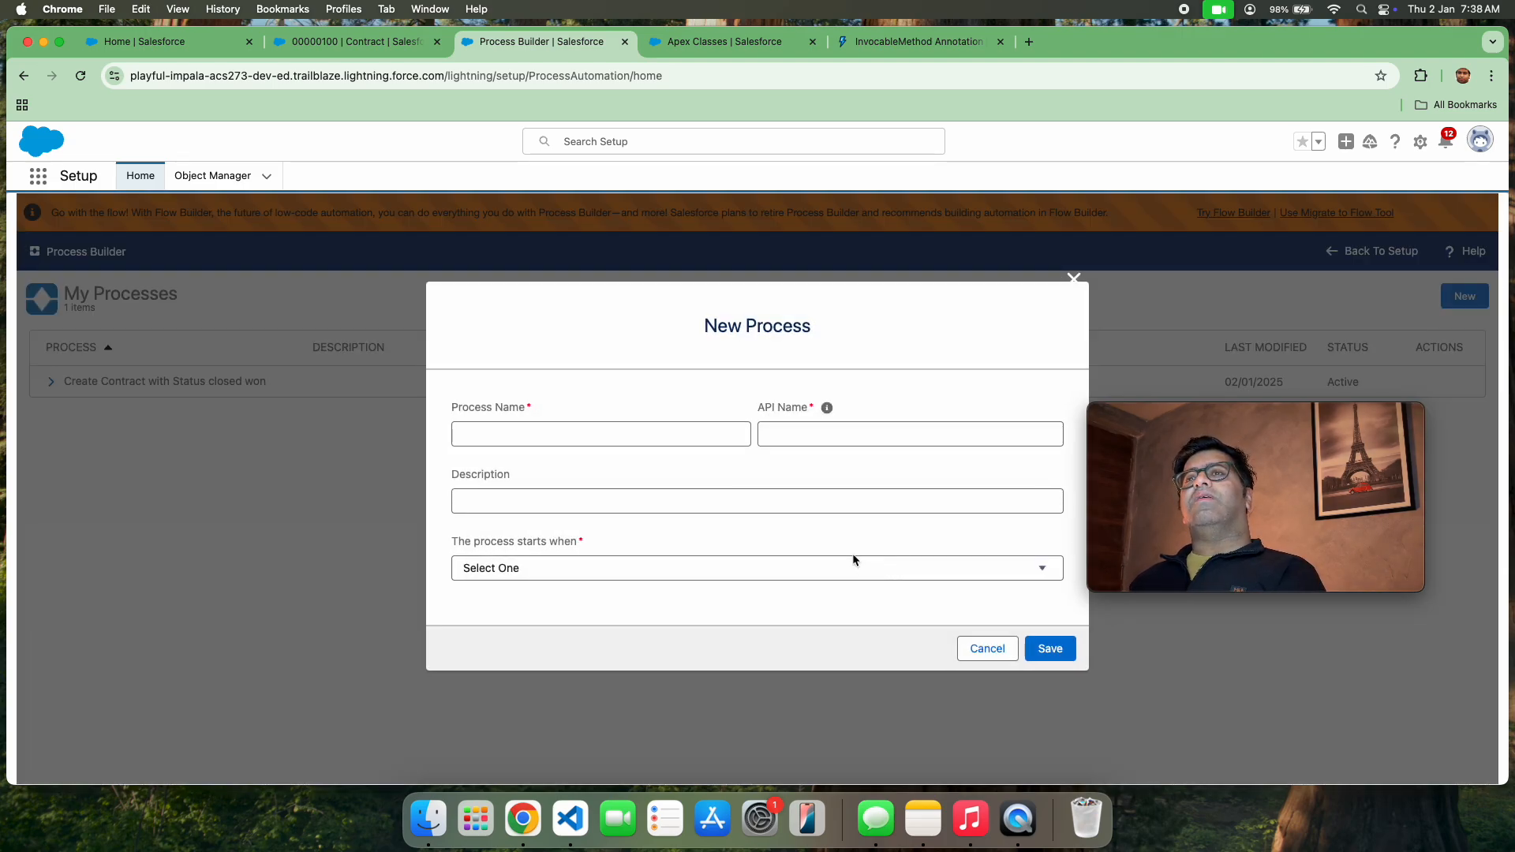
left_click(597, 432)
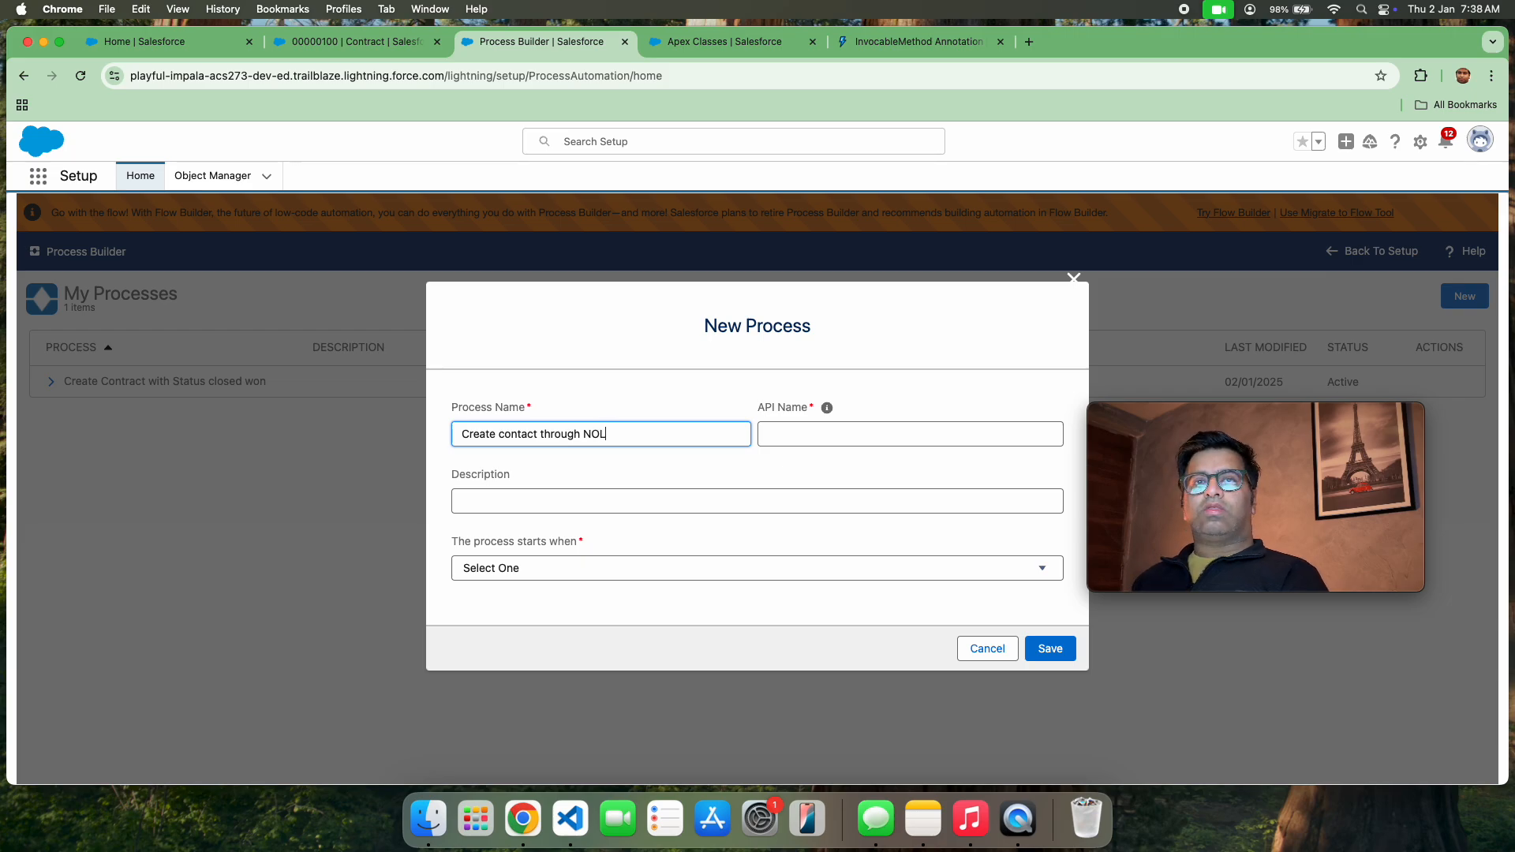
left_click(666, 491)
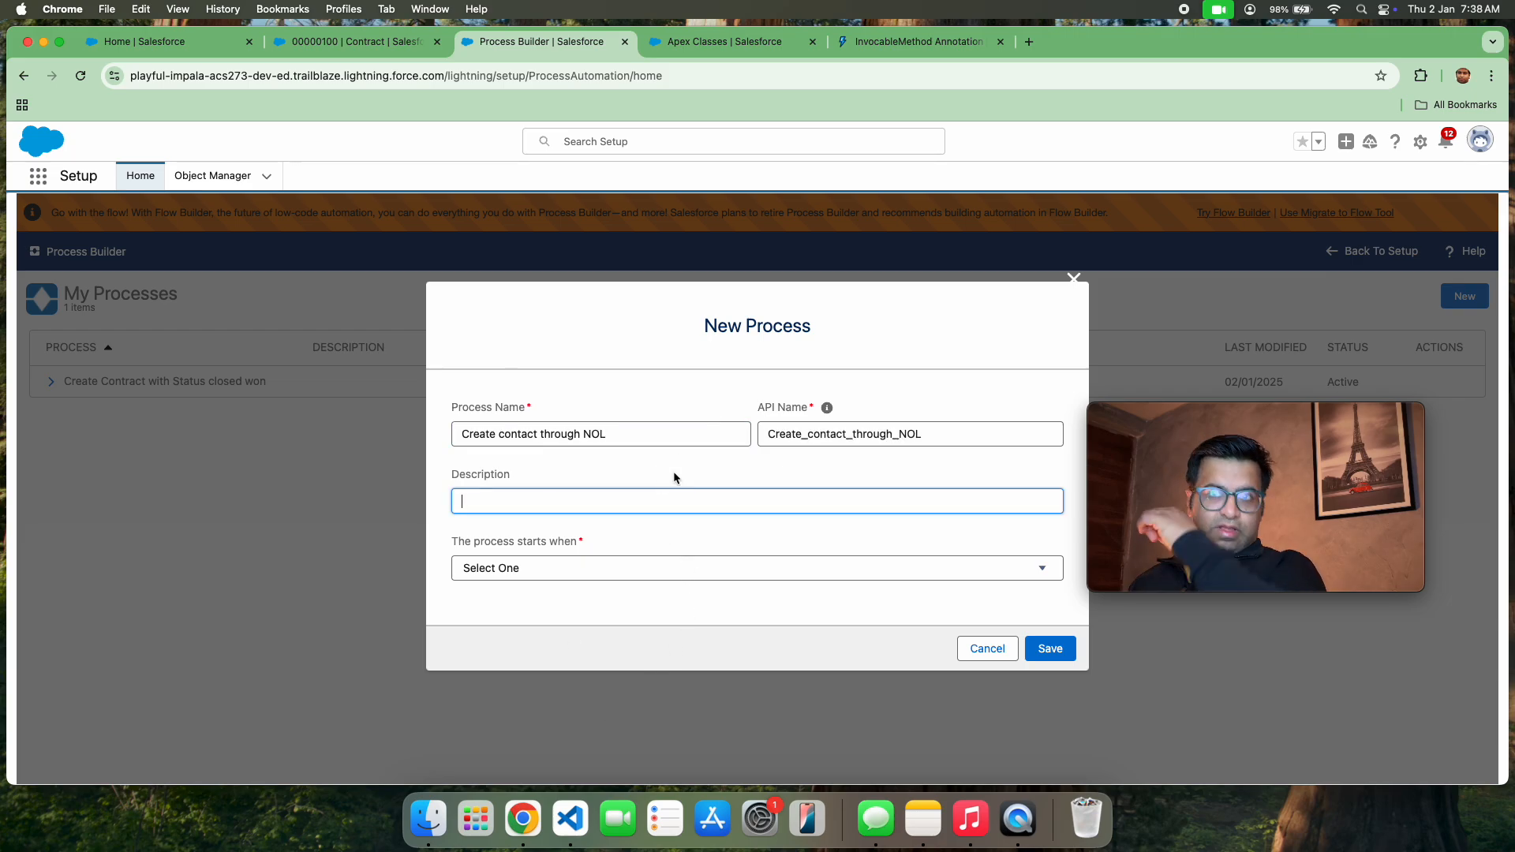
left_click(859, 571)
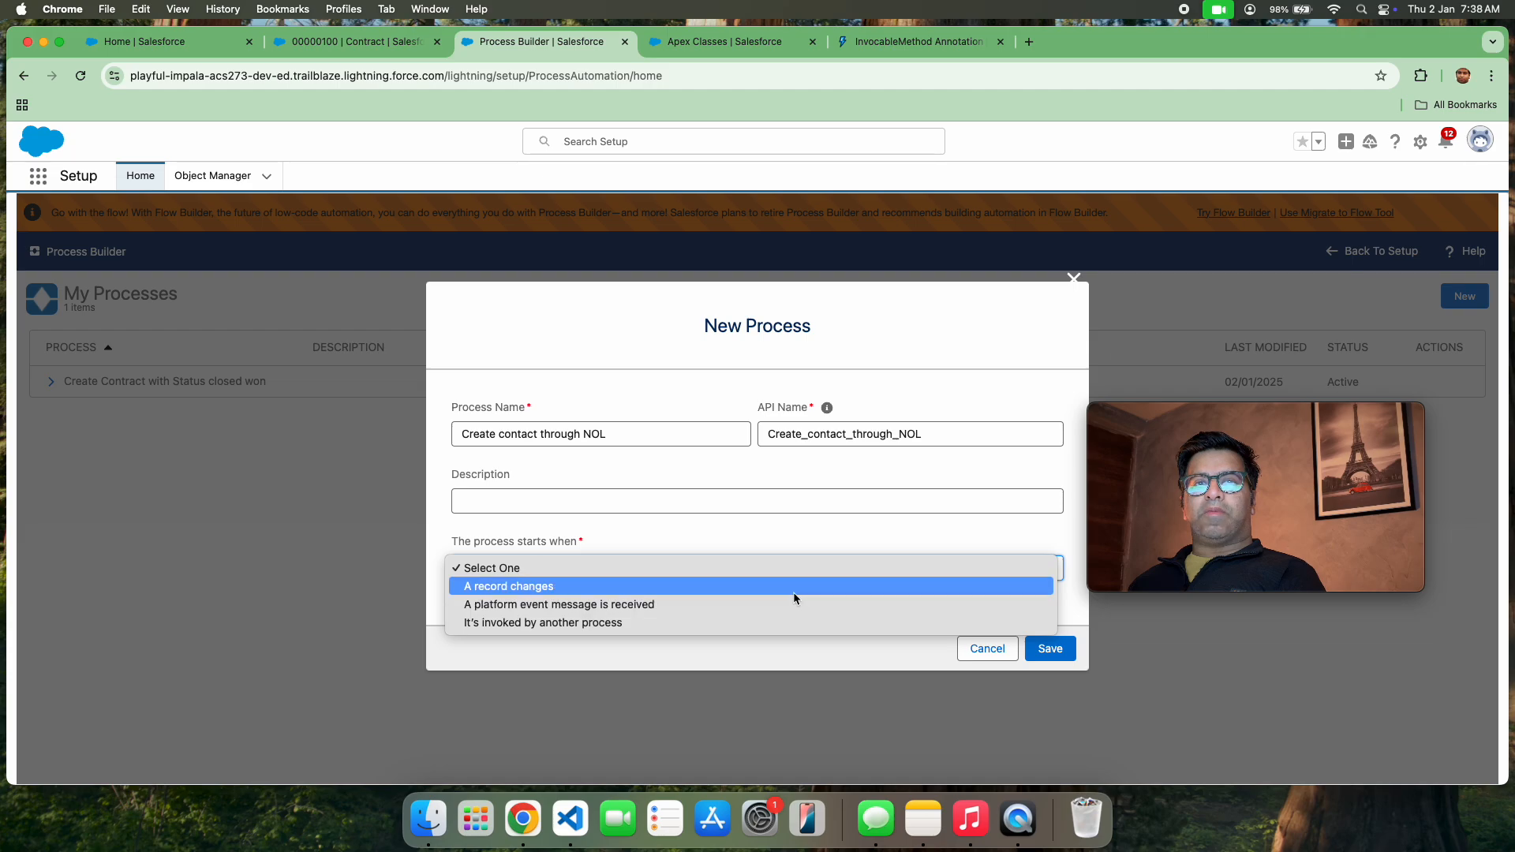
left_click(796, 587)
left_click(1044, 644)
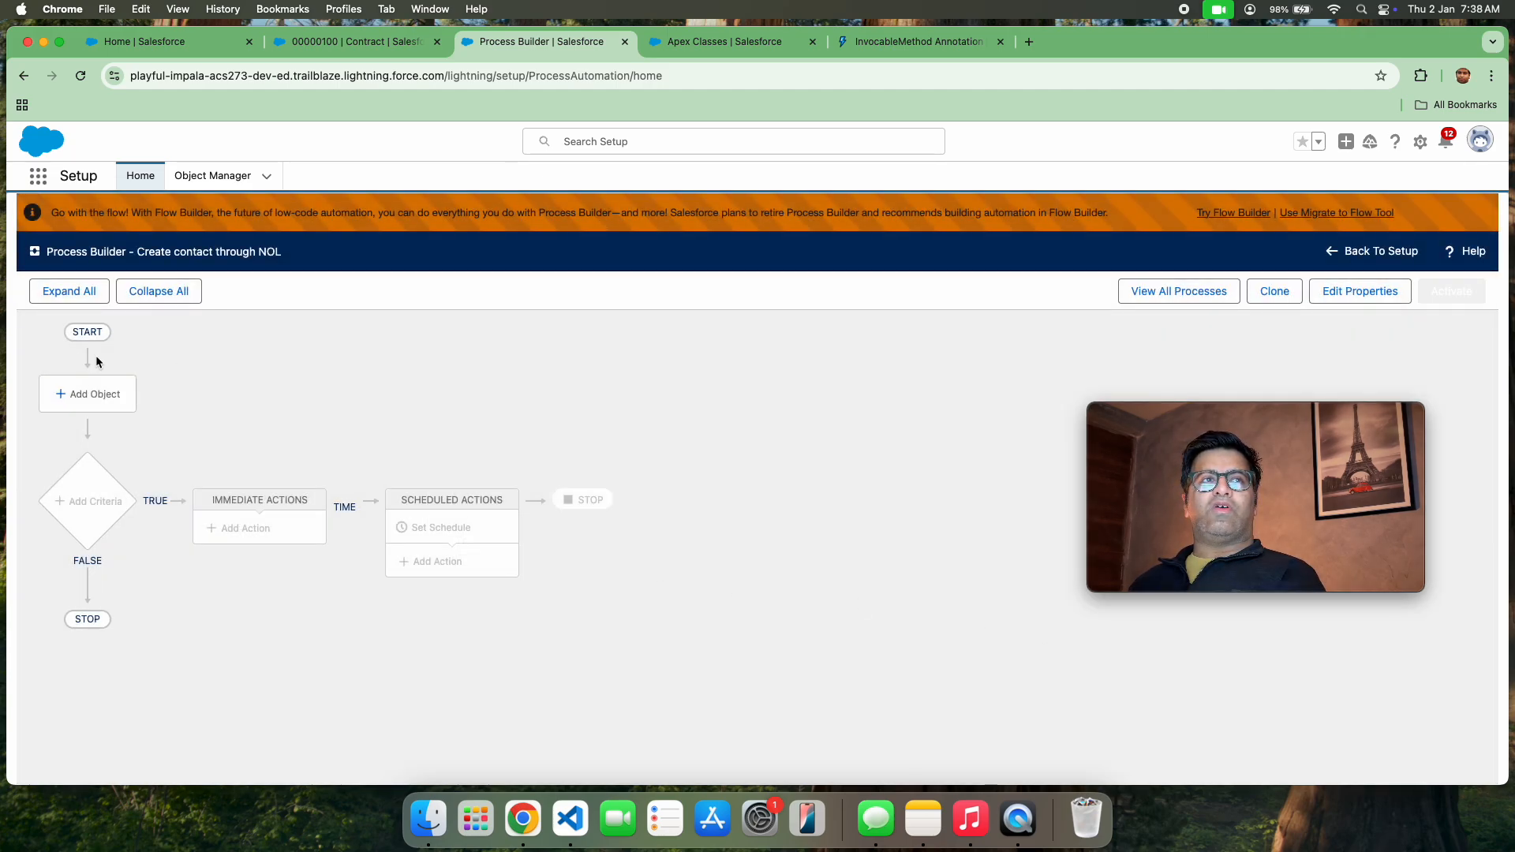
Set the process object to Account, start the process when a record is created or edited, and save
left_click(85, 393)
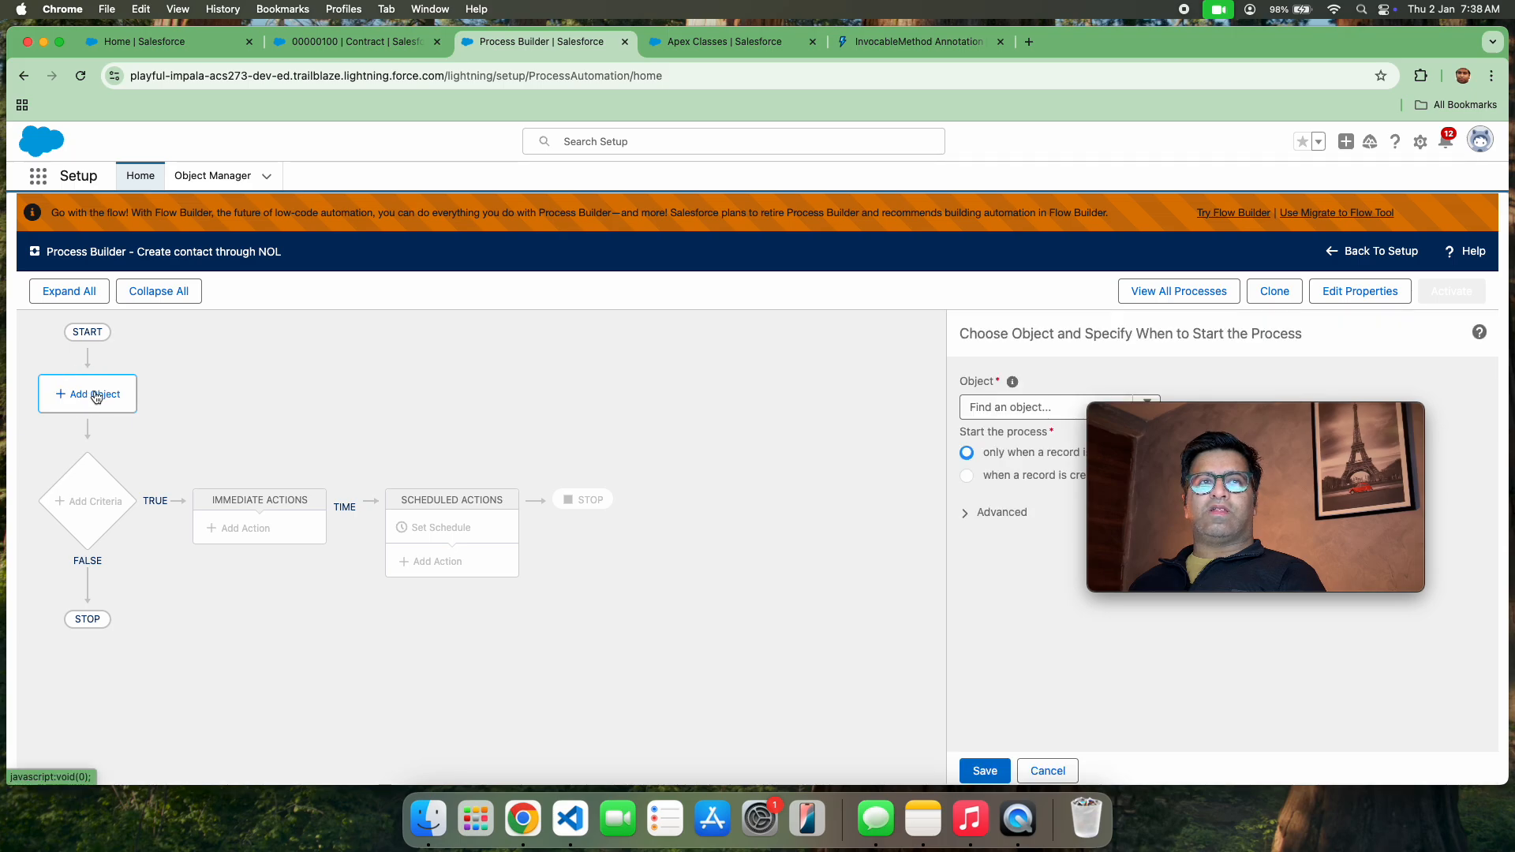
left_click(1034, 406)
type("Ac")
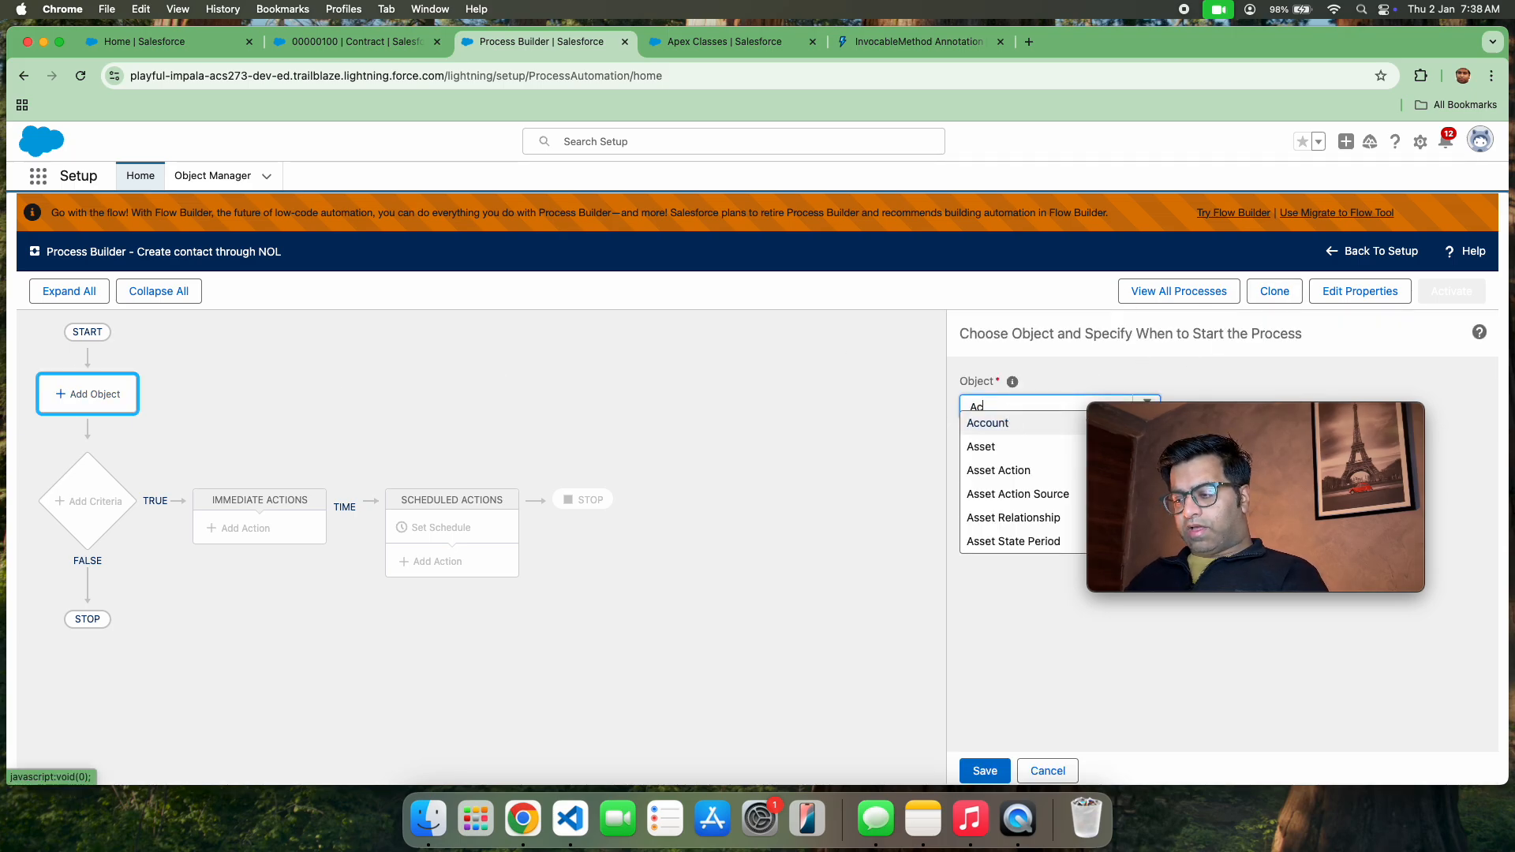
type("count")
left_click(986, 423)
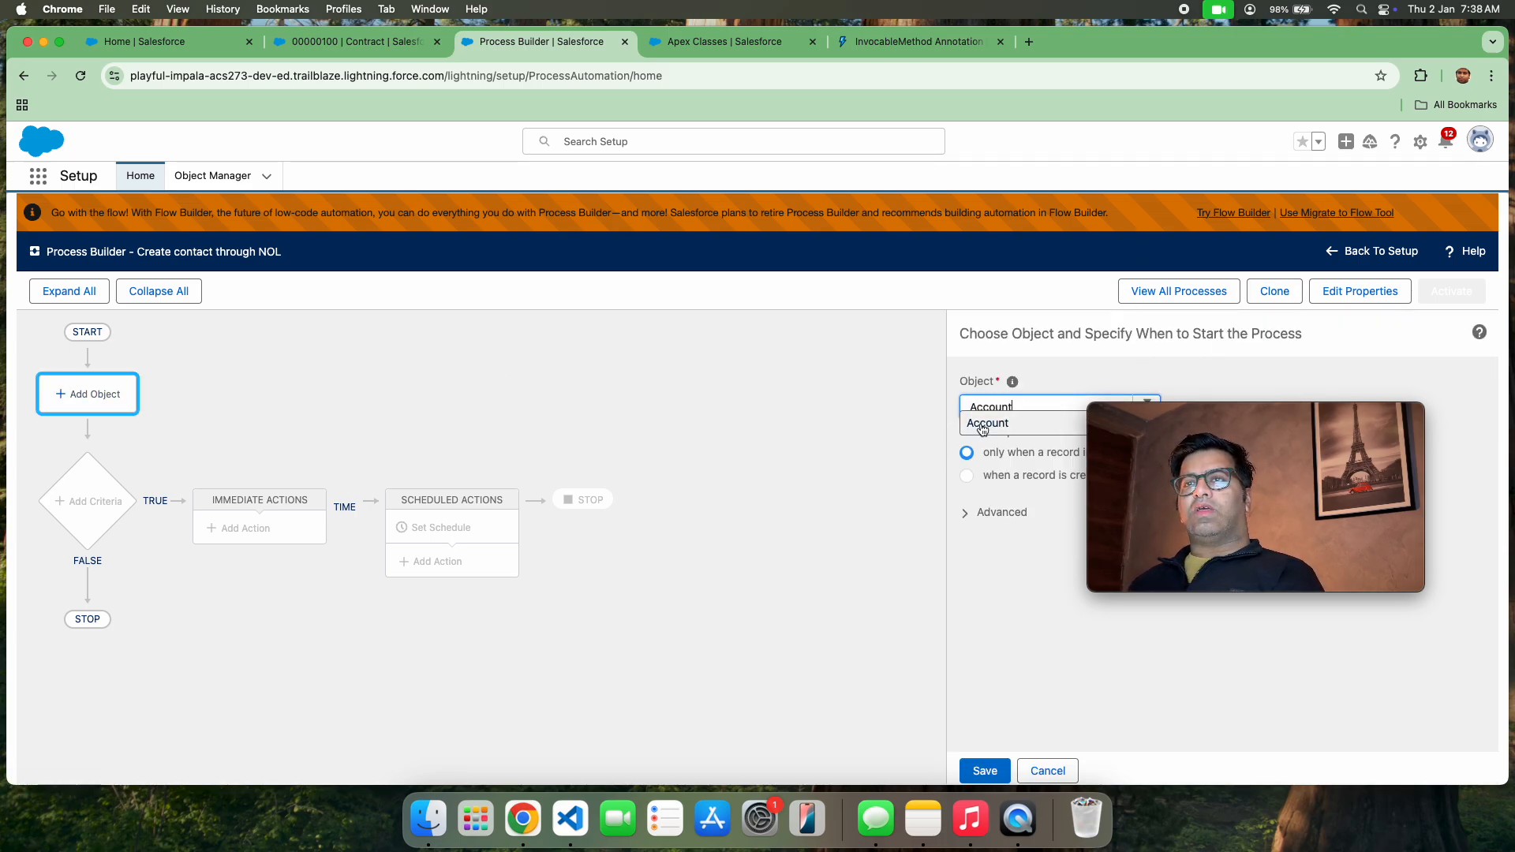
left_click(968, 475)
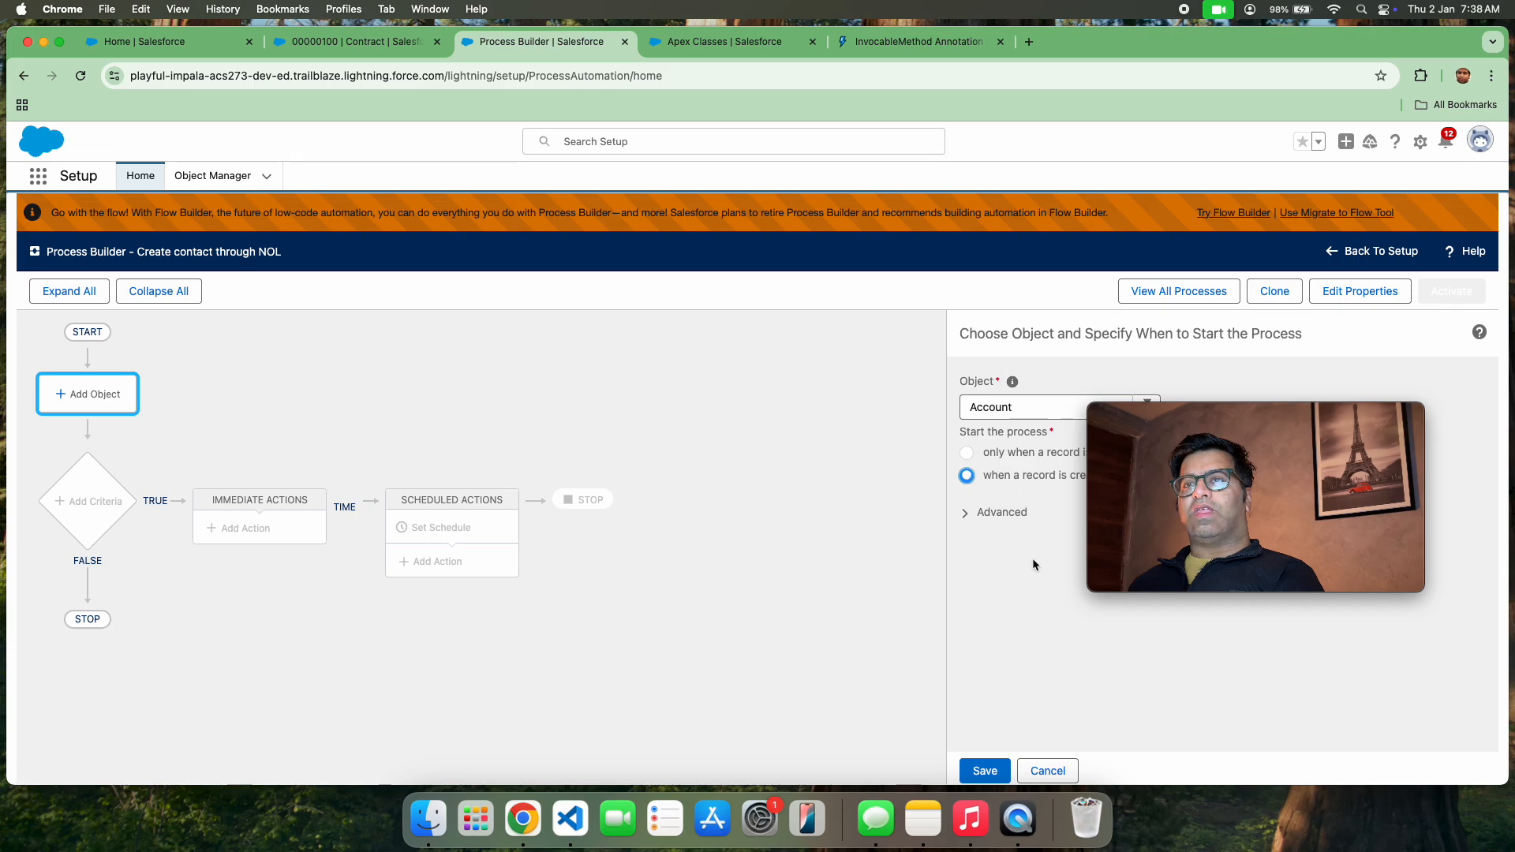
left_click(983, 770)
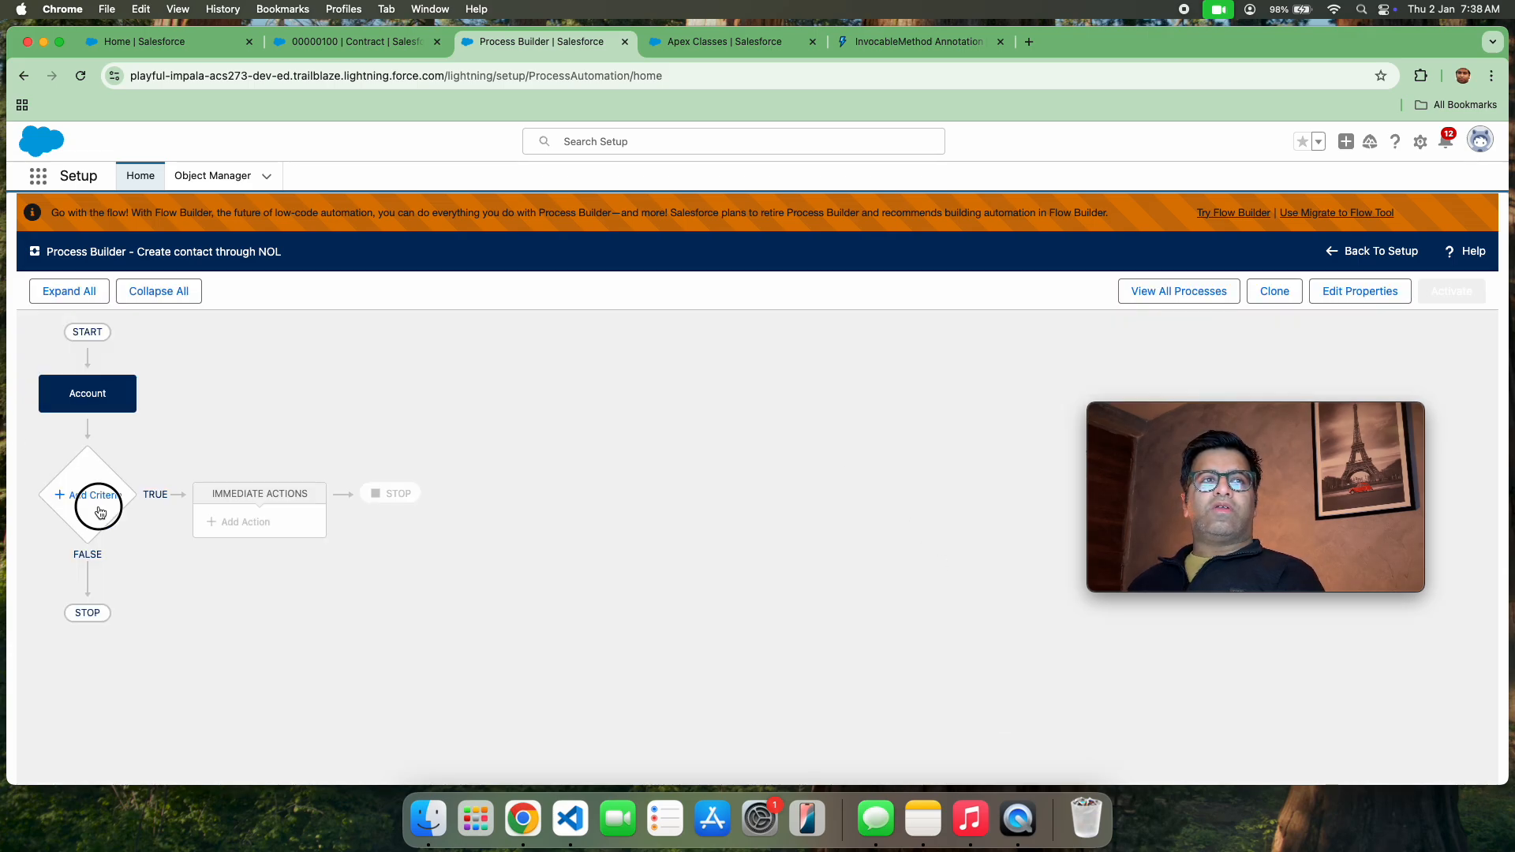
Add a criteria node to the process and name it "Where no of L is not null"
left_click(95, 495)
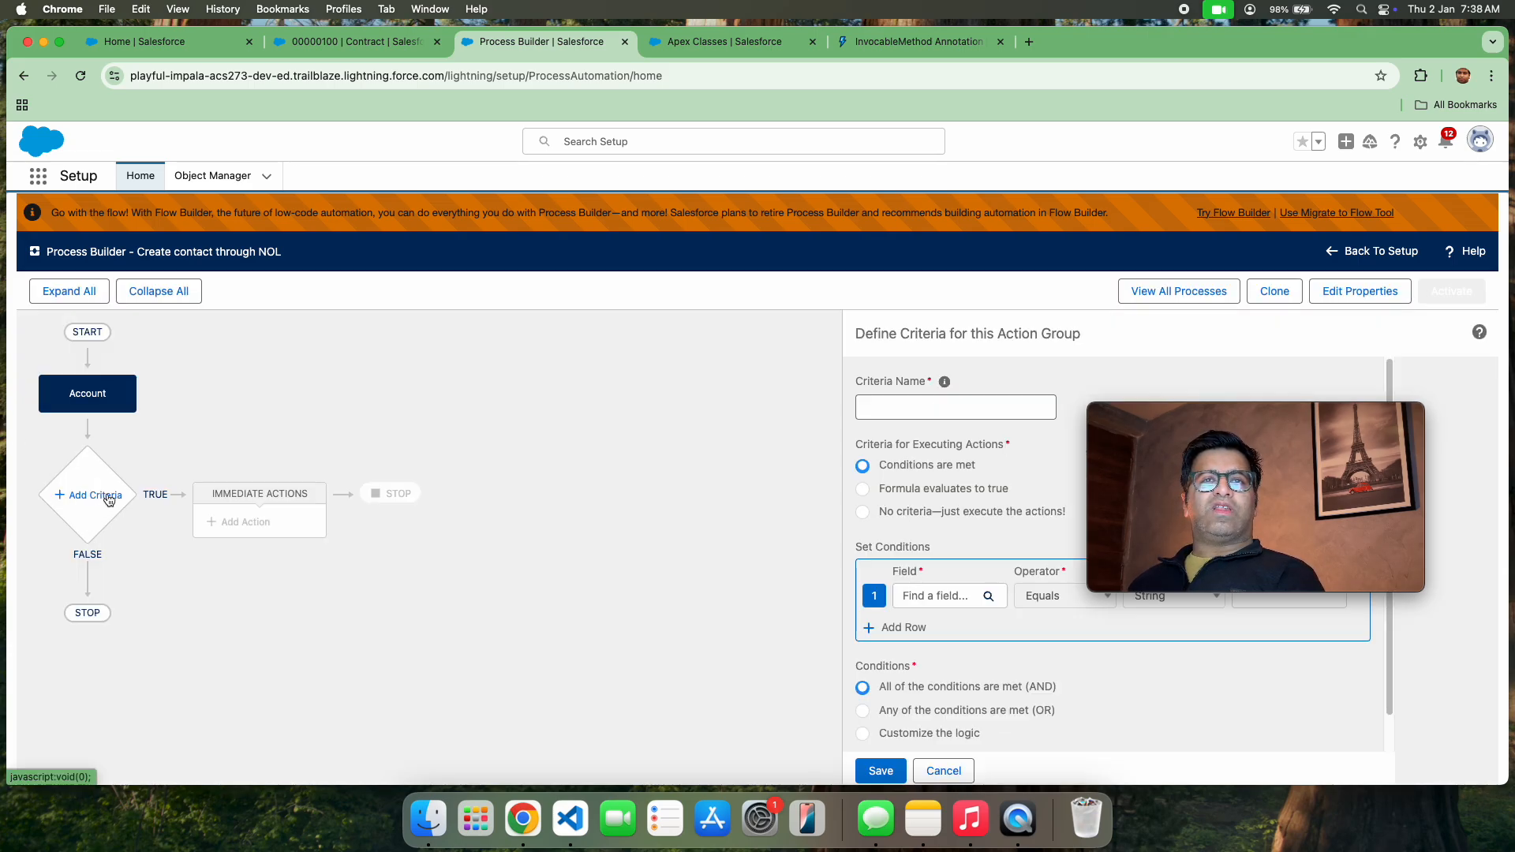
left_click(923, 401)
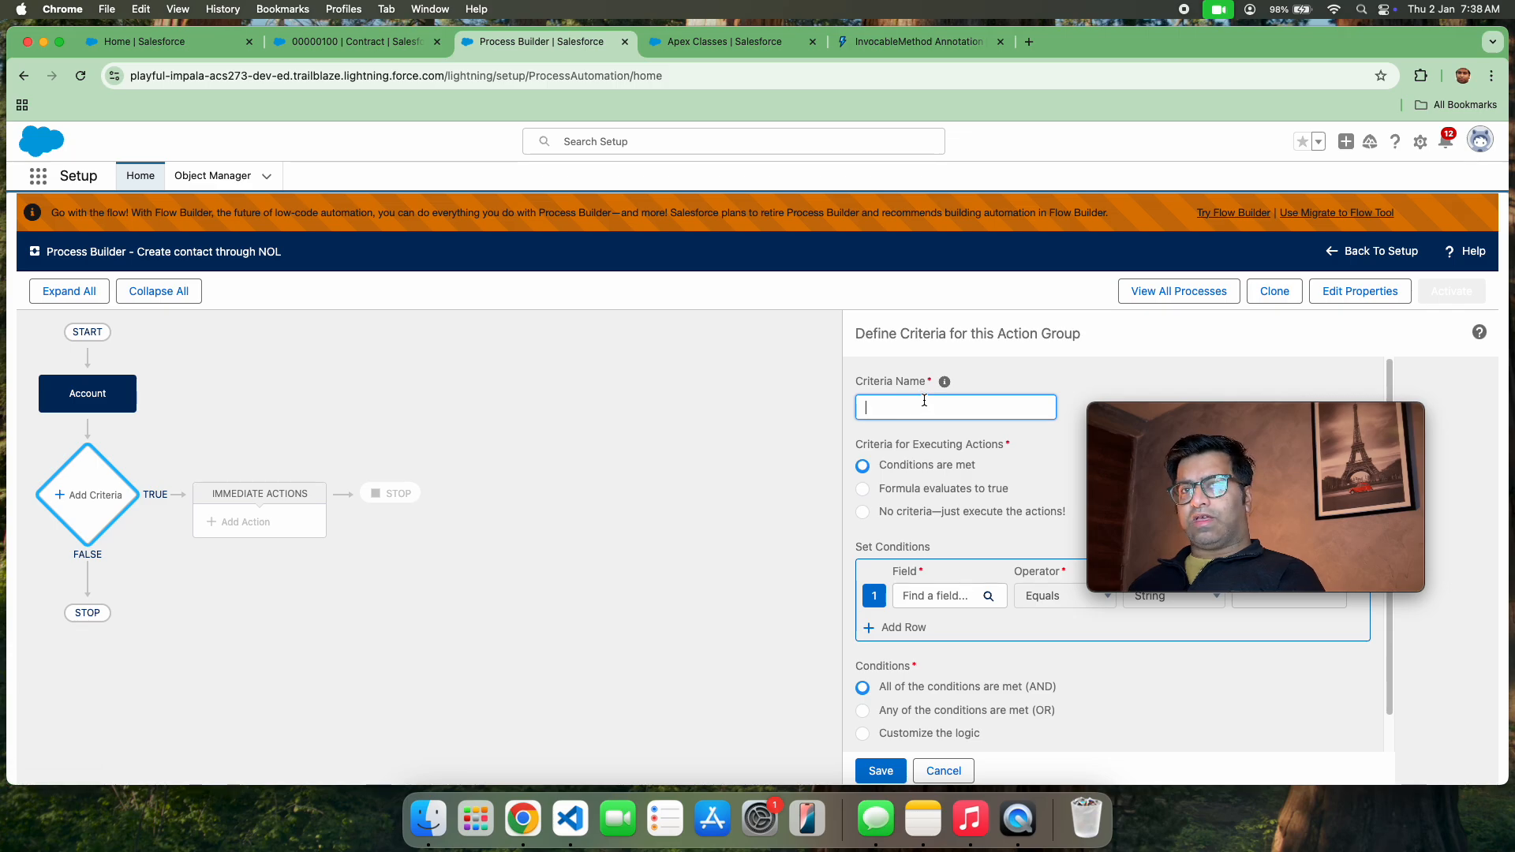
type("Where no of")
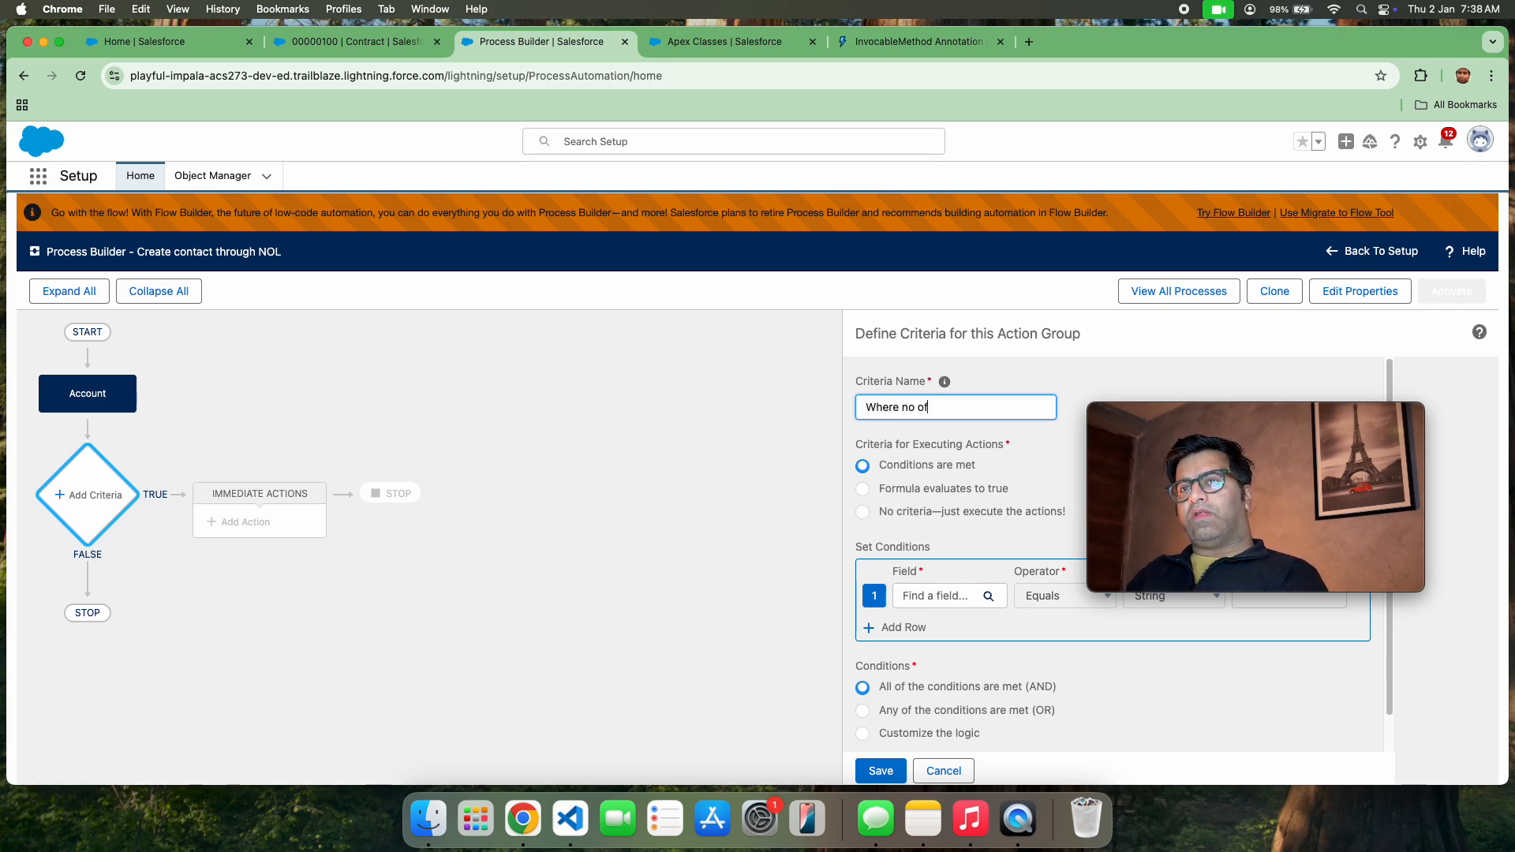
type(" K")
key("BackSpace")
type("L is not null")
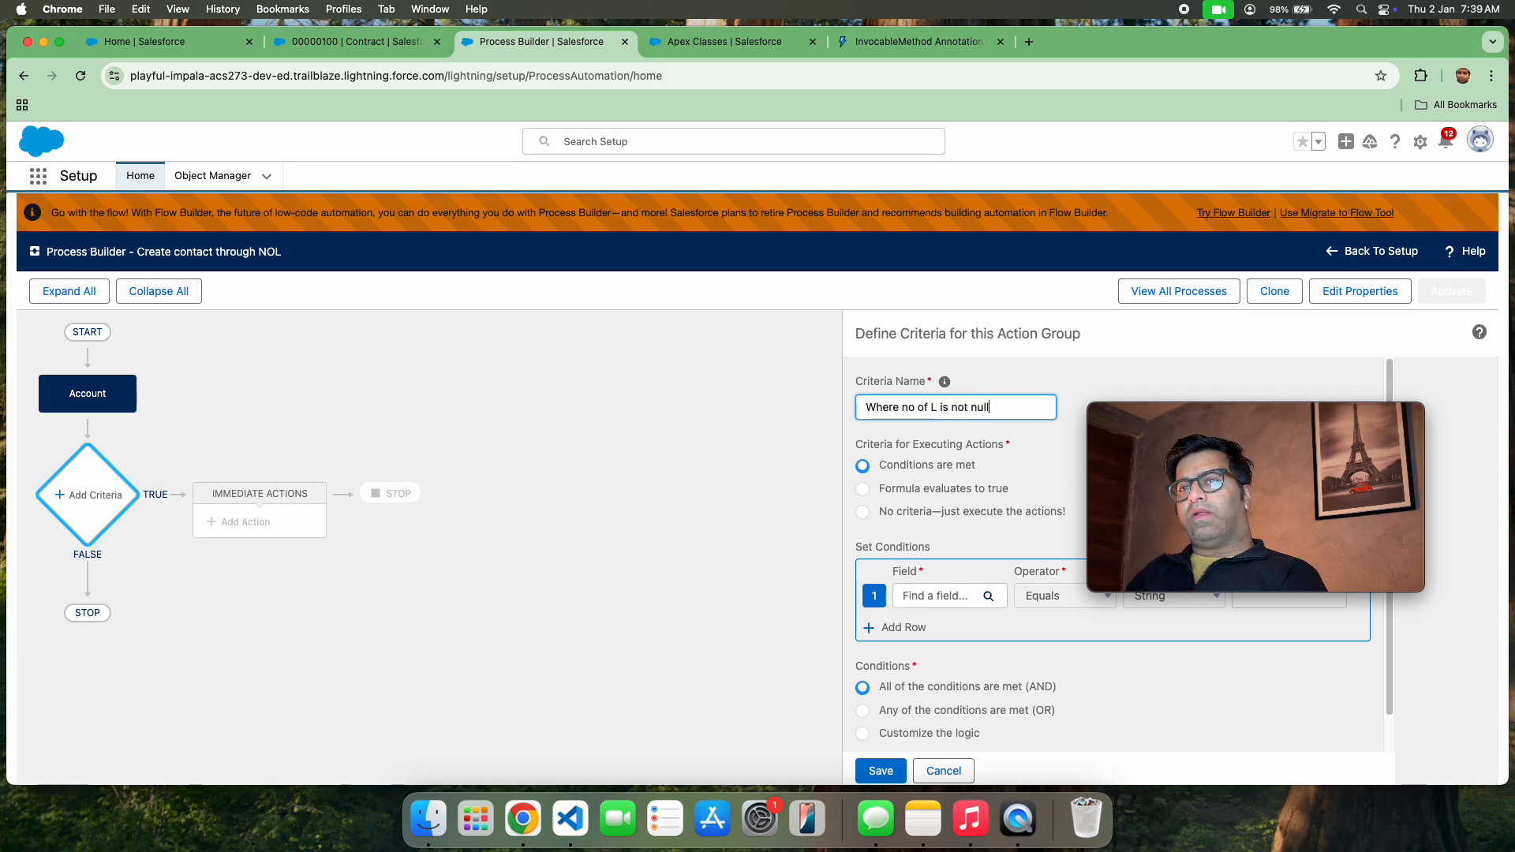
Choose the account's Number of Locations field for the first criteria condition
left_click_drag(1166, 416, 1215, 223)
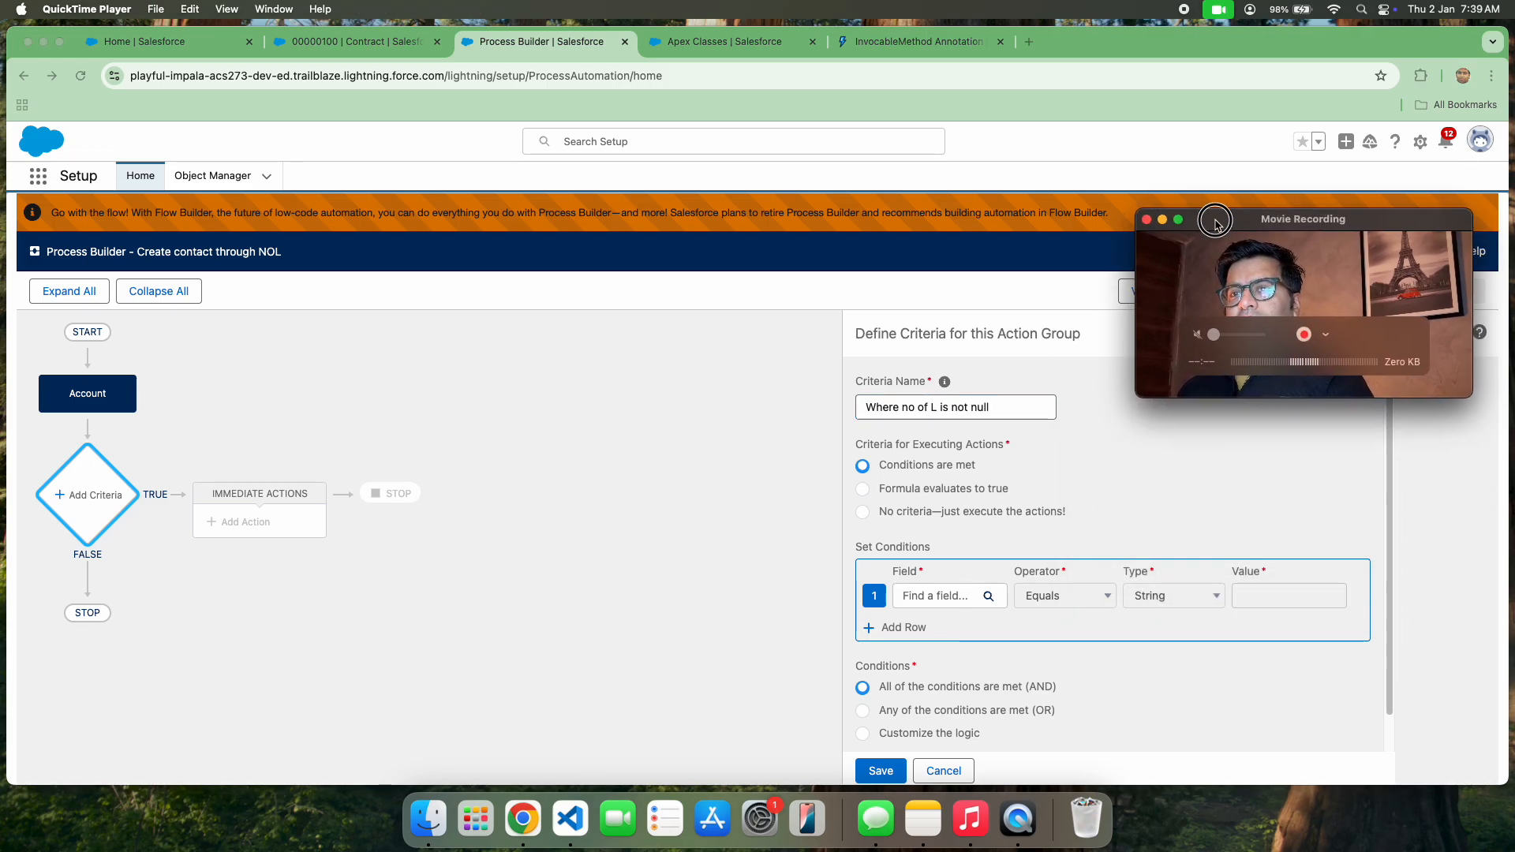
left_click(970, 593)
left_click(972, 597)
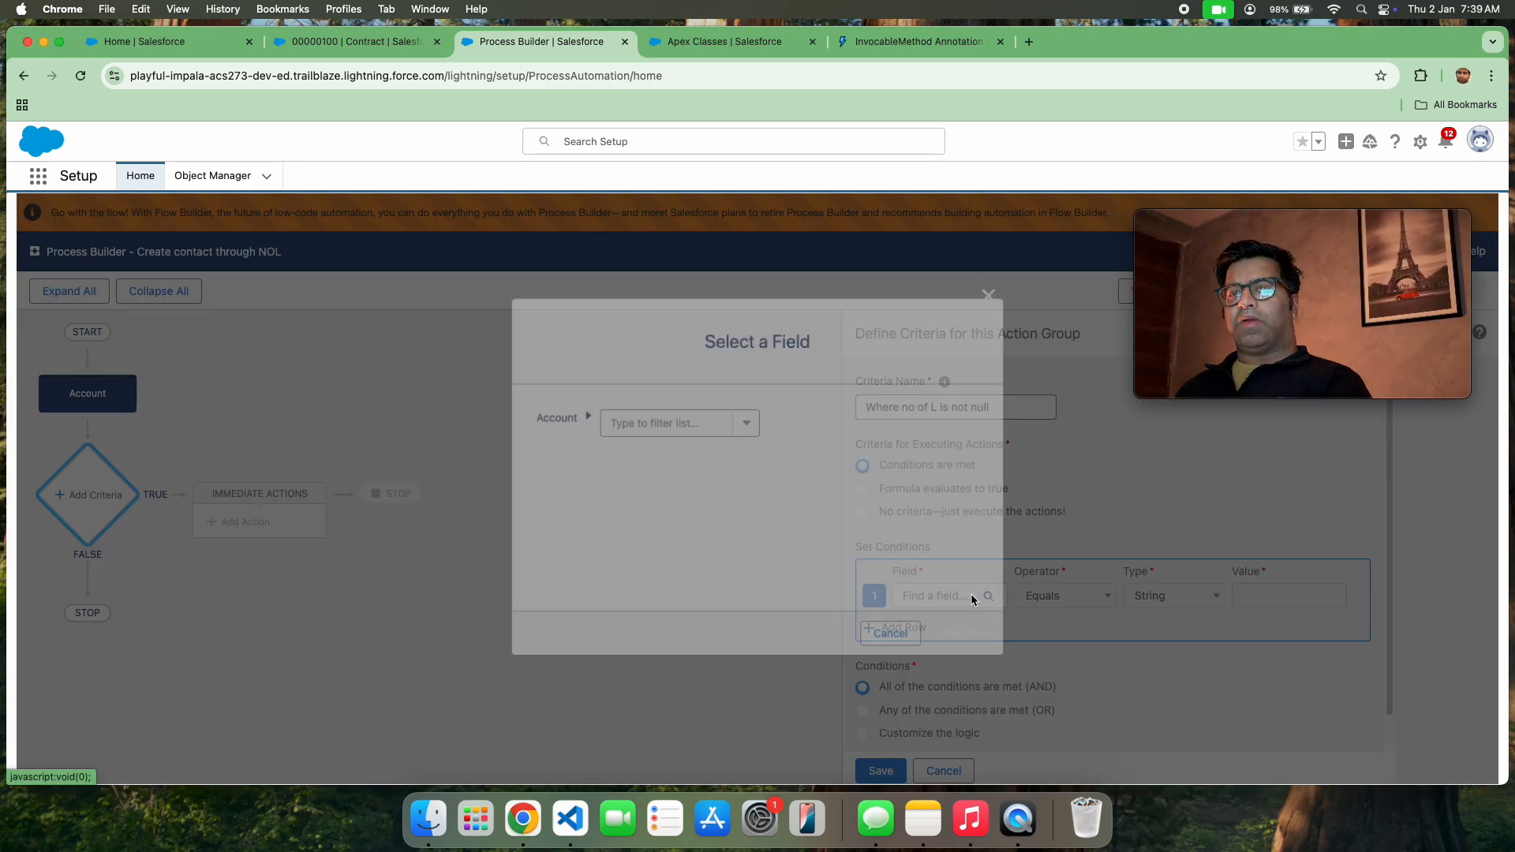
left_click(679, 423)
type("N")
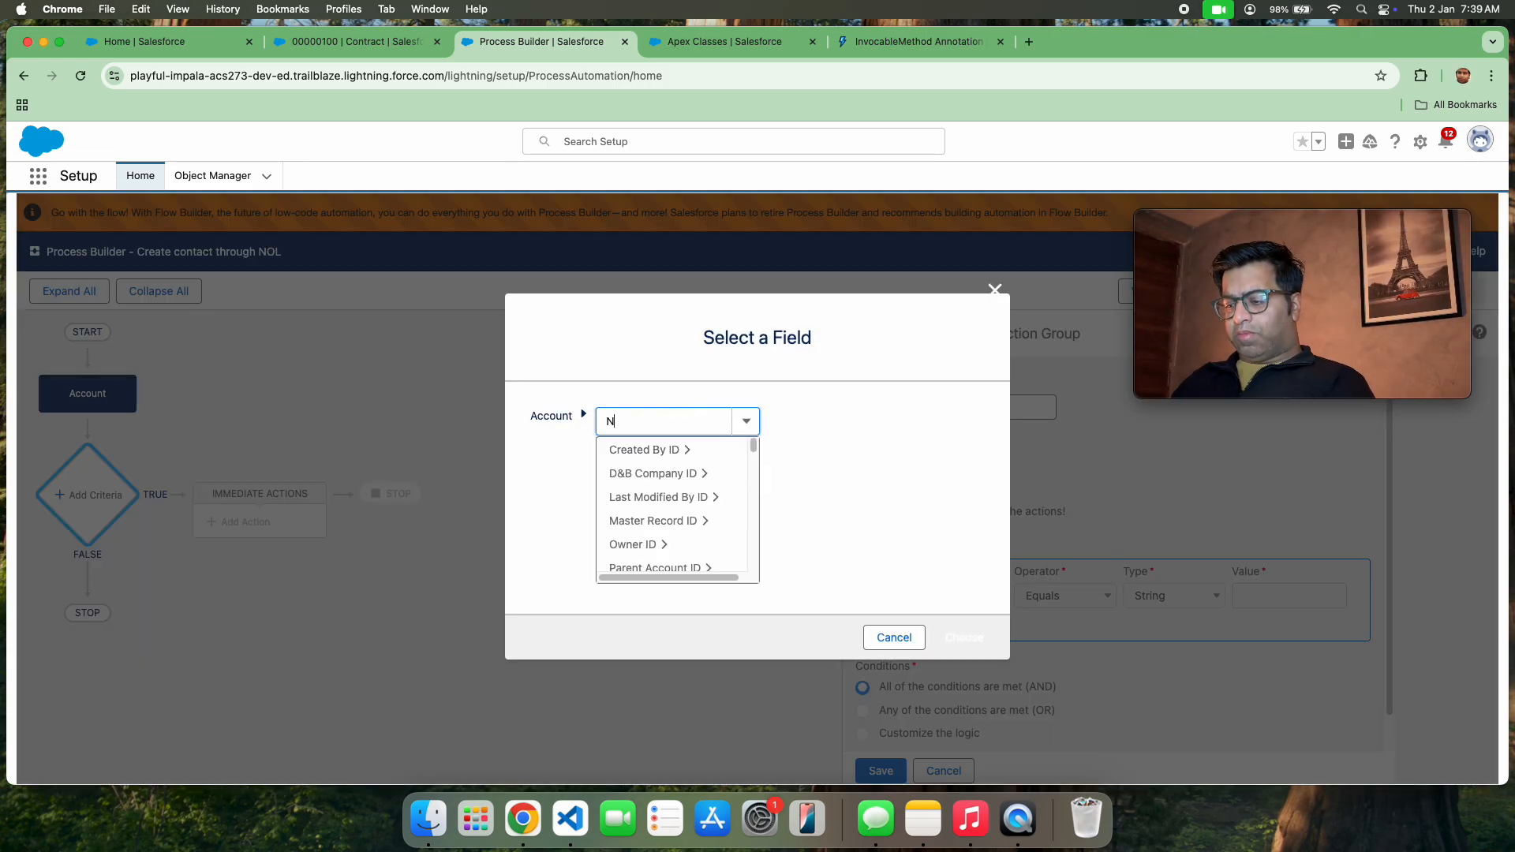
type("umber of ")
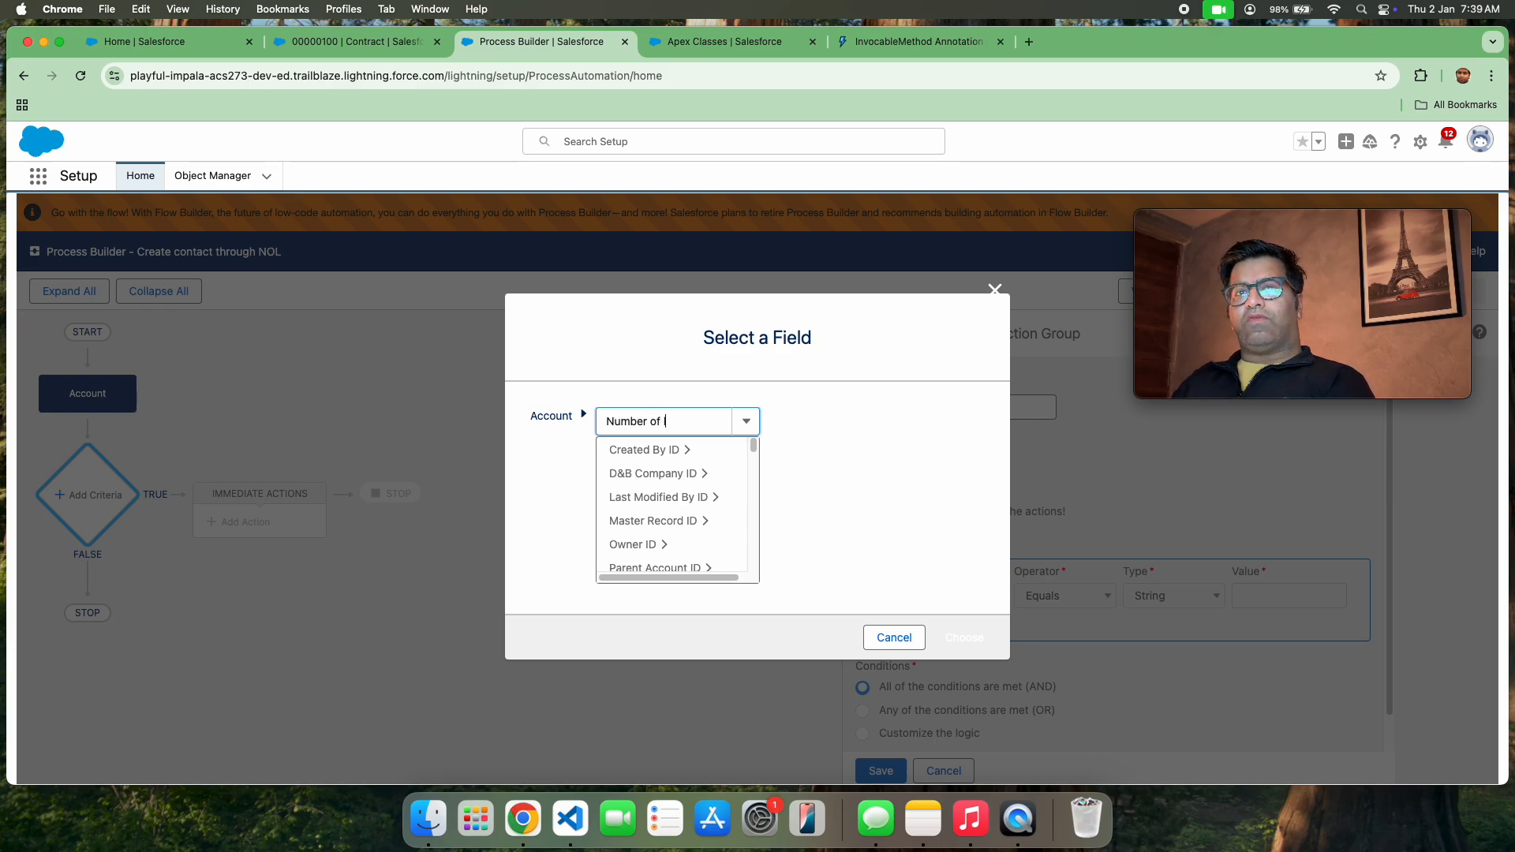
type("locayt")
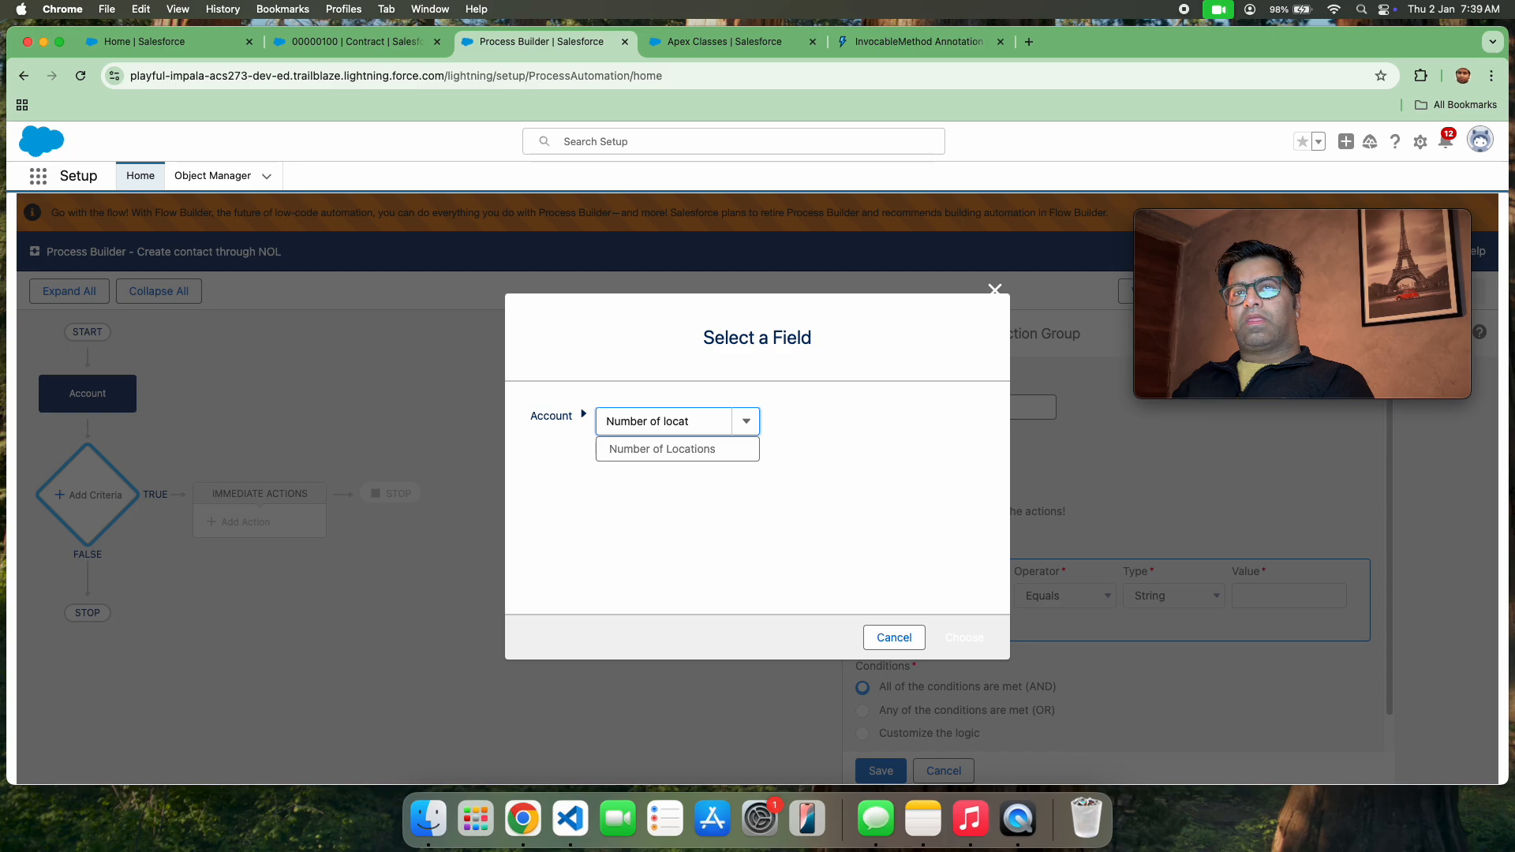
left_click(694, 449)
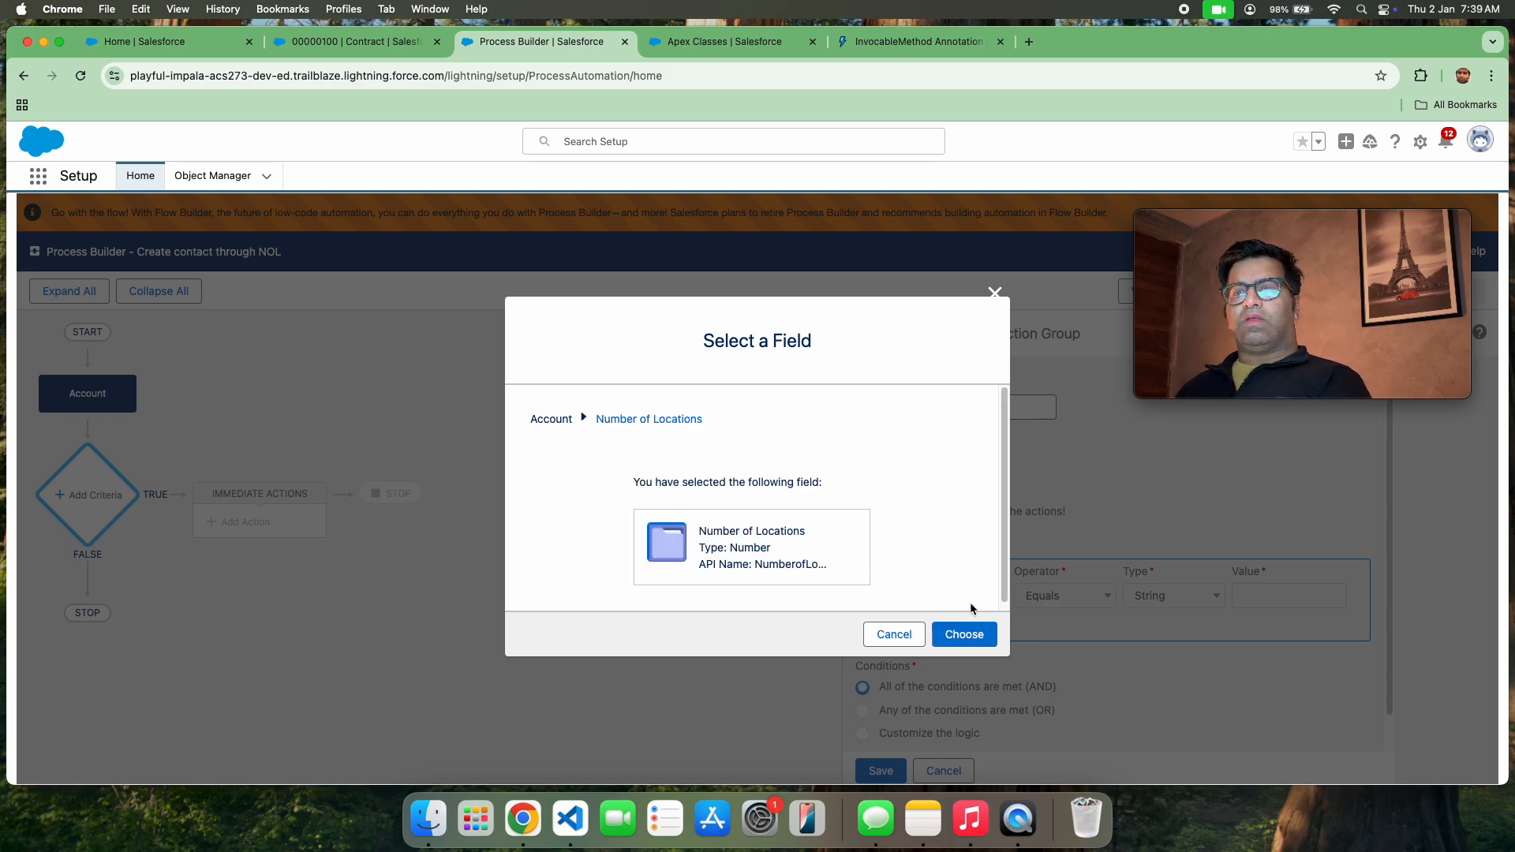
left_click(969, 635)
Set the Number of Locations condition to Does not equal, type Global Constant, with the value $GlobalConstant.Null
left_click(1112, 596)
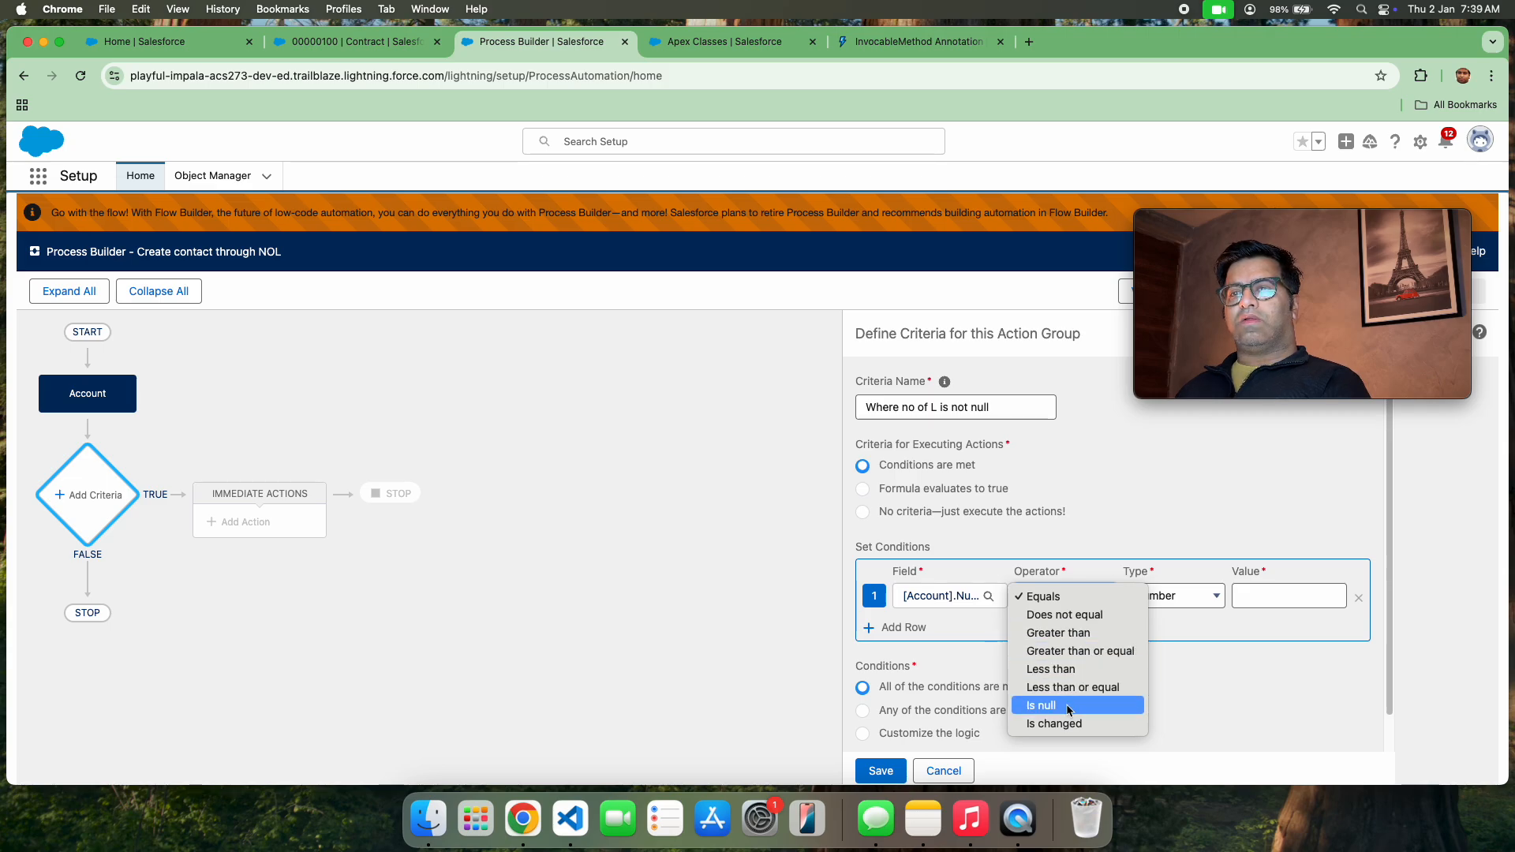
left_click(1064, 615)
left_click(1181, 597)
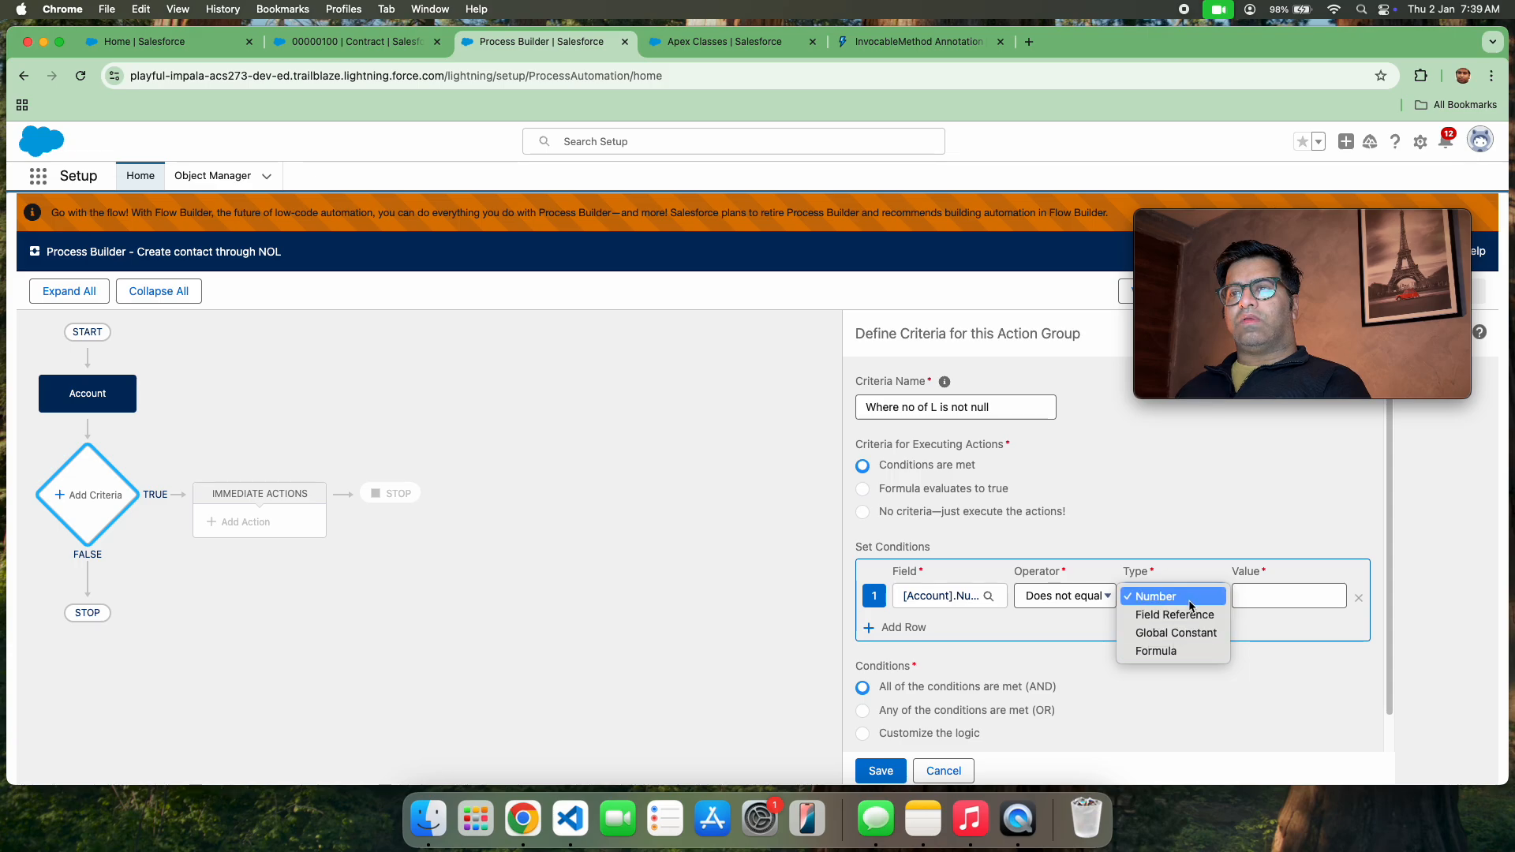
left_click(1181, 632)
left_click(1259, 598)
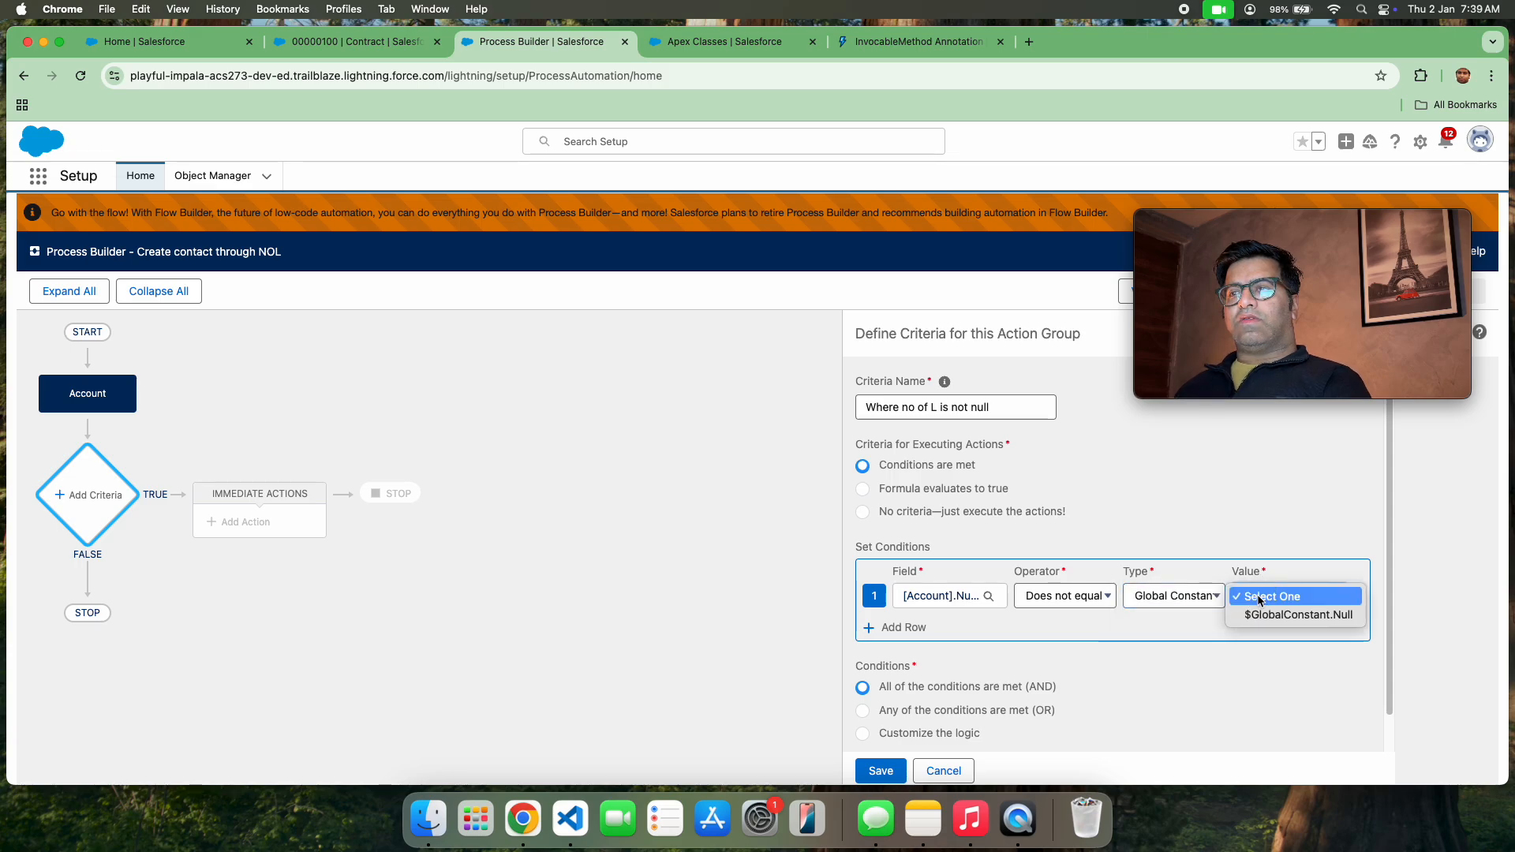
left_click(1270, 616)
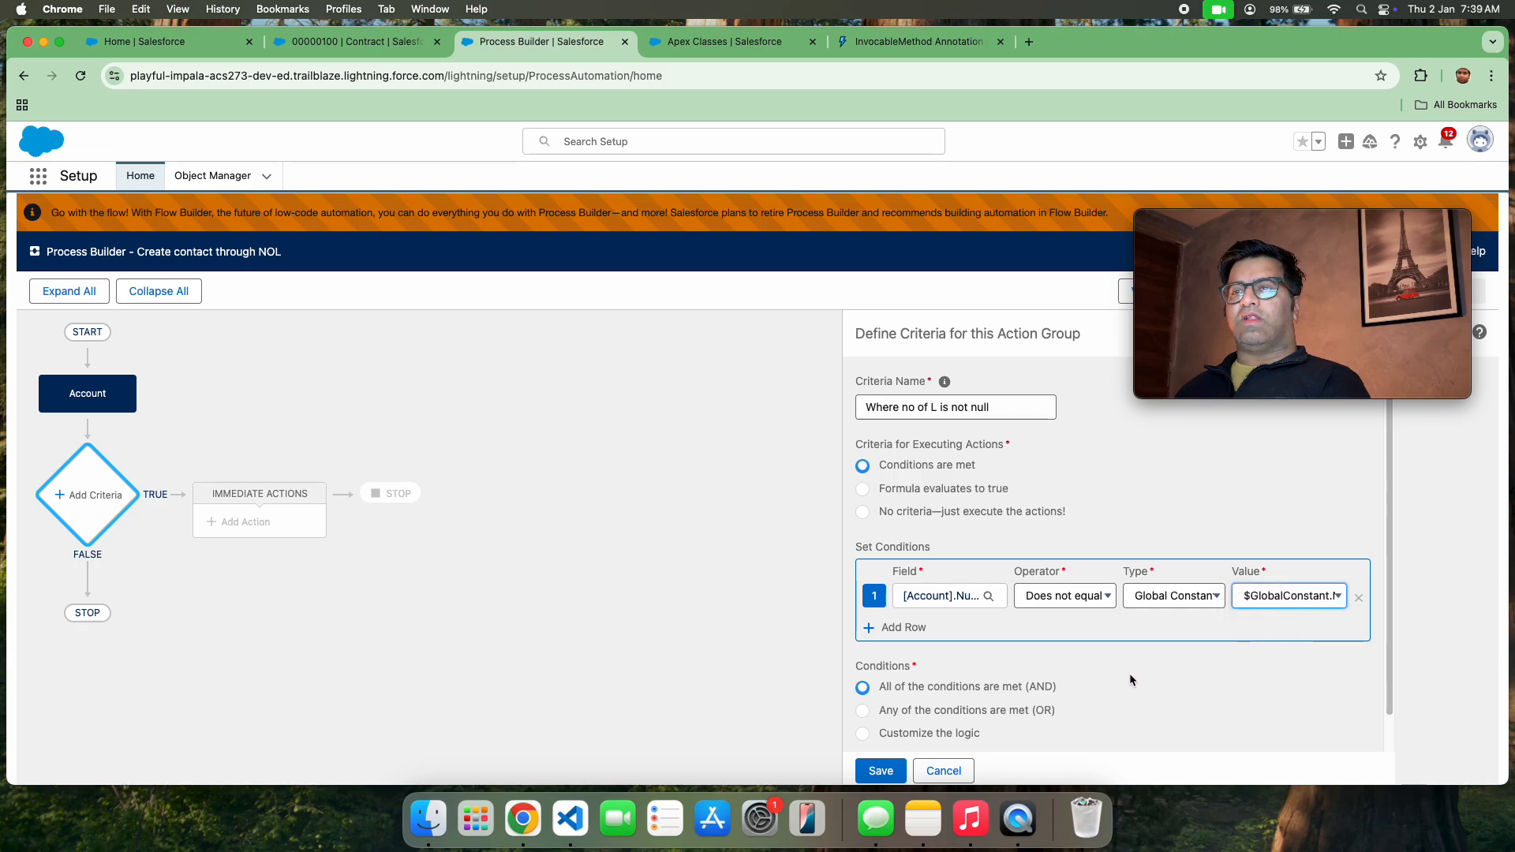
Save the criteria and add an immediate action of type Apex named "Call apex method"
left_click(893, 773)
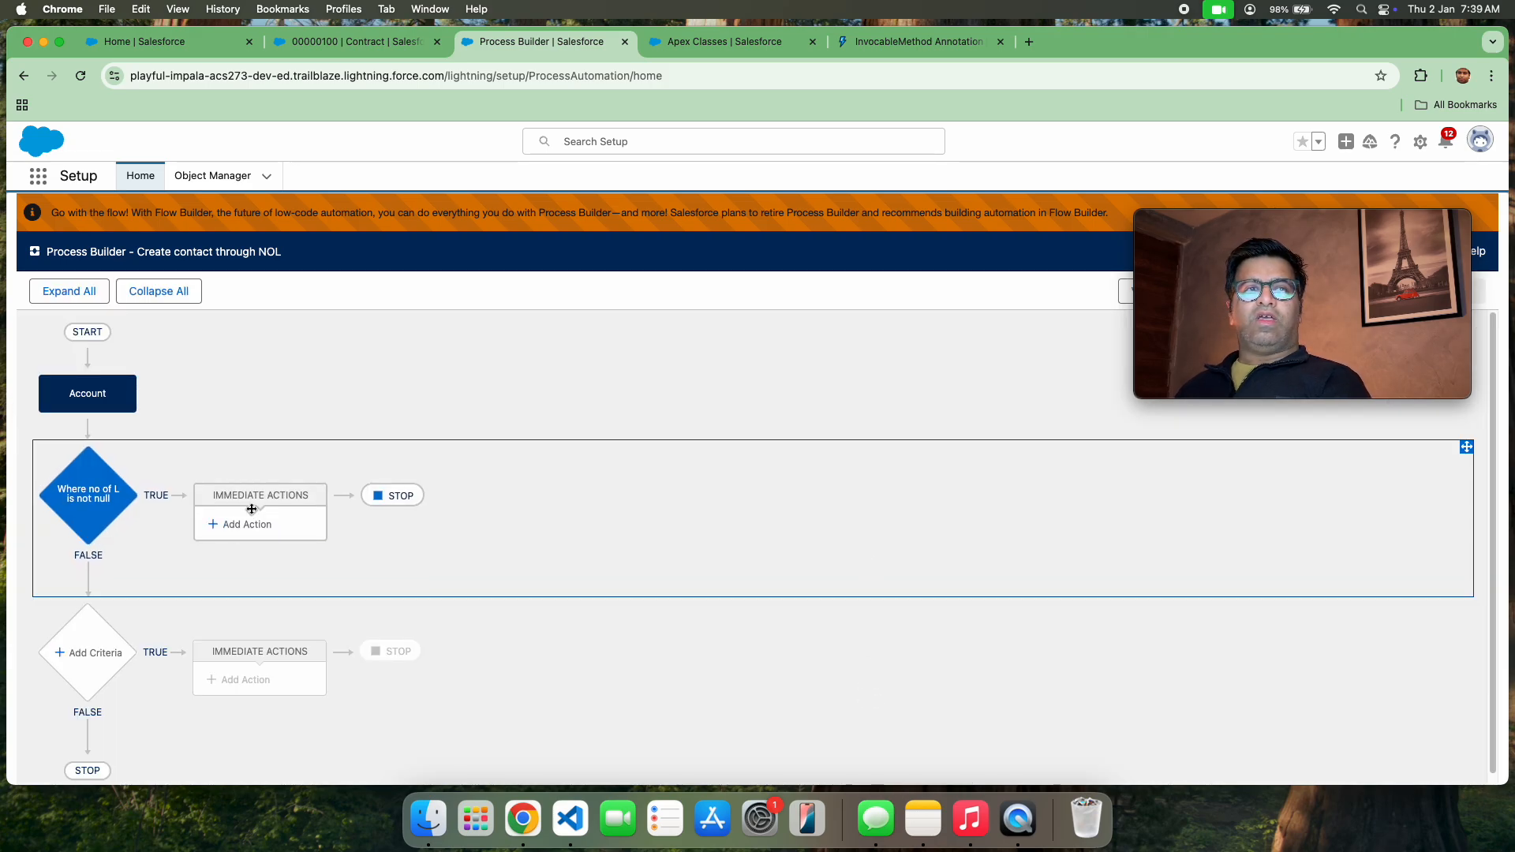
left_click(225, 525)
left_click(992, 399)
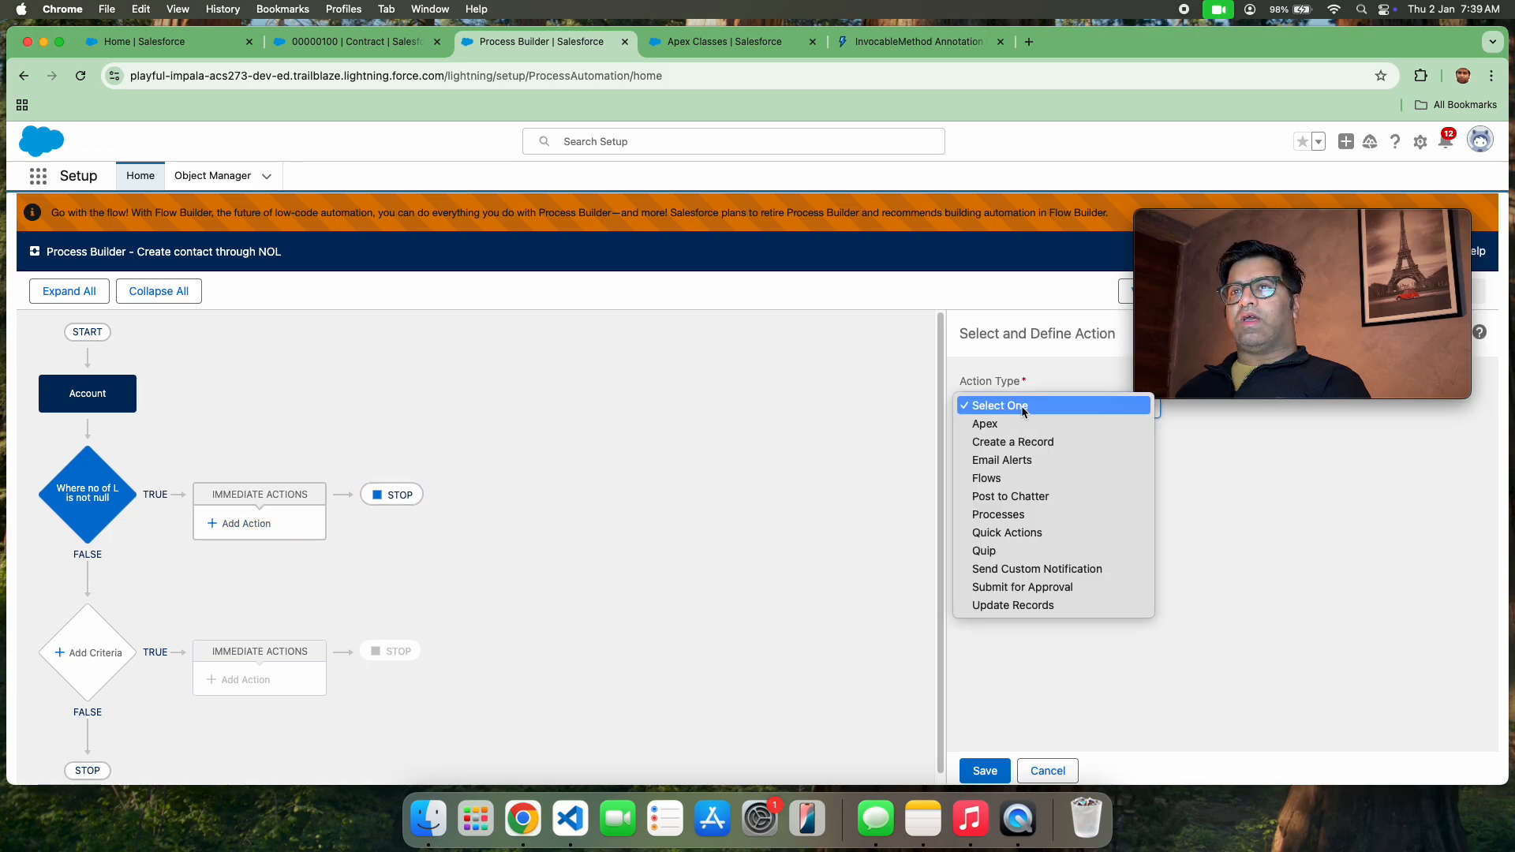
left_click(1010, 419)
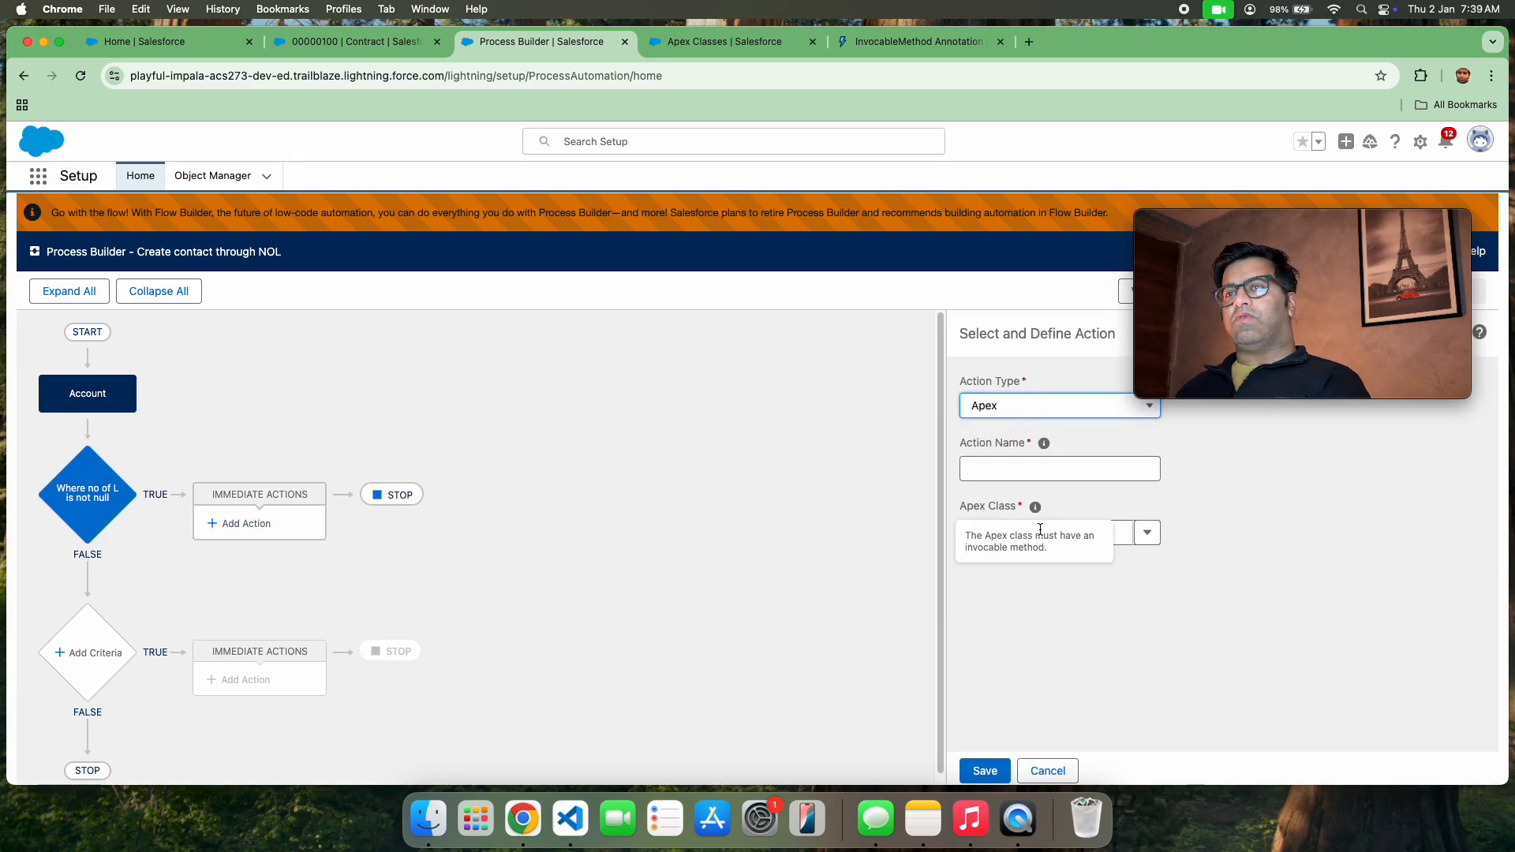
left_click(1026, 472)
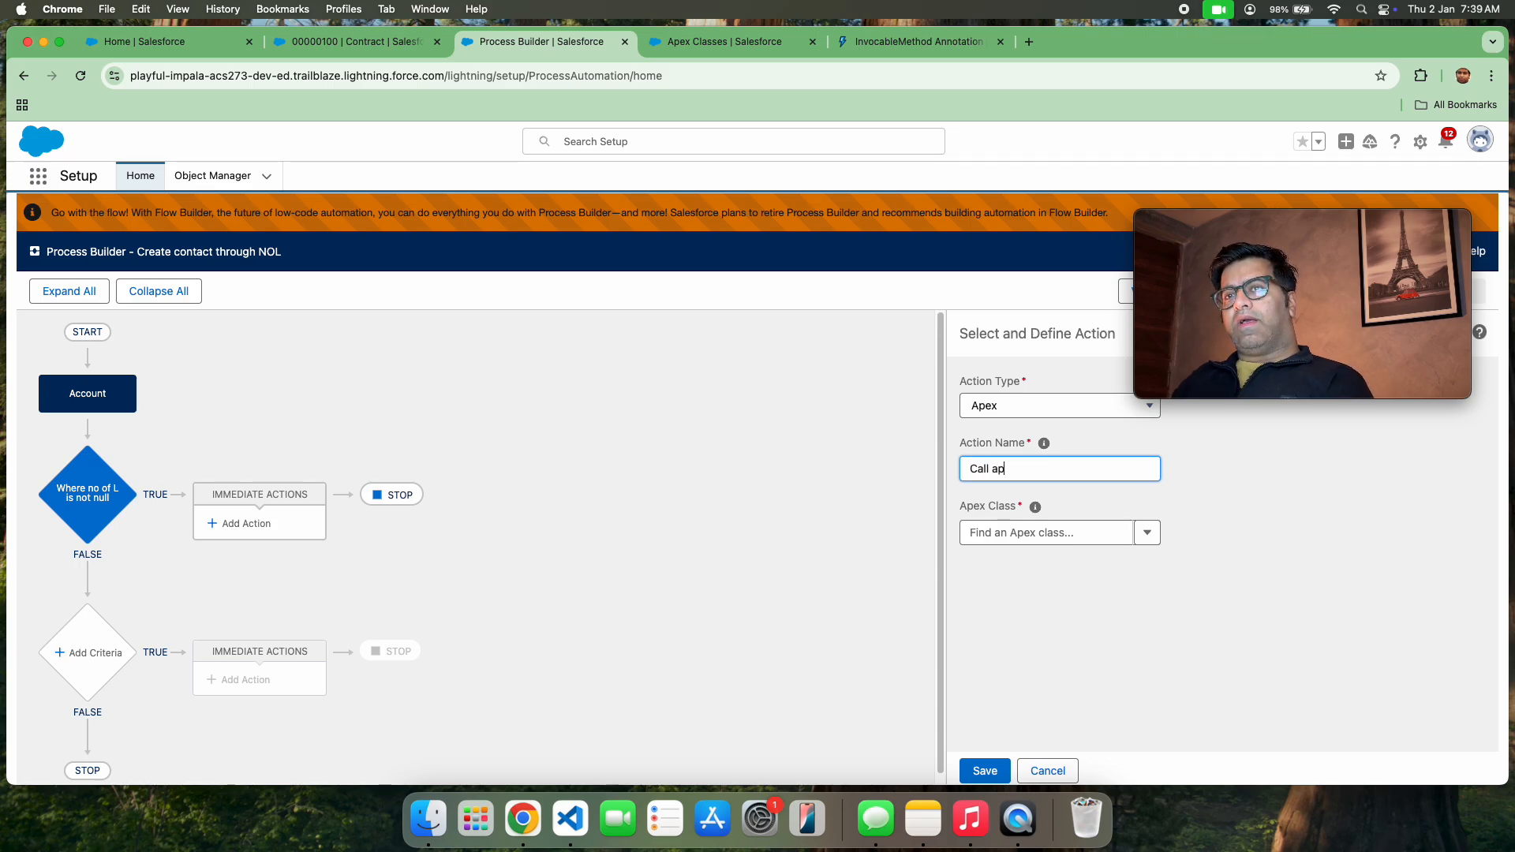
type("Call apex method")
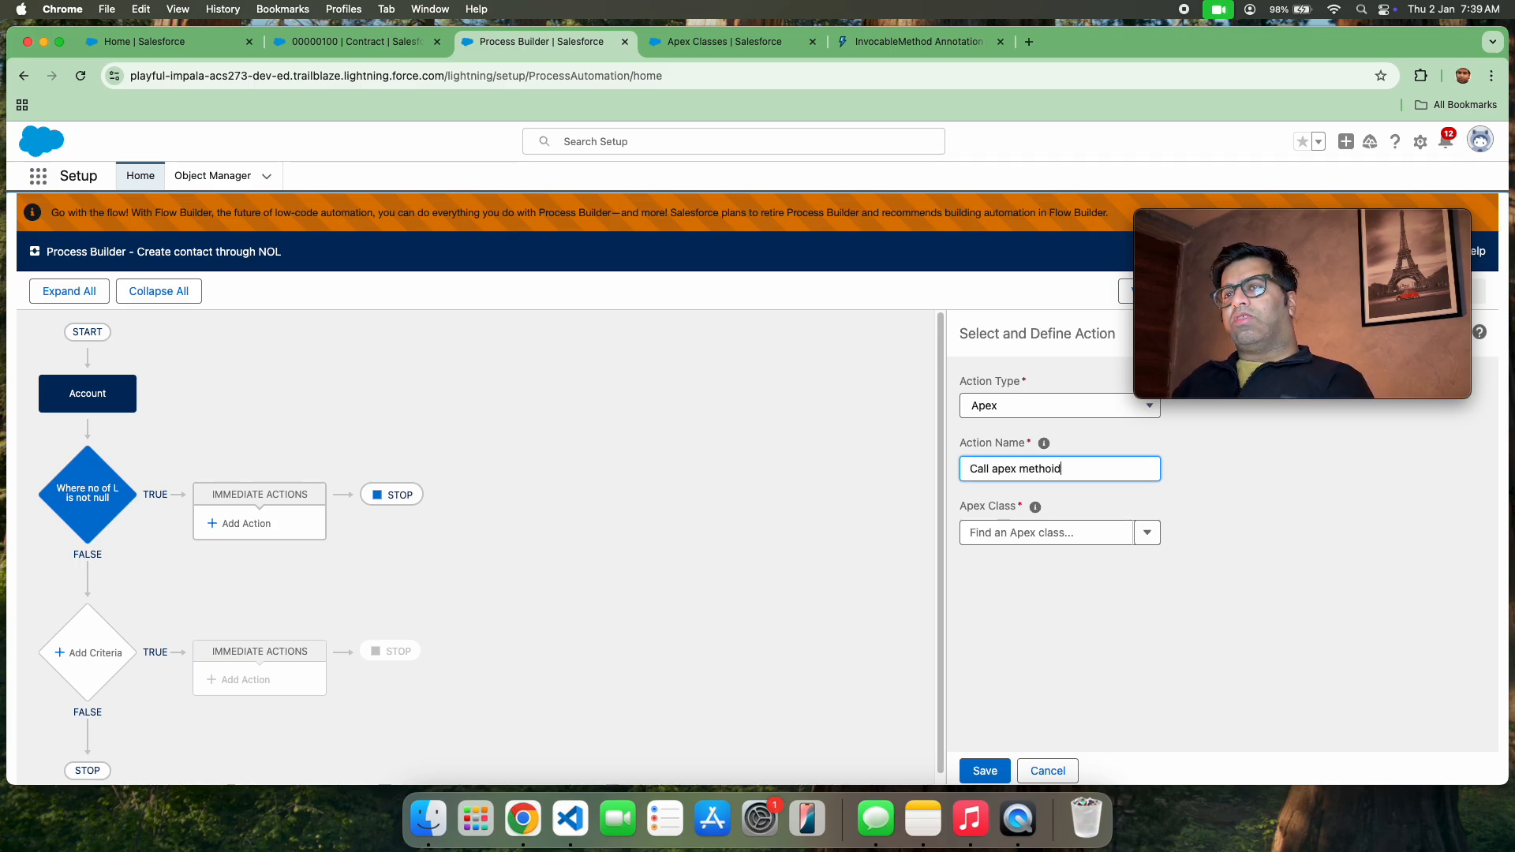
Choose the createContactWithProcessBuilder class for the action and add an Apex variable row for accountlist
left_click(1129, 534)
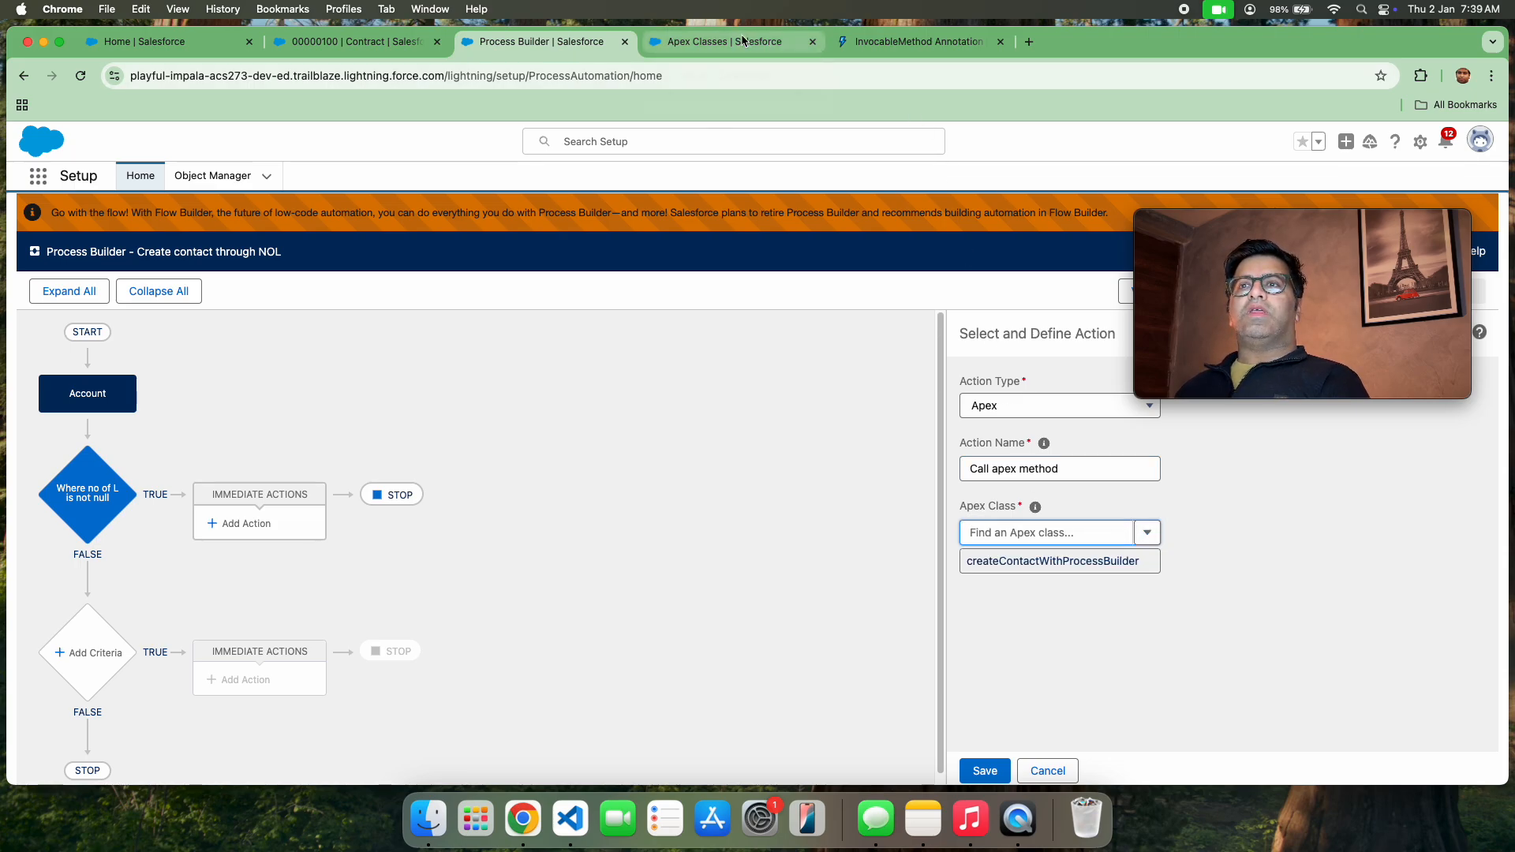
left_click(1014, 574)
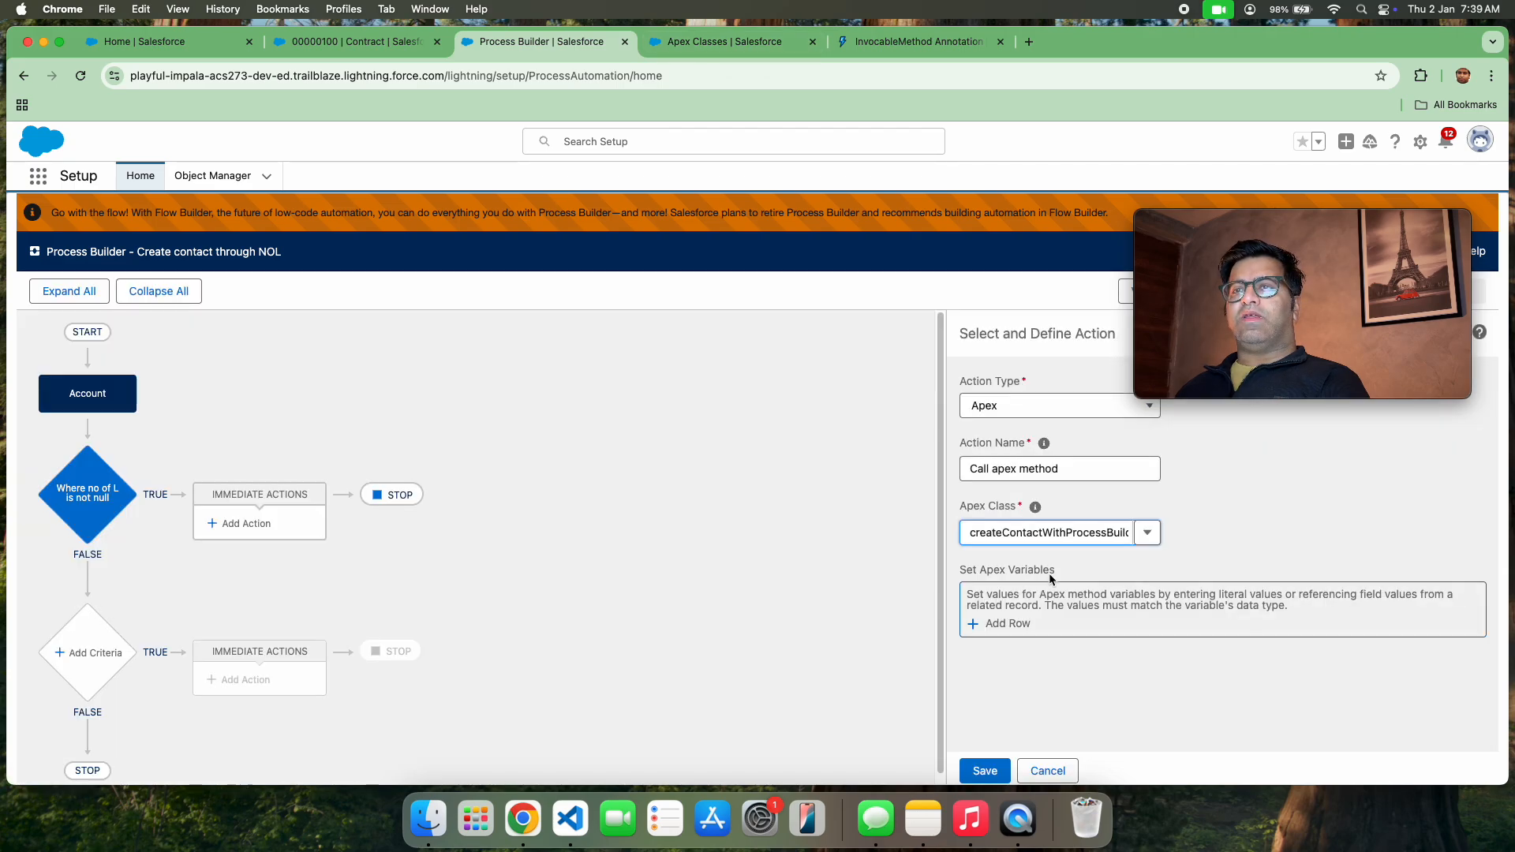
left_click(978, 623)
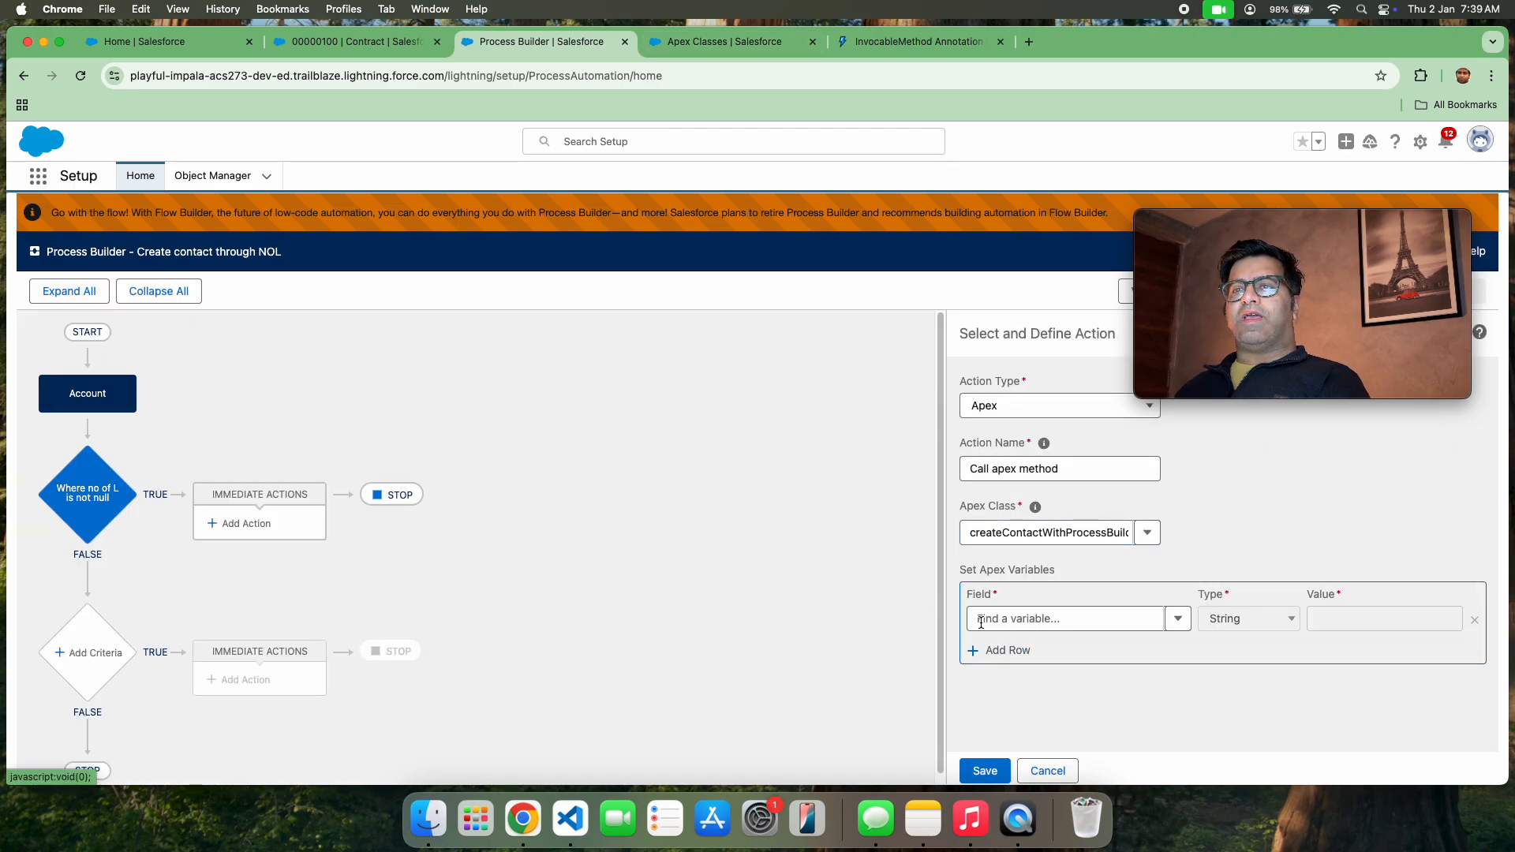
left_click(1096, 611)
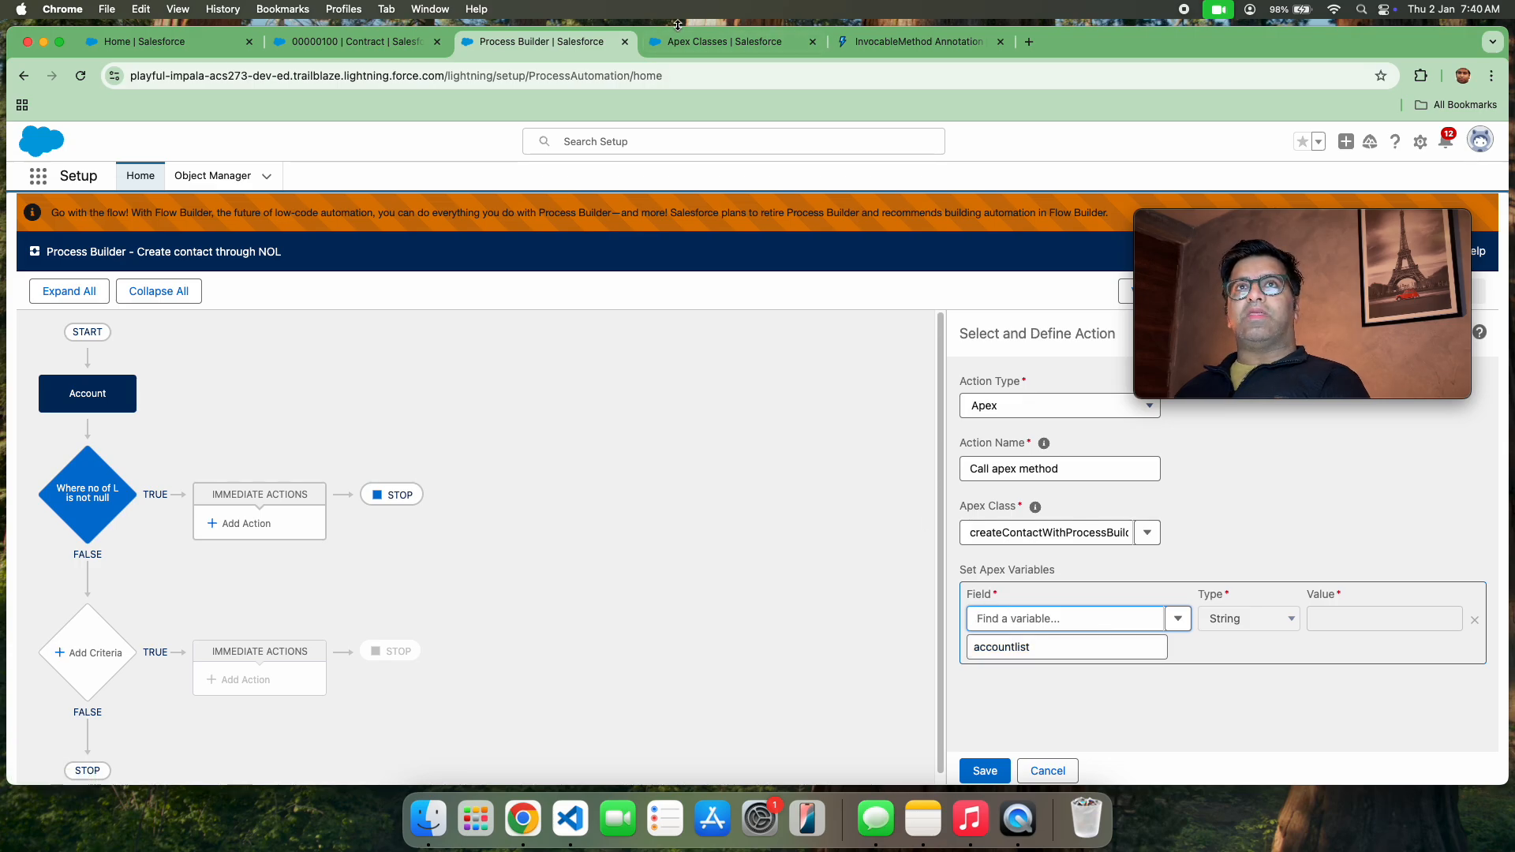
left_click(699, 46)
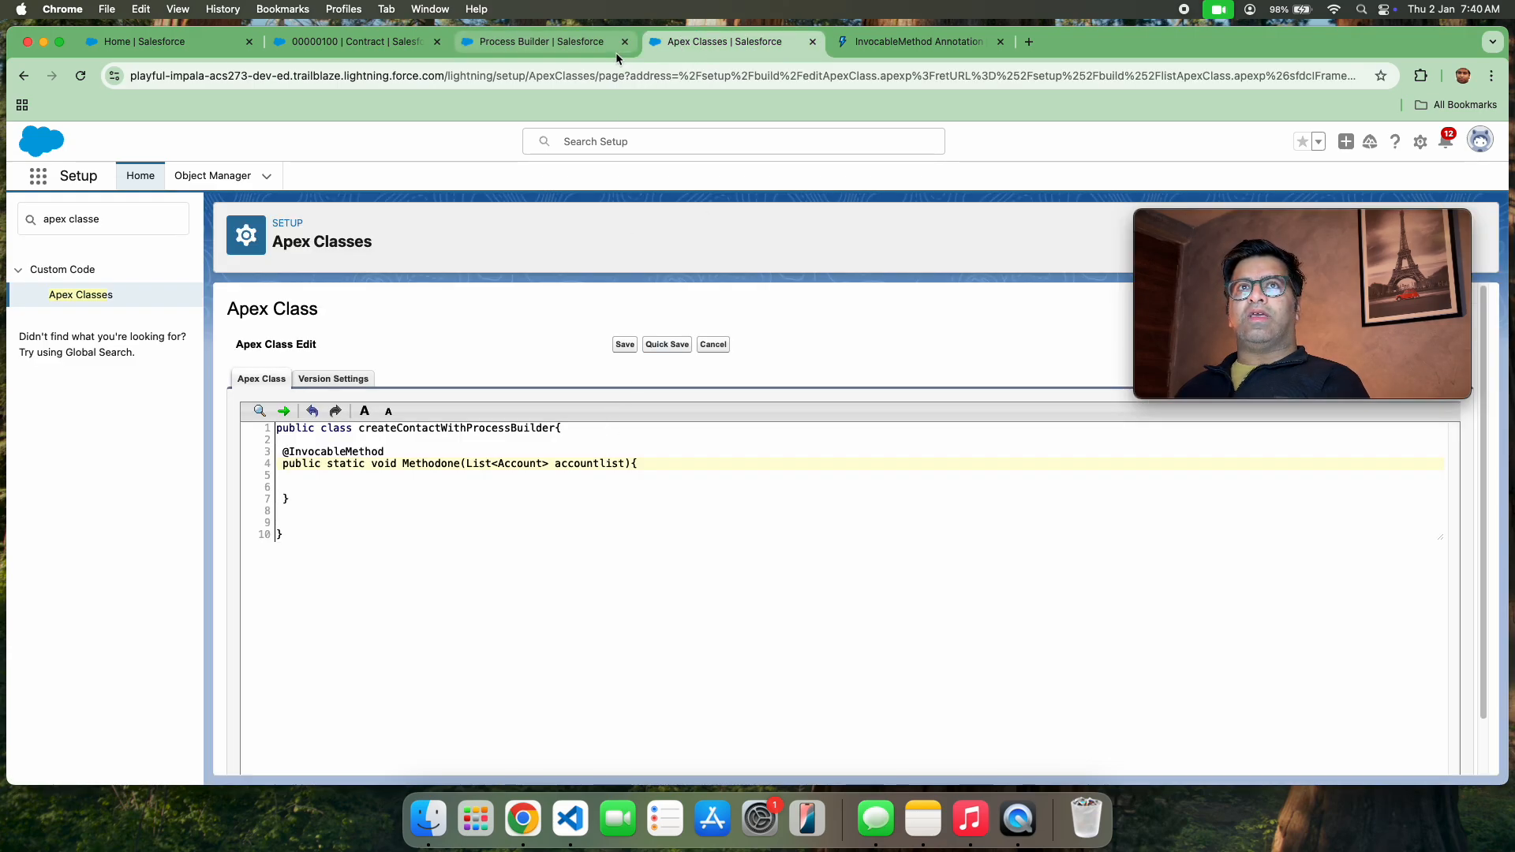
left_click(588, 41)
left_click(1079, 646)
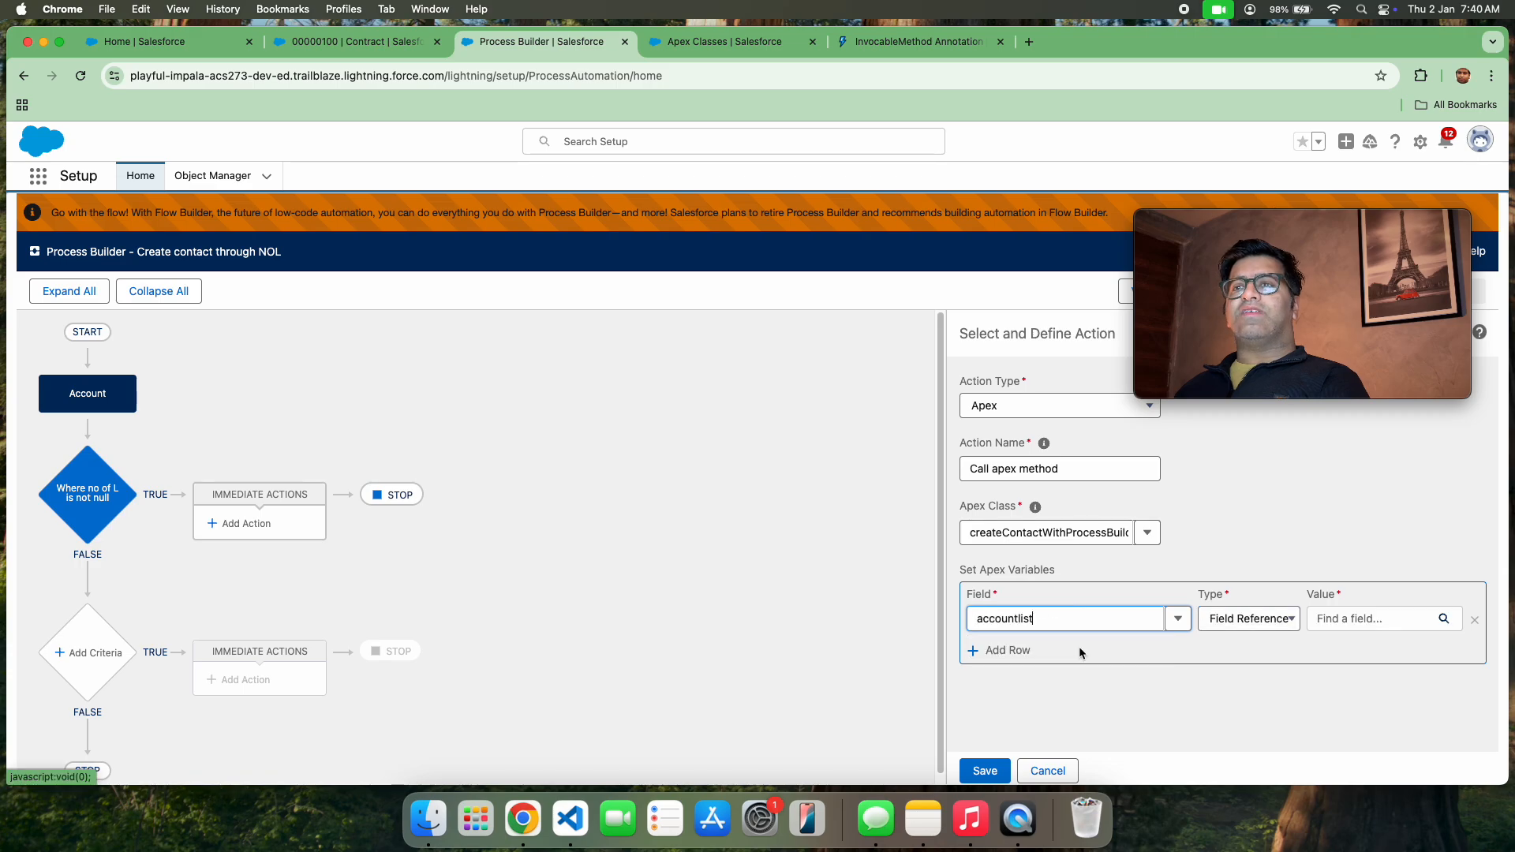
Set the accountlist variable's value as a field reference to the Account record that started the process
left_click(1266, 619)
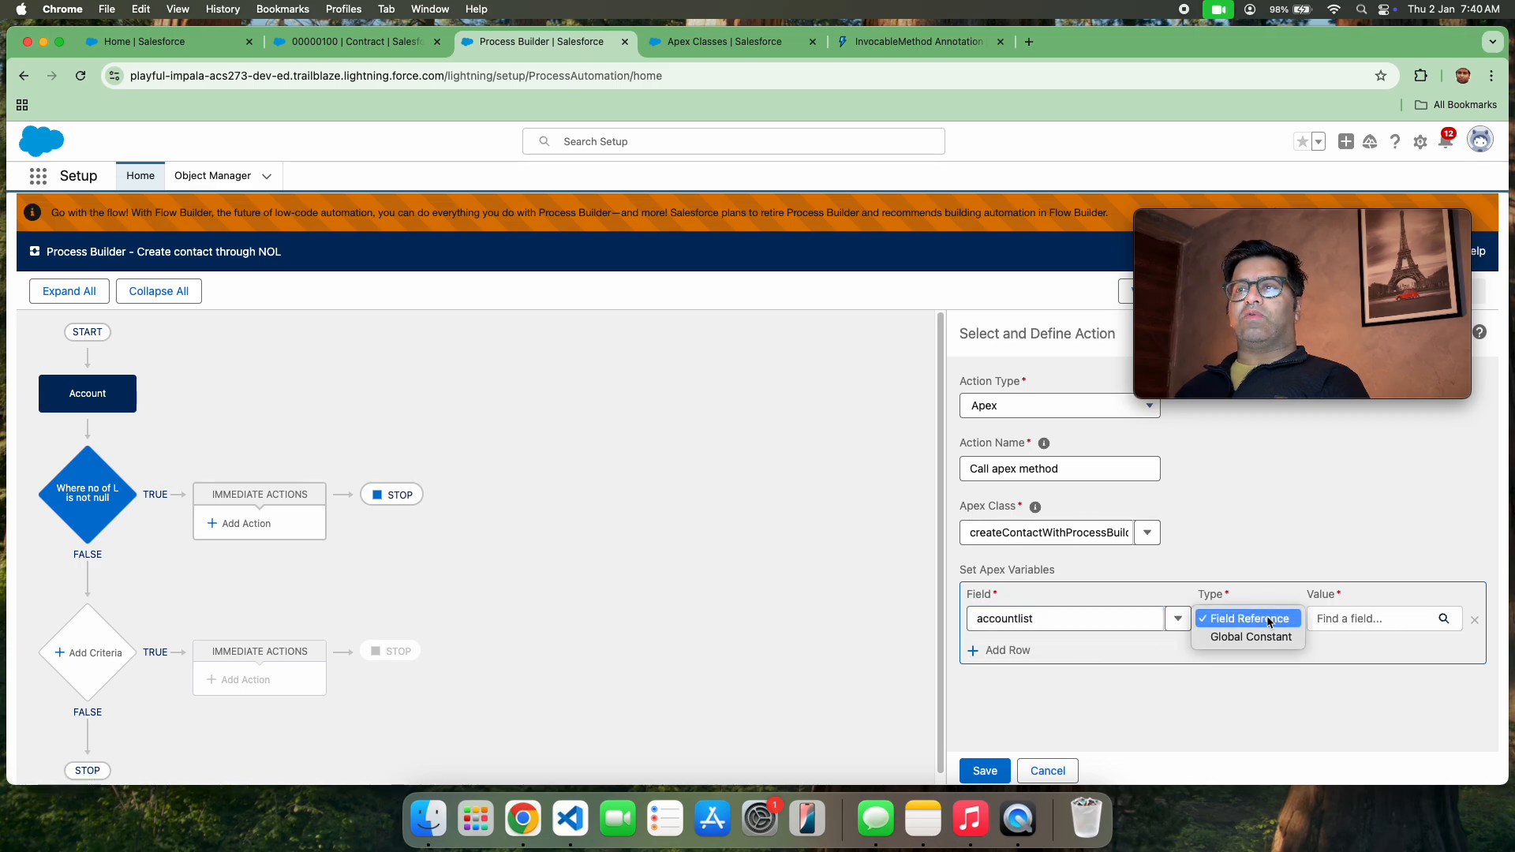
left_click(1372, 619)
left_click(1371, 618)
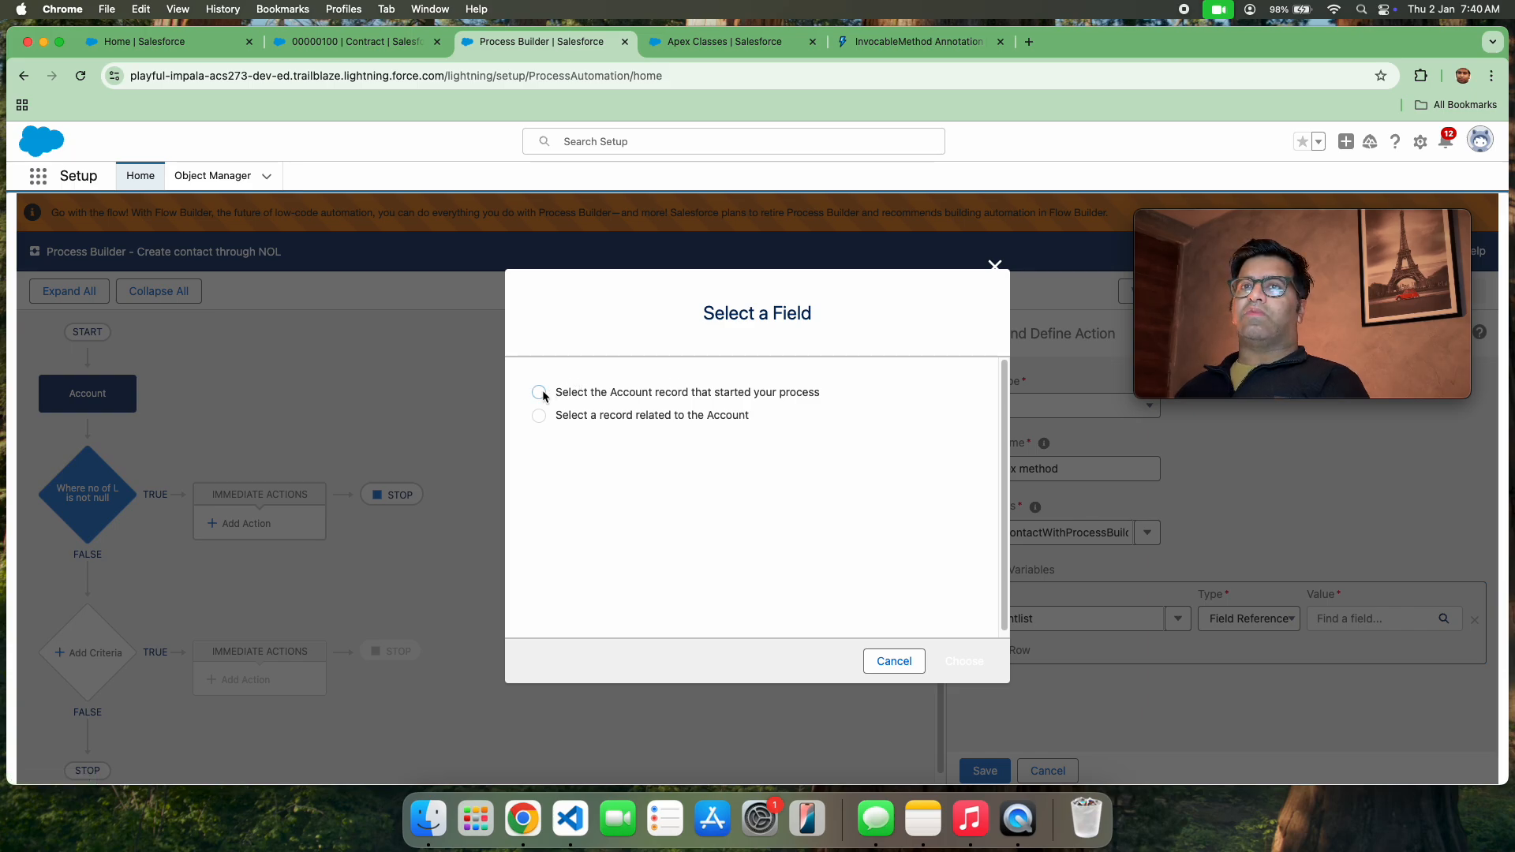
left_click(541, 393)
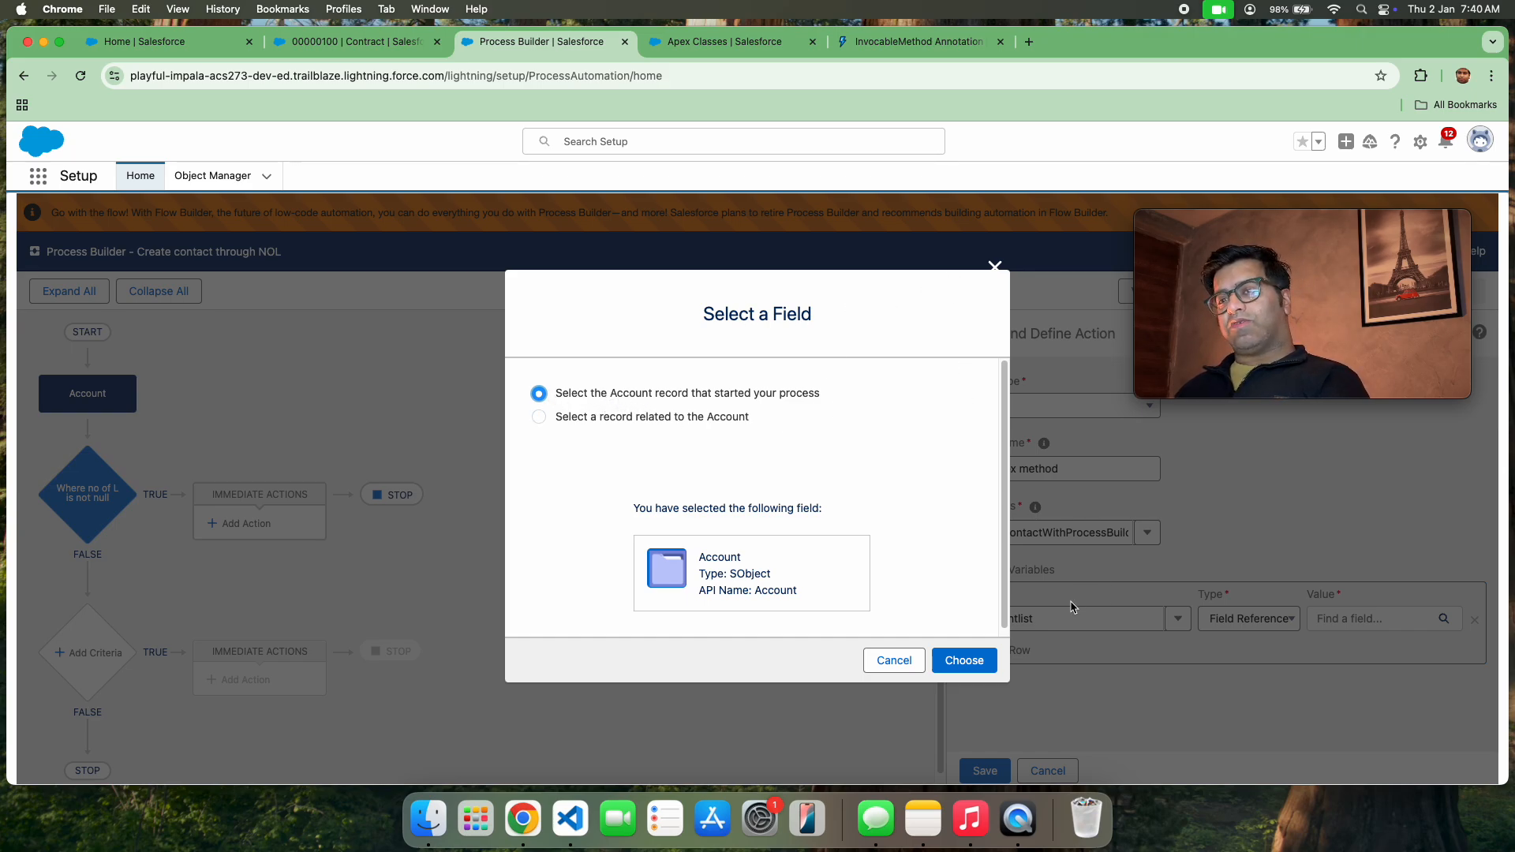
left_click(966, 658)
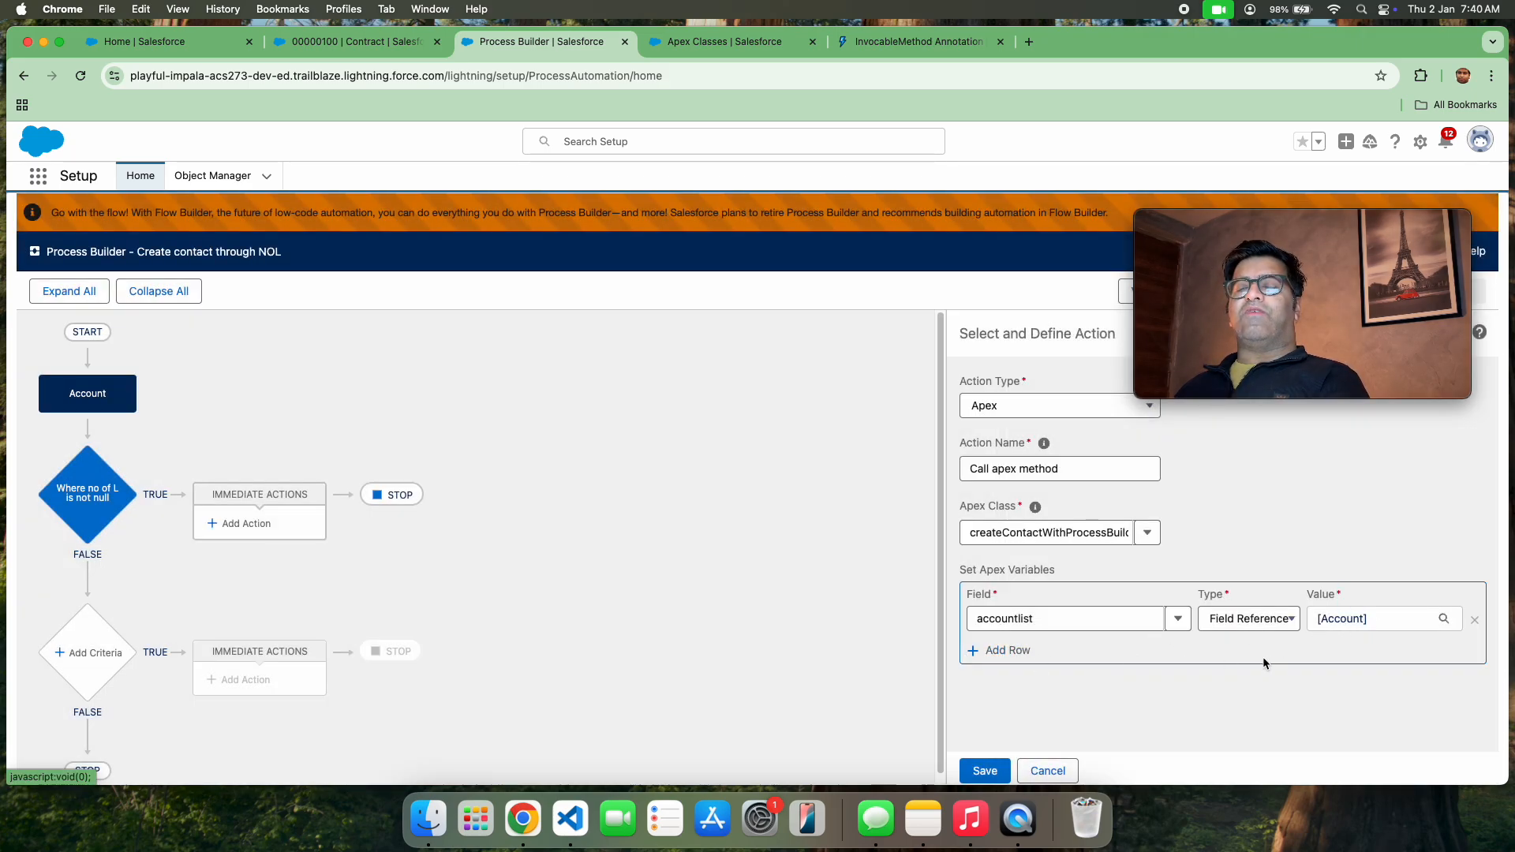
Check the accountlist parameter of Methodone in the Apex class and save the process's Apex action
left_click(697, 49)
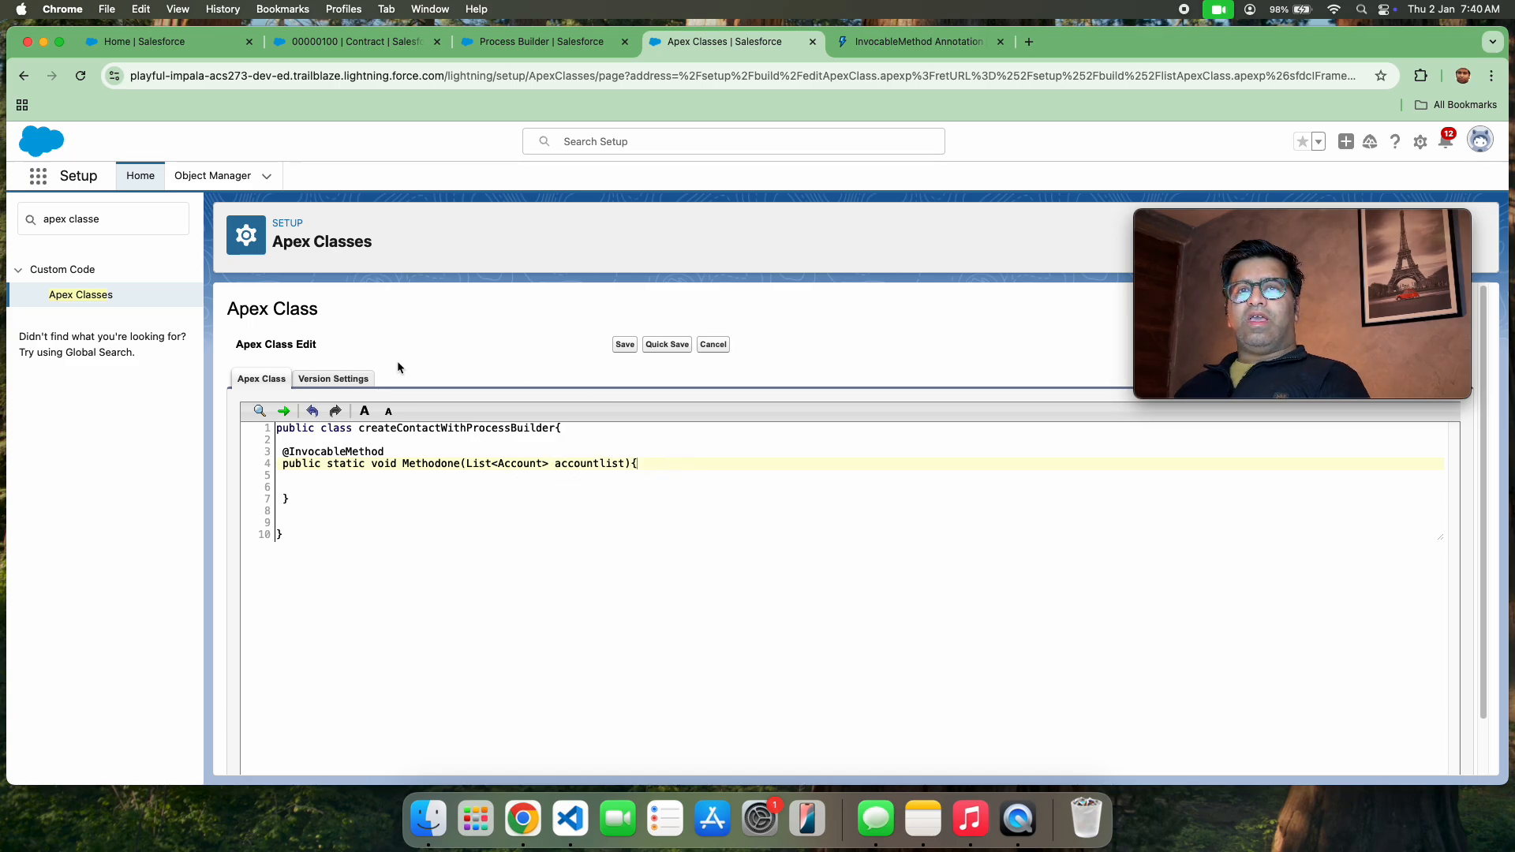
left_click(568, 477)
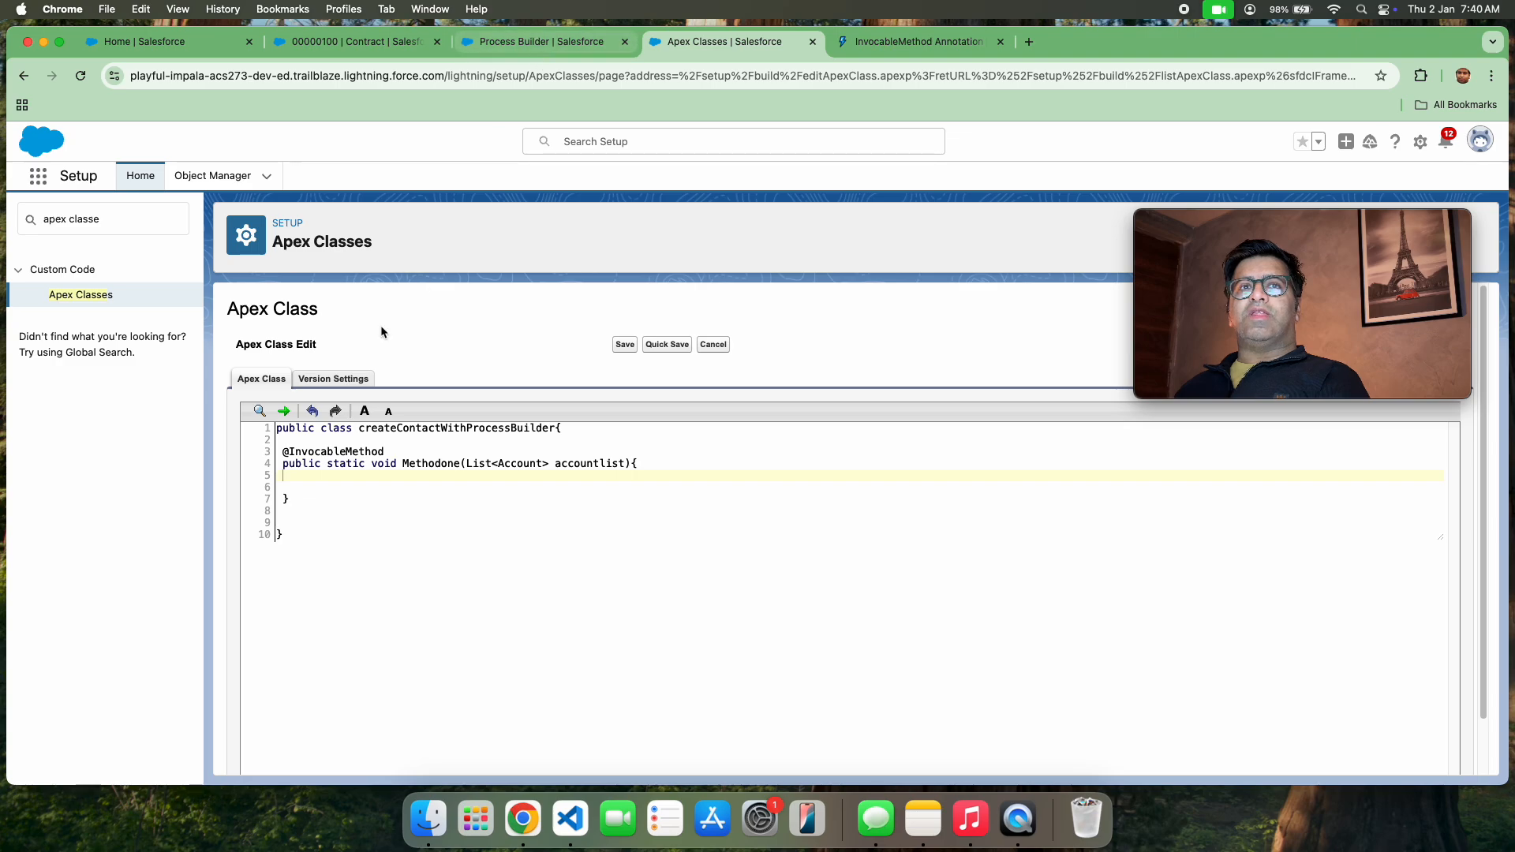
left_click(539, 42)
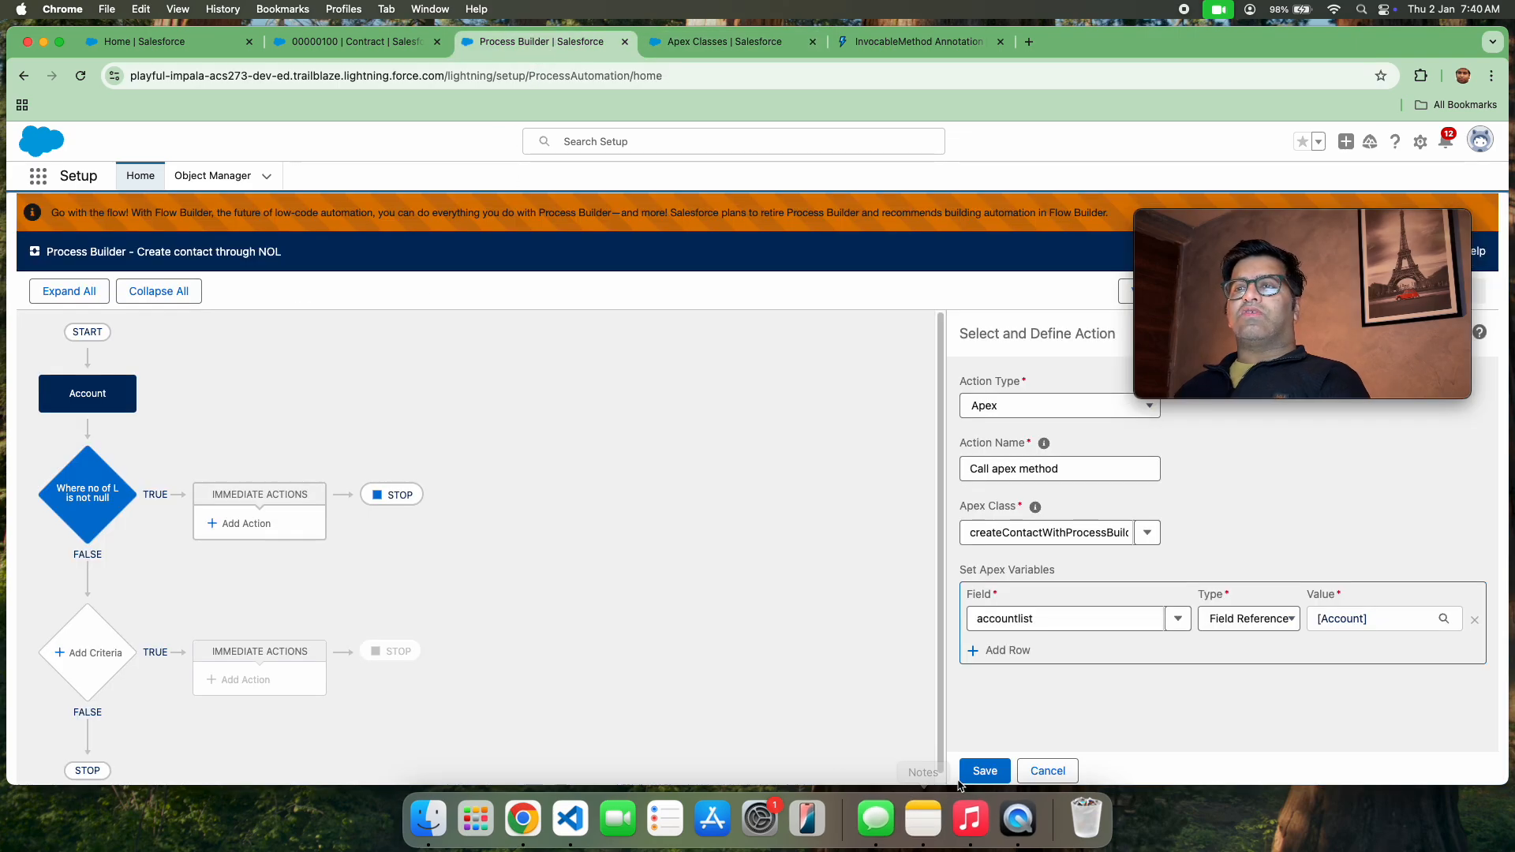
left_click(985, 771)
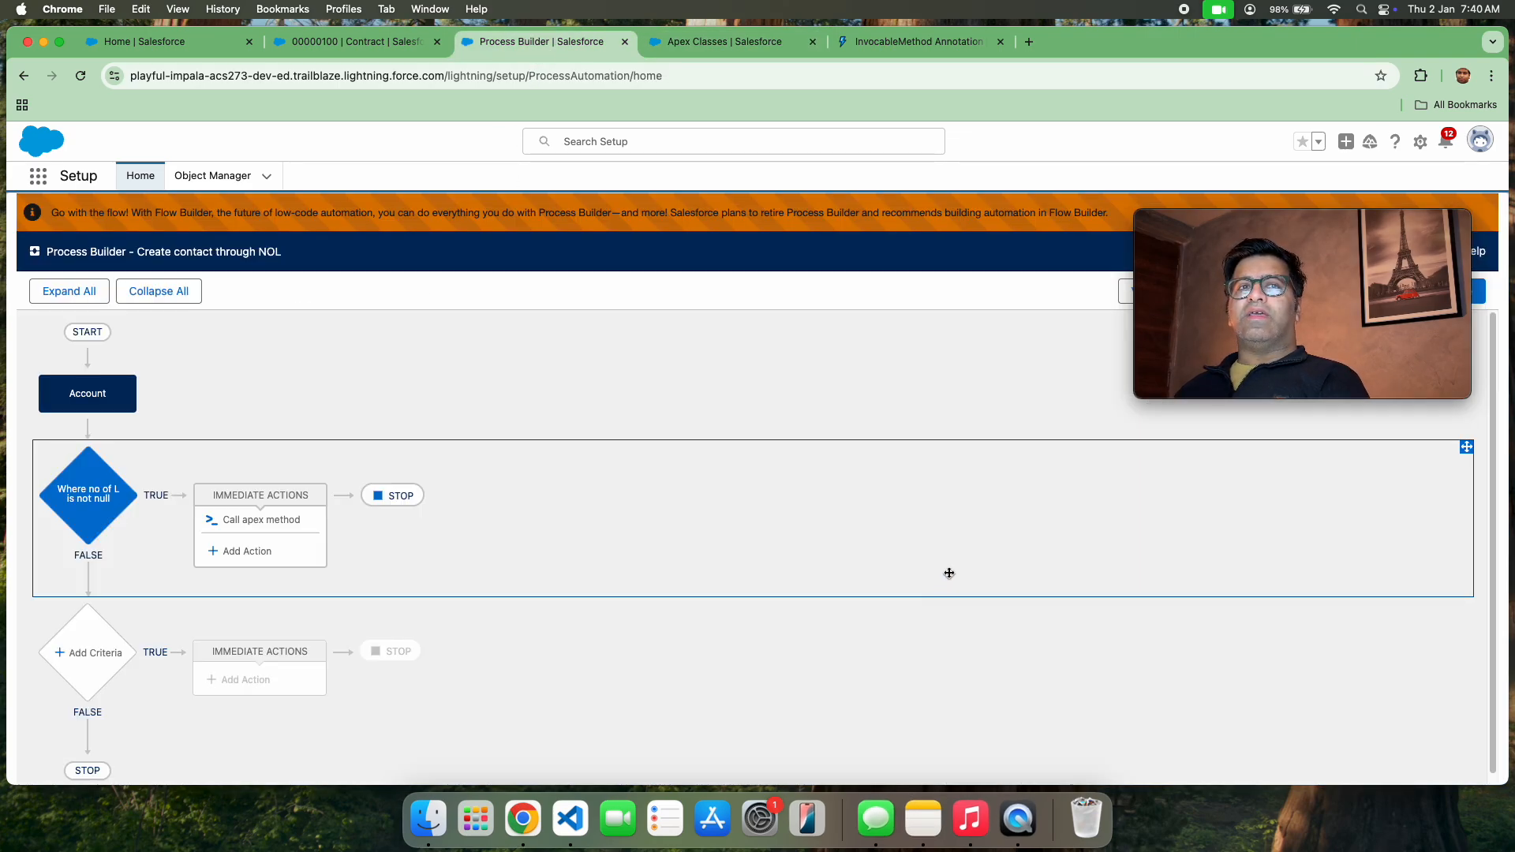
Activate the "Create contact through NOL" process and confirm the activation
mouse_move(1273, 235)
left_click_drag(1273, 236, 932, 282)
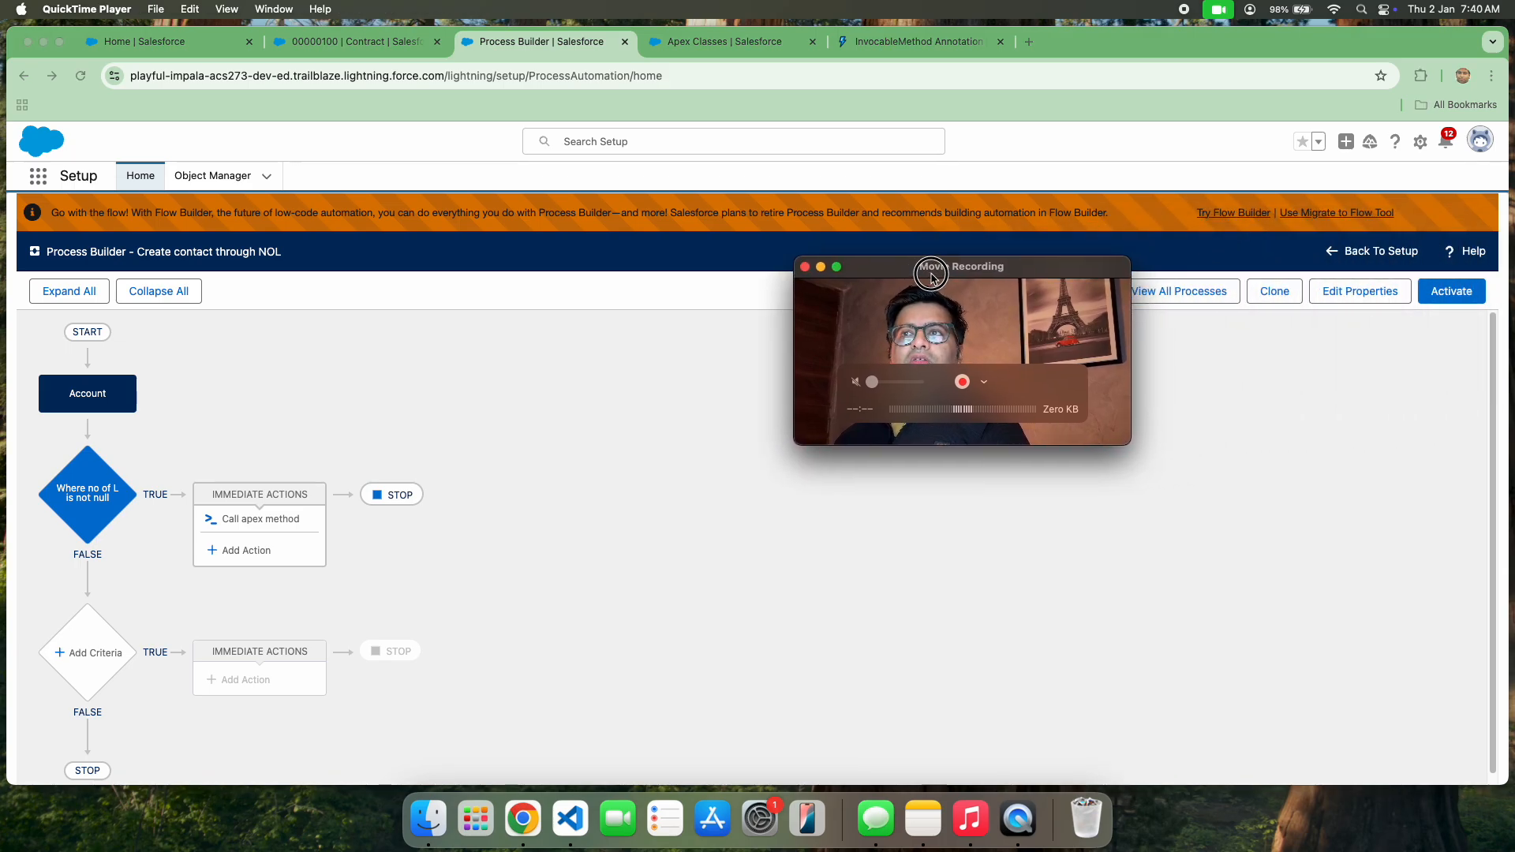
left_click(1453, 294)
left_click(1459, 292)
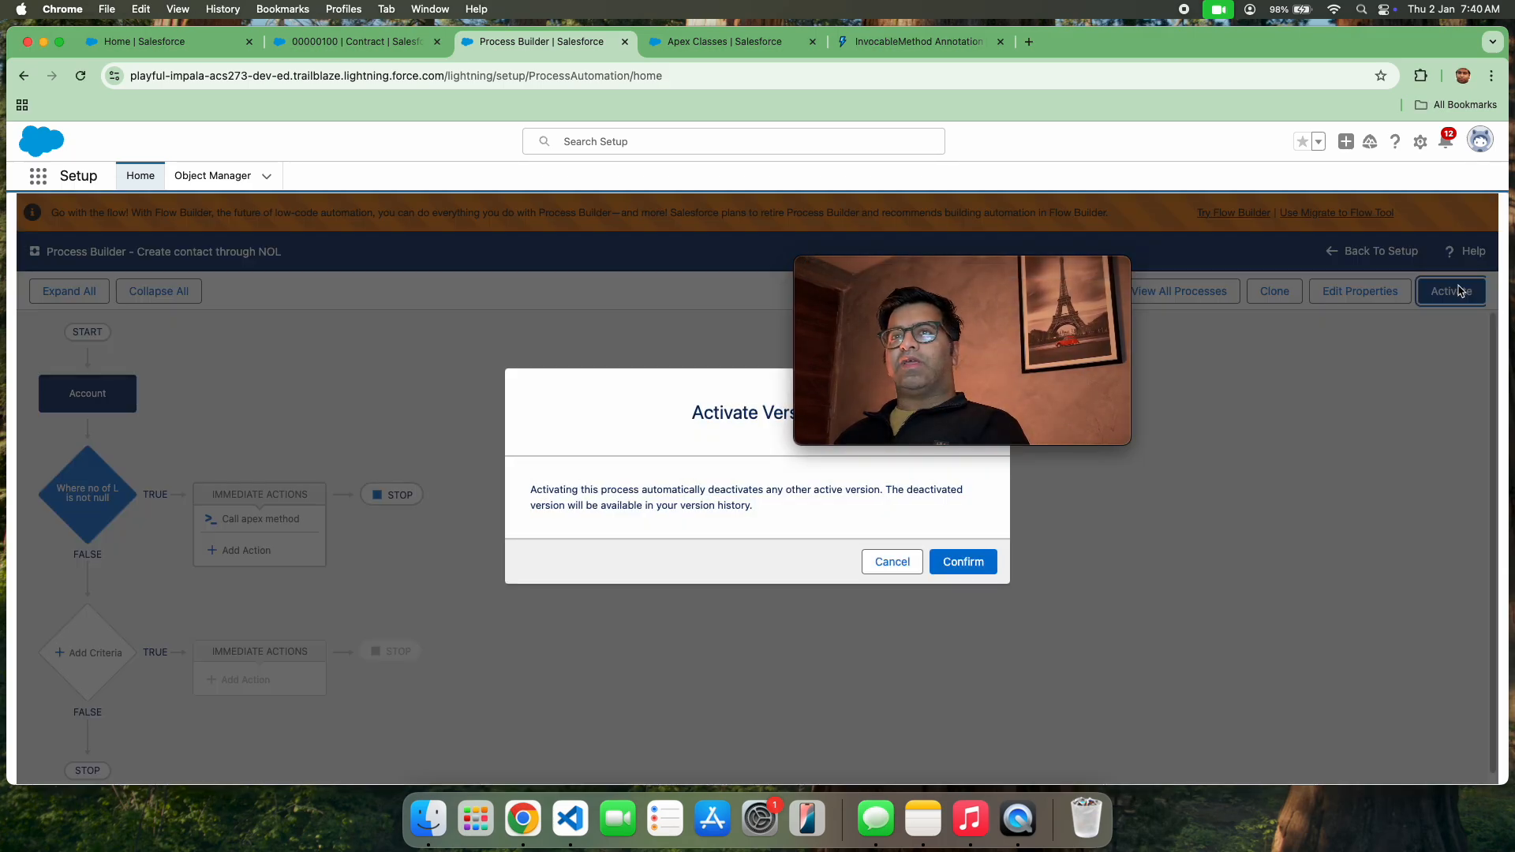
left_click(972, 562)
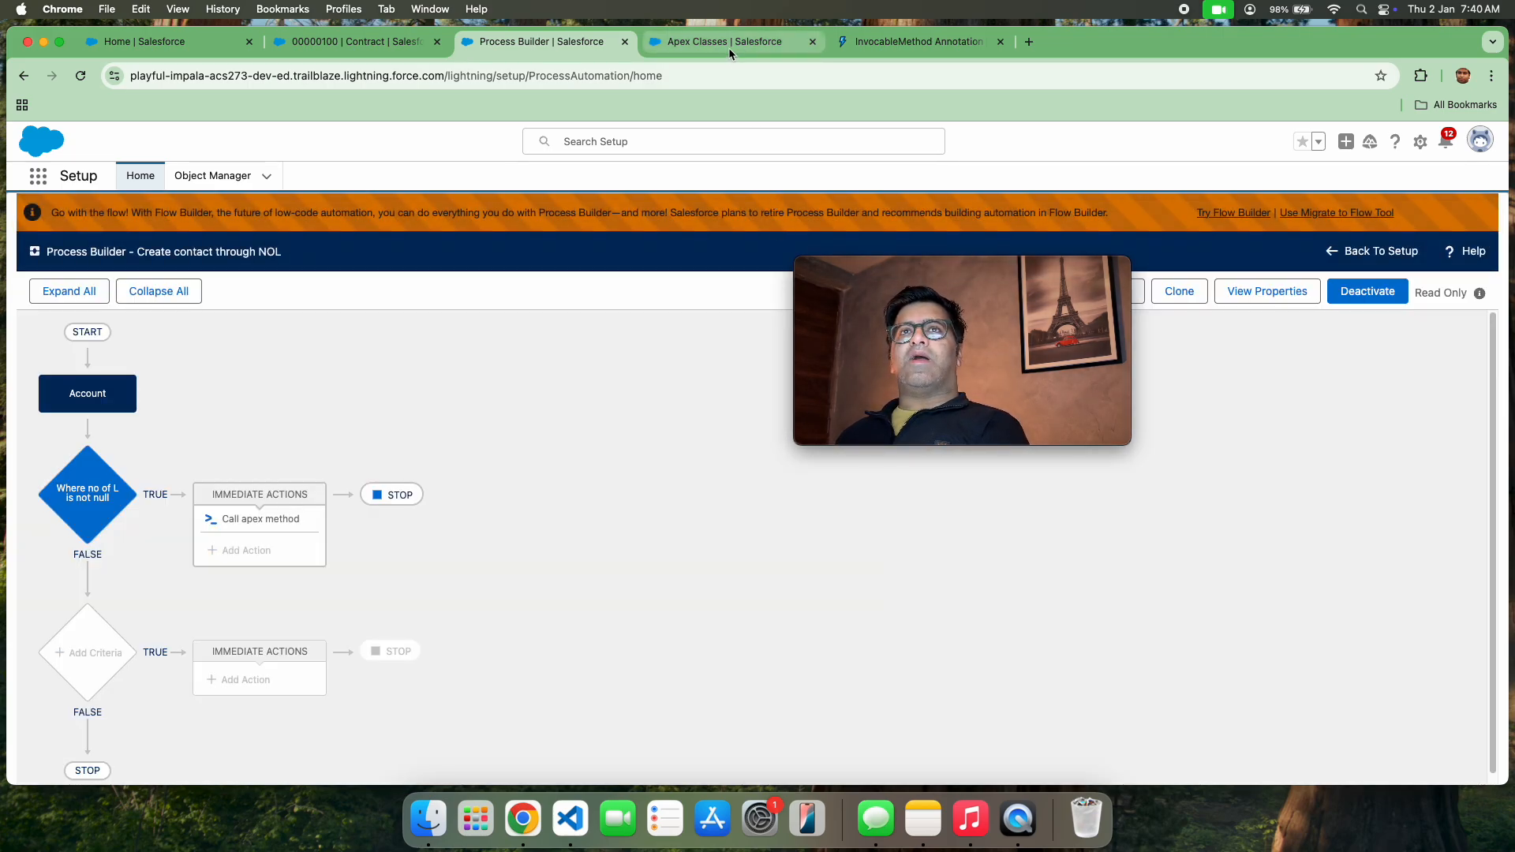
In the Apex class editor, write the loop header for(Account acr:accountlist) inside Methodone
left_click(728, 47)
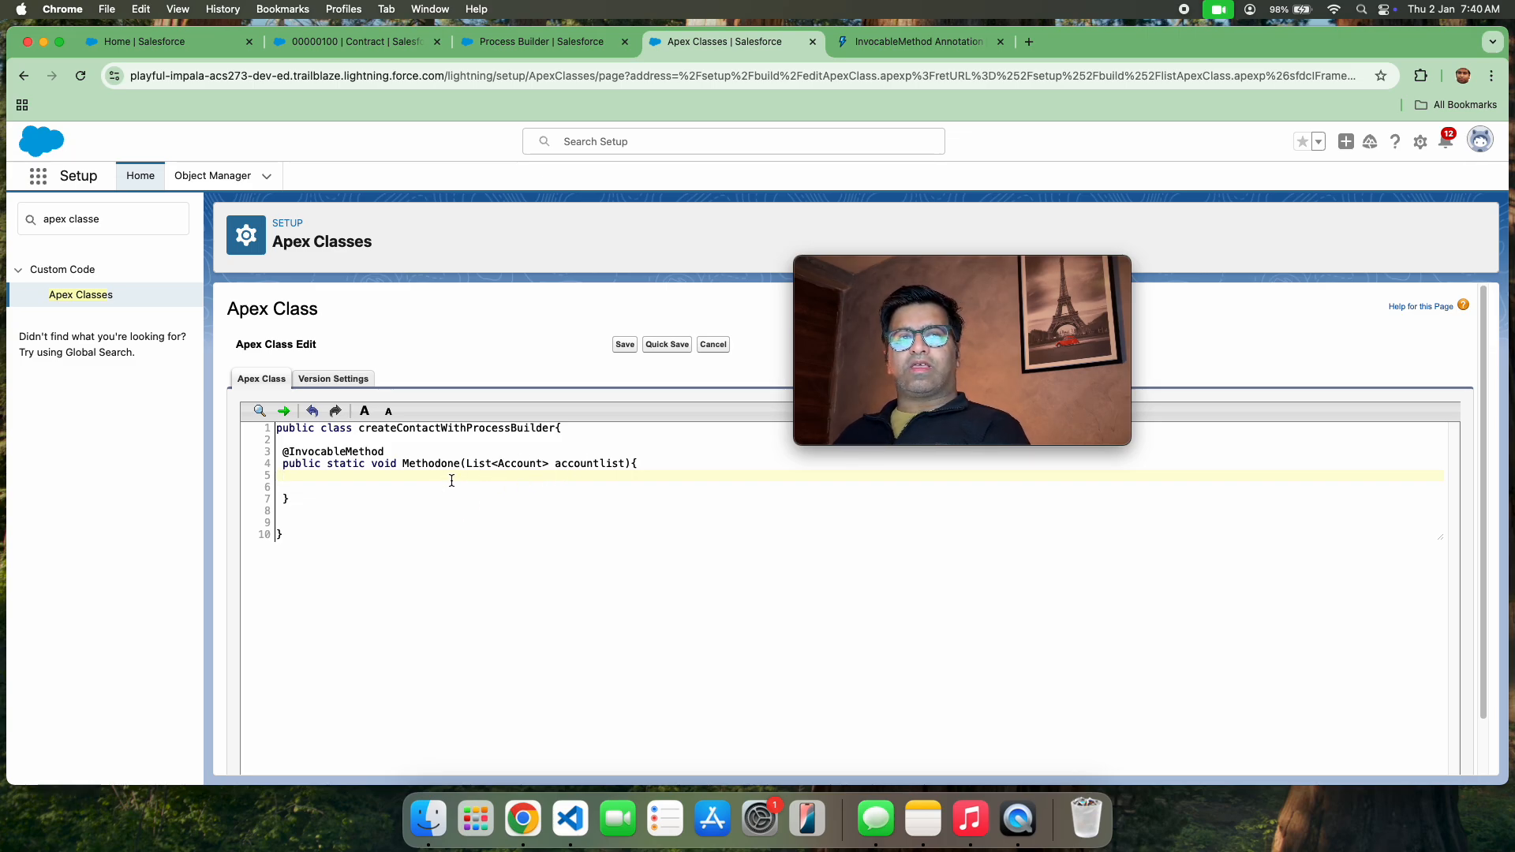
key("Return")
key("Return")
type("for()")
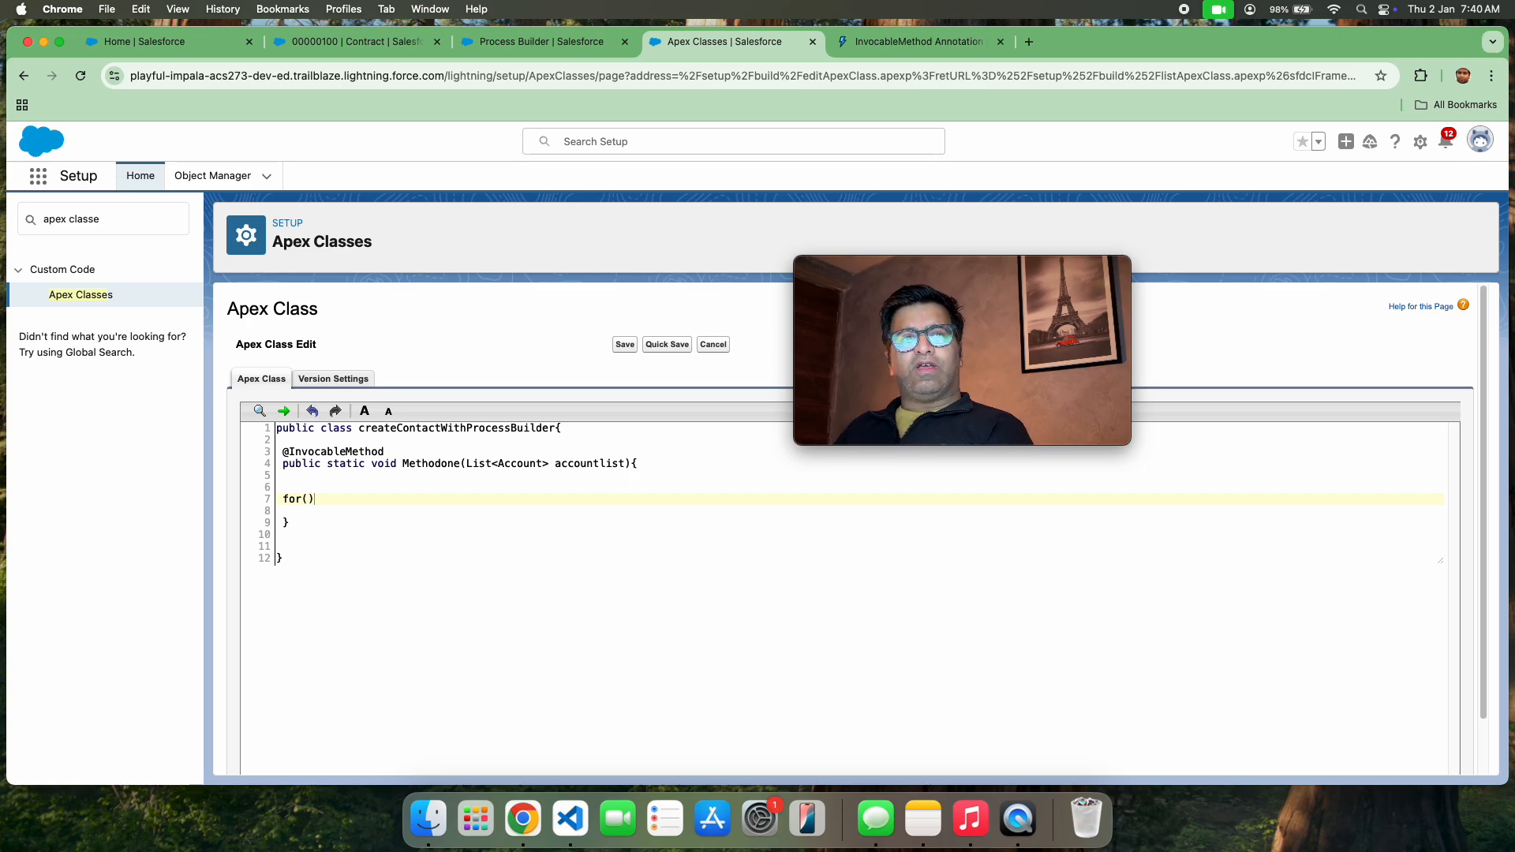
key("Left")
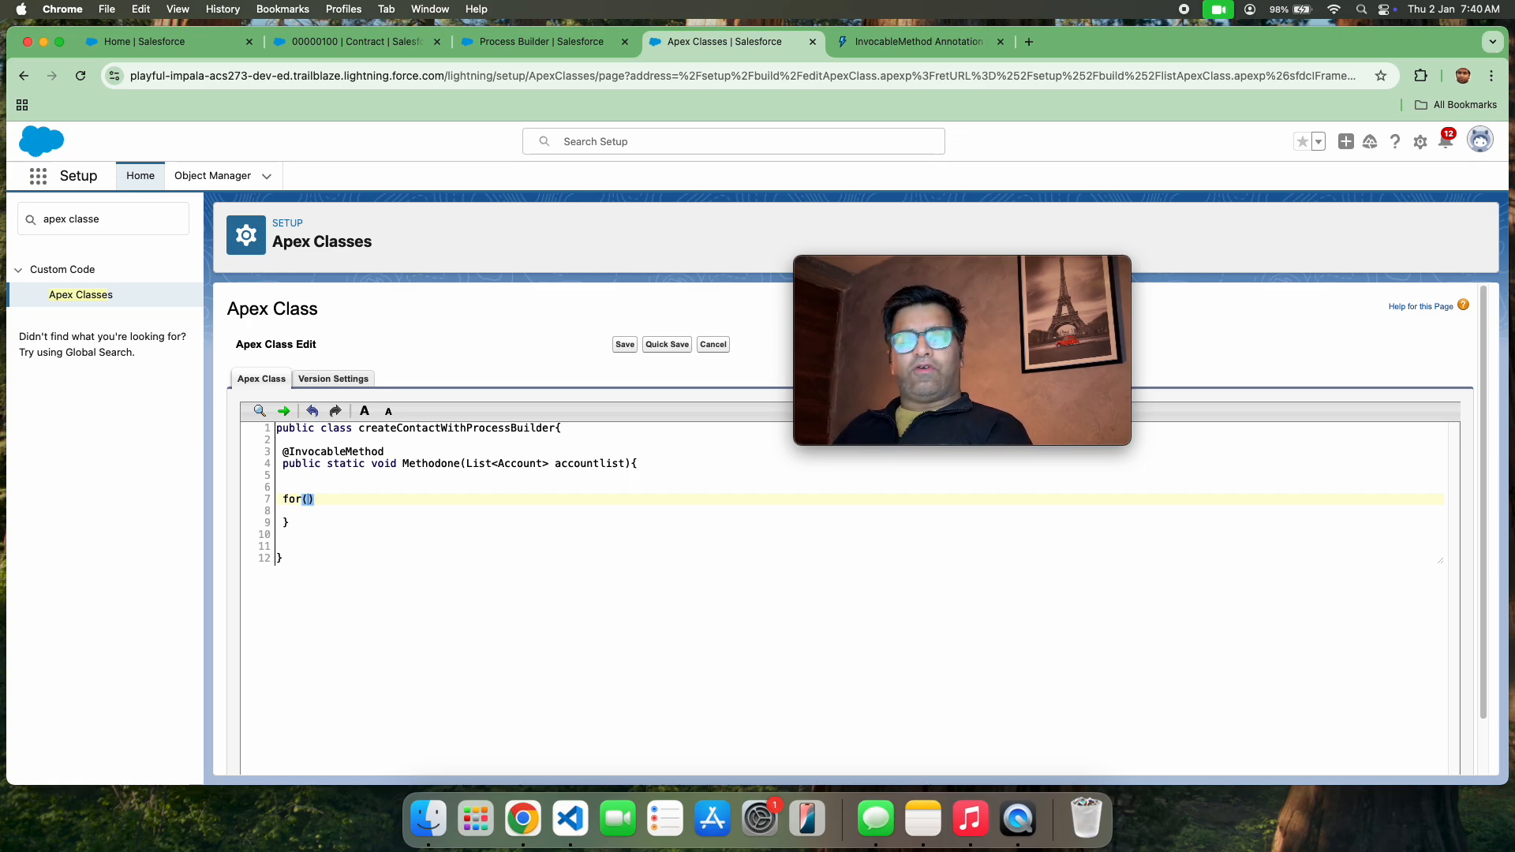
type("Acc")
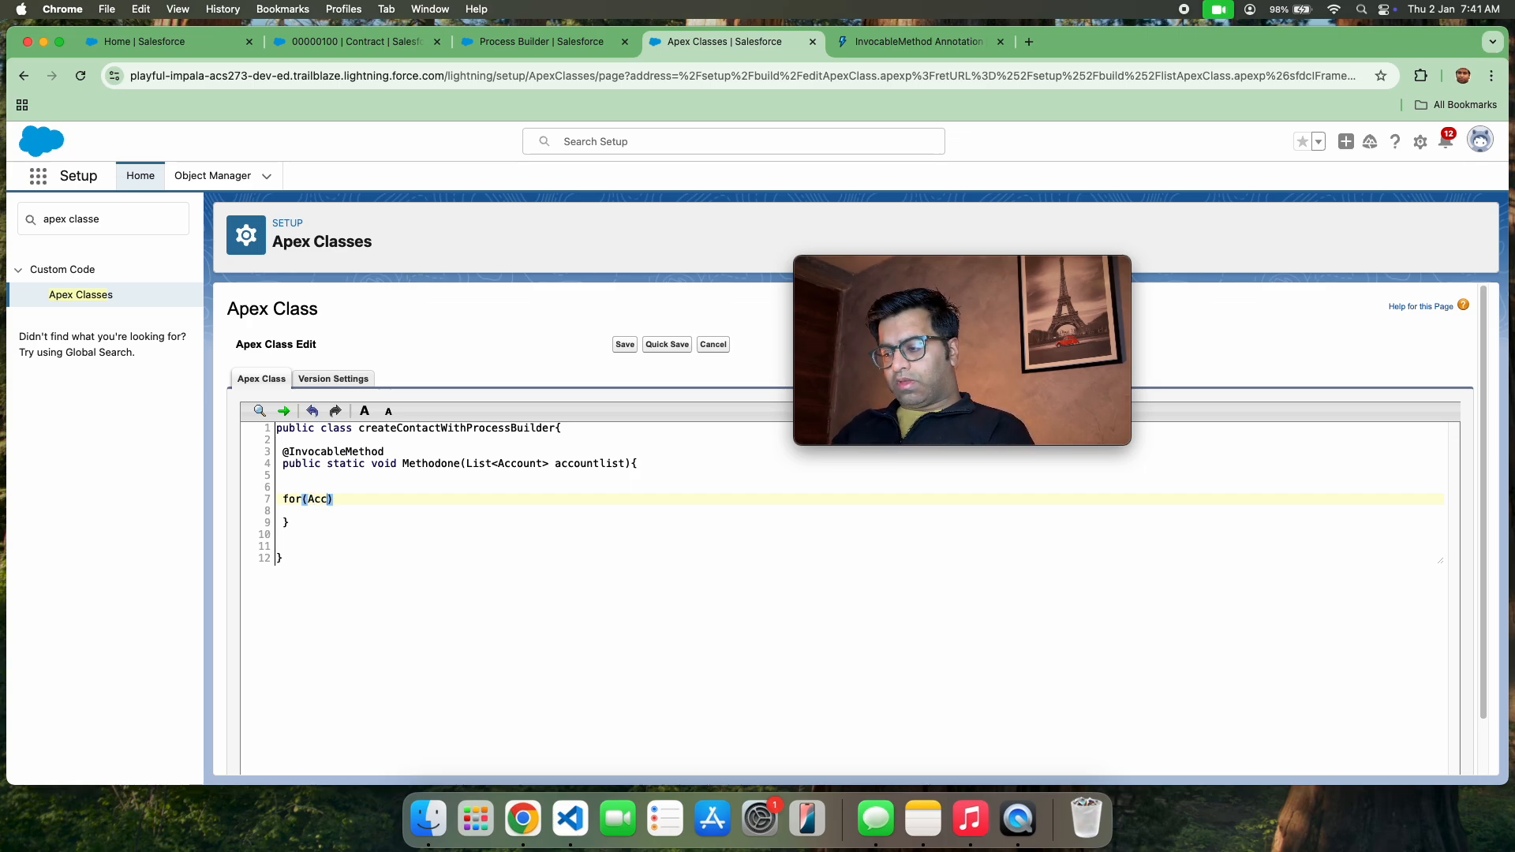
type("ount actr")
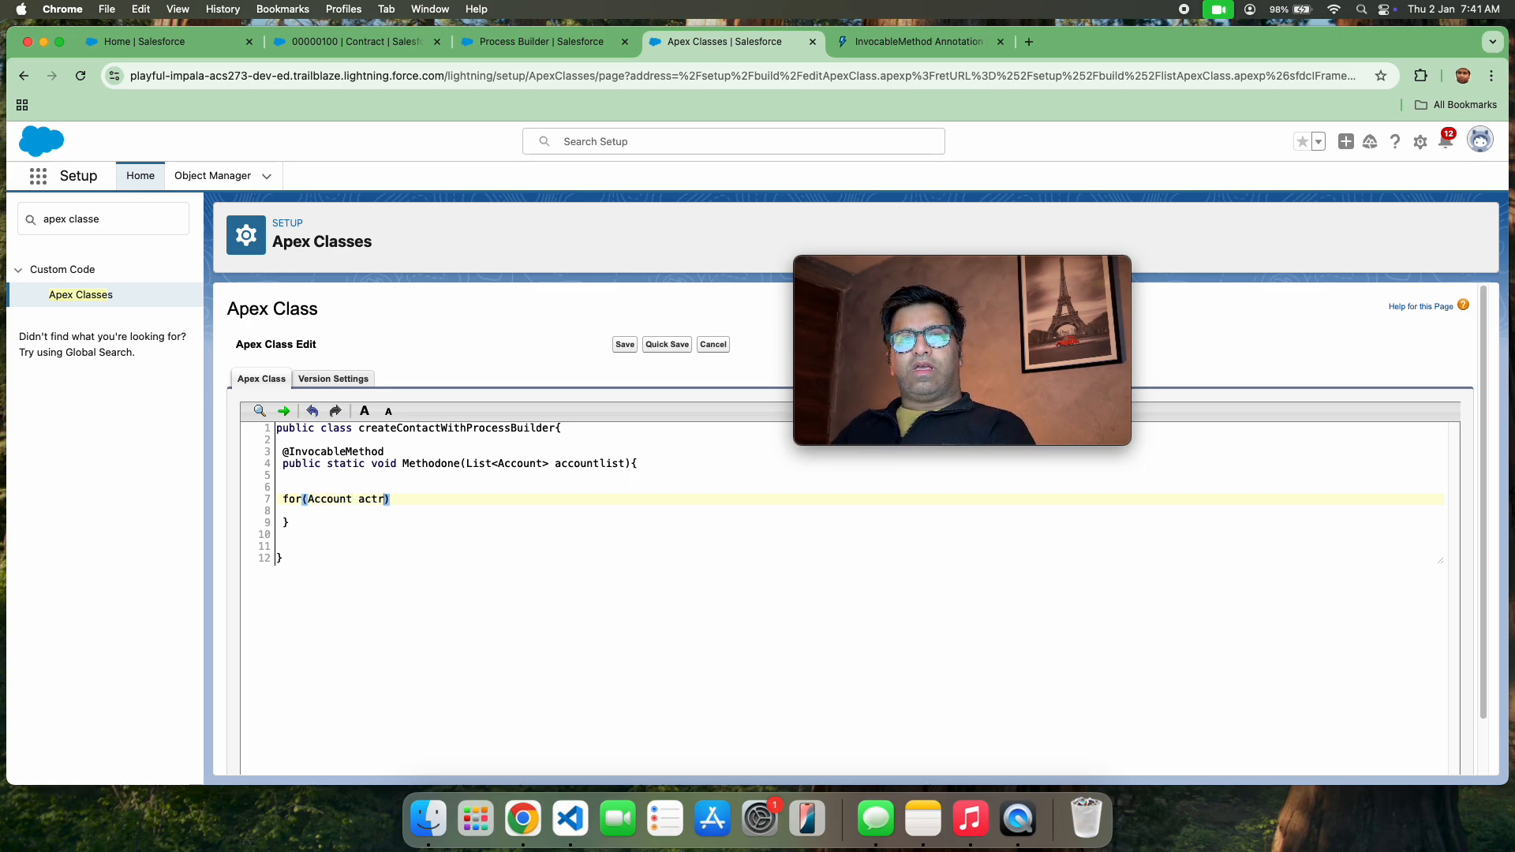
key("BackSpace")
key("BackSpace")
type("r:a")
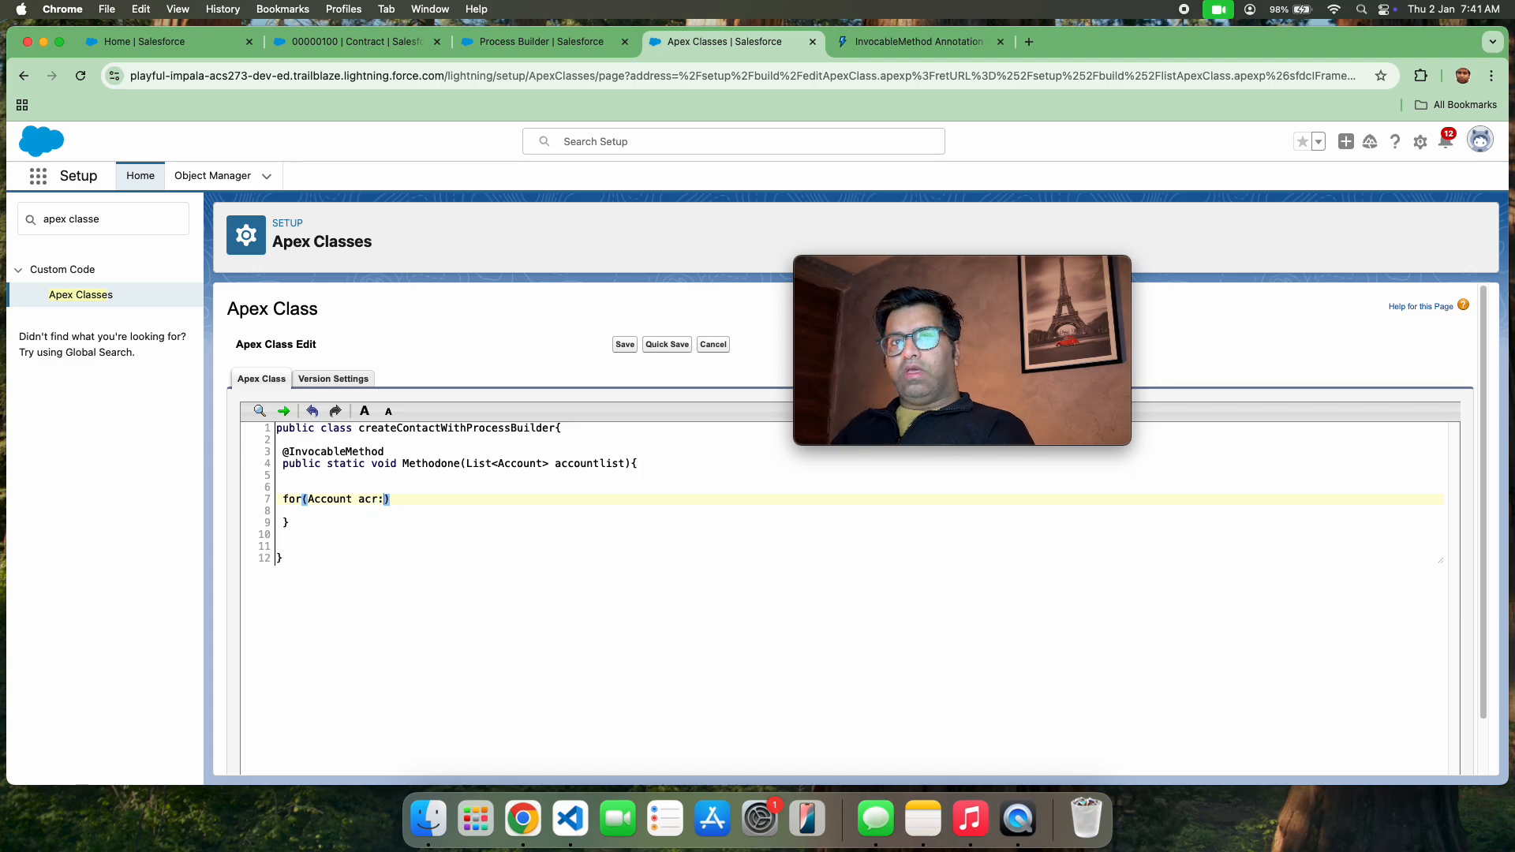
type("ccoun")
key("BackSpace")
key("BackSpace")
key("BackSpace")
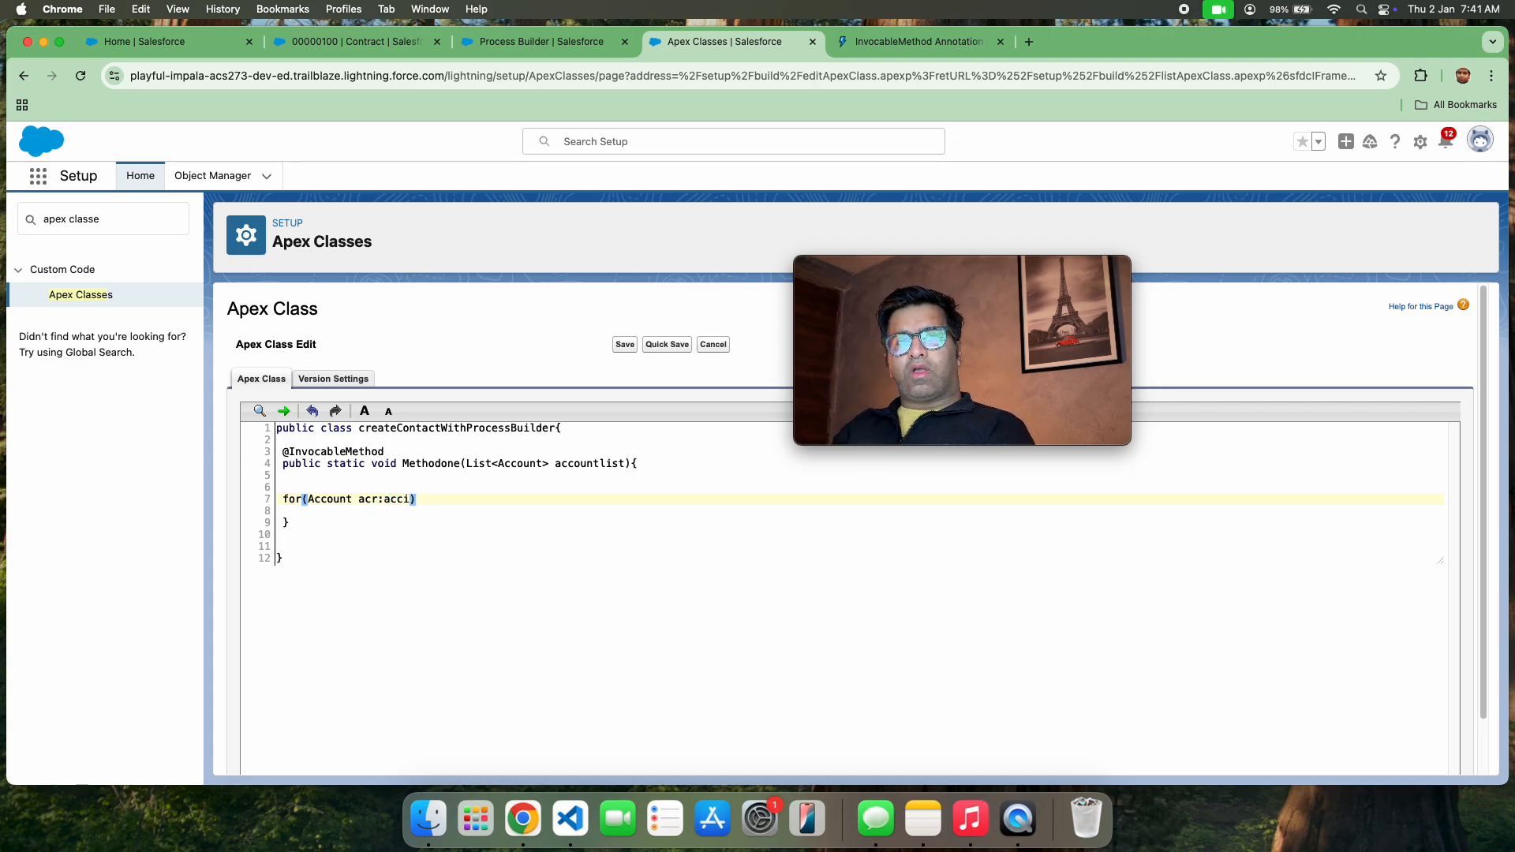
type("ountlist")
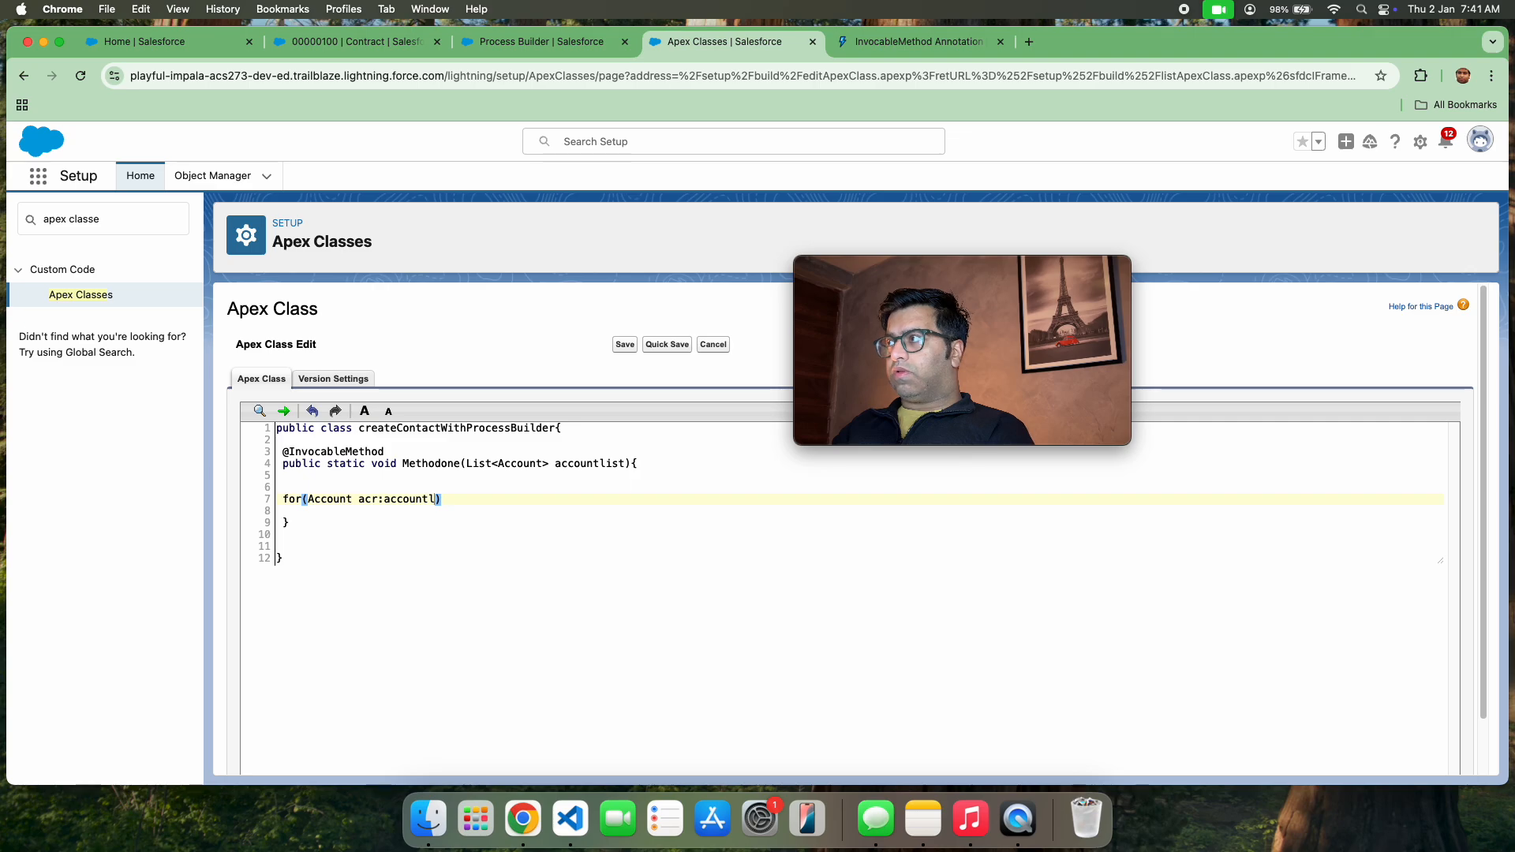
key("Right")
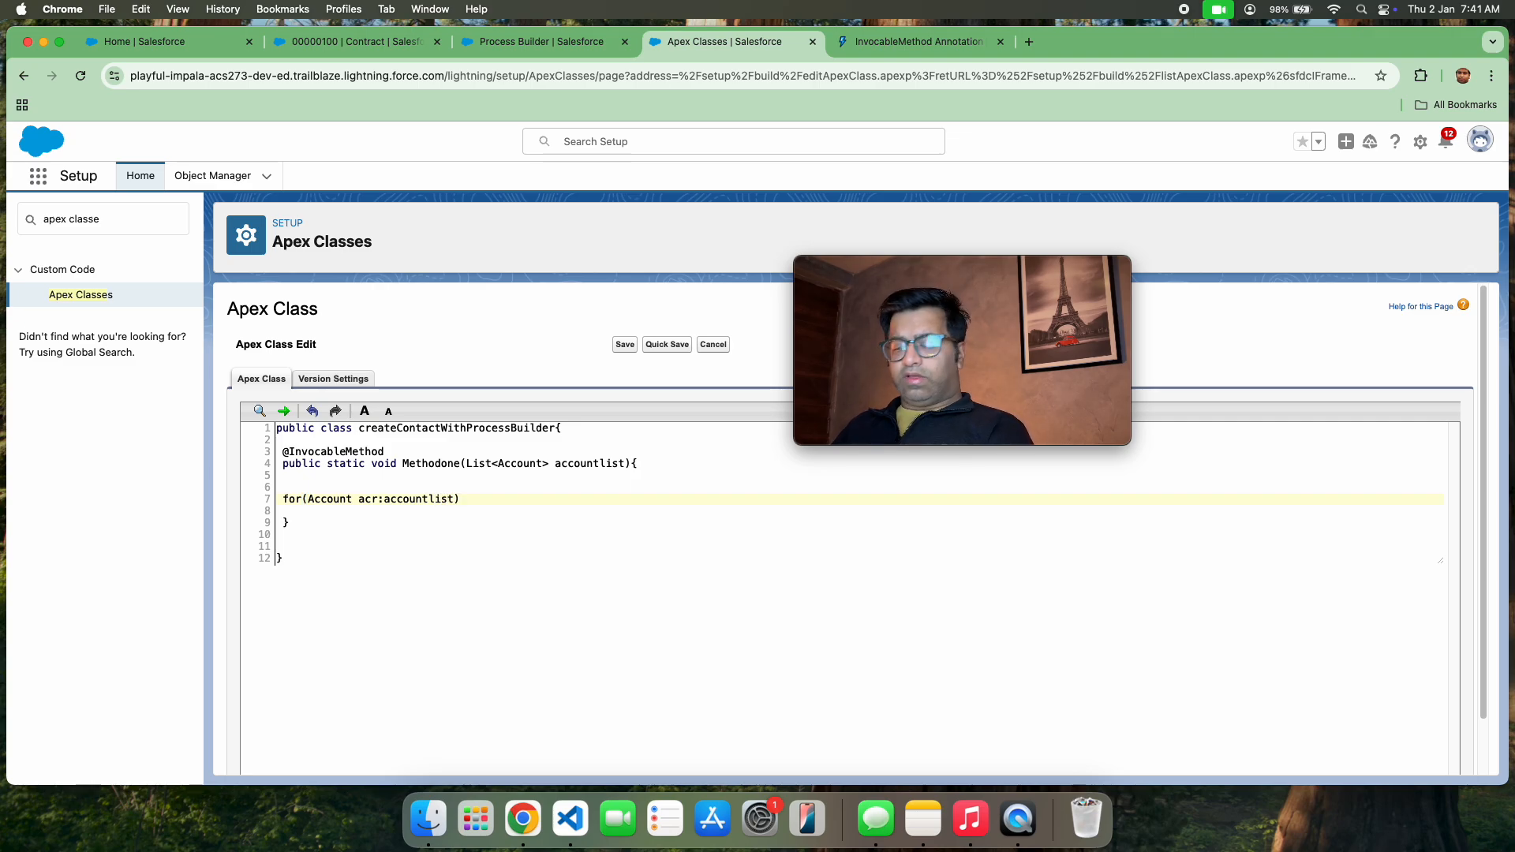
Enclose an empty body for the accountlist loop in curly braces
key("Return")
key("Return")
key("Return")
type("}")
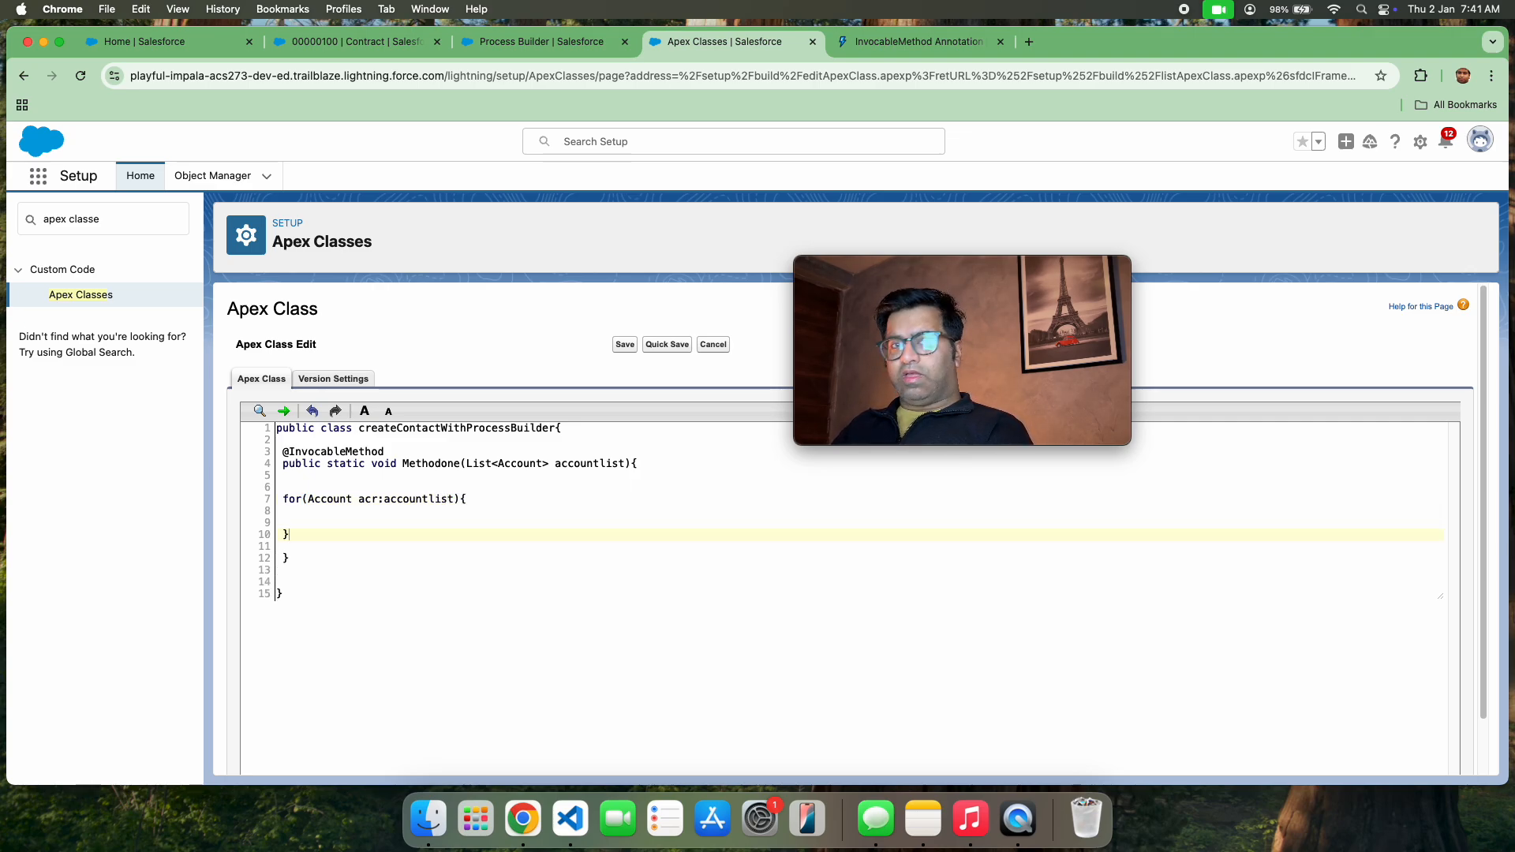
key("Up")
key("Up")
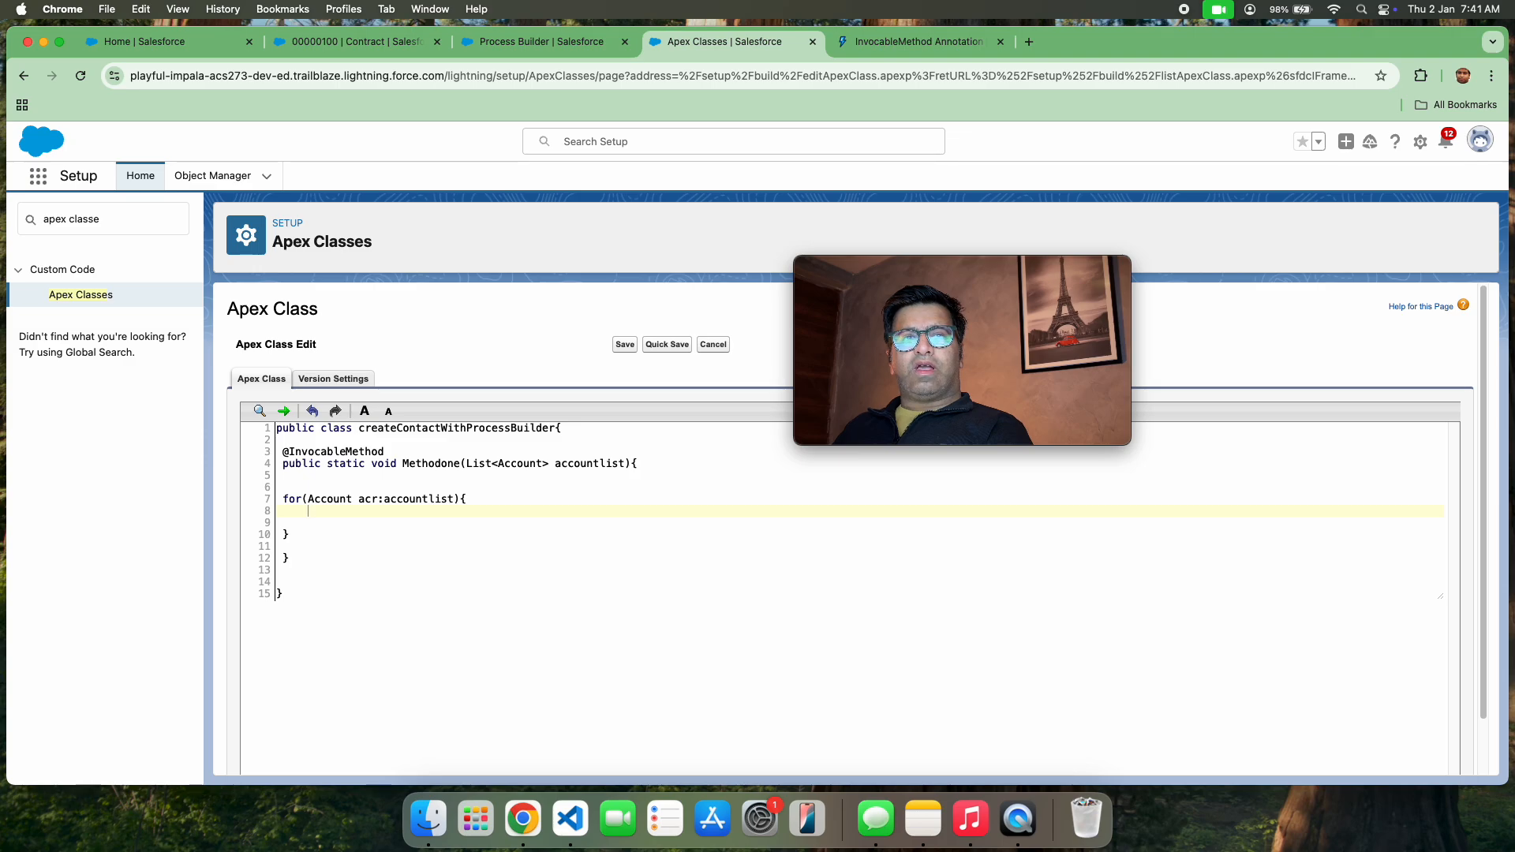
type("if()")
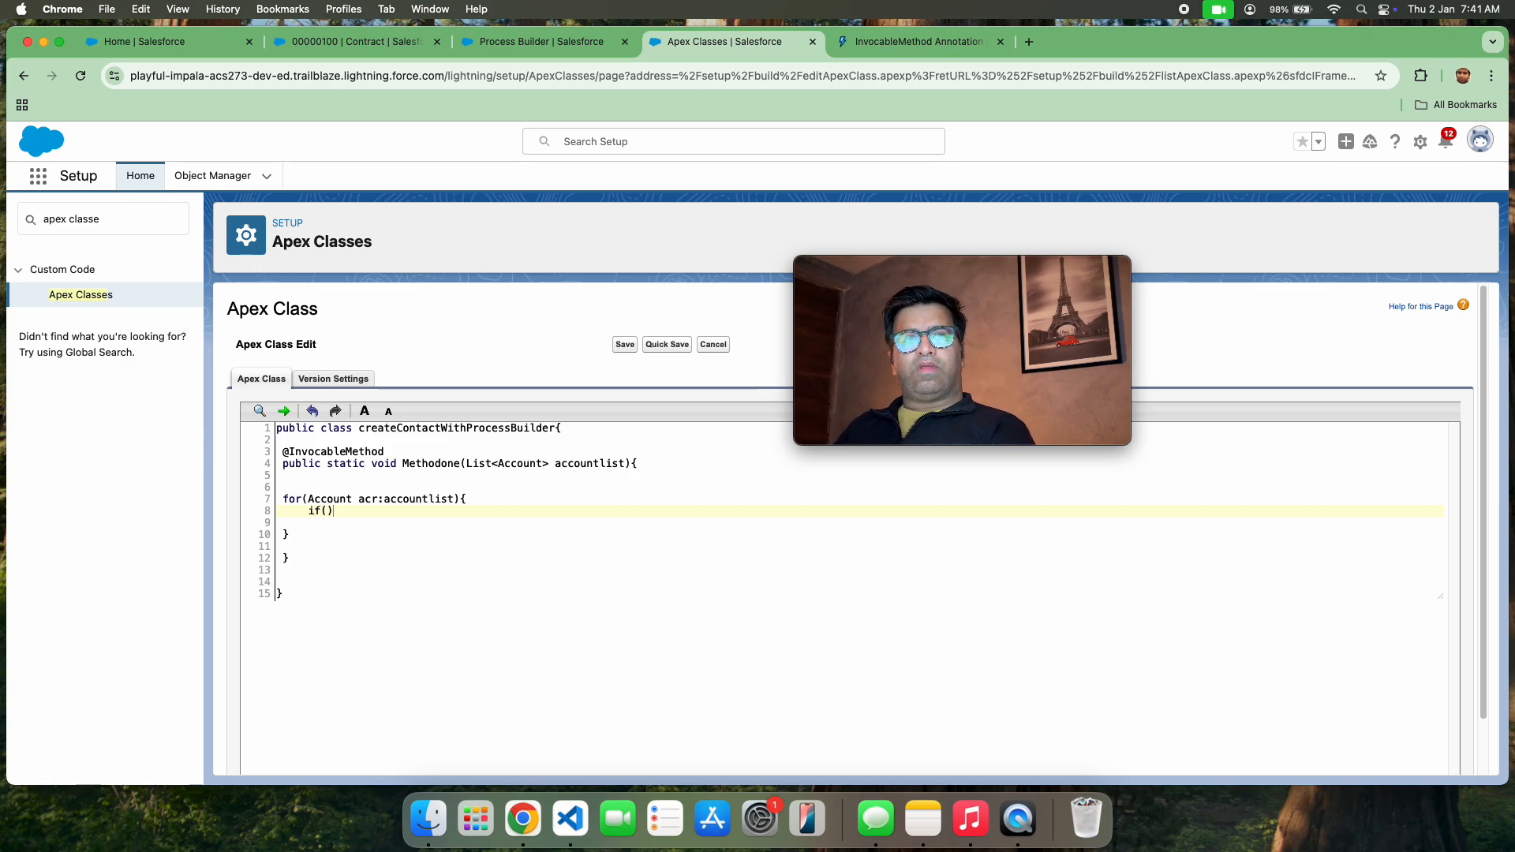
key("Left")
type("acr")
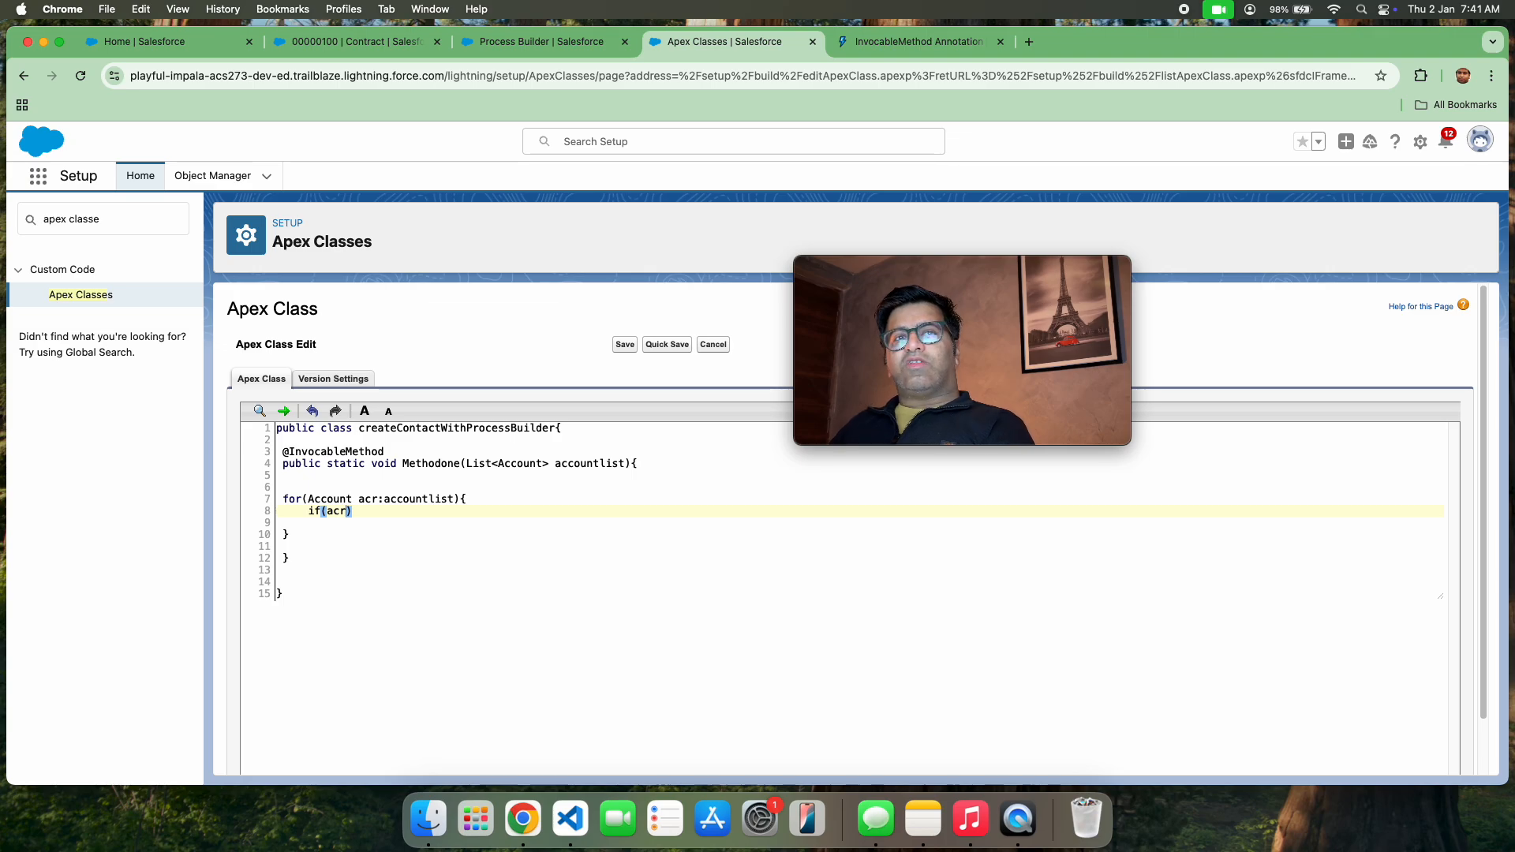
key("Down")
key("Up")
key("BackSpace")
key("BackSpace")
key("BackSpace")
key("BackSpace")
key("BackSpace")
key("BackSpace")
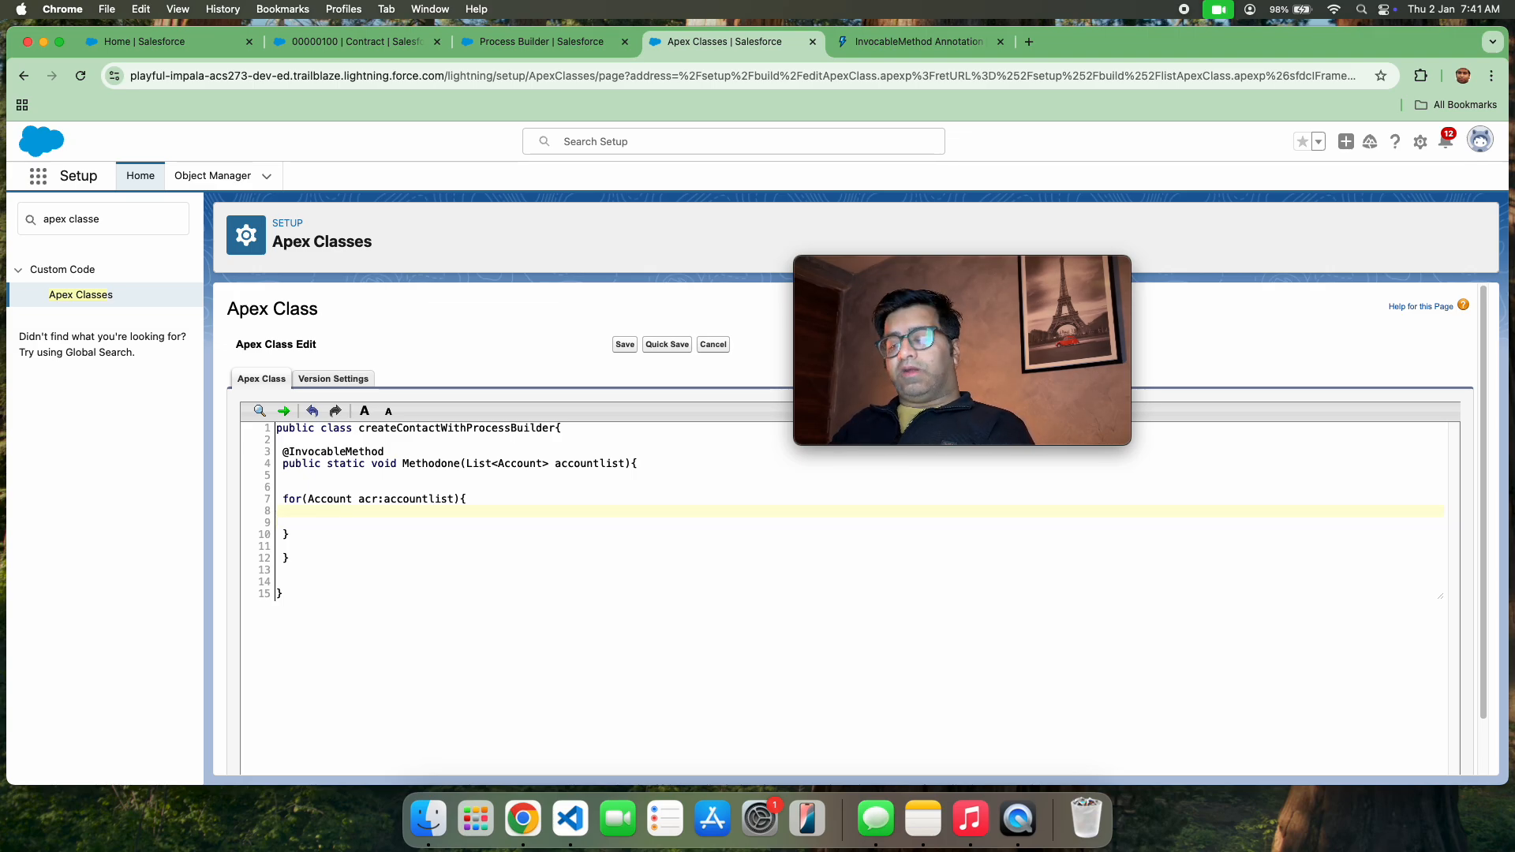
type("if(")
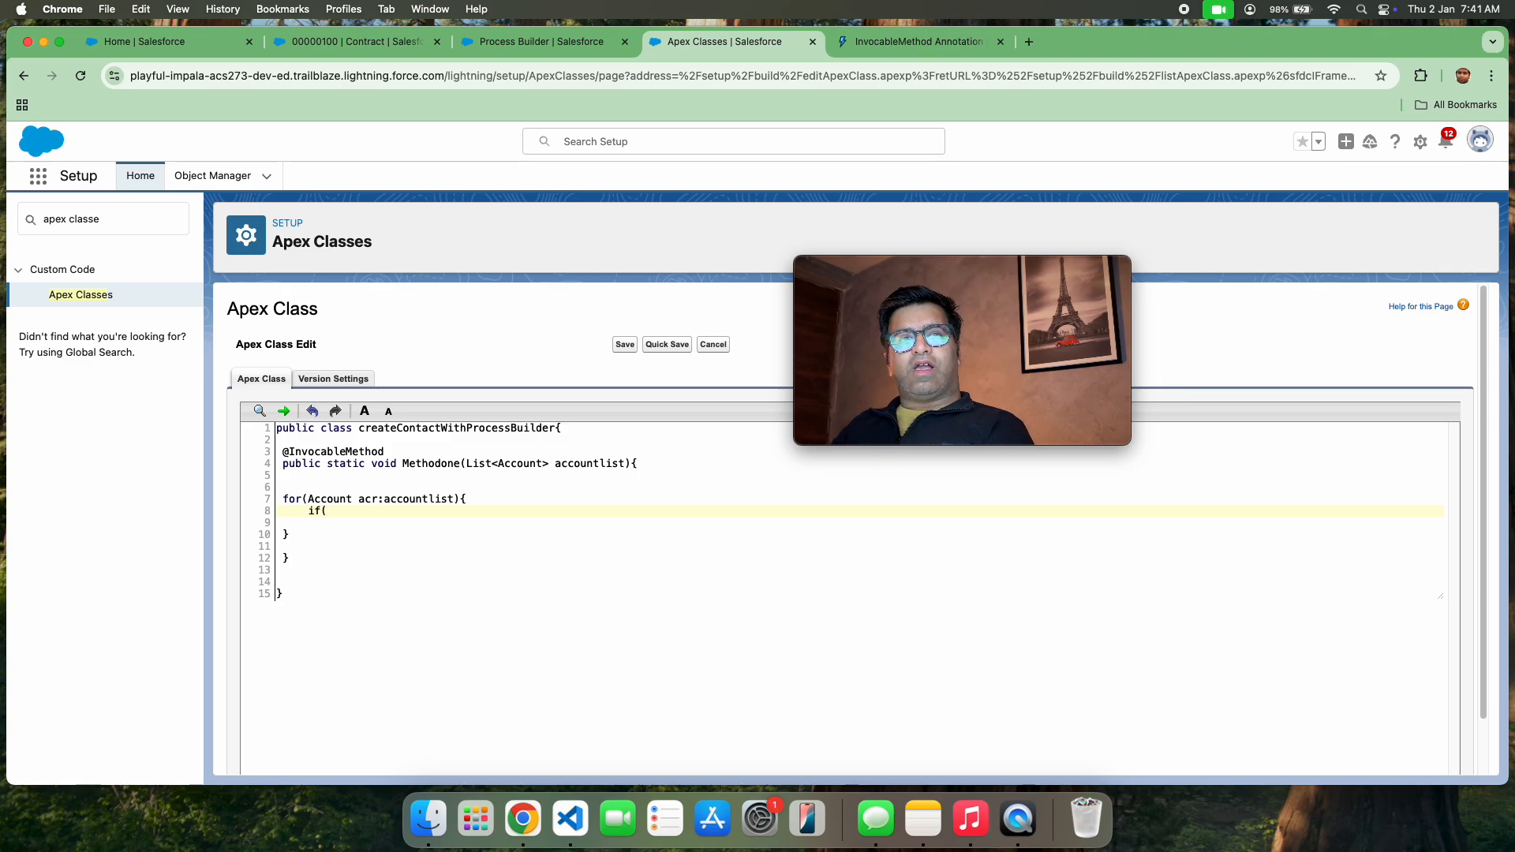
key("BackSpace")
key("BackSpace")
key("BackSpace")
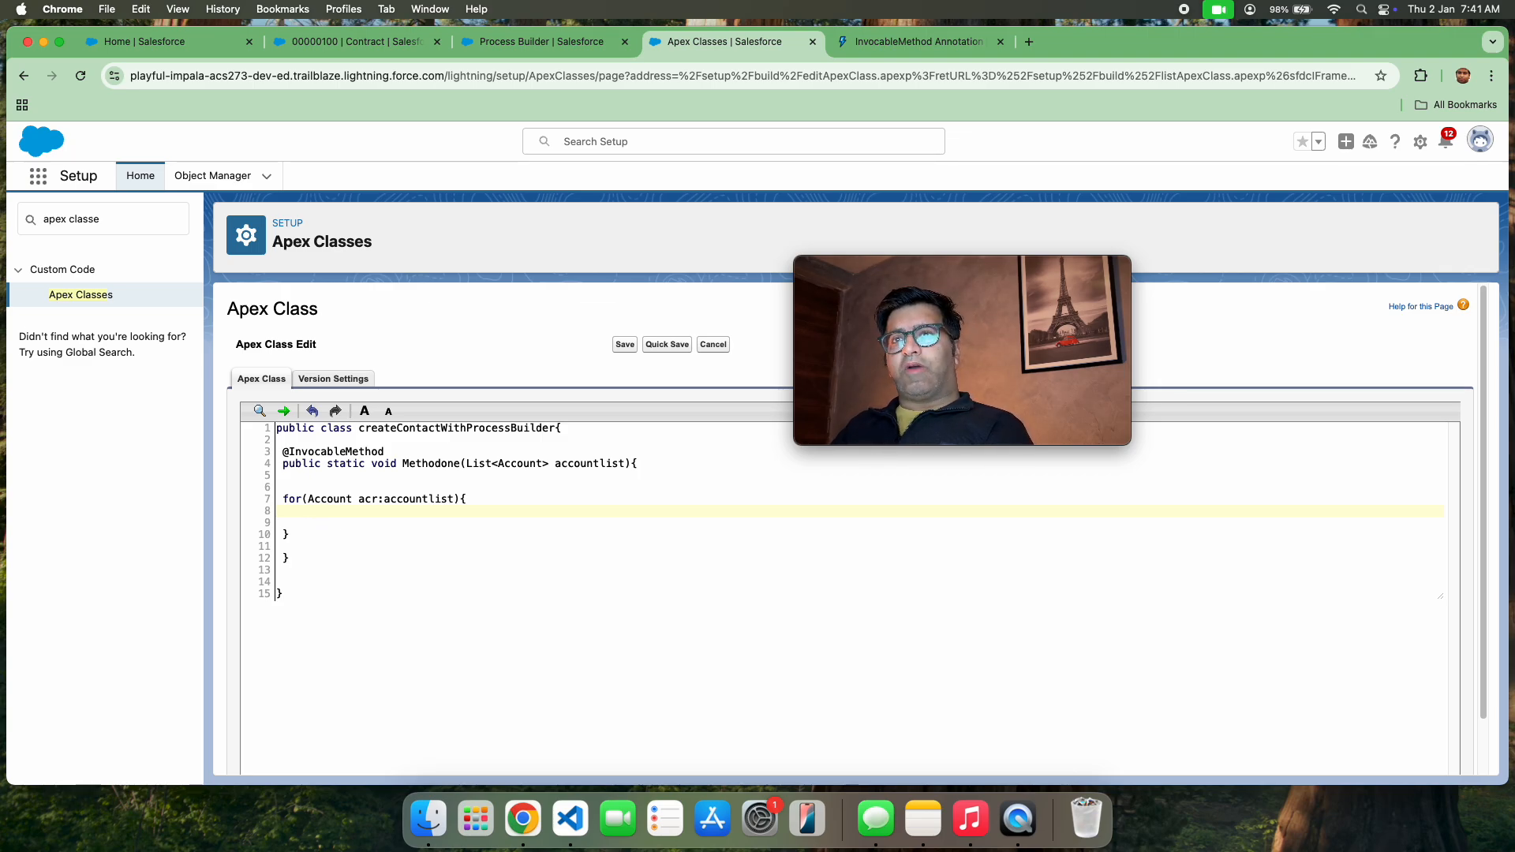
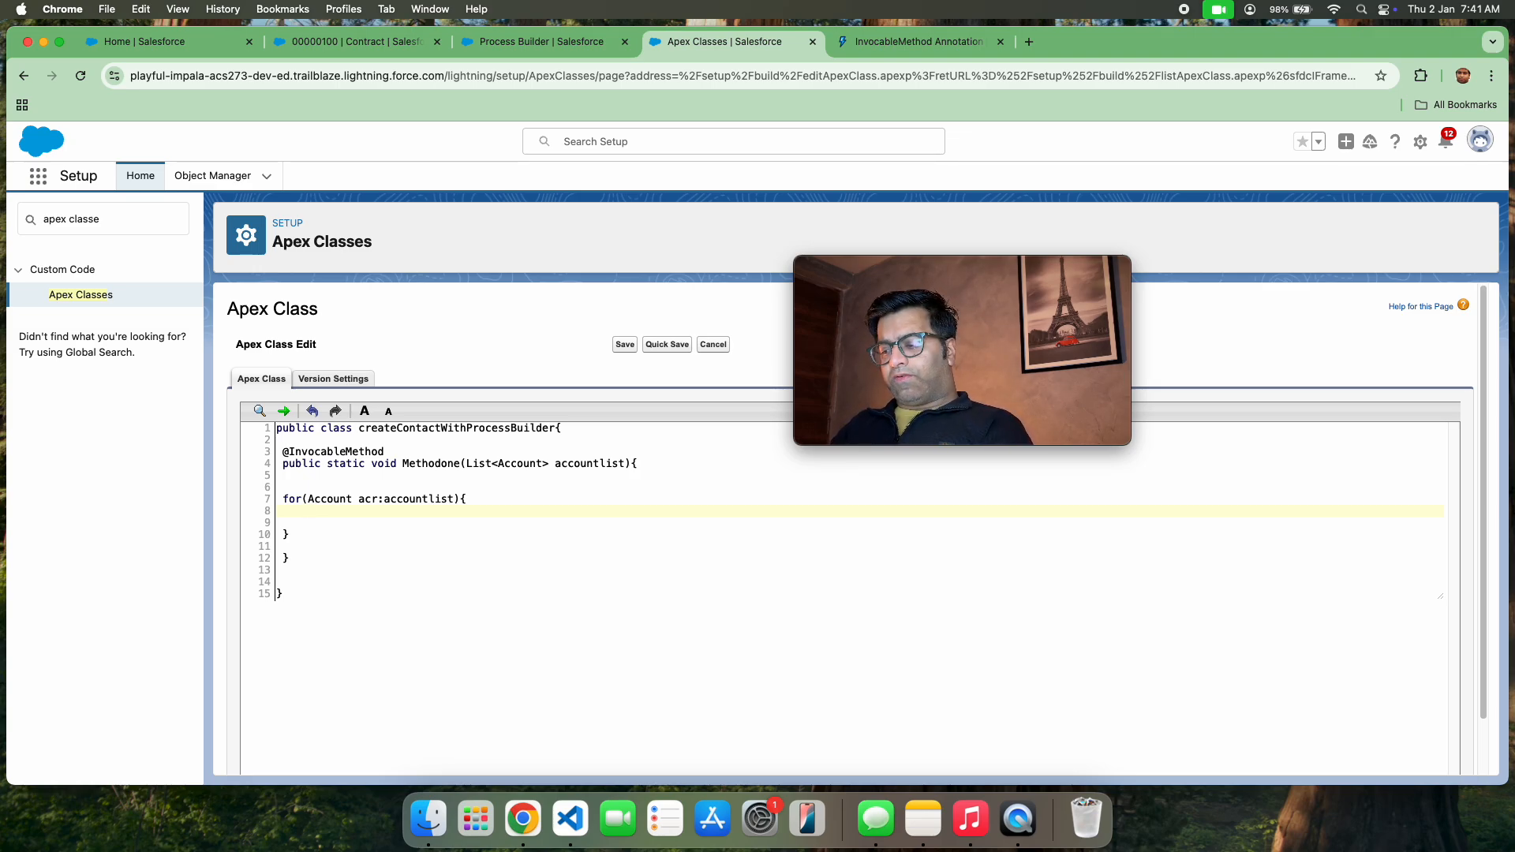
Inside the accountlist loop, start a nested loop header with the counter initialization for(decimal i=0;
type("for")
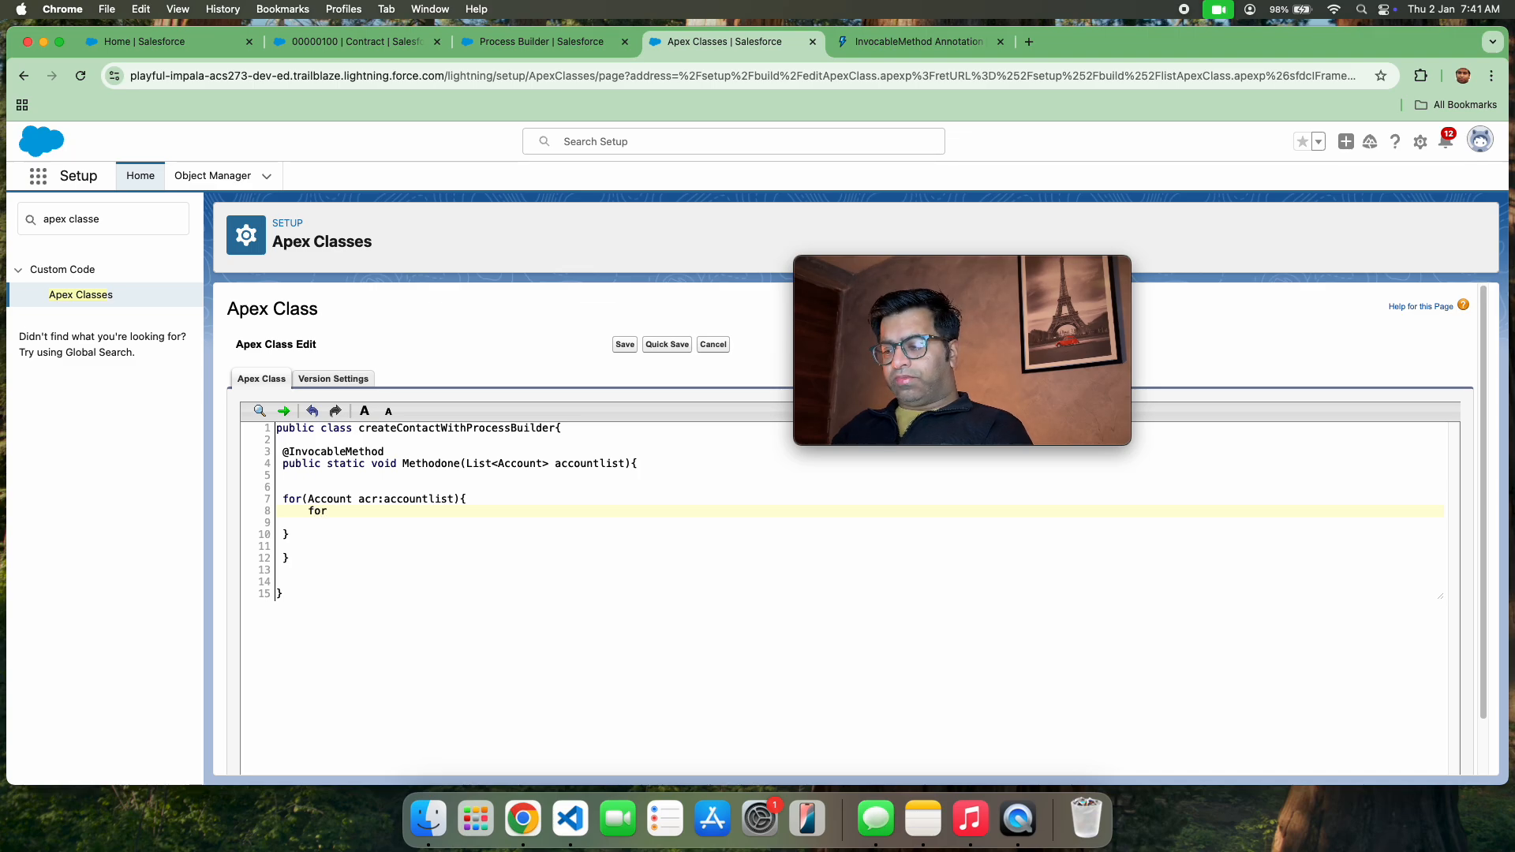
type("(")
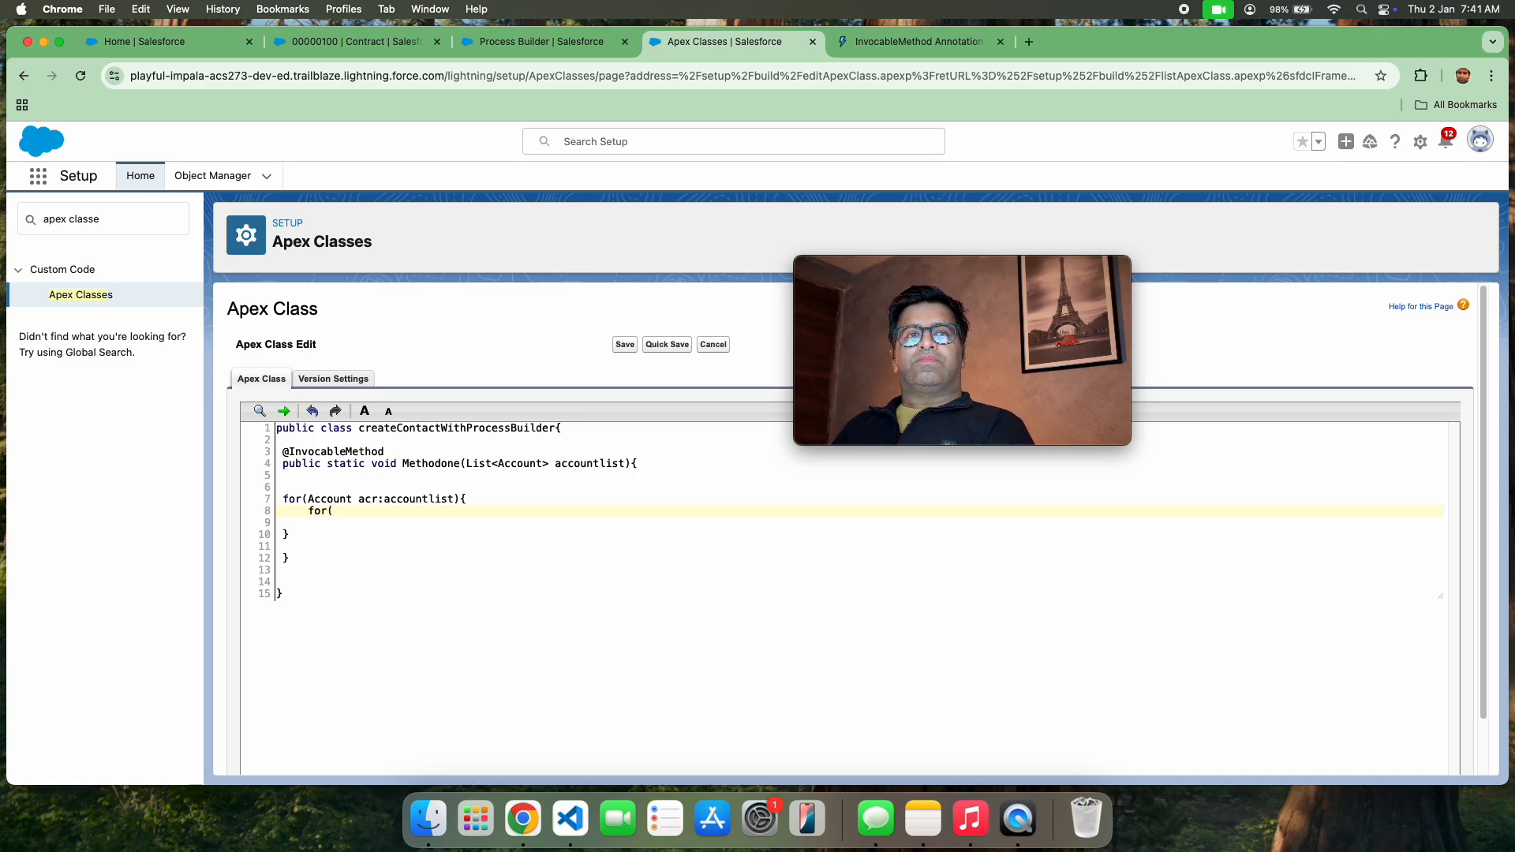
type("int")
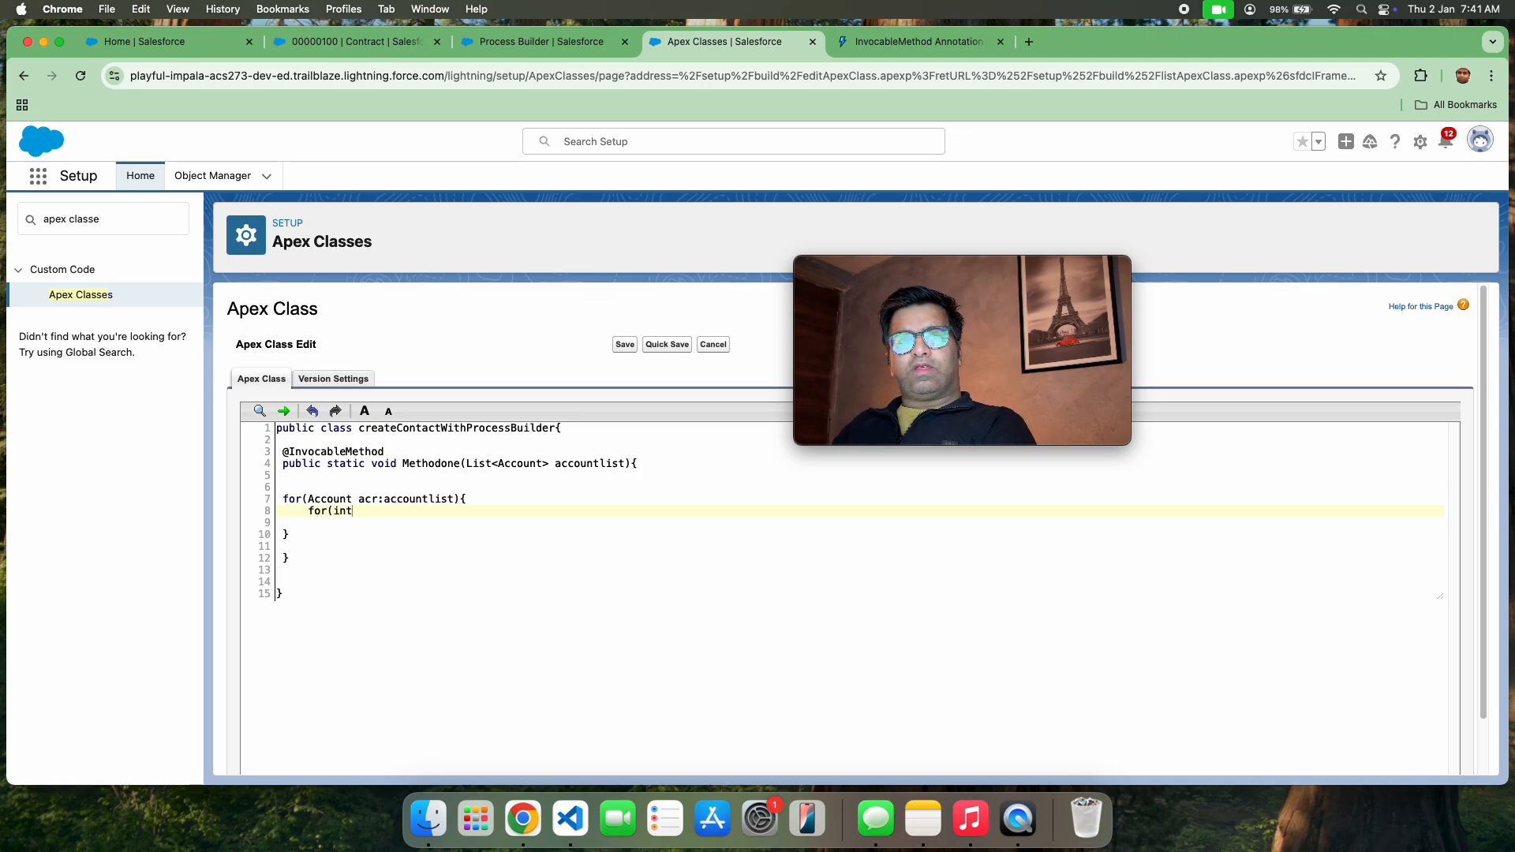
key("BackSpace")
key("BackSpace")
key("BackSpace")
type("dec")
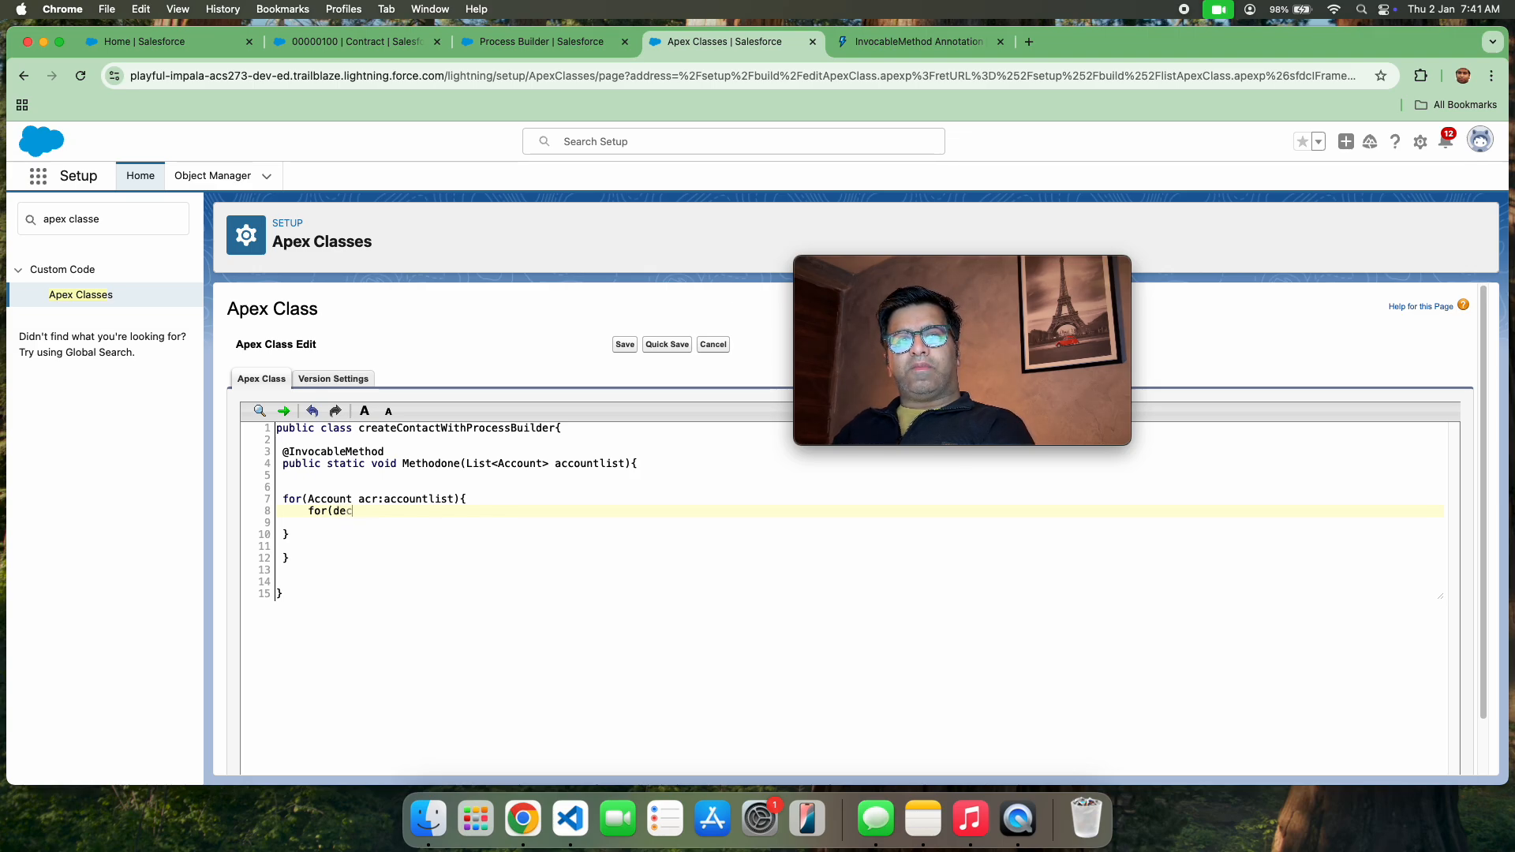
type("imal i")
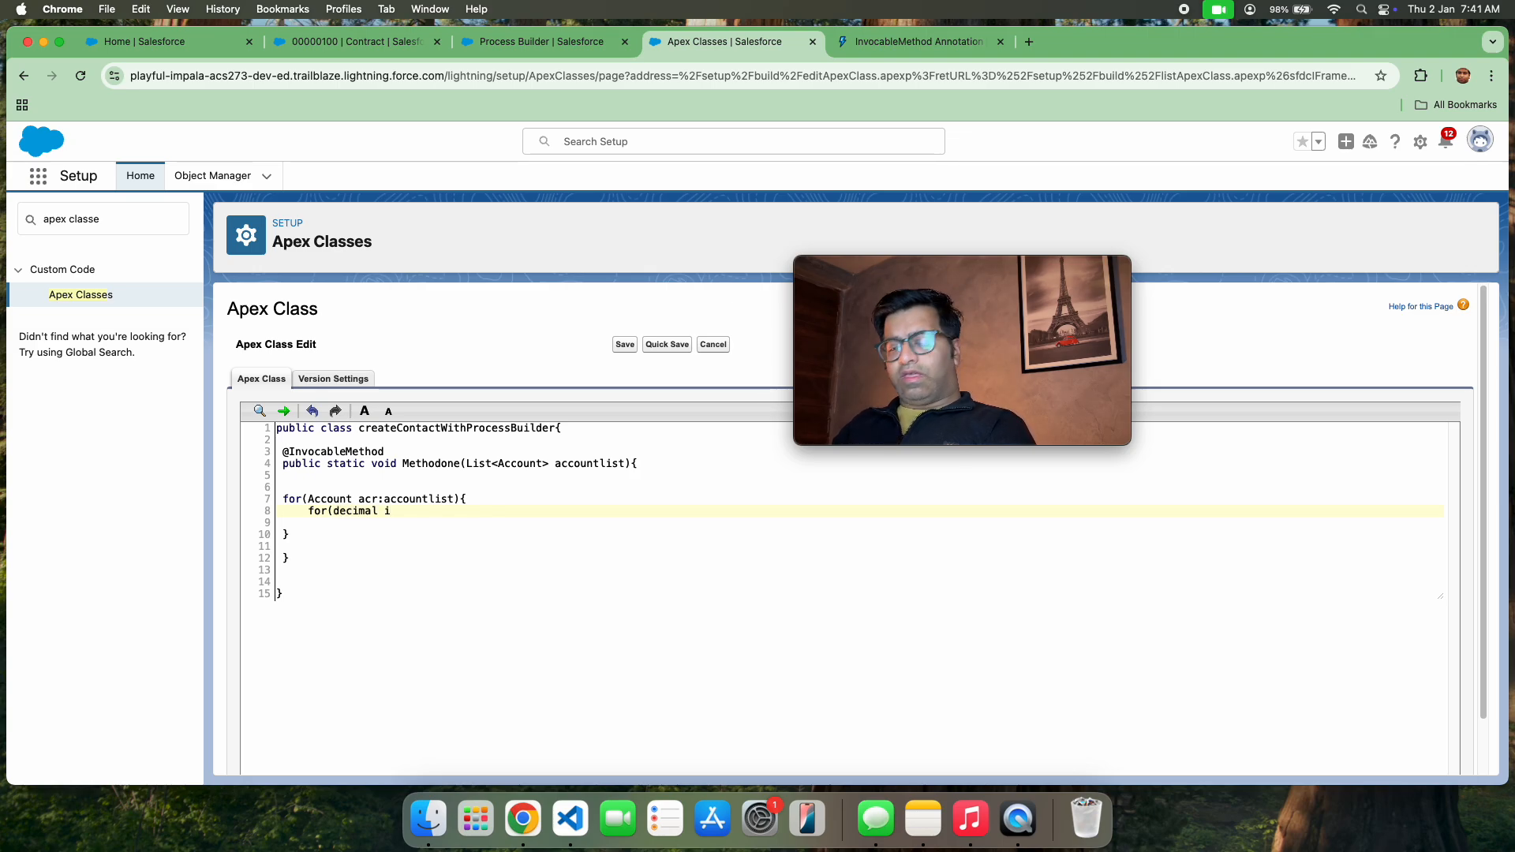
key("BackSpace")
type("=0")
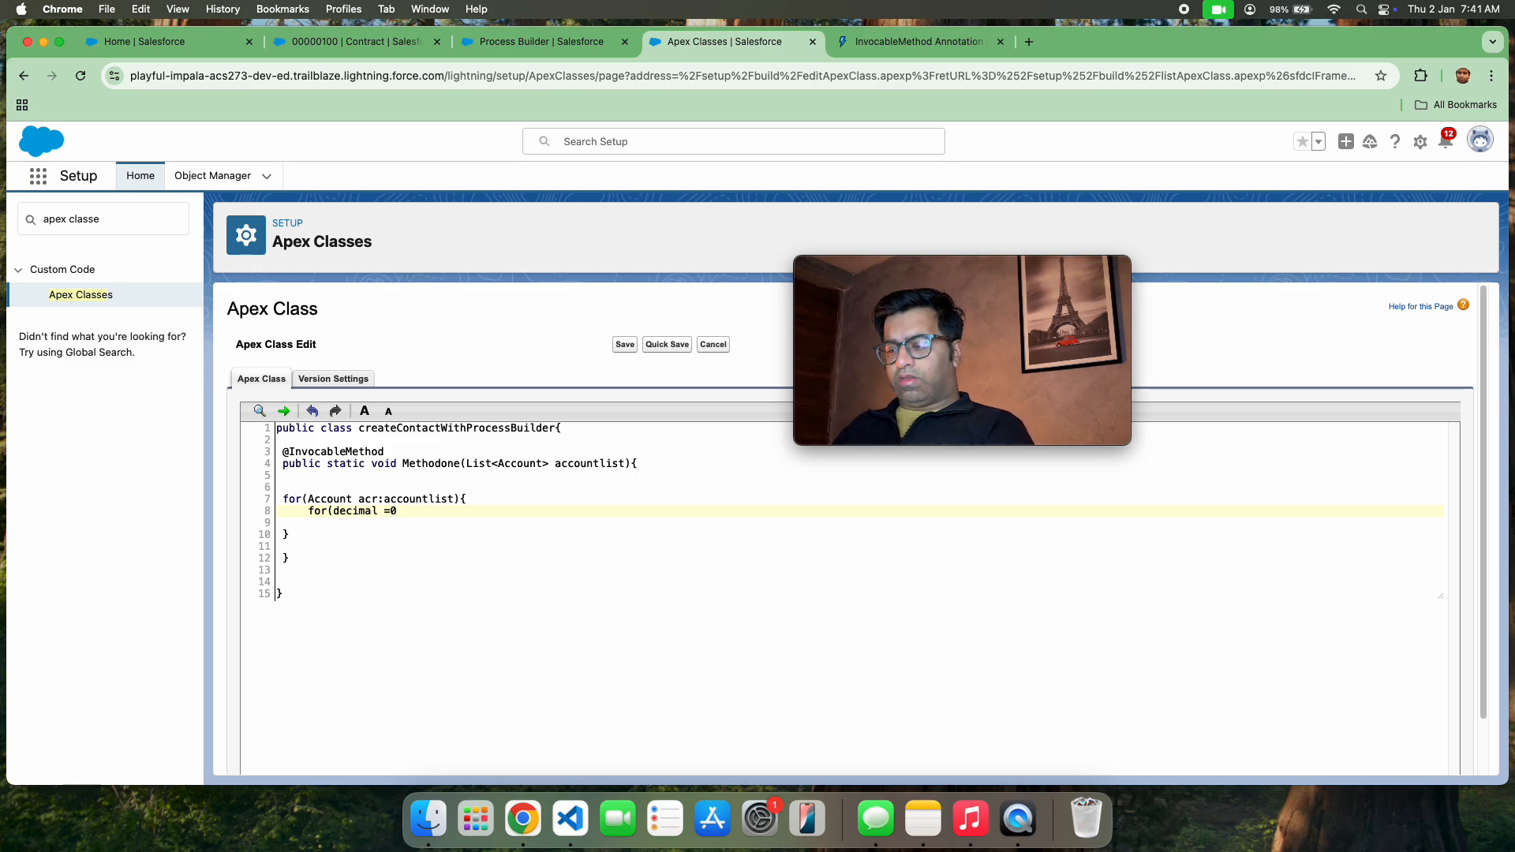
left_click(388, 511)
type("i=0;")
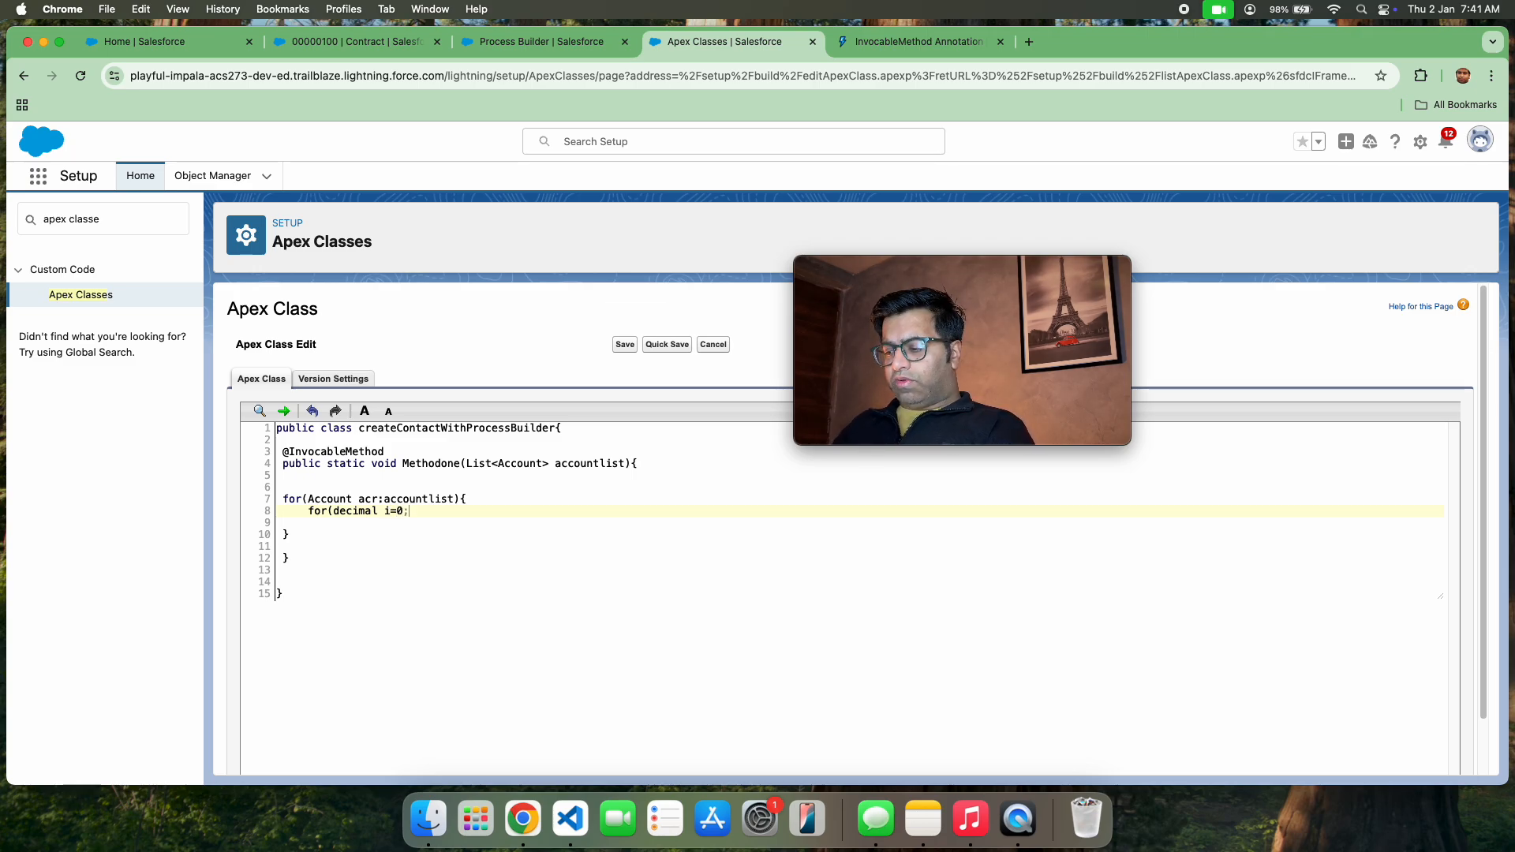
type("i<acr")
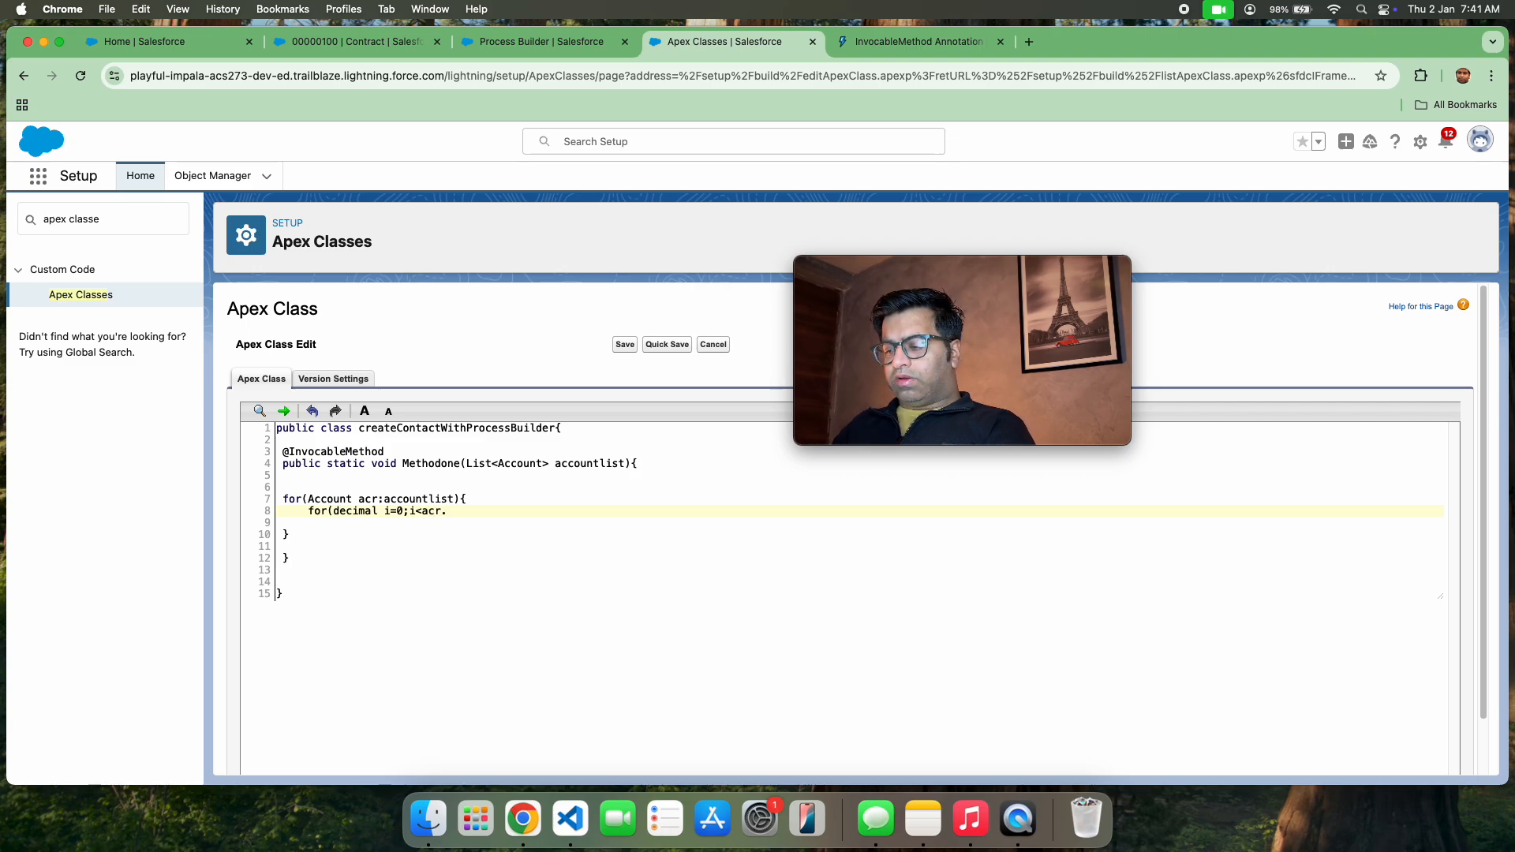
type(".numberZ")
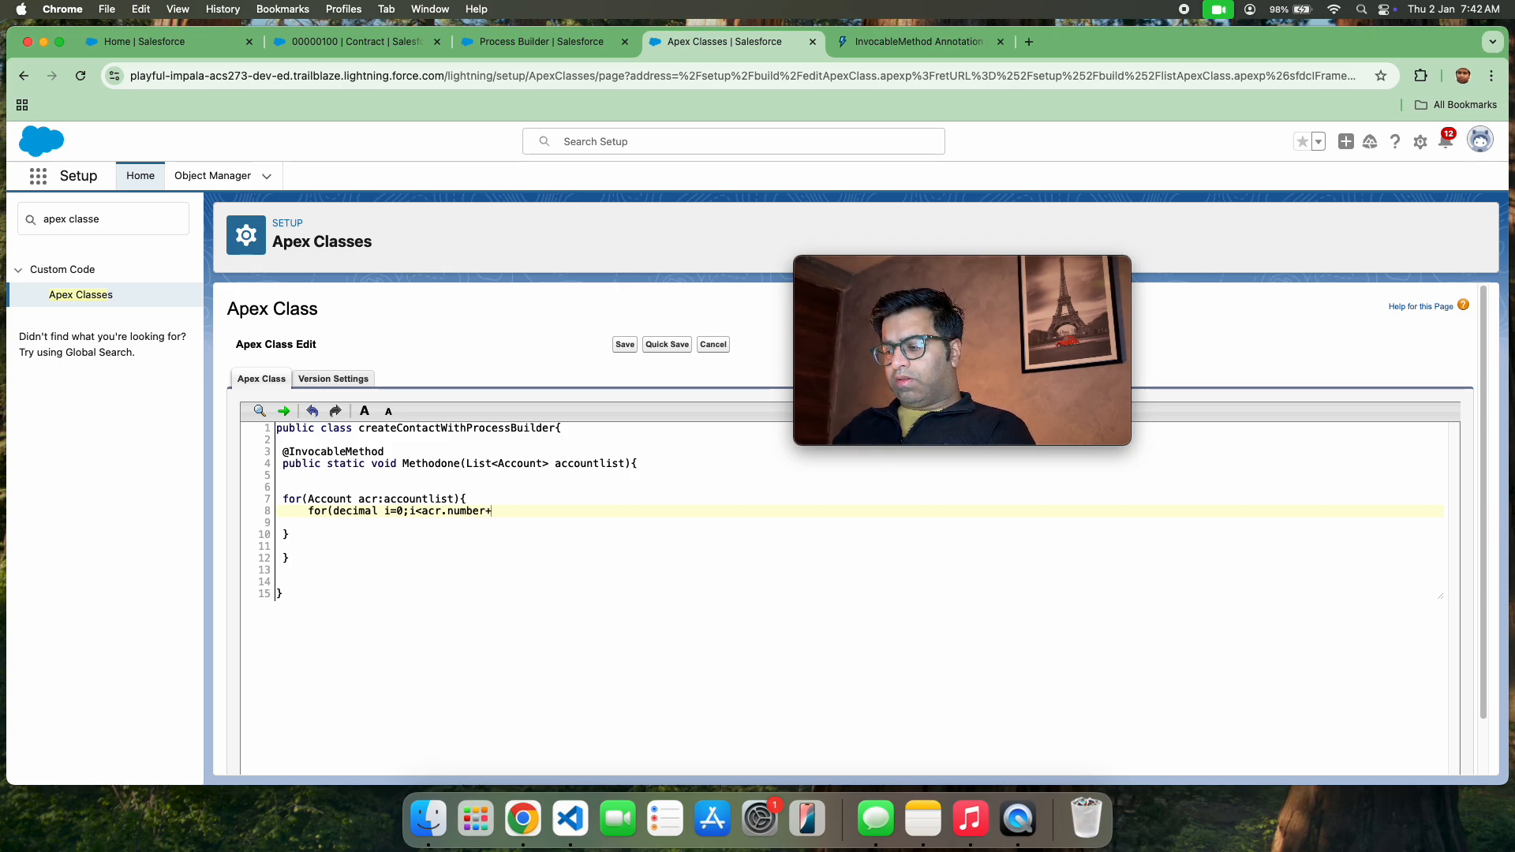
Complete the nested loop header with the condition i<acr.number_of_locations__c and the increment i++
type("_o")
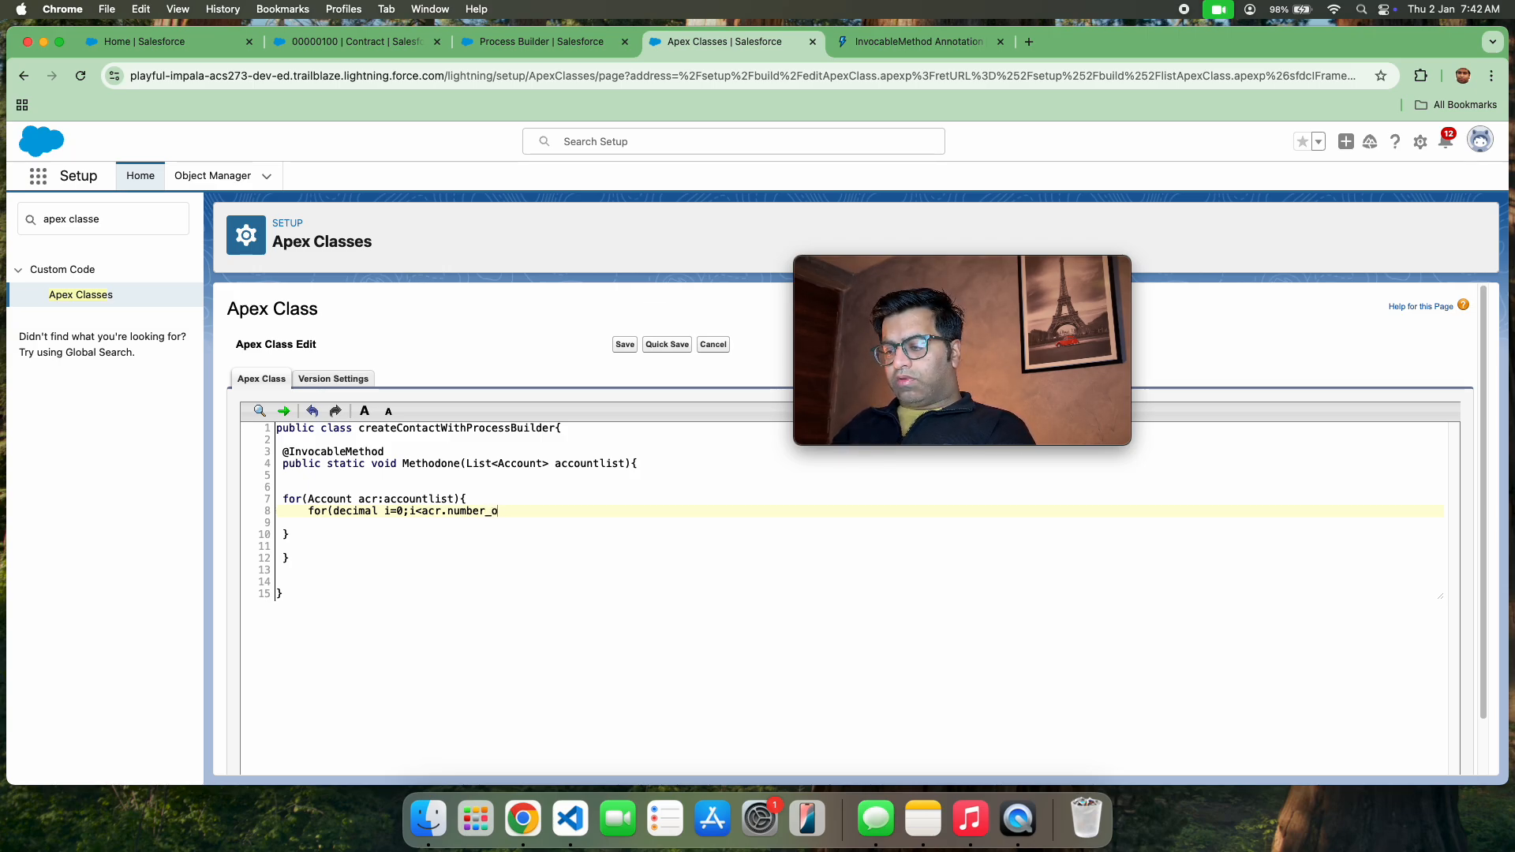
type("f_l")
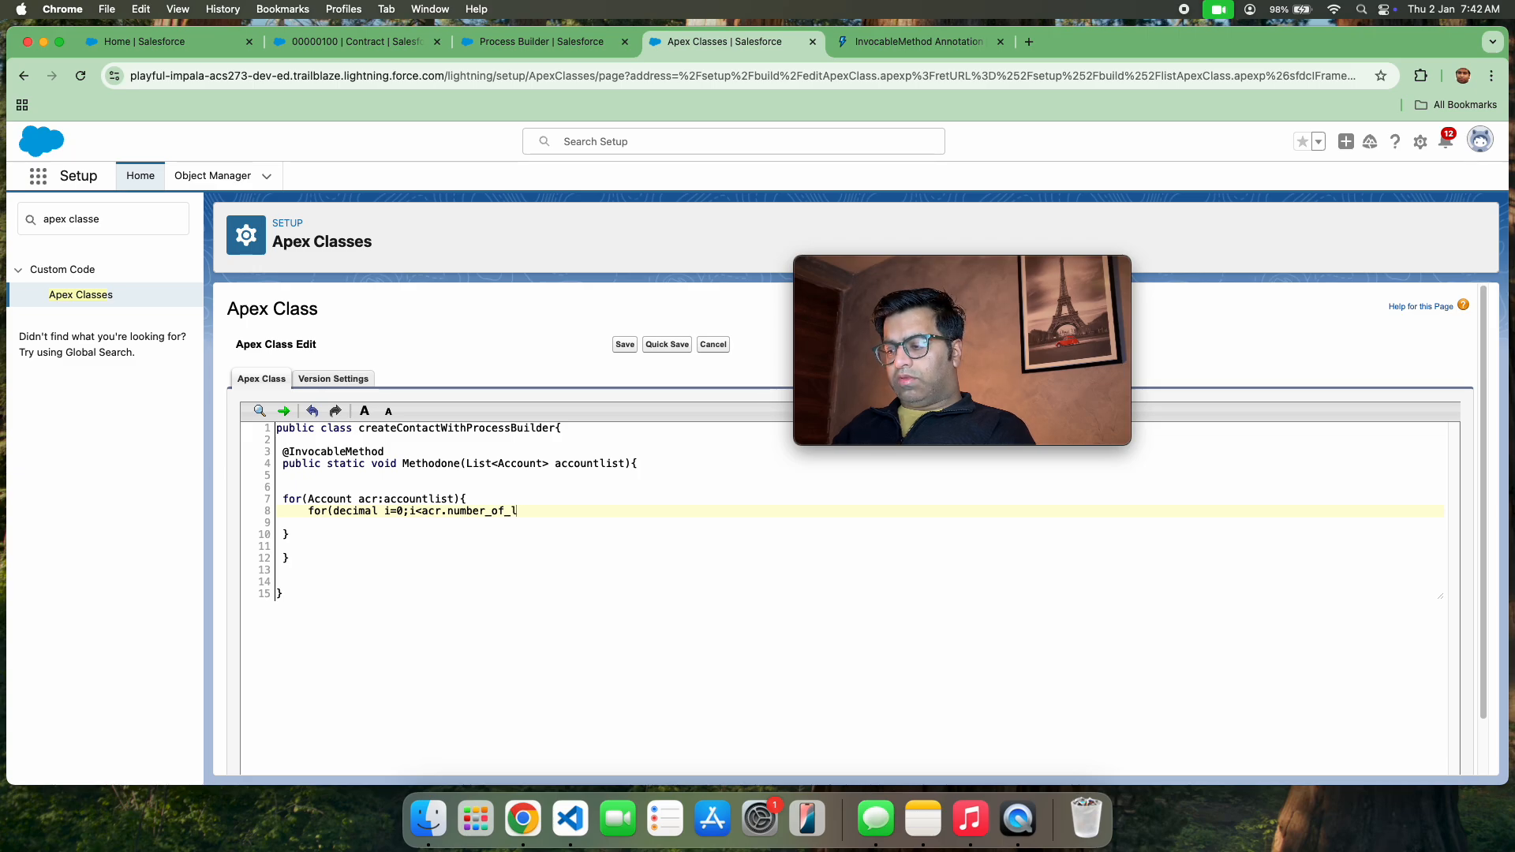
type("ocation")
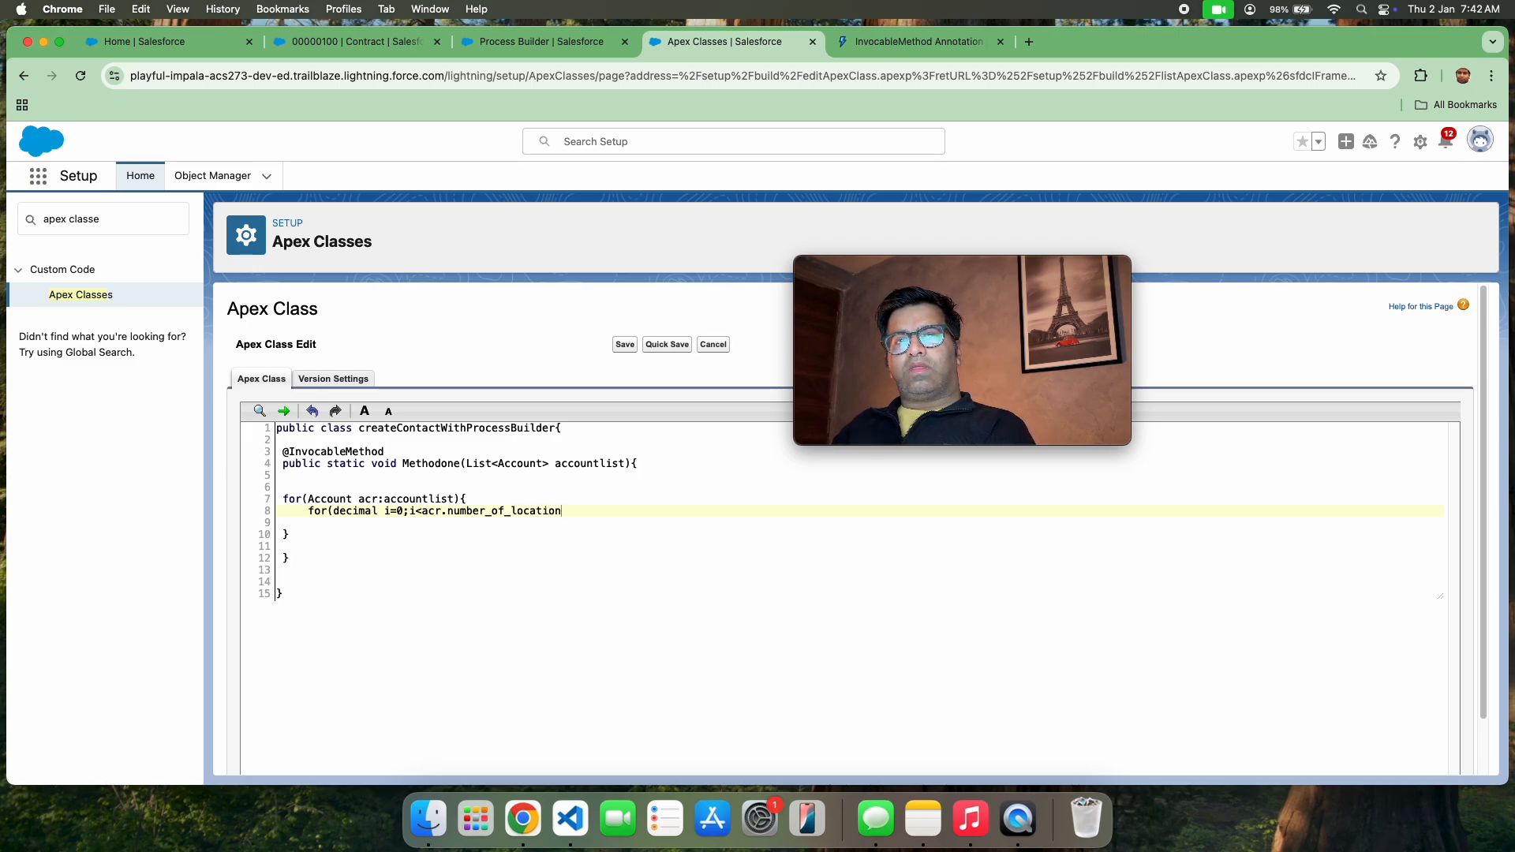
type("s__c")
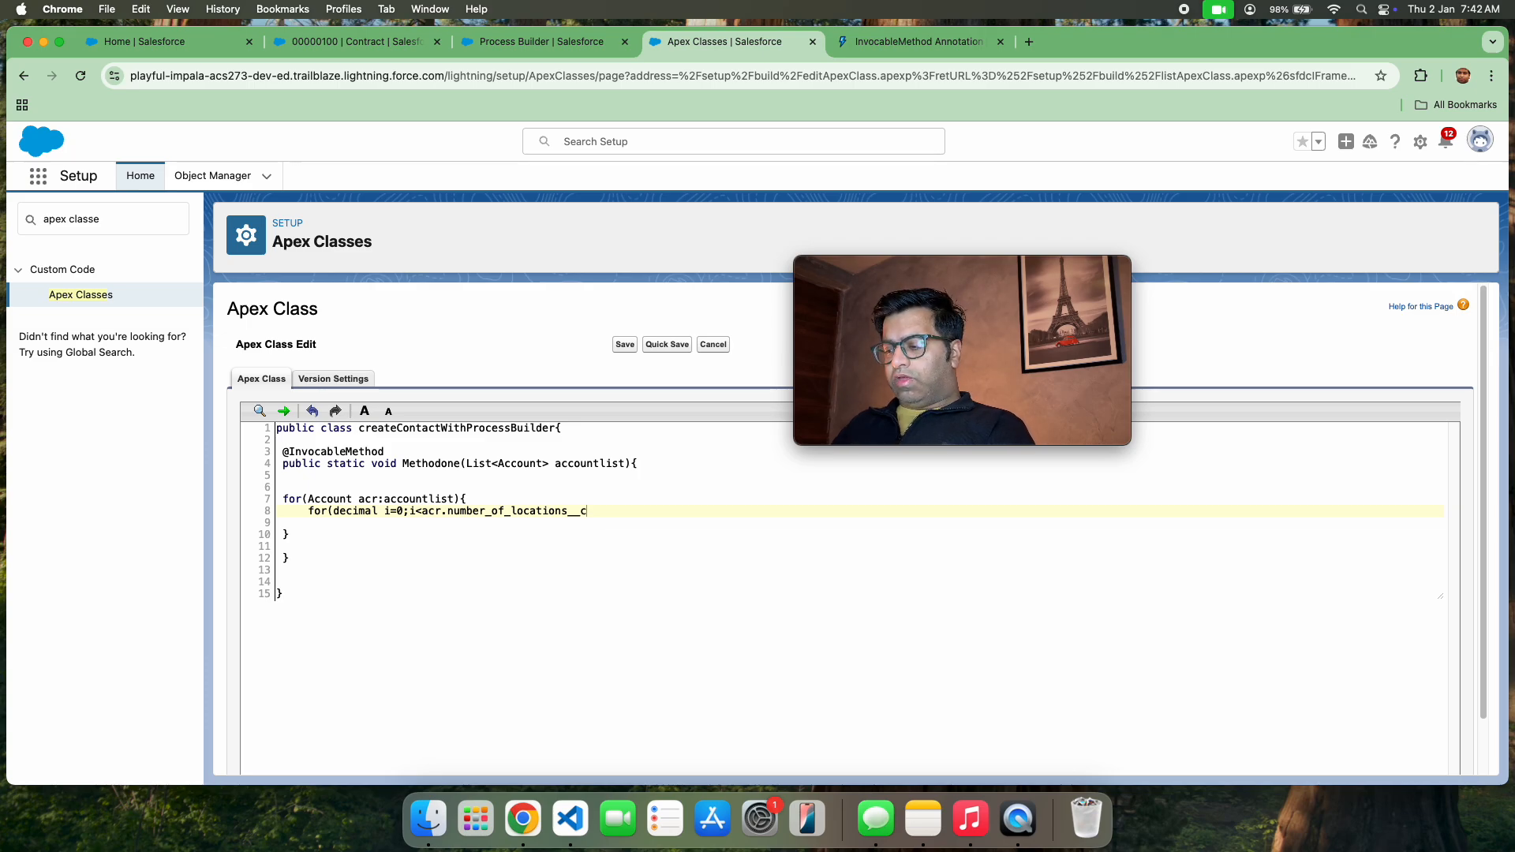
type(";i")
type("++)")
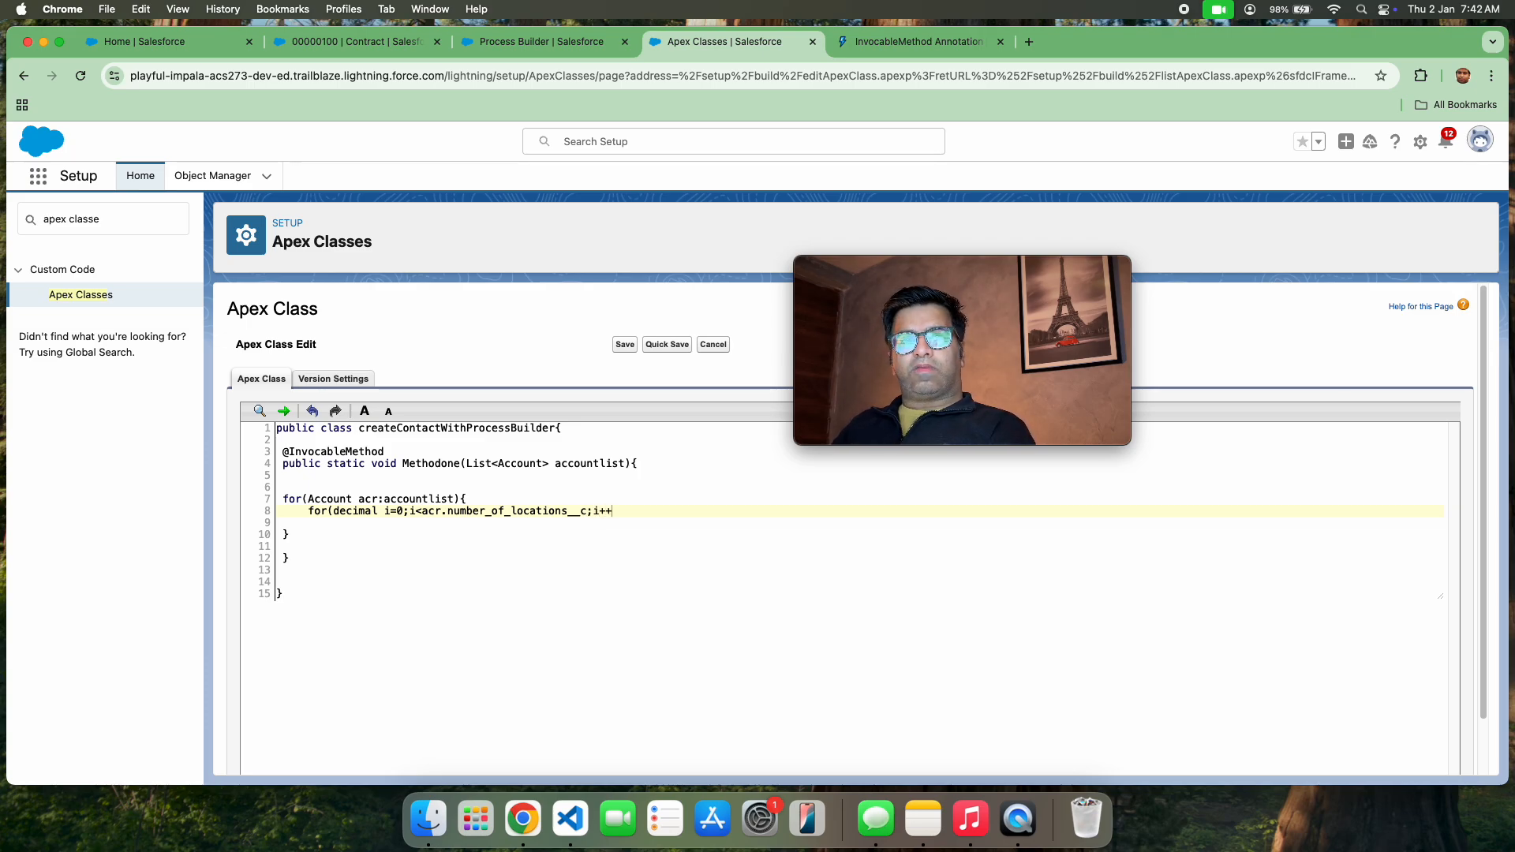
type("{")
Enclose an empty body for the nested loop in curly braces and try to quick-save the class
key("Return")
key("Return")
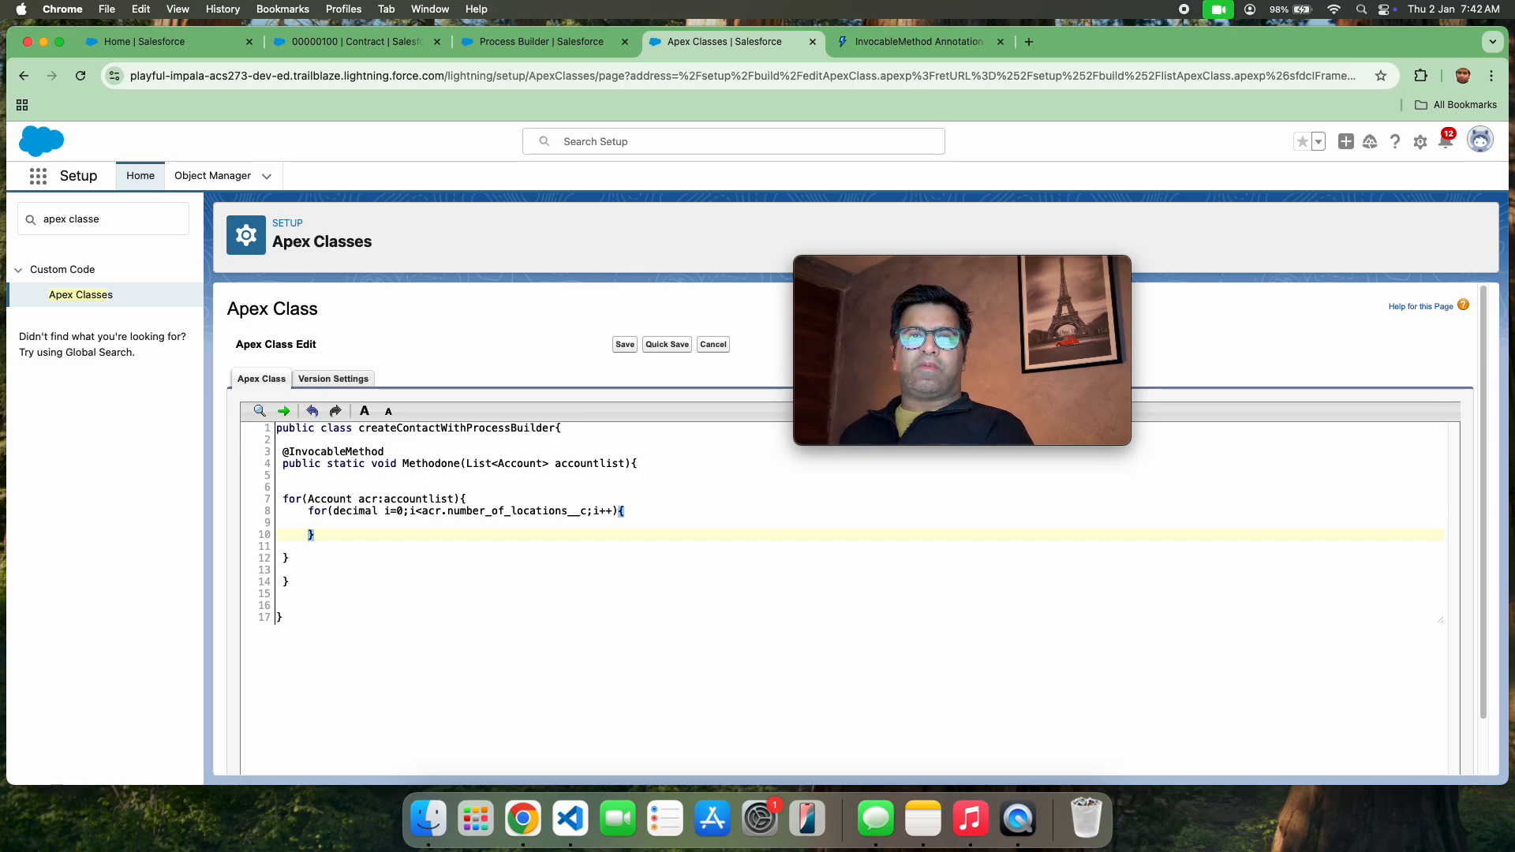
left_click(659, 347)
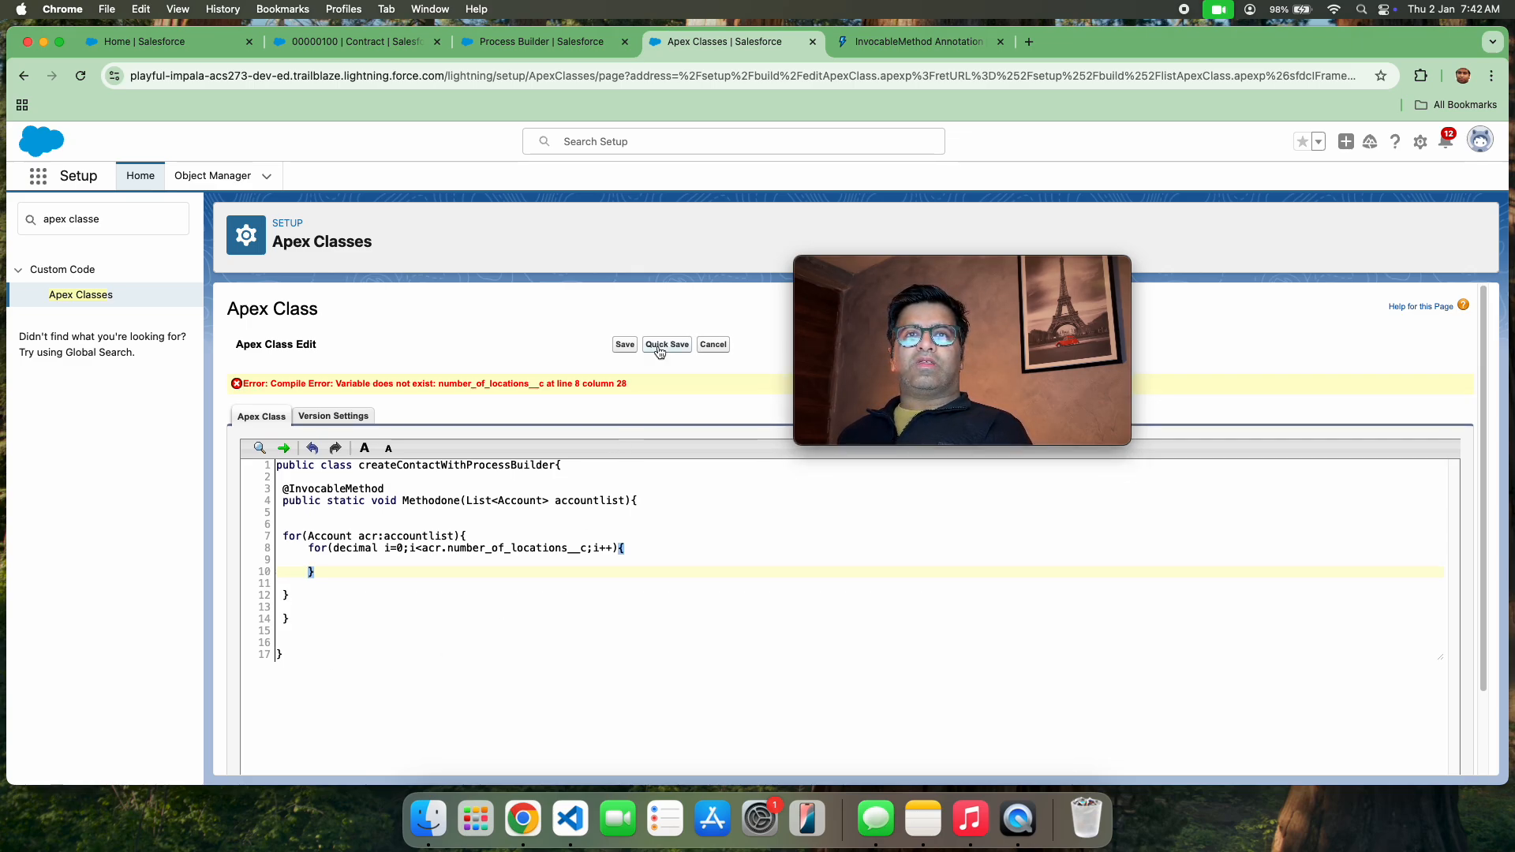
Open the Account object's Fields & Relationships list from Object Manager in a separate browser tab
double_click(505, 385)
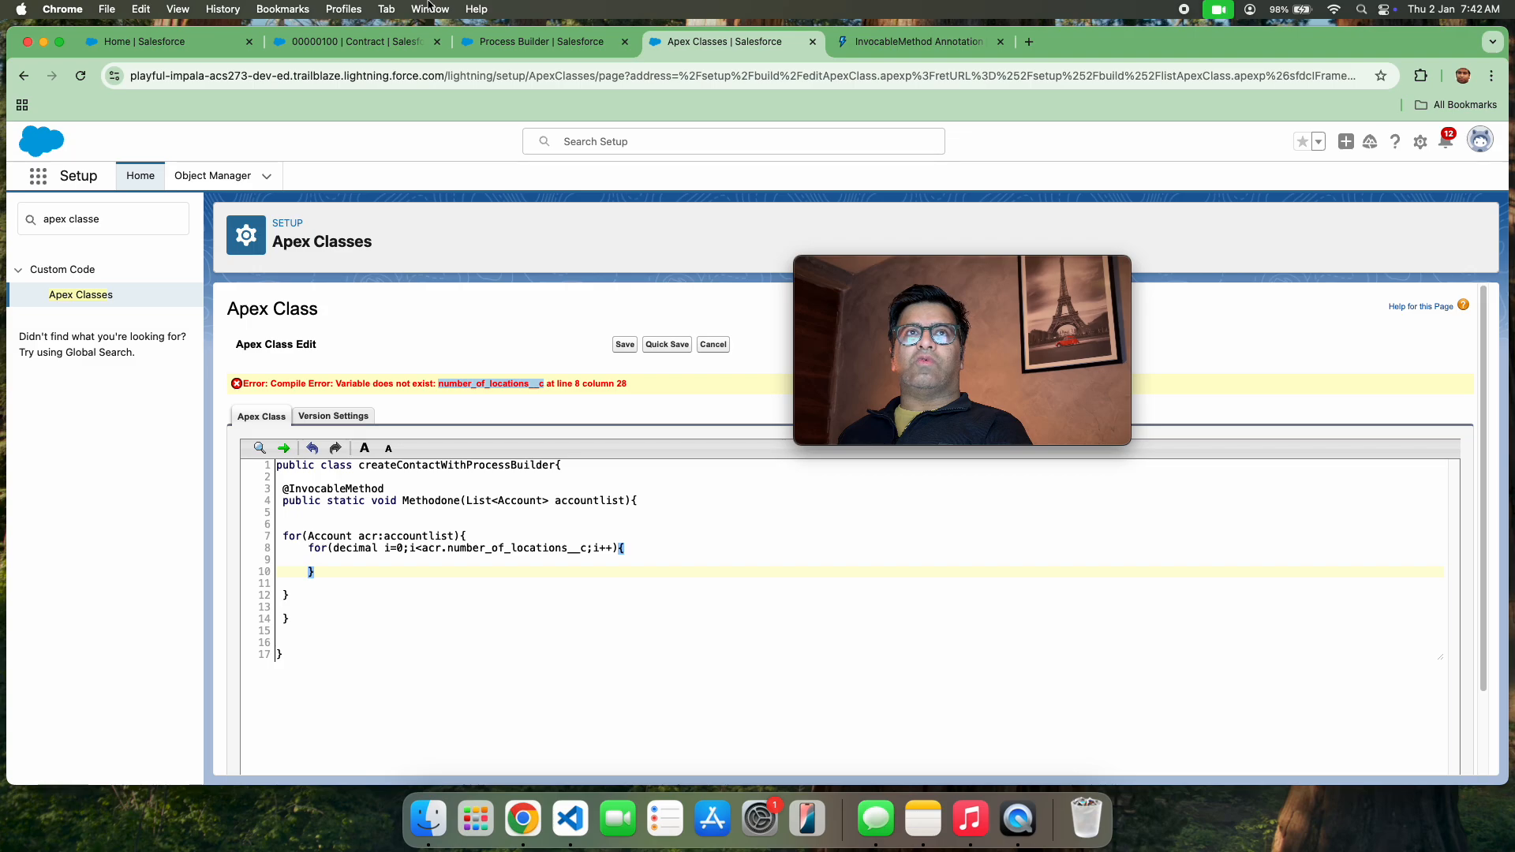
left_click(213, 176, "super")
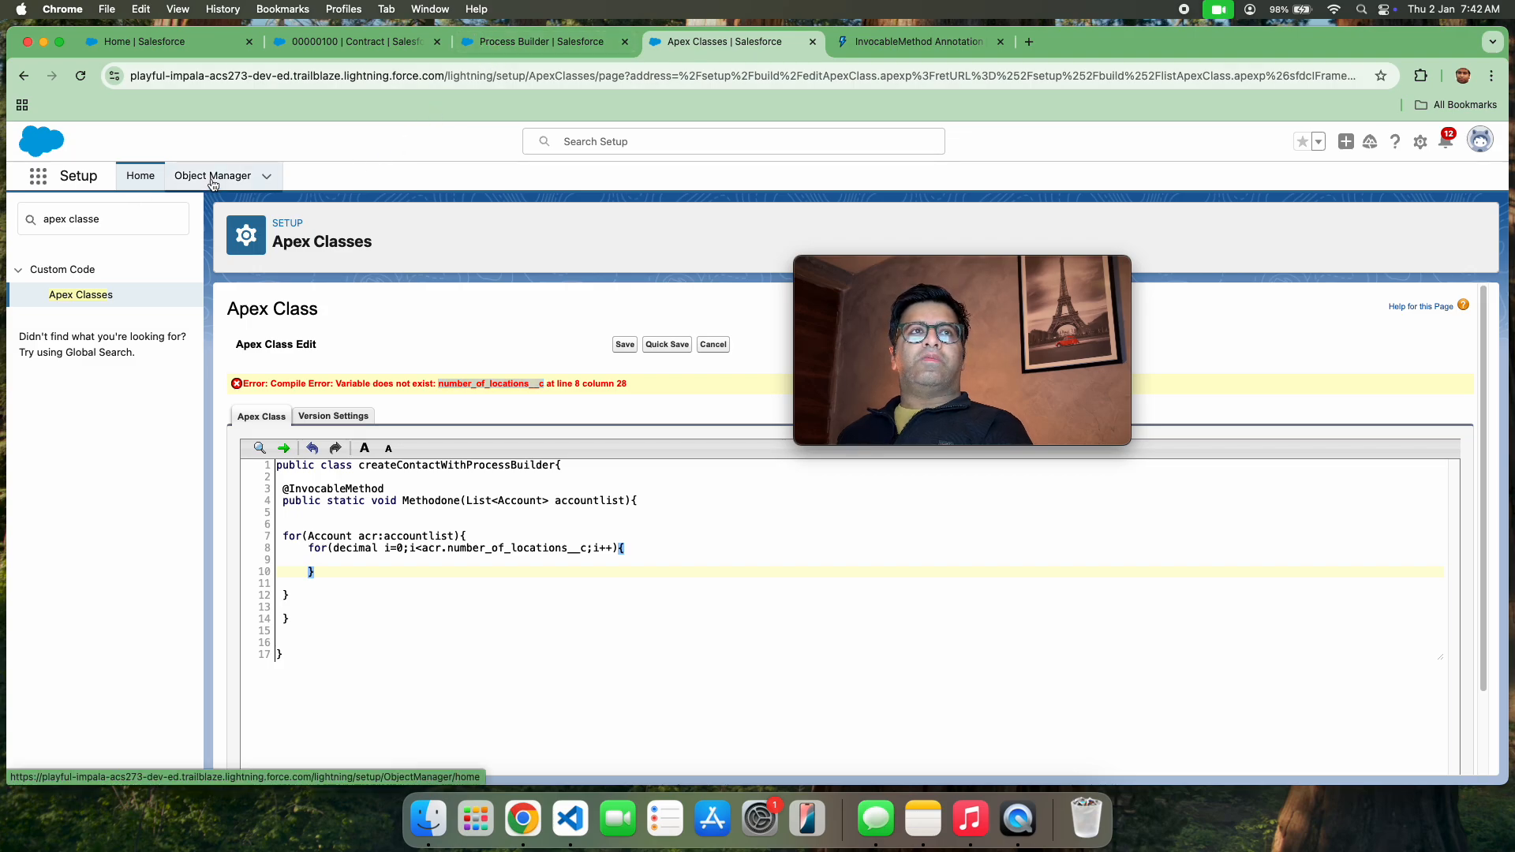
left_click(833, 45)
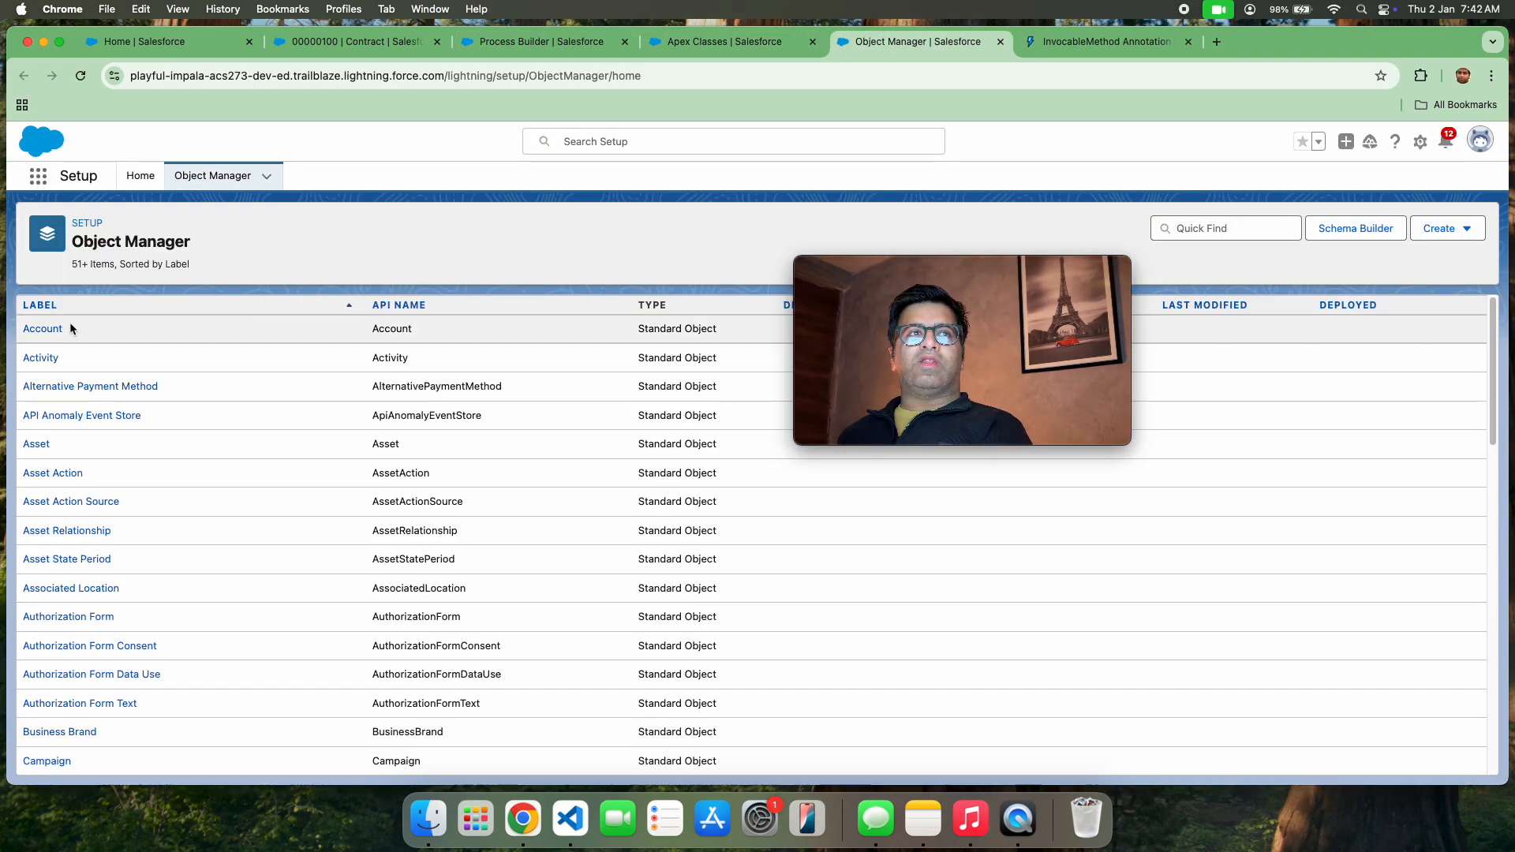
left_click(47, 328)
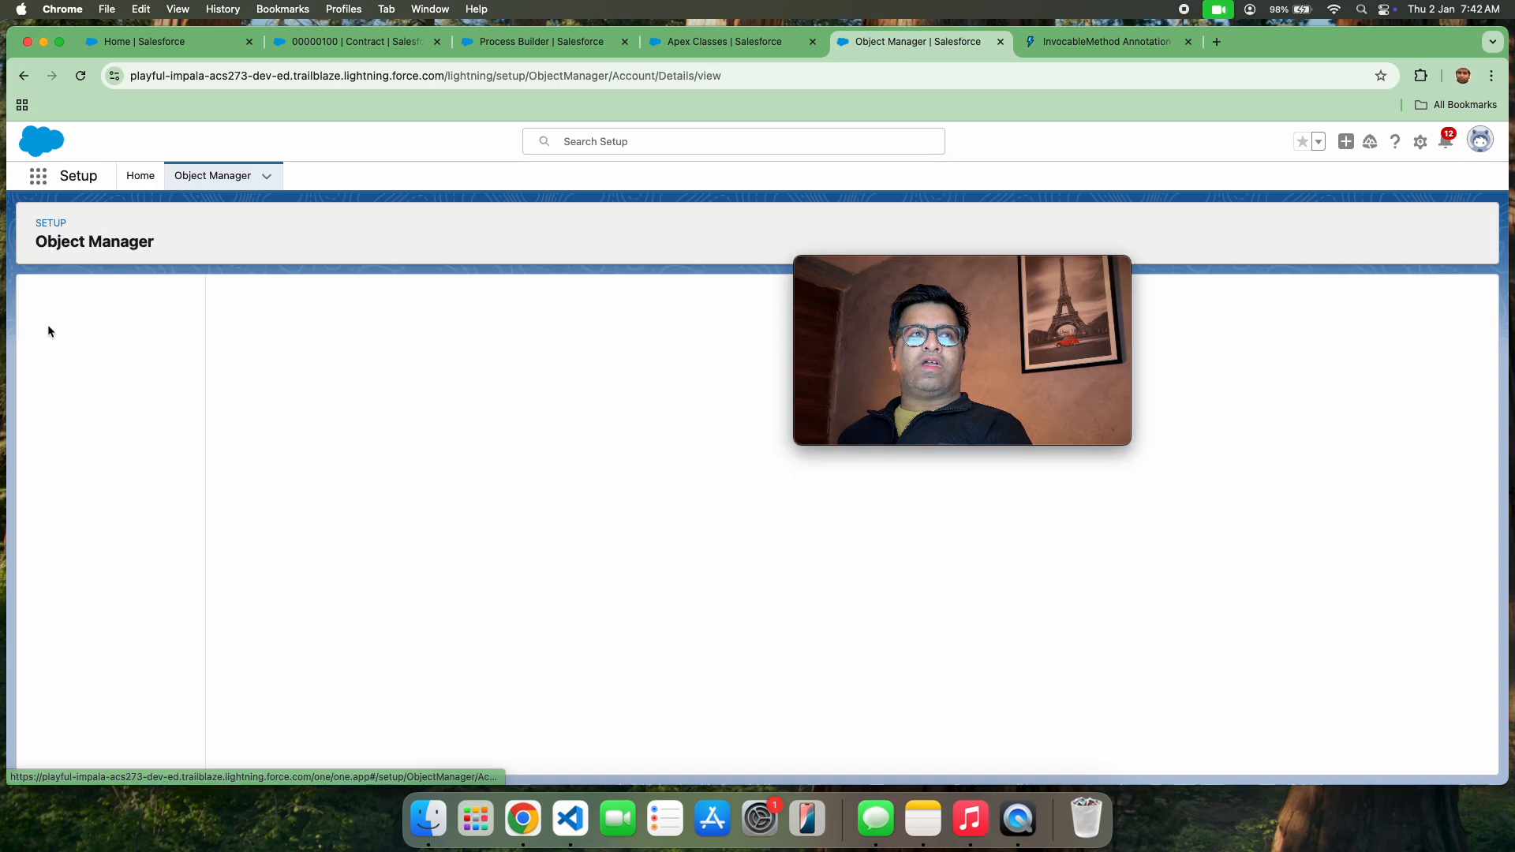
left_click(101, 333)
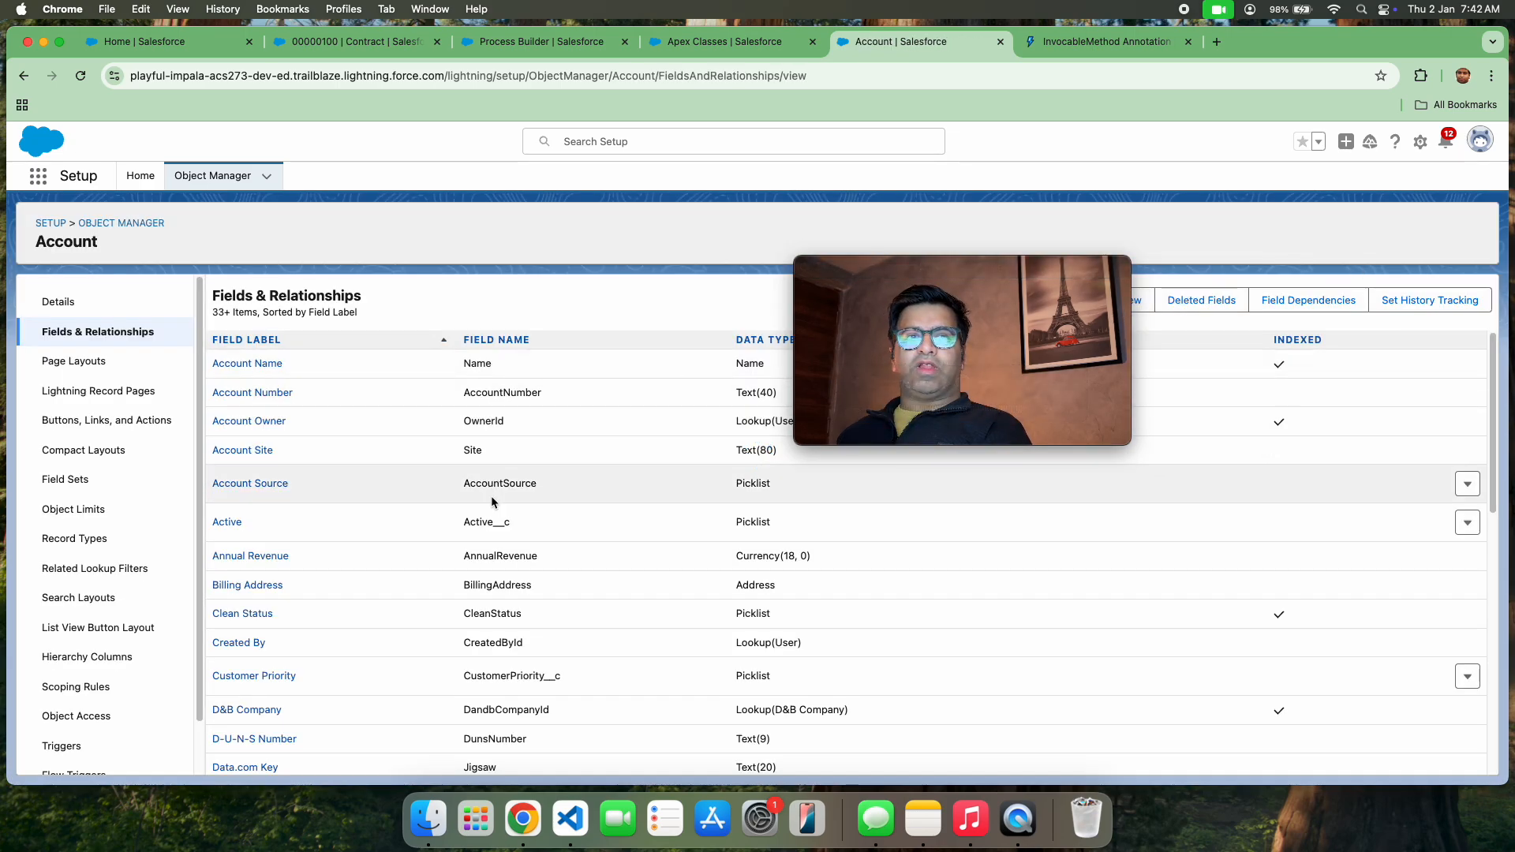
Find the Number of Locations field in the Account field list and copy its API name
scroll(497, 505, "down", 15)
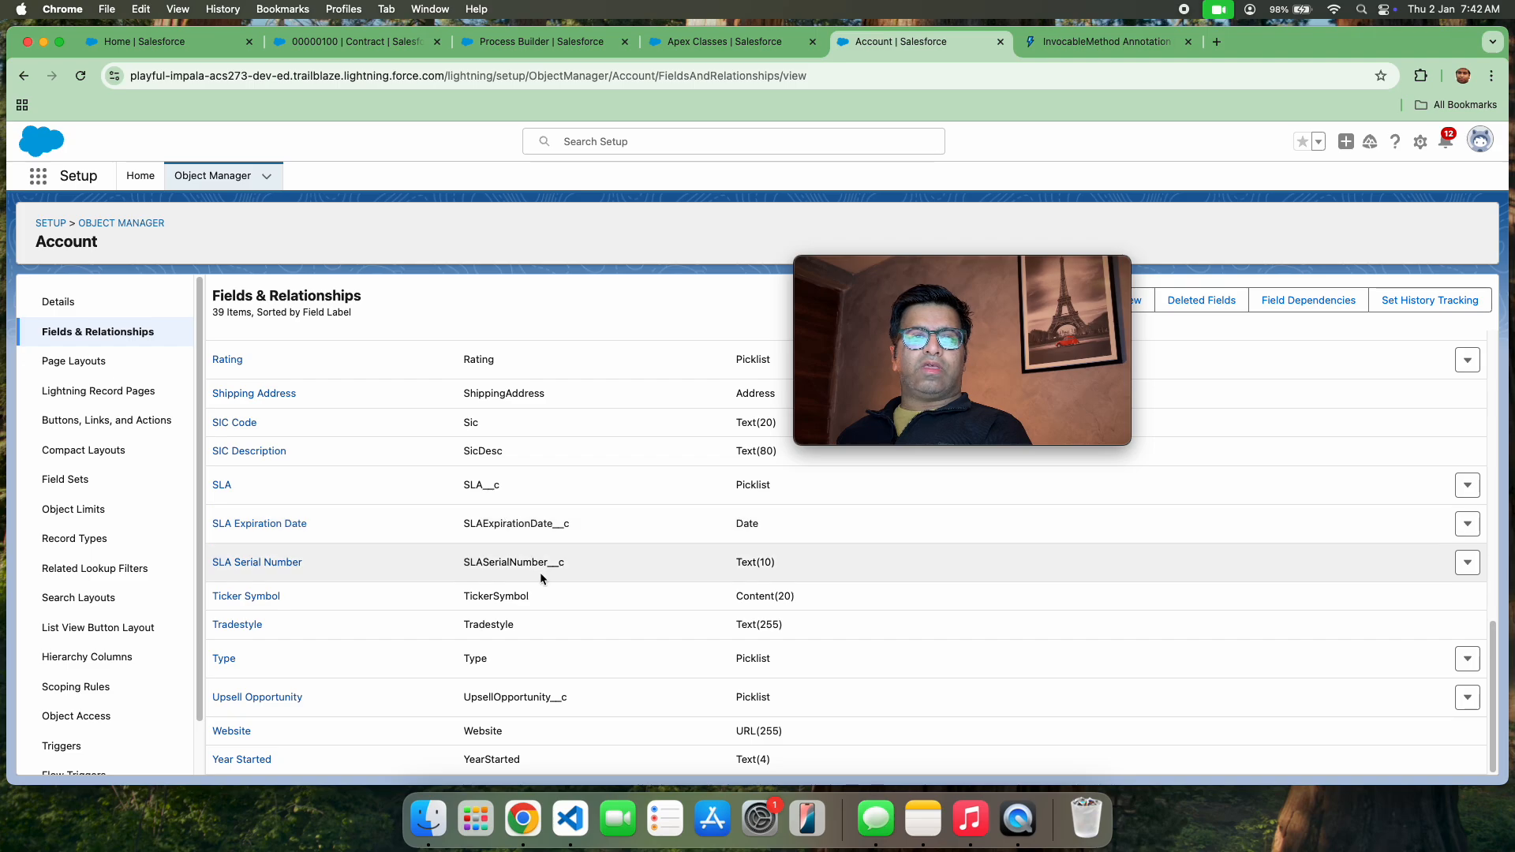
scroll(505, 623, "up", 6)
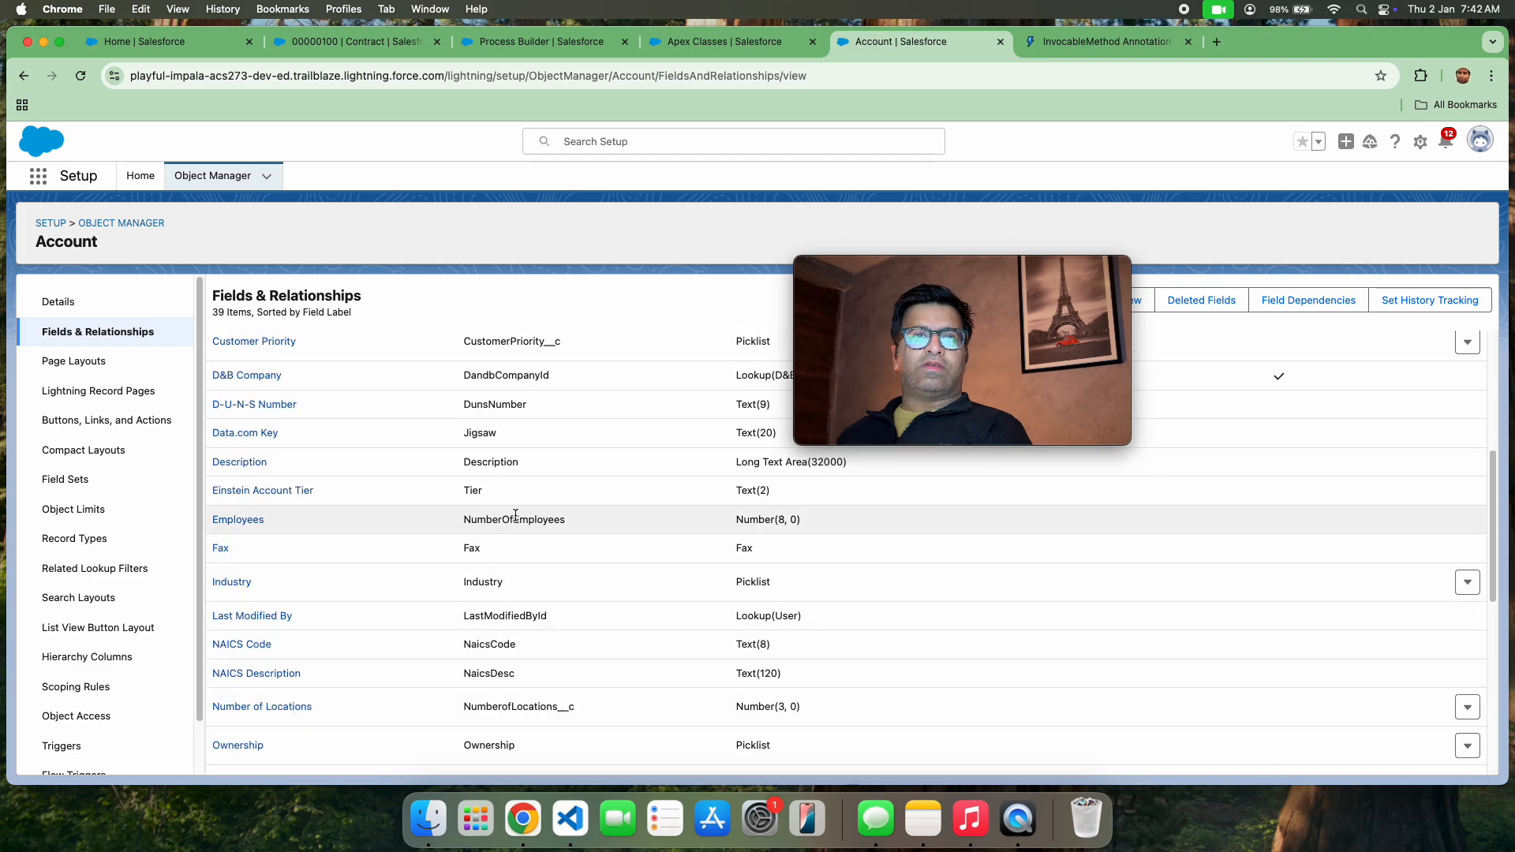
scroll(516, 520, "up", 3)
scroll(514, 520, "down", 10)
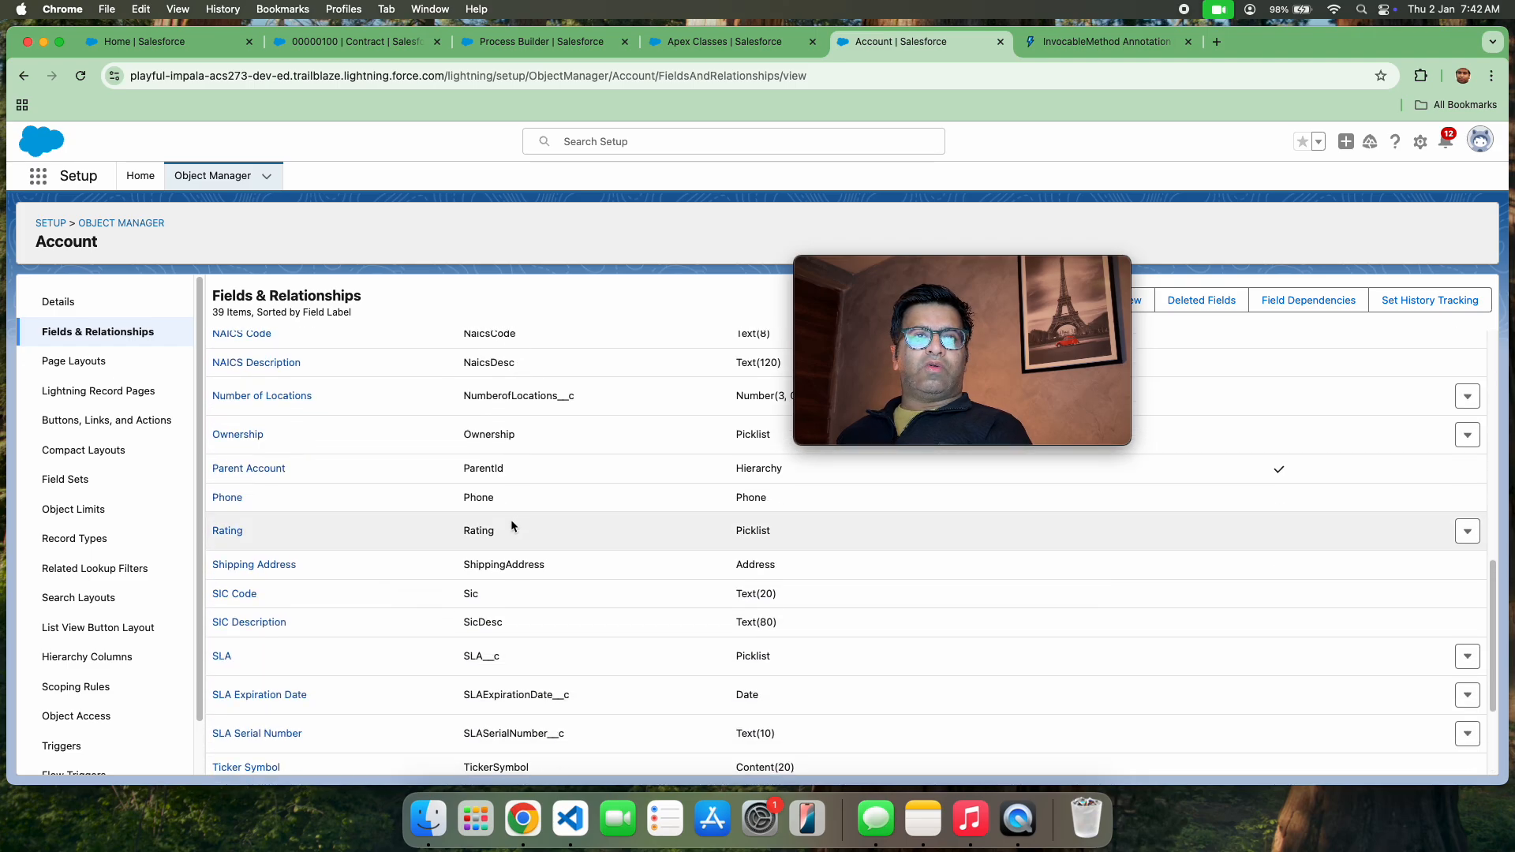
double_click(512, 394)
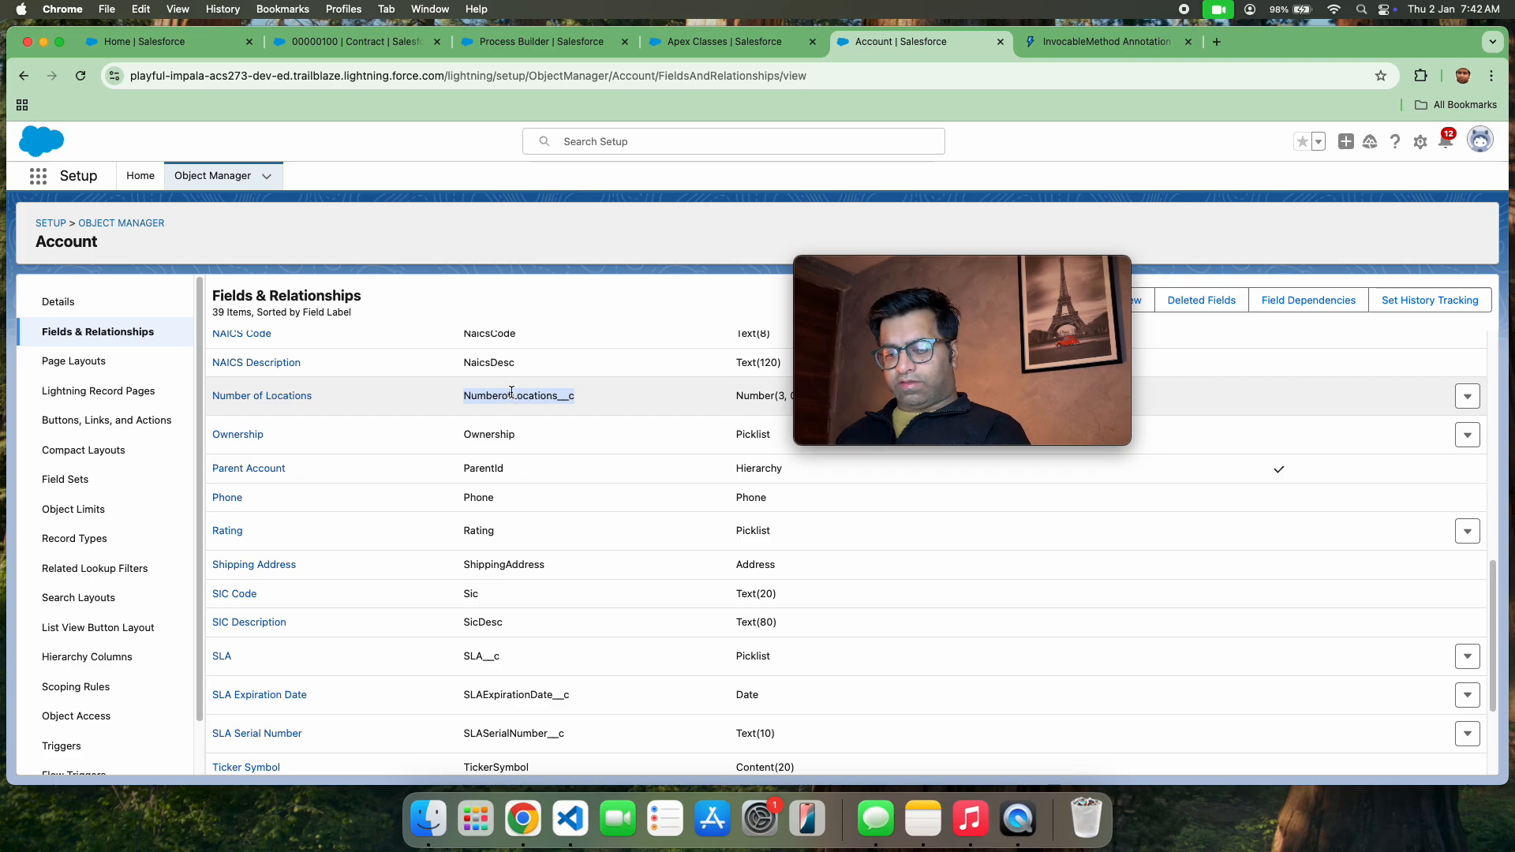
key("super+c")
Back in the Apex class, replace number_of_locations__c with NumberofLocations__c, without a space after acr., and quick-save the class
left_click(700, 47)
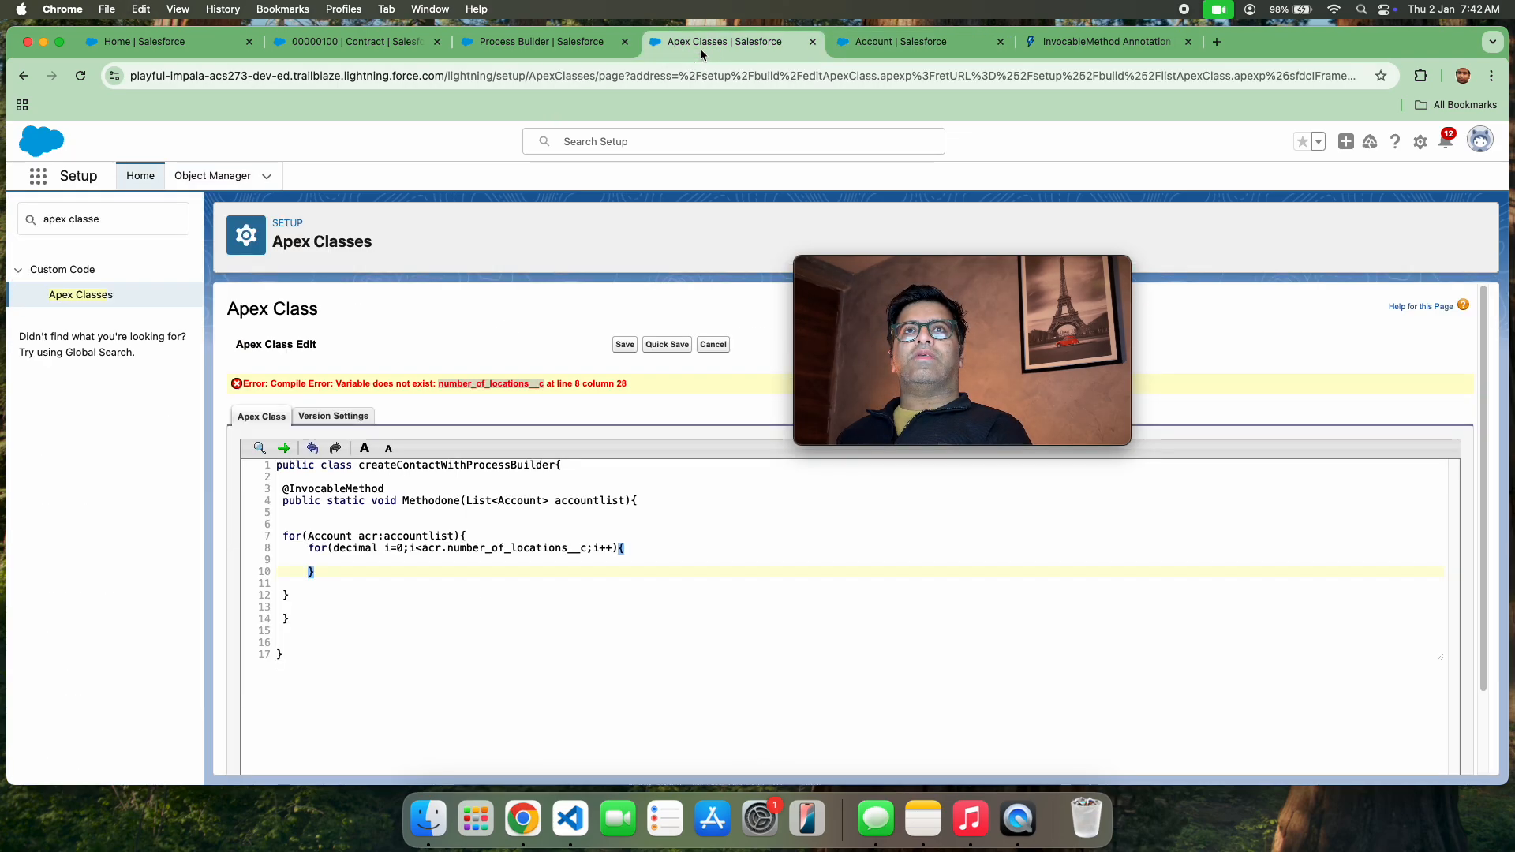
double_click(519, 548)
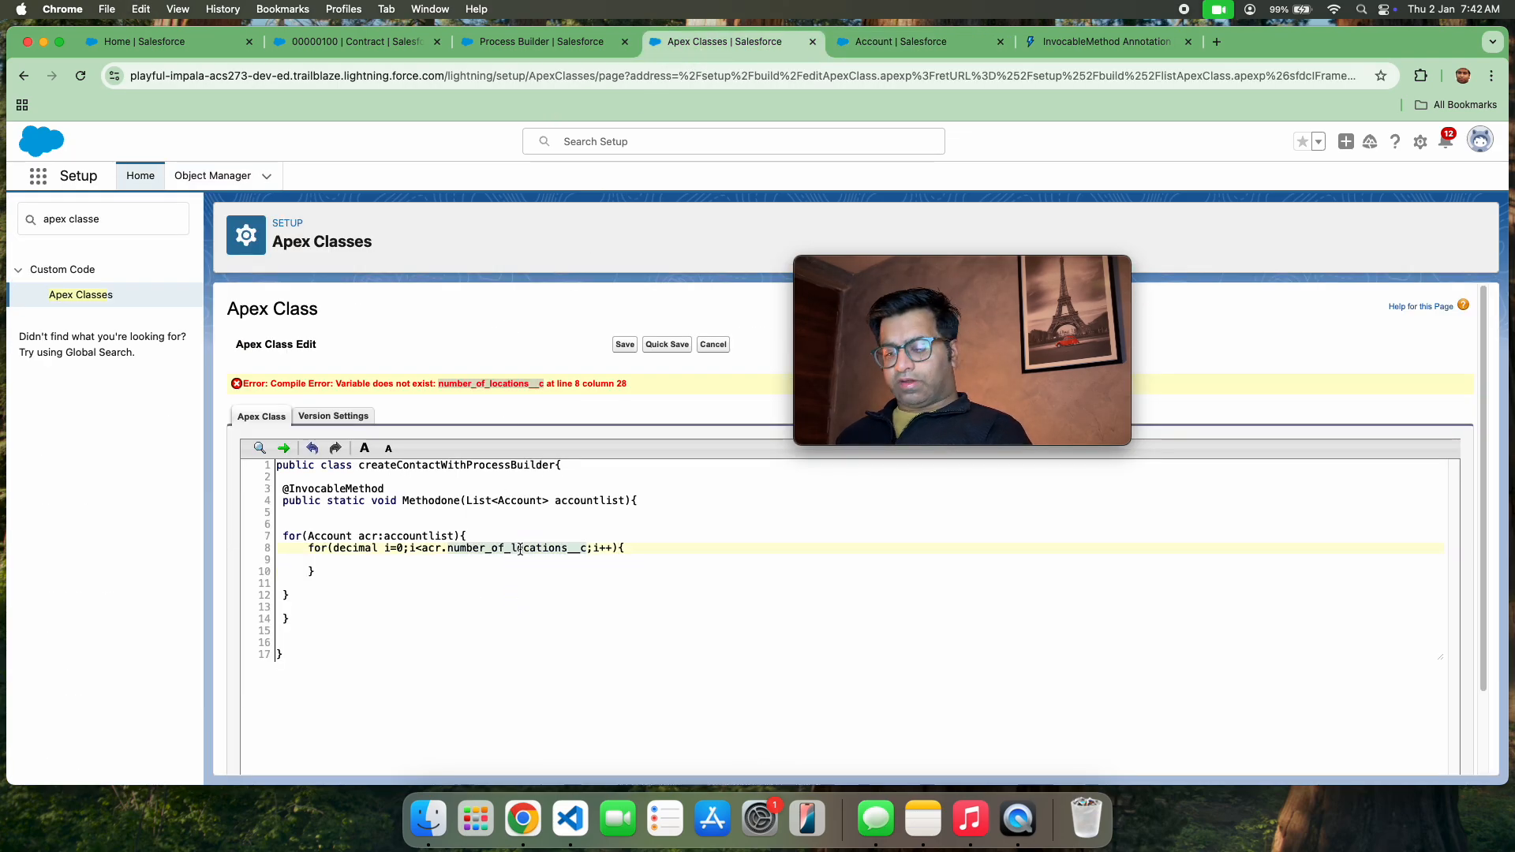
key("super+v")
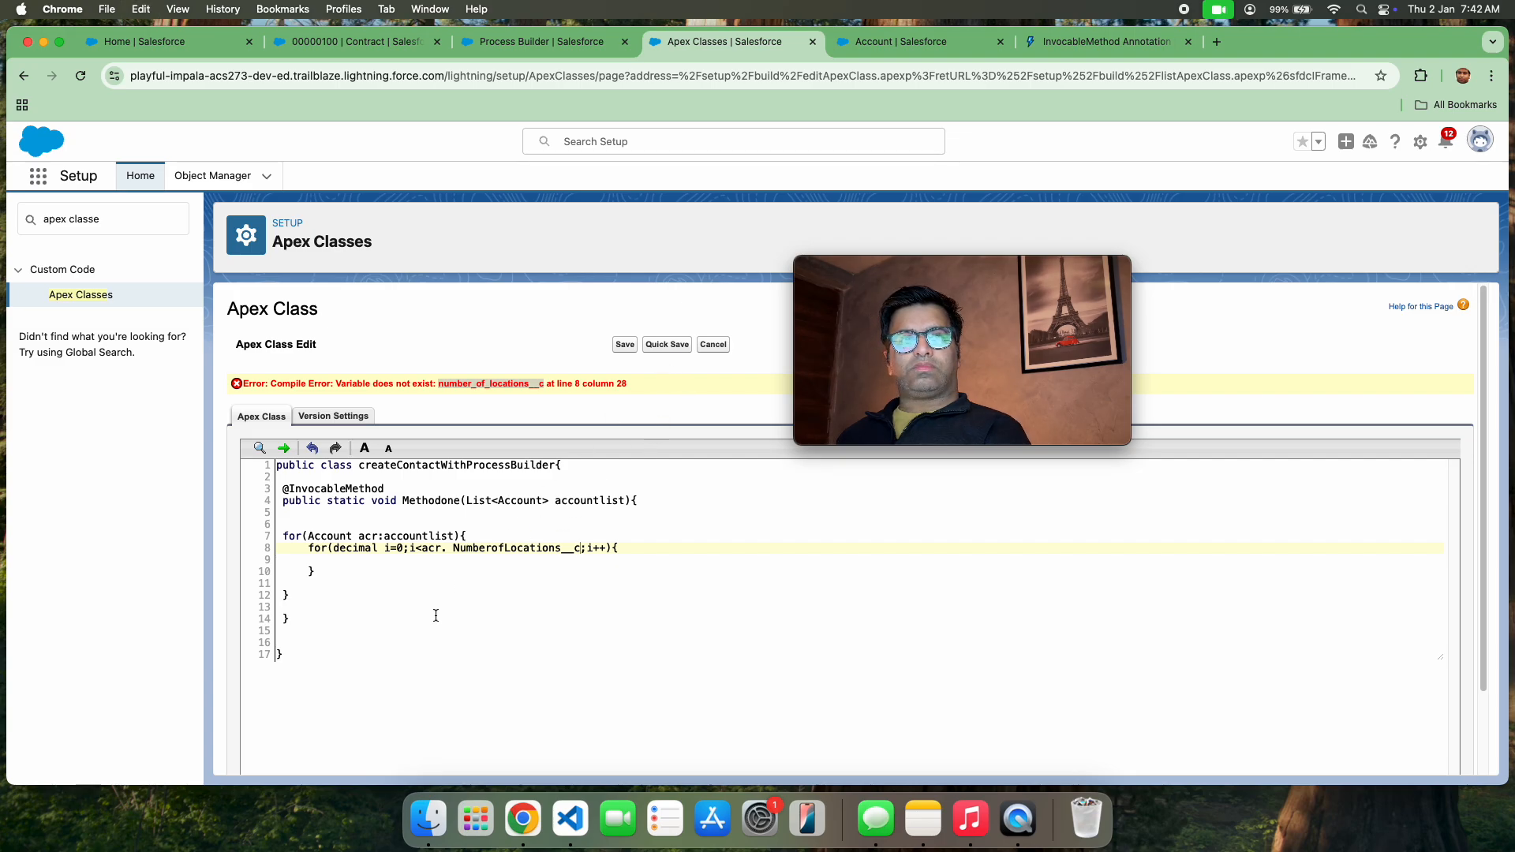
left_click(455, 548)
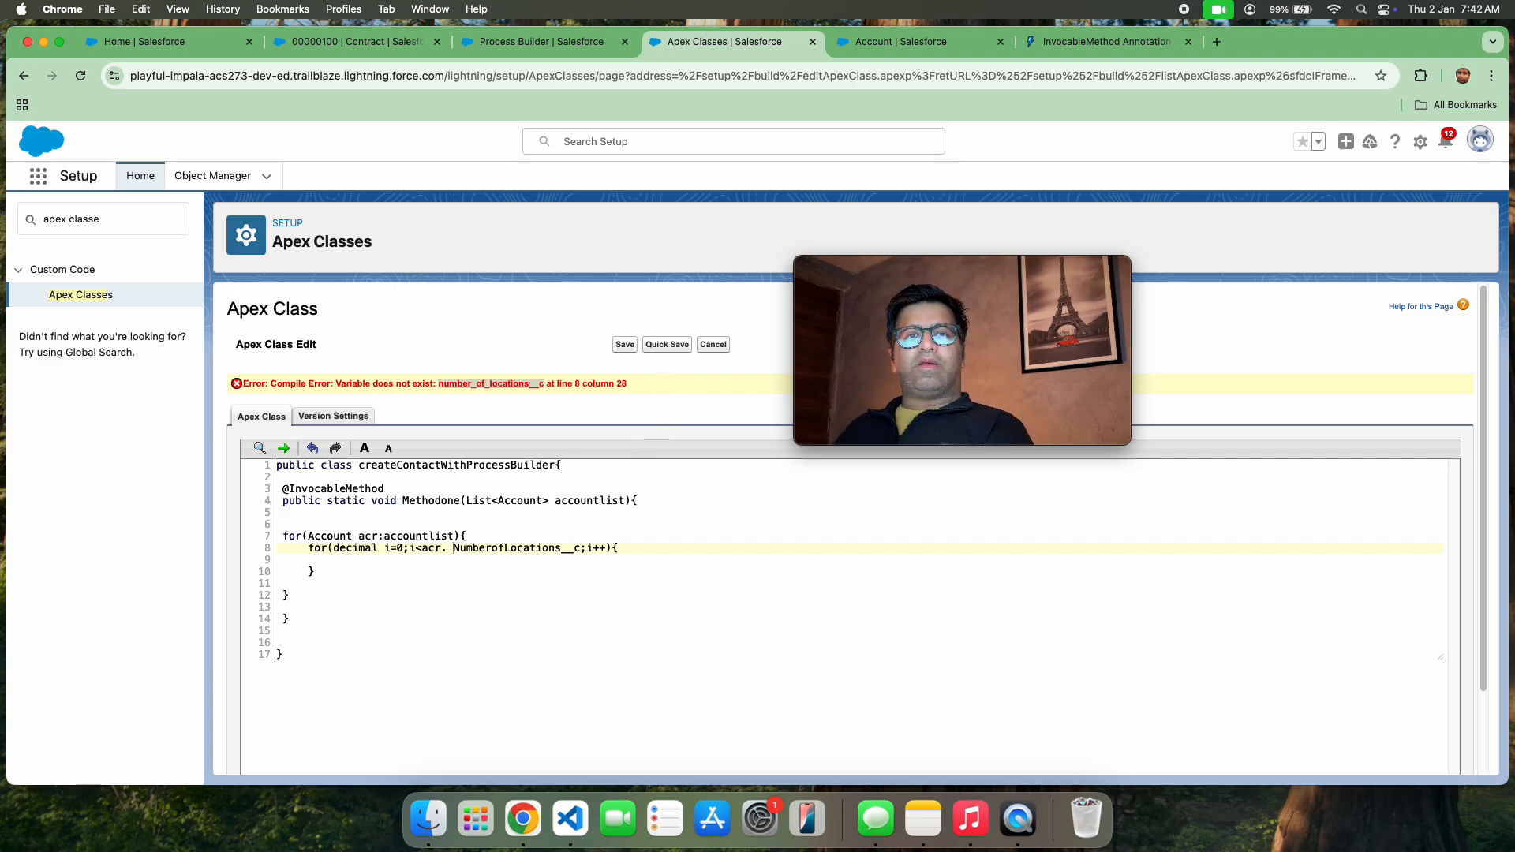
key("BackSpace")
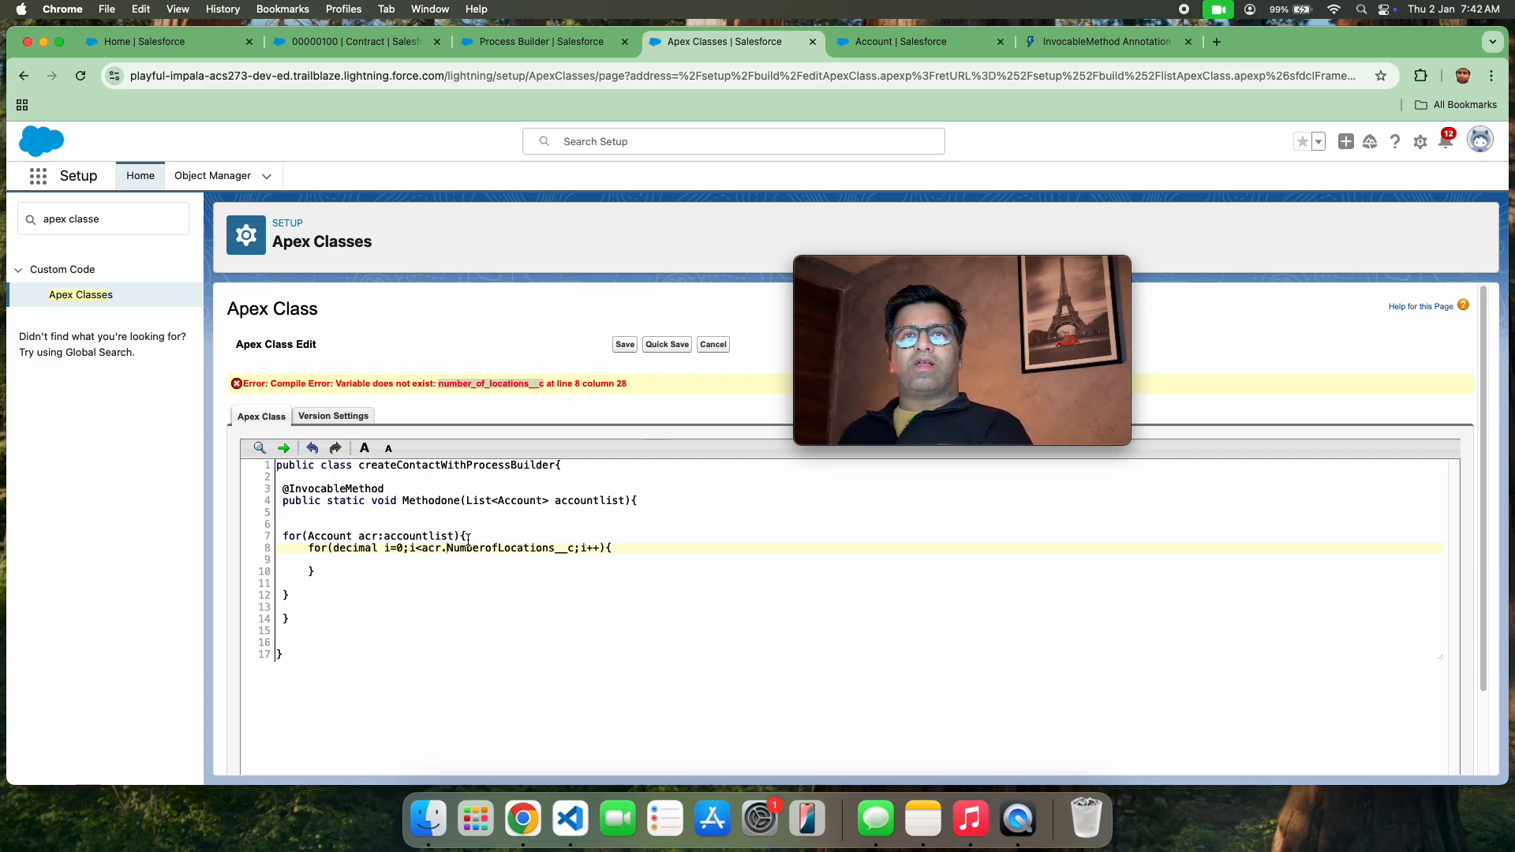
left_click(675, 344)
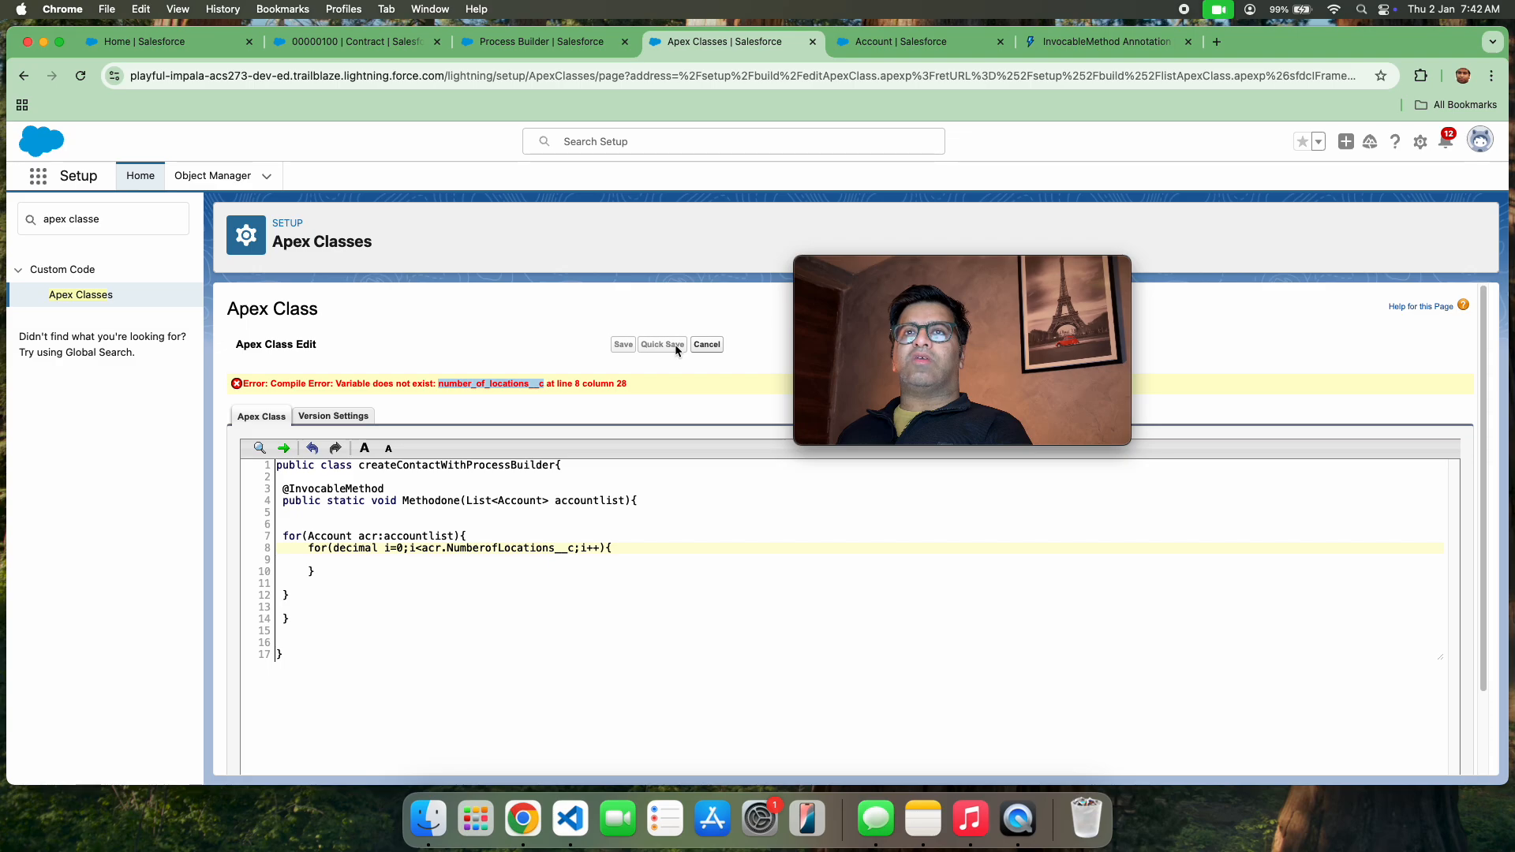
Inside the nested for loop, add the statement Contact c = new Contact(); to instantiate a contact
left_click(630, 518)
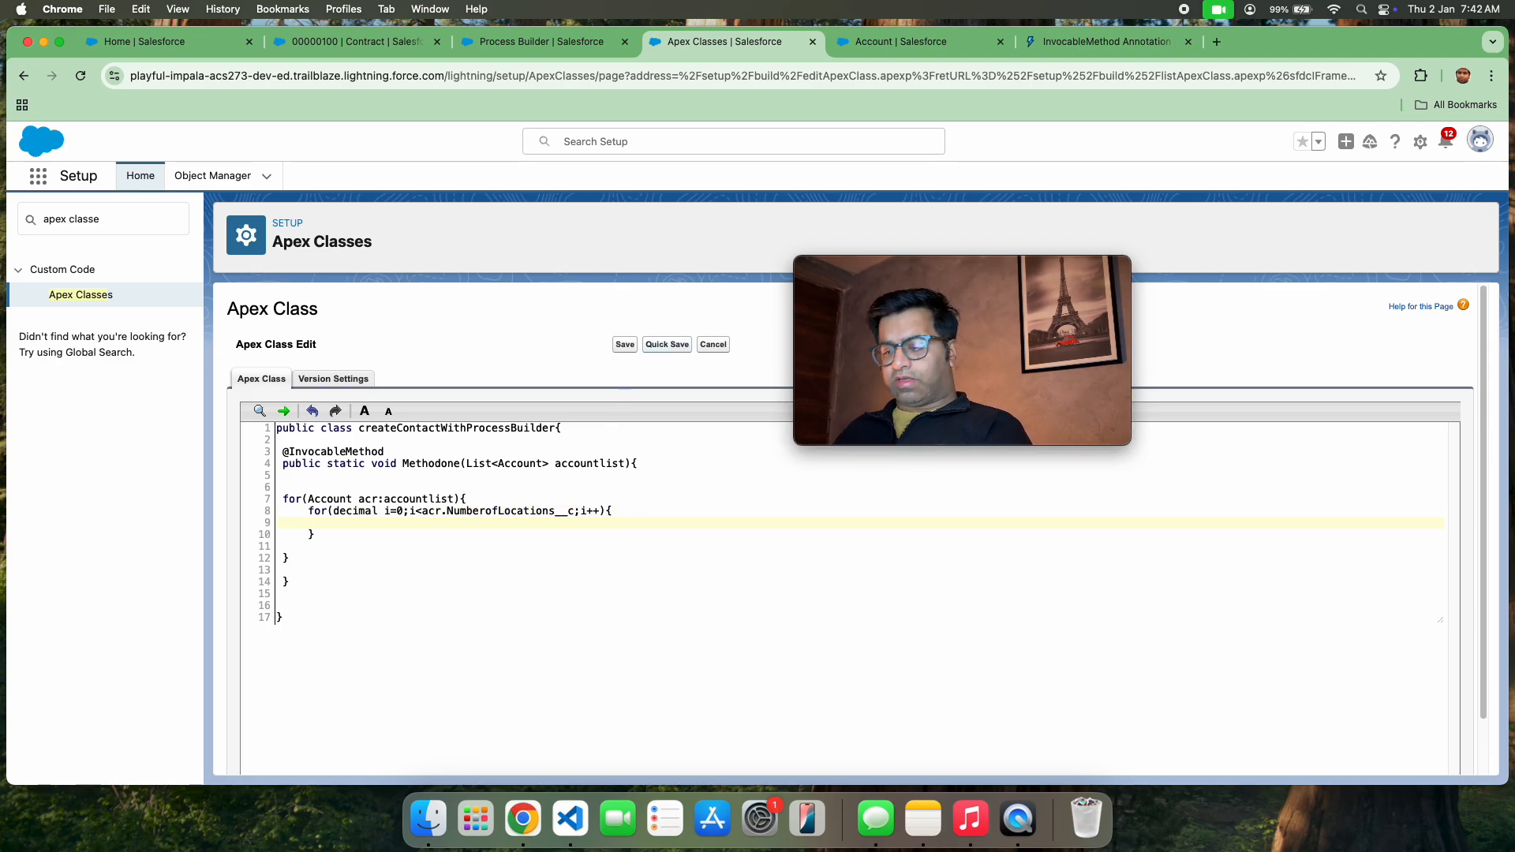
type("Contact")
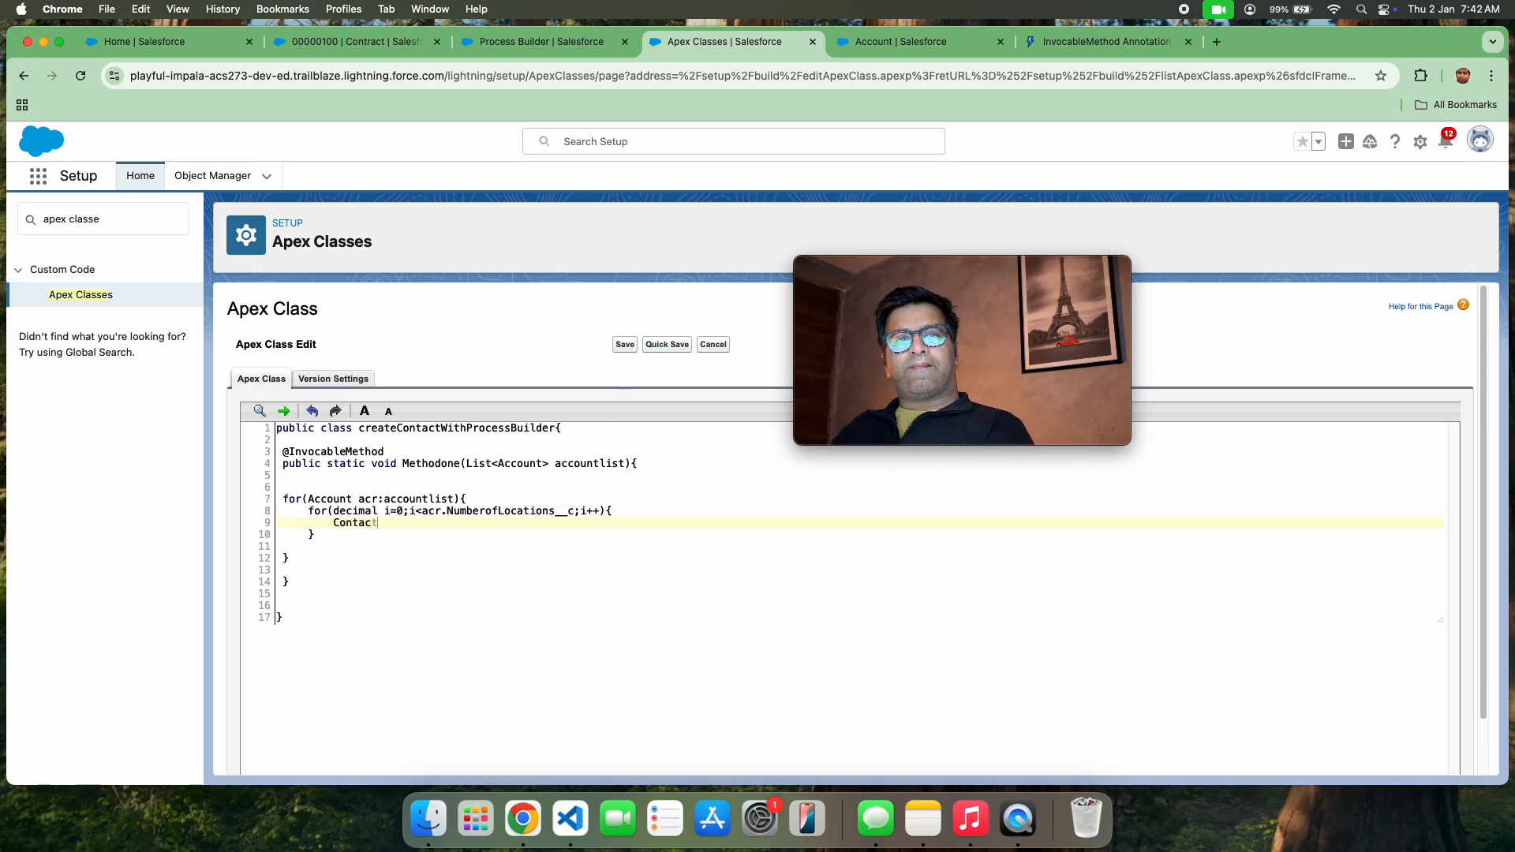
type(" c = n")
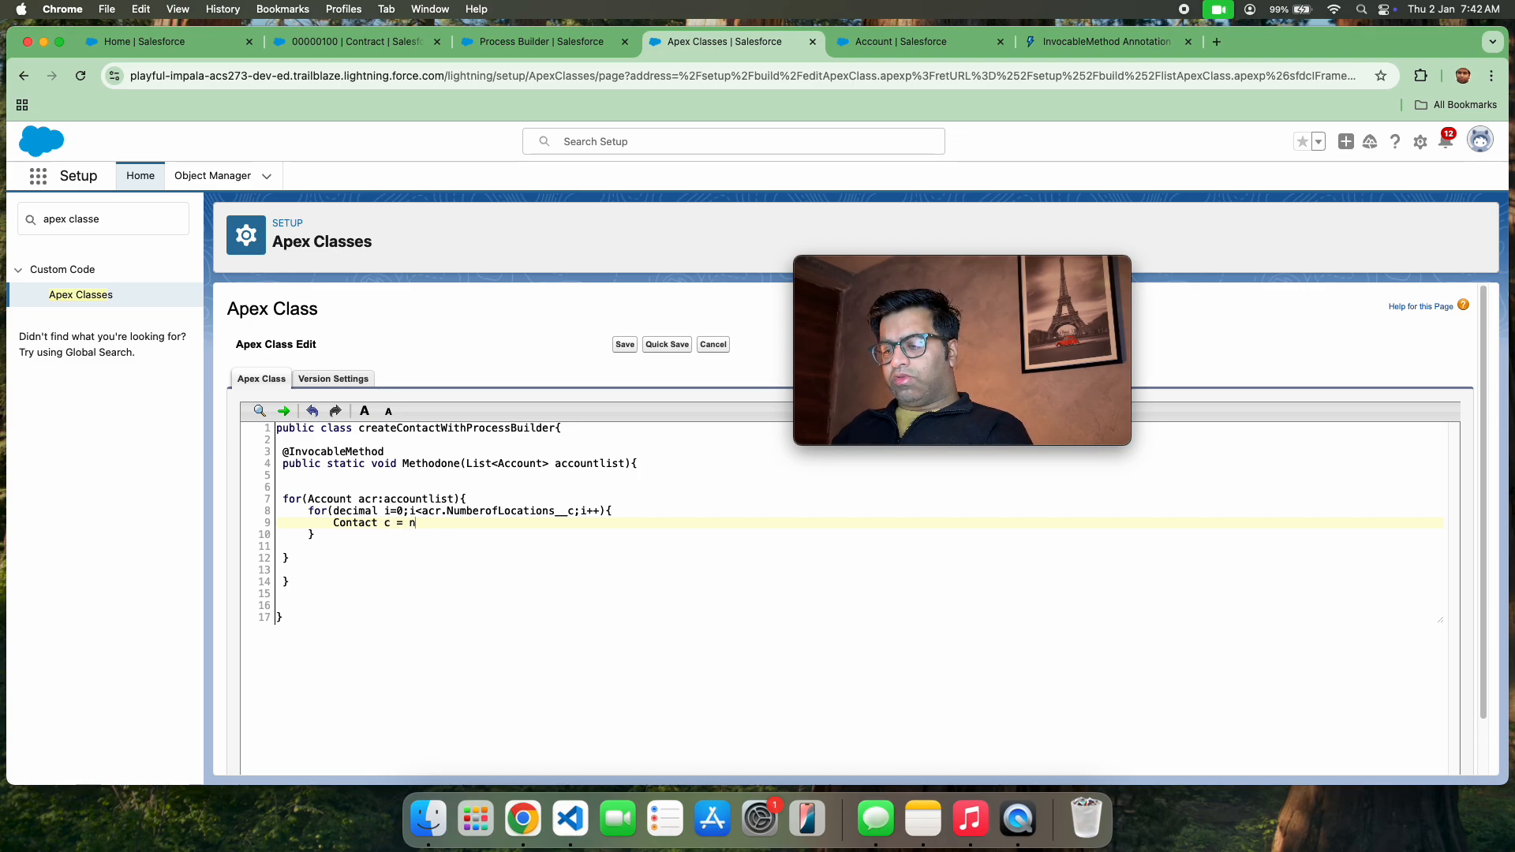
type("ew OC")
key("BackSpace")
key("BackSpace")
type("Cont")
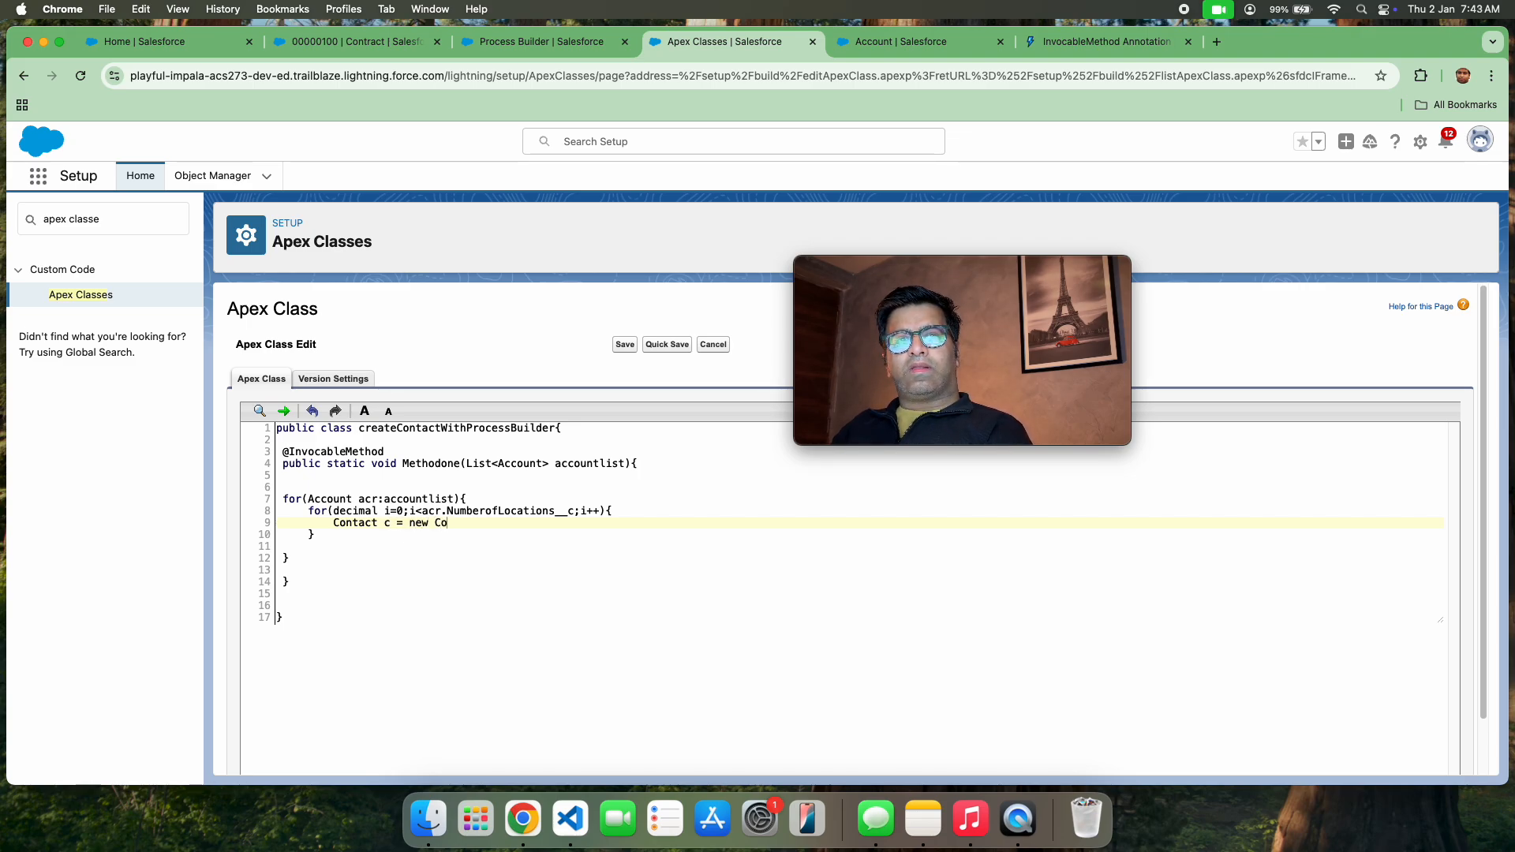
type("act(")
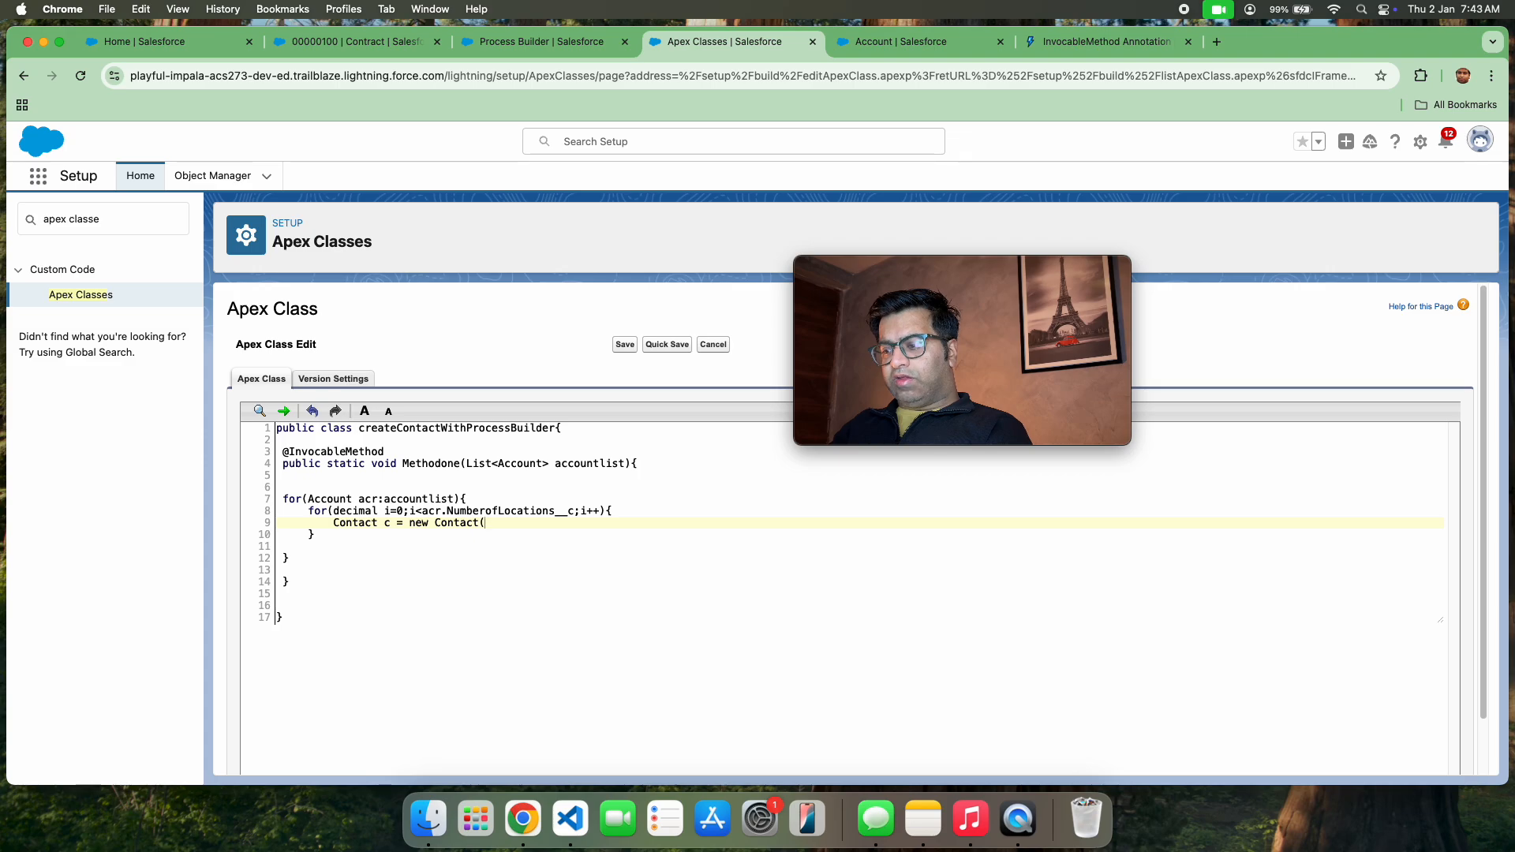
type(");")
On the line below the contact instantiation, assign the last name with c.lastname = acr.name +i;
key("Return")
type("c")
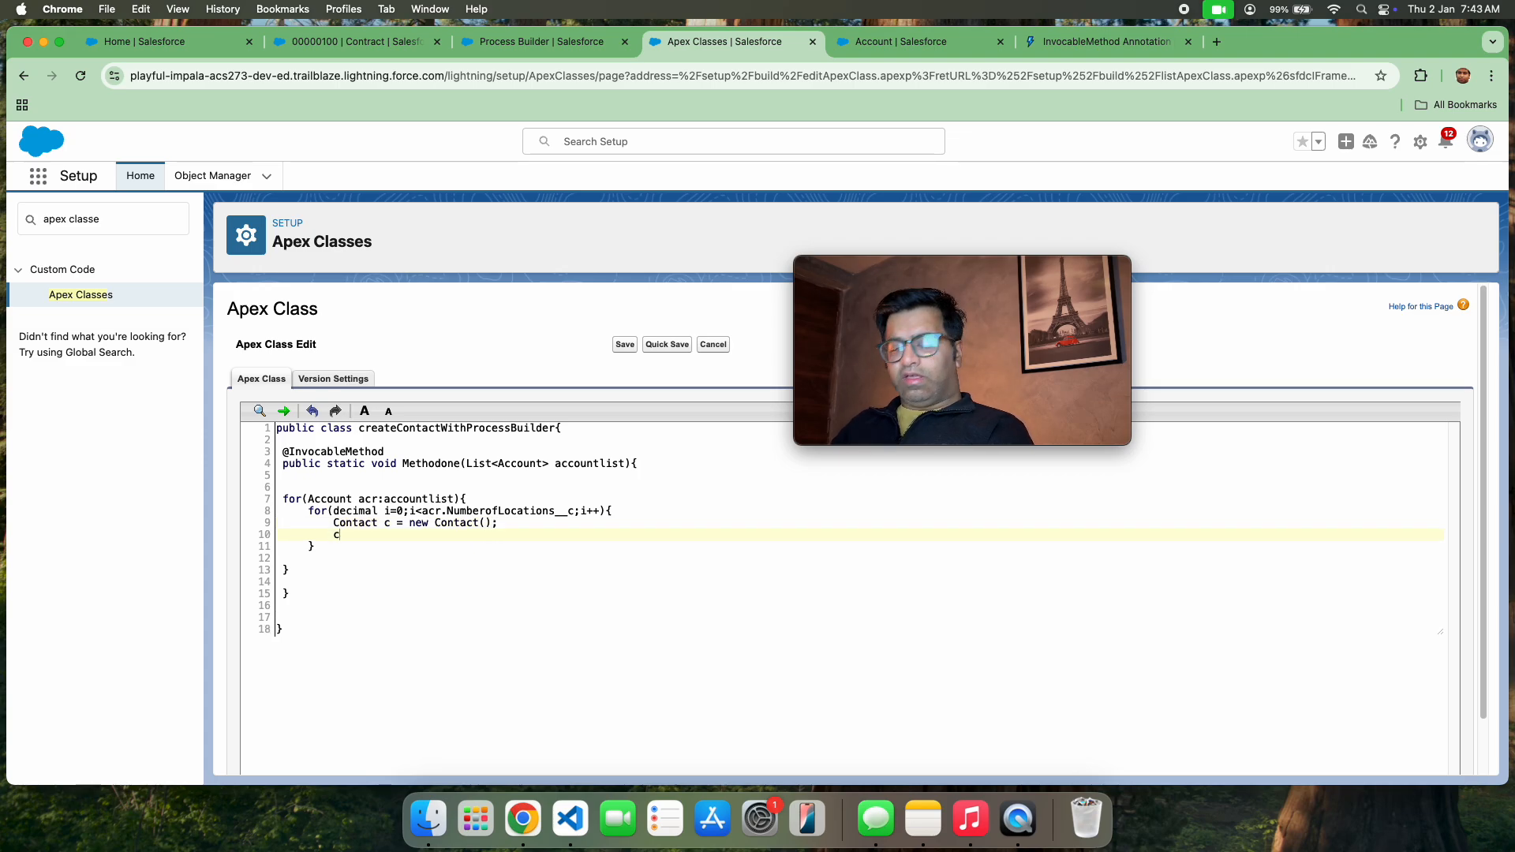
type(".lastname")
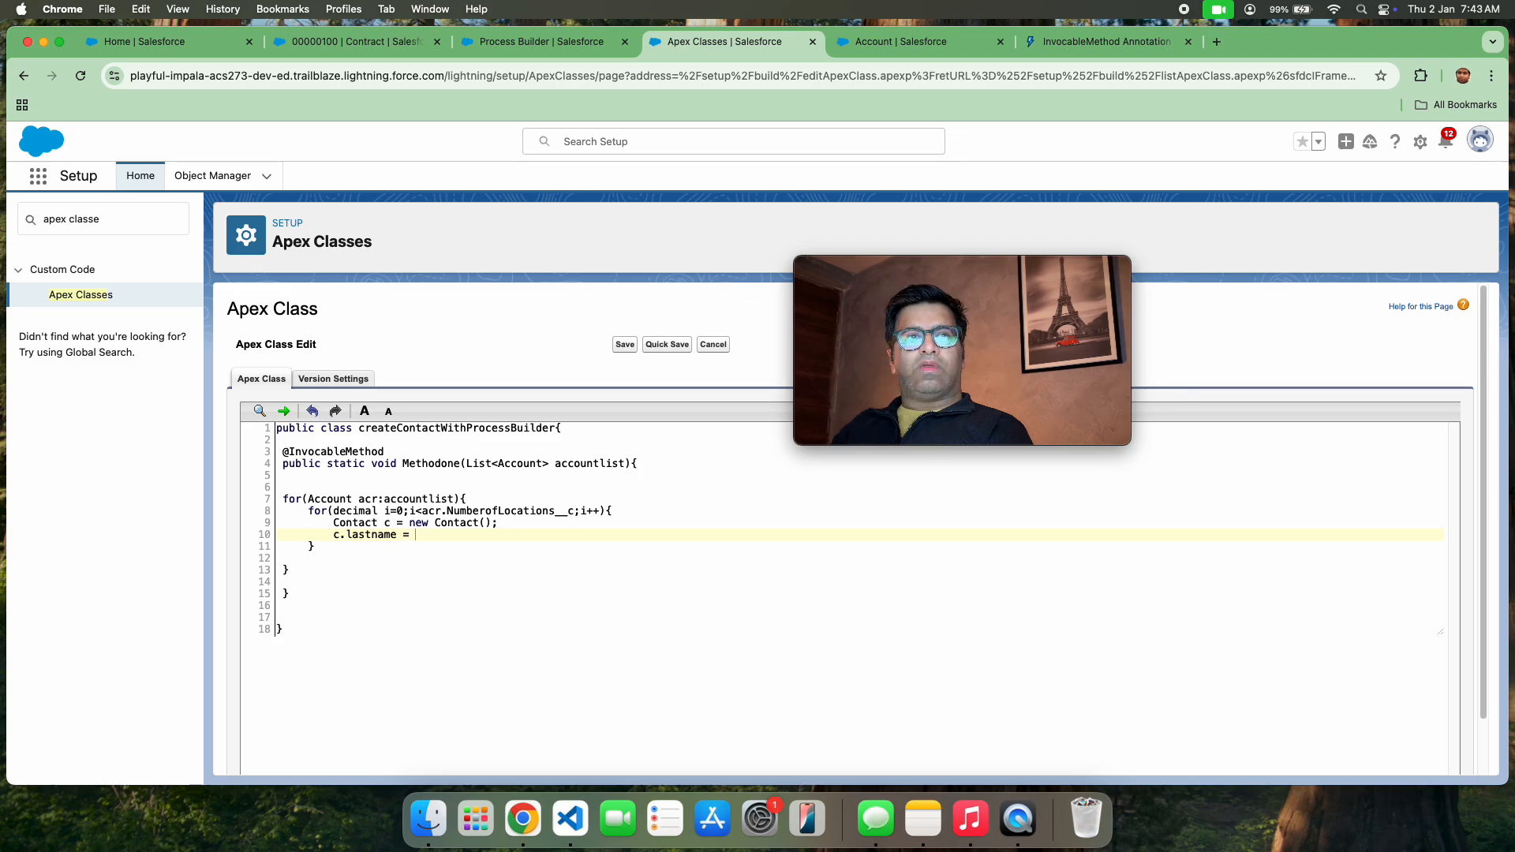
type(" = ")
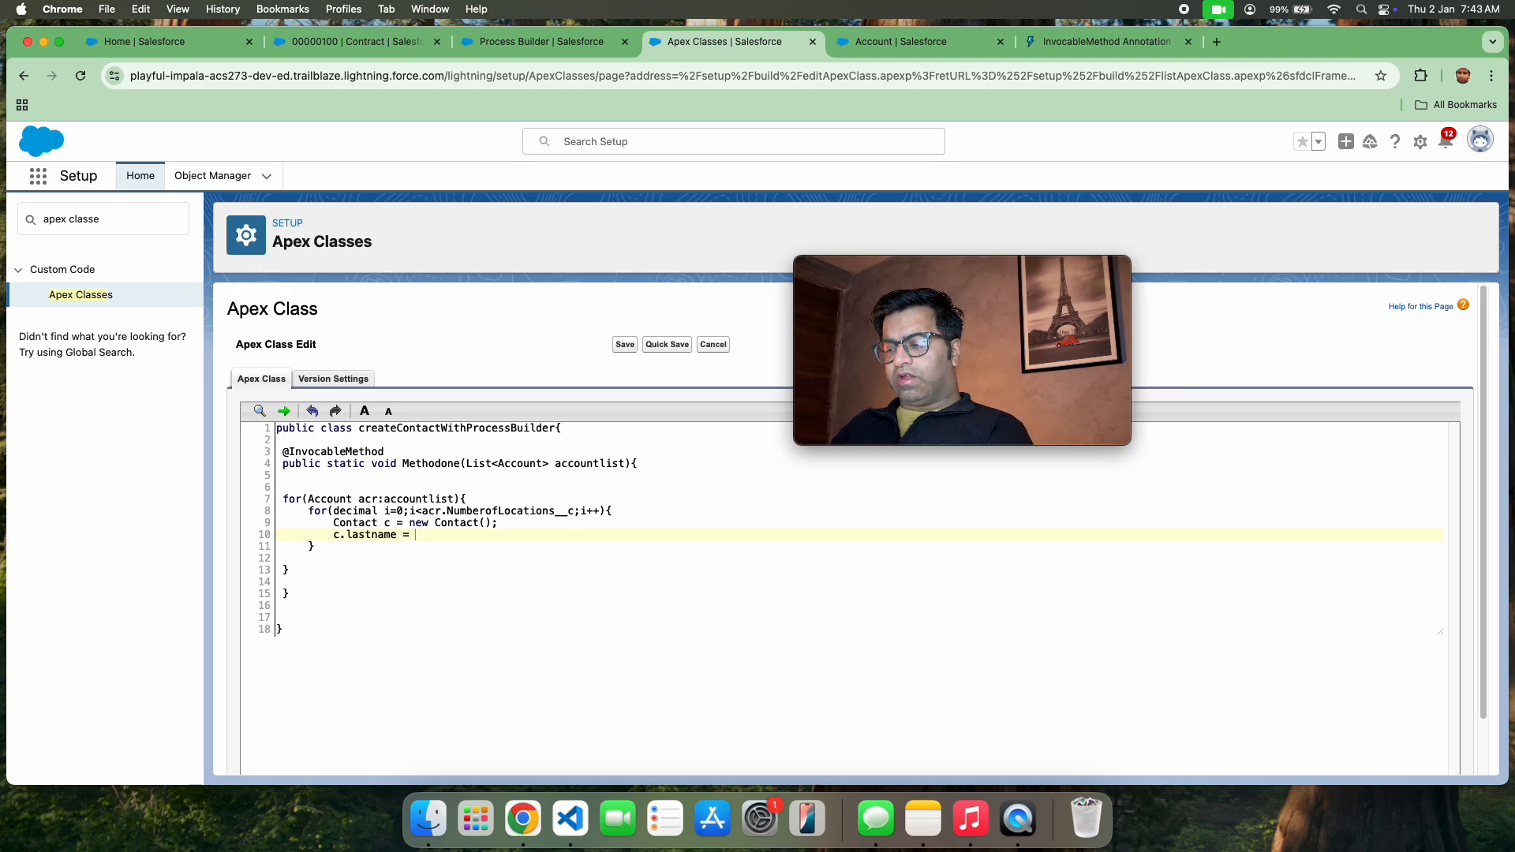
type("acr.")
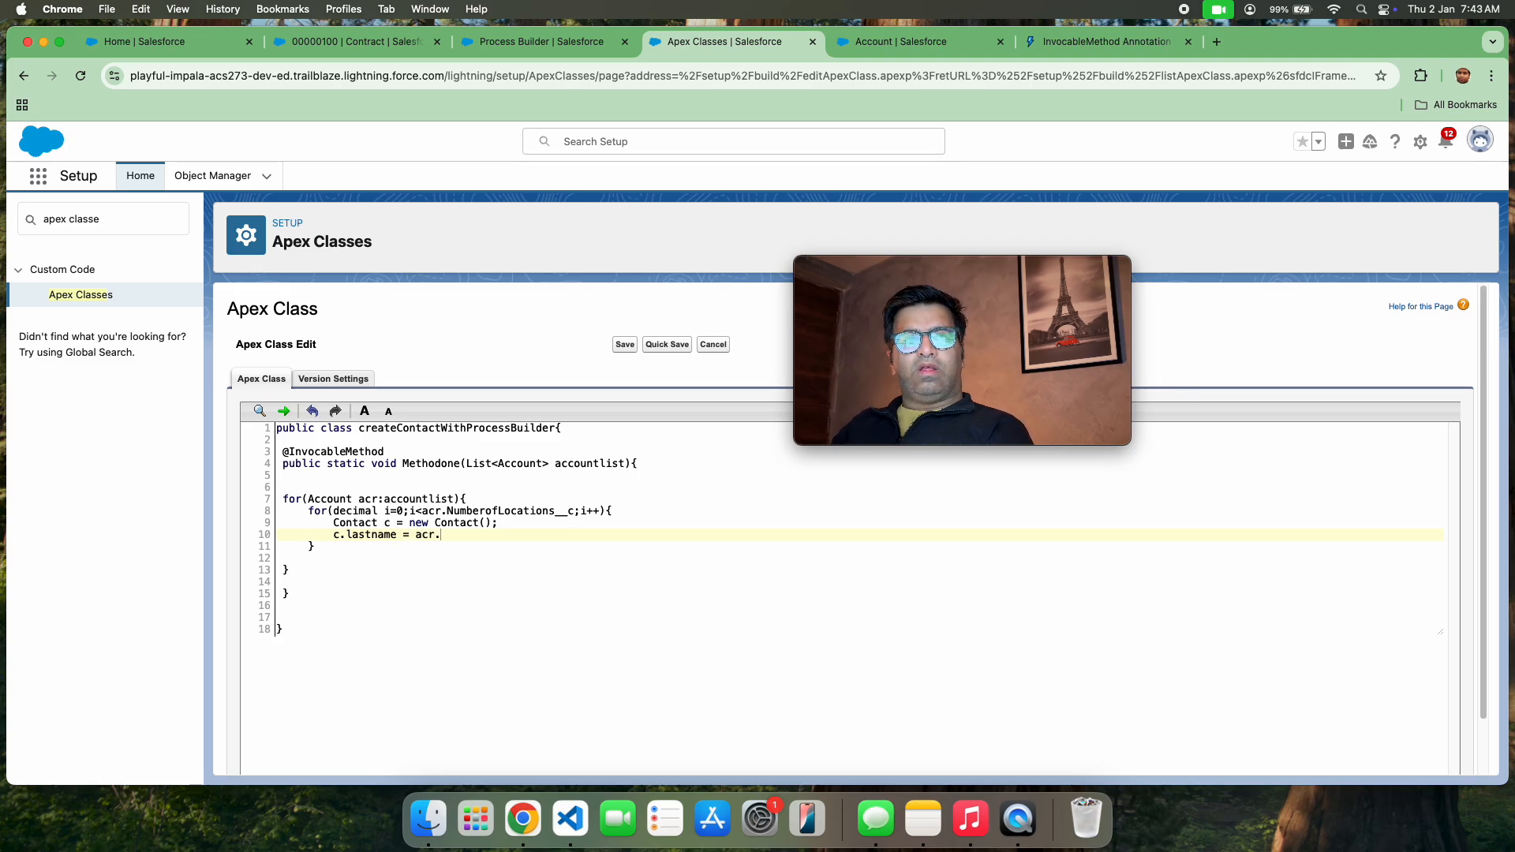
type("name ")
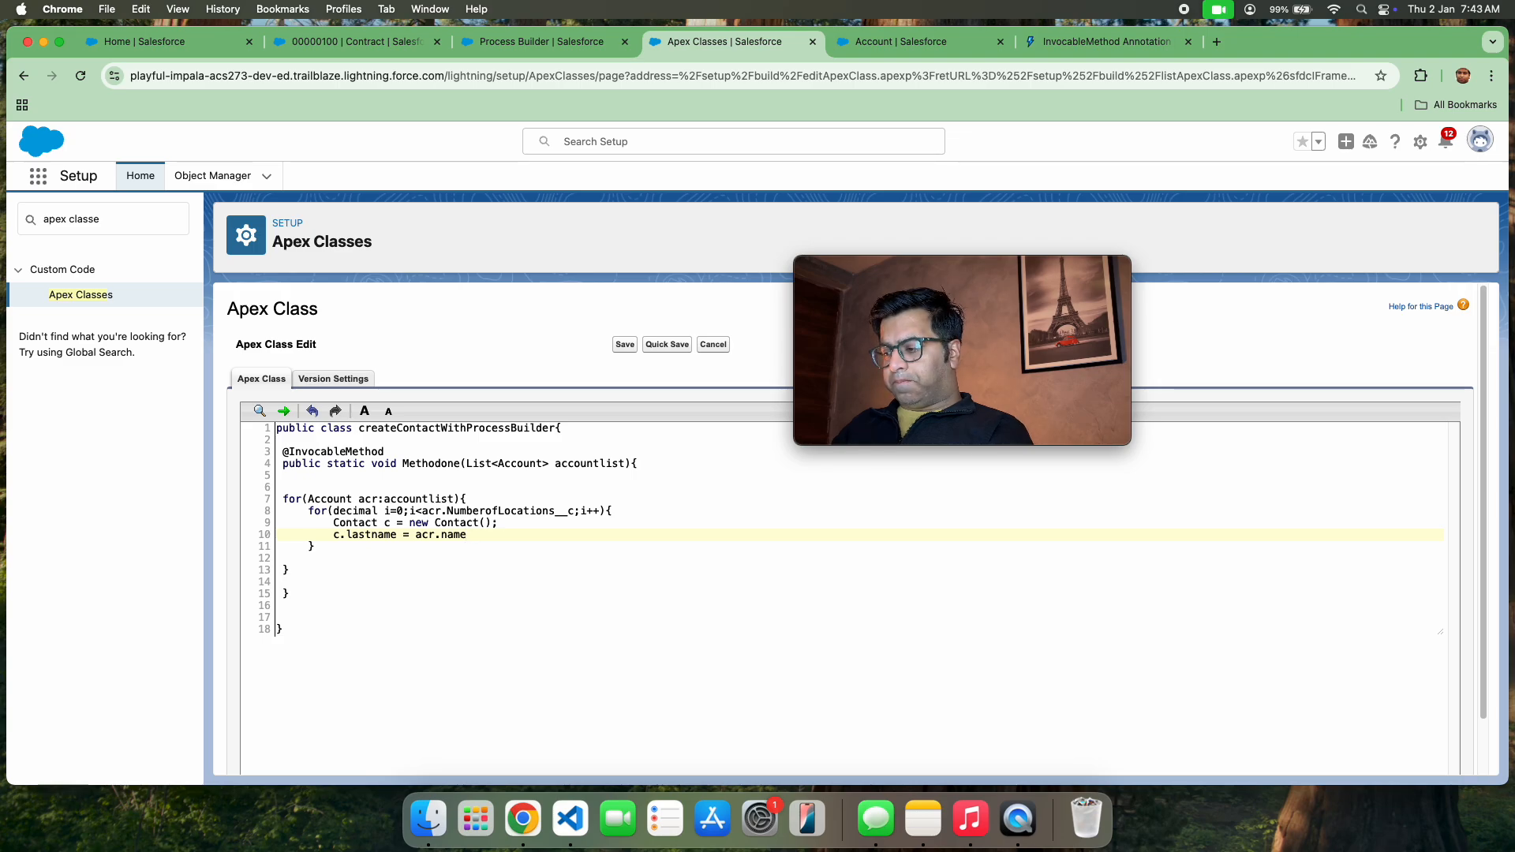
type("+i;")
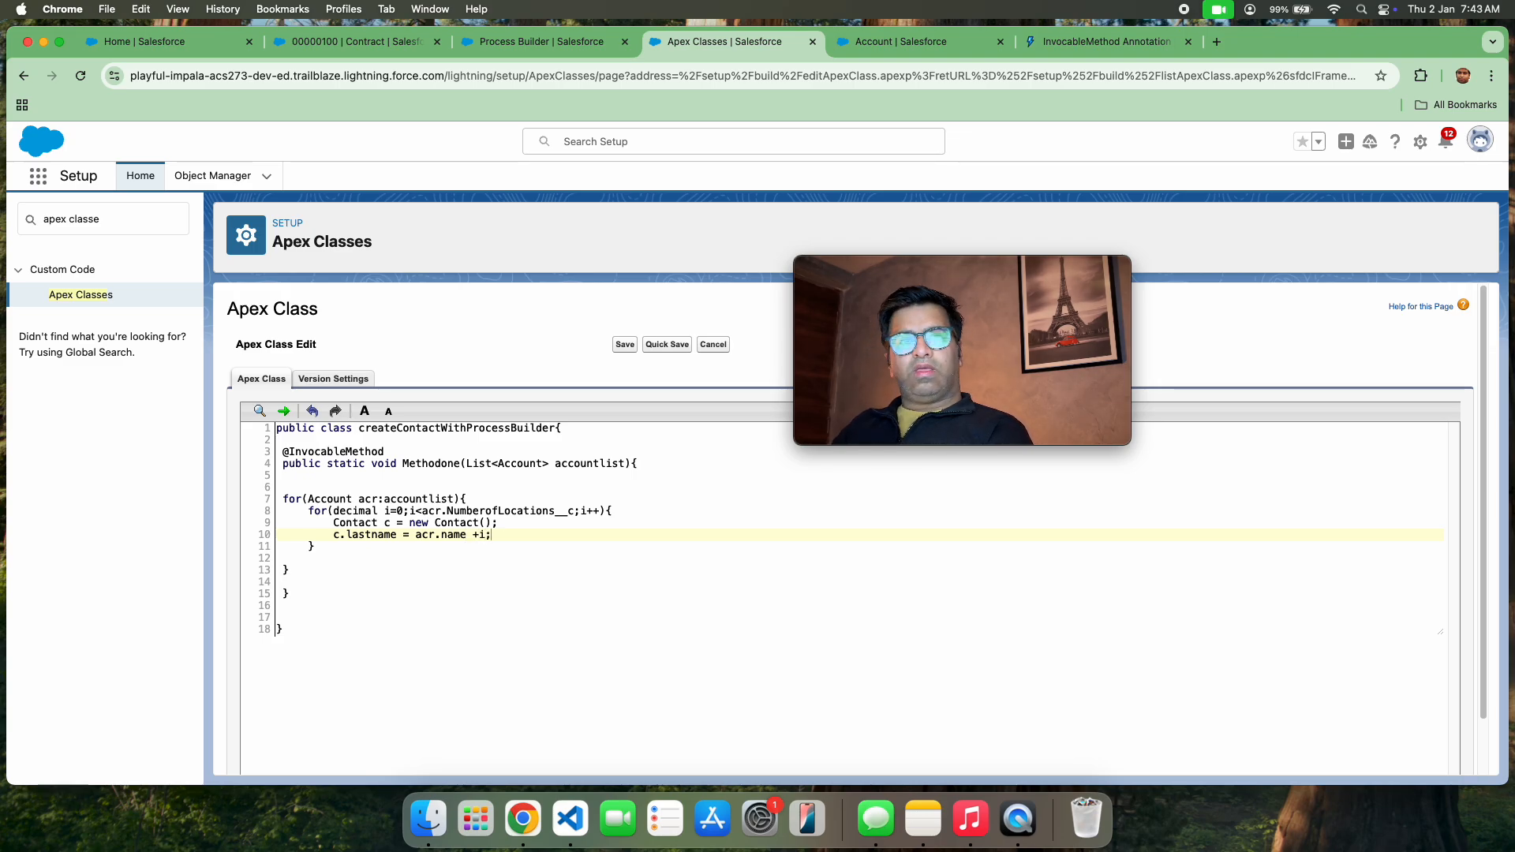
Below the last name assignment, link the contact to its account with c.accountid = acr.id; and add an empty line
key("Return")
type("c")
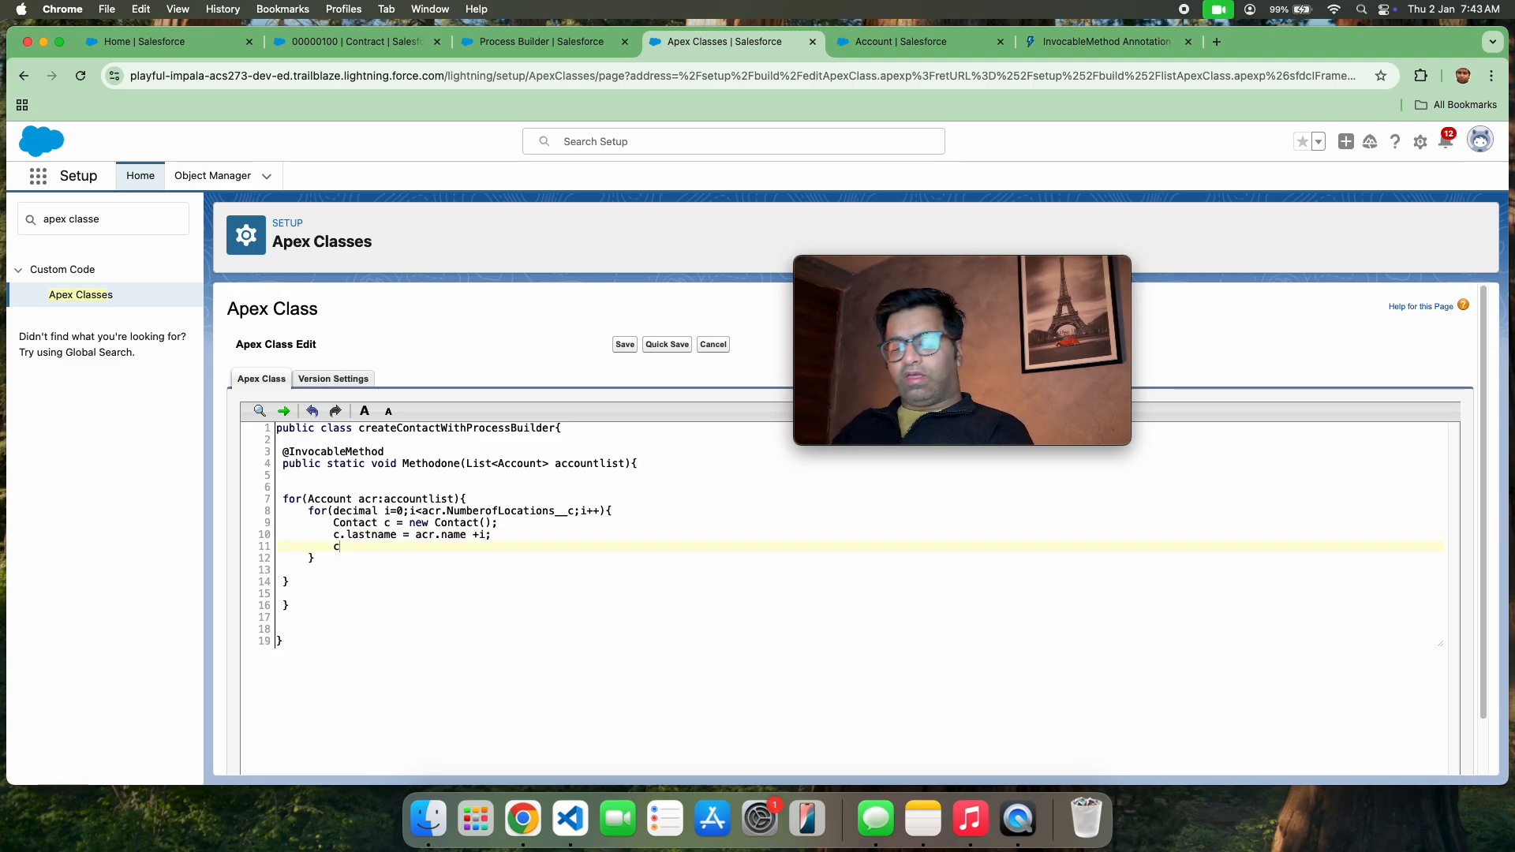
type(".accountifd")
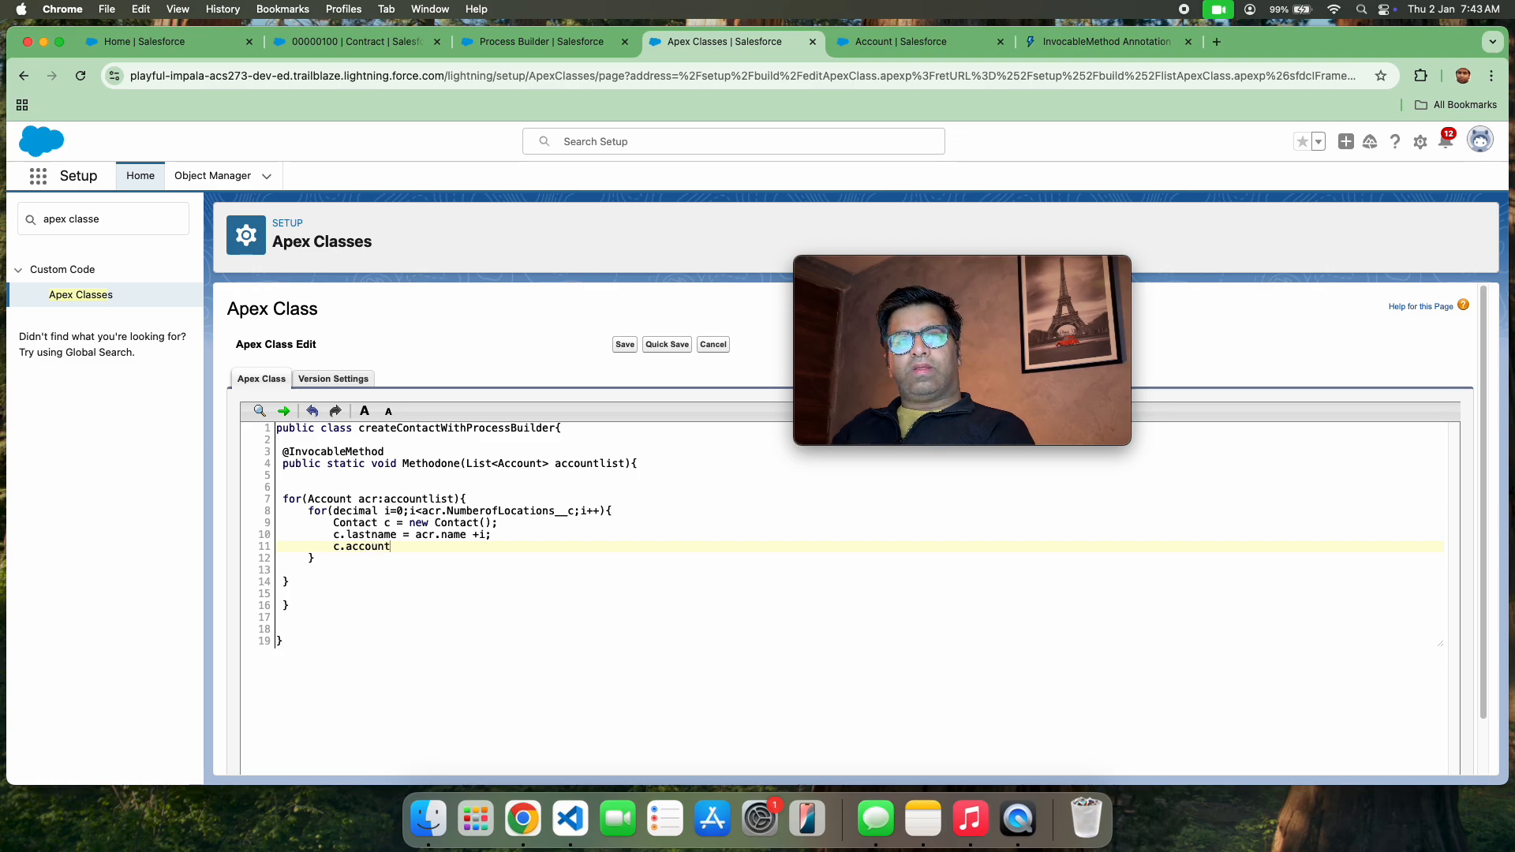
key("BackSpace")
type("d")
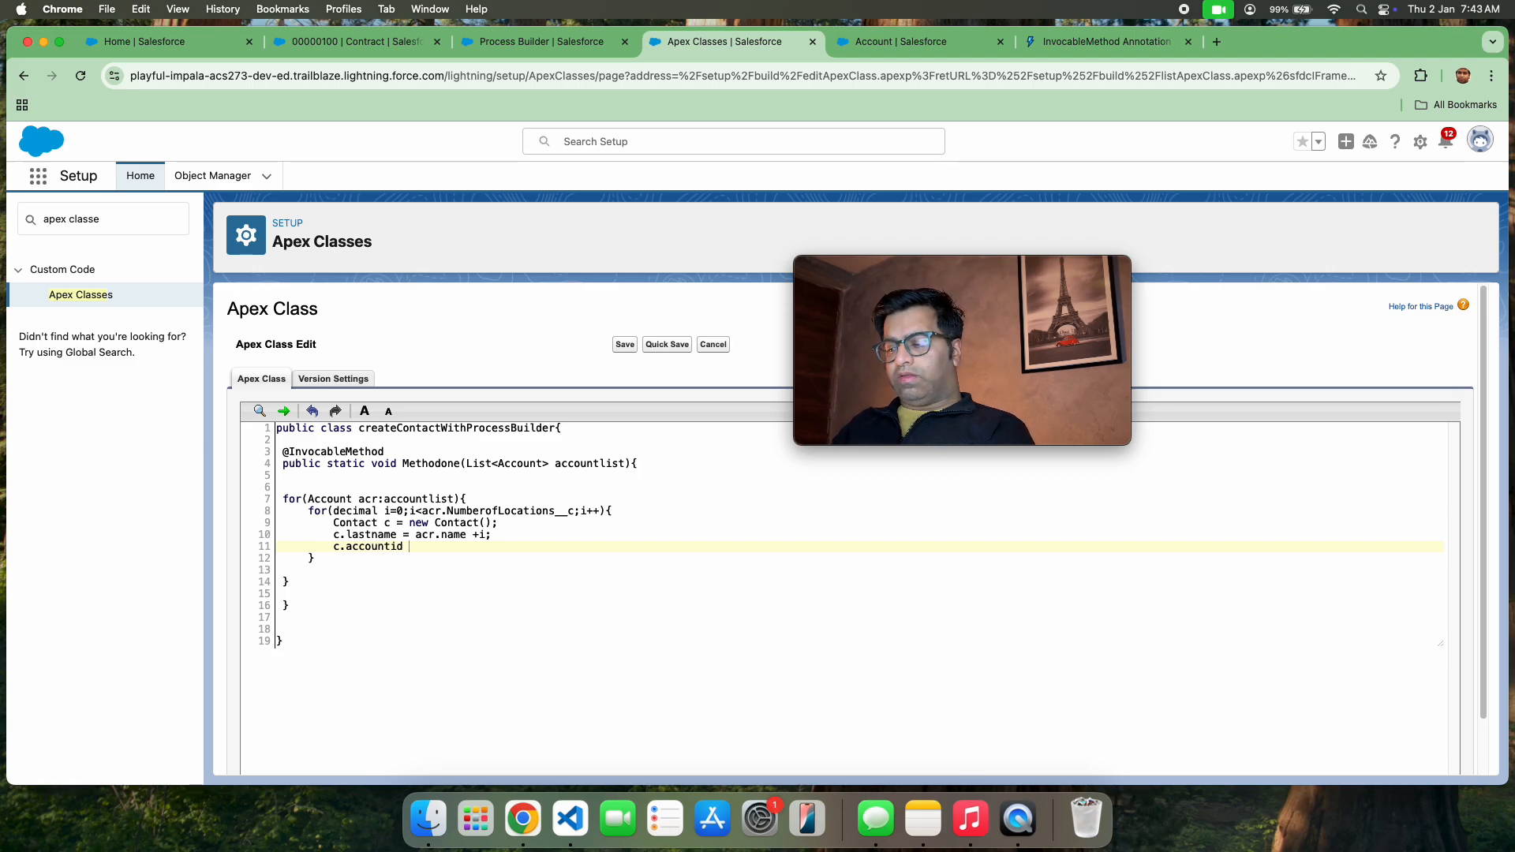
type(" = acr")
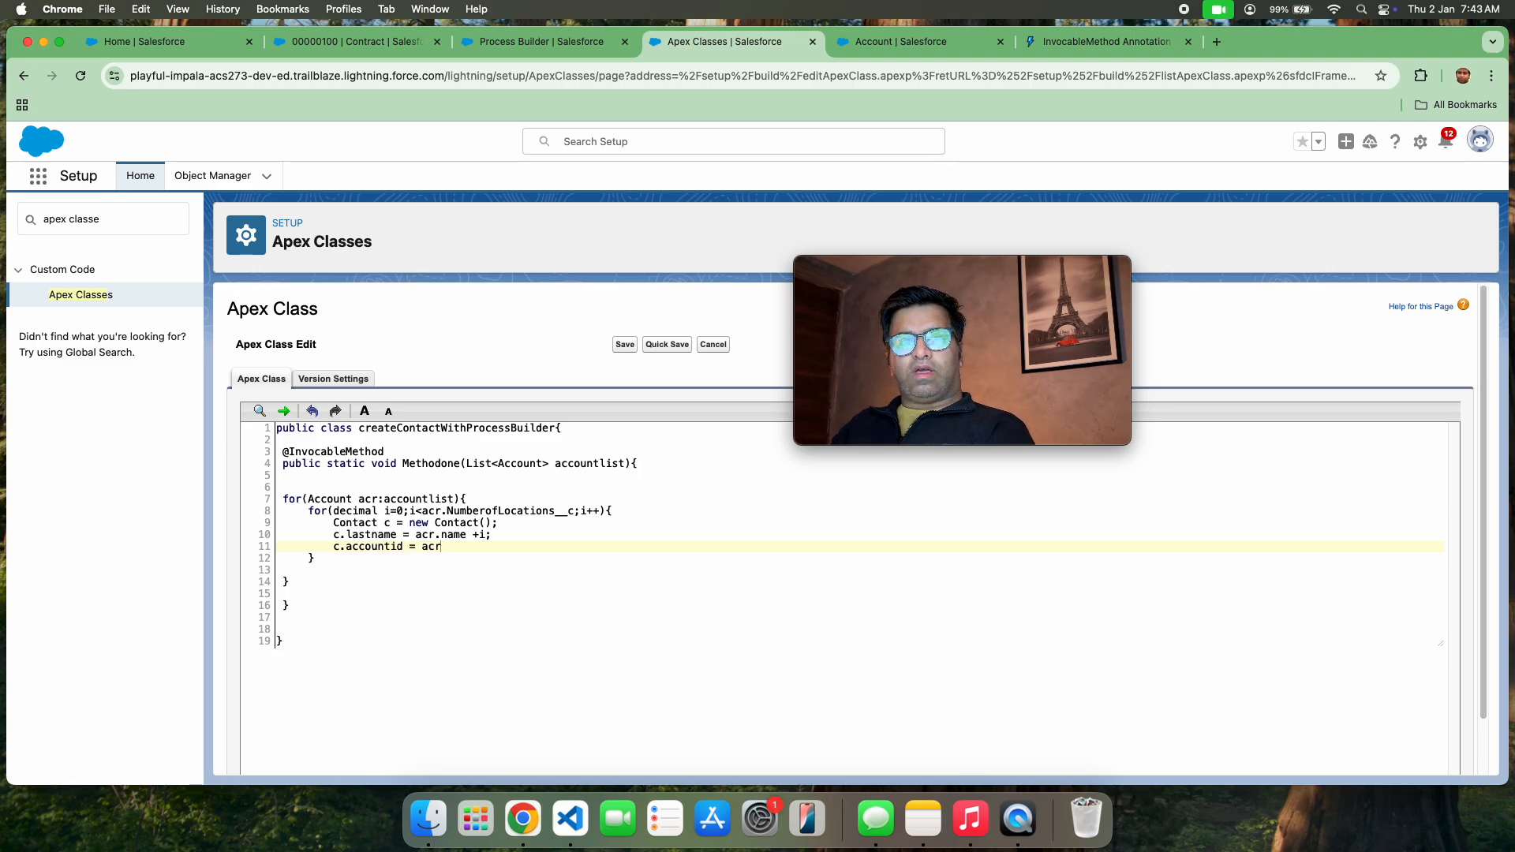
type(".id;")
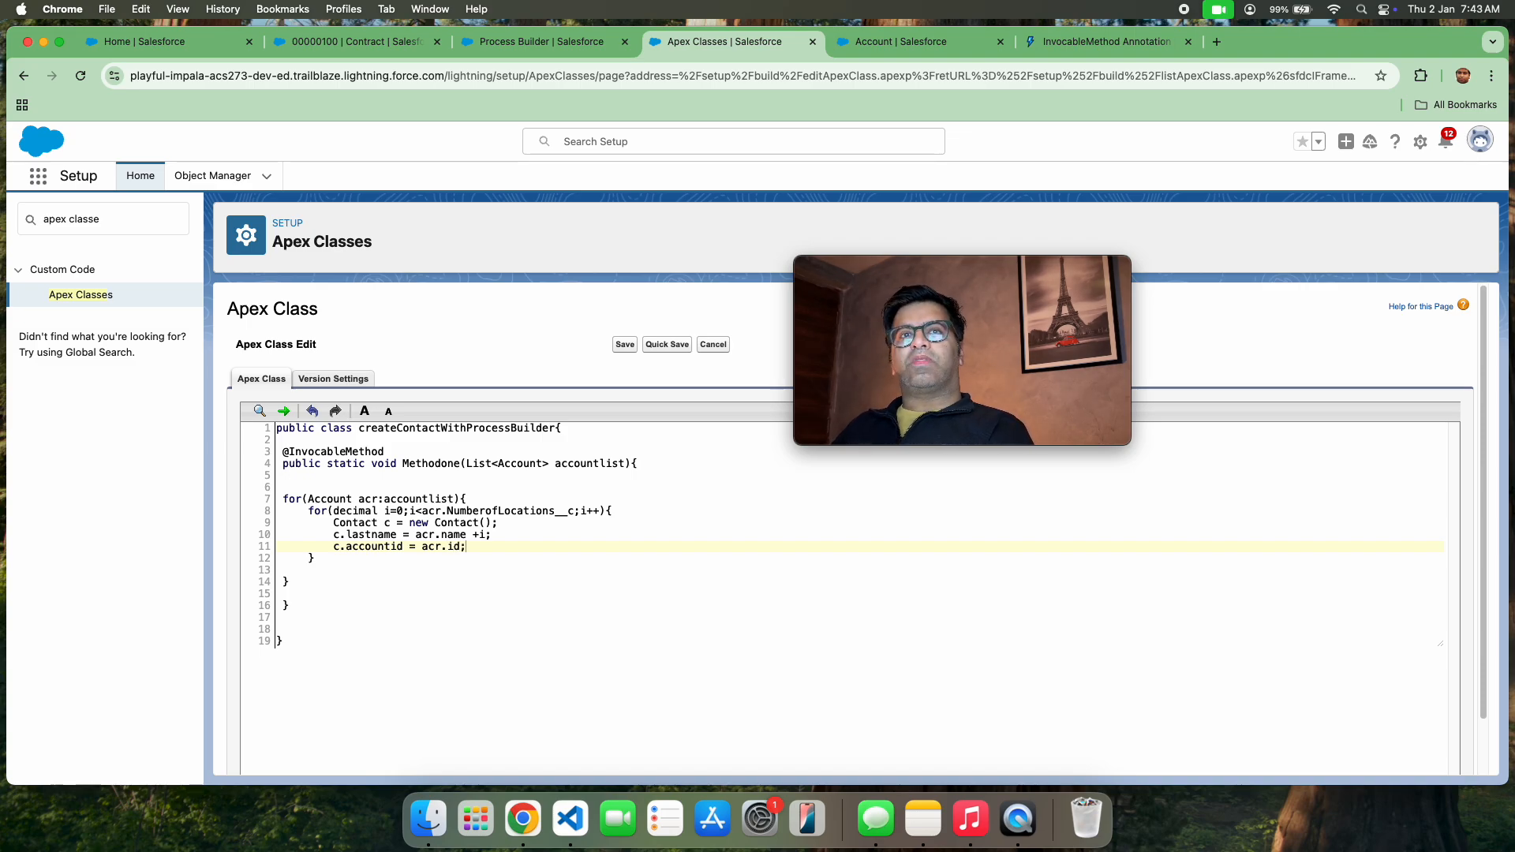
key("Return")
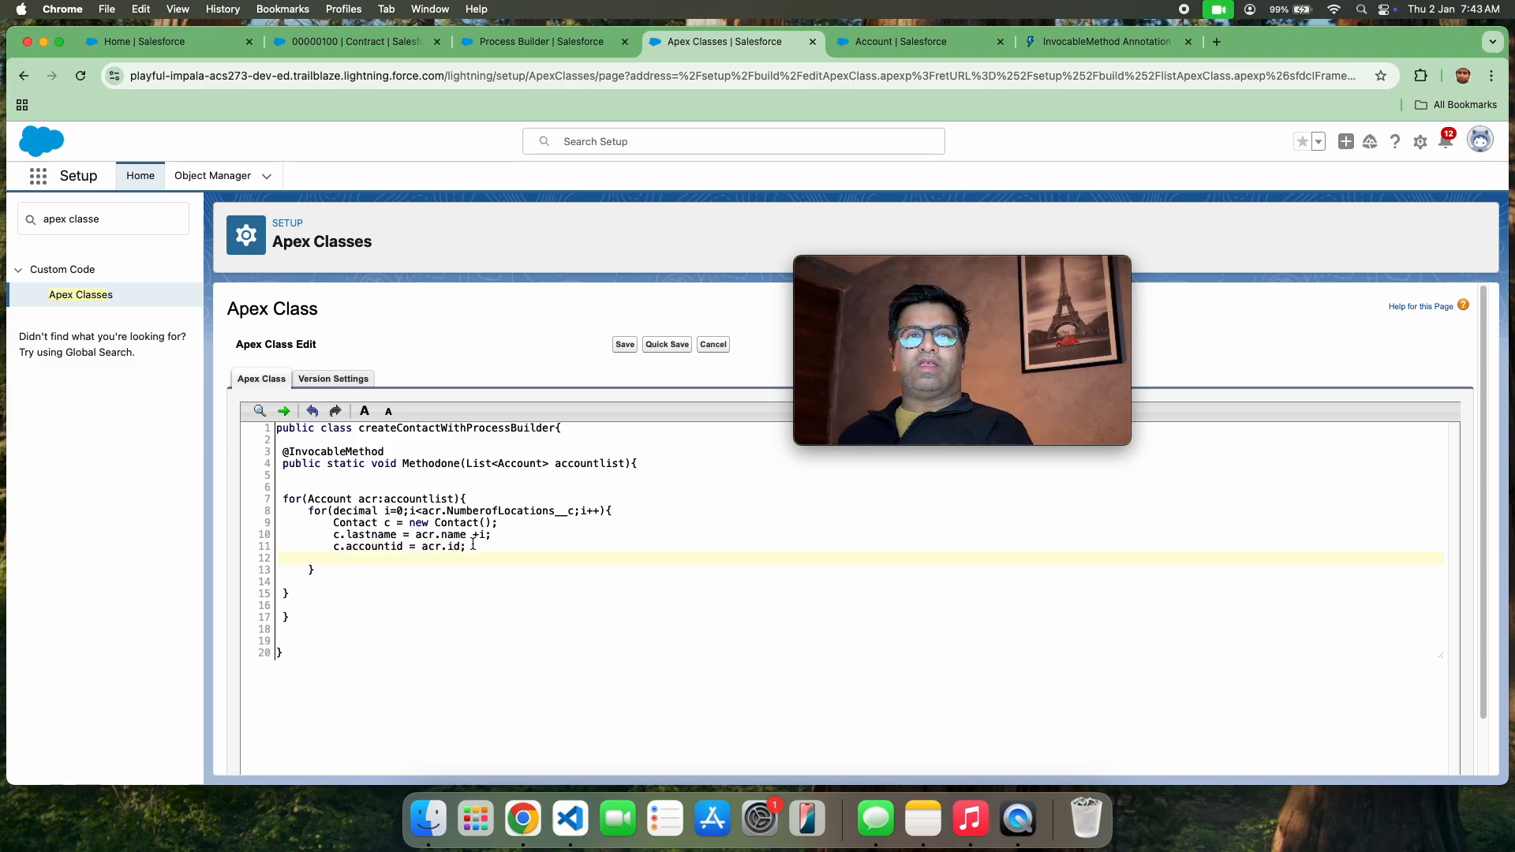
Above the account loop, declare a List<Contact> variable named updatedconList, set off by blank lines
left_click(356, 476)
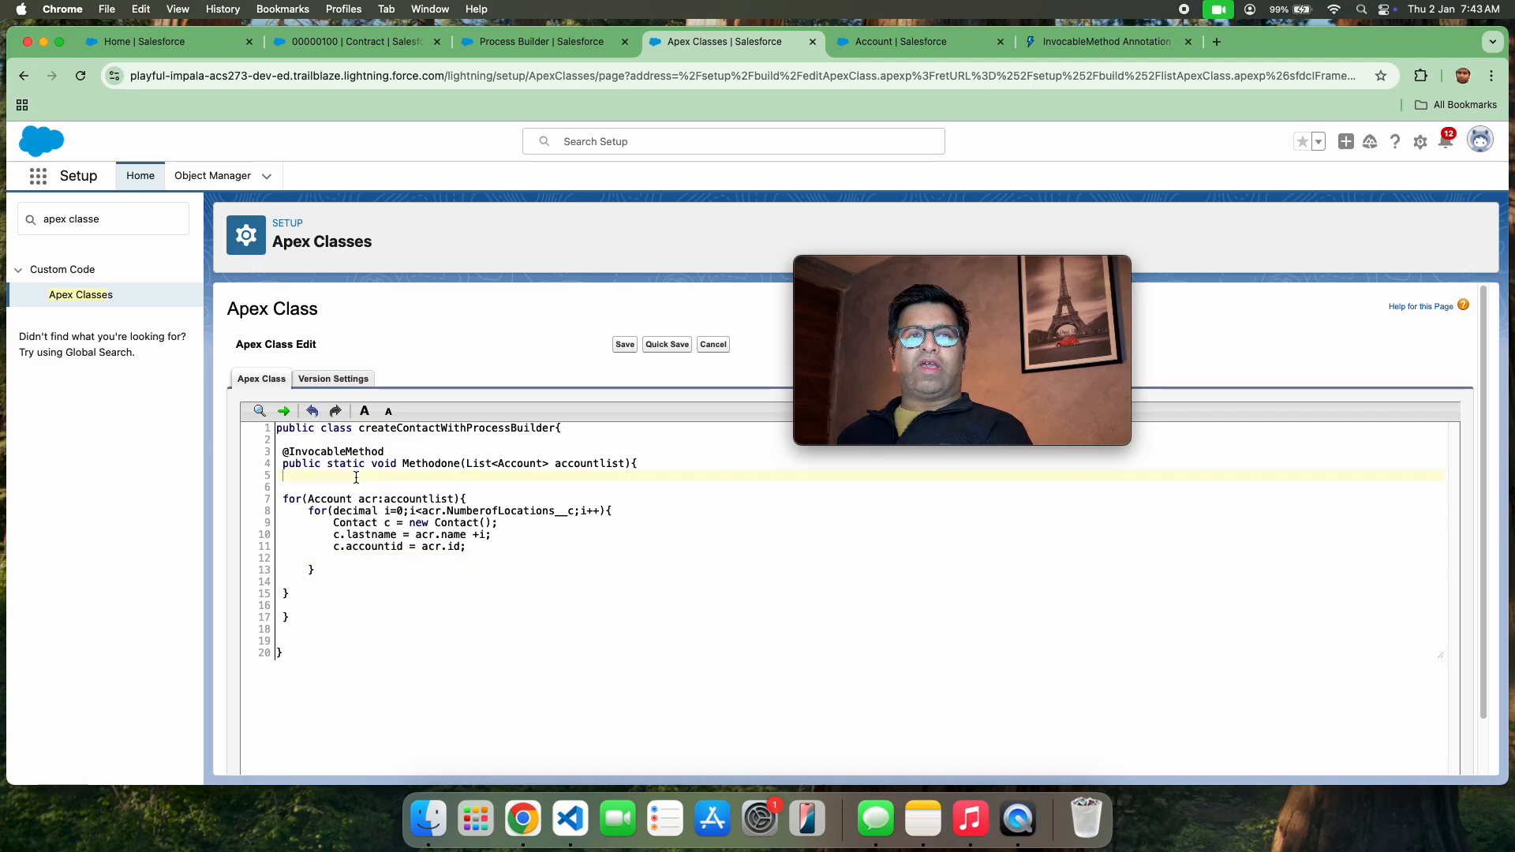
key("Return")
key("Return")
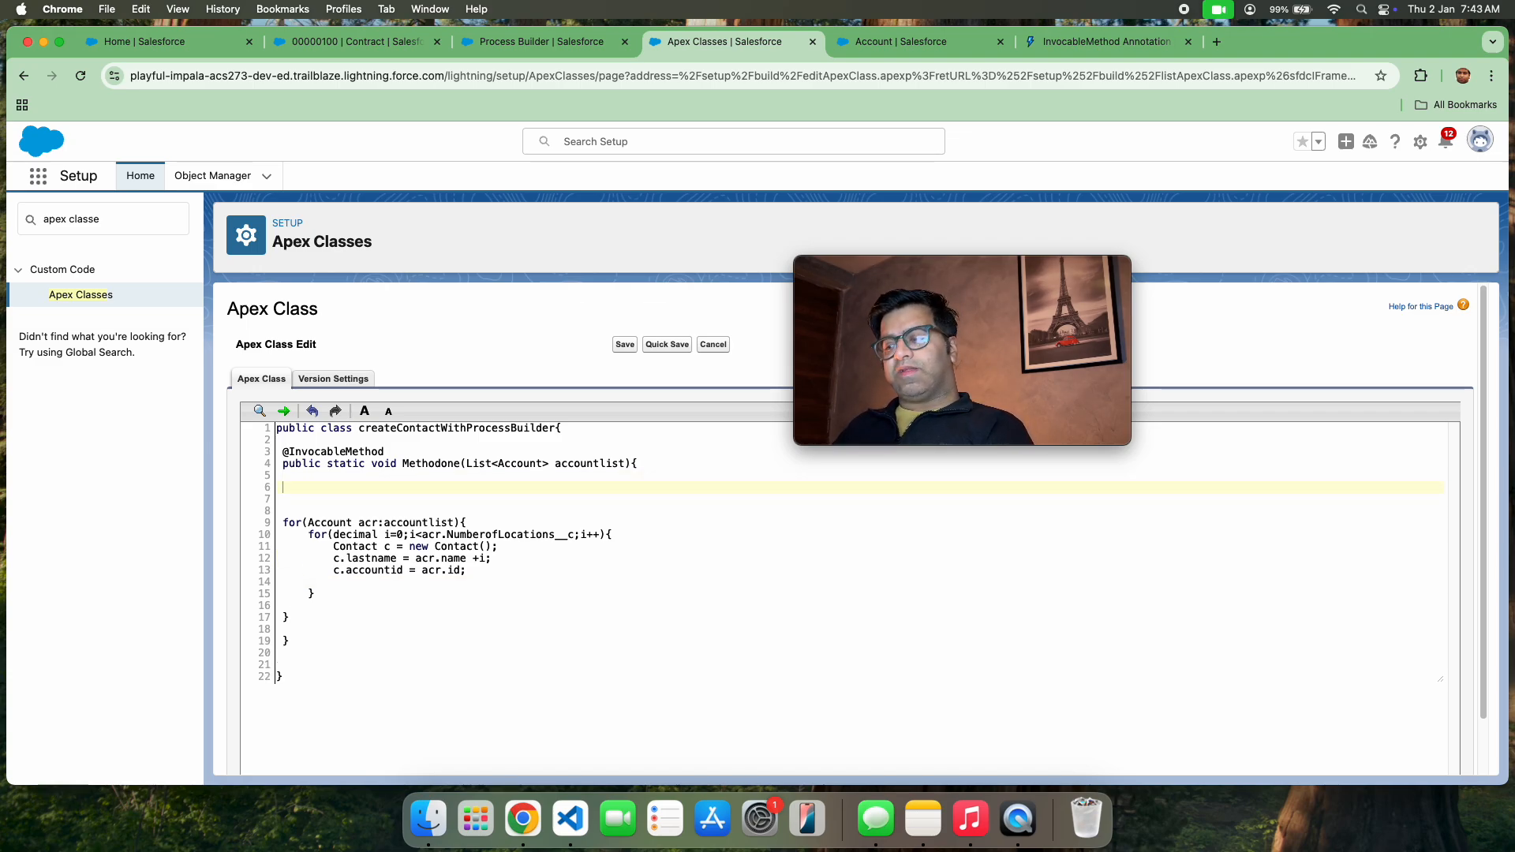
type("List")
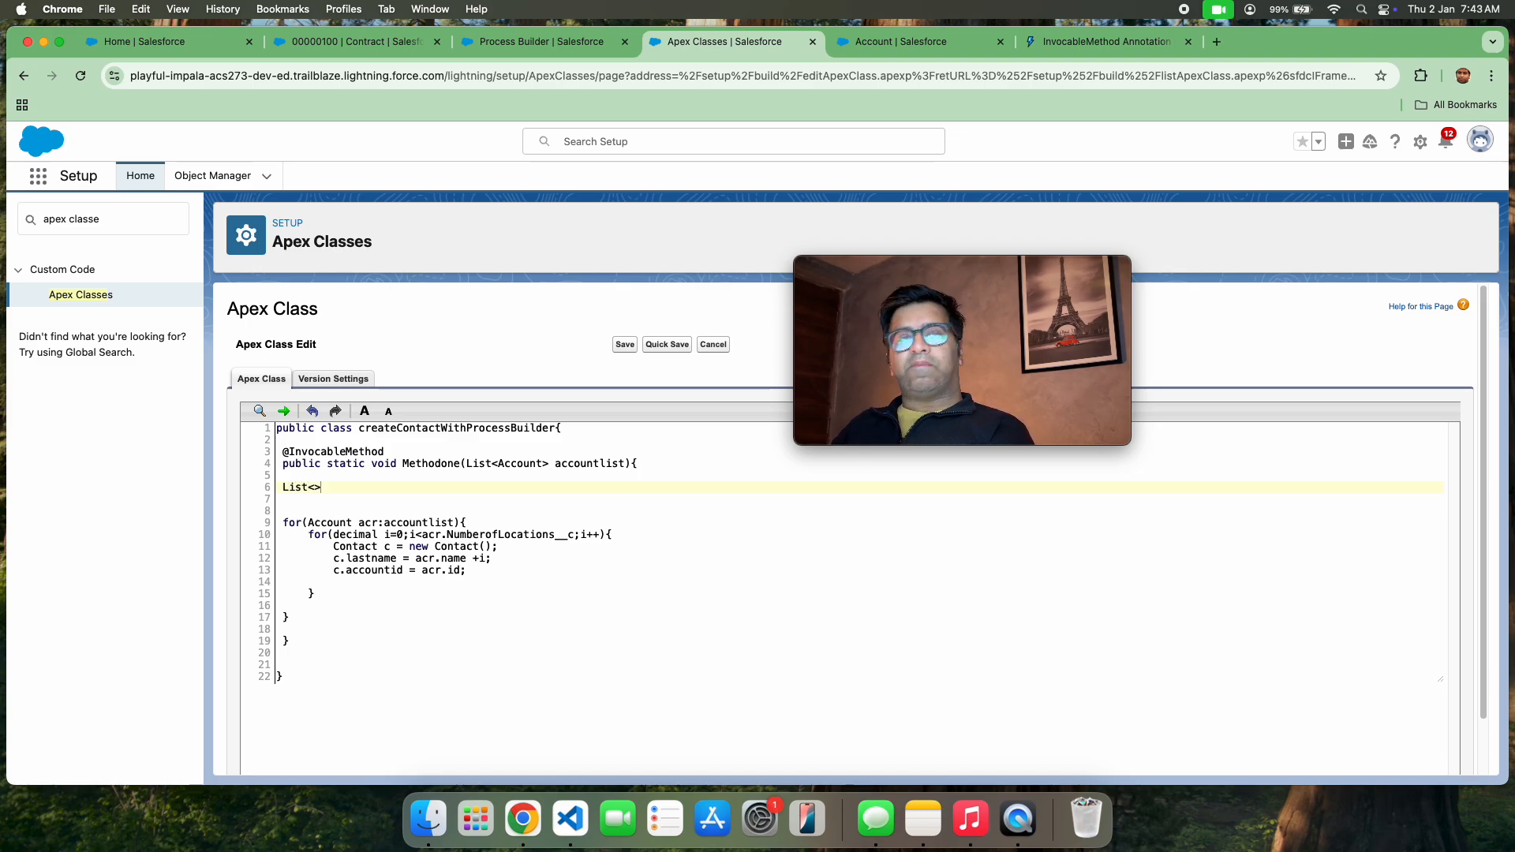
type("<Contact")
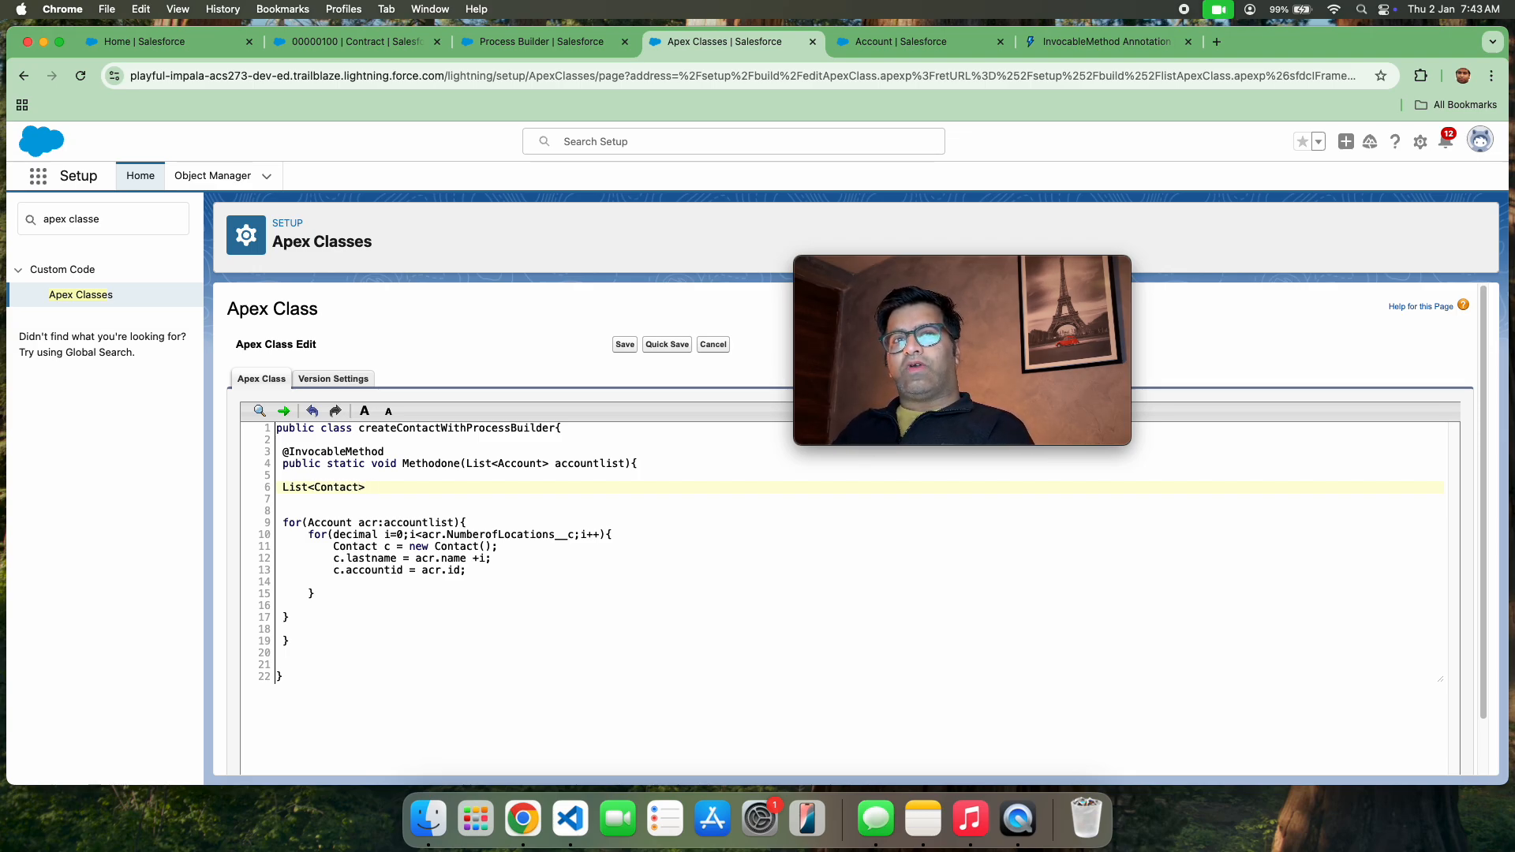
type("cx")
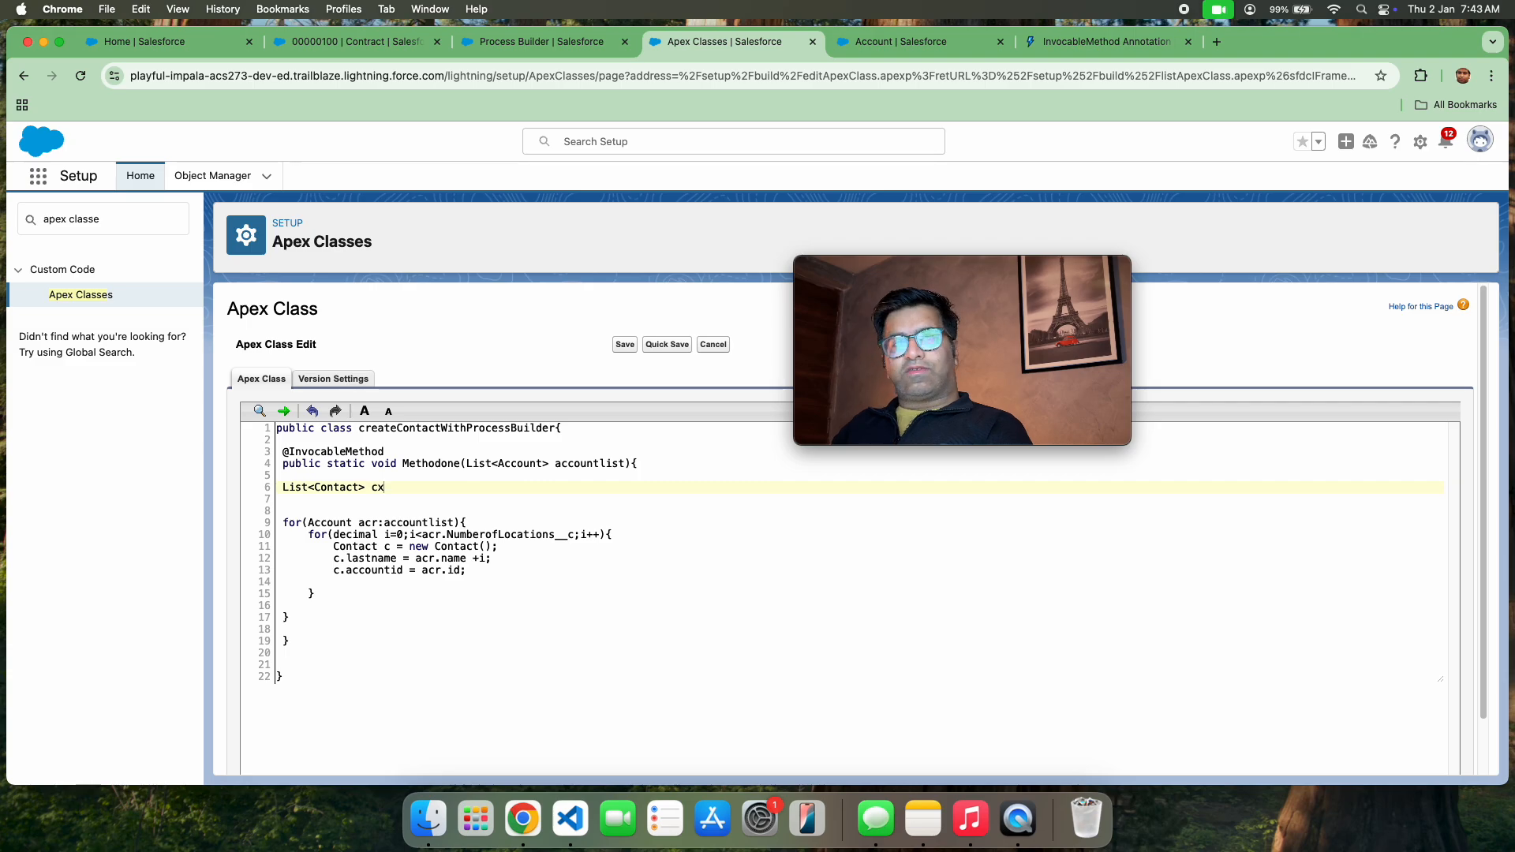
key("BackSpace")
key("BackSpace")
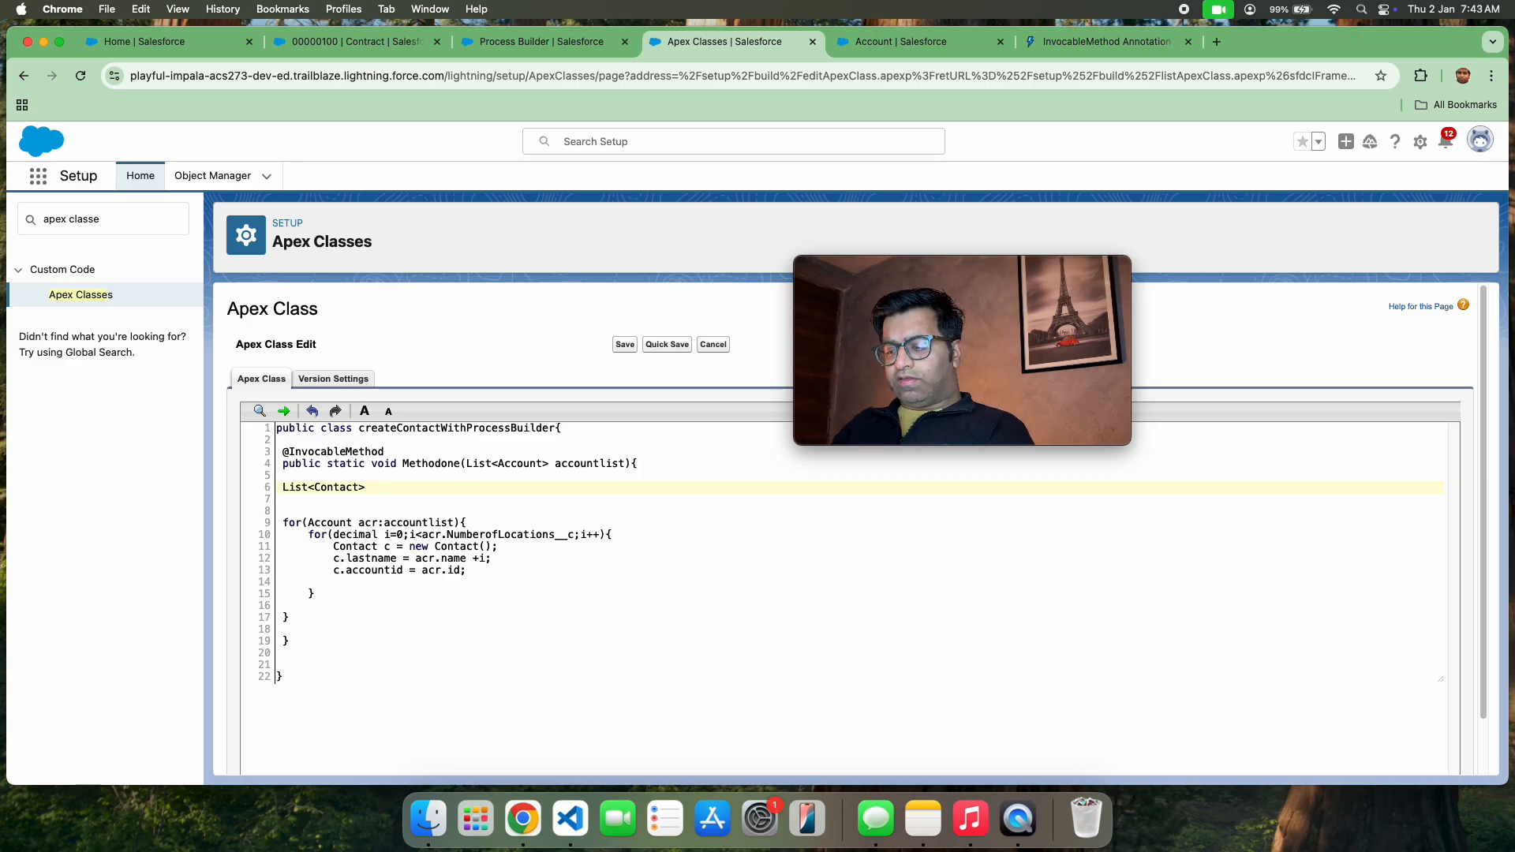
type("updat")
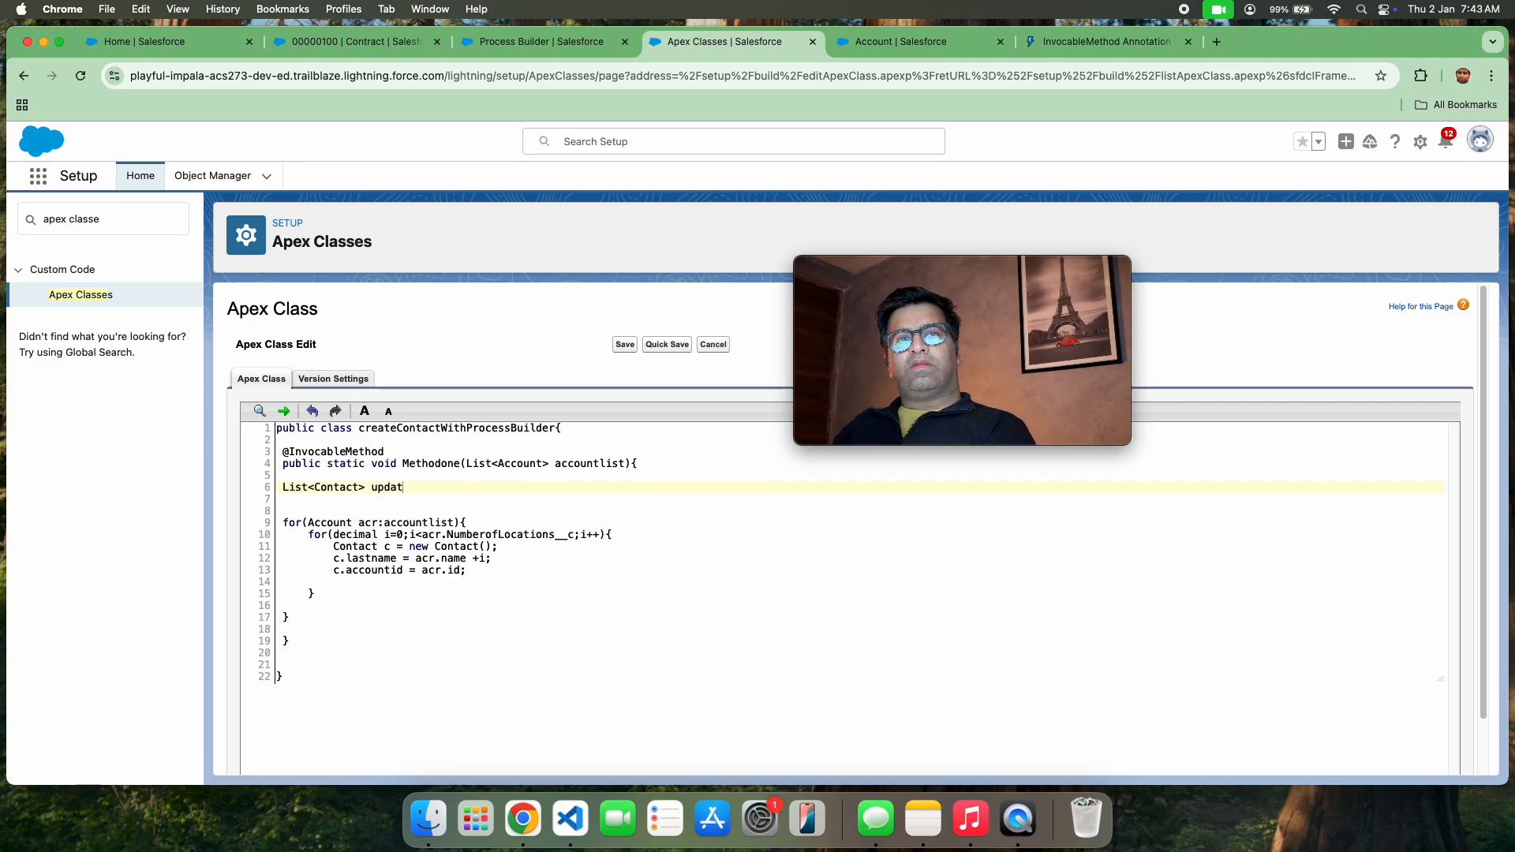
type("ed ")
type("onList")
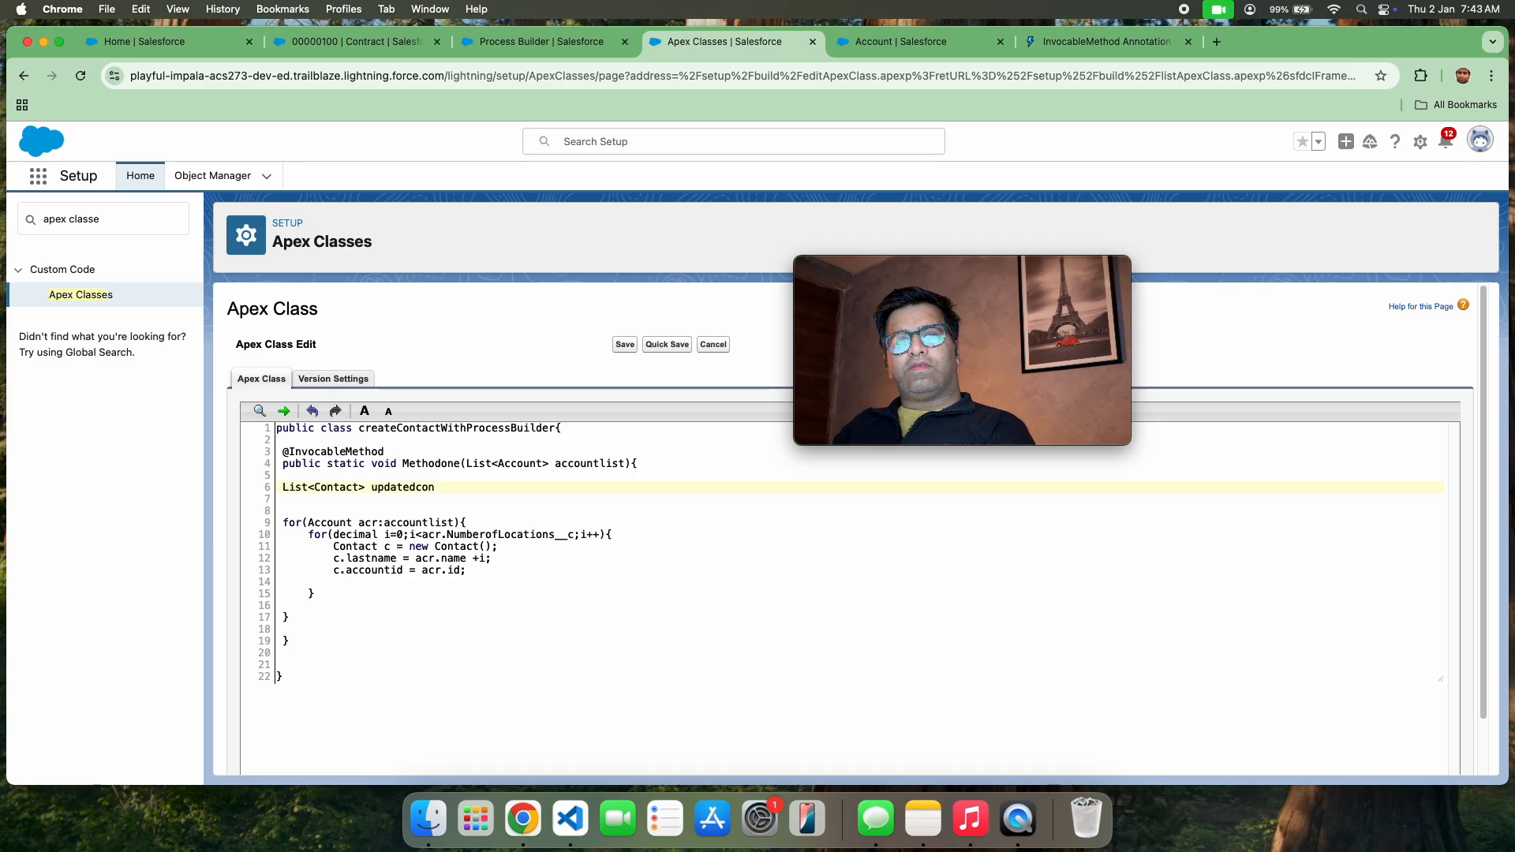
Initialize updatedconList by completing its declaration with = new List<contact>();
type("=")
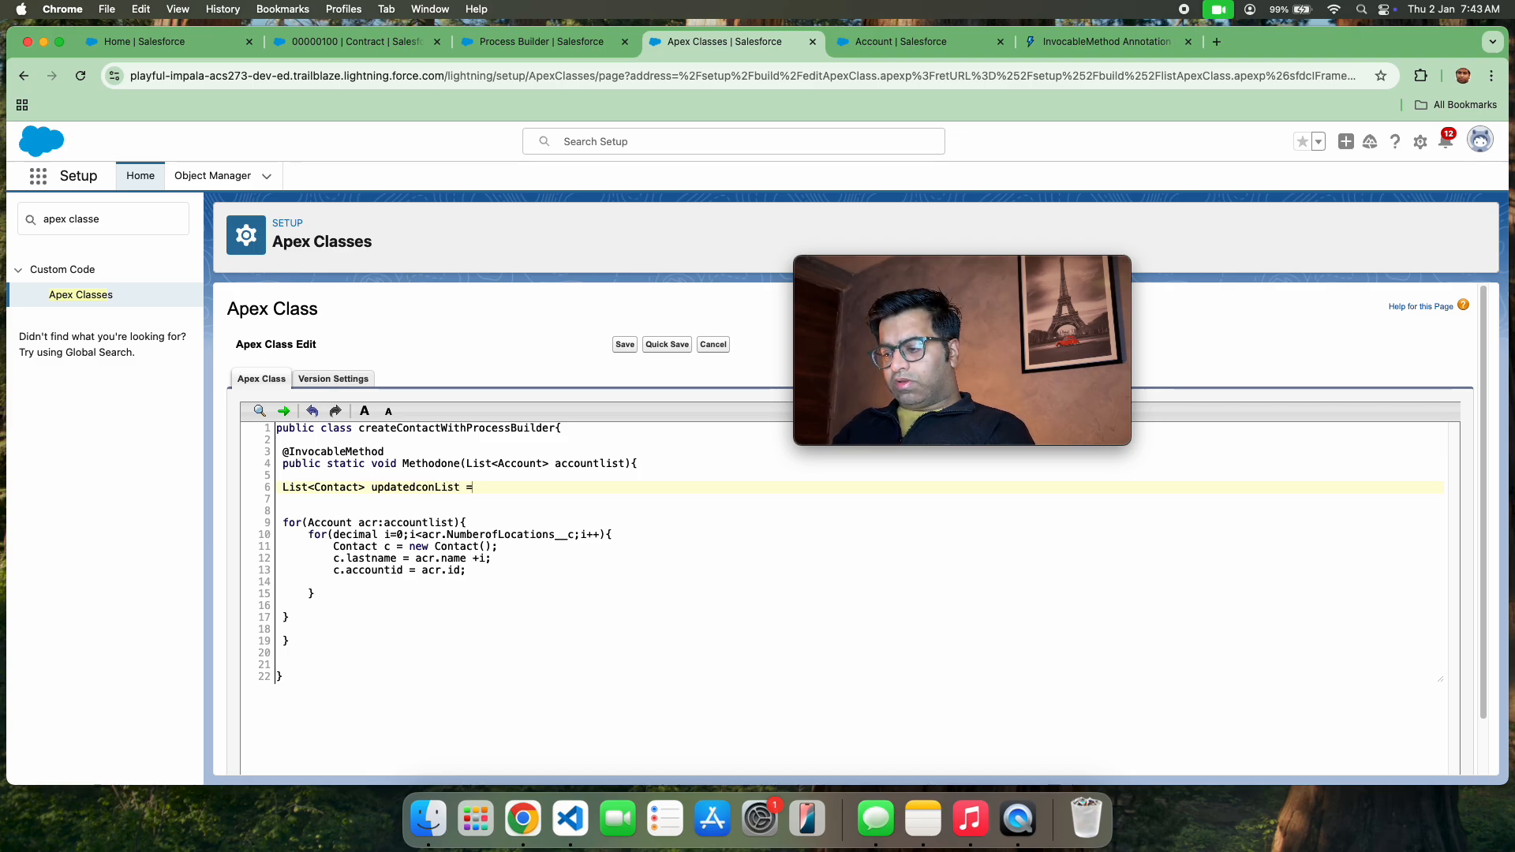
type(" new List")
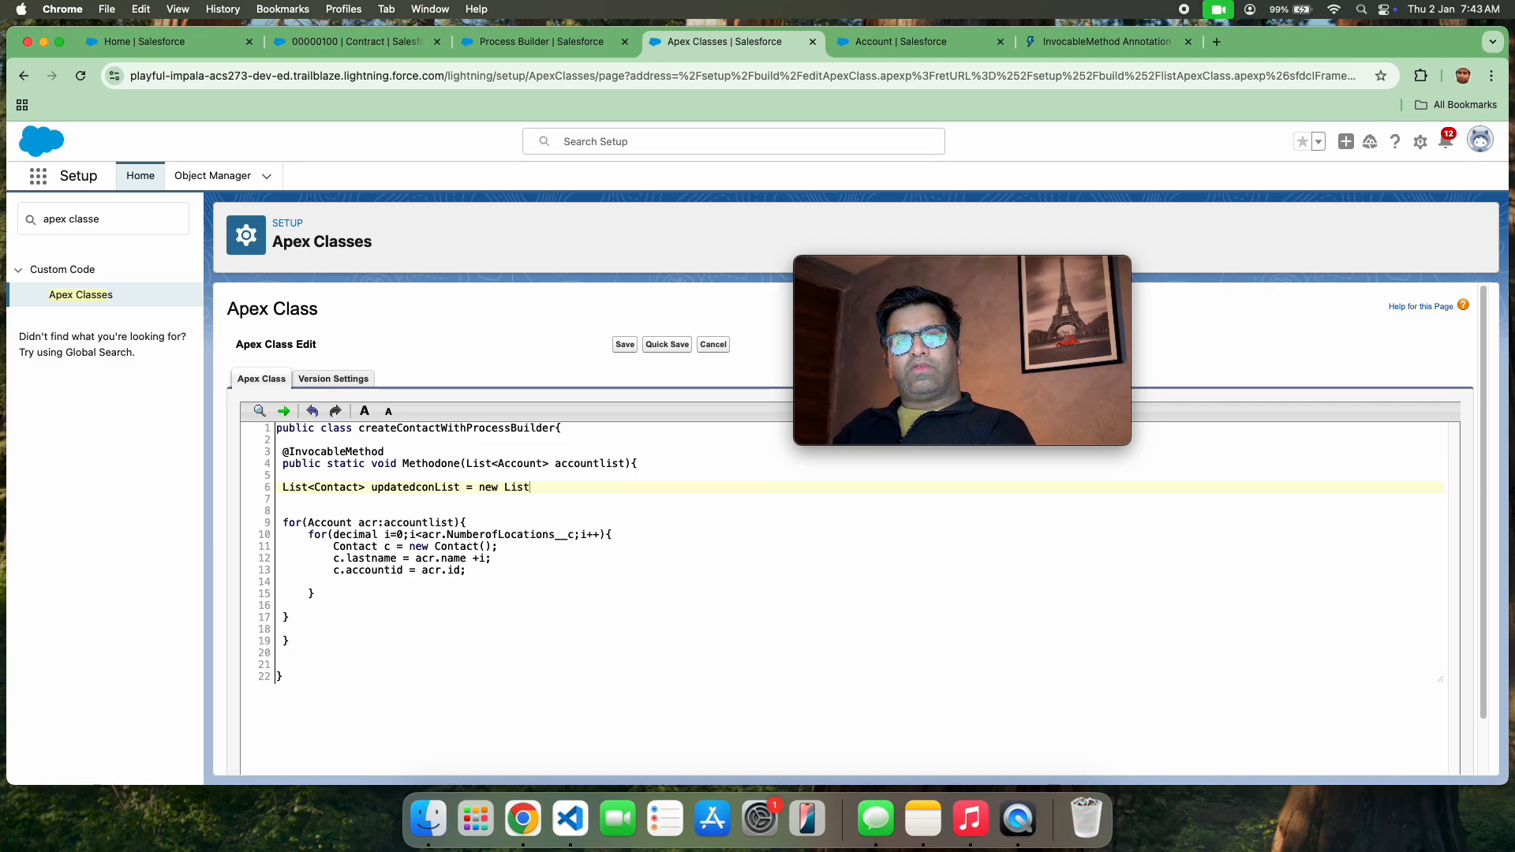
type("<c o")
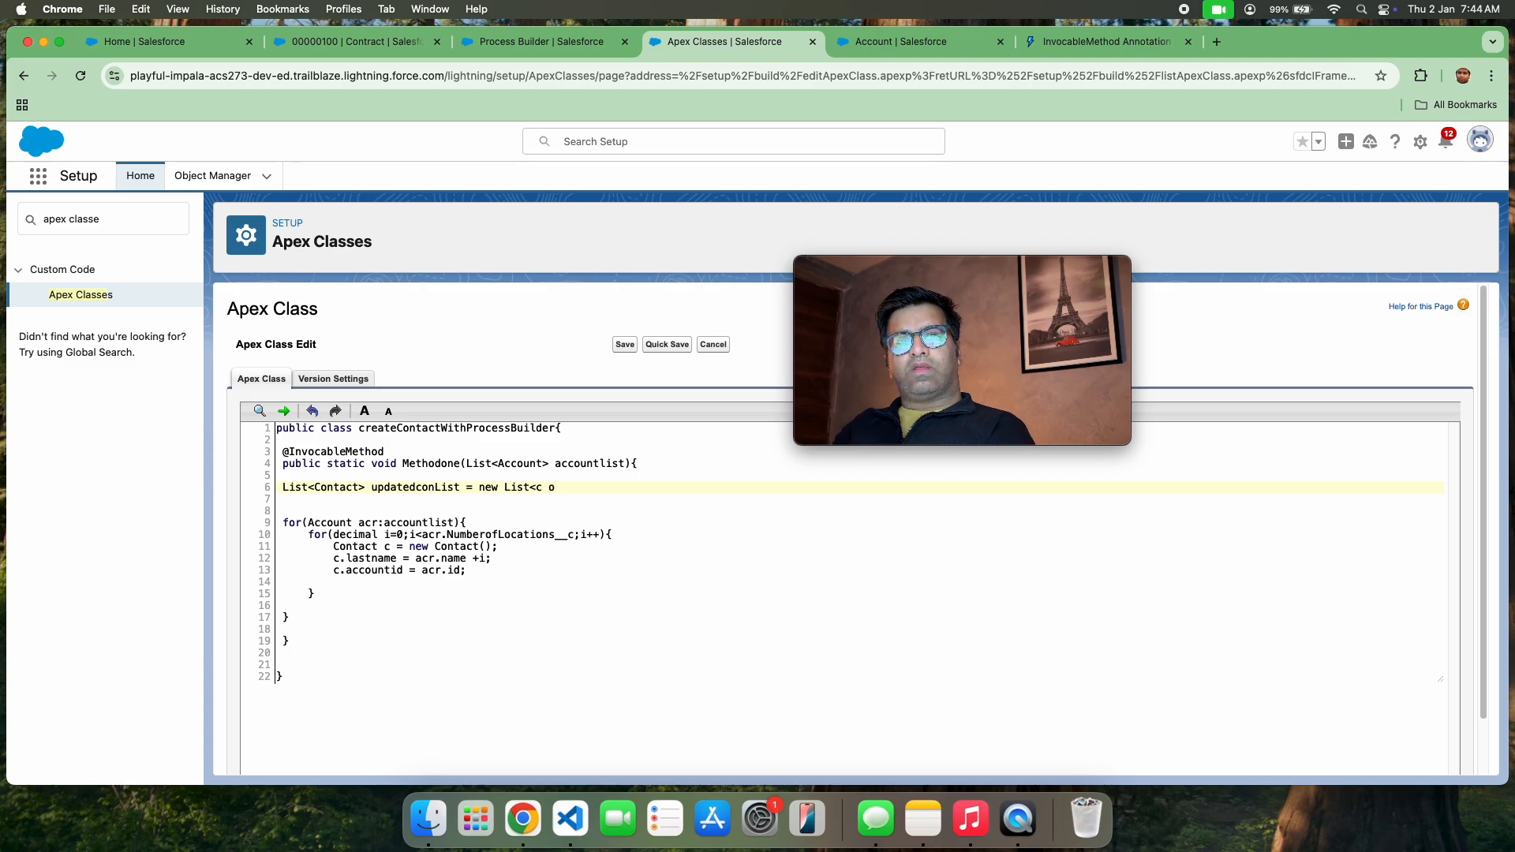
type("op")
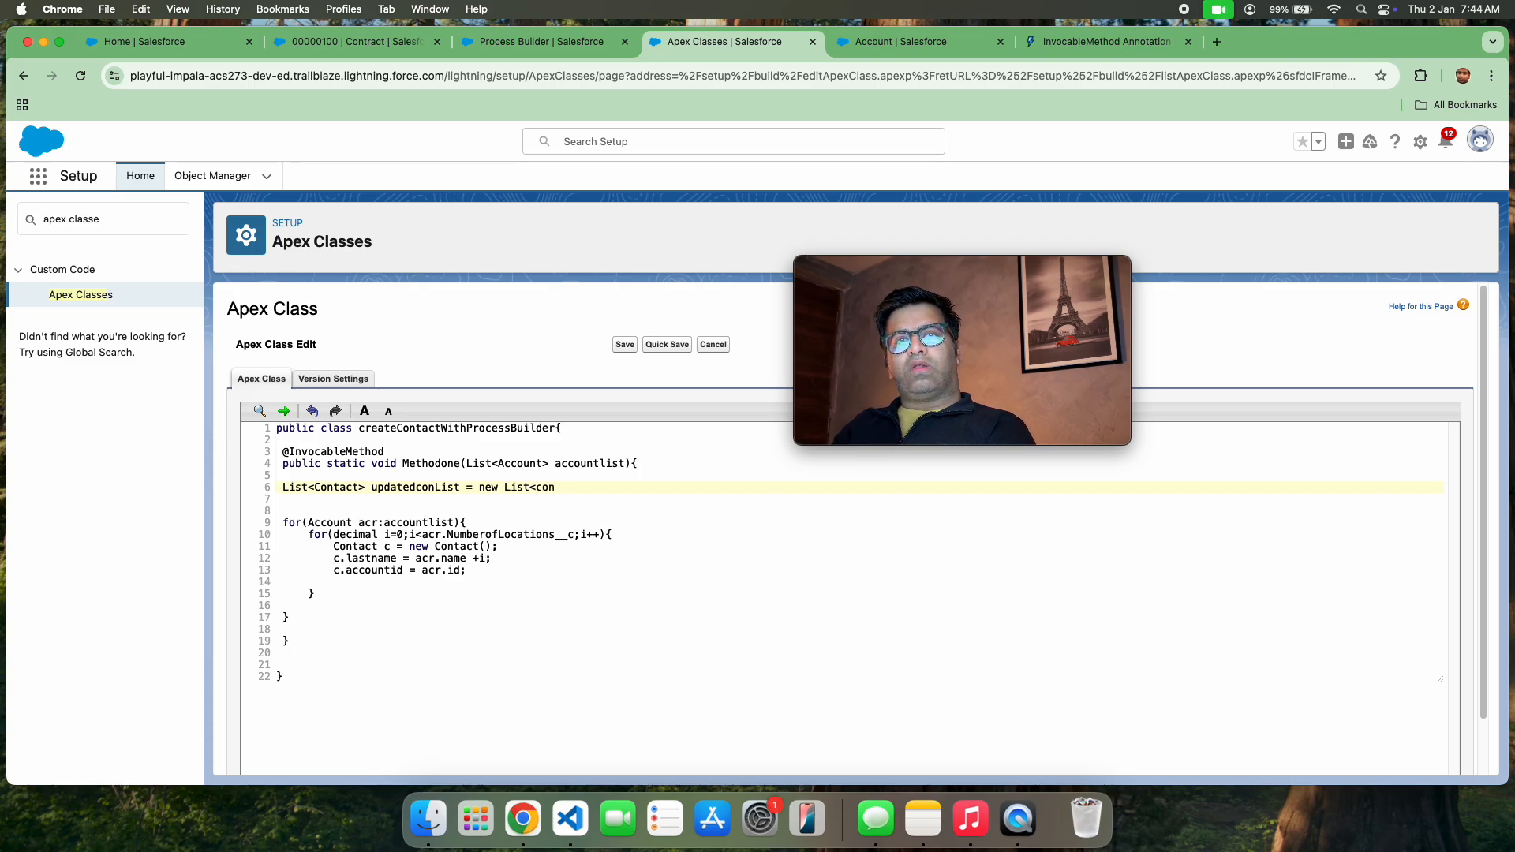
type("tact>")
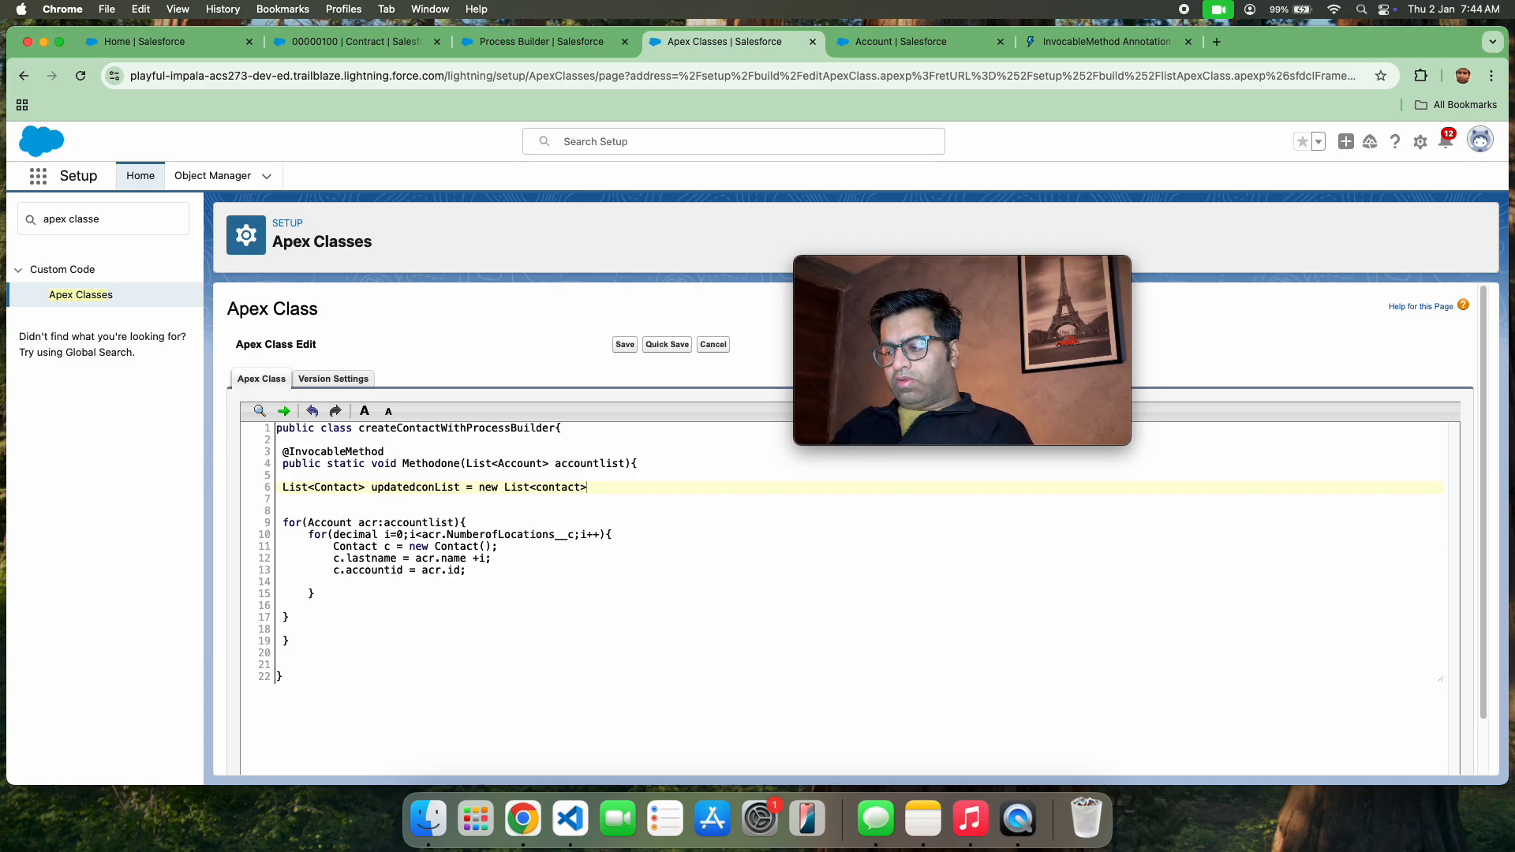
type("();")
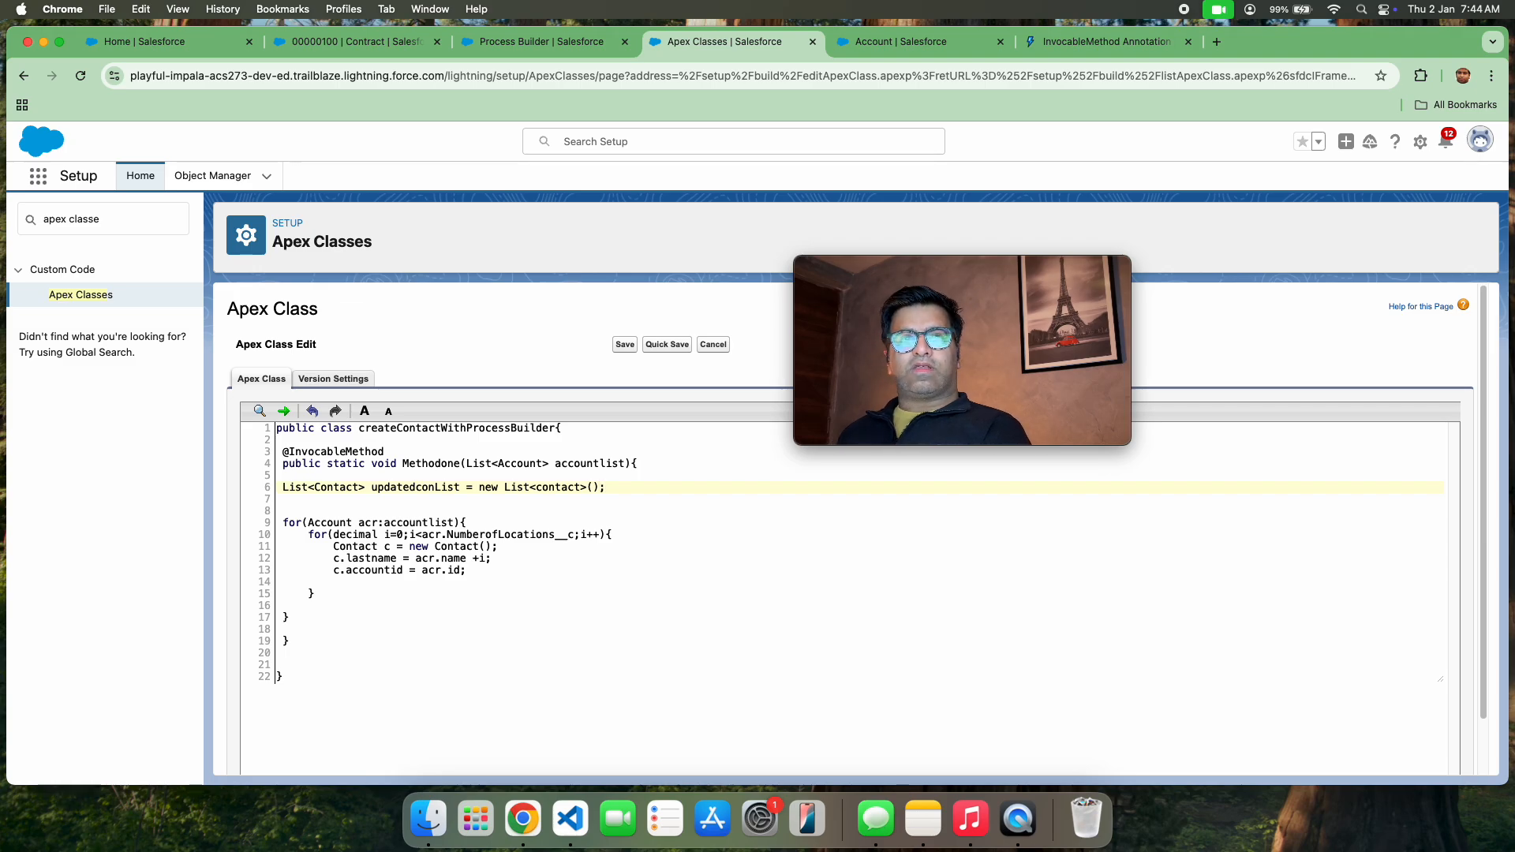
Below the account ID assignment in the inner loop, add the contact to the list with updatedconList.add(c); and quick-save the class
double_click(398, 484)
key("super+c")
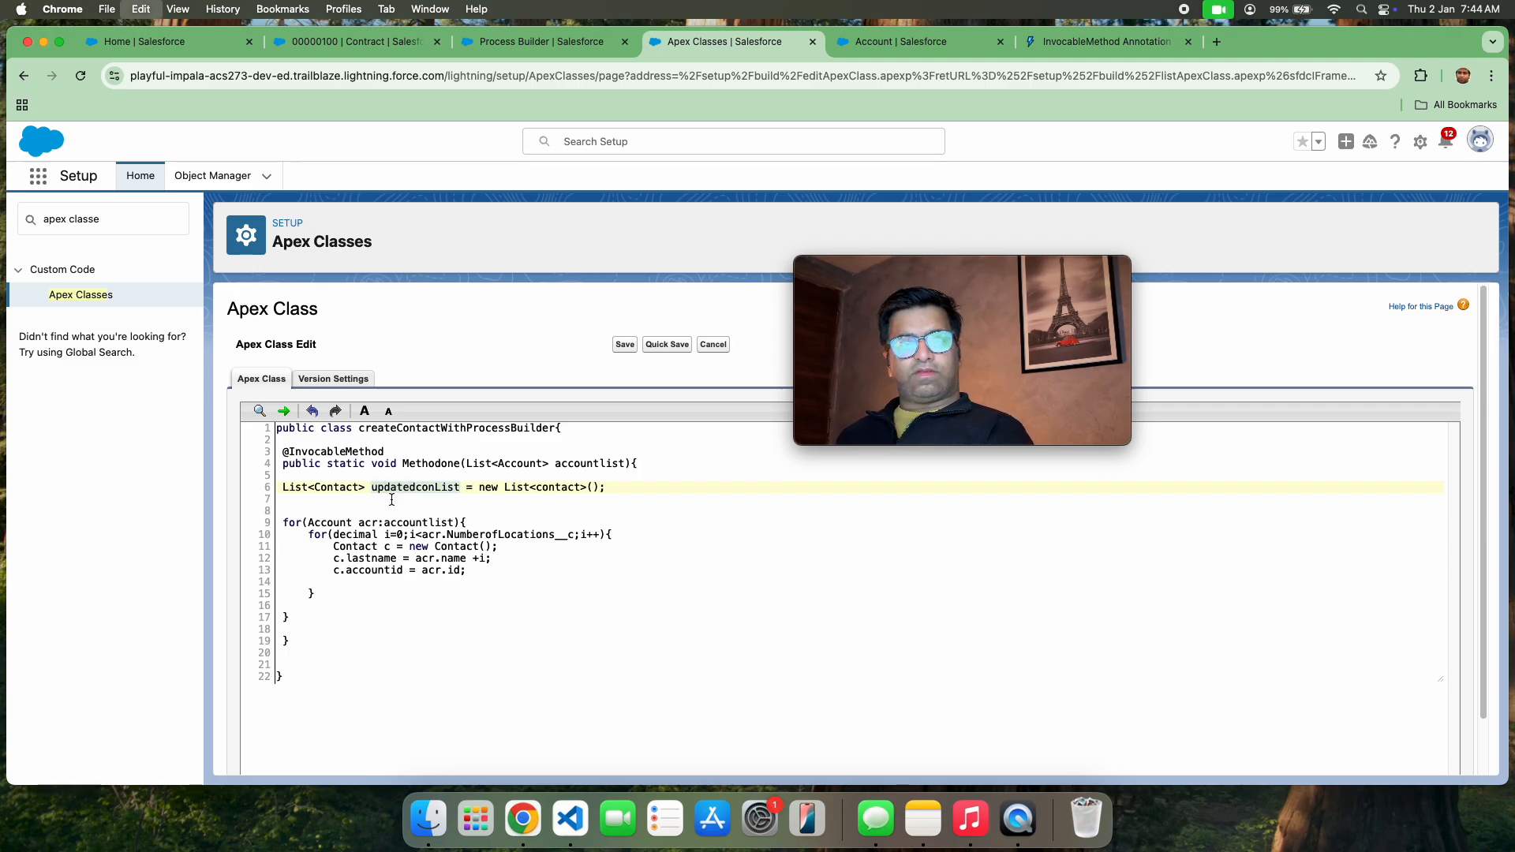
left_click(375, 581)
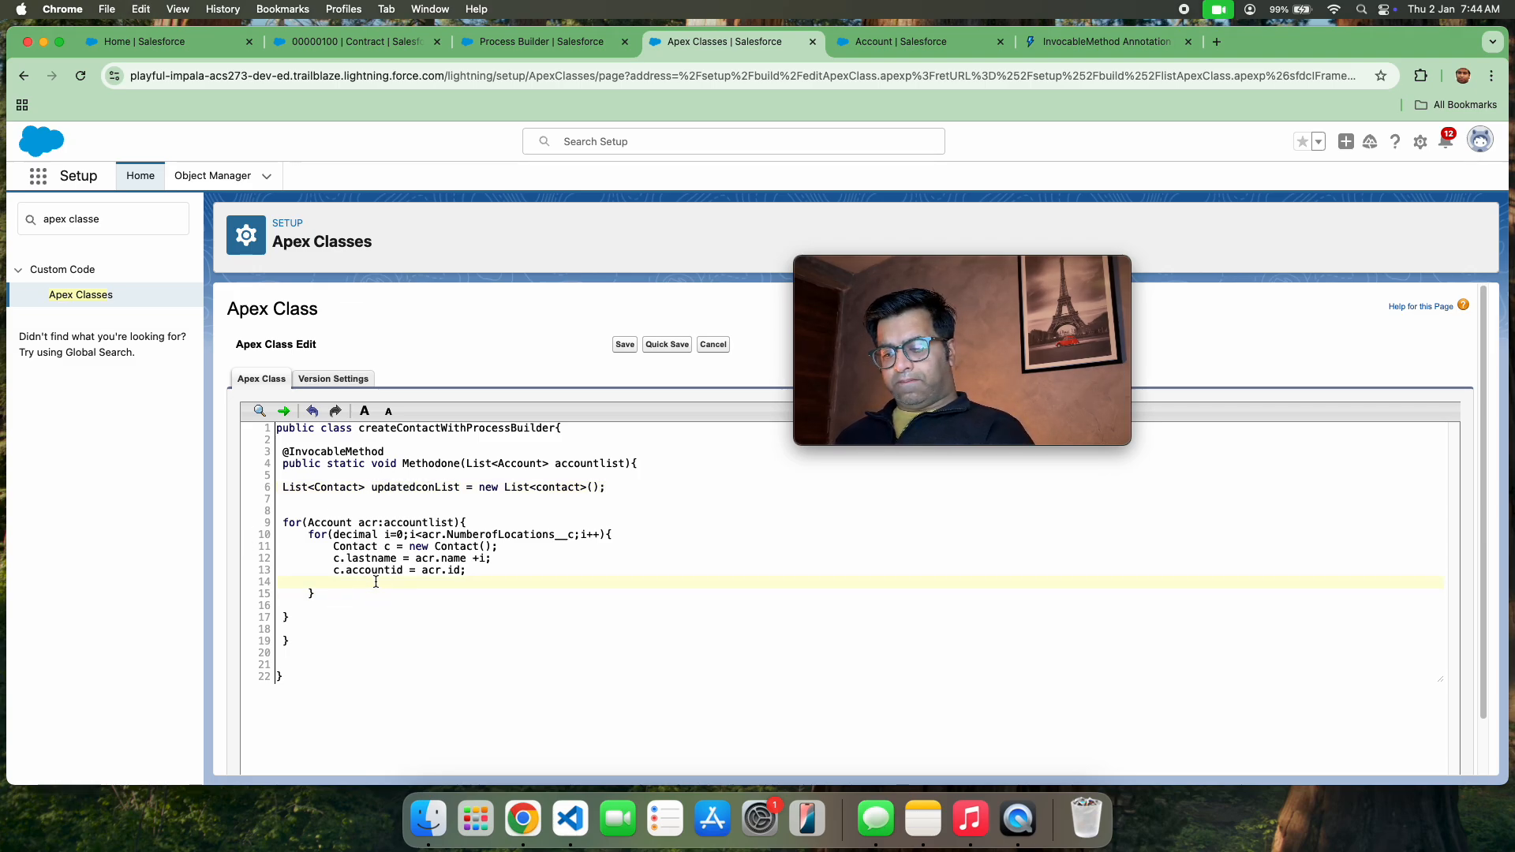
key("super+v")
type(".adfd")
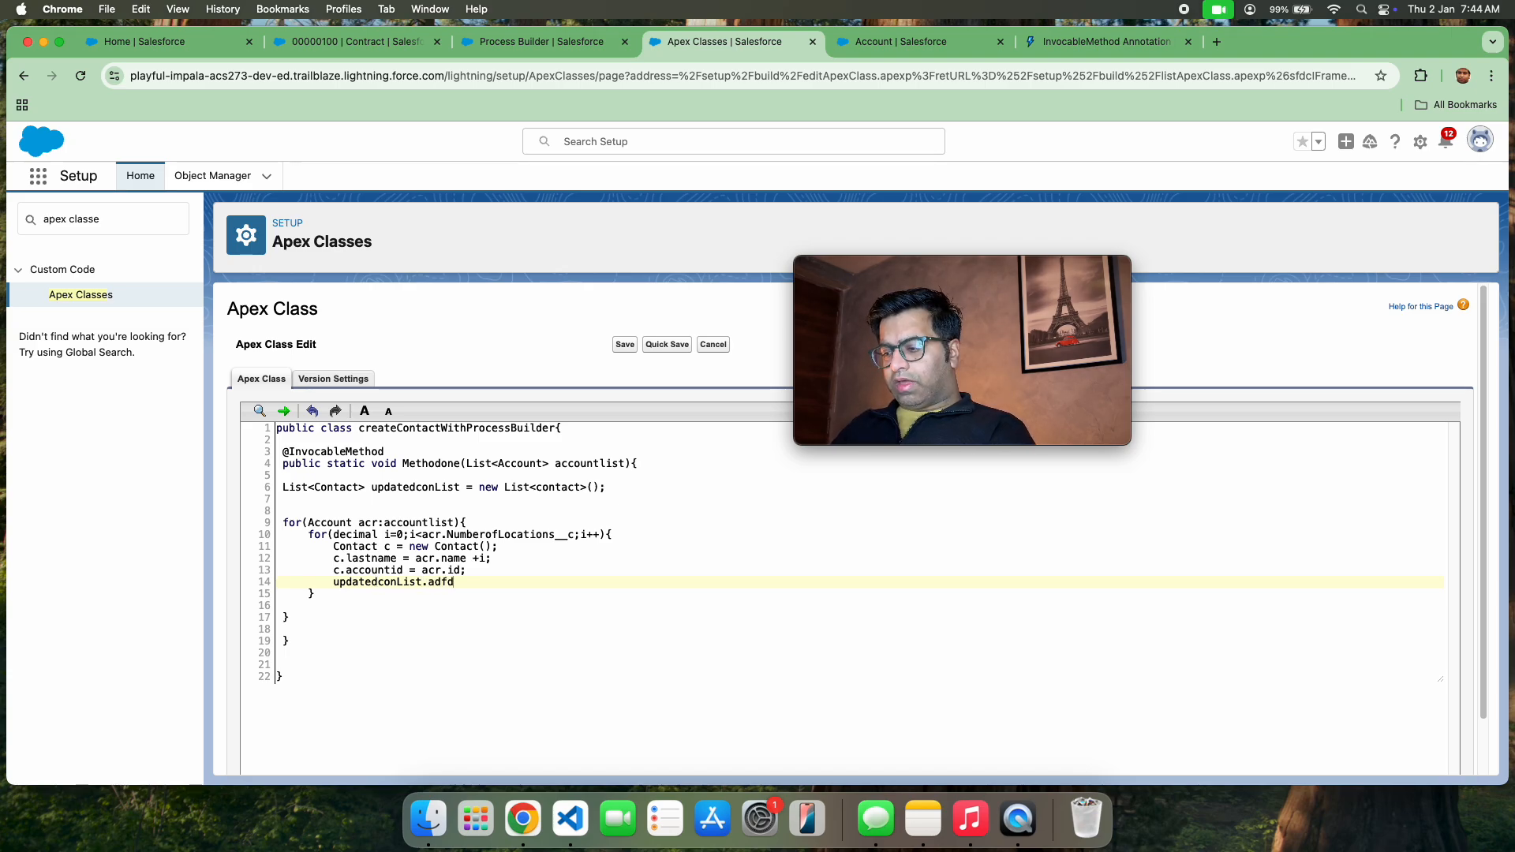
key("BackSpace")
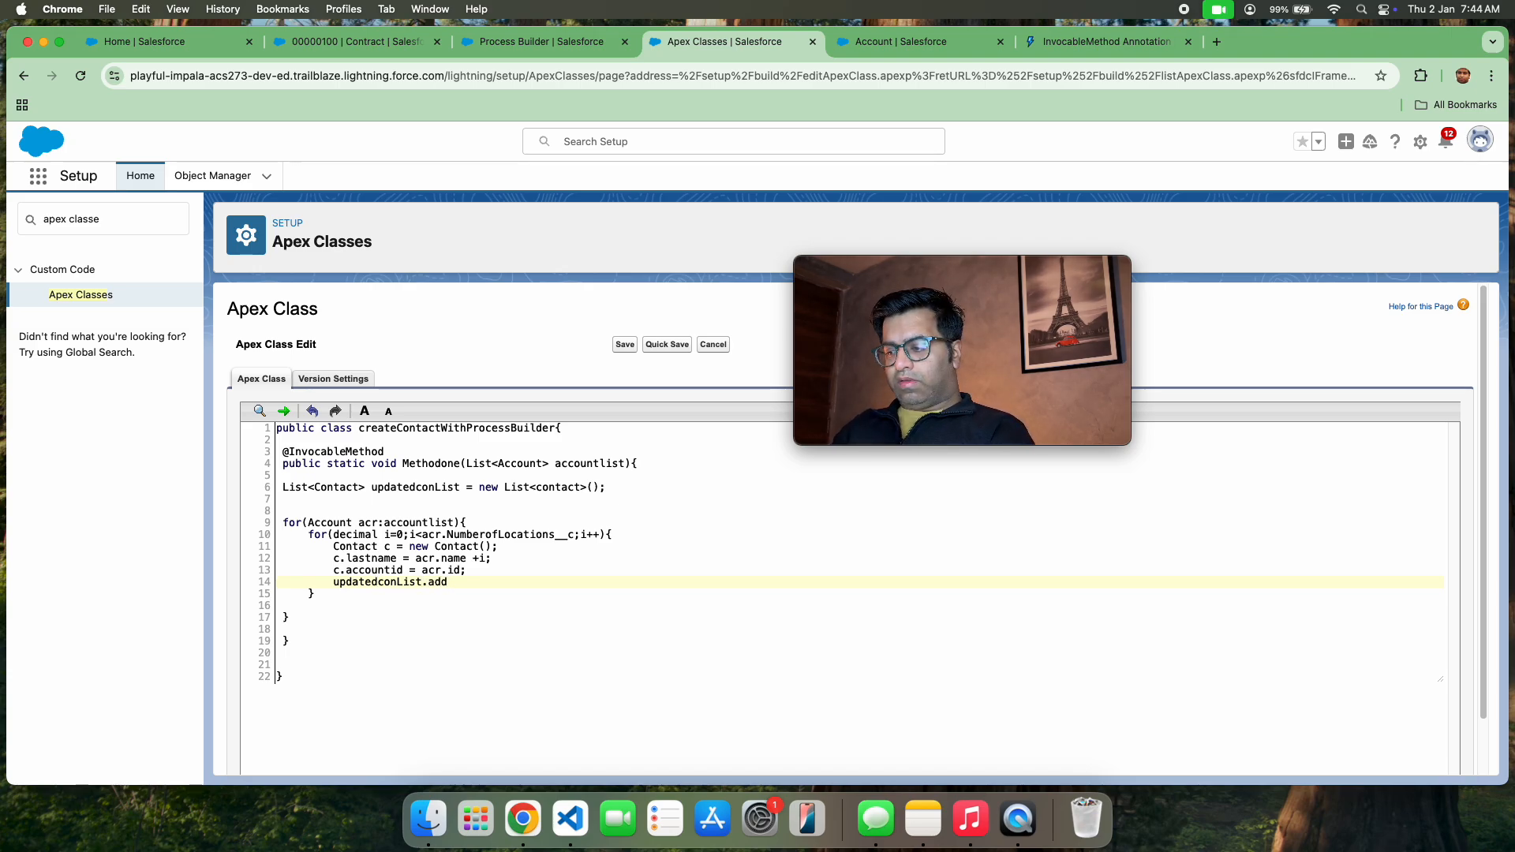
type("()")
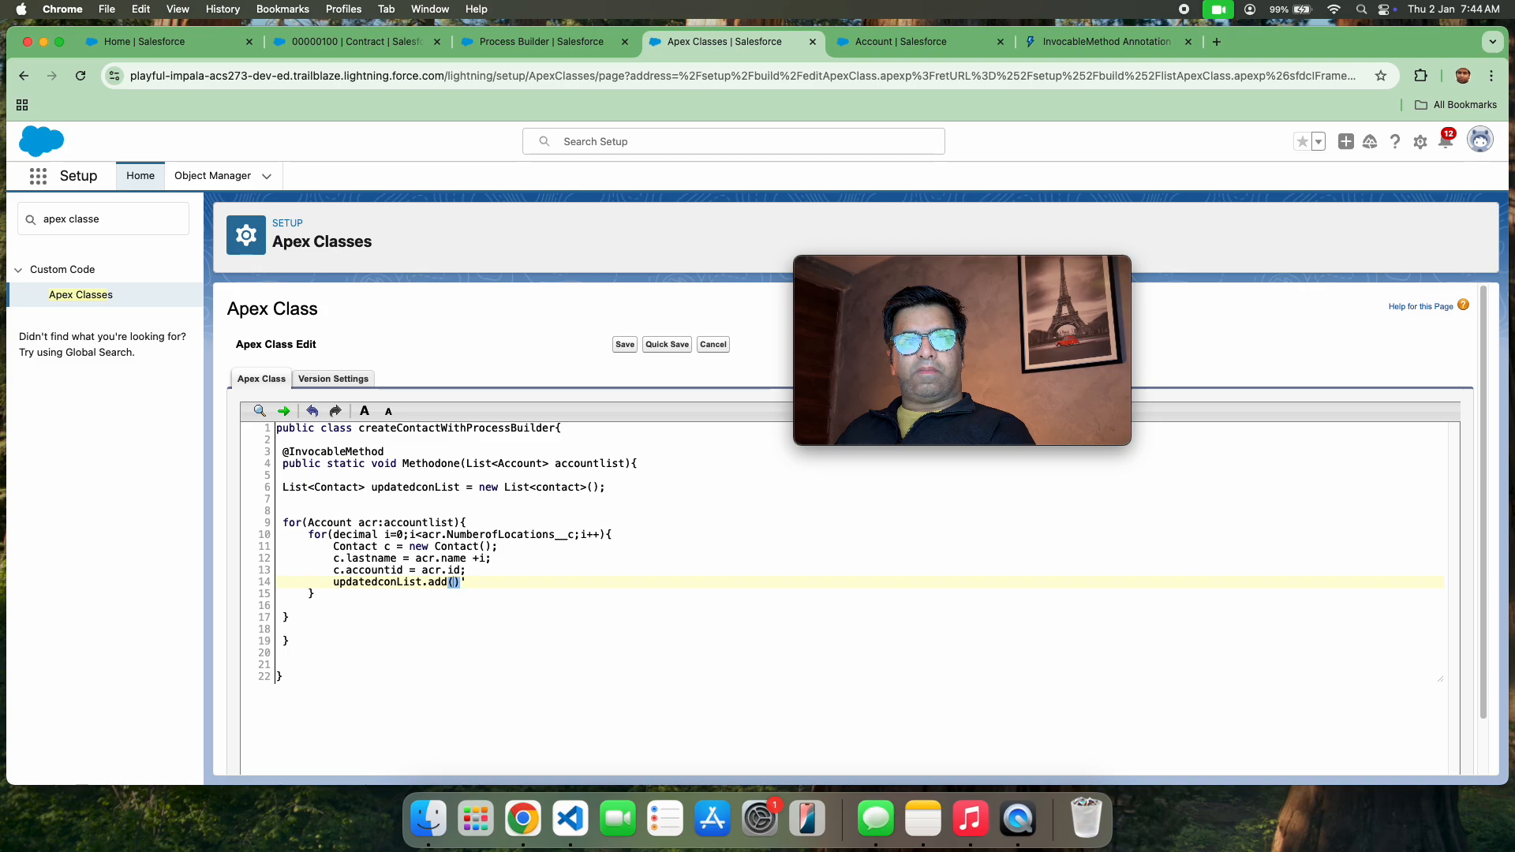
type("c")
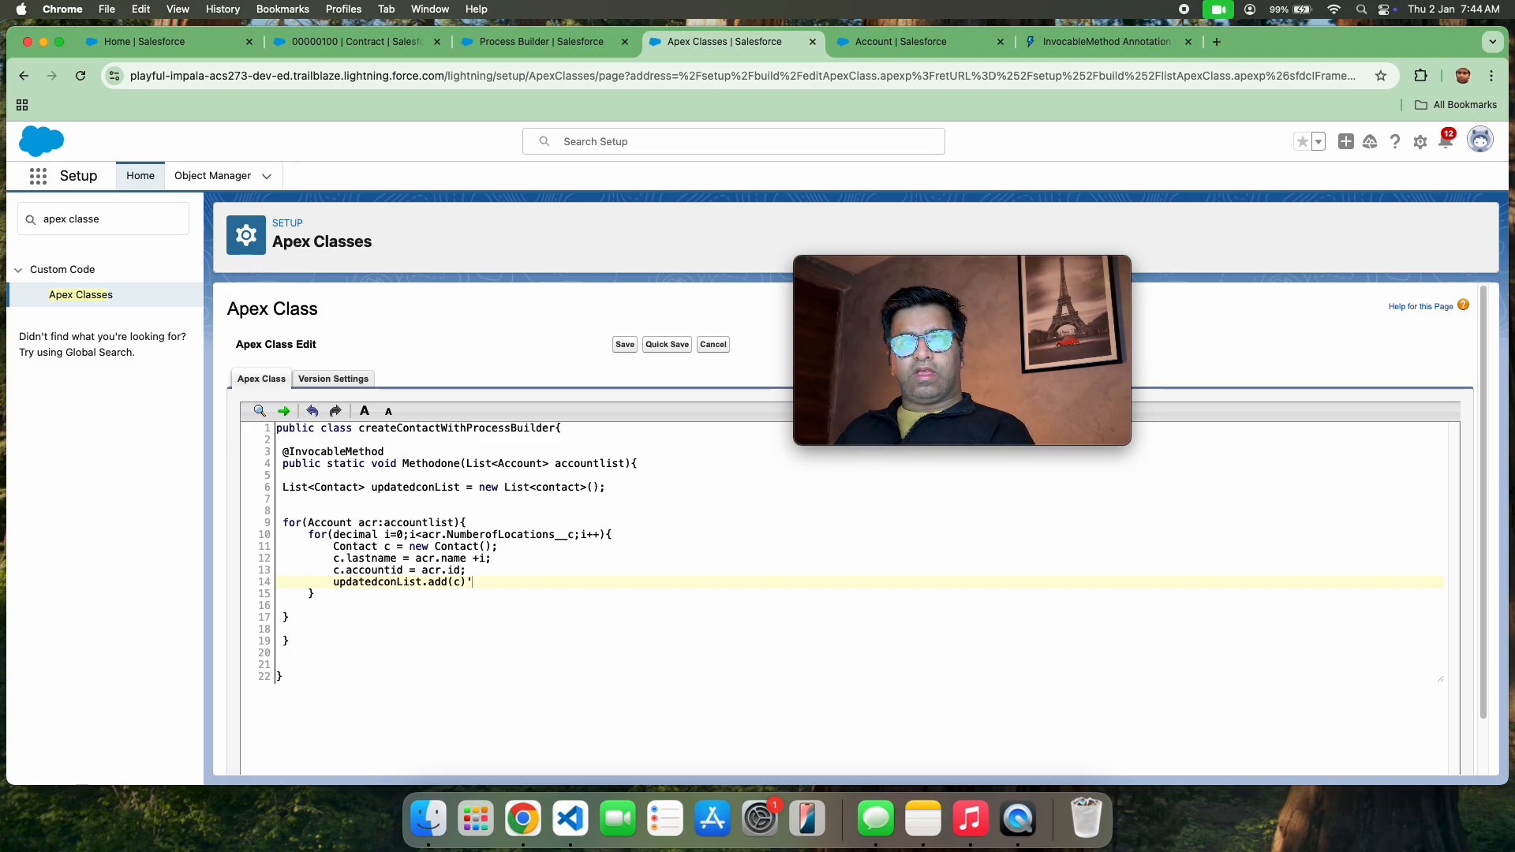
key("BackSpace")
type(";")
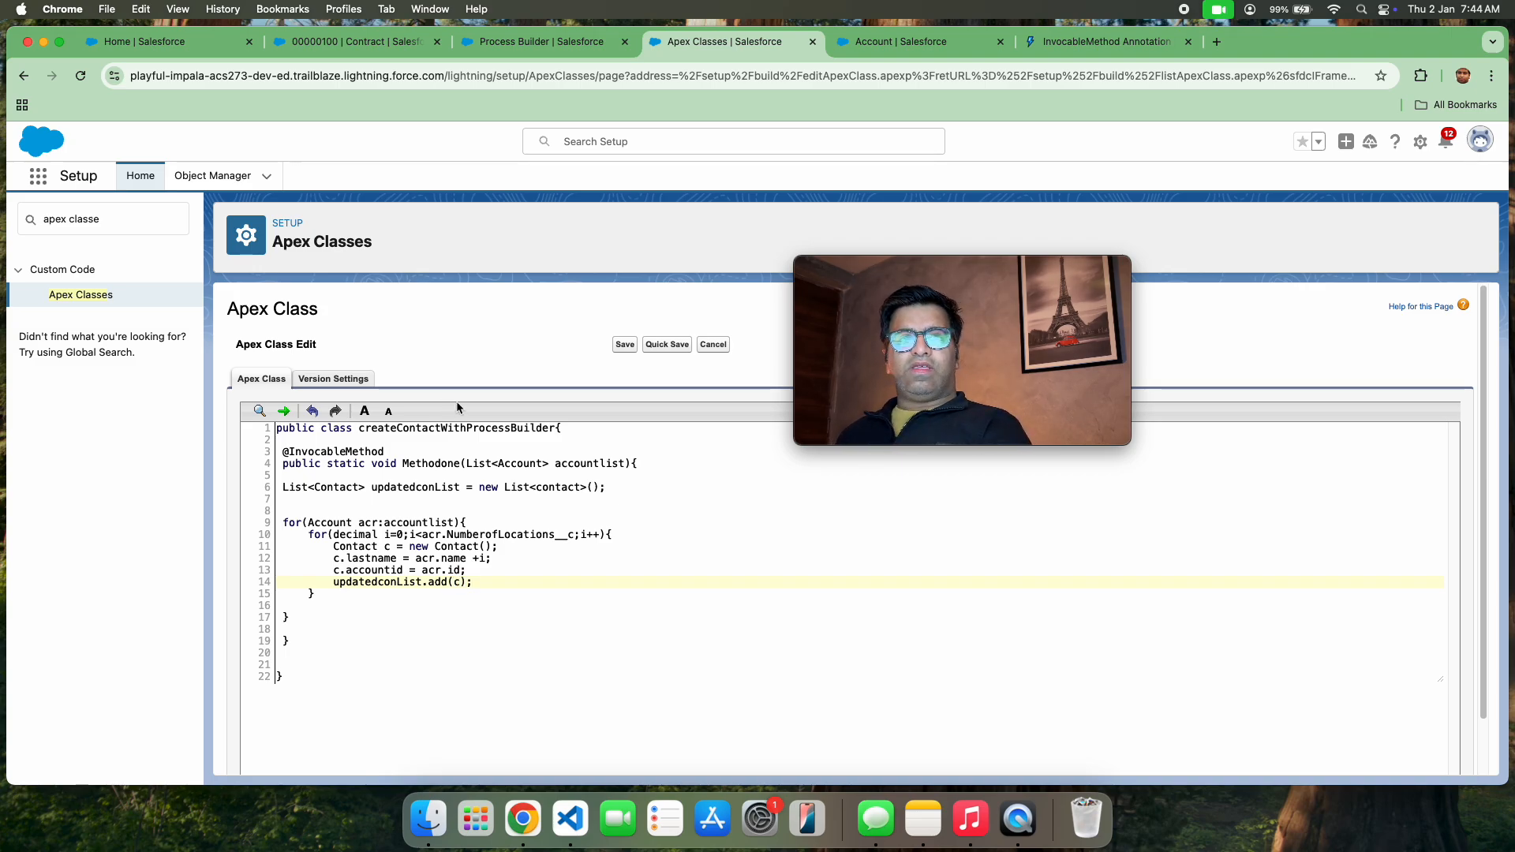
left_click(650, 348)
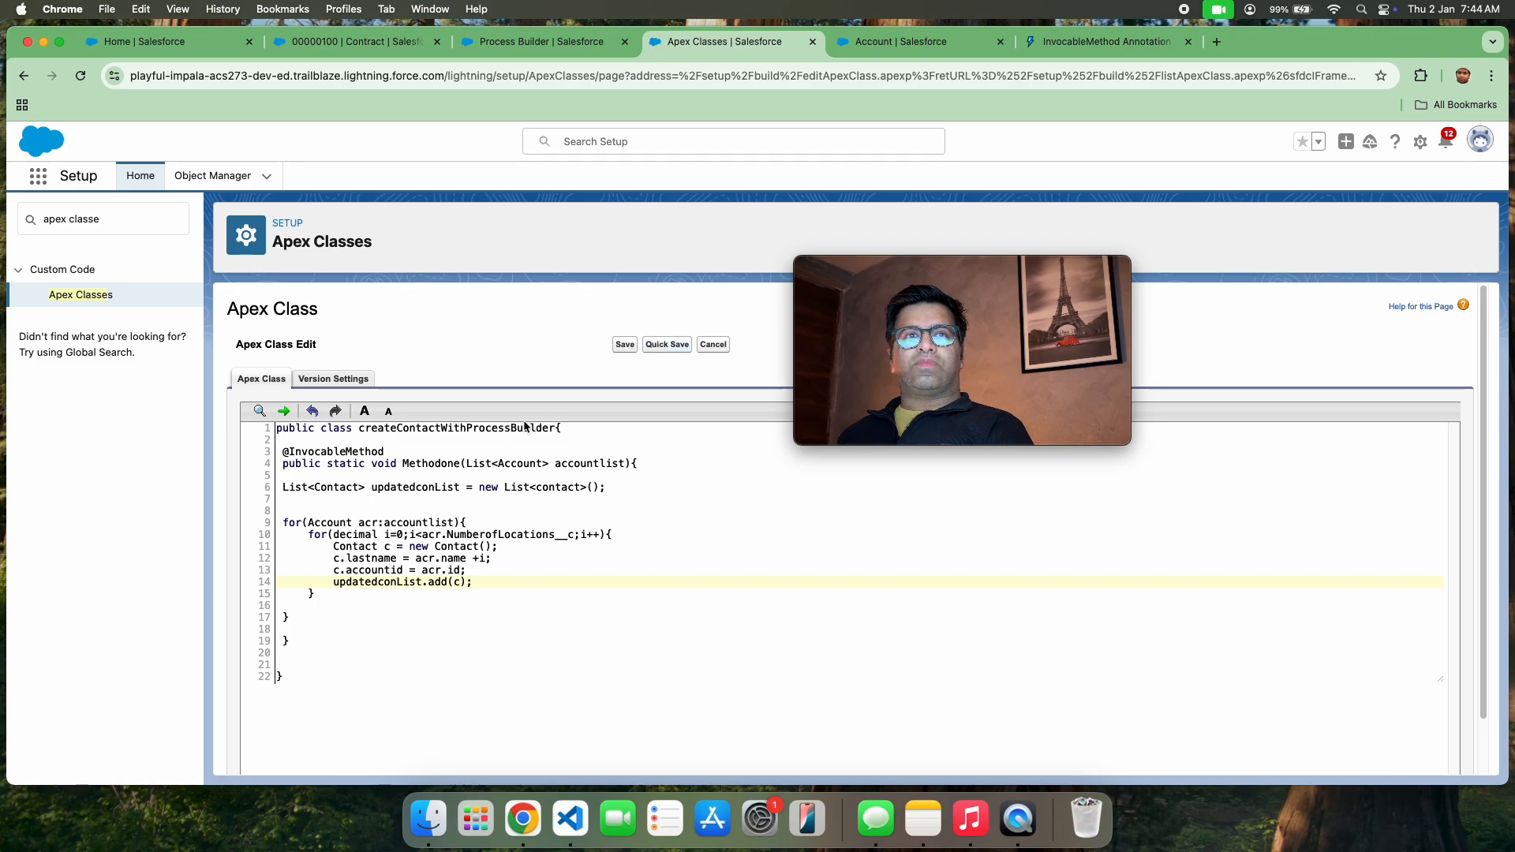
Below the account loop, before the method's closing brace, add an if statement with the condition !updatedconList.isempty()
left_click(310, 592)
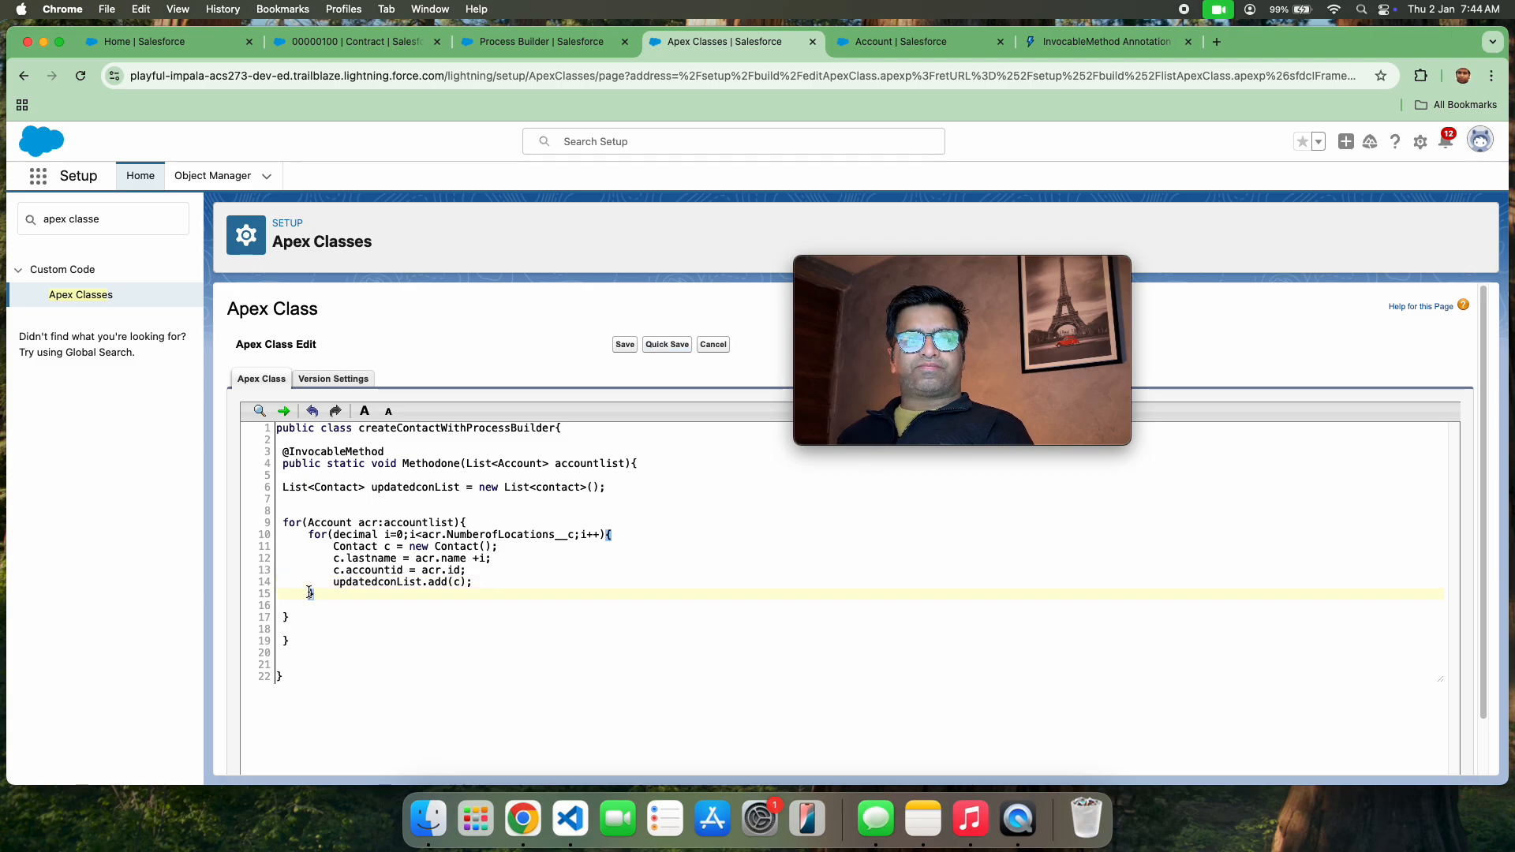
left_click(284, 617)
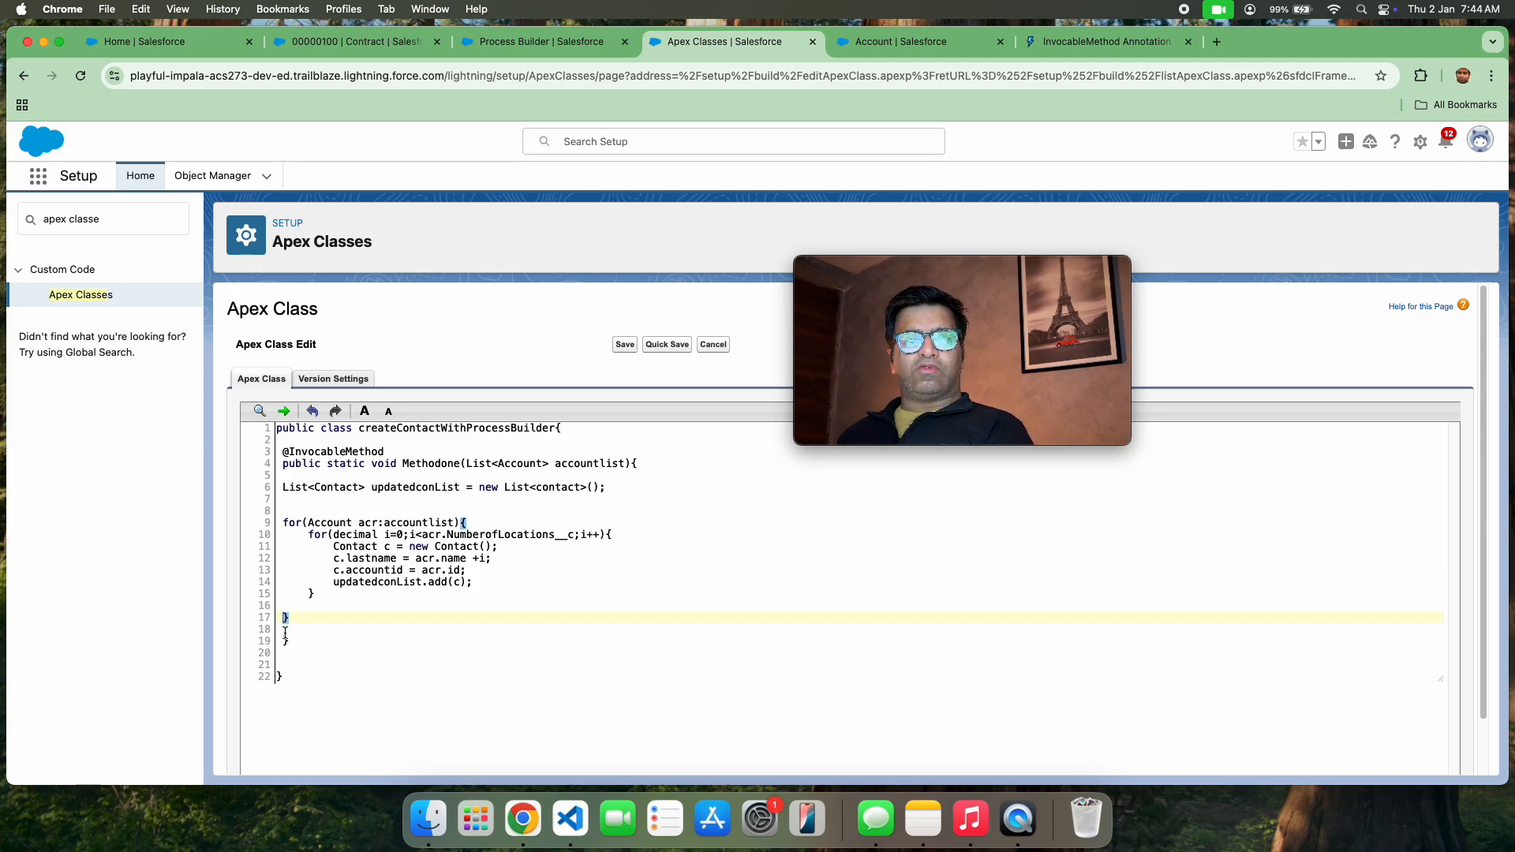
left_click(286, 641)
left_click(291, 630)
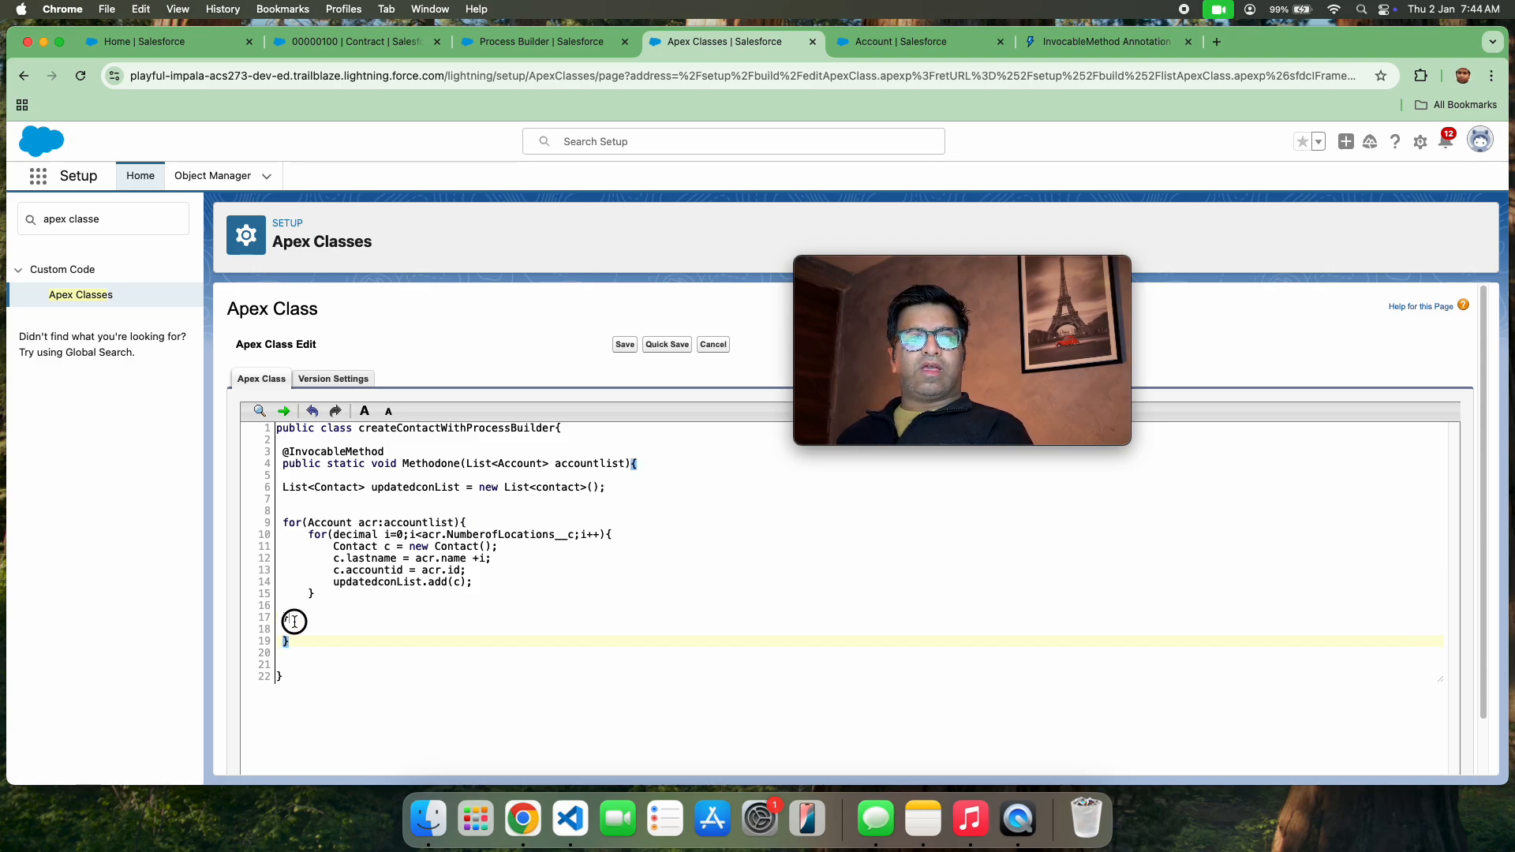
key("Return")
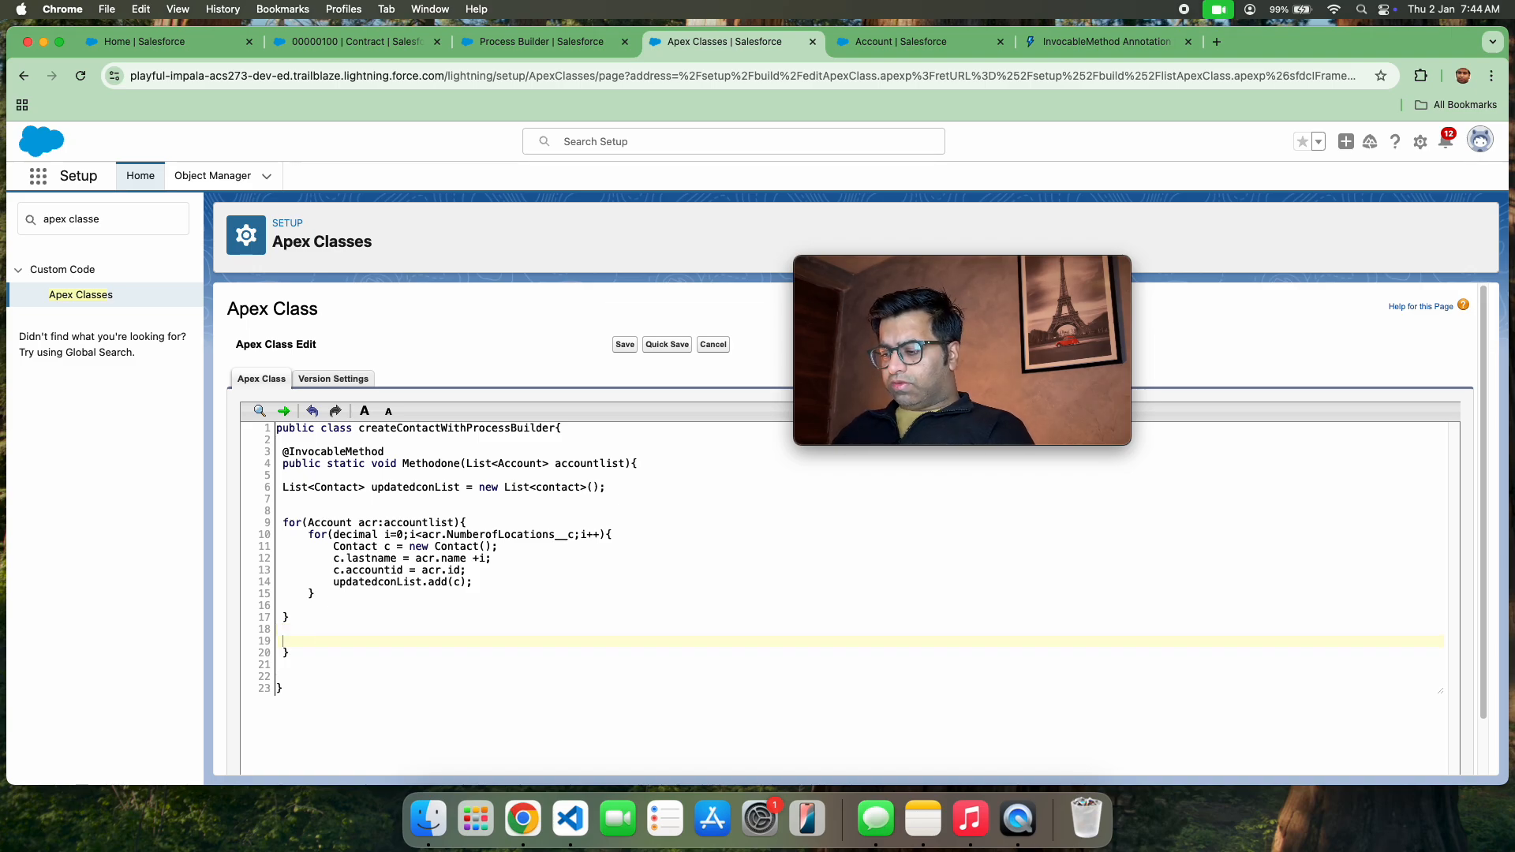
type("if()")
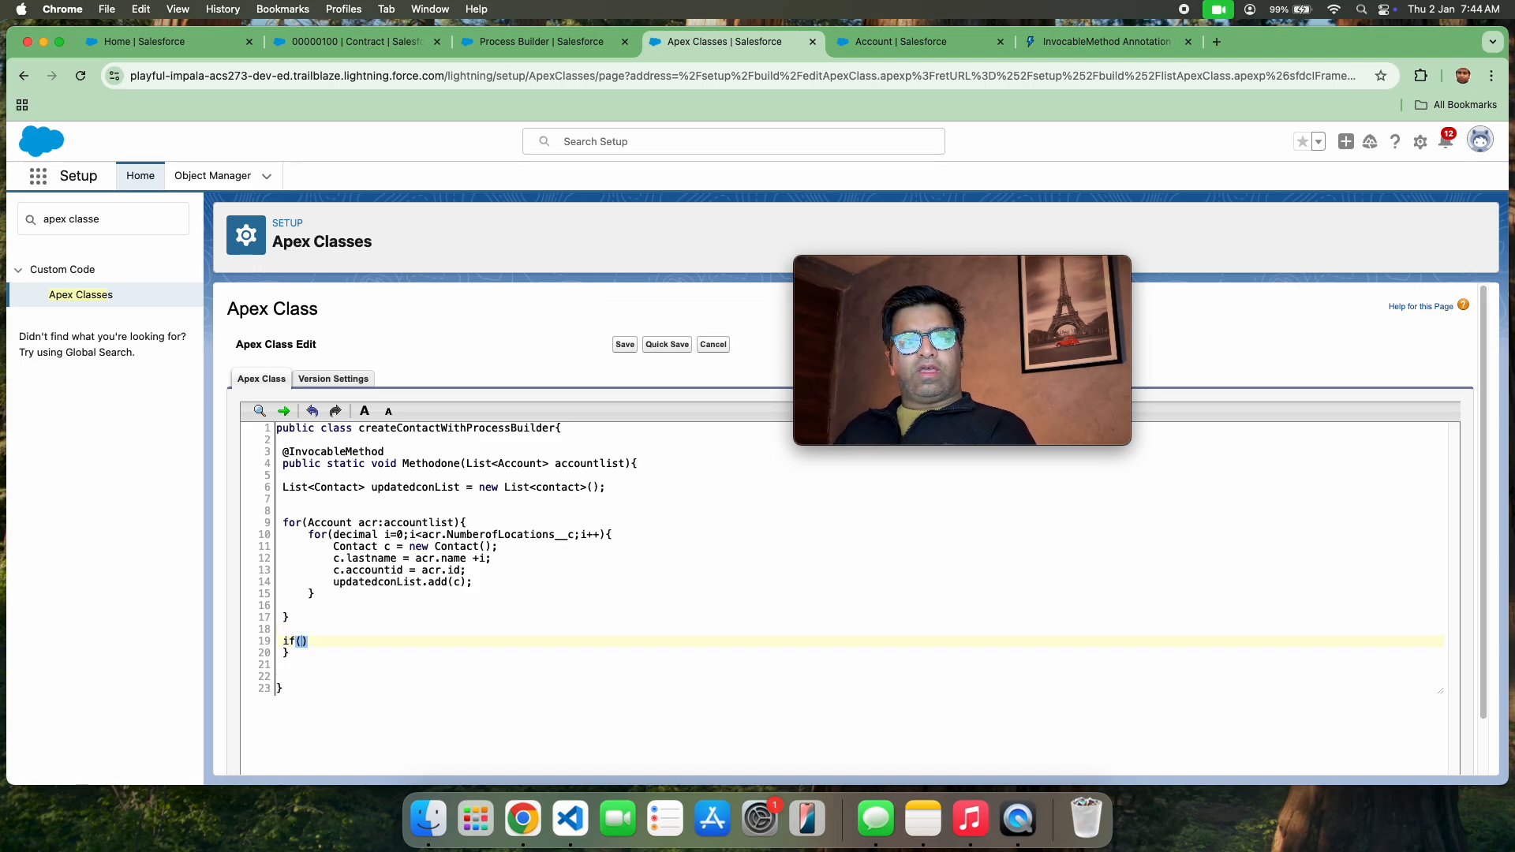
type("!")
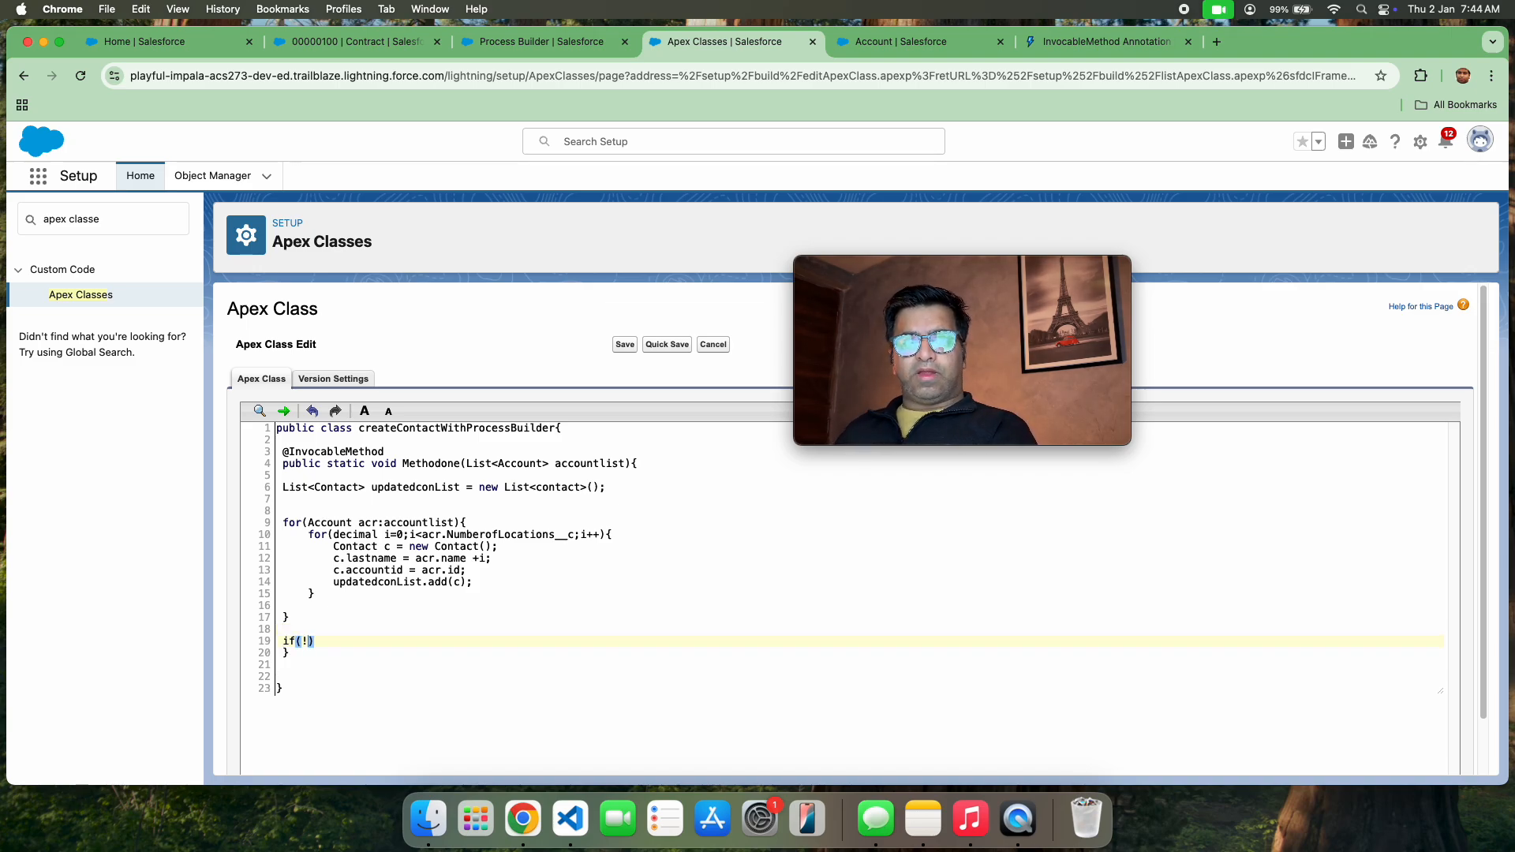
left_click(372, 580)
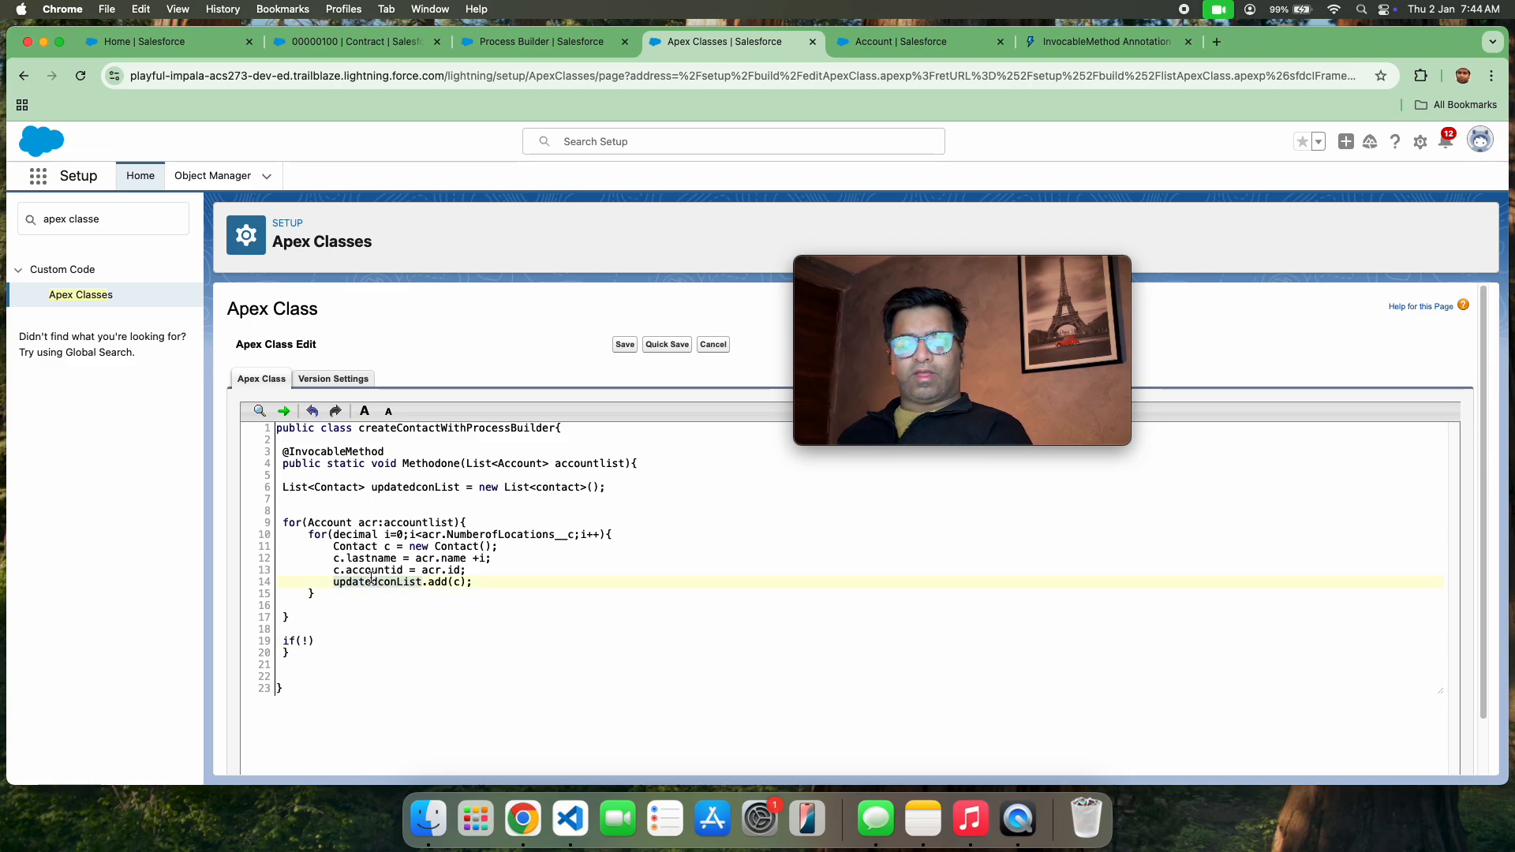
left_click(310, 639)
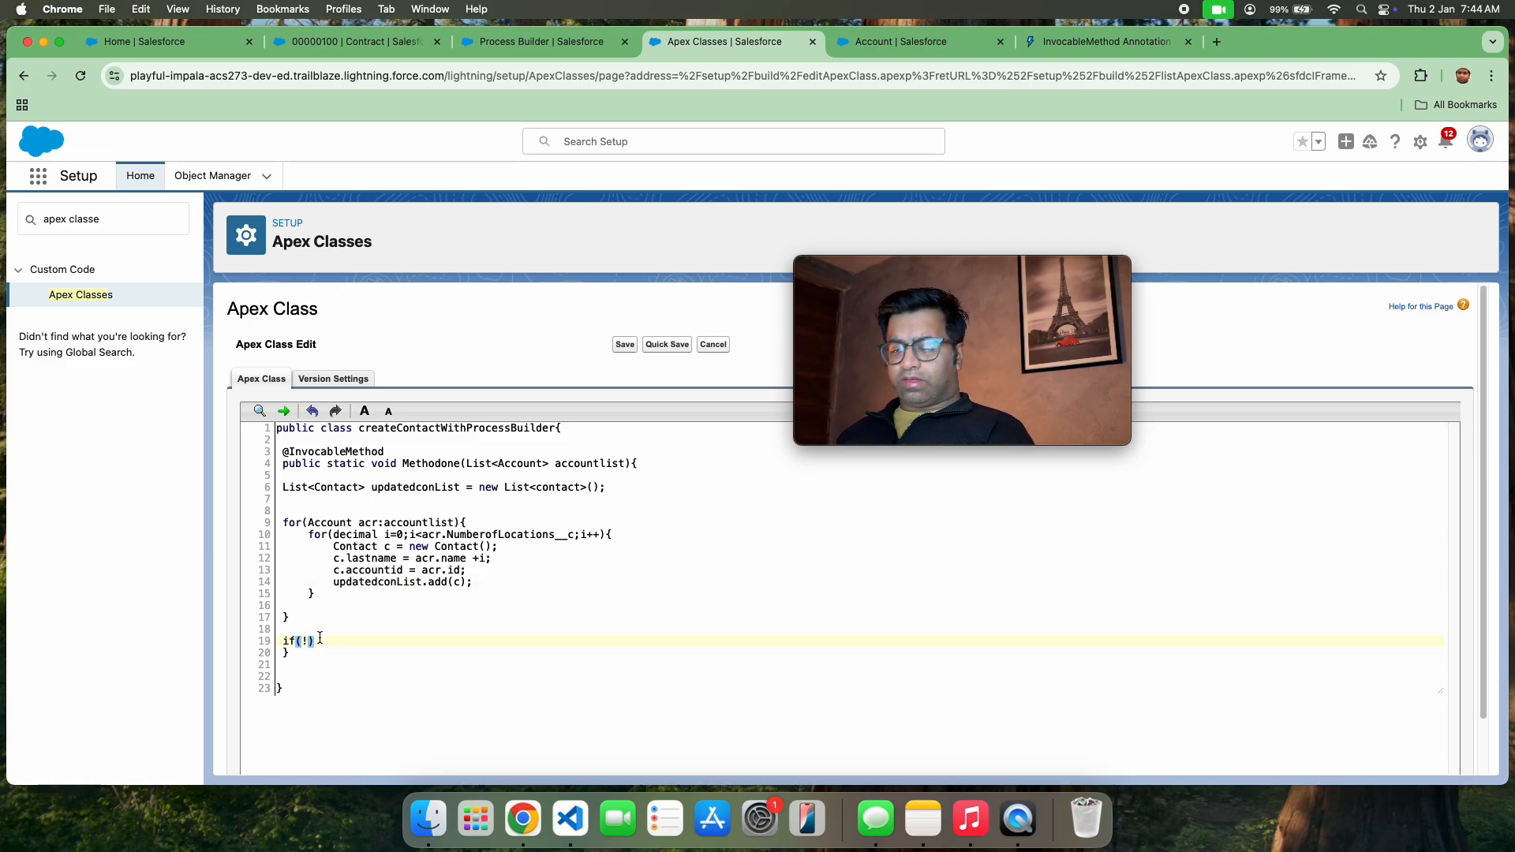
type("updatedconList.isem")
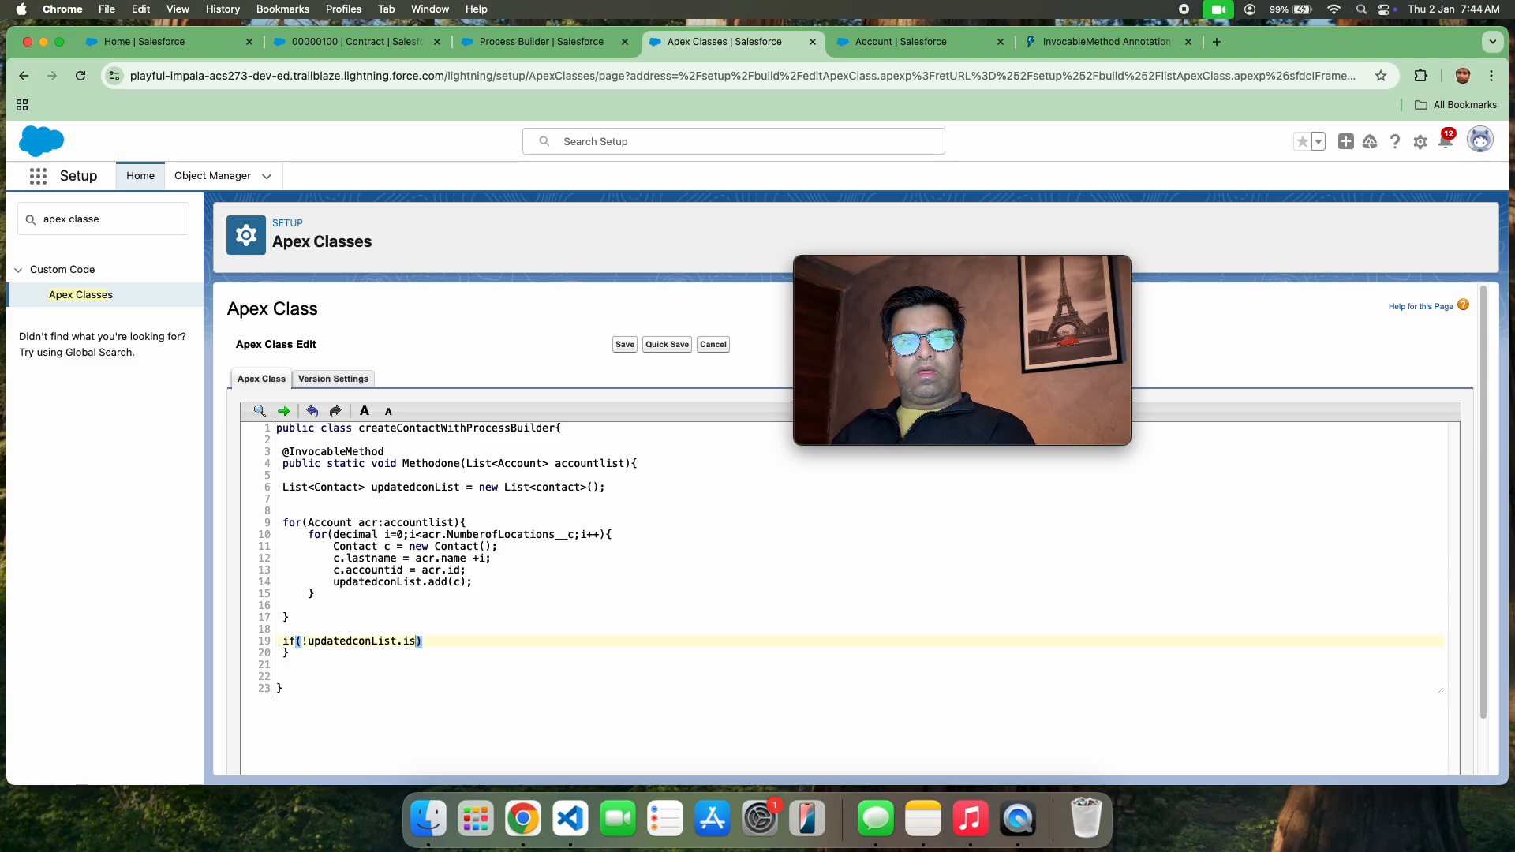
type("pty")
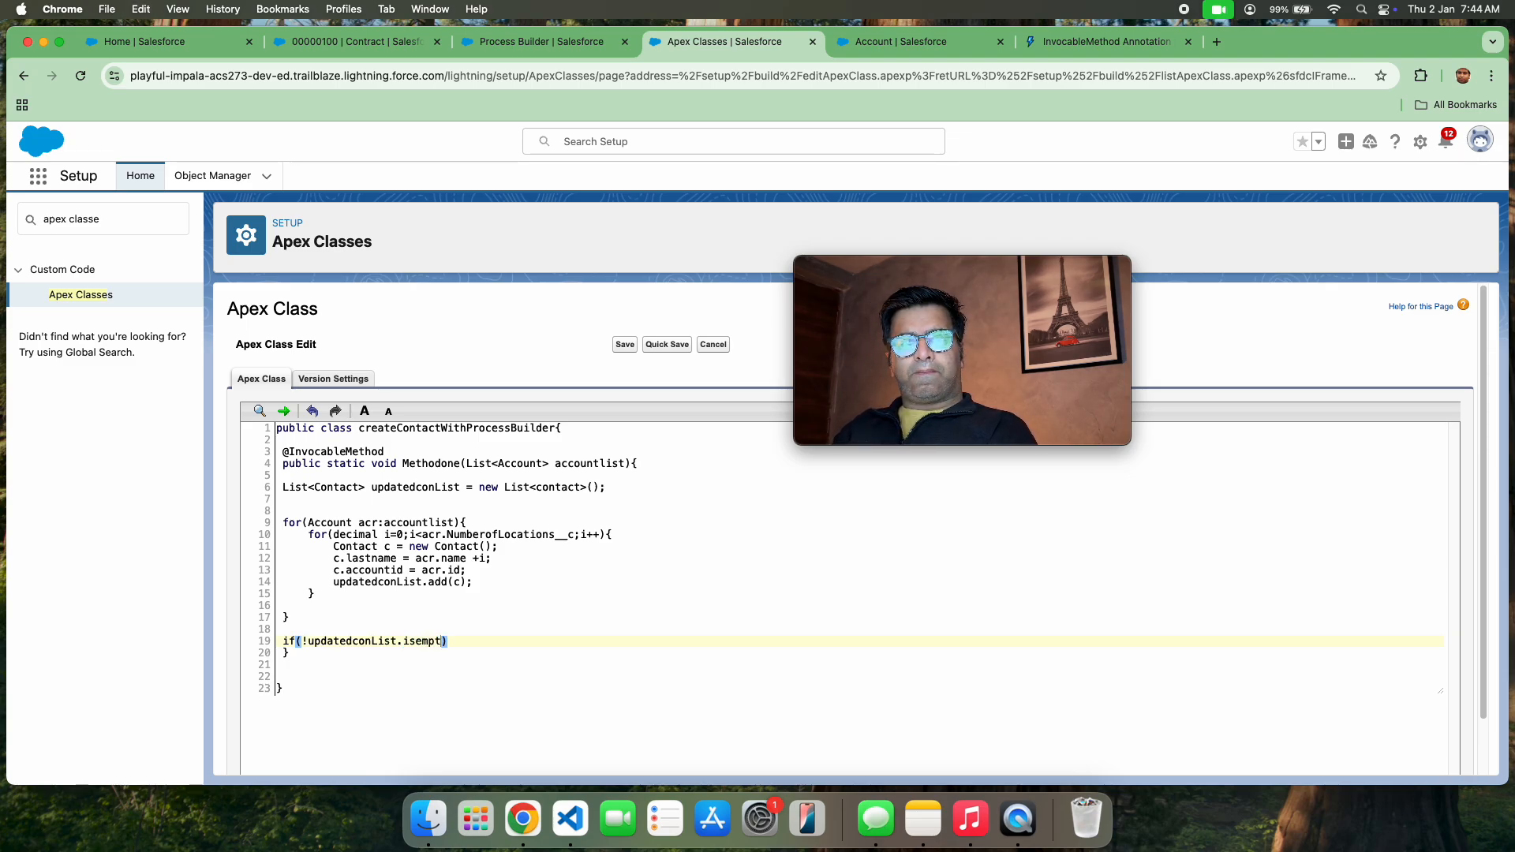
type("())")
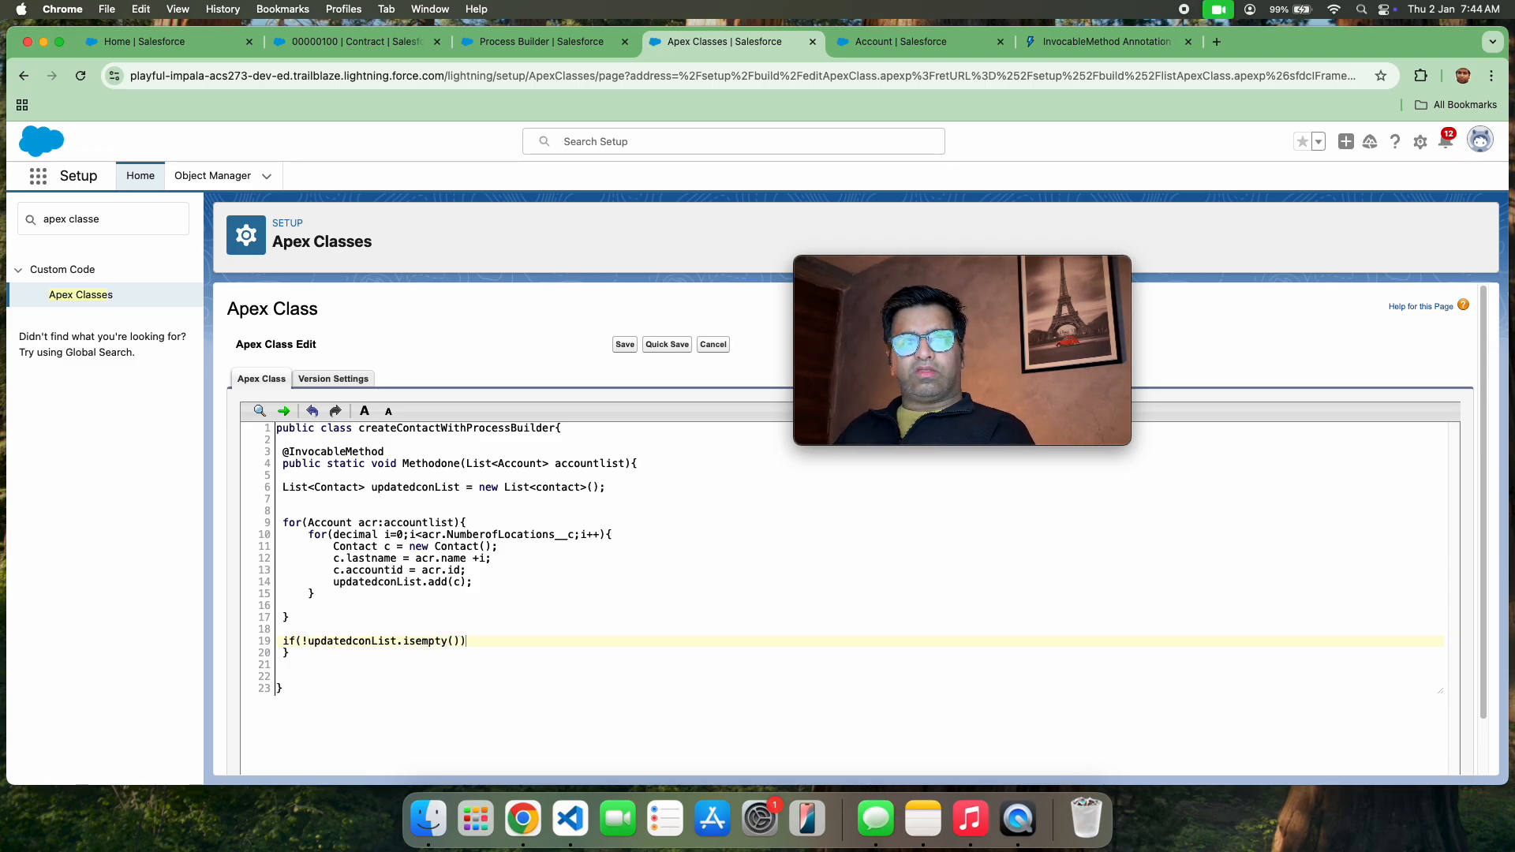
type("{")
Give the if statement a braced body containing insert updatedconList; and quick-save the Apex class
key("Return")
key("Return")
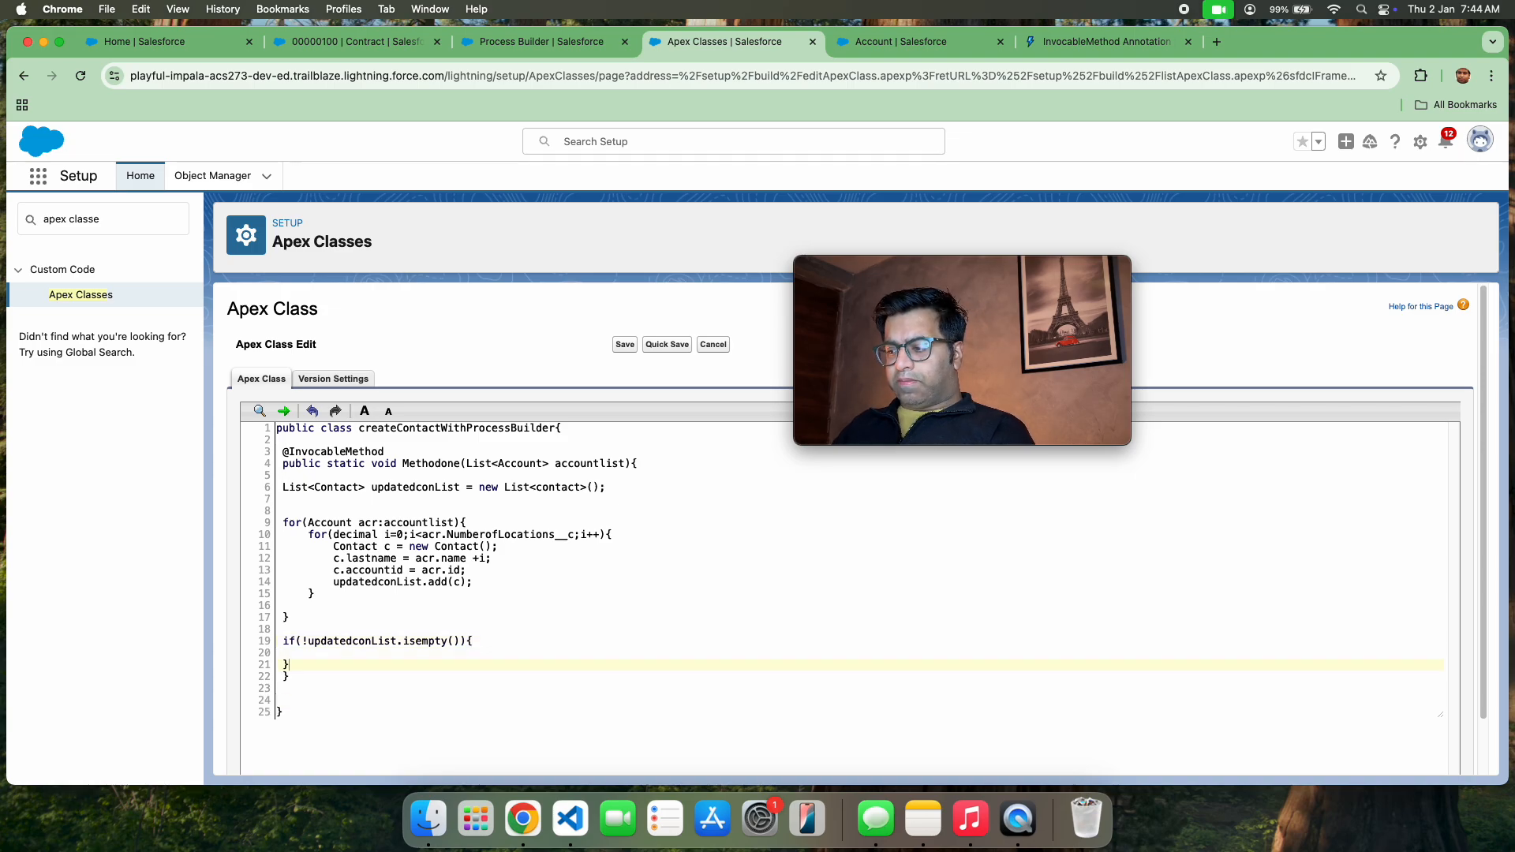
type("}")
key("Up")
key("Tab")
type("insert ")
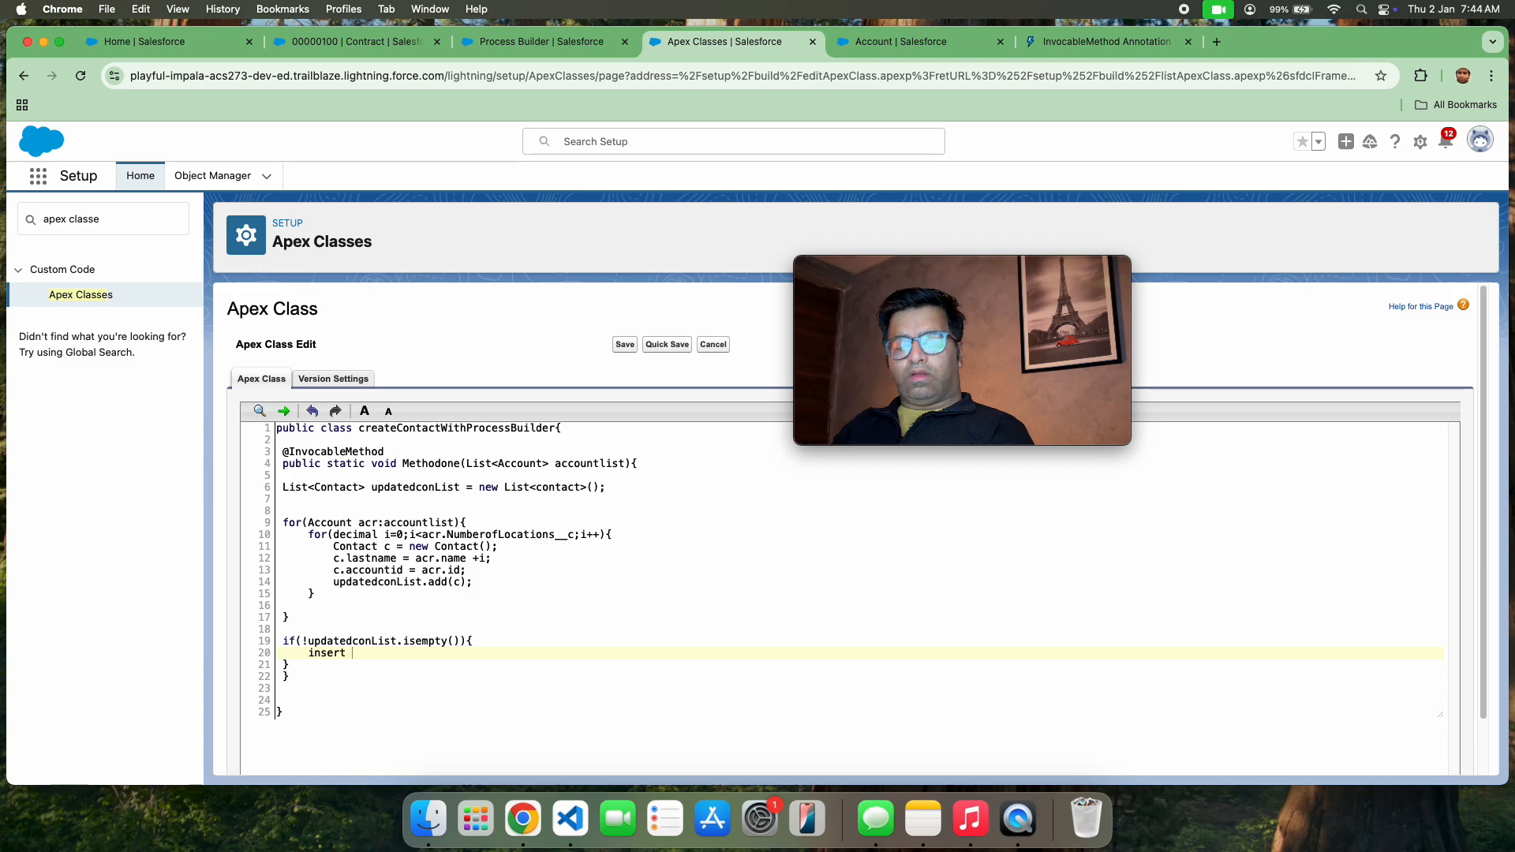
type("updatedconList;")
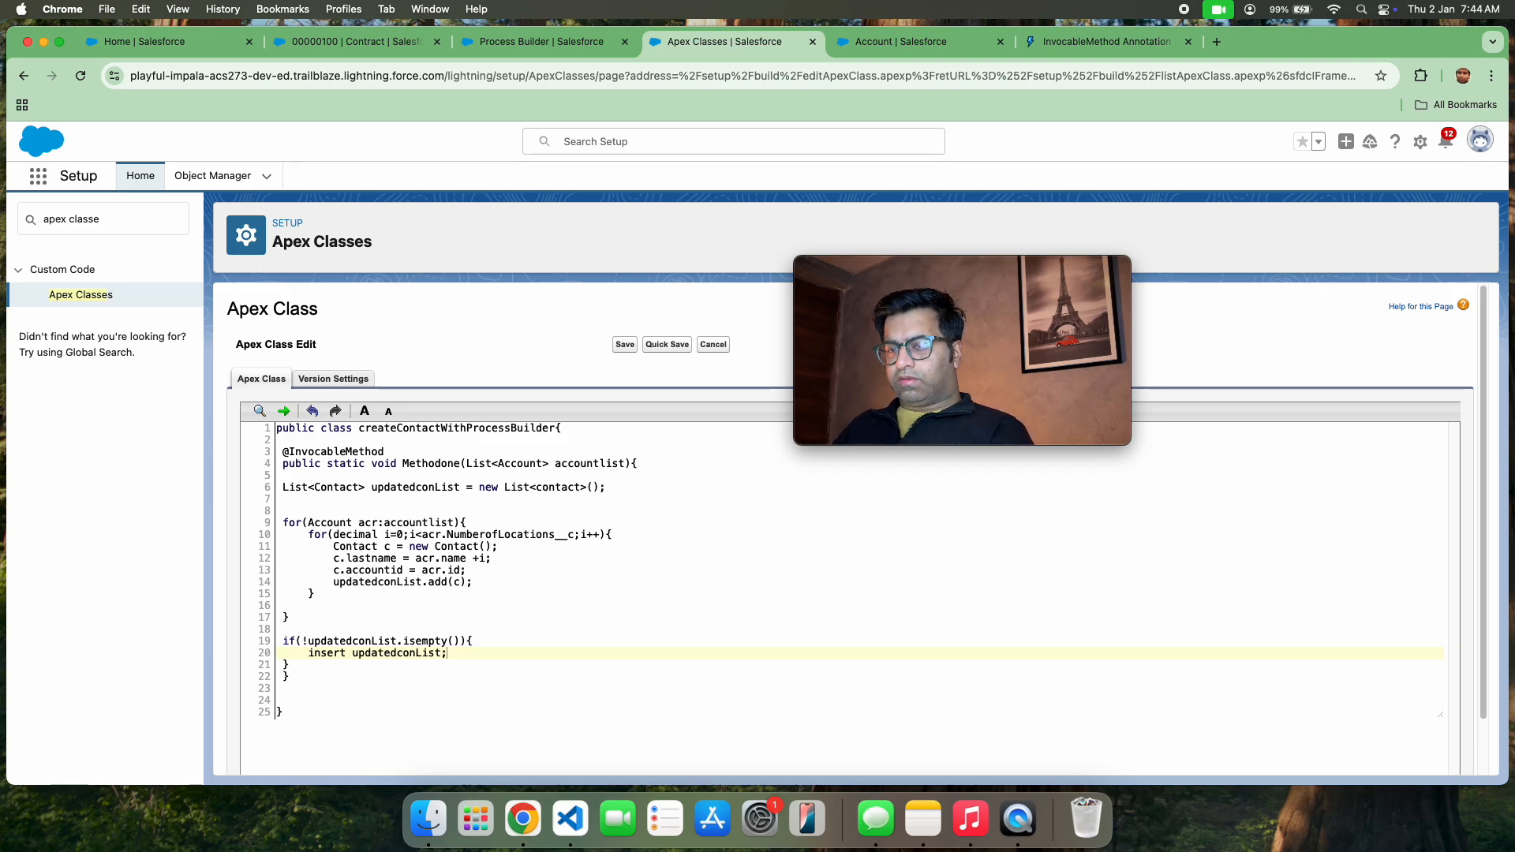
left_click(676, 347)
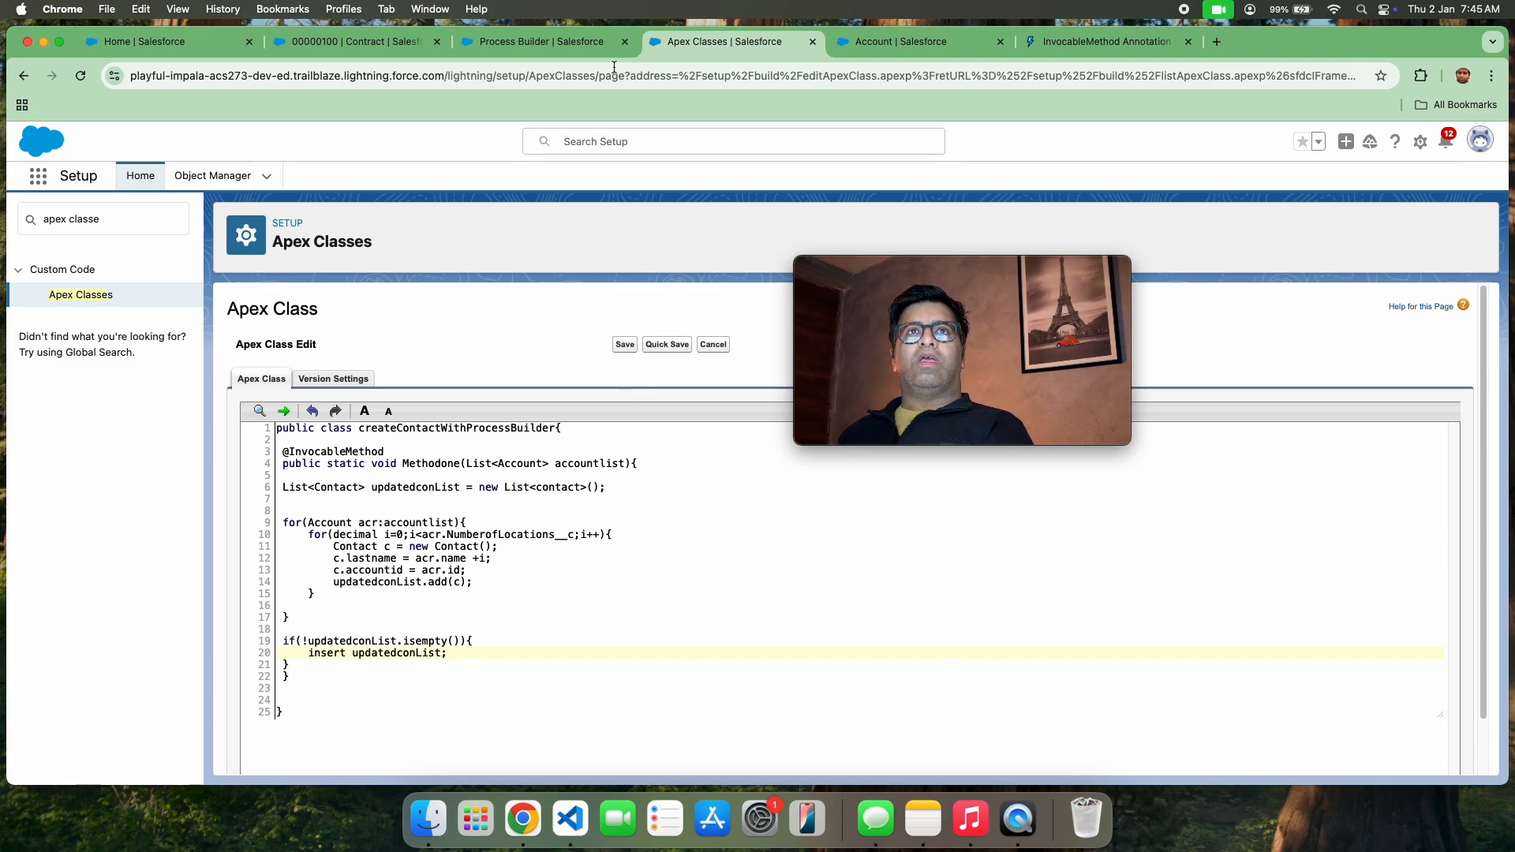
In the Service app, start a new account and name it Testing 2 new year
left_click(158, 41)
left_click(259, 175)
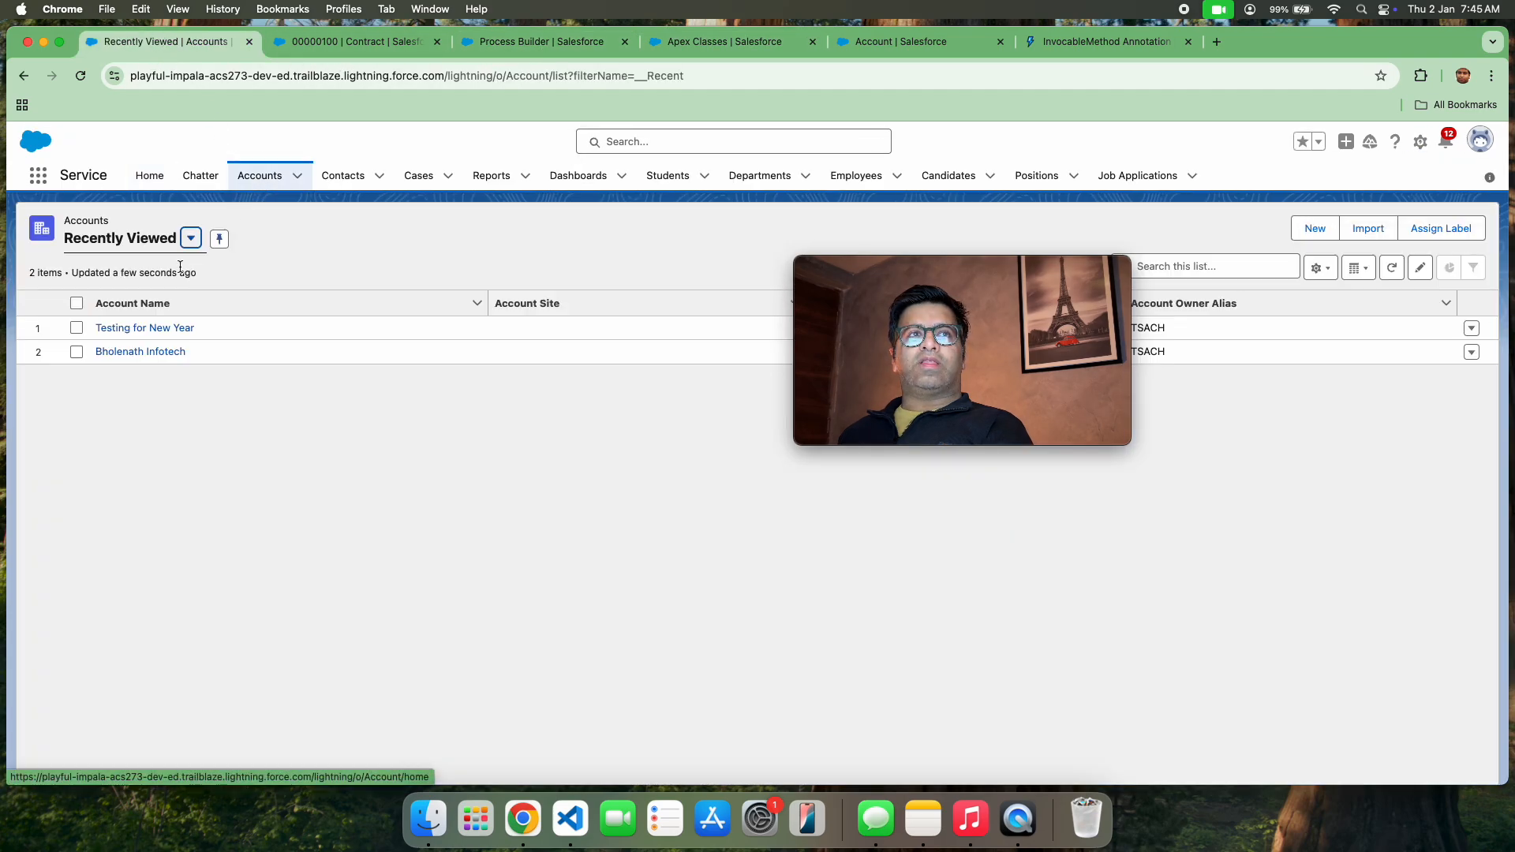
left_click(1314, 228)
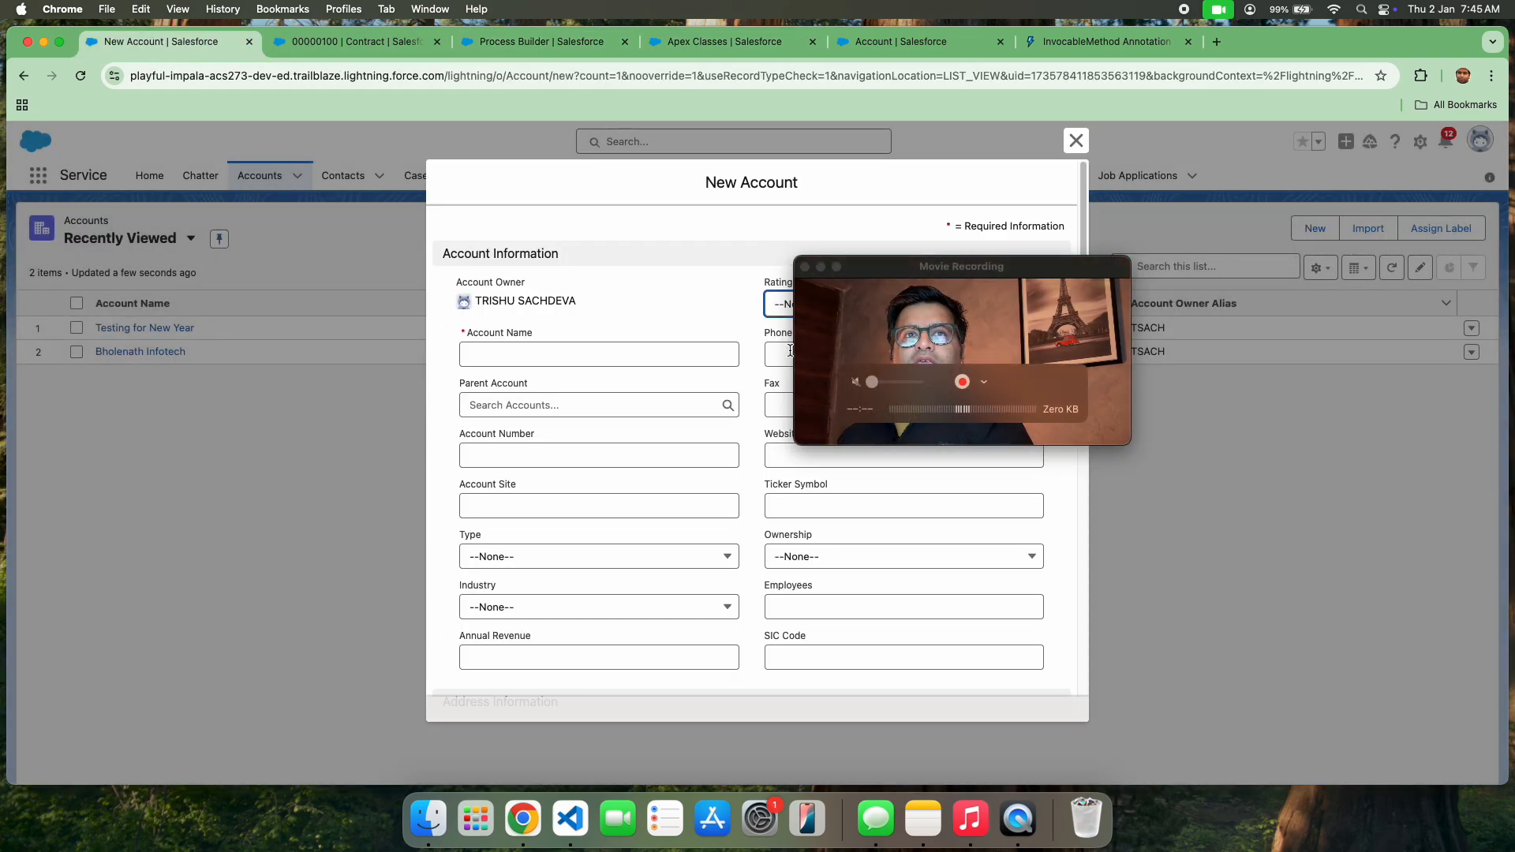
left_click(538, 359)
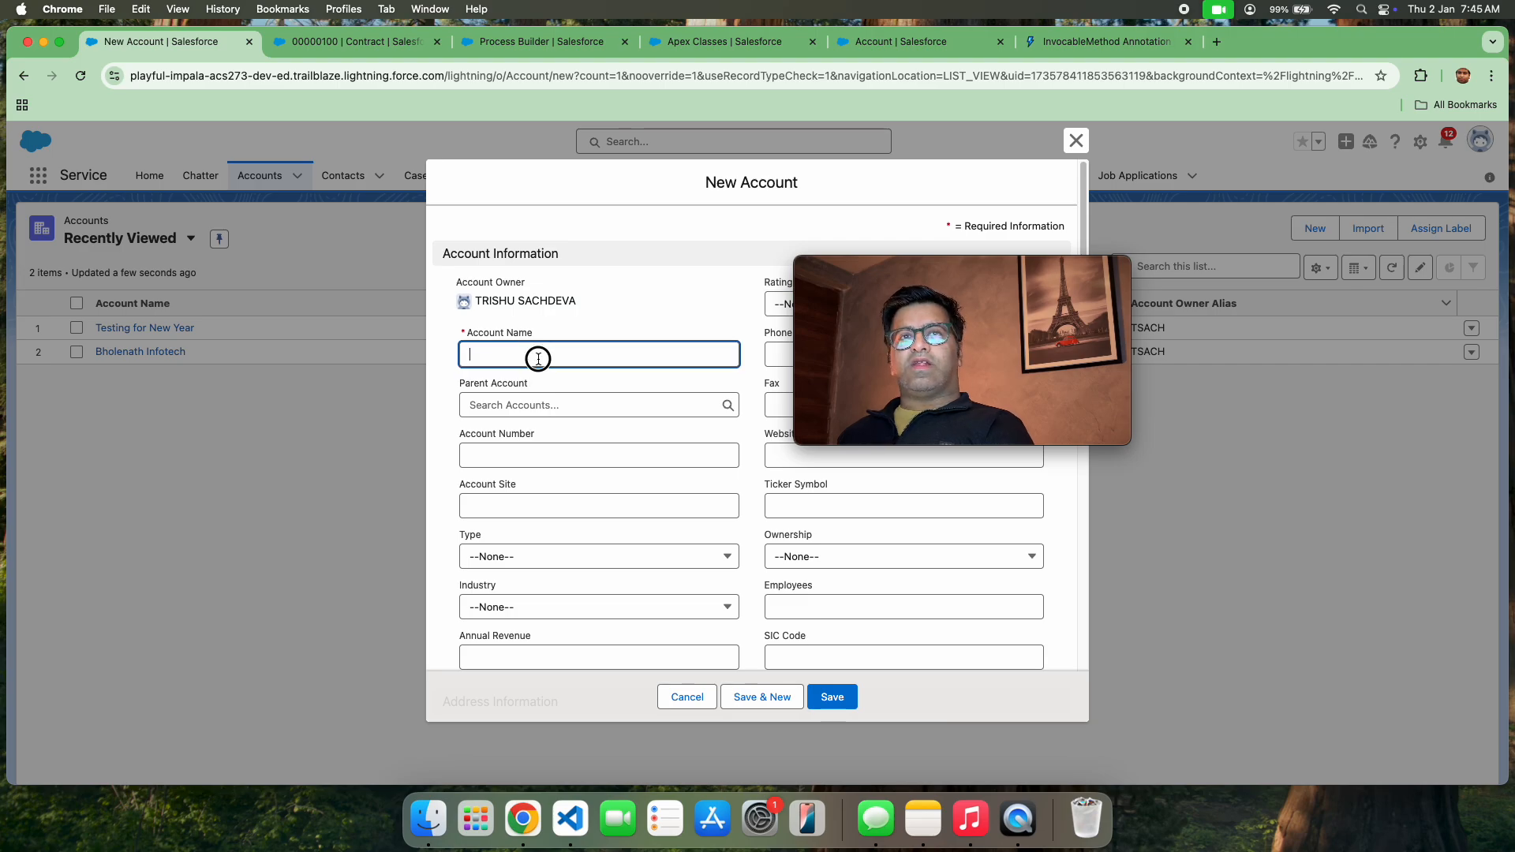
type("Te")
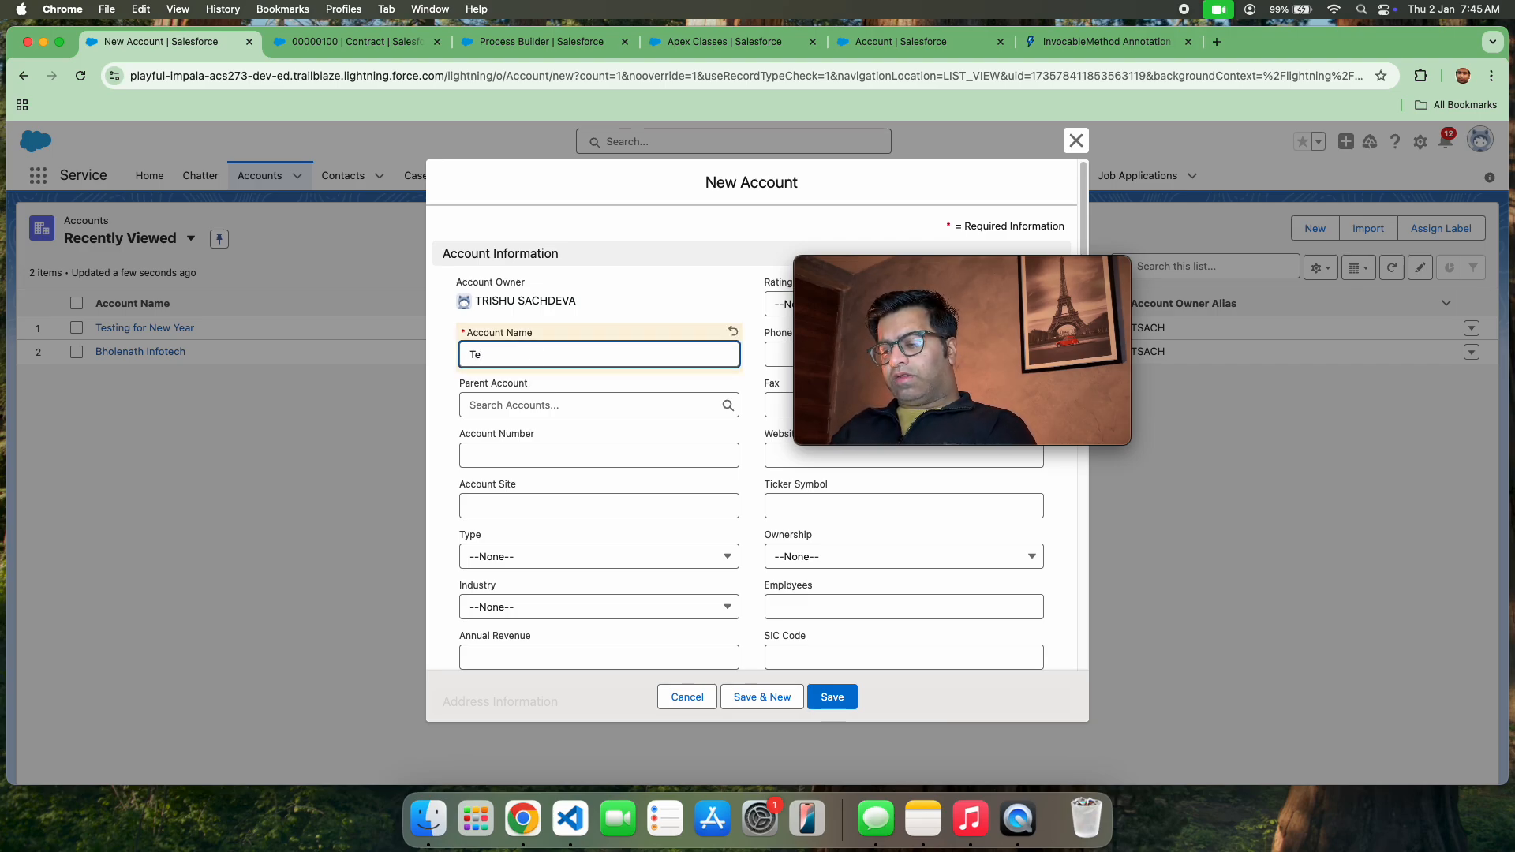
type("sting 2 new yea")
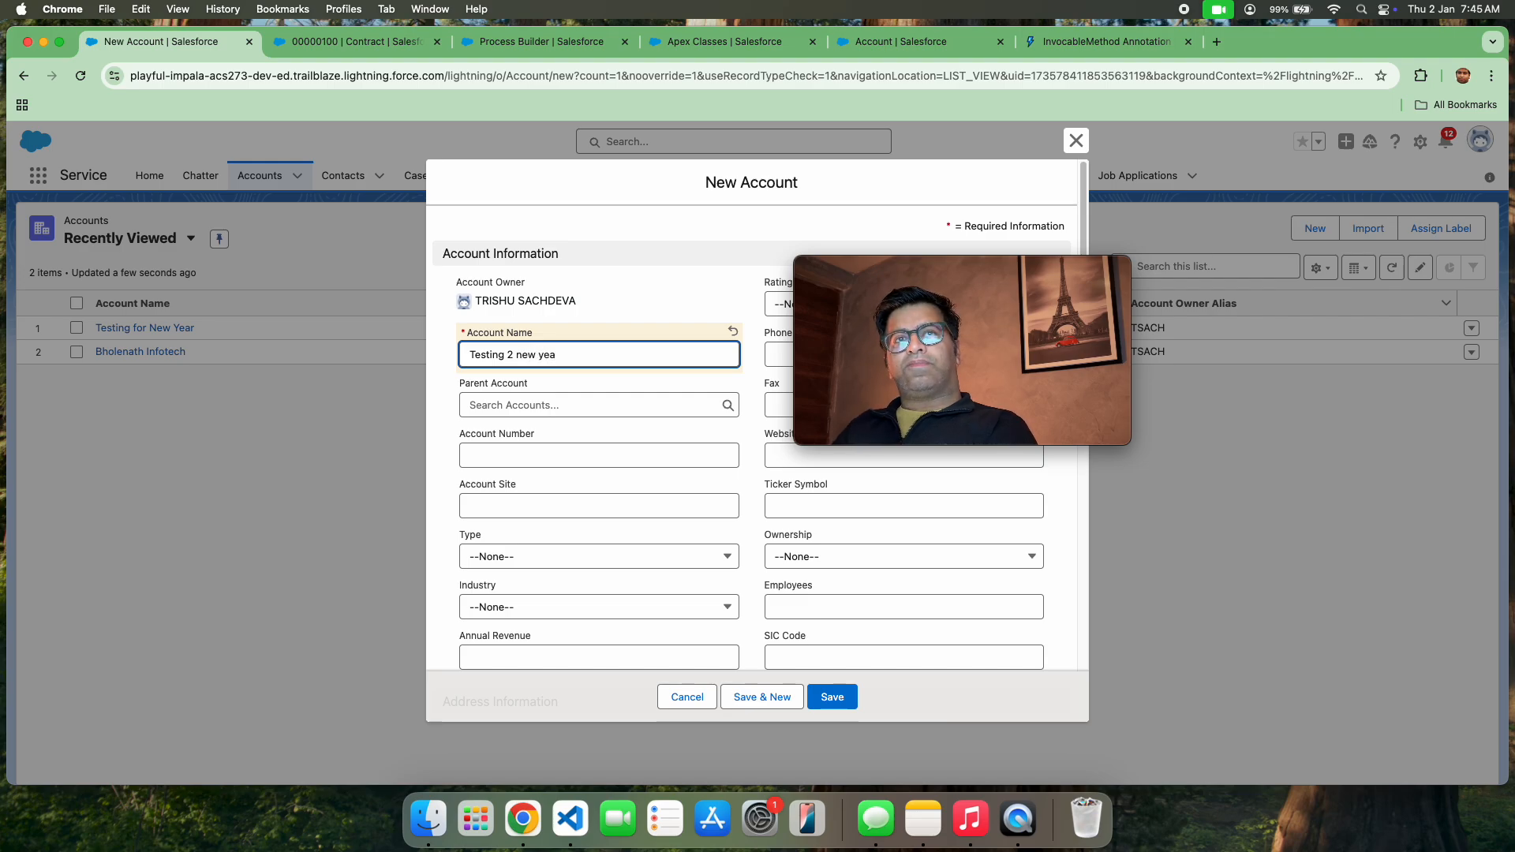
type("r")
Set the new account's Number of Locations to 10 and save the account
scroll(674, 300, "down", 5)
scroll(667, 315, "down", 5)
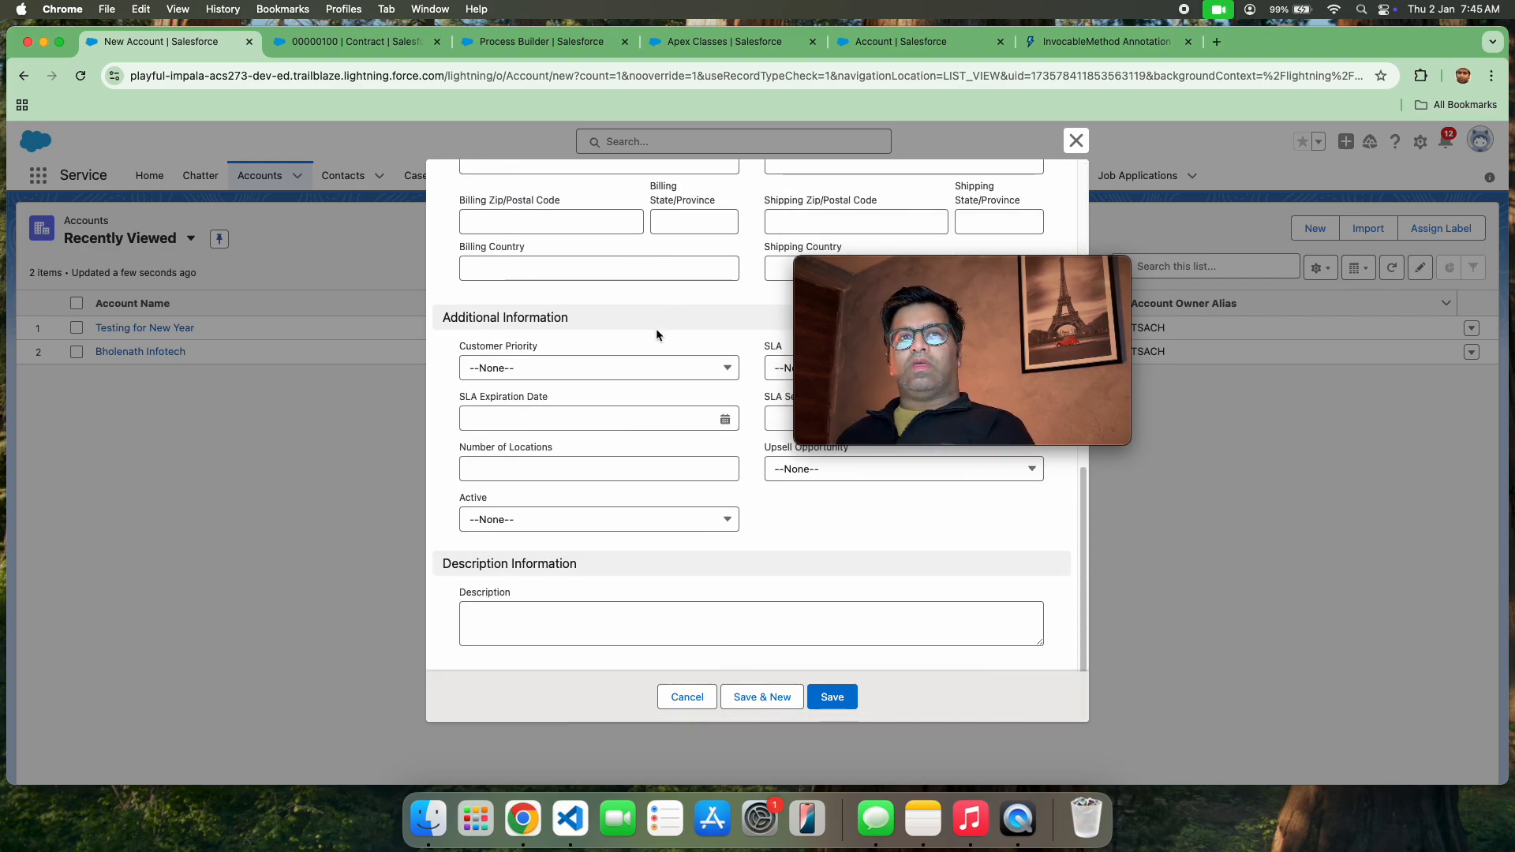
left_click(545, 472)
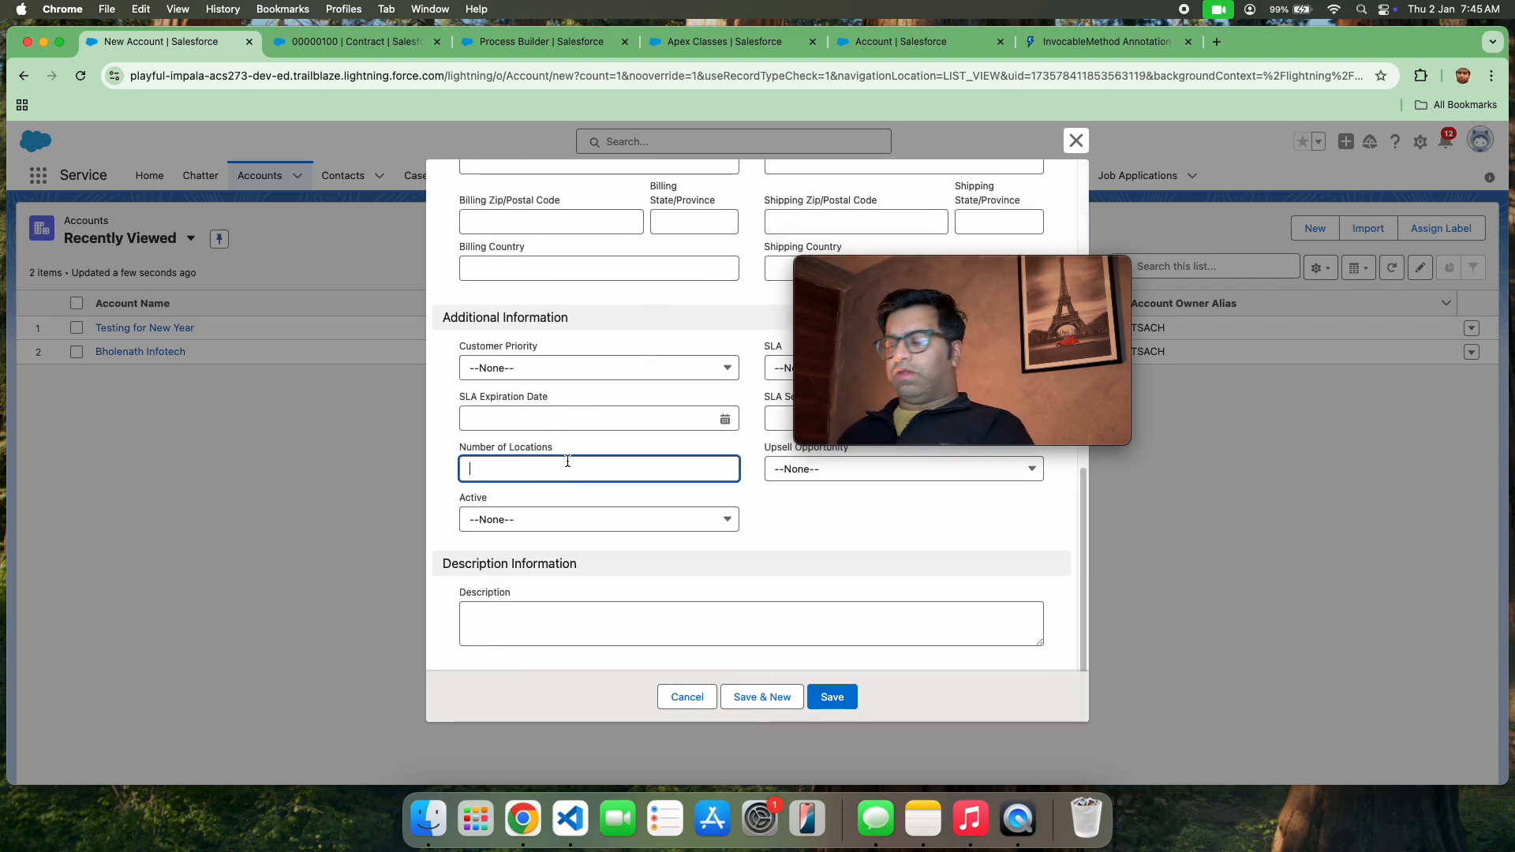
type("10")
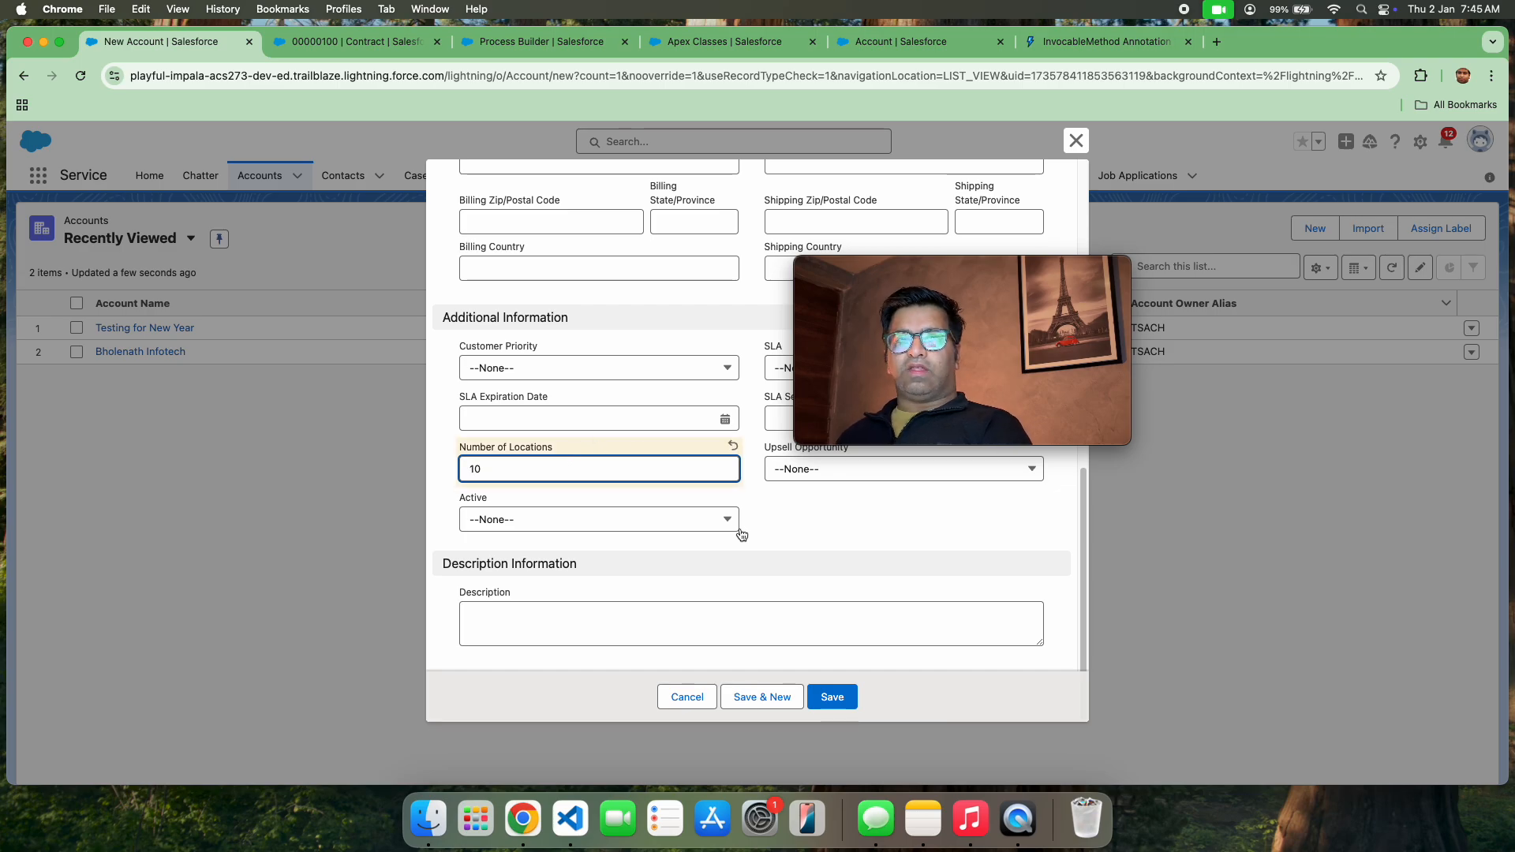
left_click(839, 698)
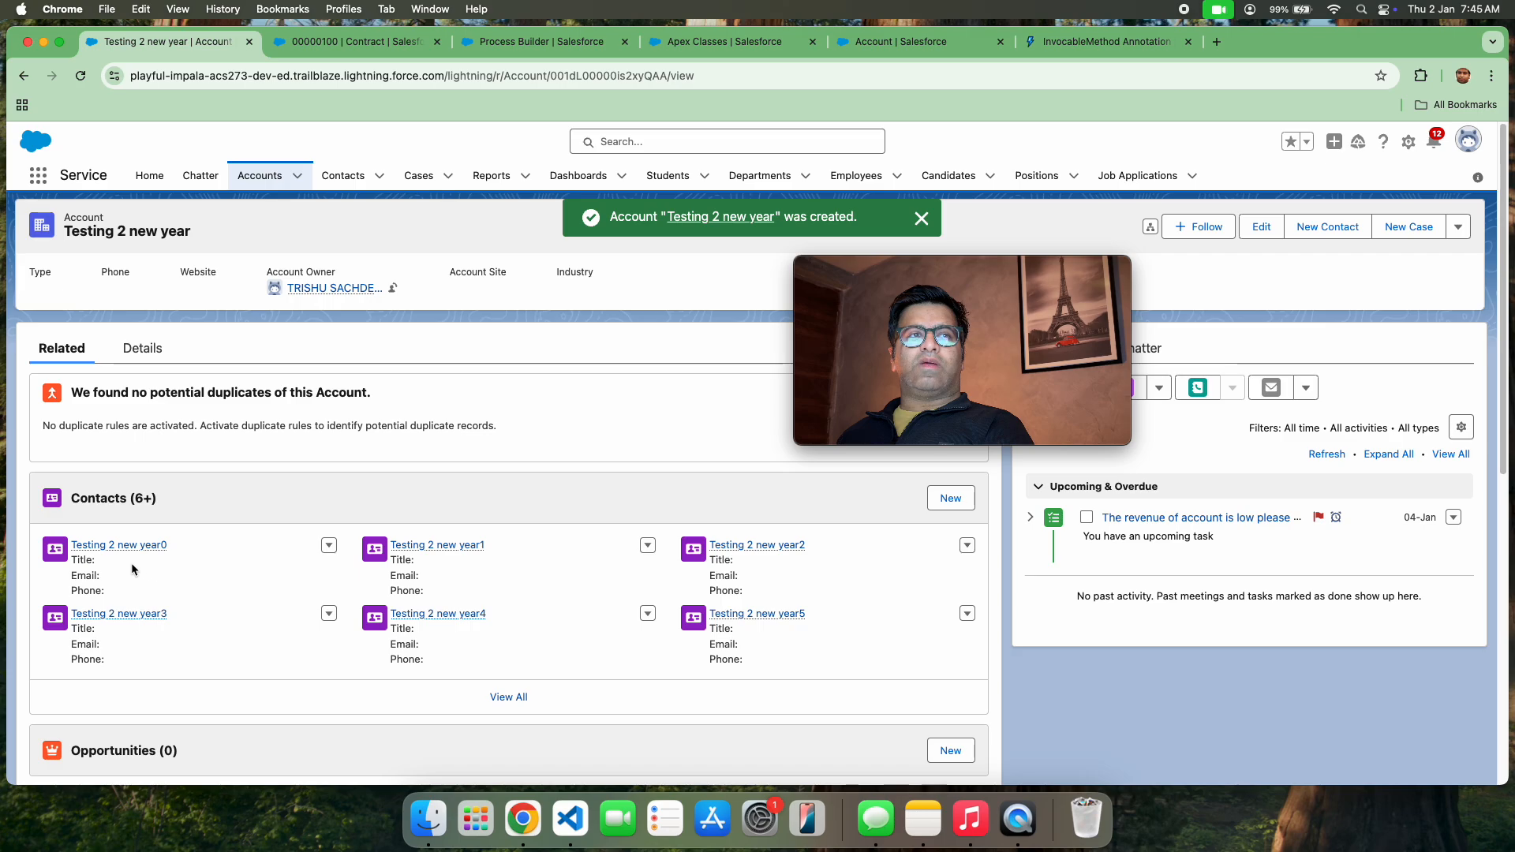
Review the full list of contacts related to the Testing 2 new year account, and return to the account record
left_click(508, 697)
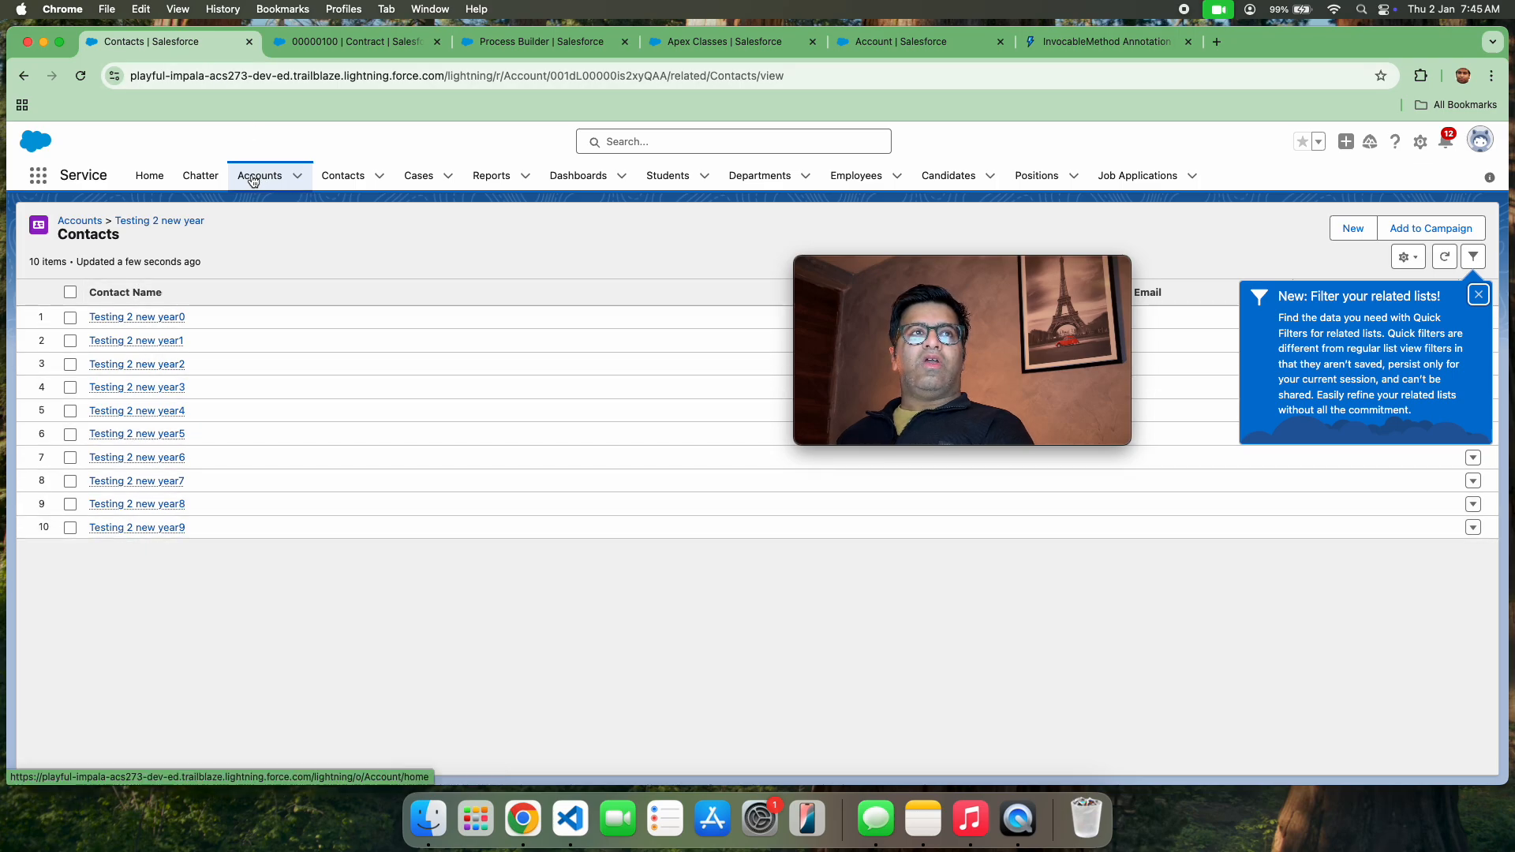
left_click(147, 222)
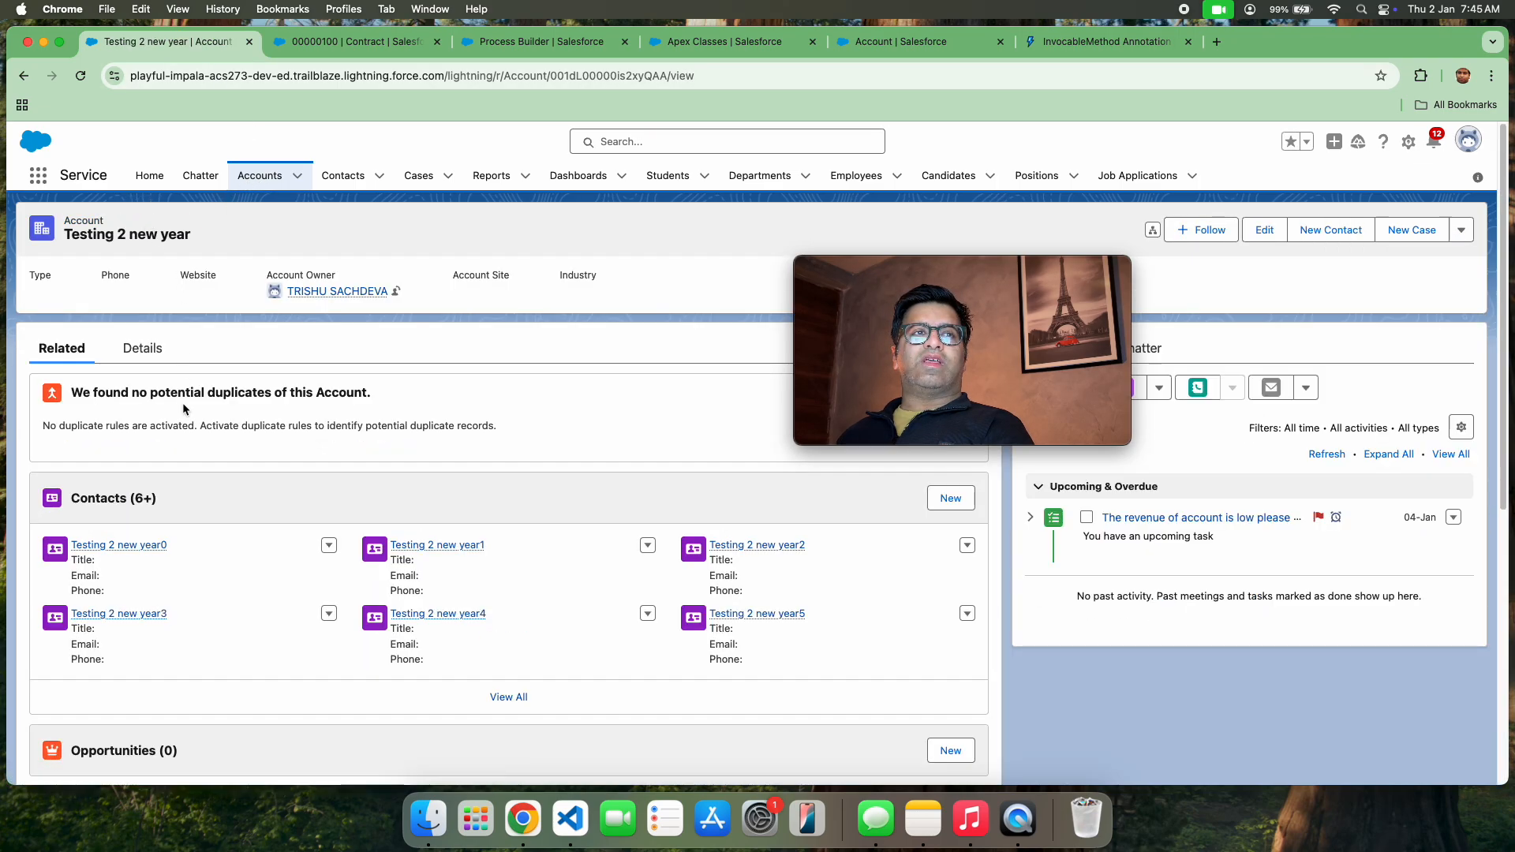